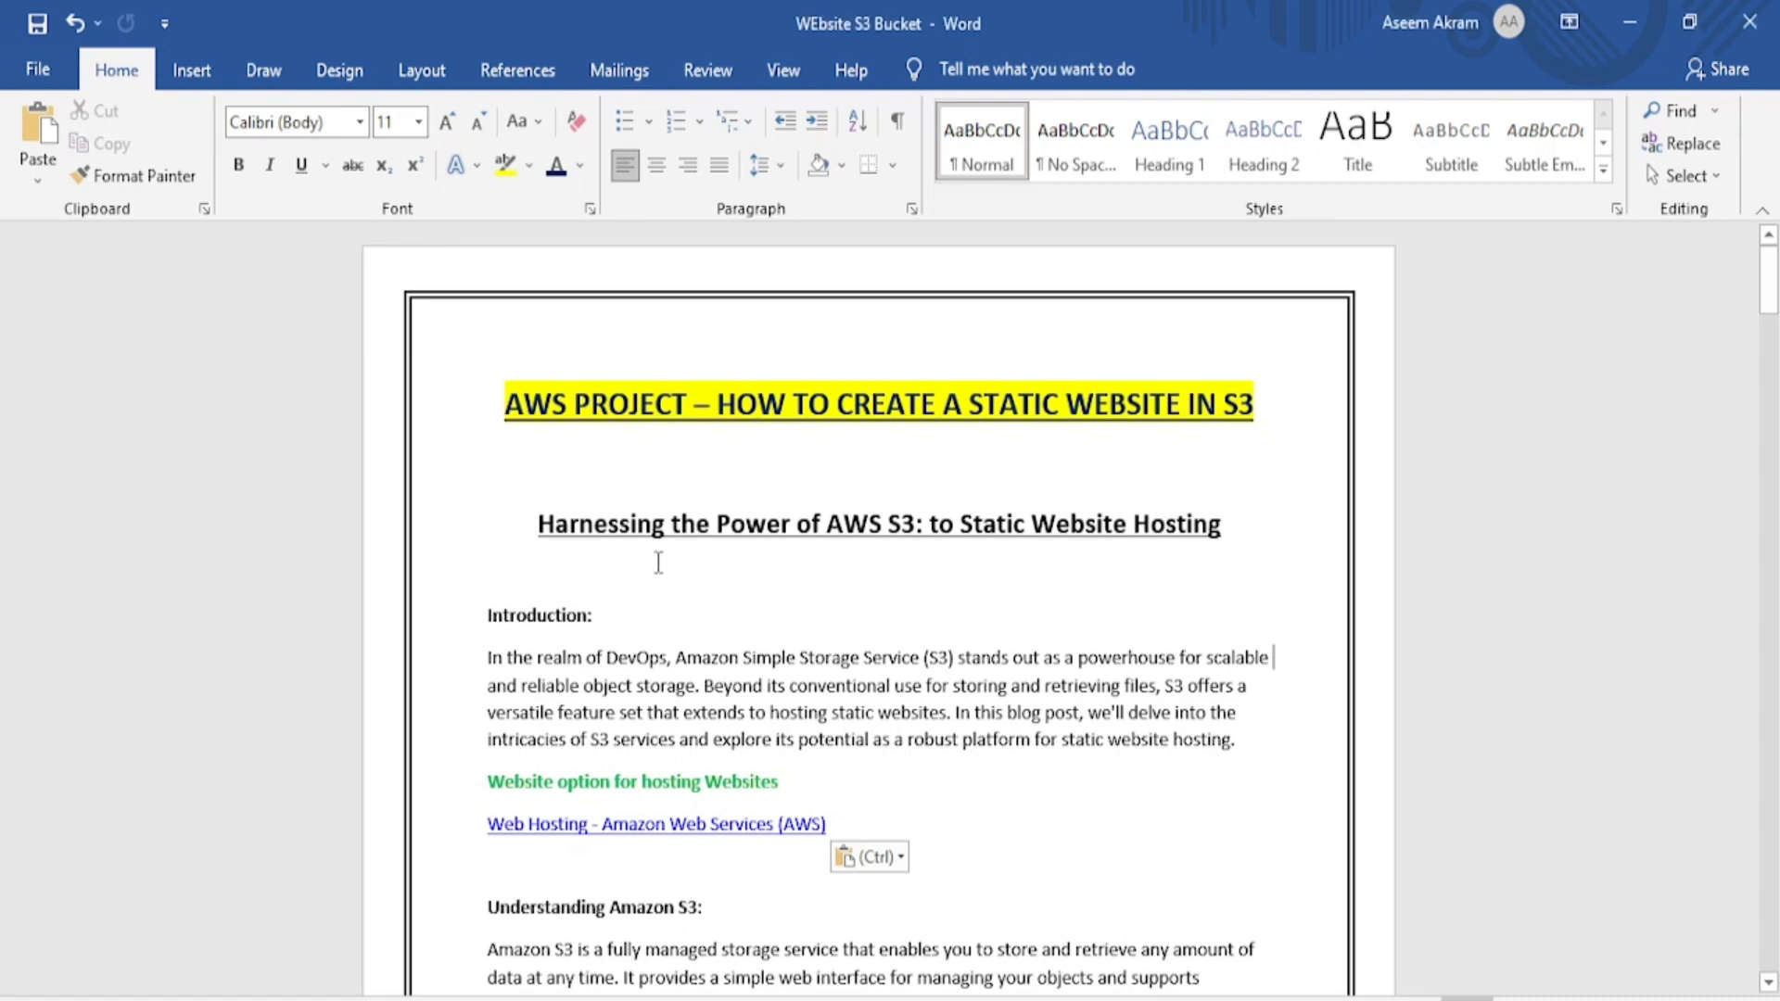
# Step: Delete the phrase "In the realm of DevOps" from the start of the Introduction paragraph
pyautogui.click(627, 483)
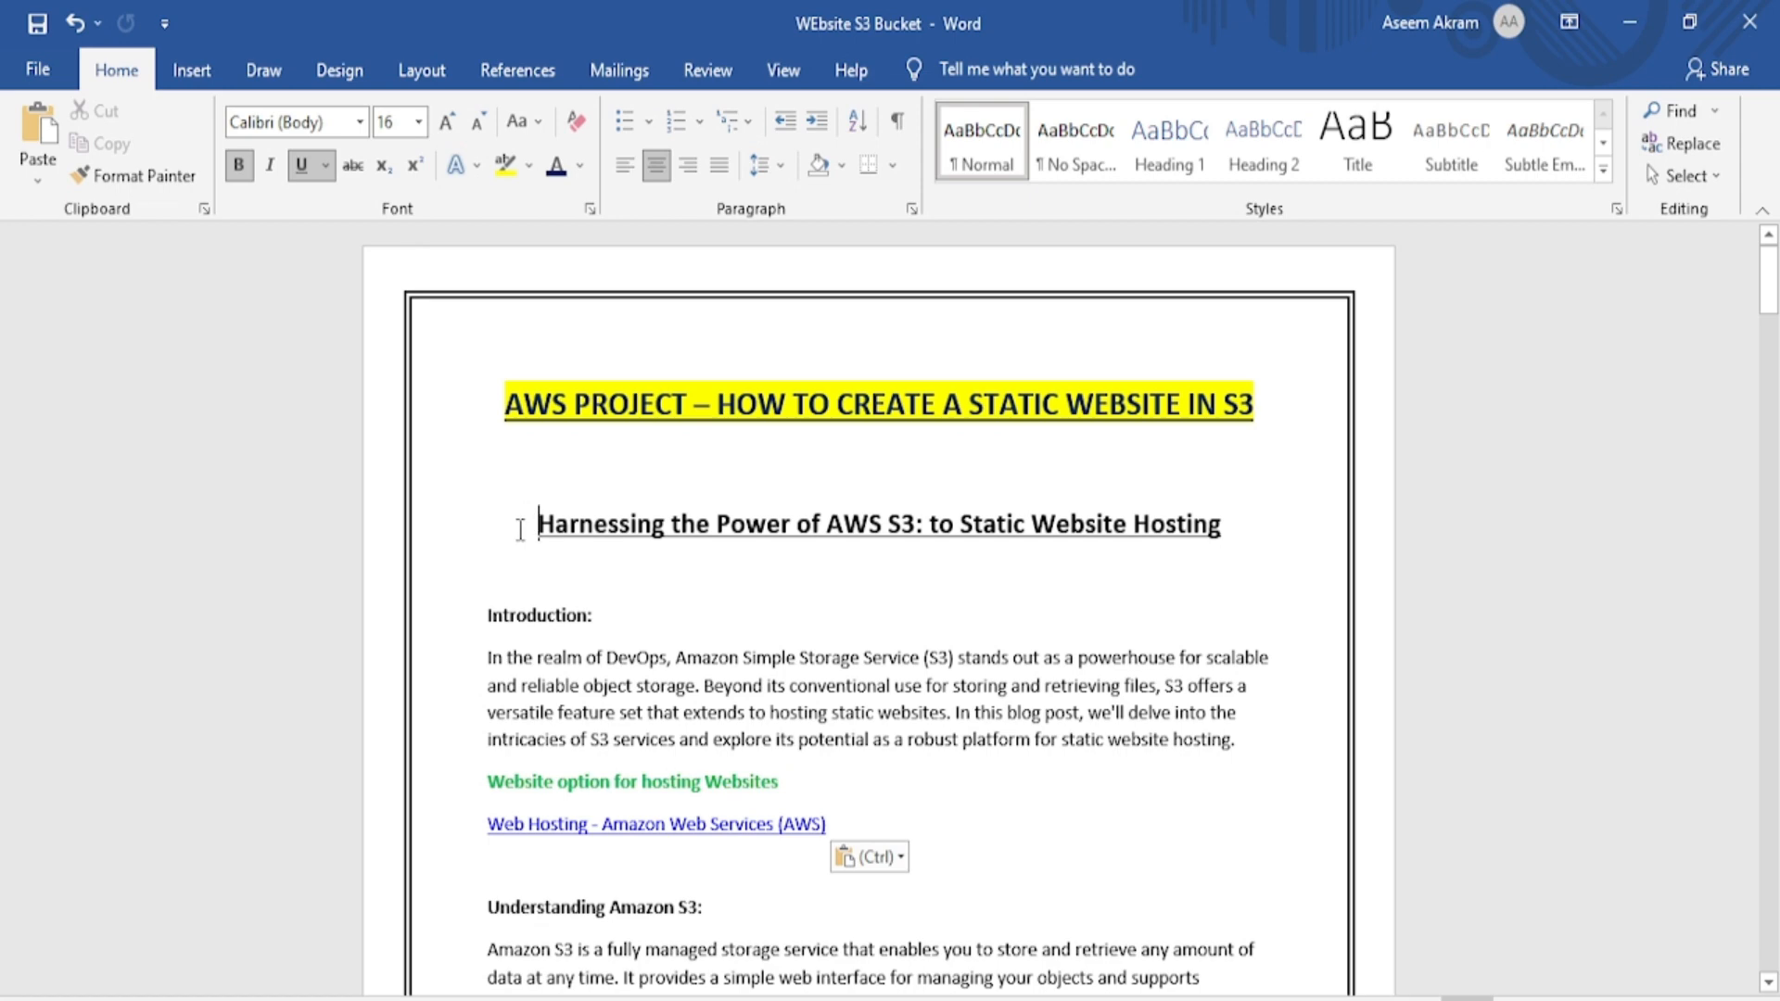
pyautogui.click(533, 527)
pyautogui.scroll(-1, 694, 585)
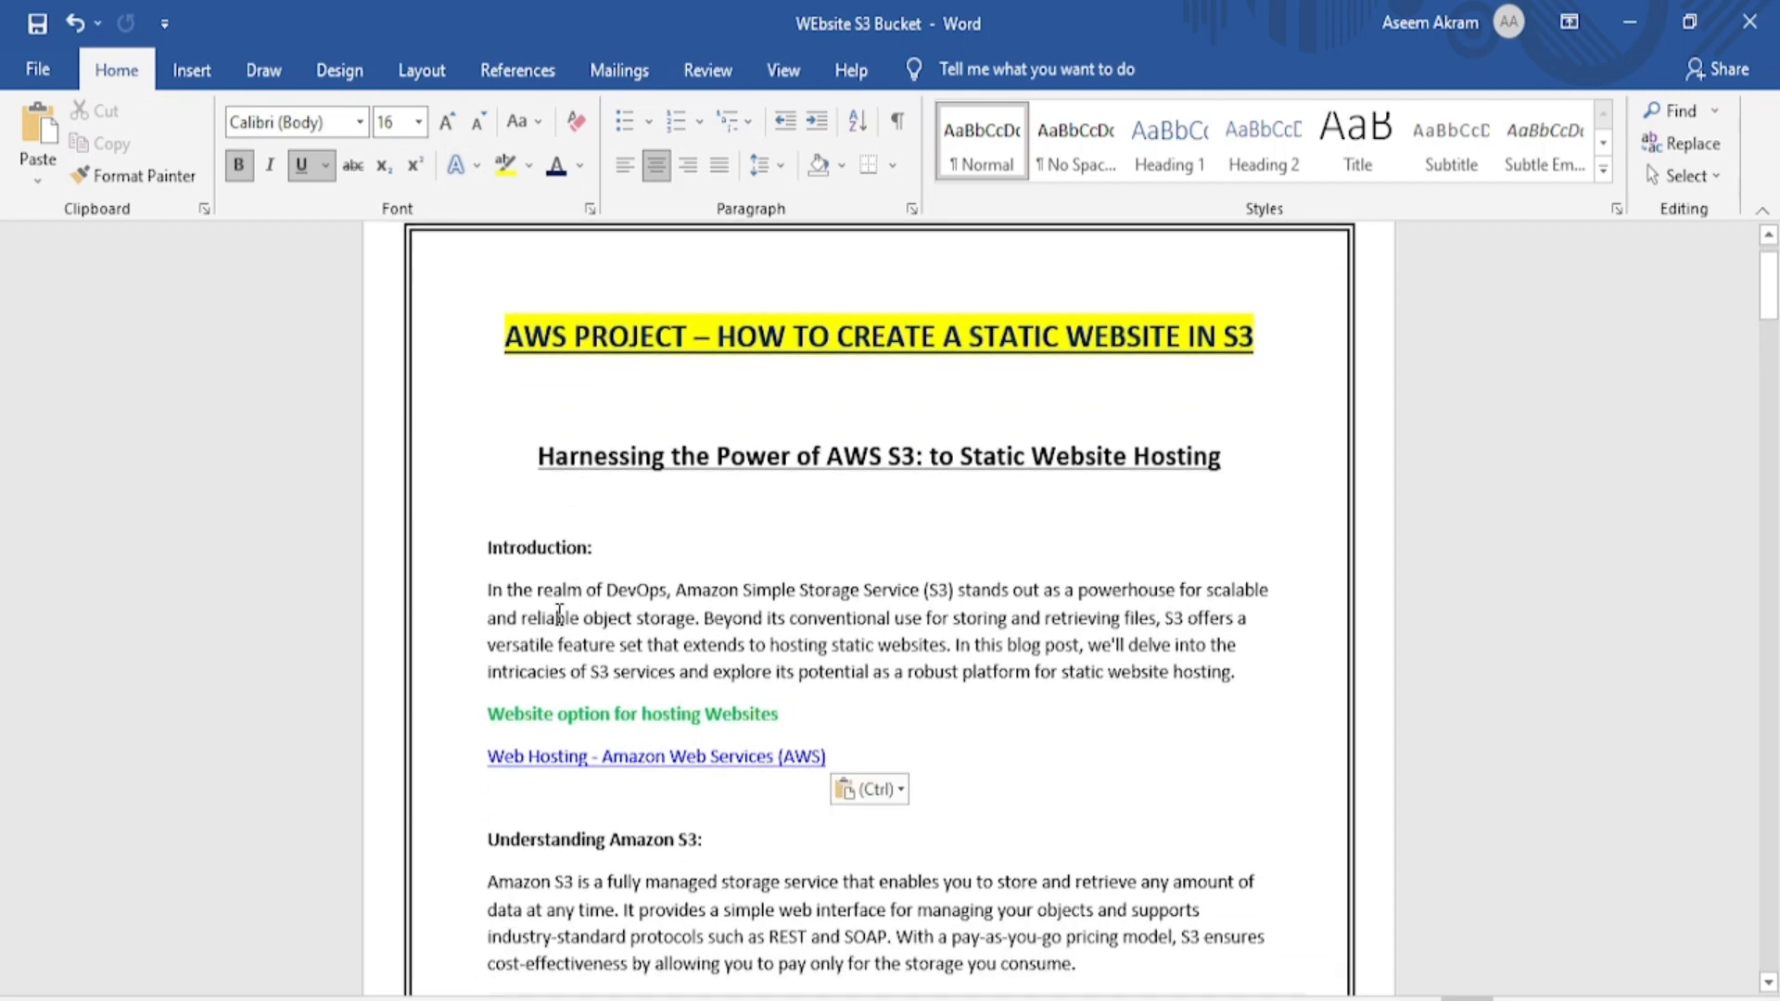
pyautogui.scroll(-1, 670, 607)
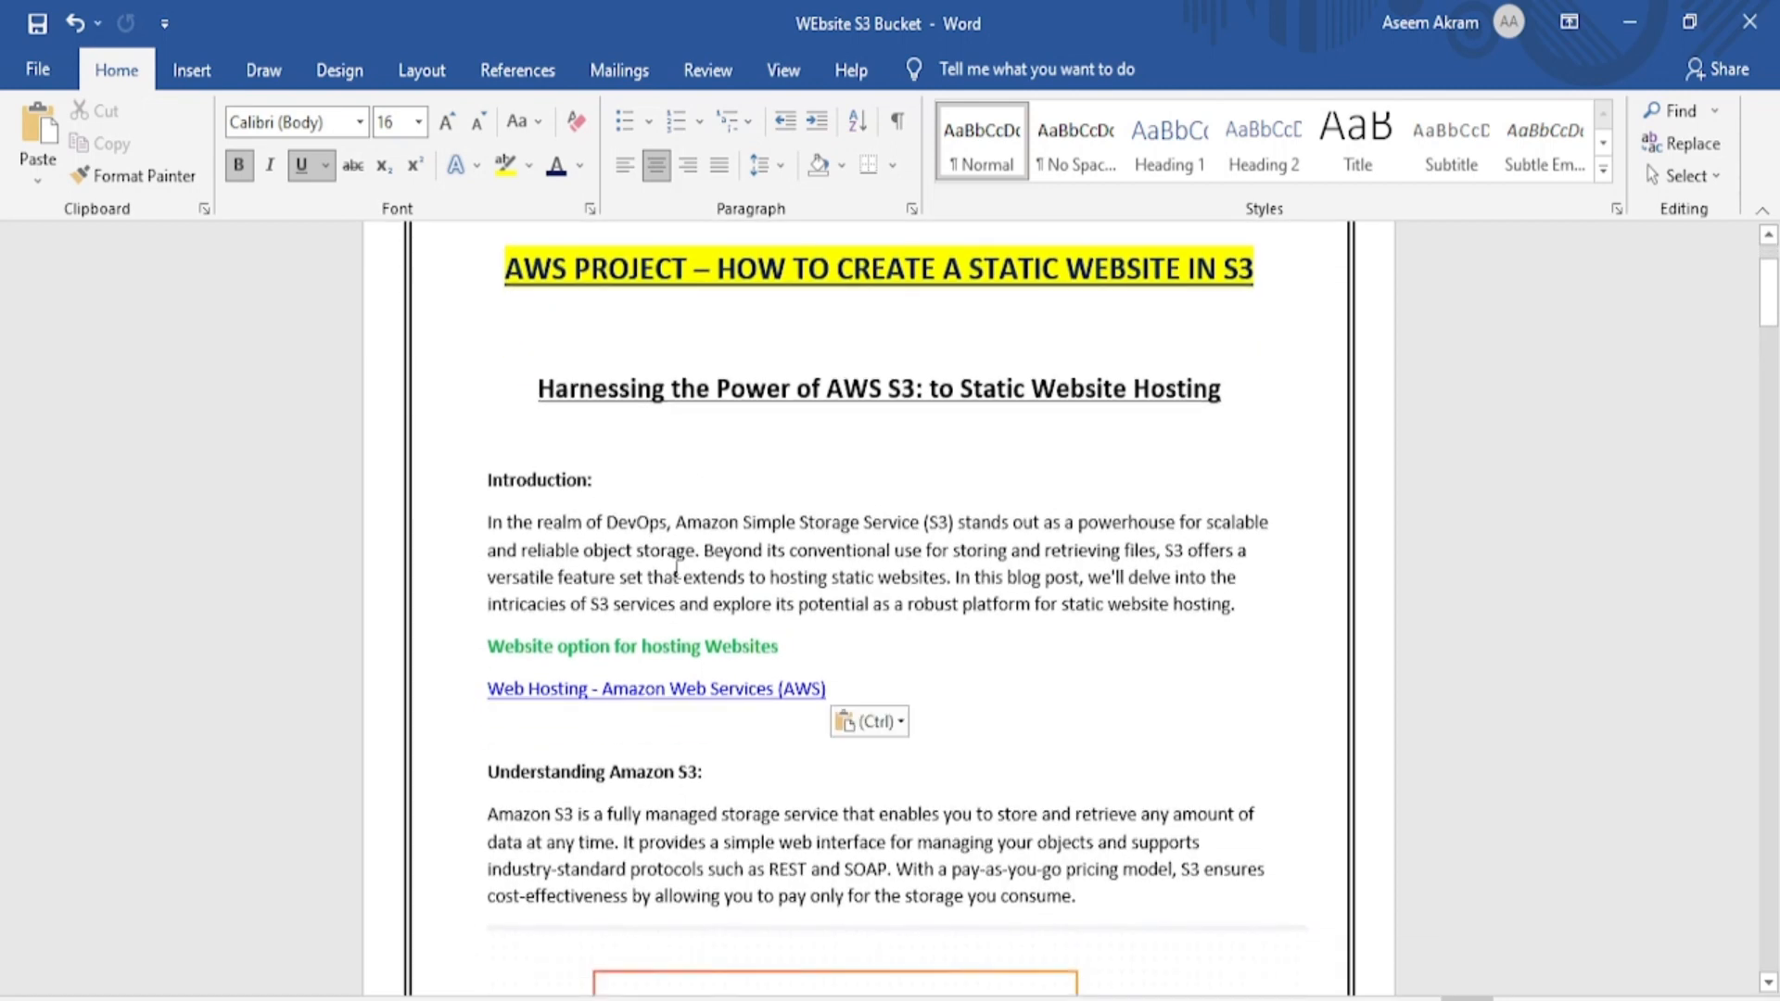
pyautogui.moveTo(667, 522); pyautogui.dragTo(488, 526)
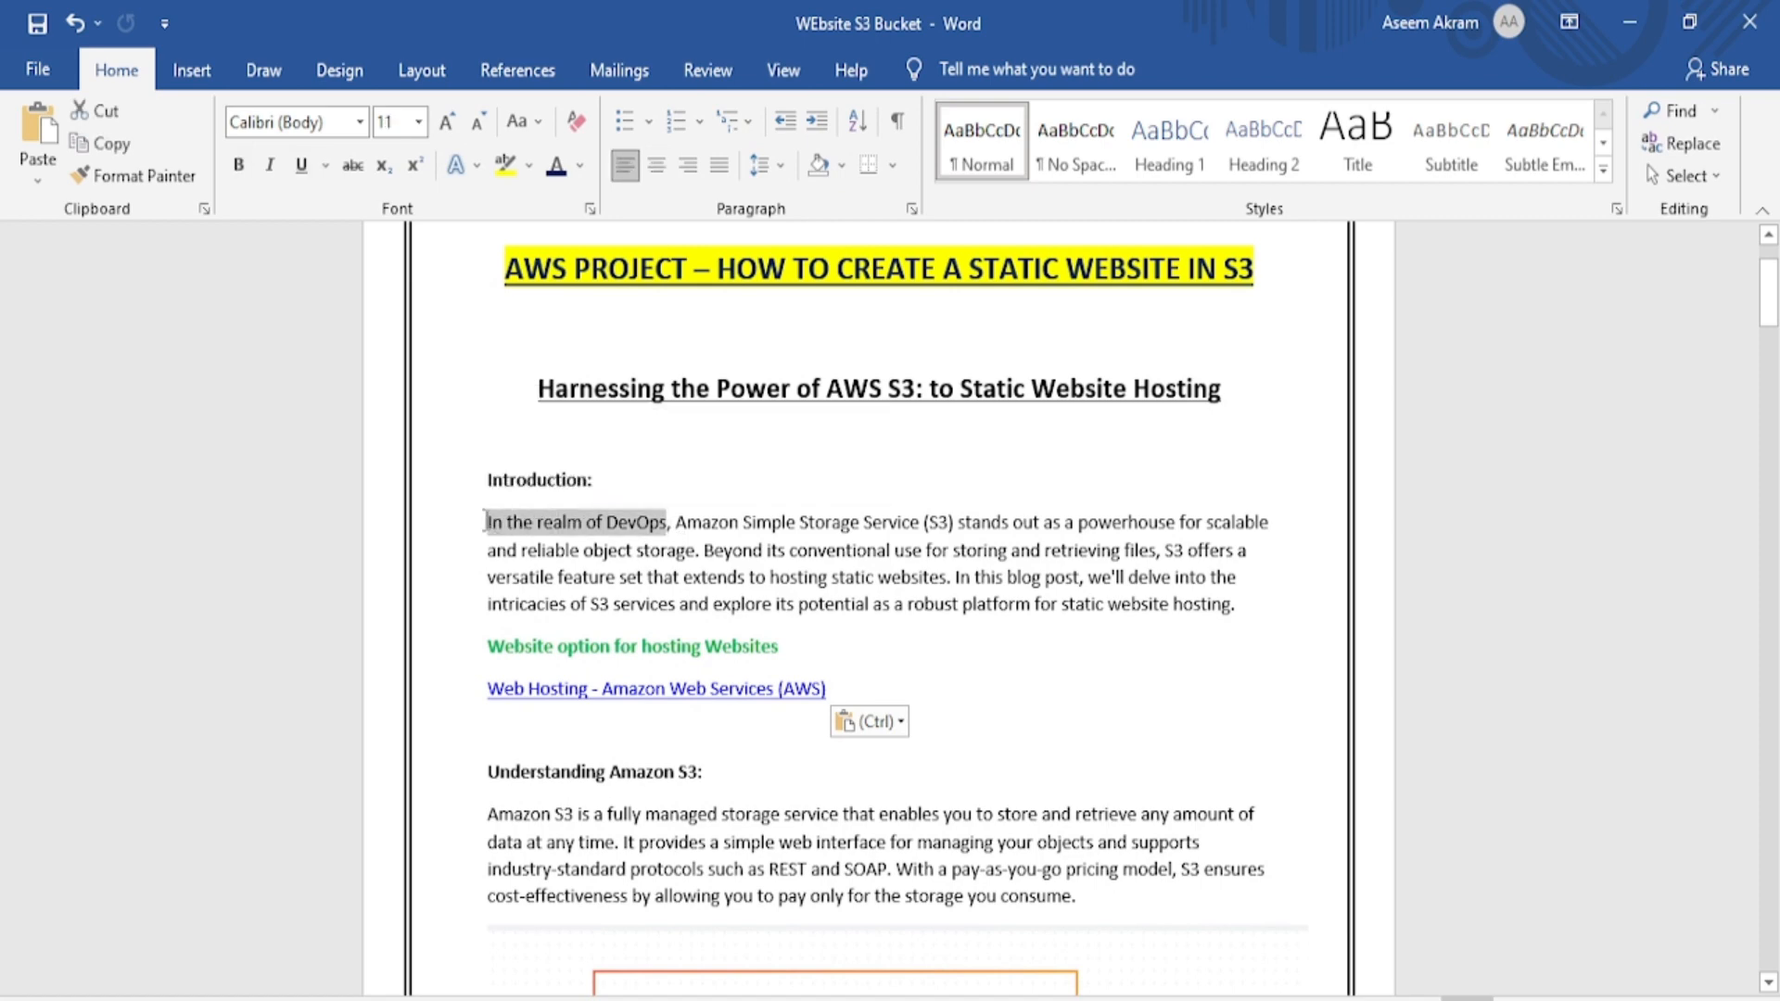
pyautogui.press('Delete')
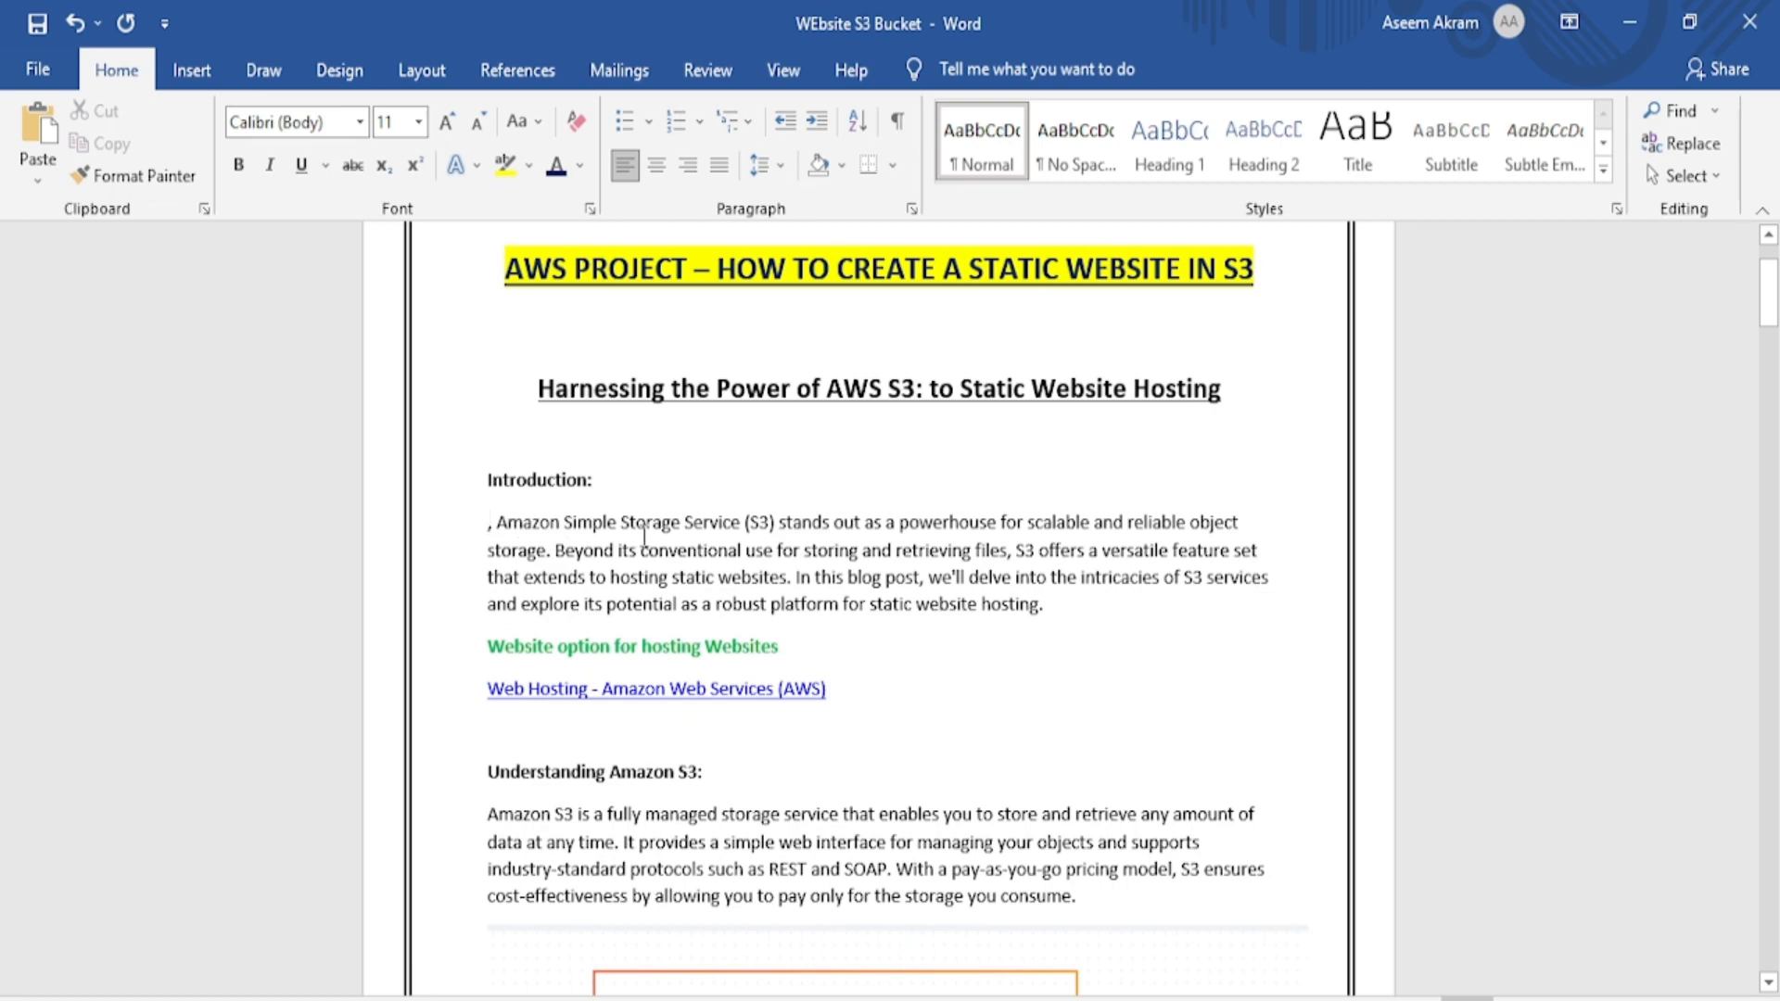
# Step: Examine the Understanding Amazon S3 section and its diagram of storing, managing and analyzing data
pyautogui.scroll(-2, 761, 565)
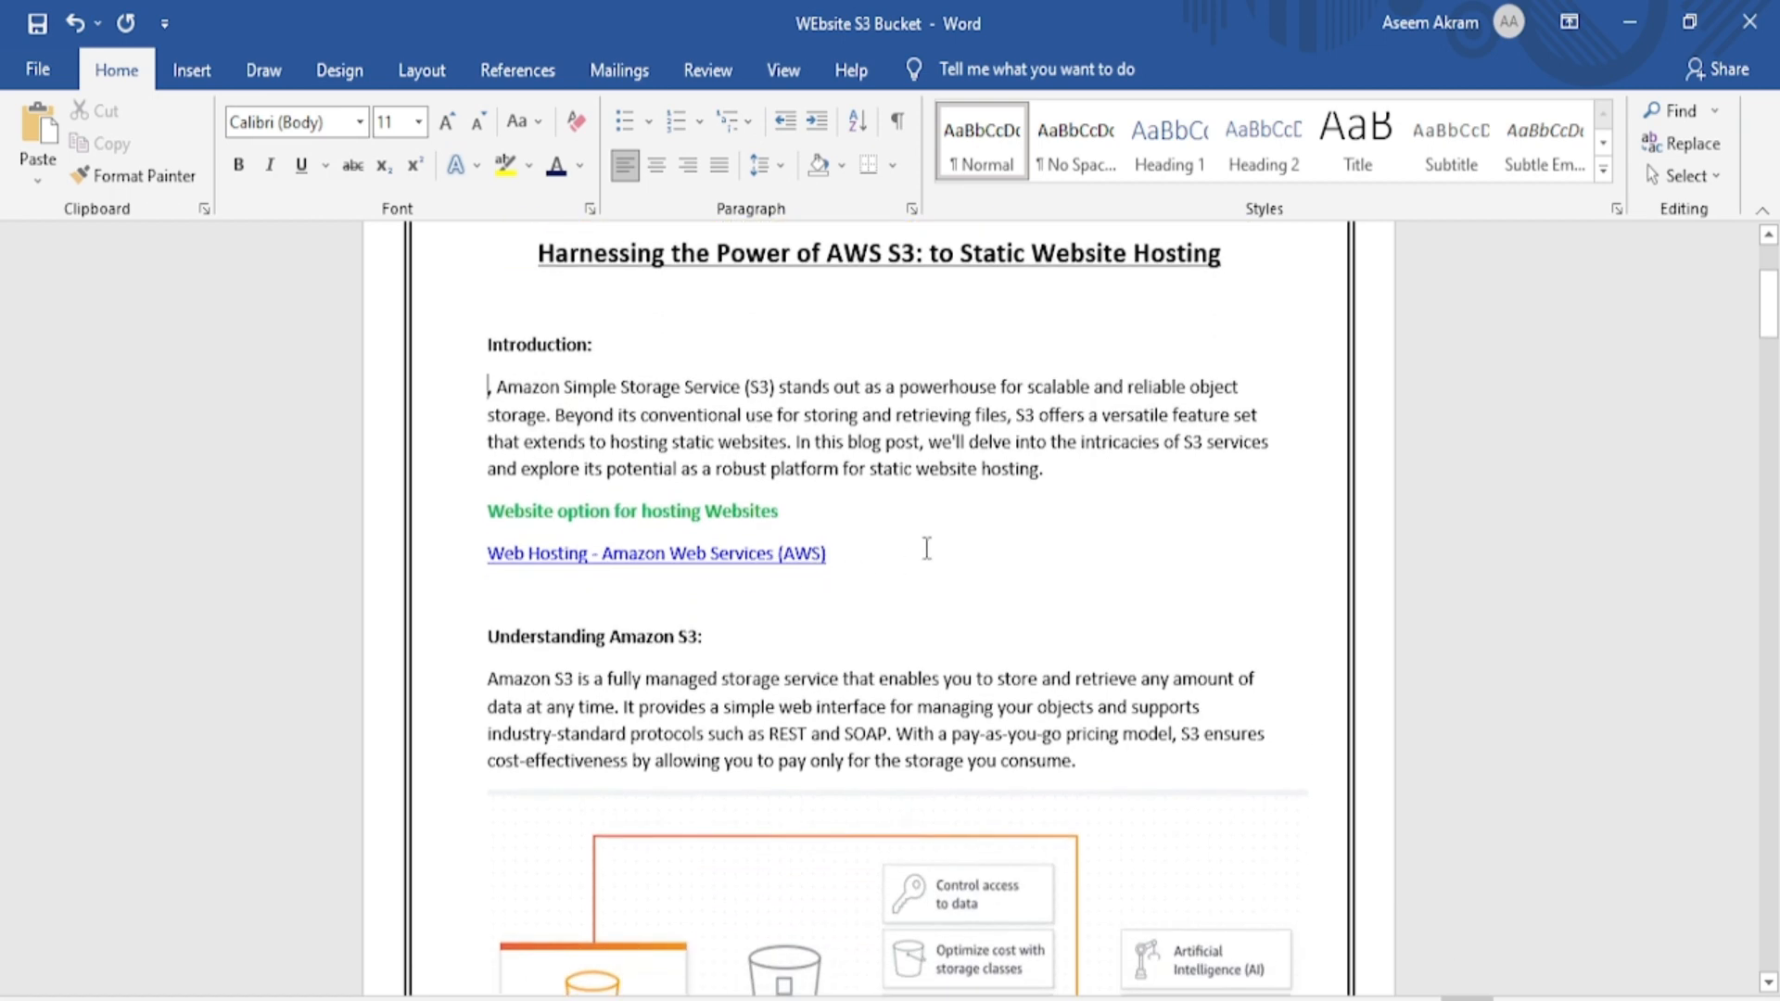
pyautogui.scroll(-2, 1024, 574)
pyautogui.scroll(-4, 1023, 575)
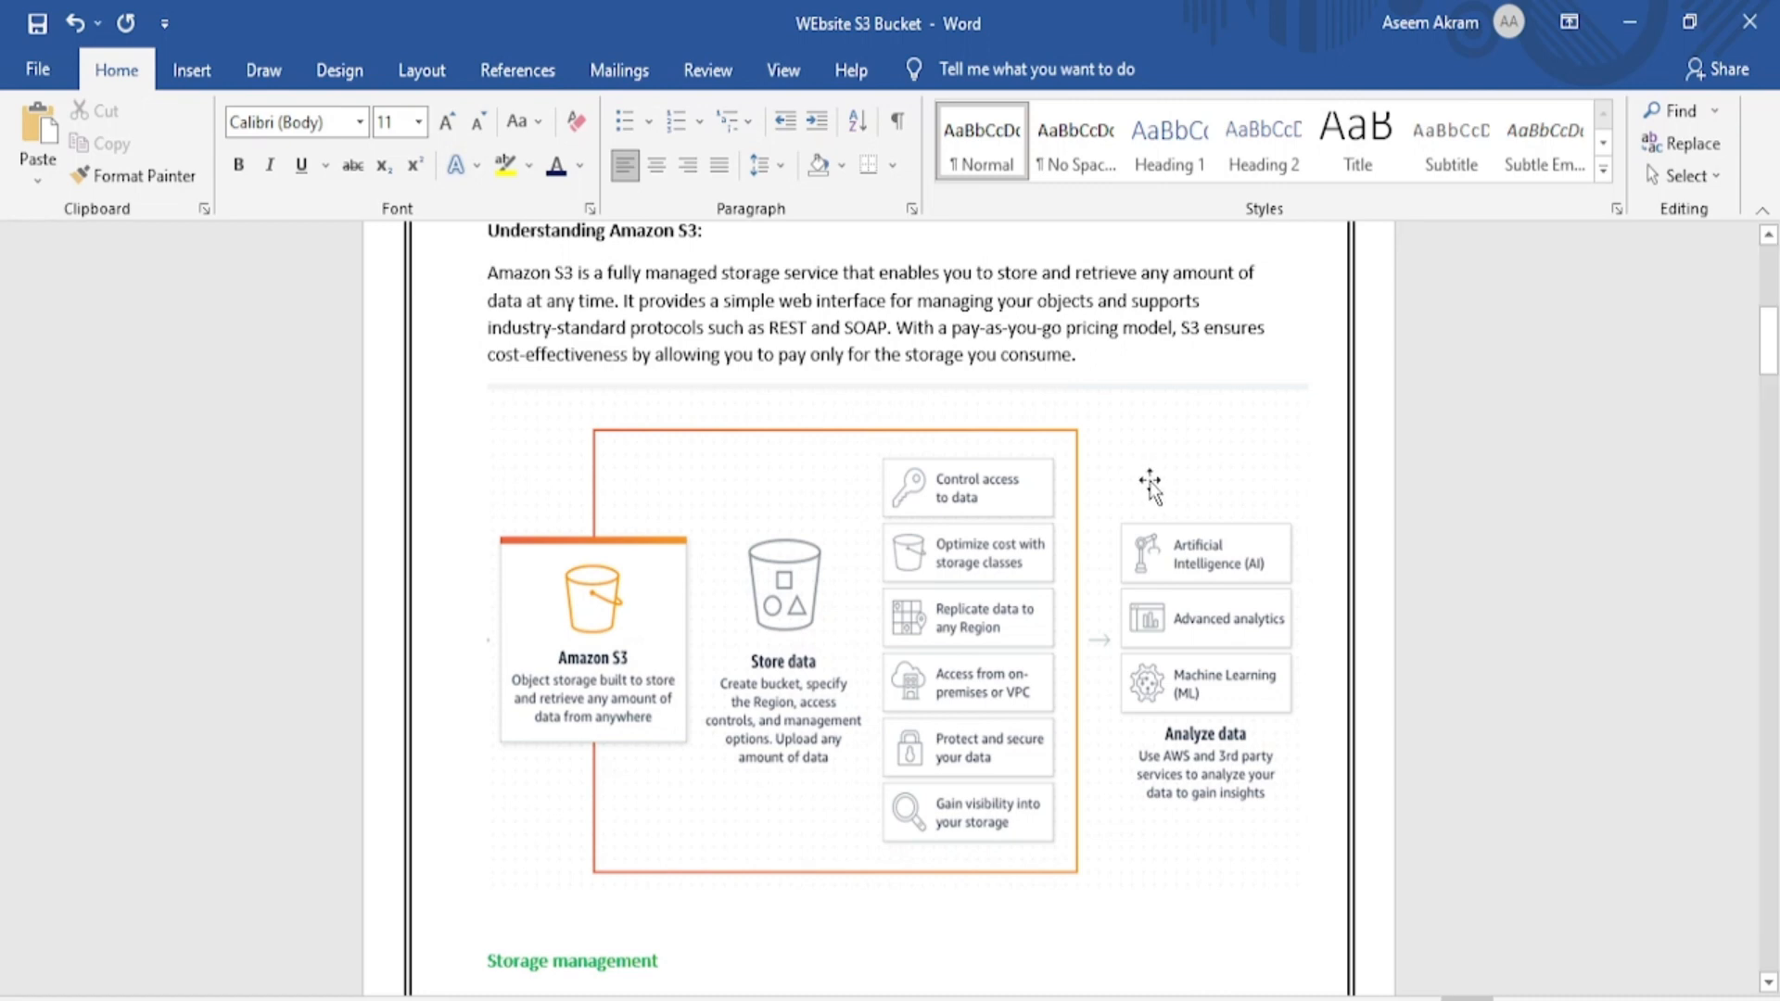
pyautogui.scroll(-1, 1145, 478)
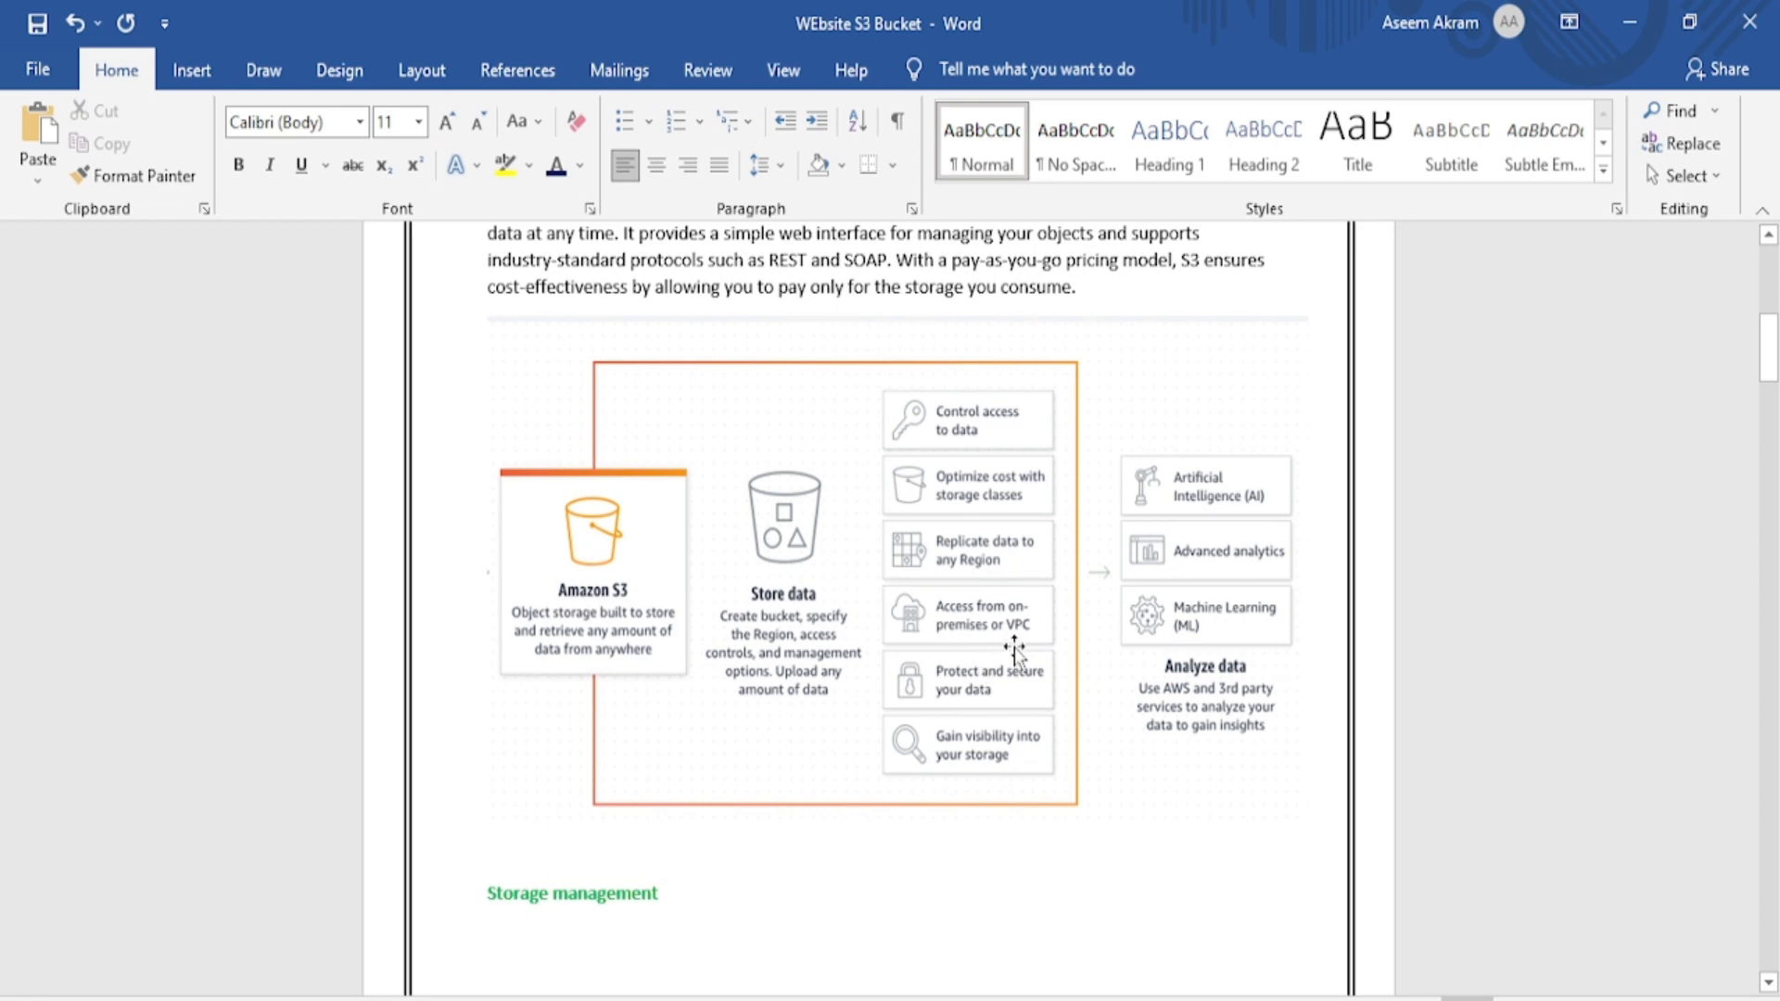
pyautogui.scroll(-1, 1025, 640)
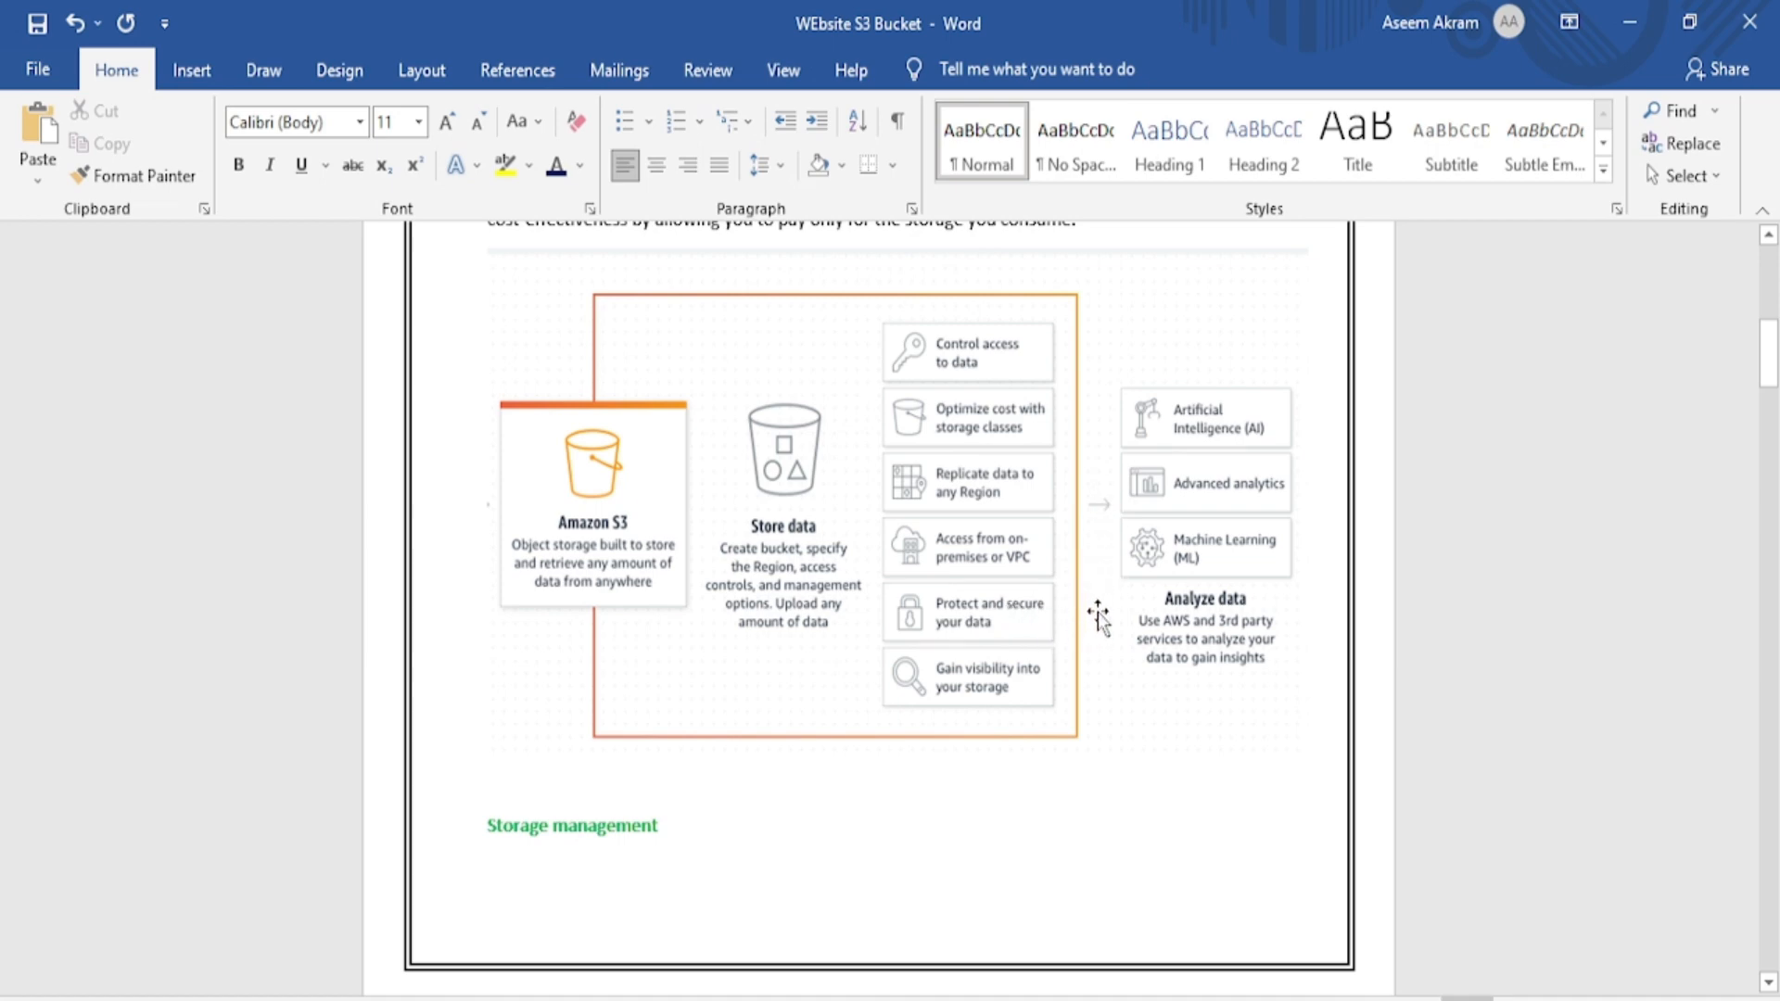
pyautogui.scroll(-1, 1098, 615)
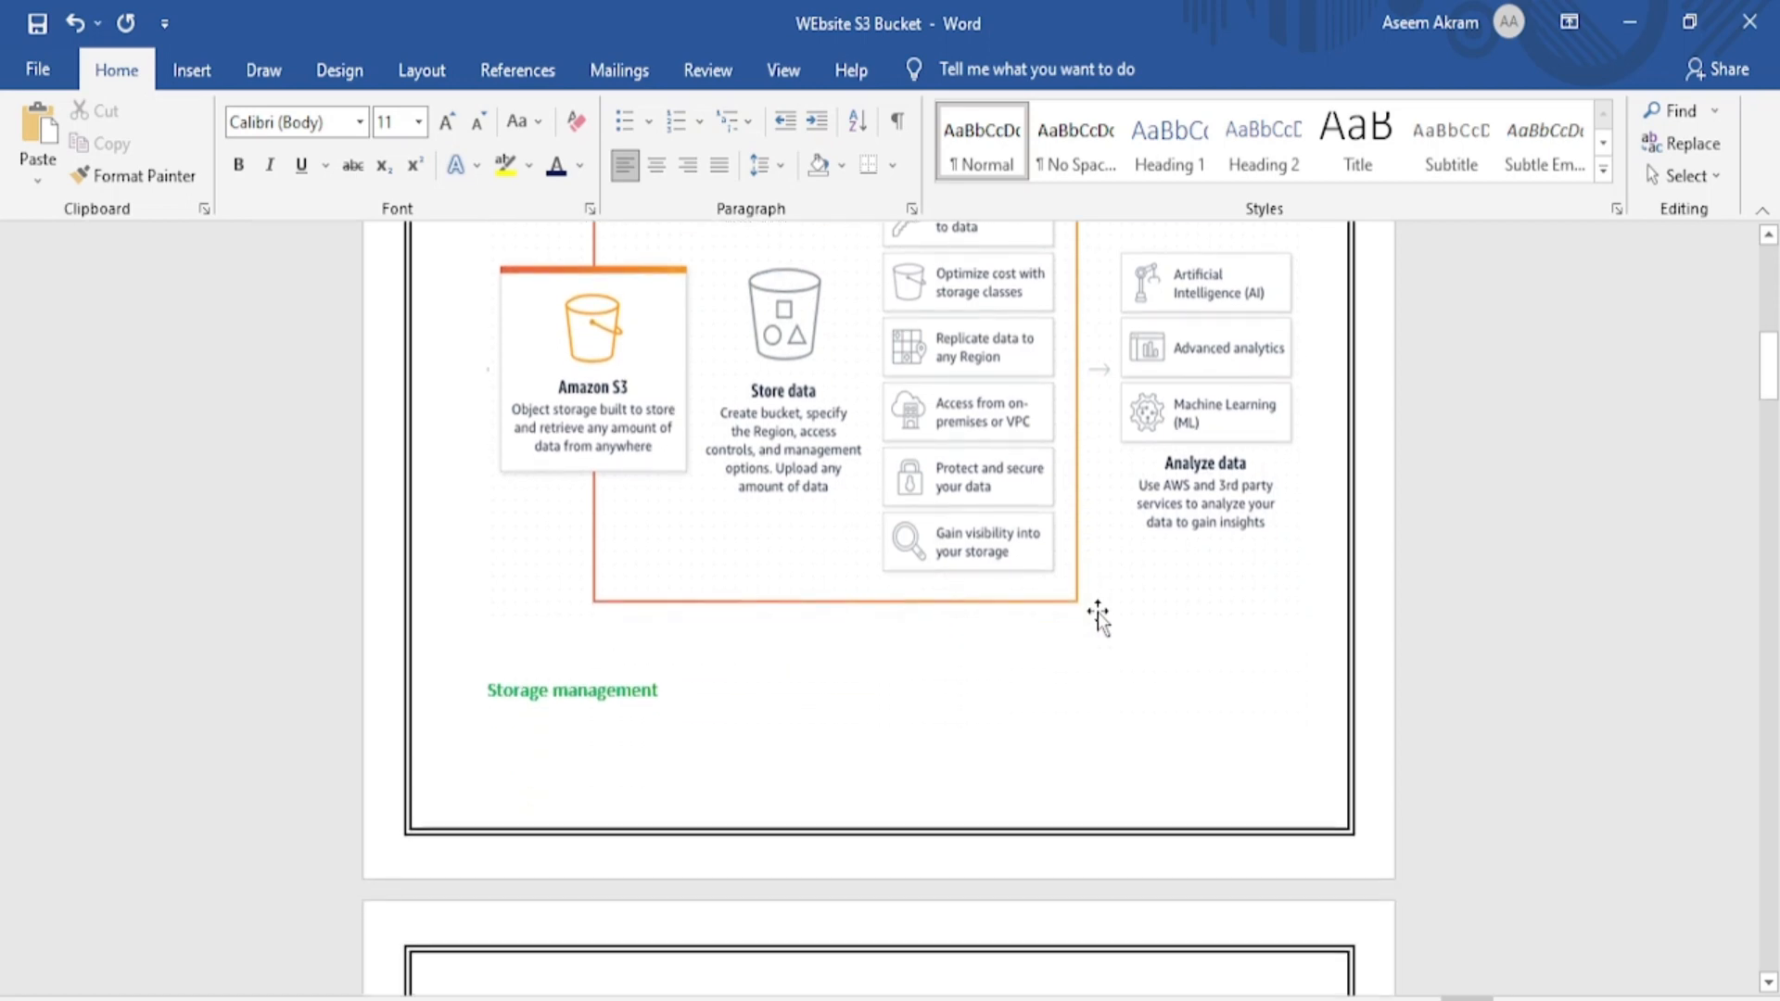
pyautogui.scroll(1, 965, 653)
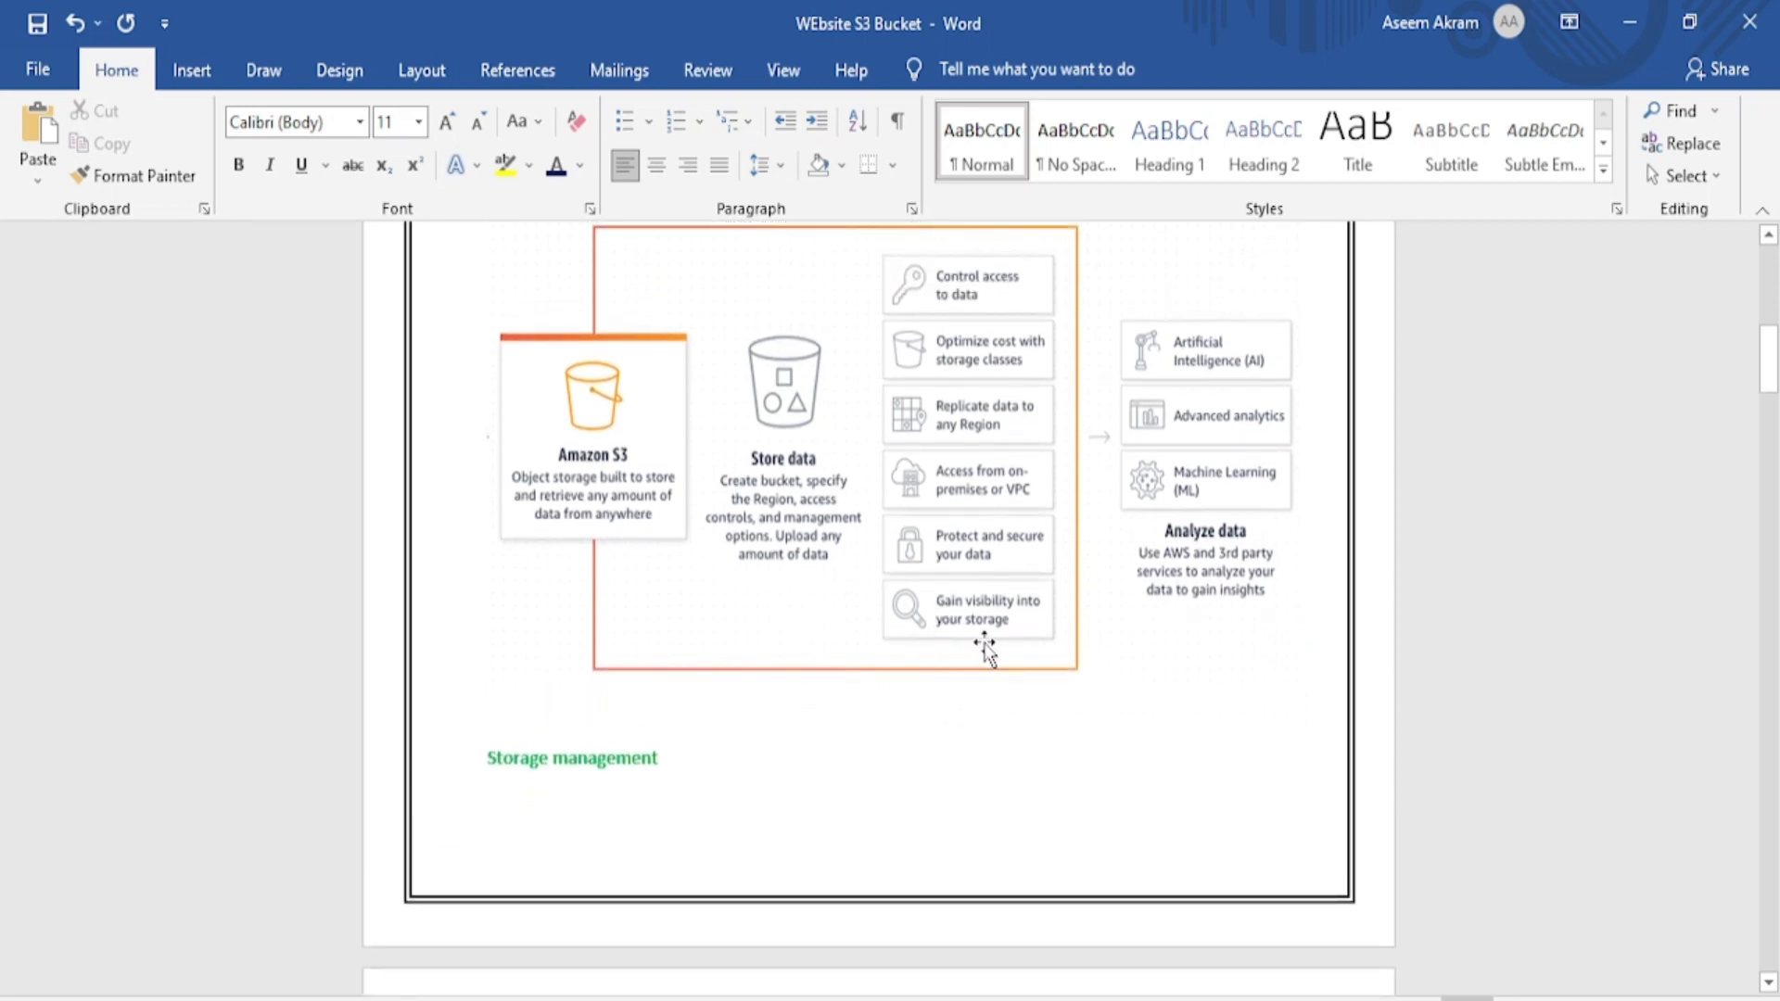
pyautogui.scroll(1, 1051, 739)
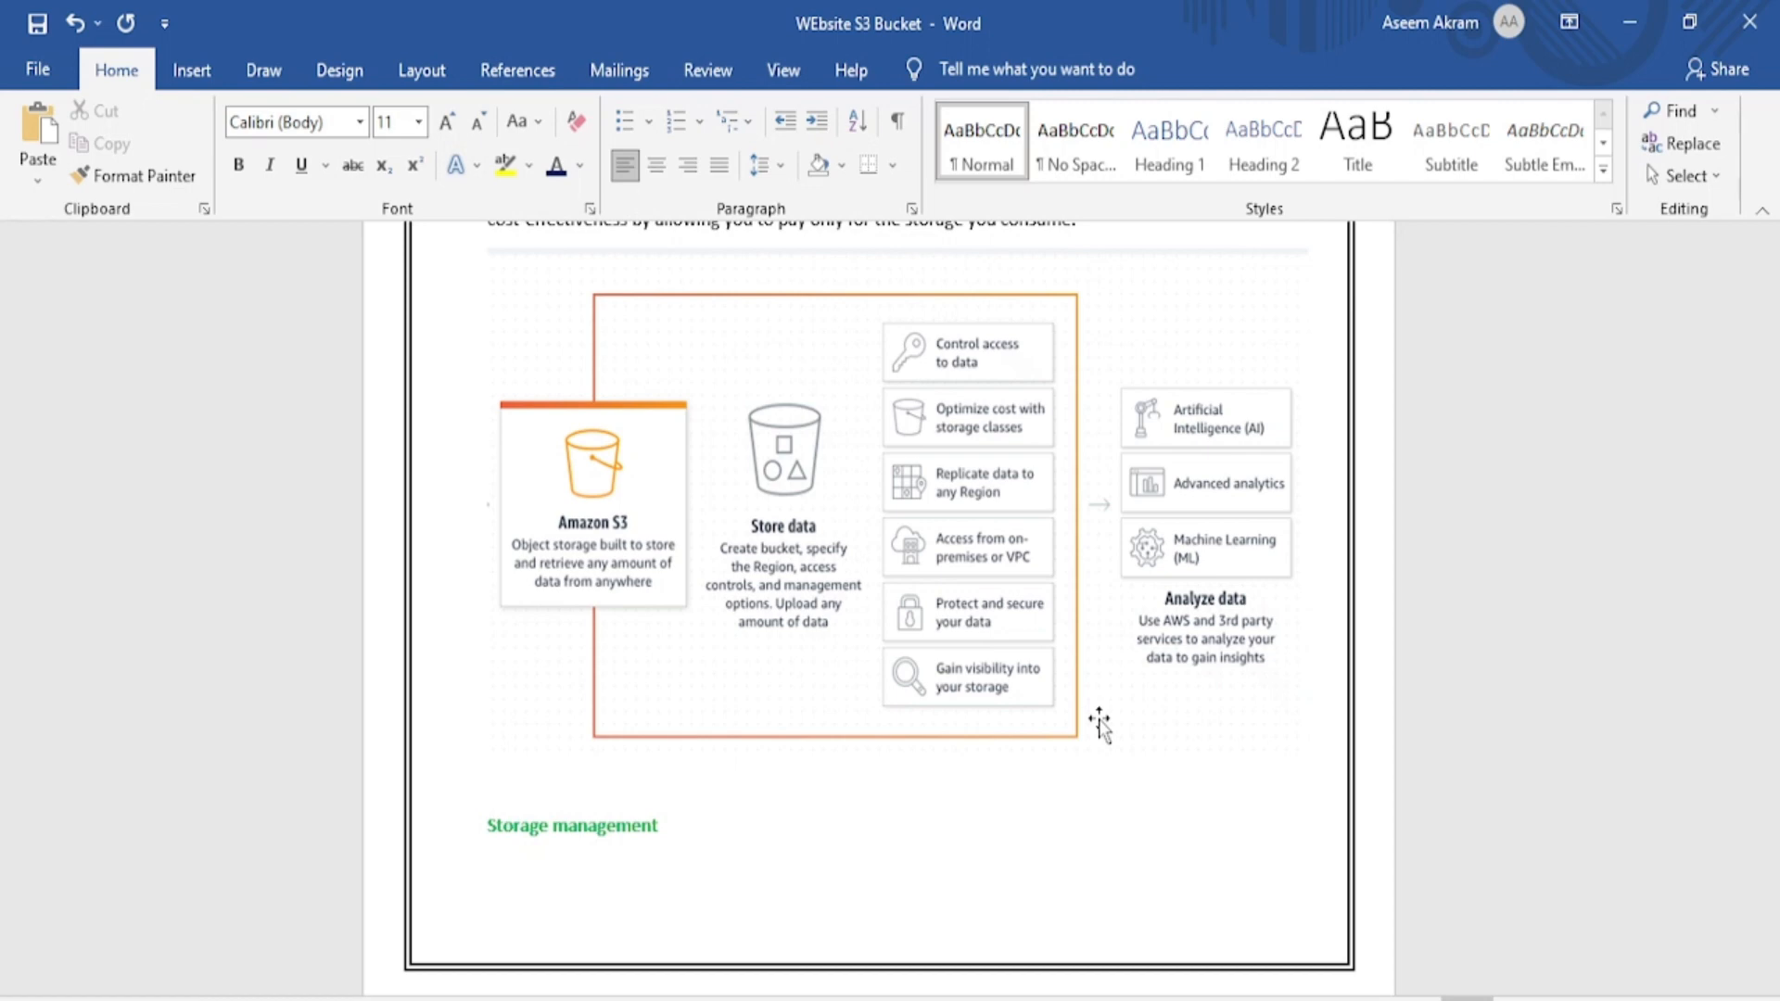
# Step: Read through the S3 storage management features, the storage classes and the instructions for creating an S3 bucket
pyautogui.scroll(-6, 1098, 723)
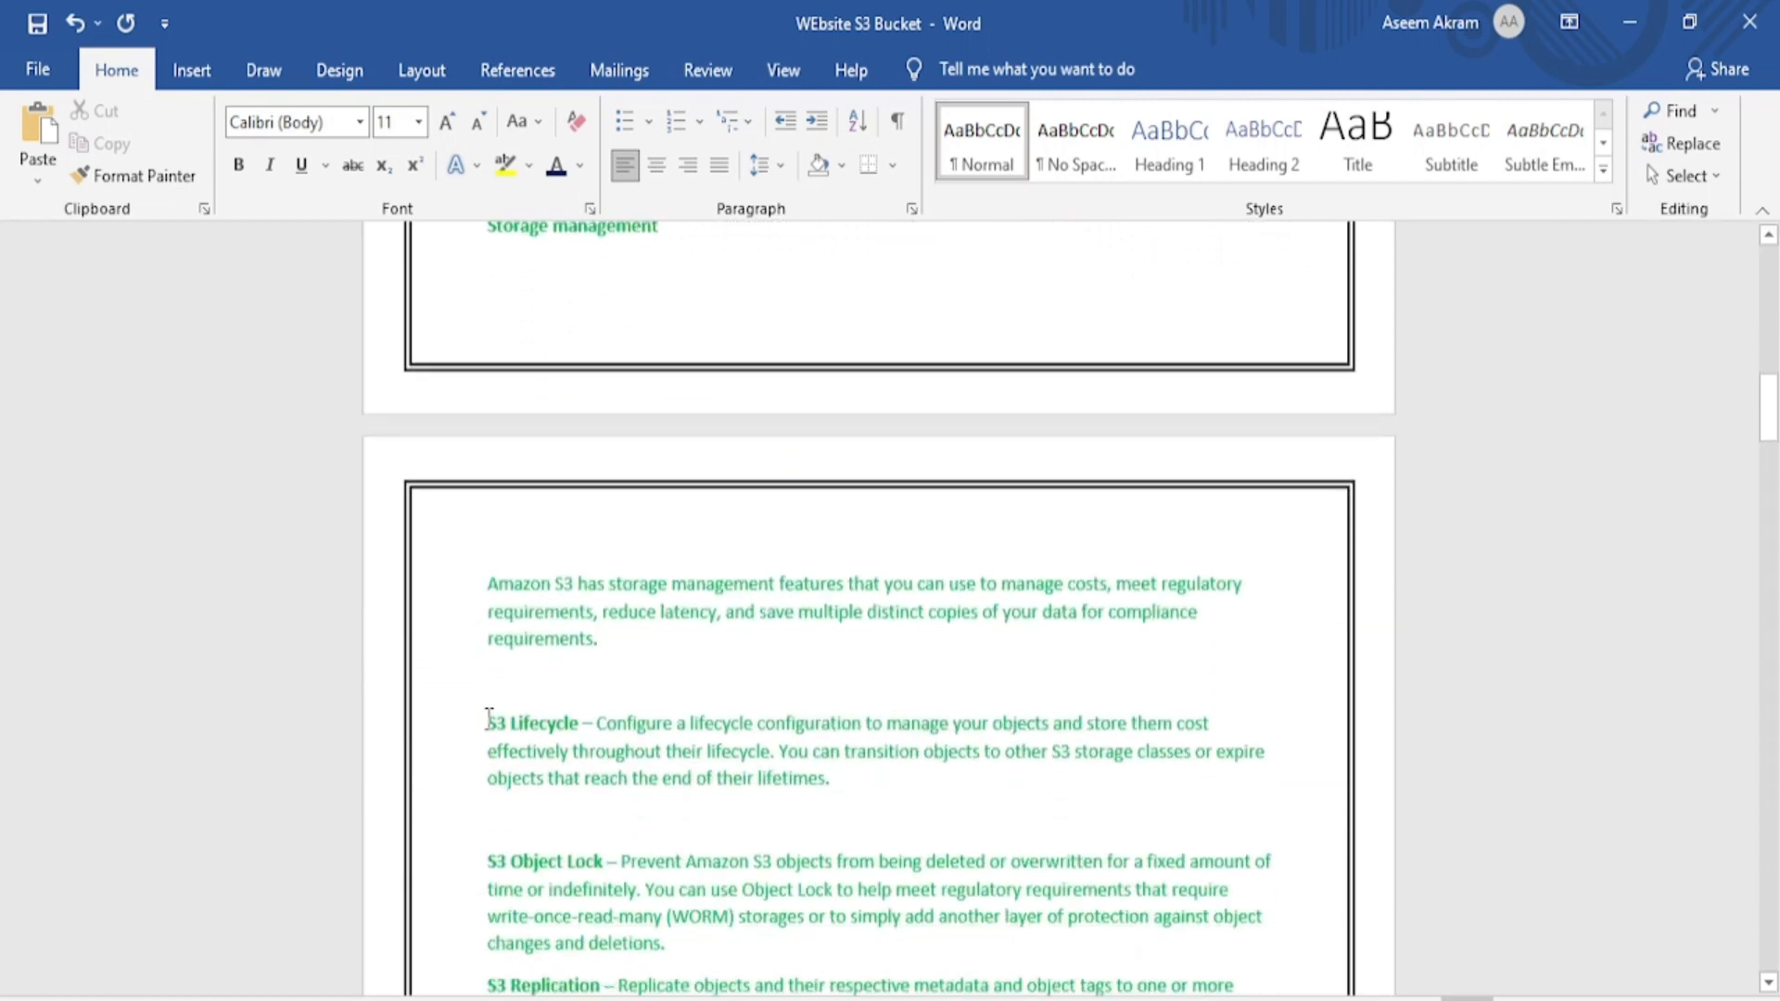
pyautogui.scroll(-2, 1172, 598)
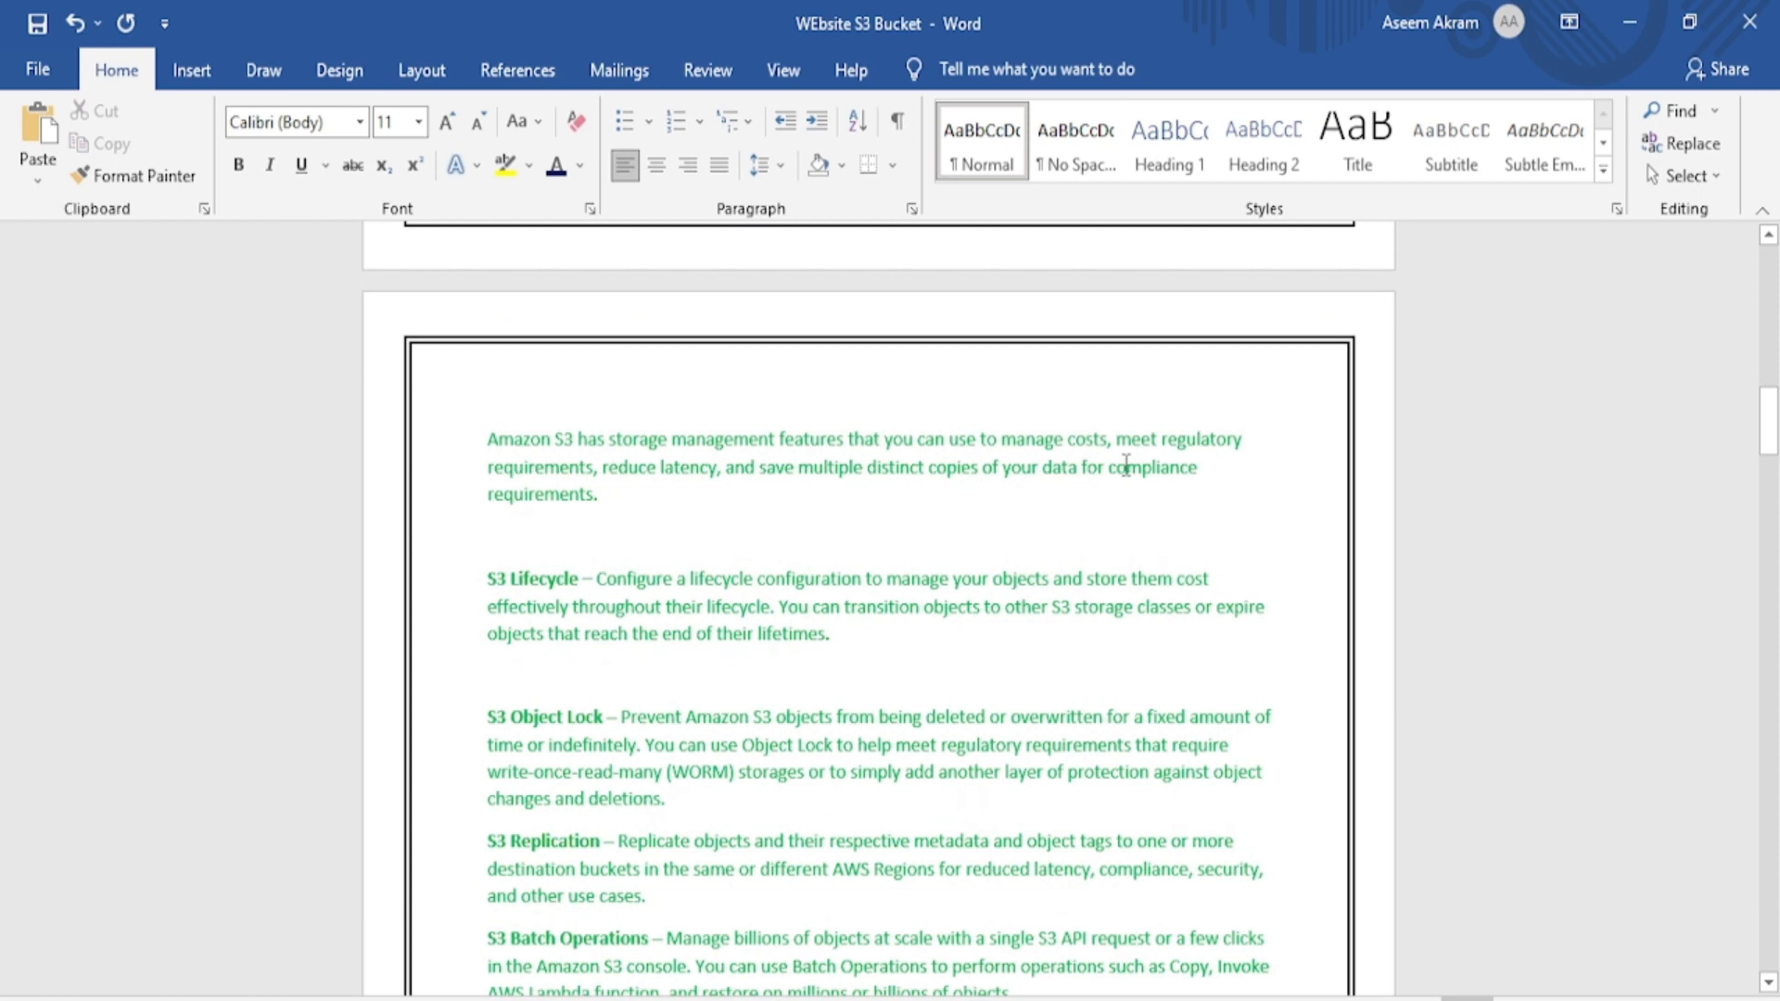
pyautogui.scroll(-1, 1066, 491)
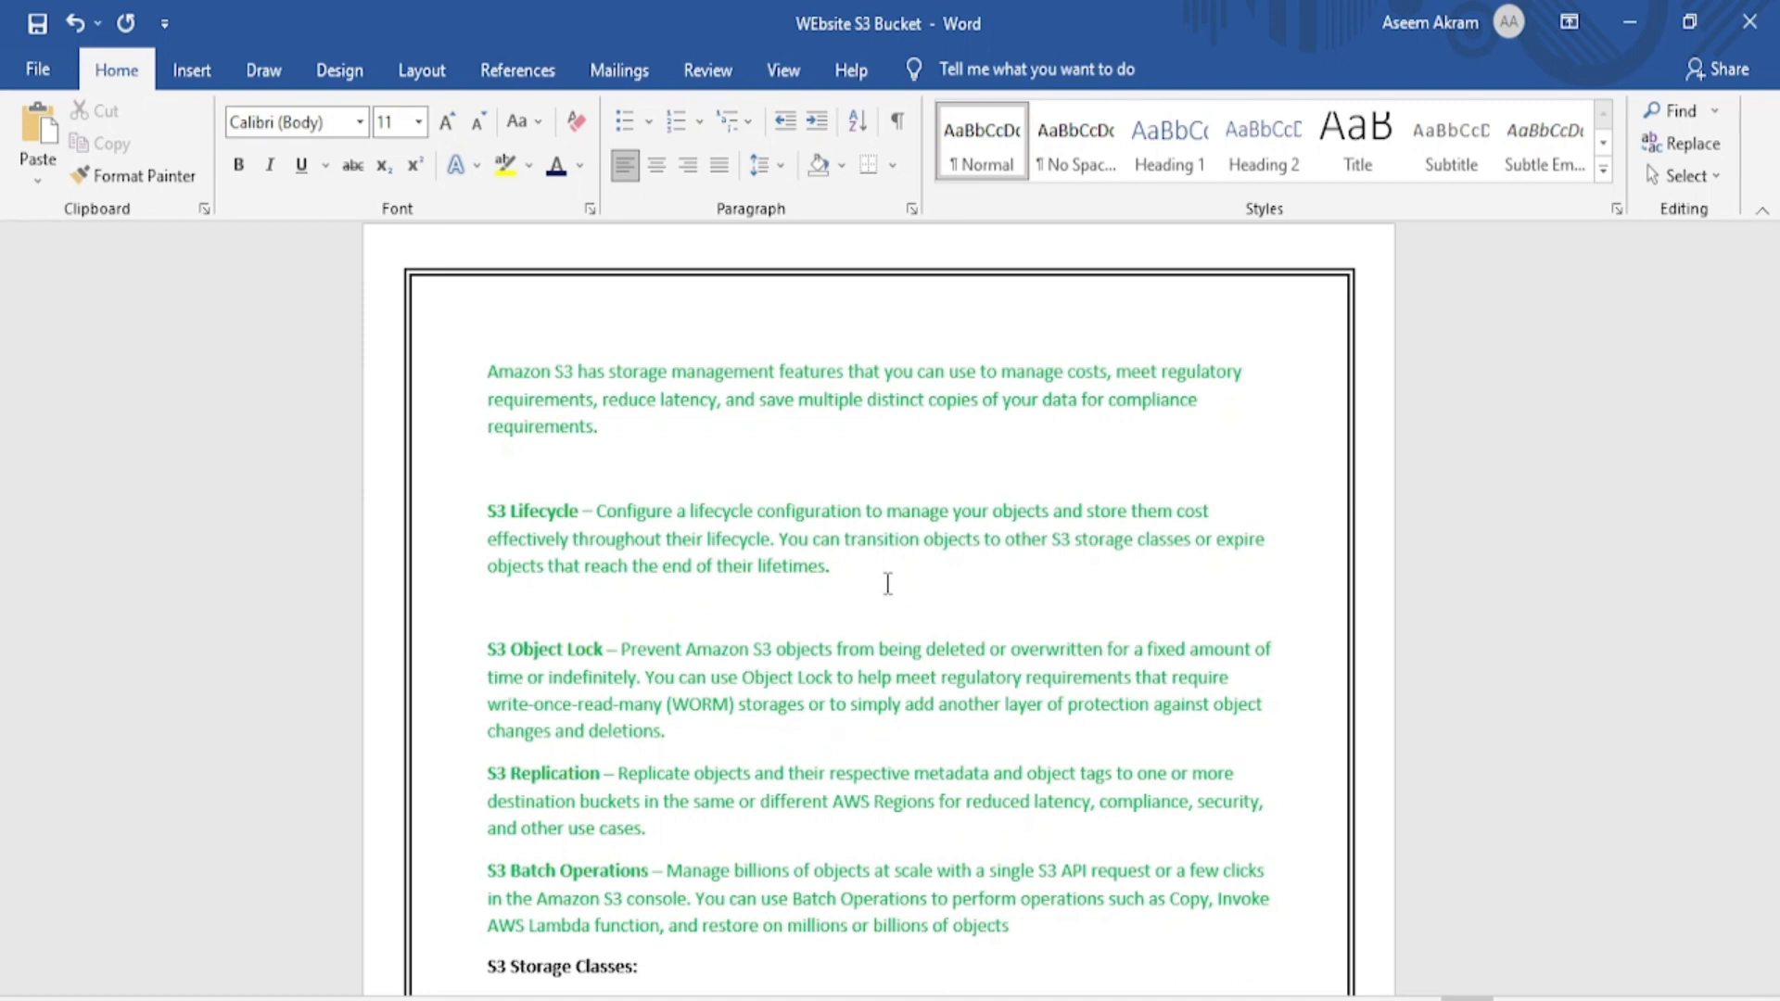
pyautogui.scroll(-2, 887, 583)
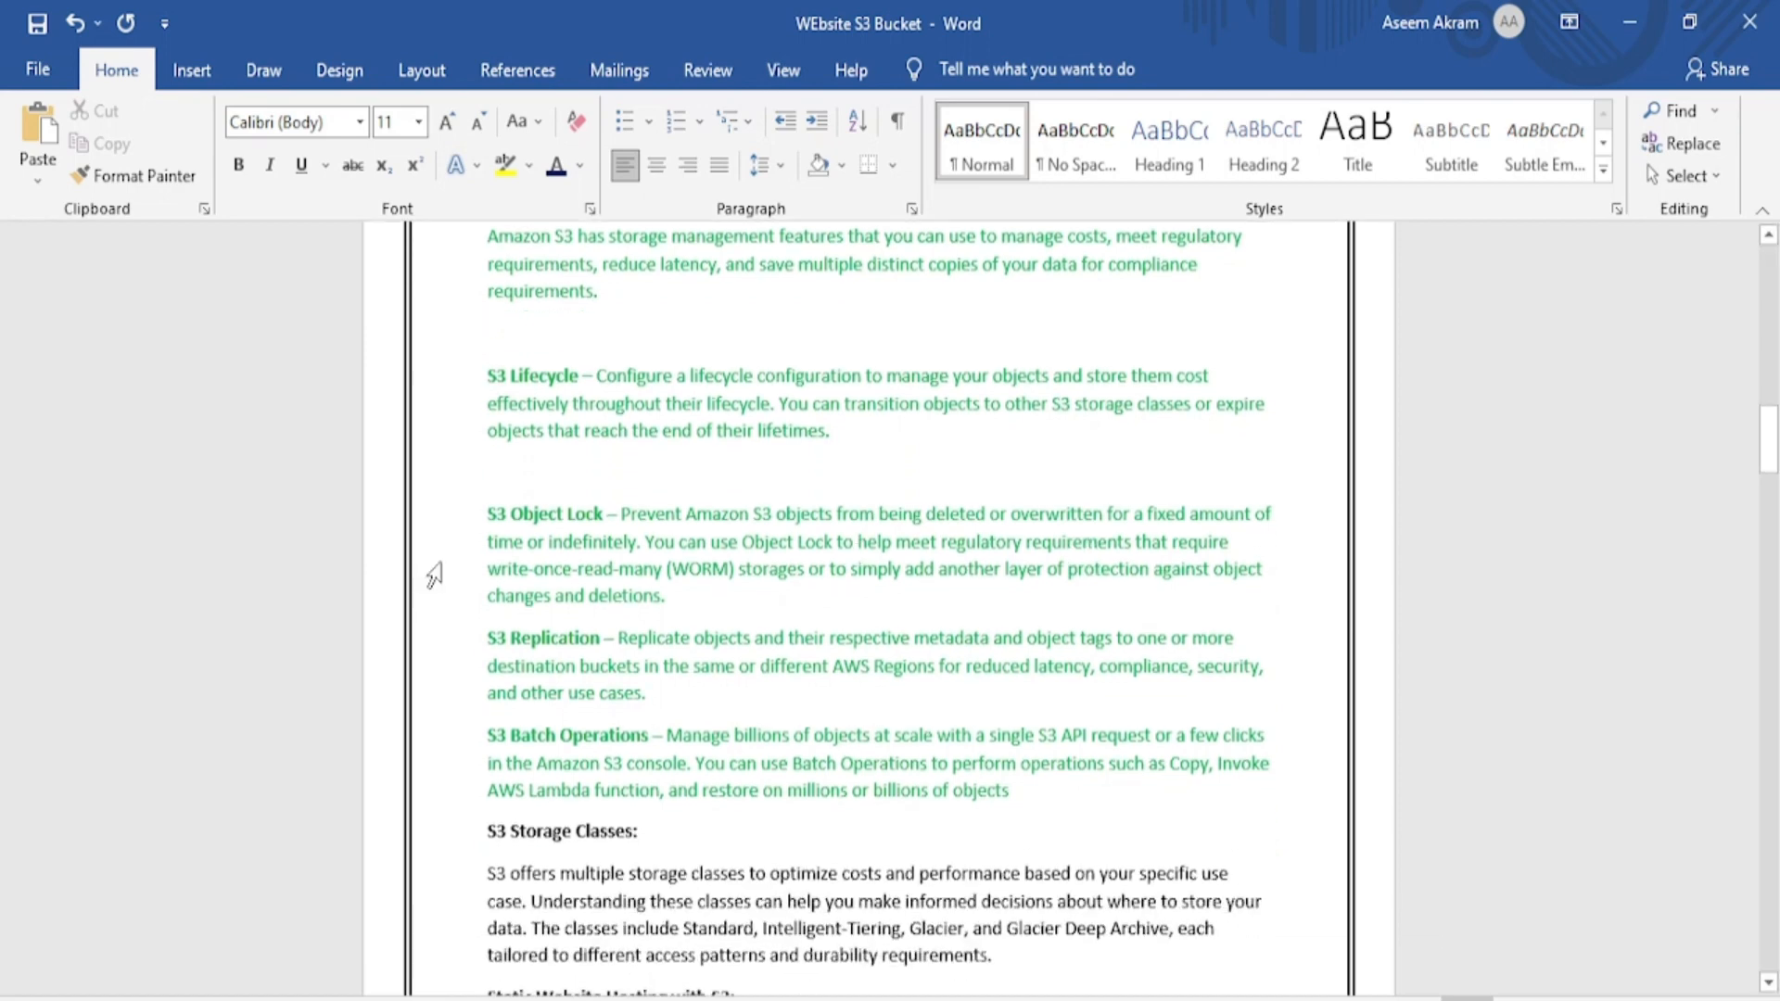
pyautogui.click(625, 506)
pyautogui.scroll(-1, 634, 594)
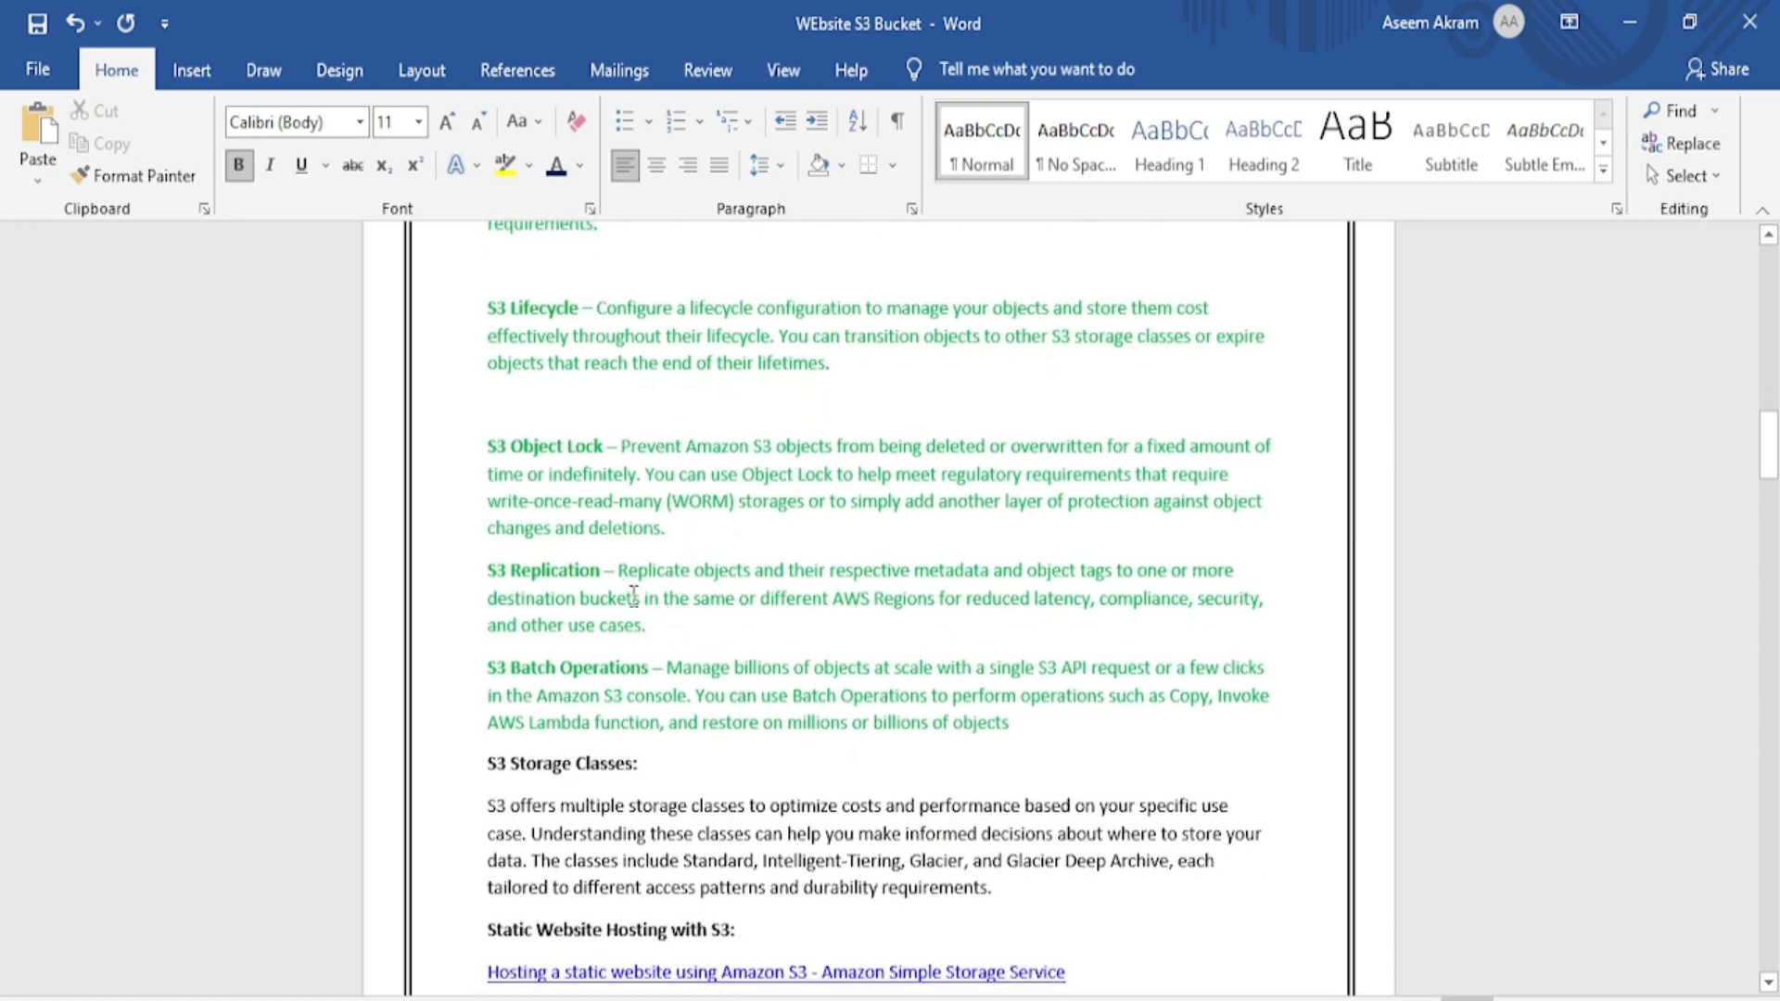
pyautogui.scroll(-1, 633, 594)
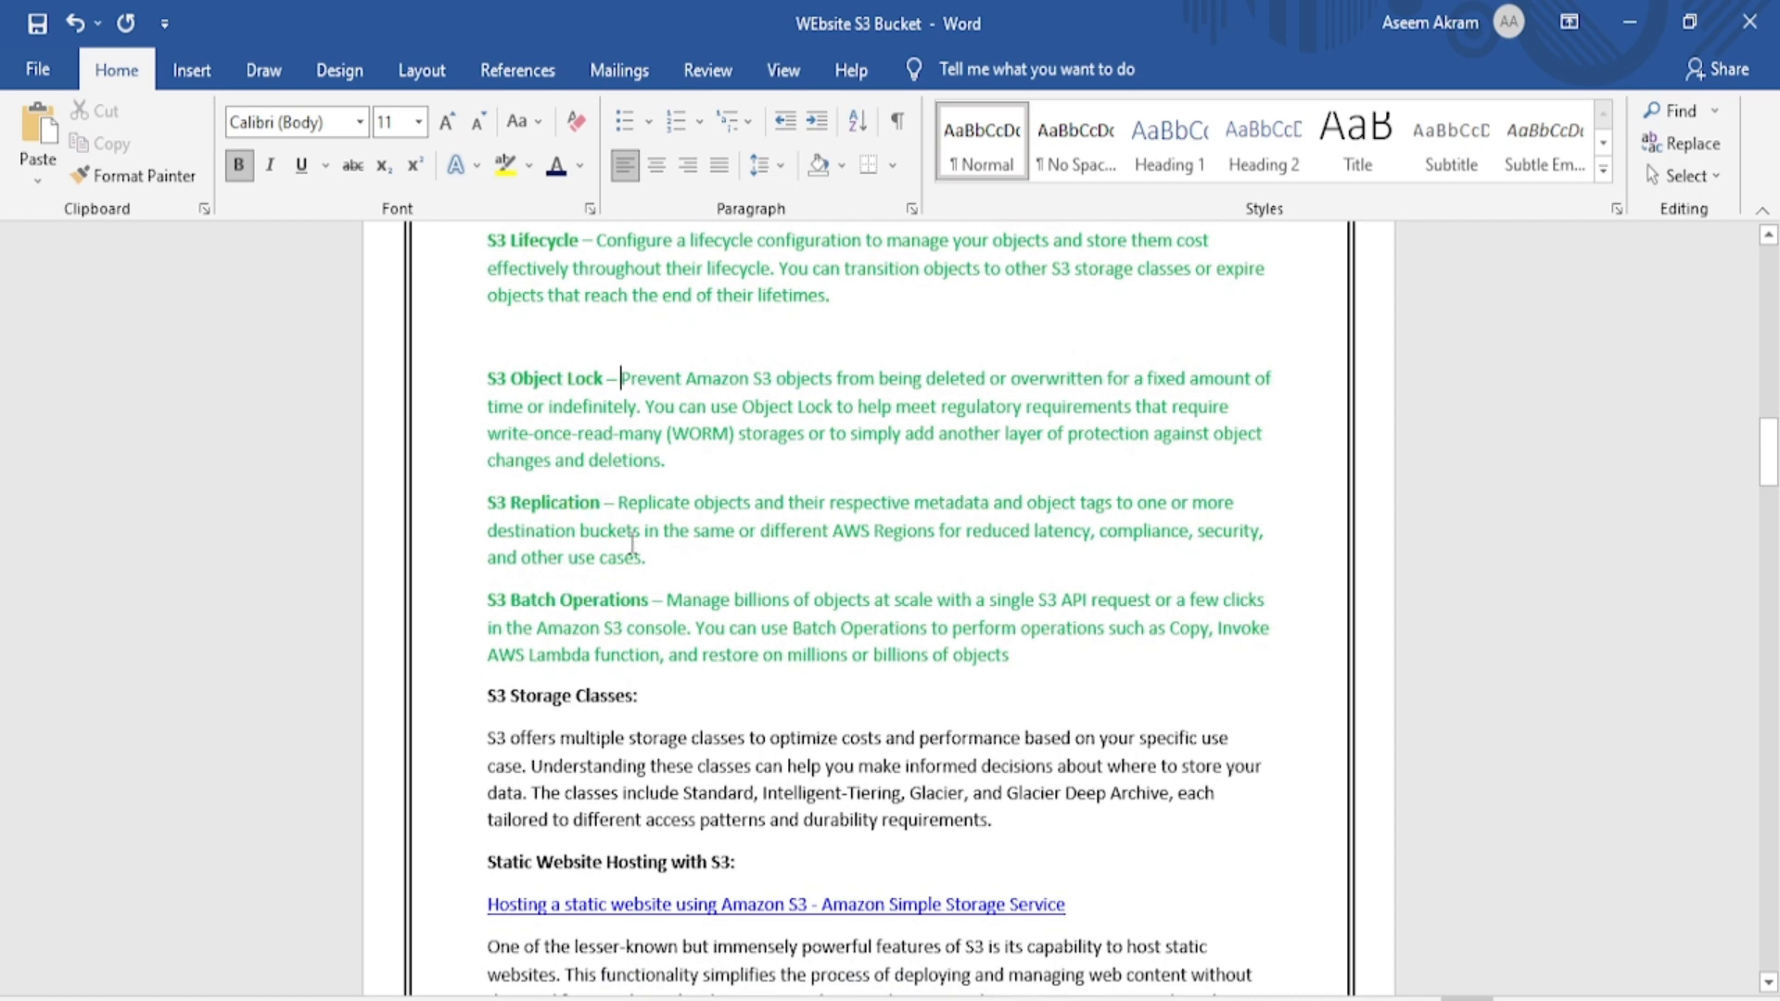
pyautogui.scroll(-1, 660, 602)
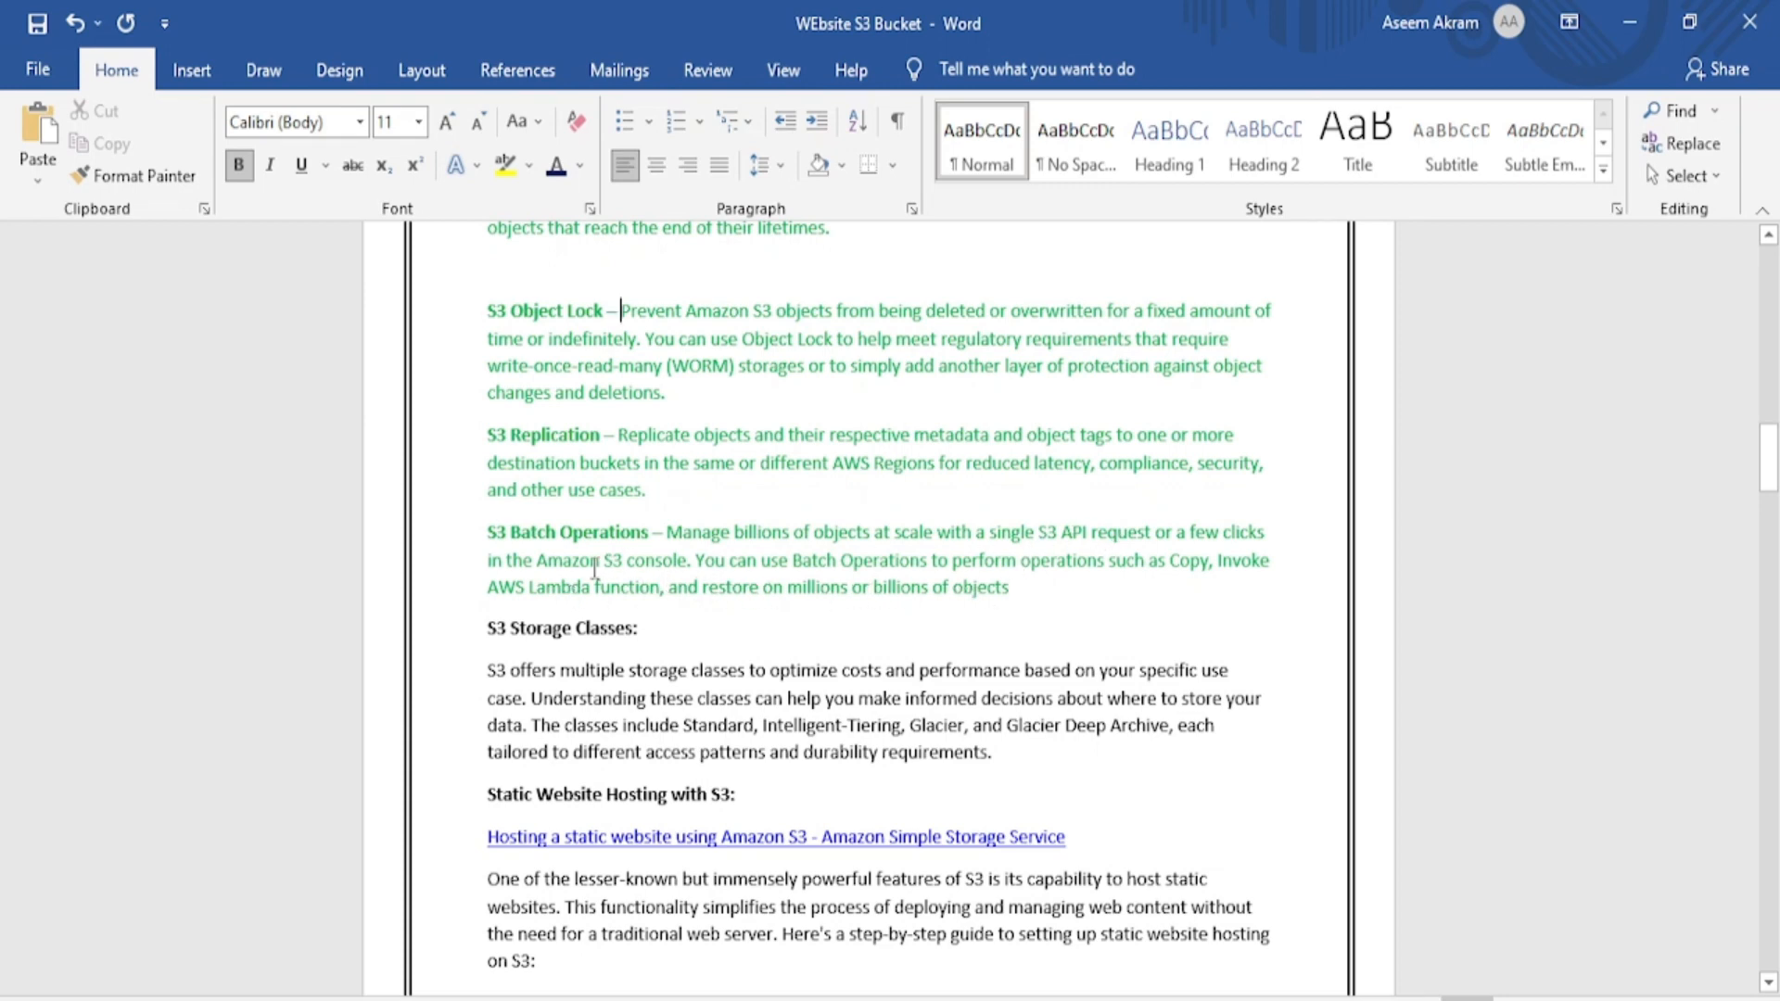
pyautogui.scroll(-3, 594, 565)
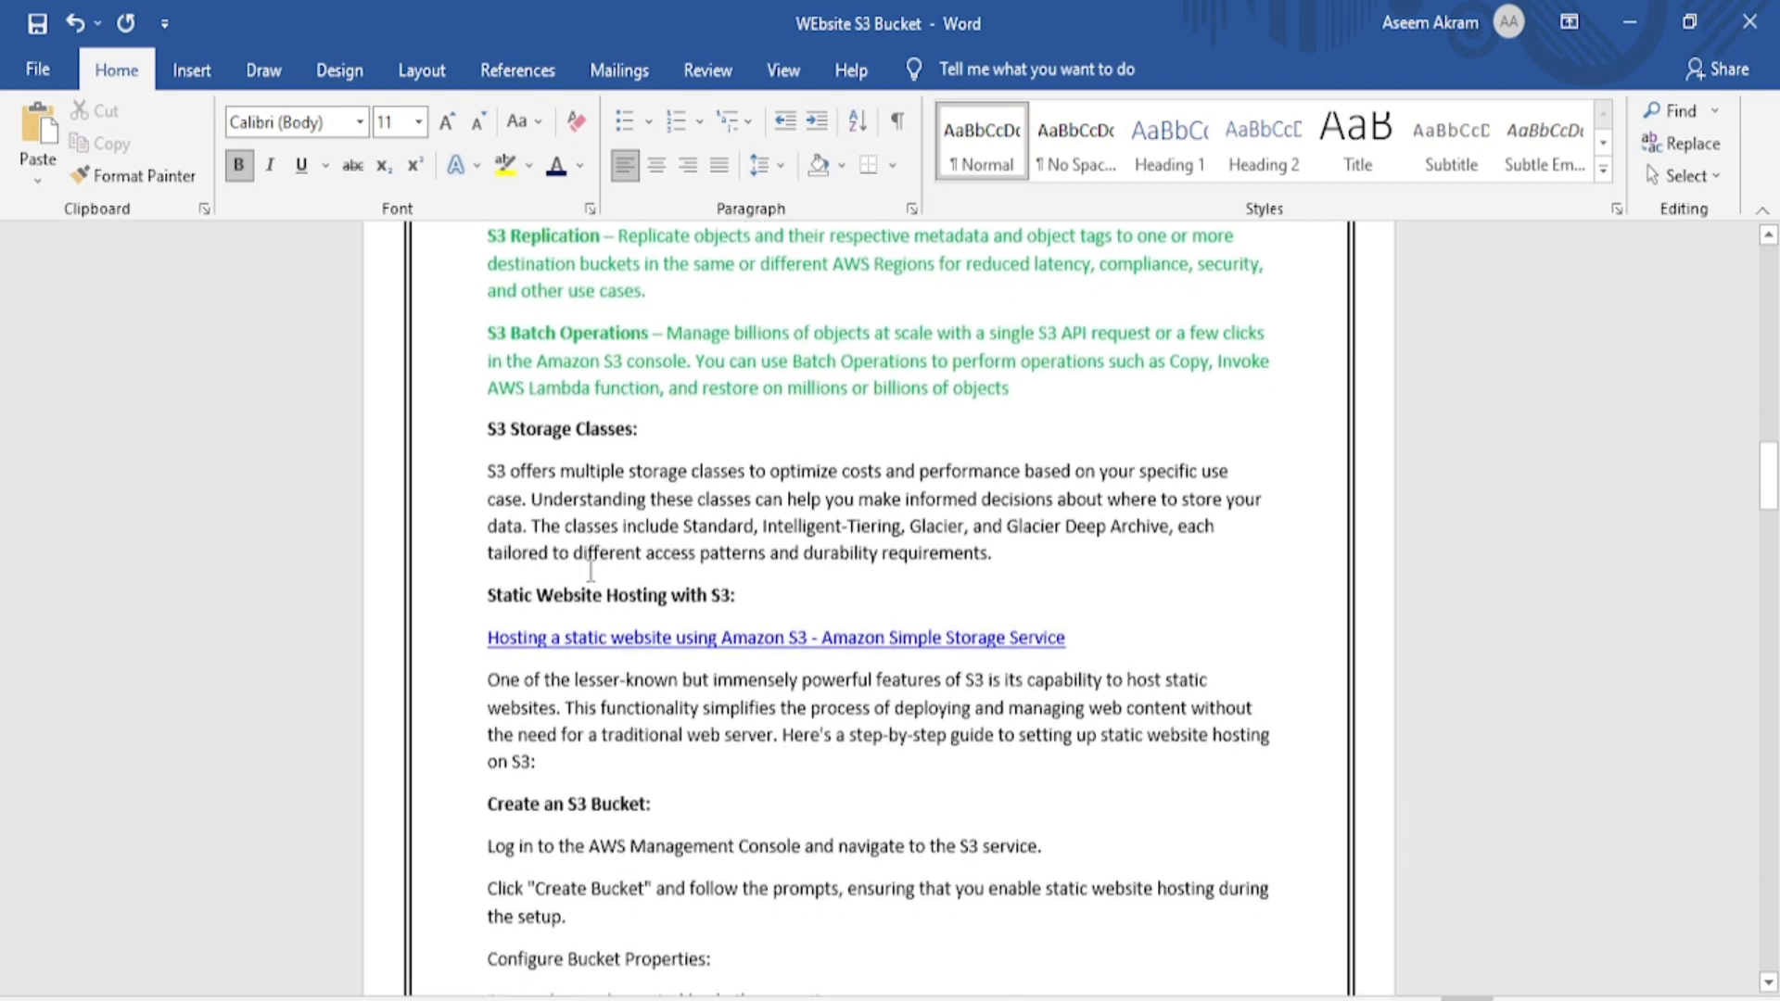
pyautogui.scroll(-1, 590, 570)
pyautogui.scroll(-2, 556, 603)
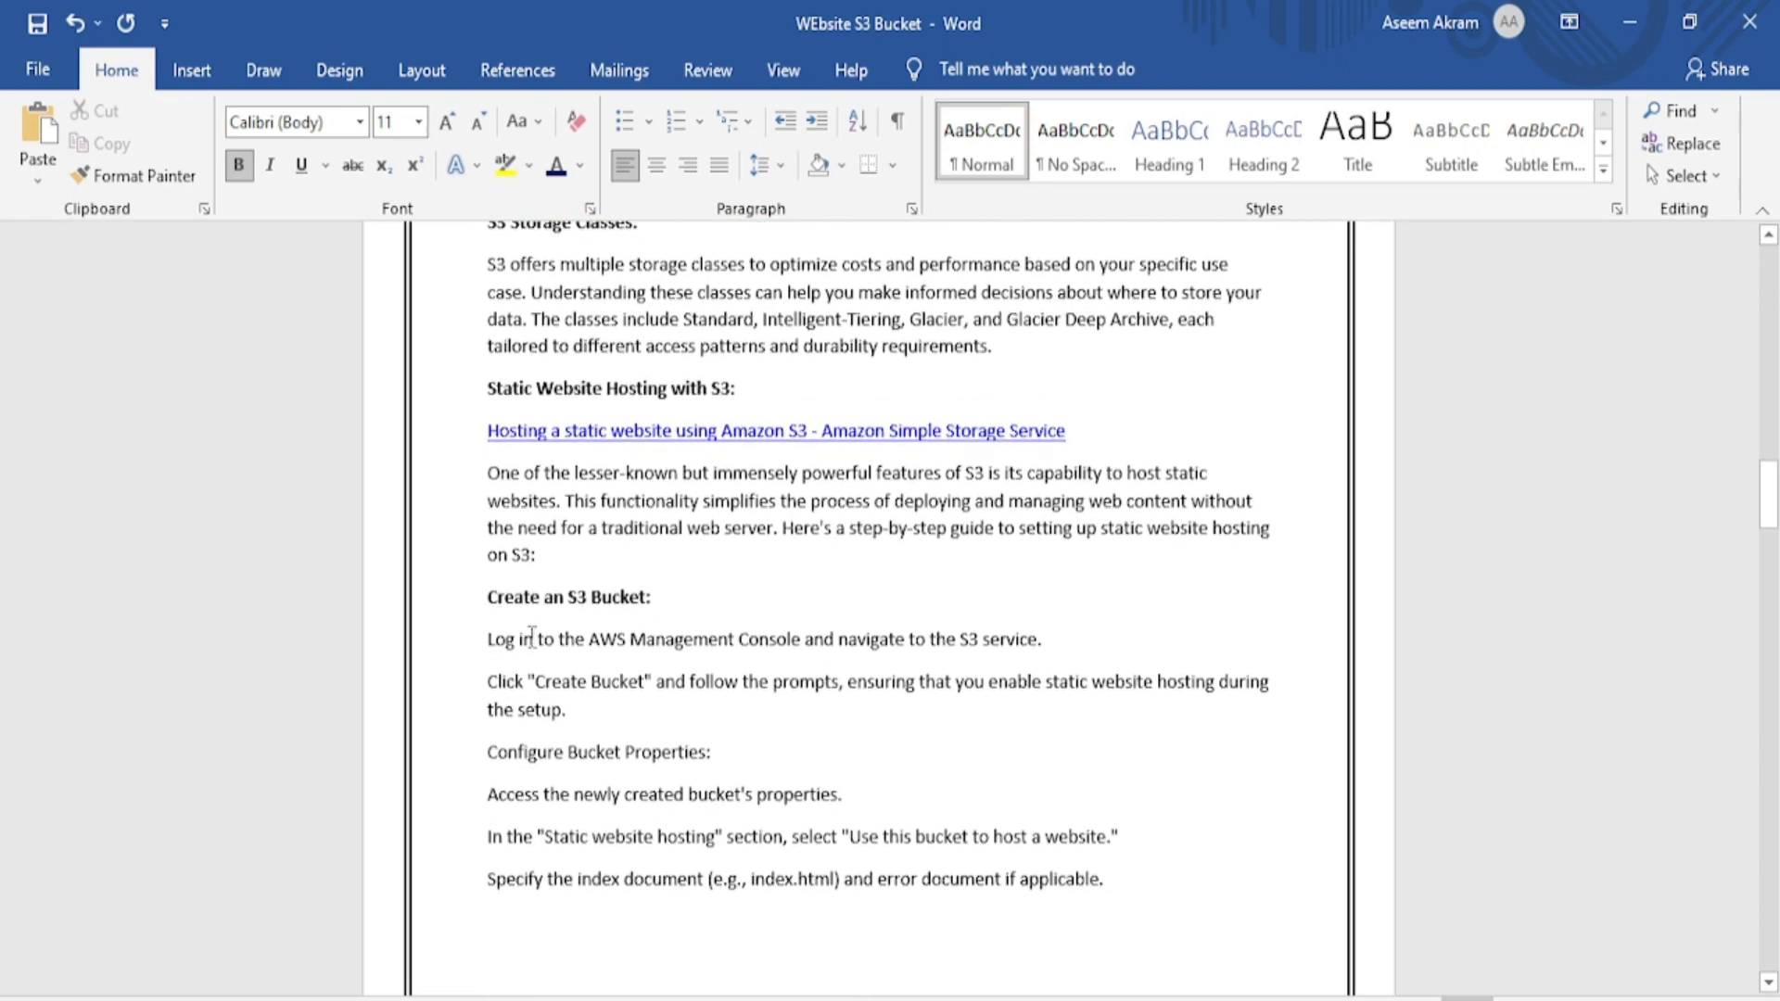
pyautogui.scroll(-1, 532, 637)
# Step: Open the "Web Hosting - Amazon Web Services (AWS)" link below the Introduction in the browser
pyautogui.scroll(15, 673, 590)
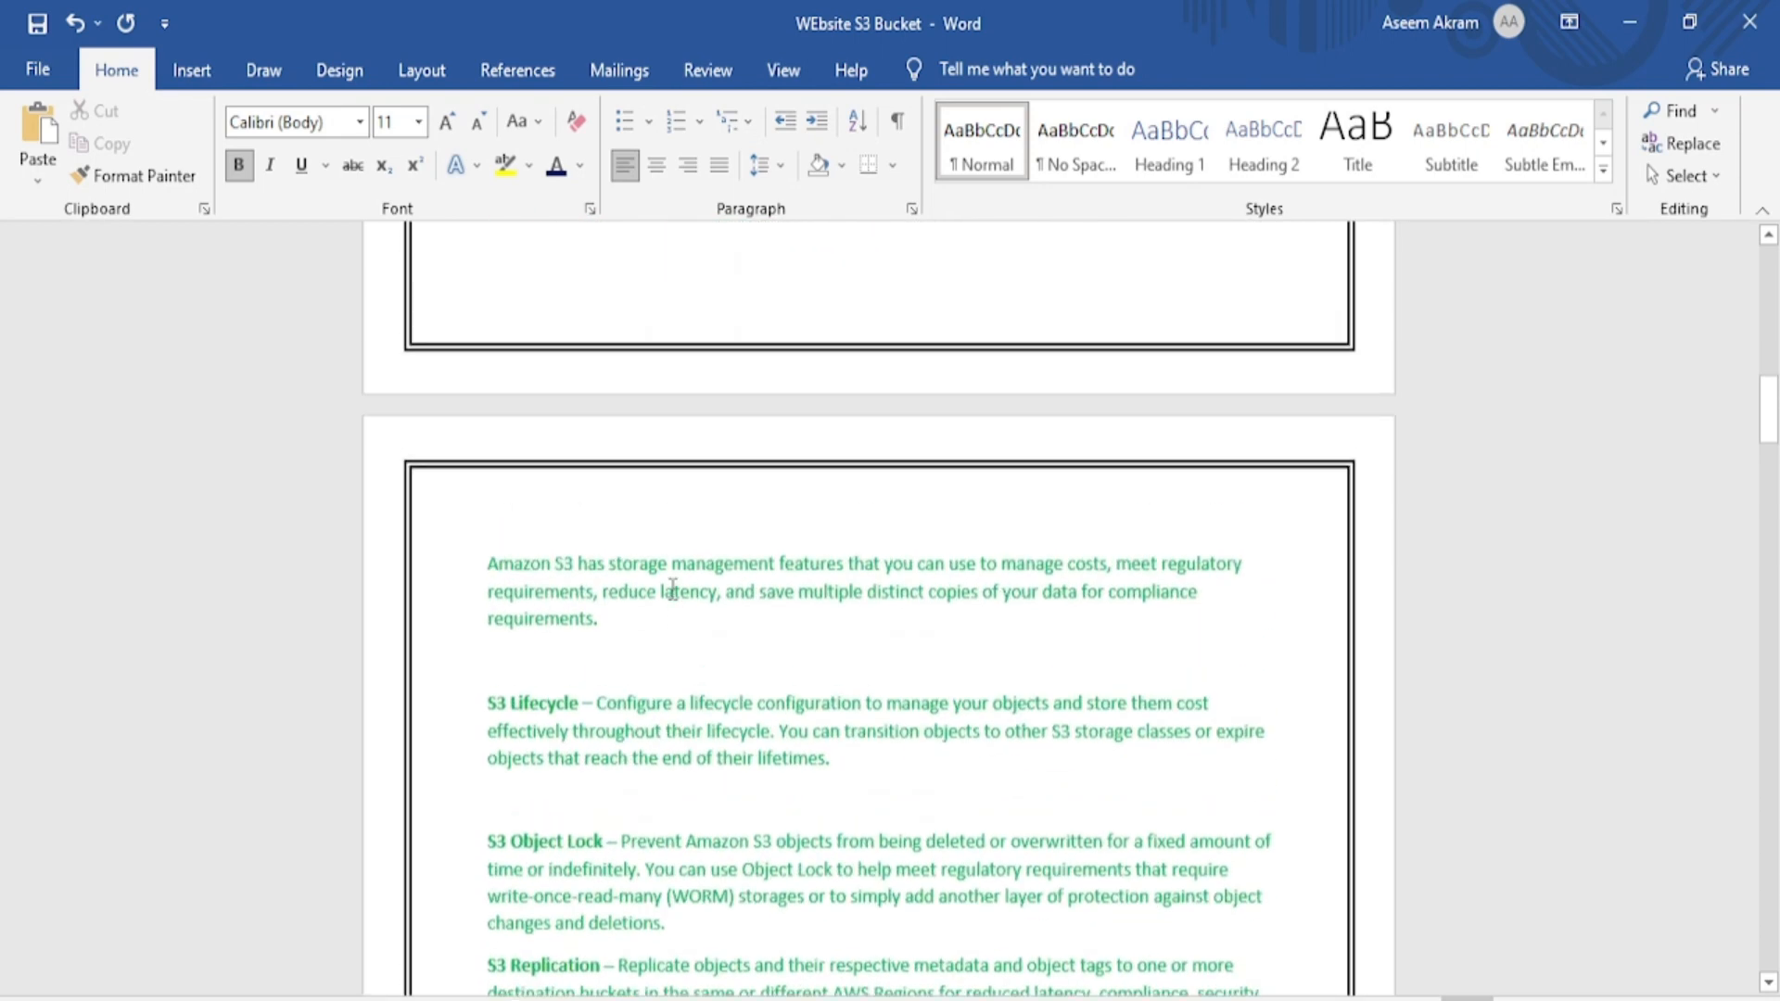
pyautogui.scroll(20, 673, 590)
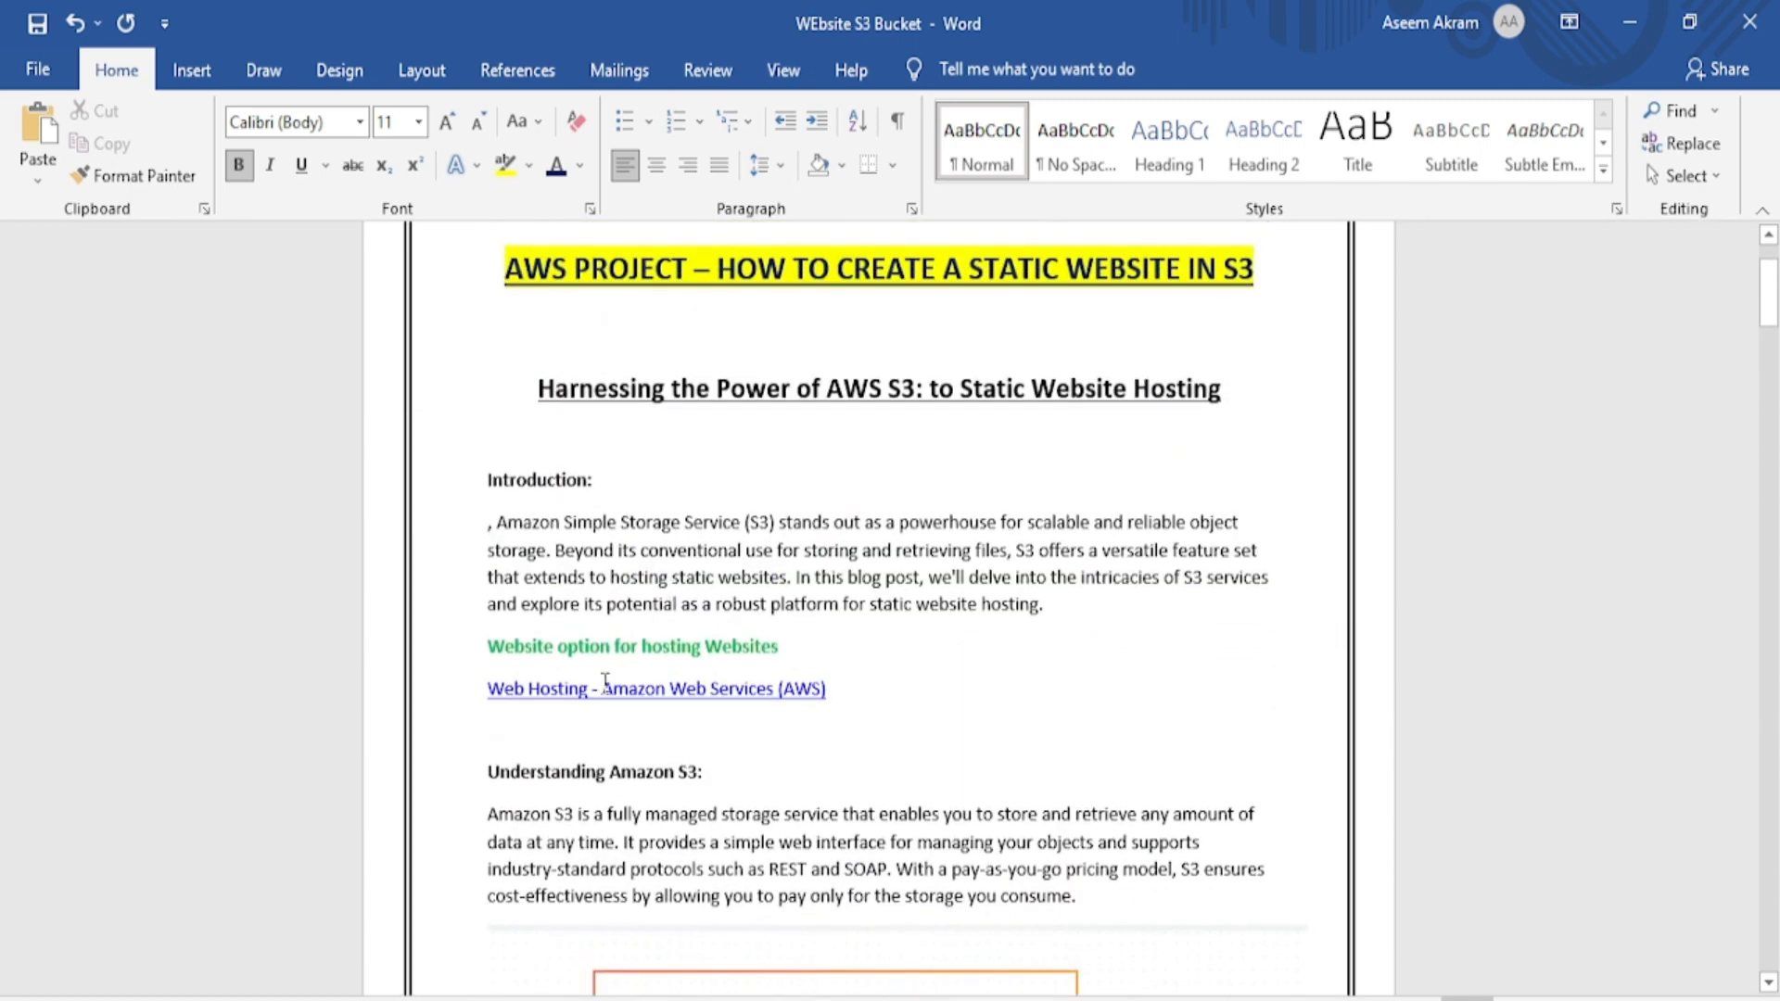
pyautogui.keyDown('ctrl'); pyautogui.click(547, 688); pyautogui.keyUp('ctrl')
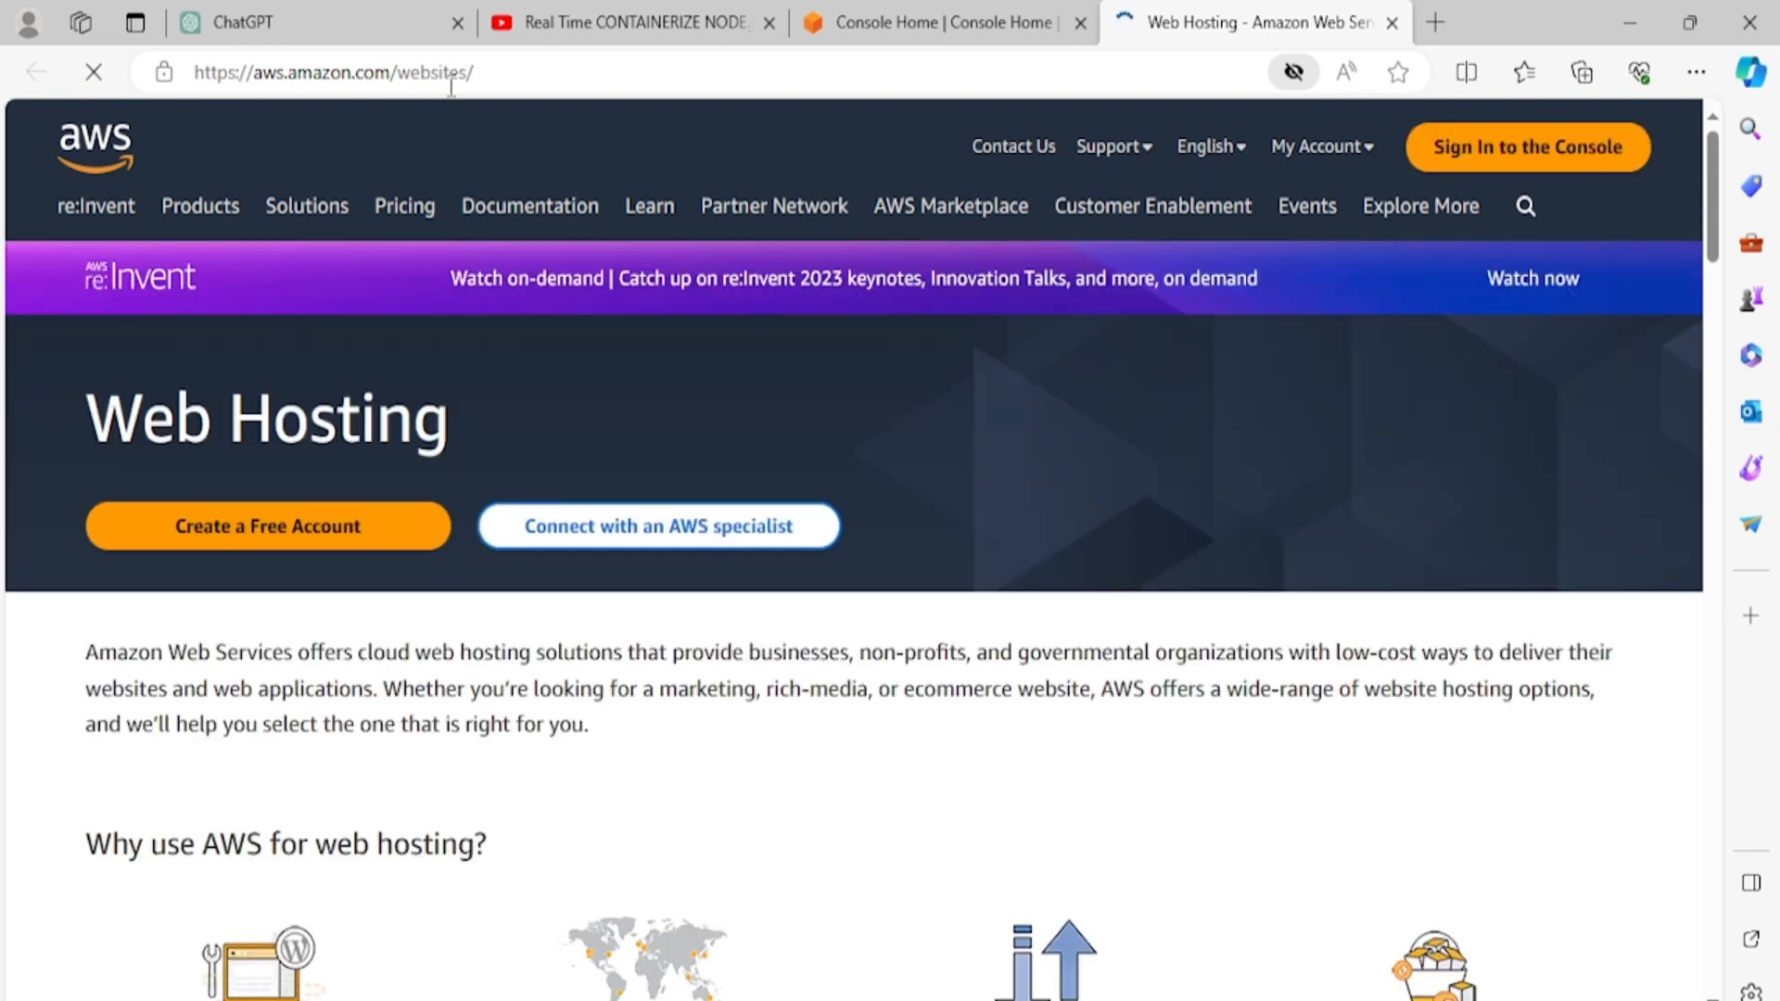
# Step: Look over the solution categories on the AWS Web Hosting page and go to the Simple Static Website Hosting section
pyautogui.scroll(-10, 679, 441)
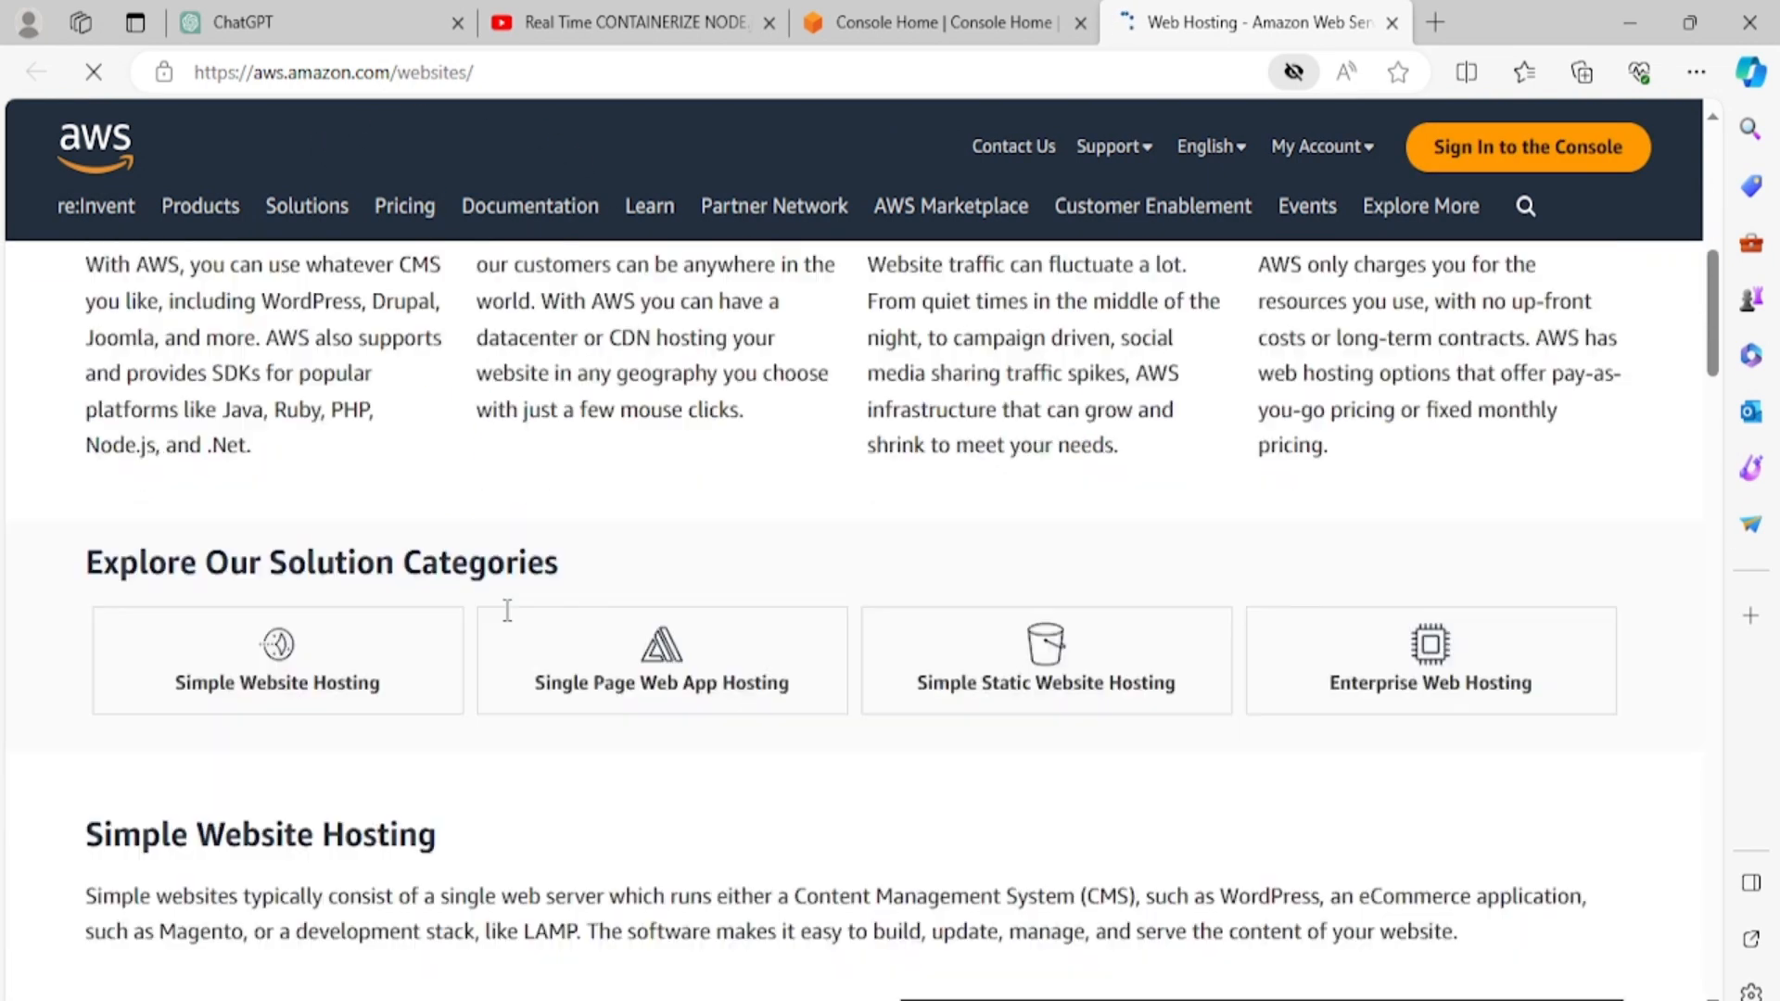
pyautogui.scroll(-3, 507, 610)
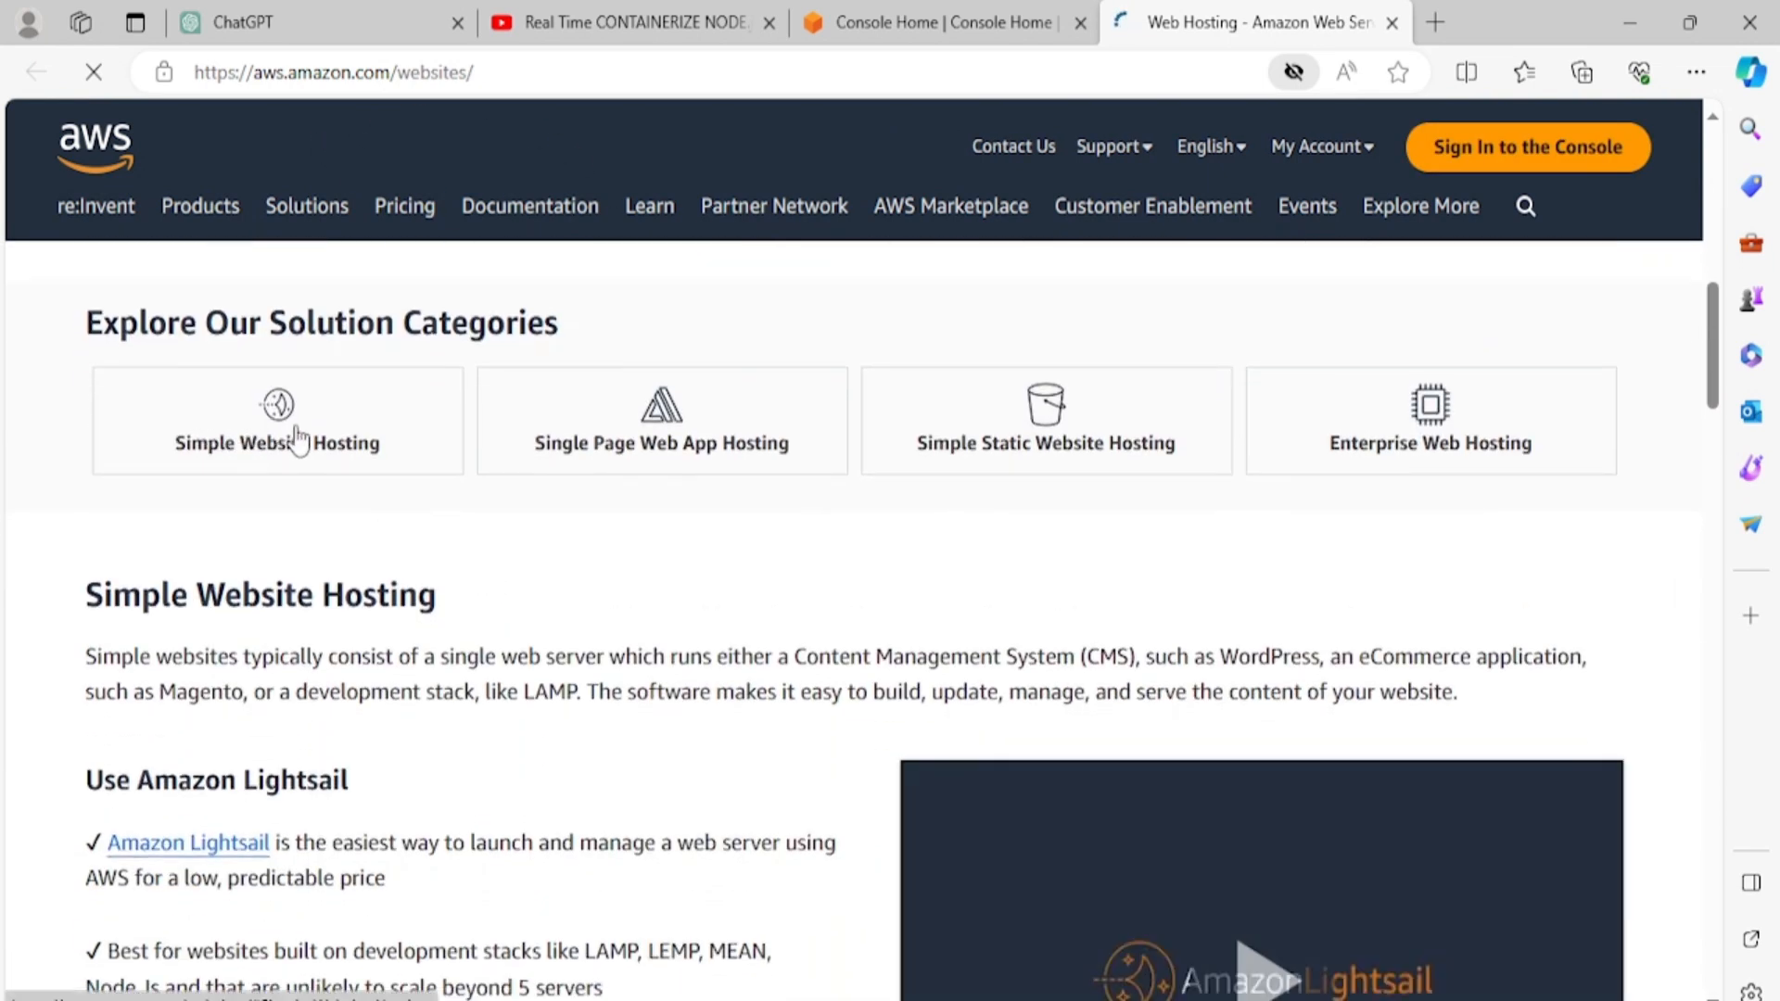
pyautogui.scroll(-2, 319, 738)
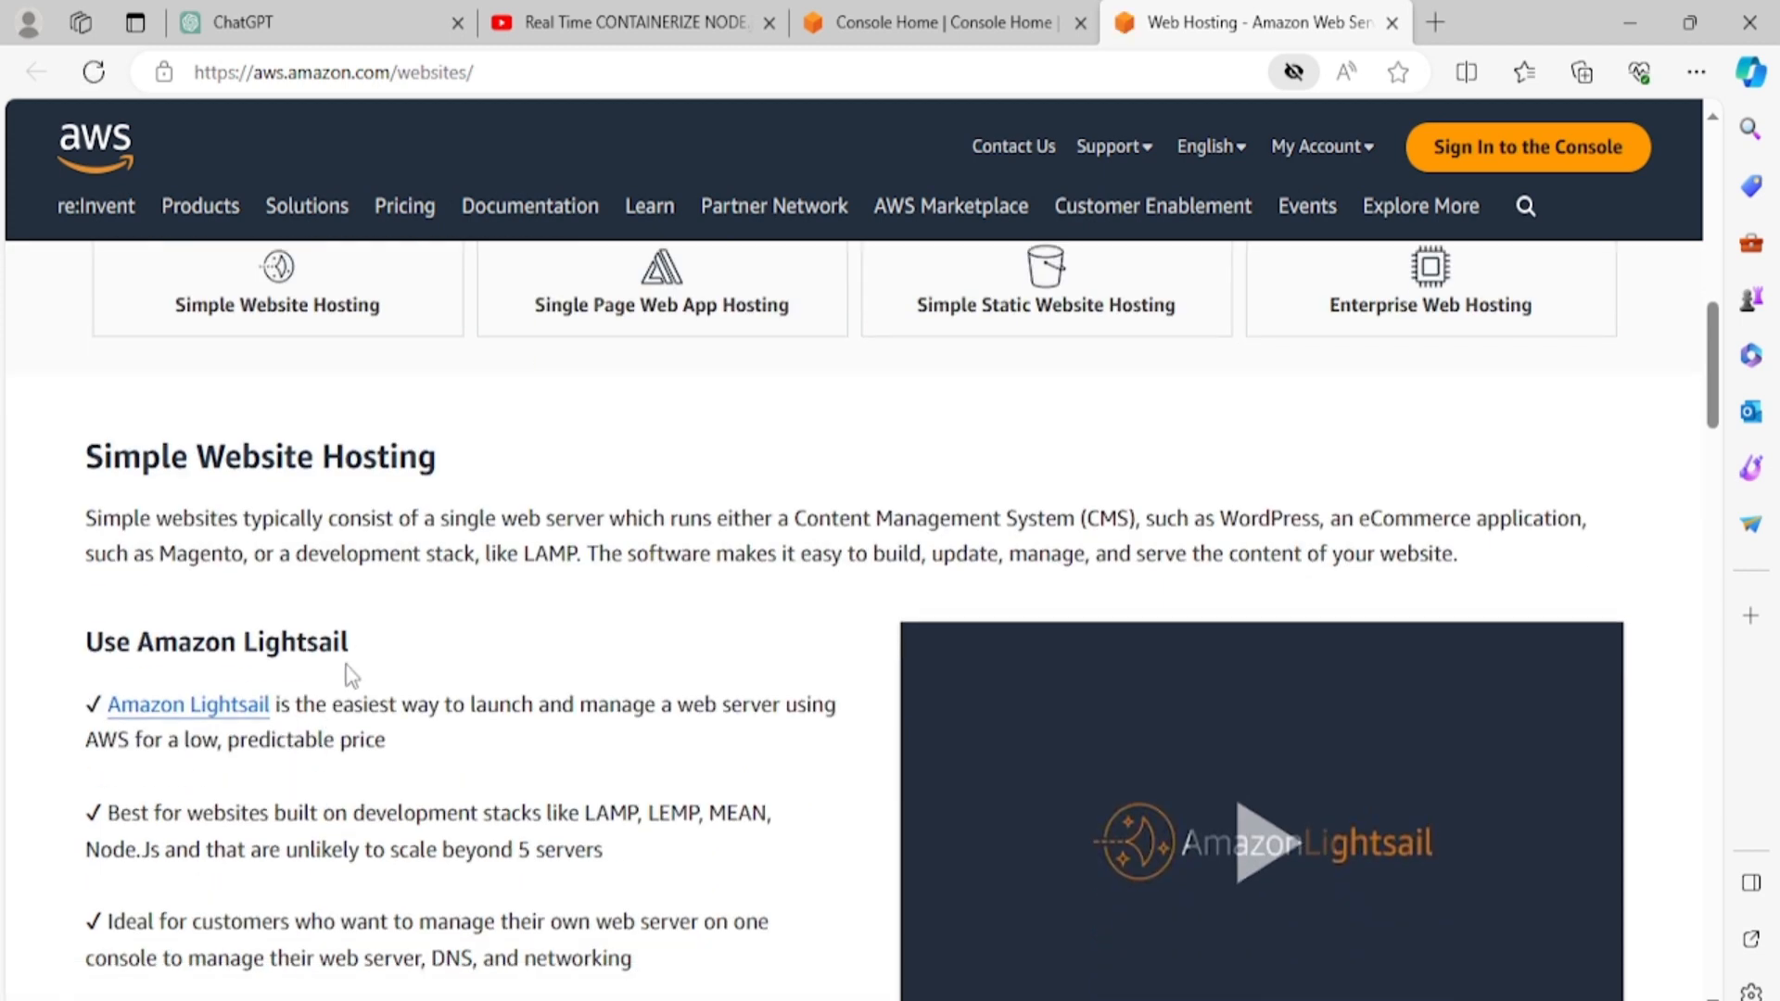
pyautogui.scroll(2, 350, 675)
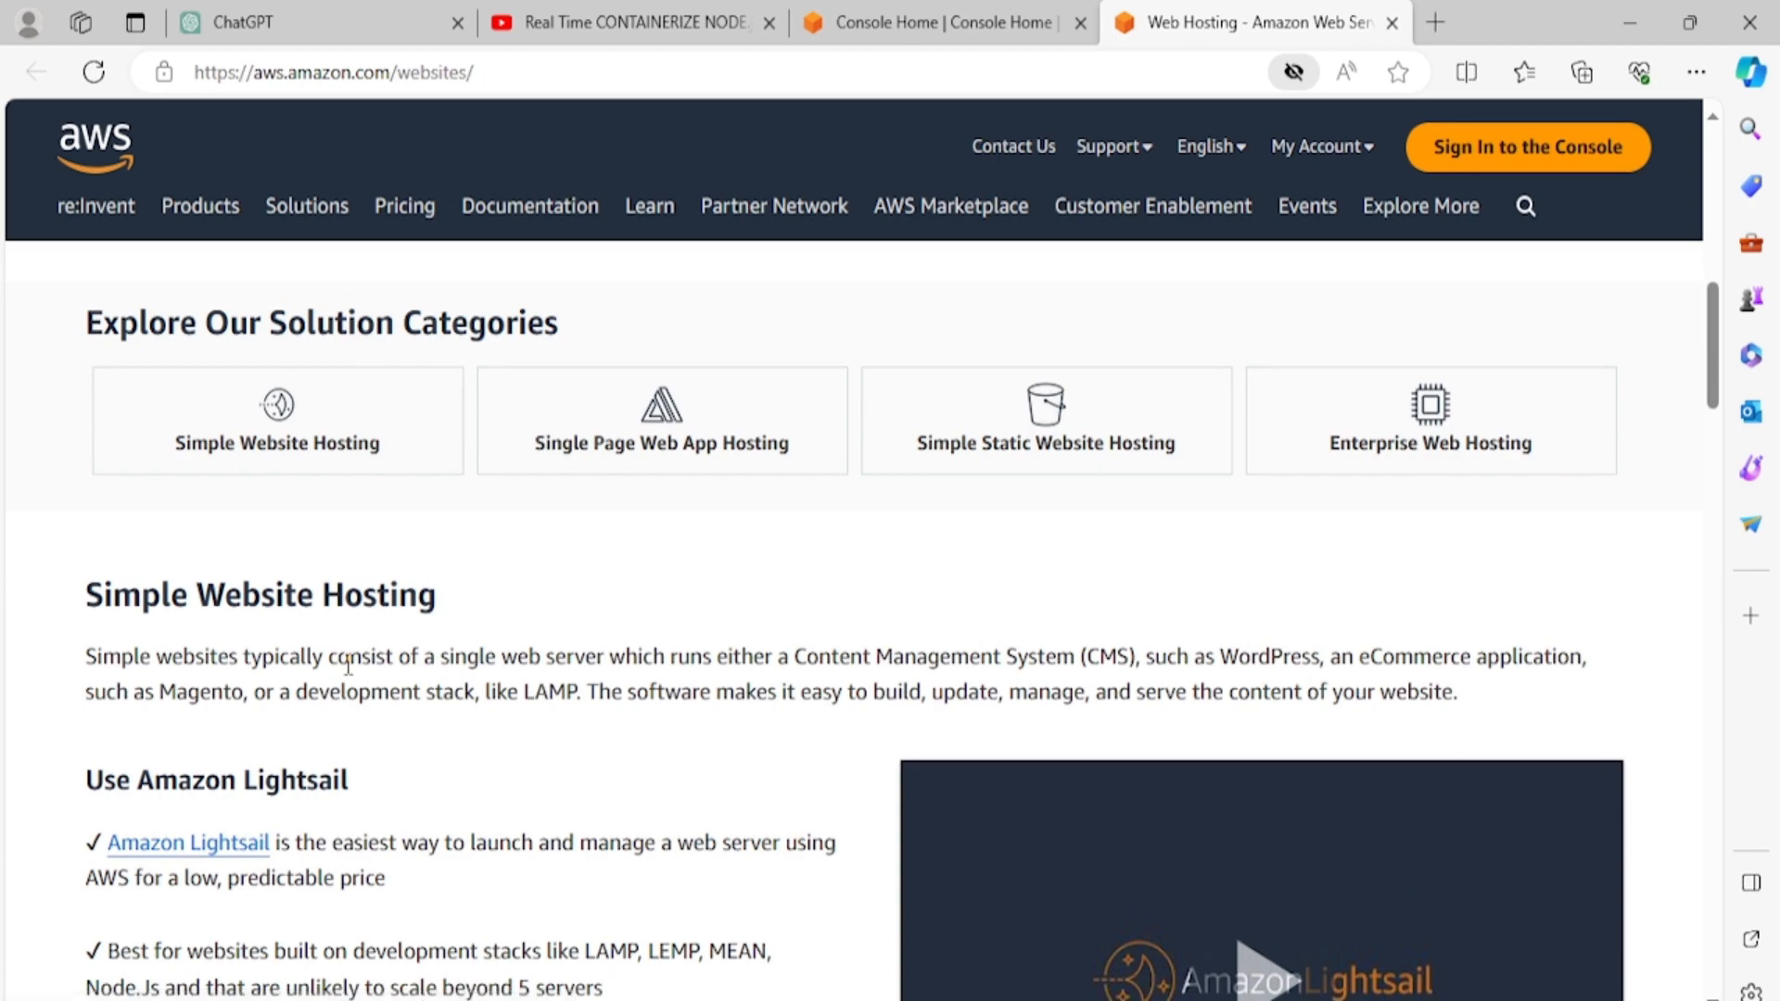
pyautogui.click(1017, 437)
pyautogui.scroll(1, 498, 660)
pyautogui.scroll(-1, 311, 457)
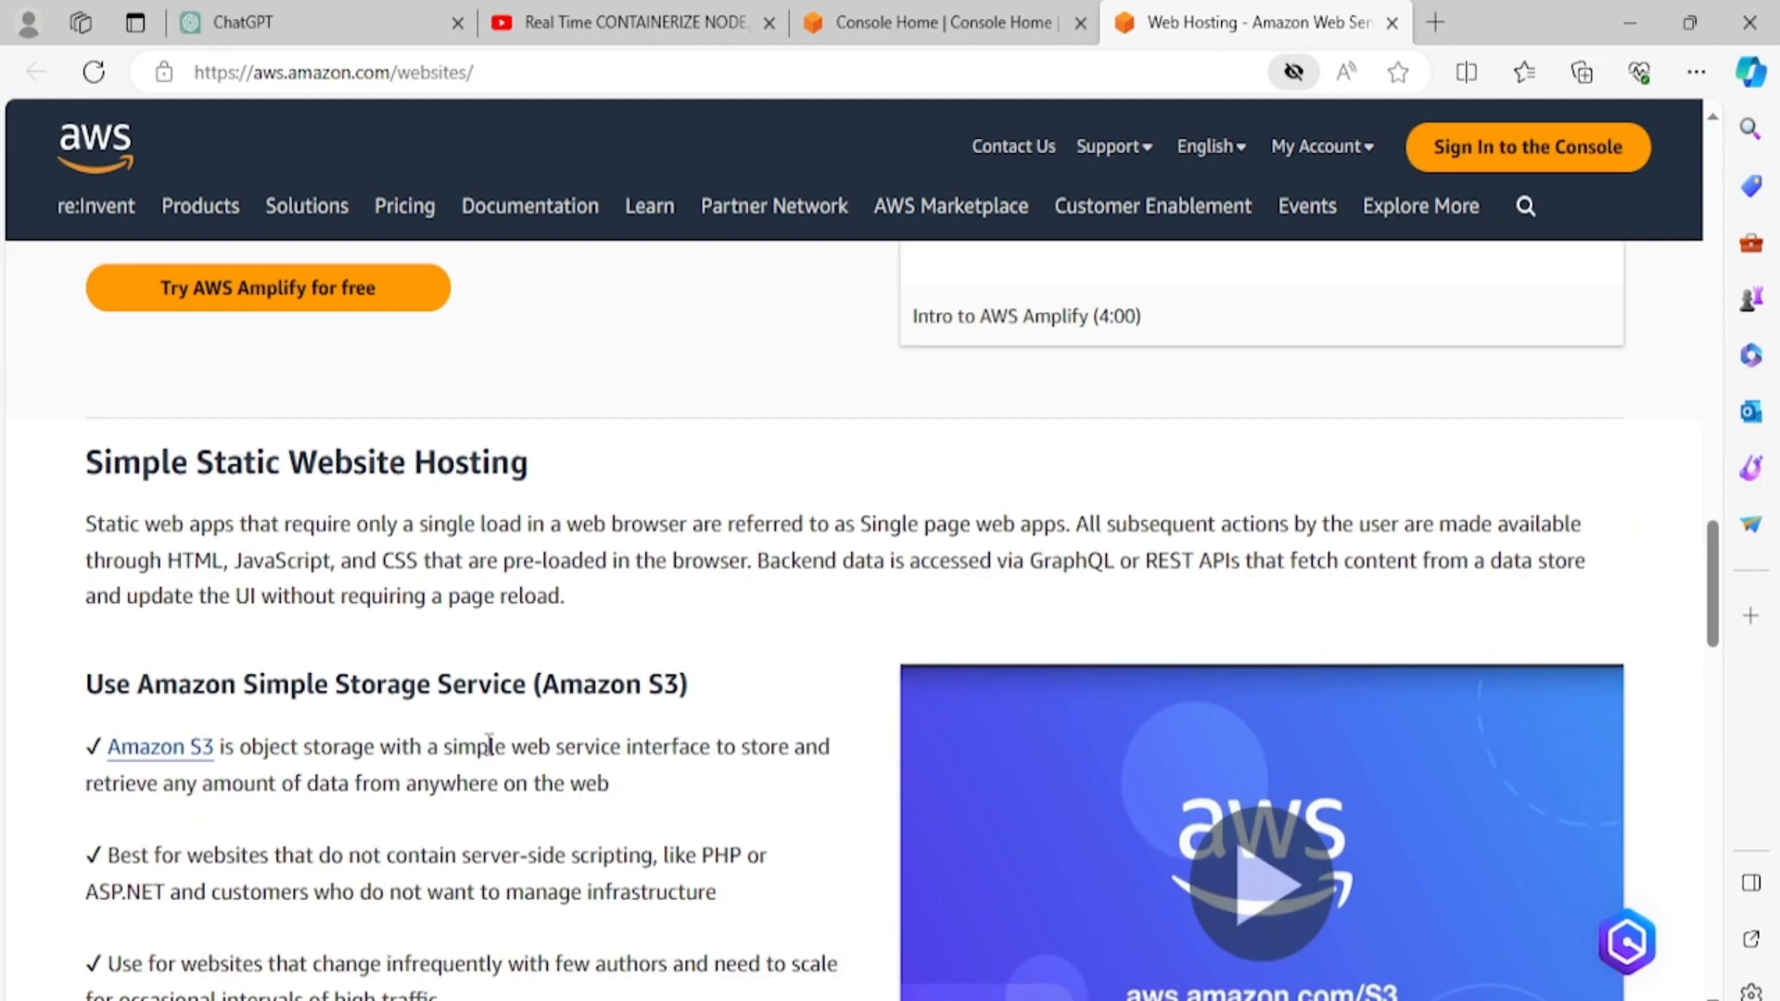
# Step: Compare the AWS Amplify, Amazon S3 and enterprise hosting options described on the Web Hosting page
pyautogui.scroll(12, 491, 733)
pyautogui.scroll(5, 489, 732)
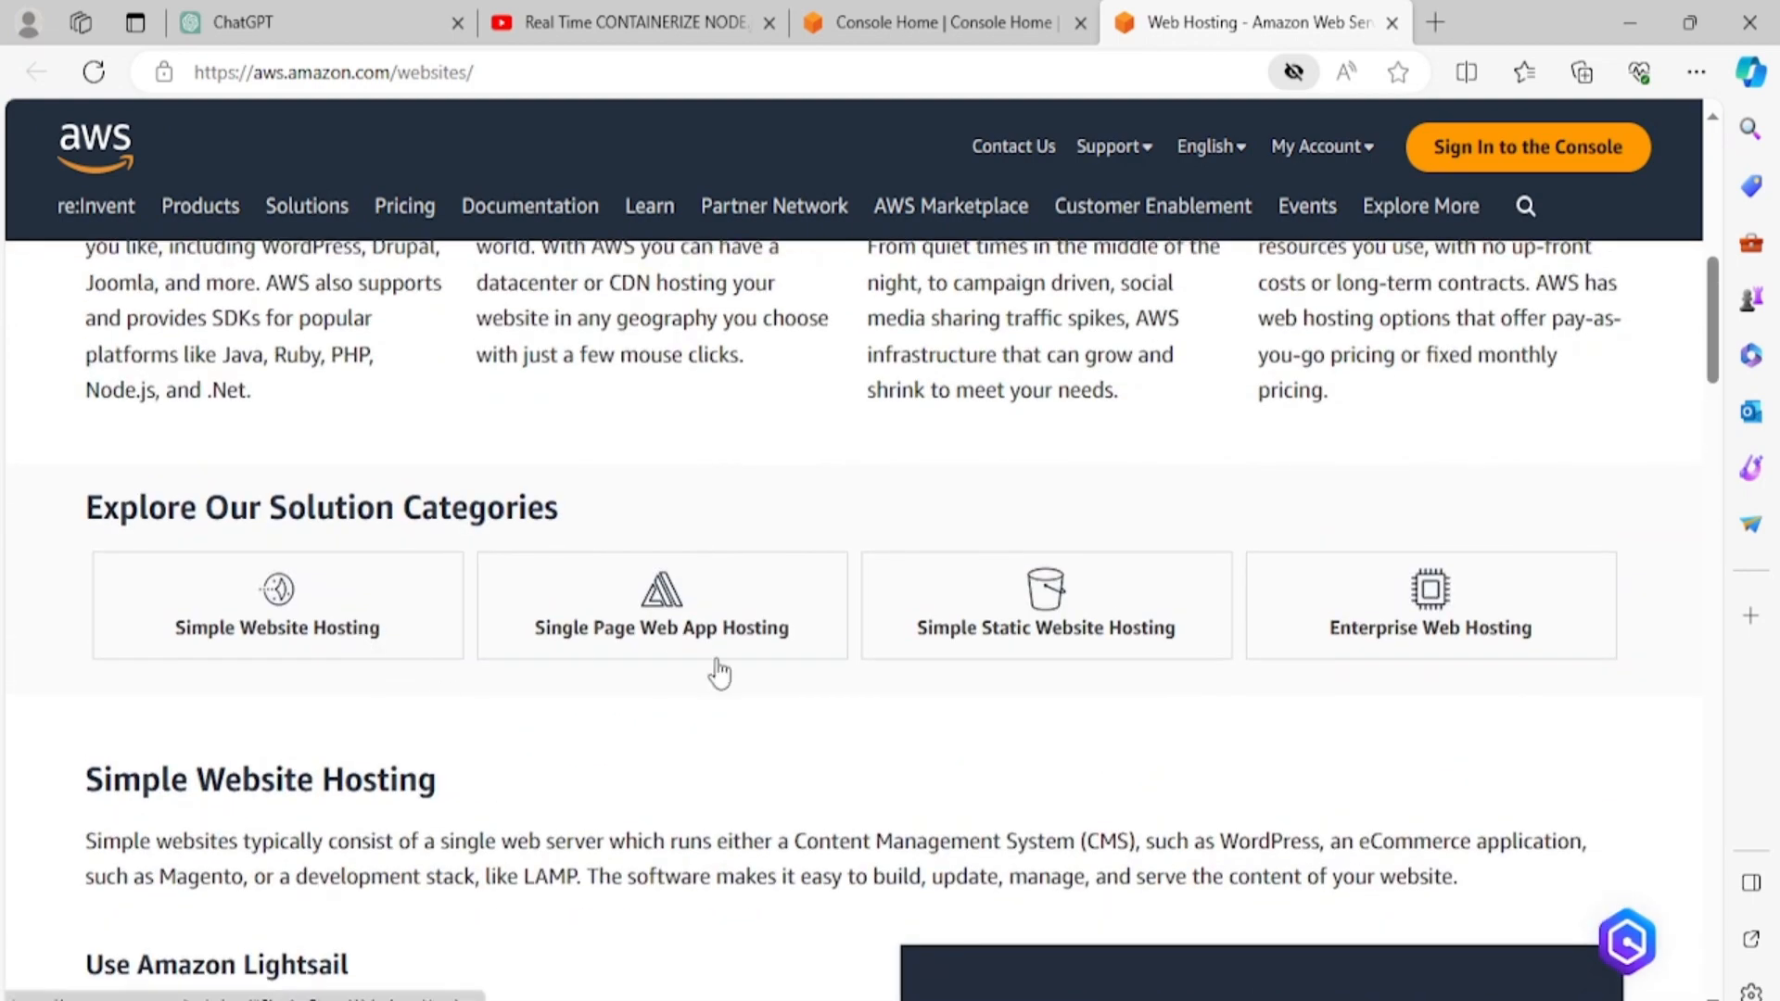
pyautogui.scroll(-15, 556, 649)
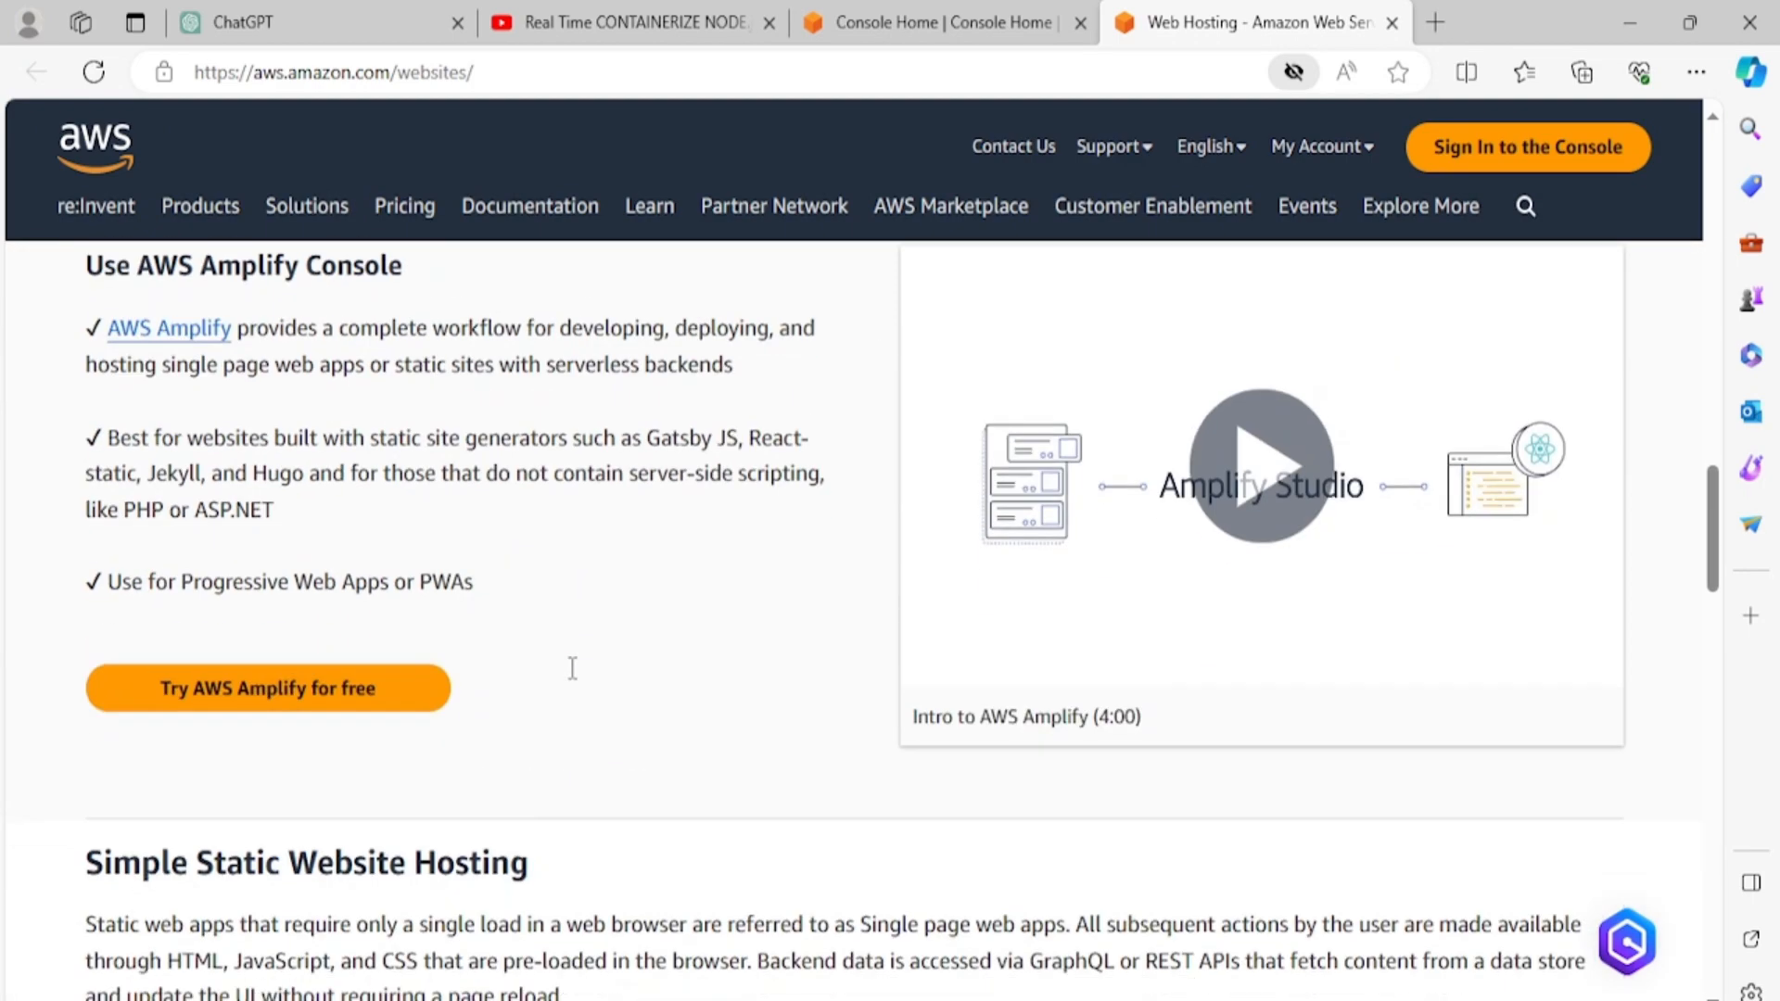
pyautogui.scroll(-3, 377, 656)
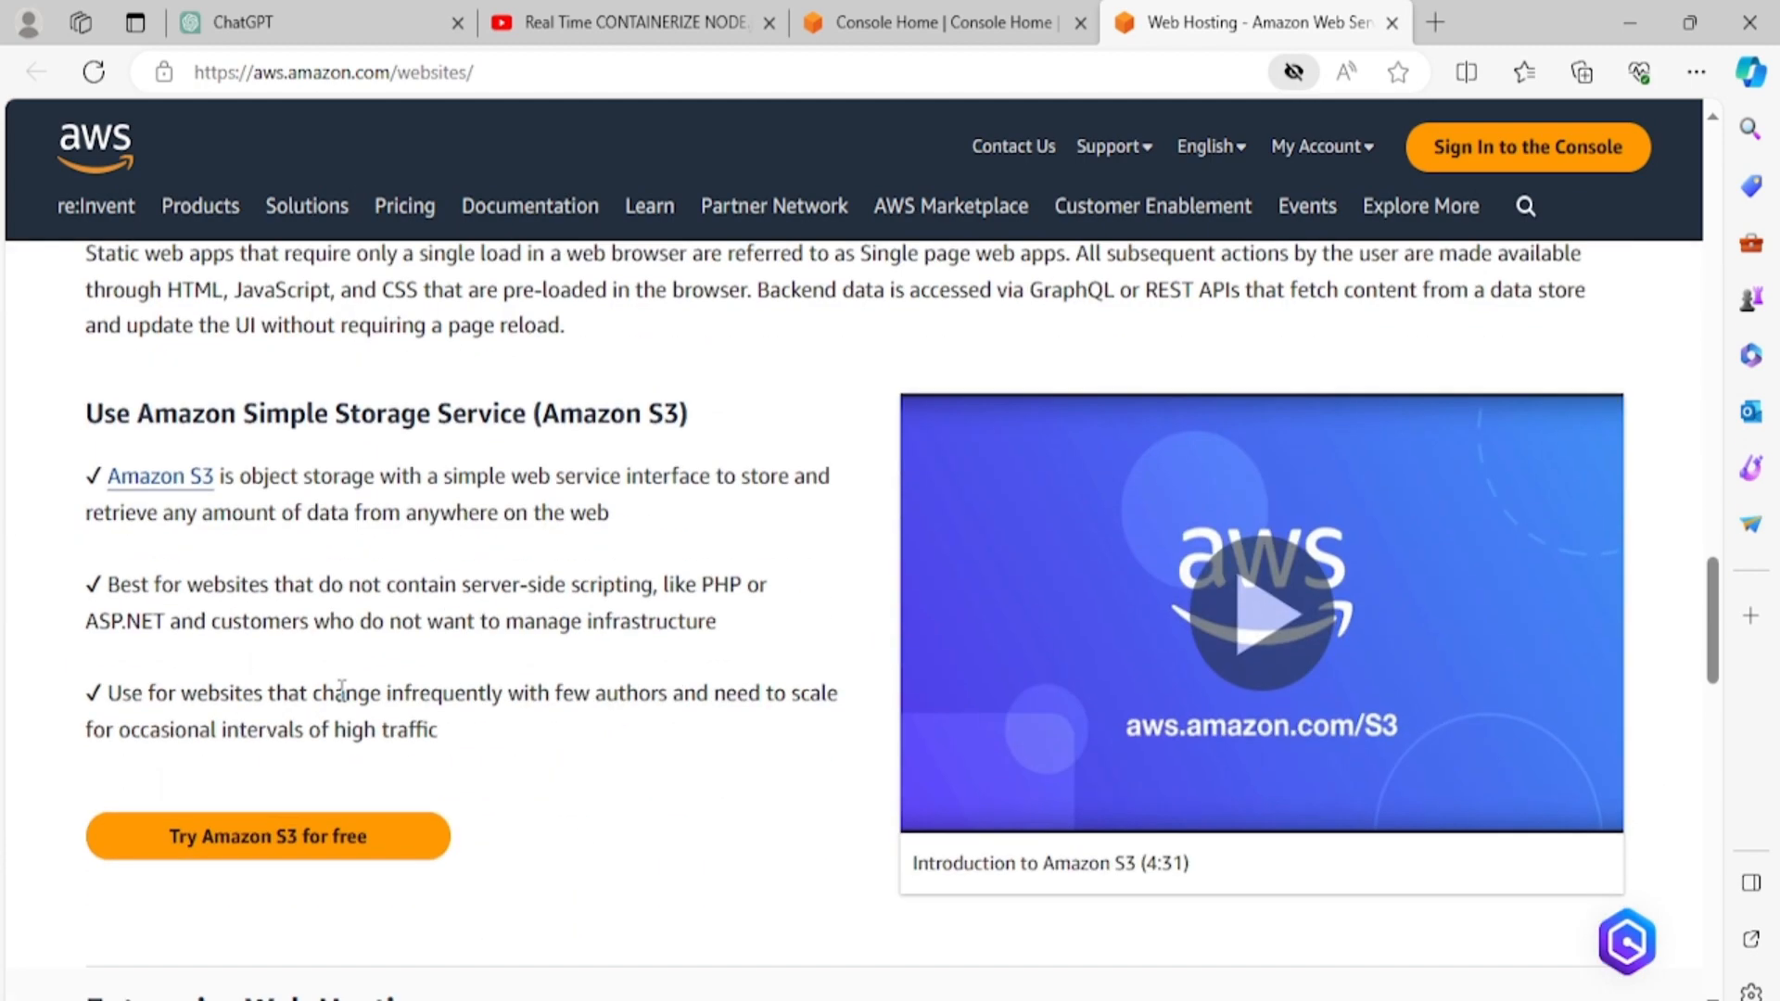
pyautogui.scroll(-8, 556, 603)
pyautogui.scroll(2, 702, 565)
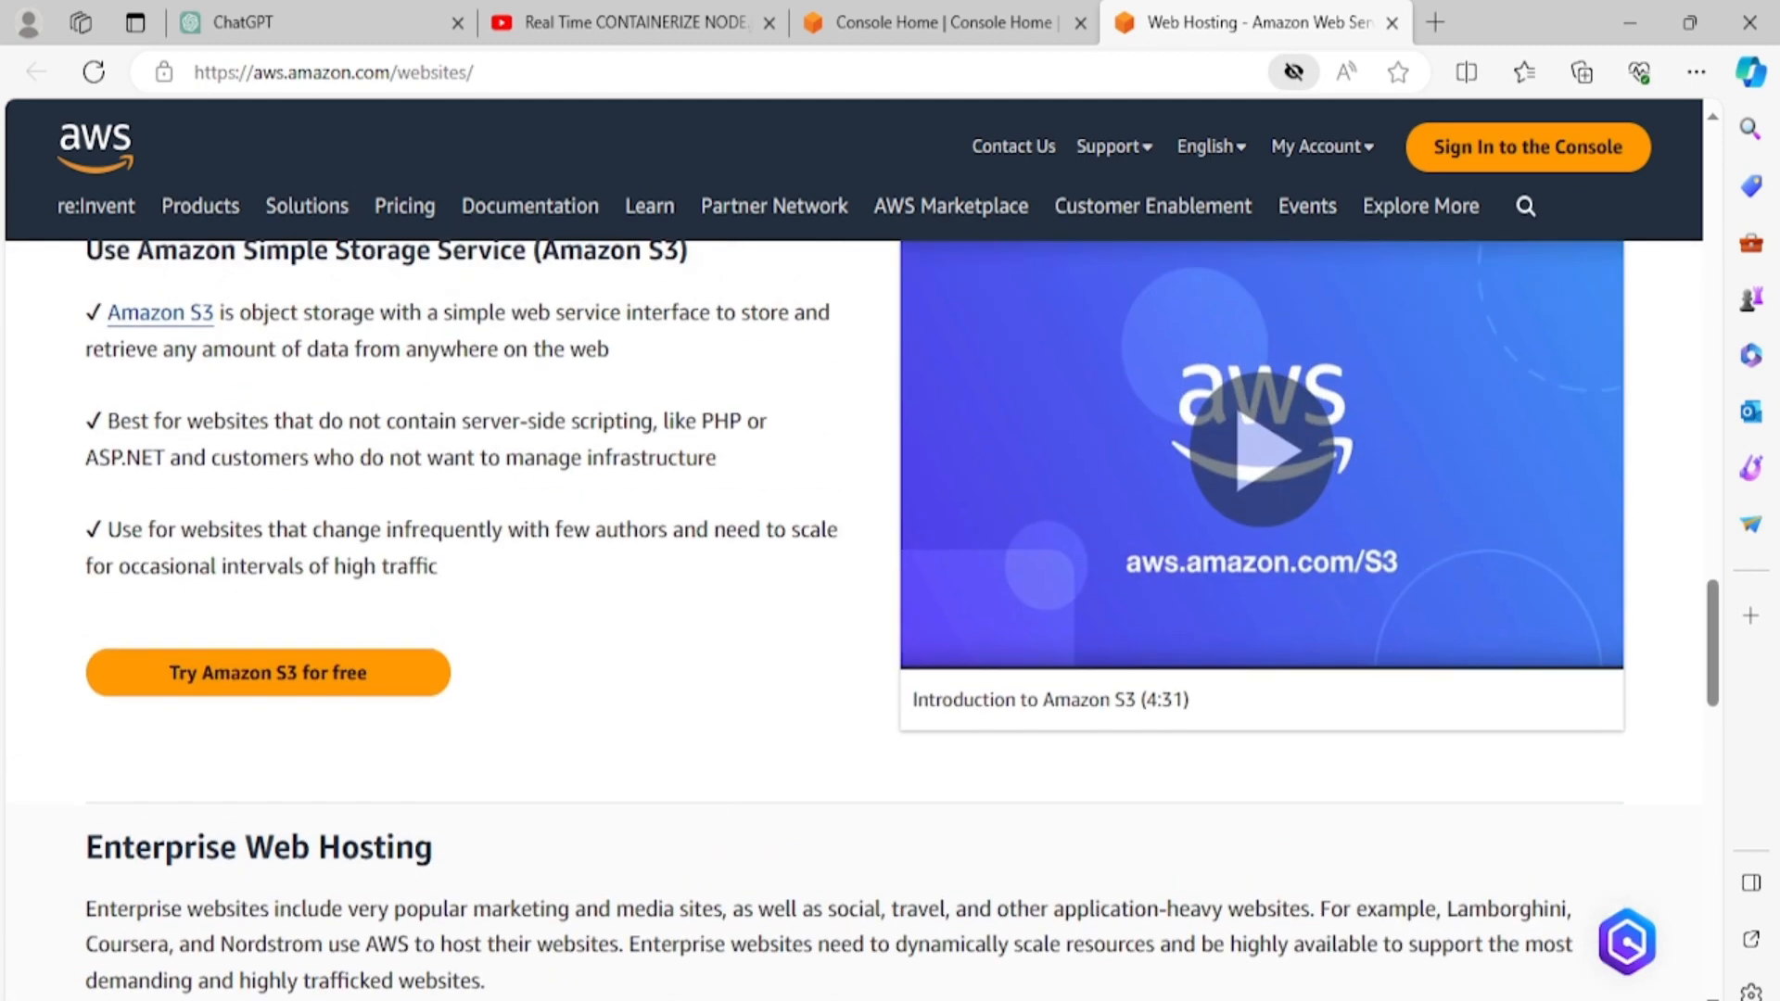
# Step: Switch back to the Word document and go to the Static Website Hosting with S3 section
pyautogui.click(955, 997)
pyautogui.scroll(-2, 705, 608)
pyautogui.scroll(-15, 633, 733)
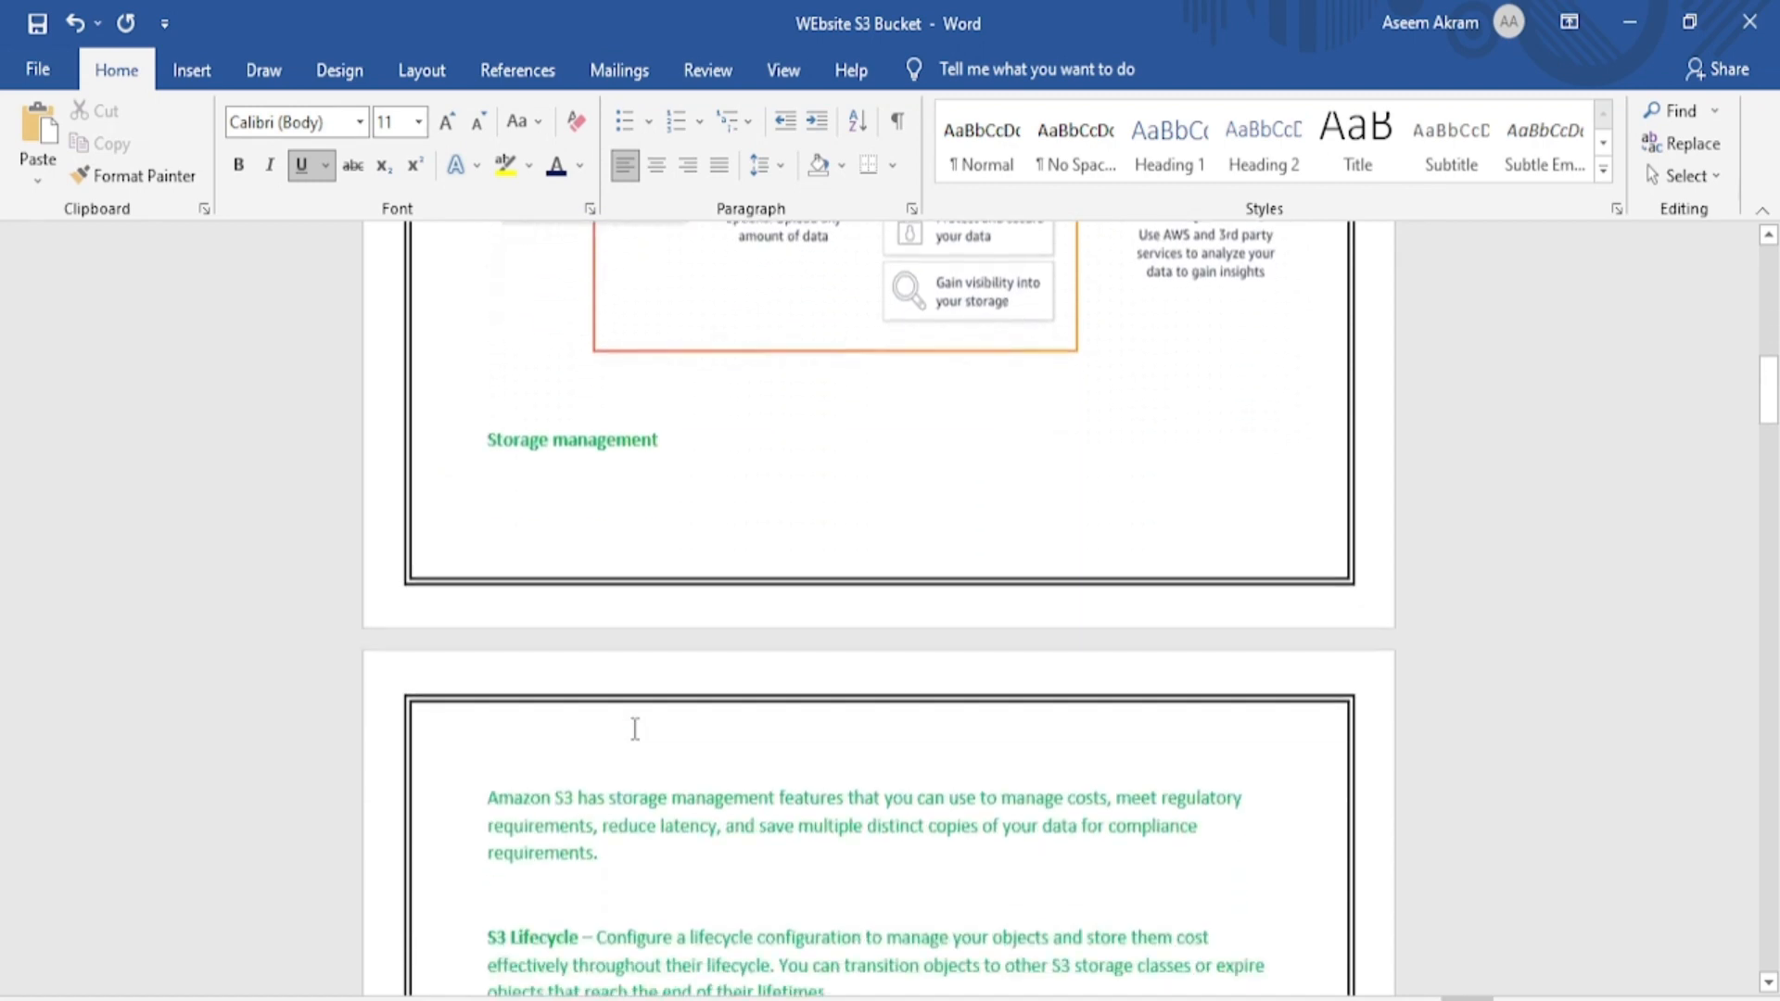
pyautogui.scroll(-1, 635, 729)
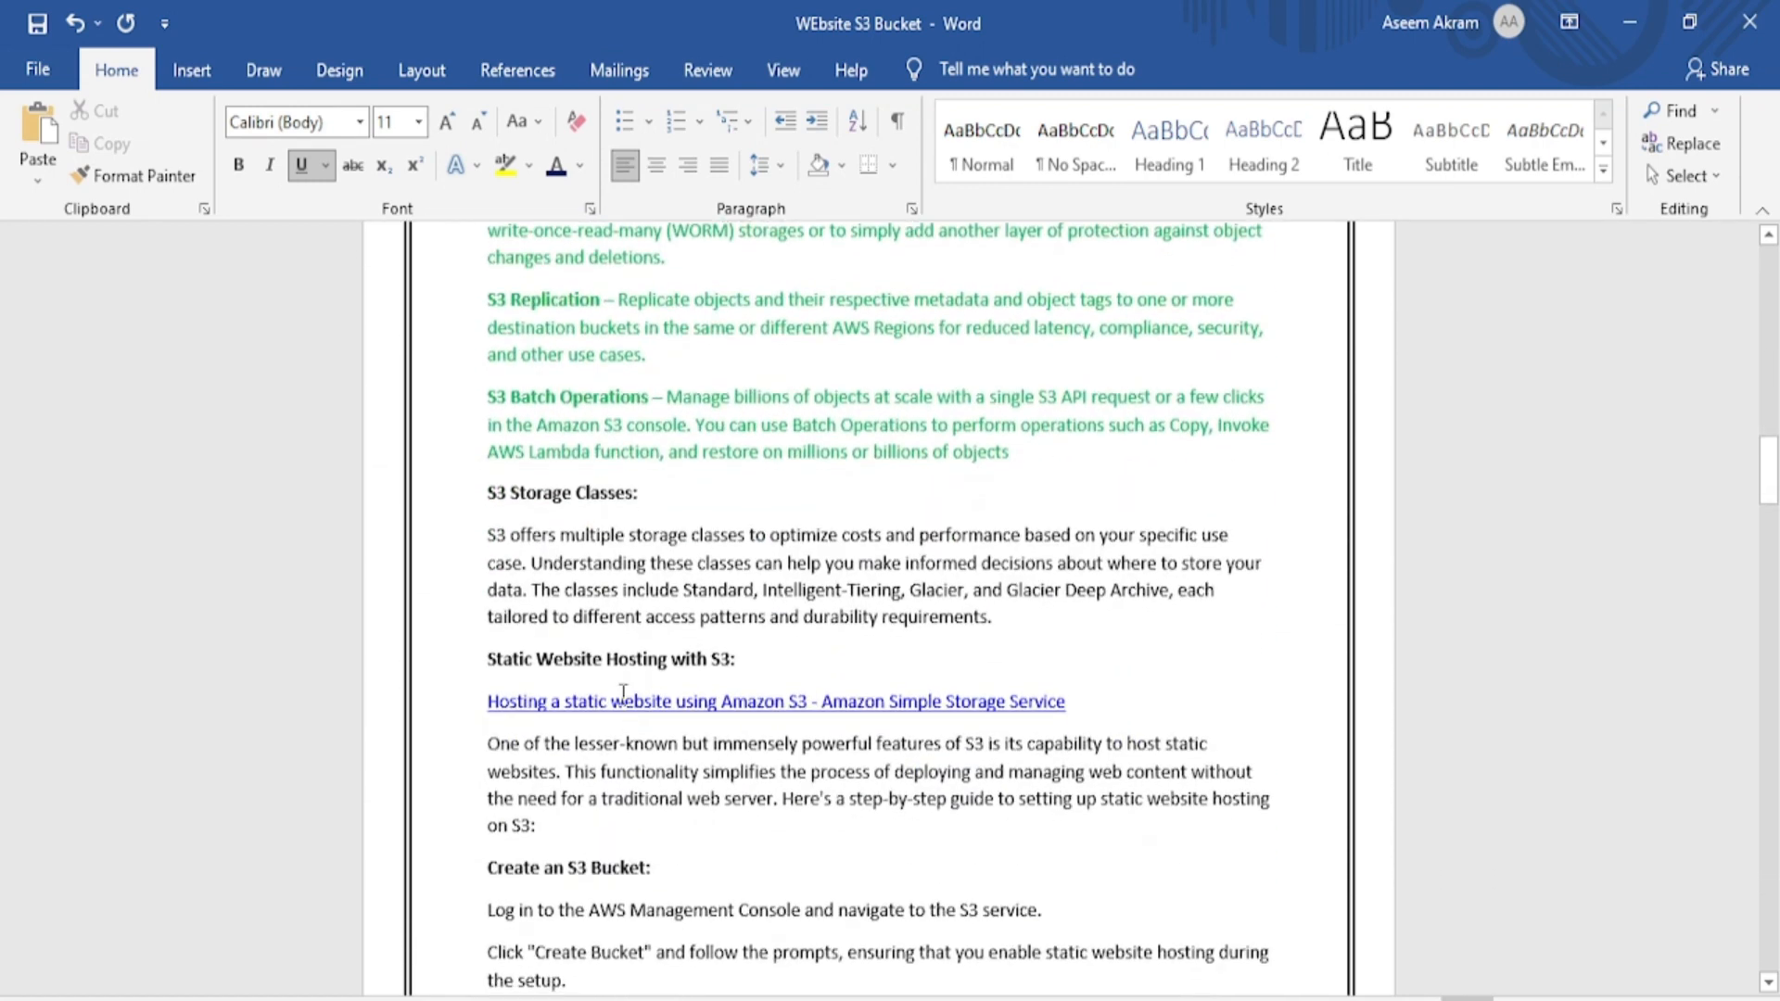
# Step: Open the "Hosting a static website using Amazon S3" link from the document and look over the guide's notes and topic list
pyautogui.keyDown('ctrl'); pyautogui.click(614, 711); pyautogui.keyUp('ctrl')
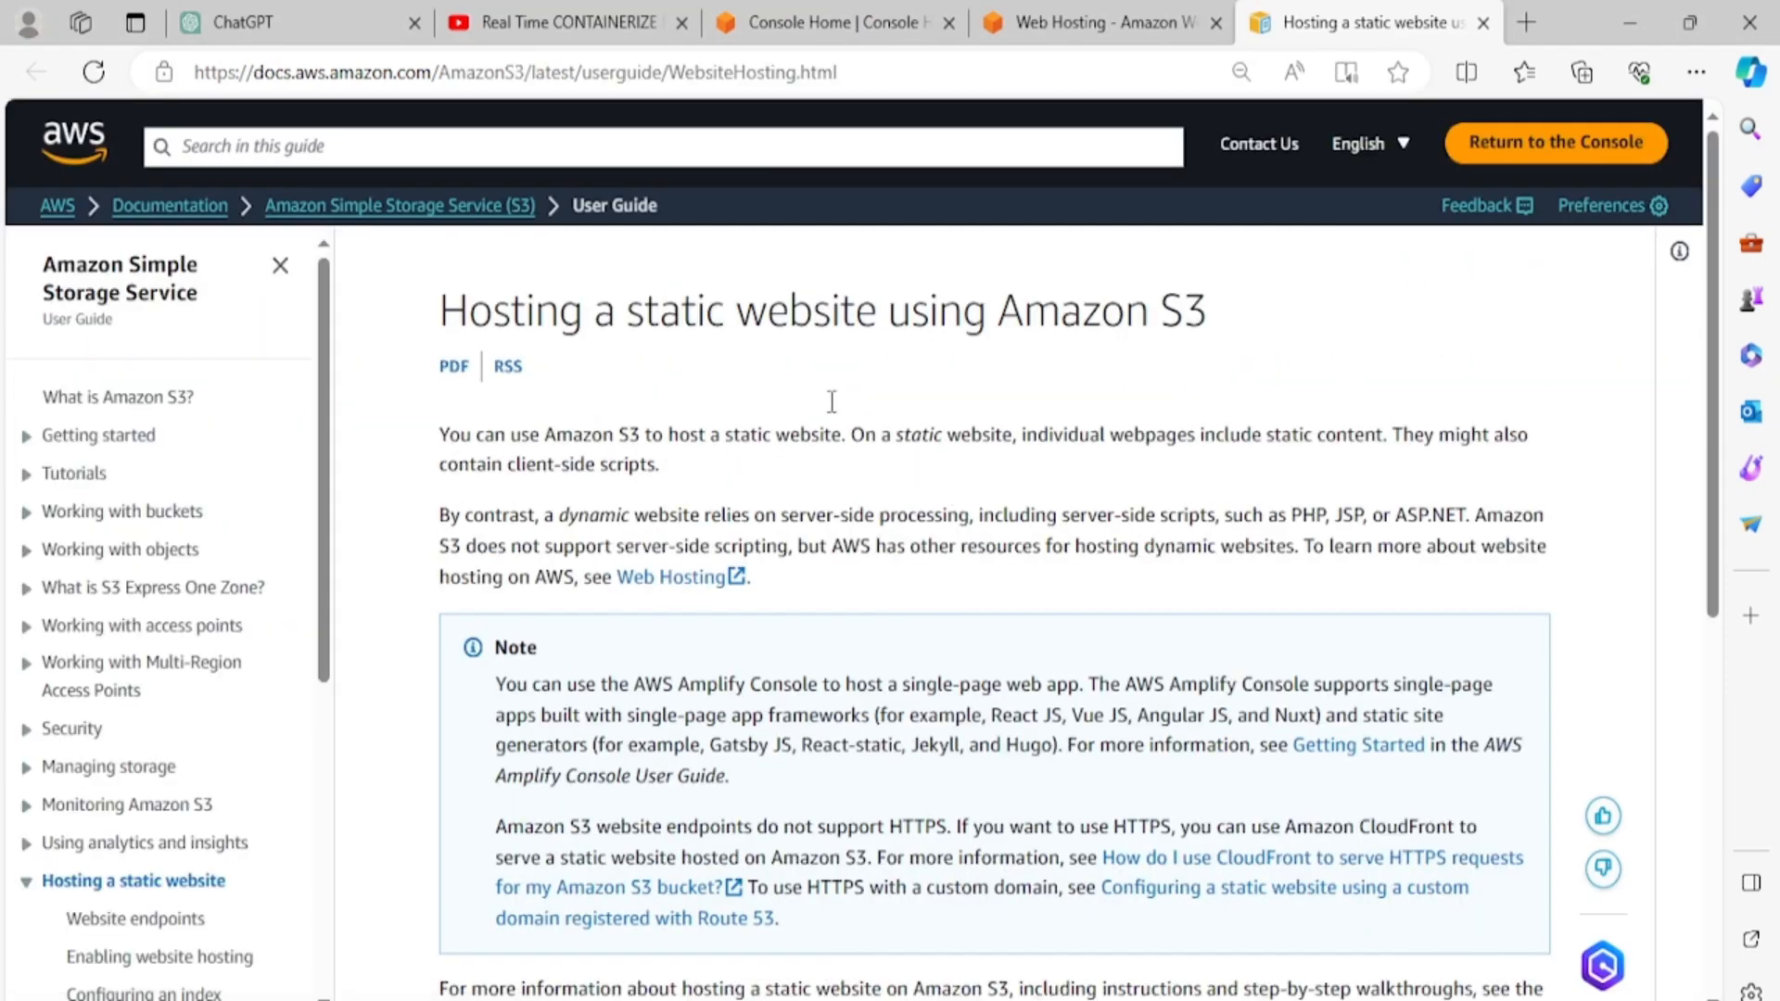
pyautogui.scroll(-6, 1020, 357)
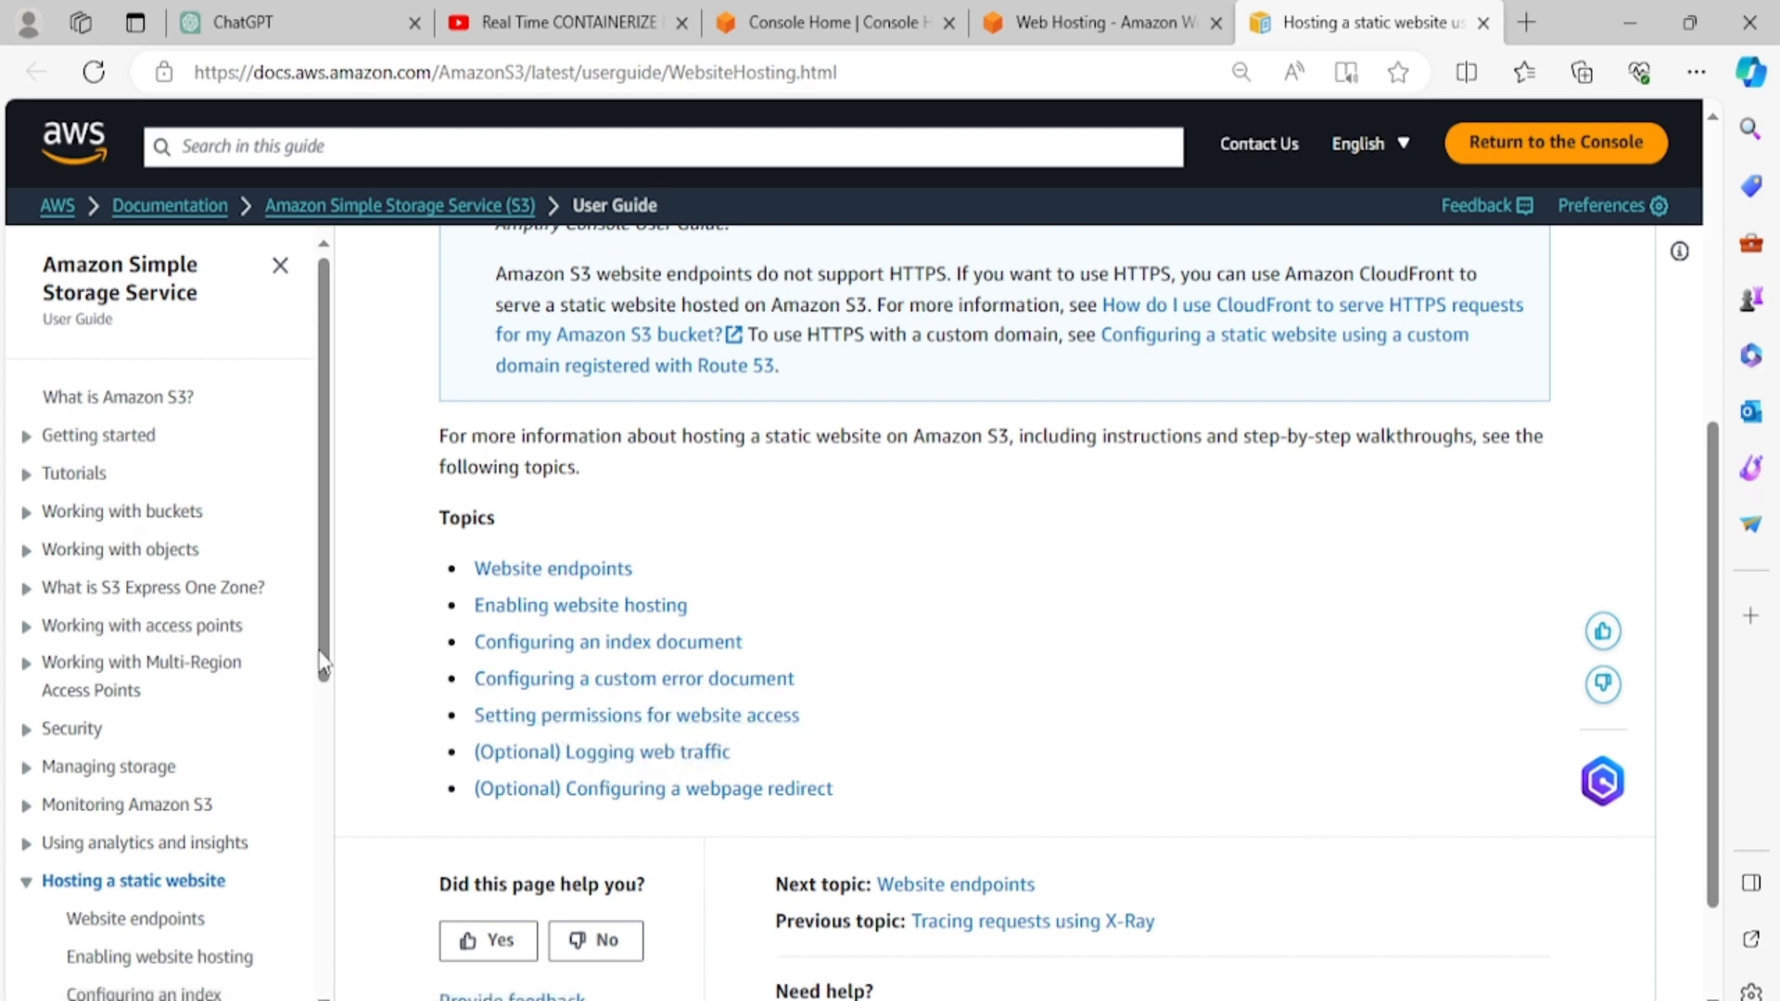
pyautogui.scroll(-1, 329, 541)
pyautogui.moveTo(329, 541); pyautogui.dragTo(314, 772)
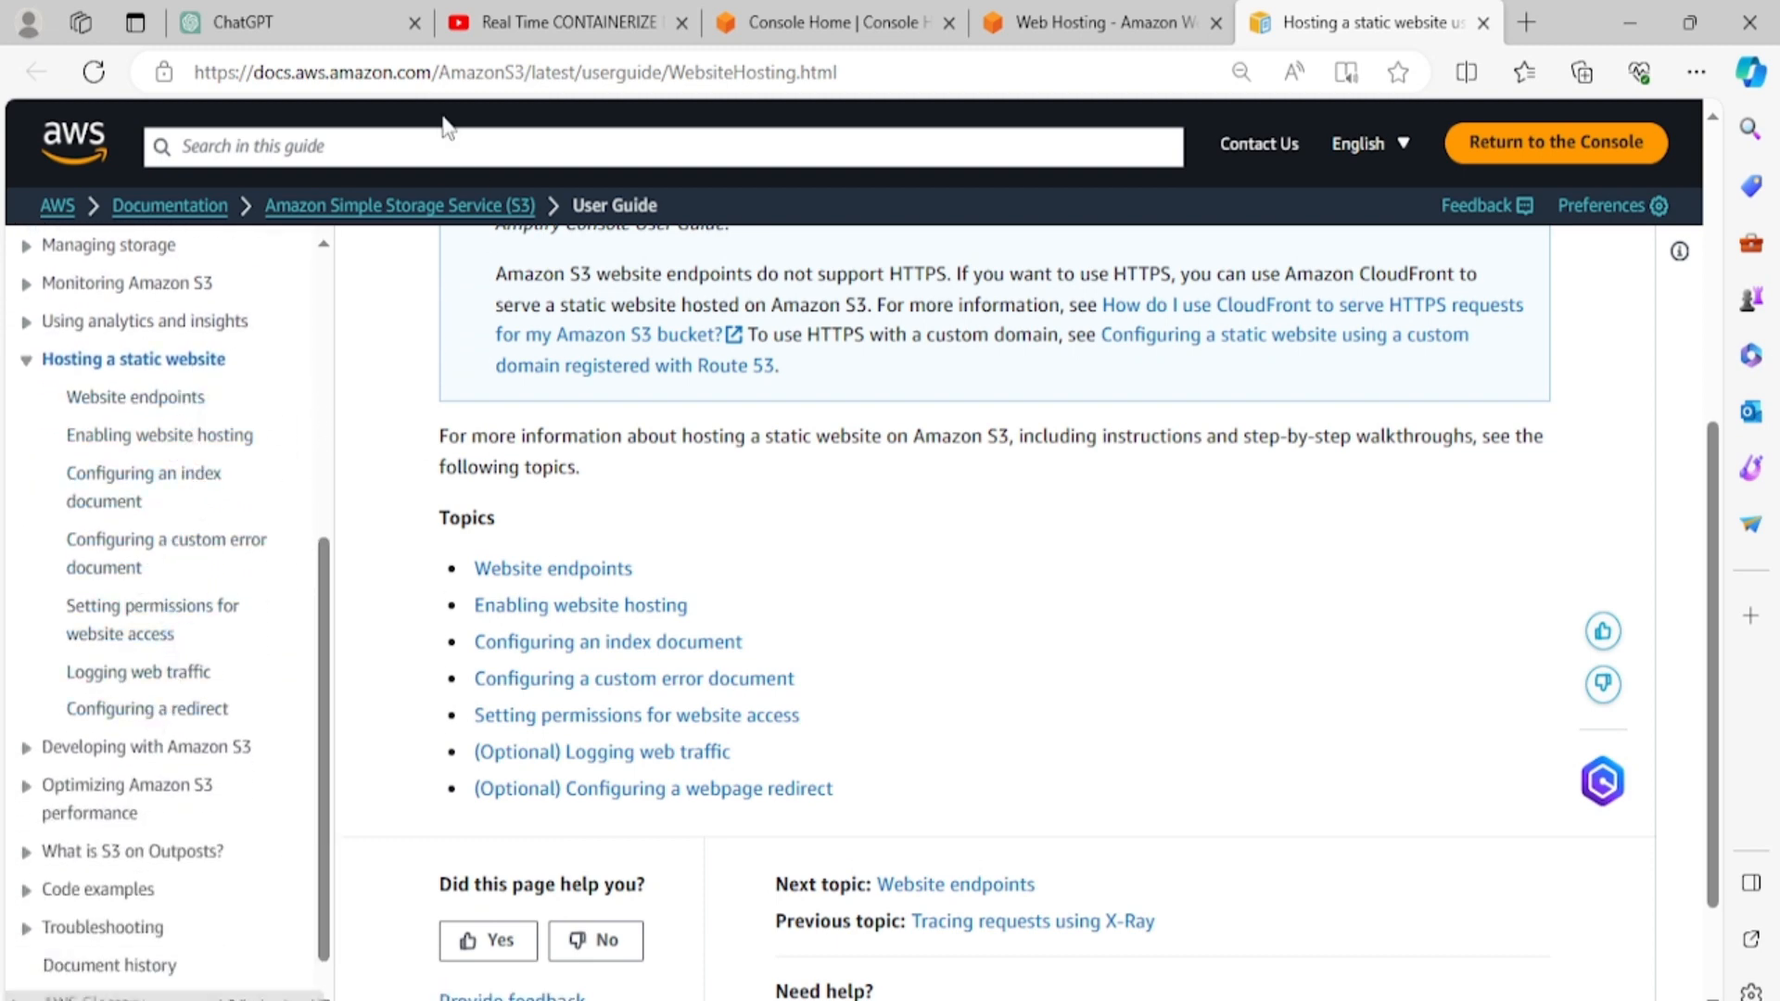
pyautogui.scroll(-2, 647, 616)
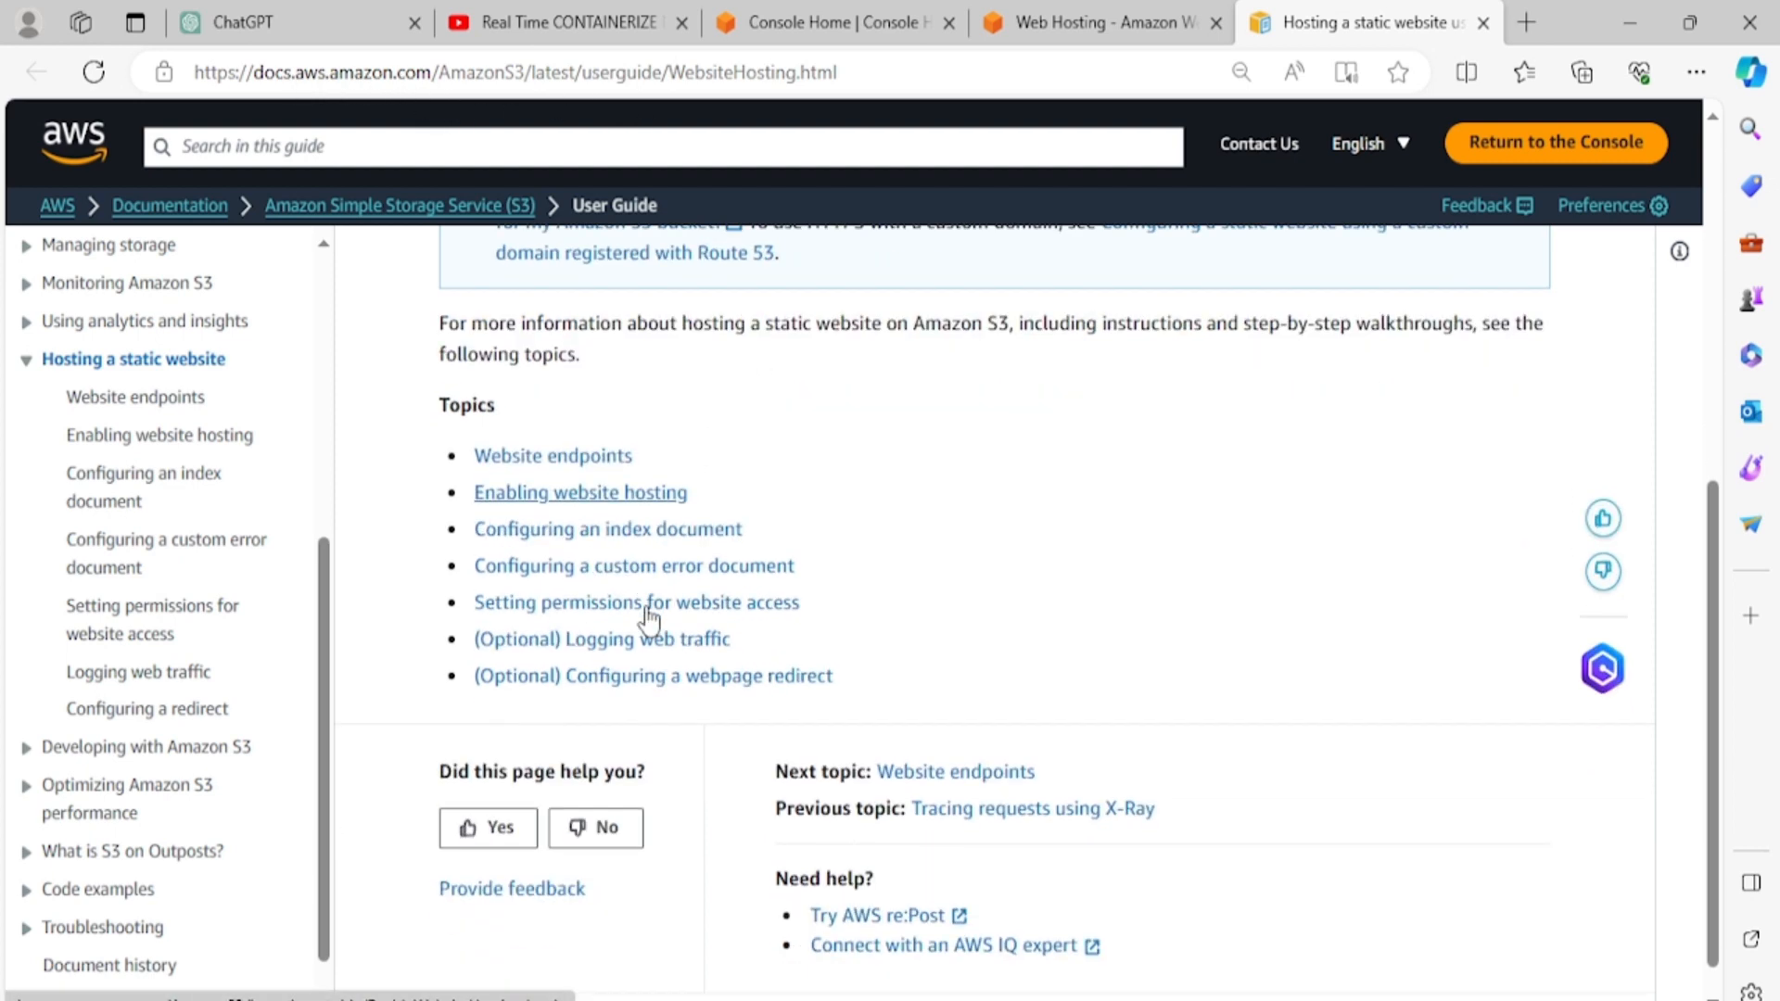
pyautogui.scroll(2, 892, 569)
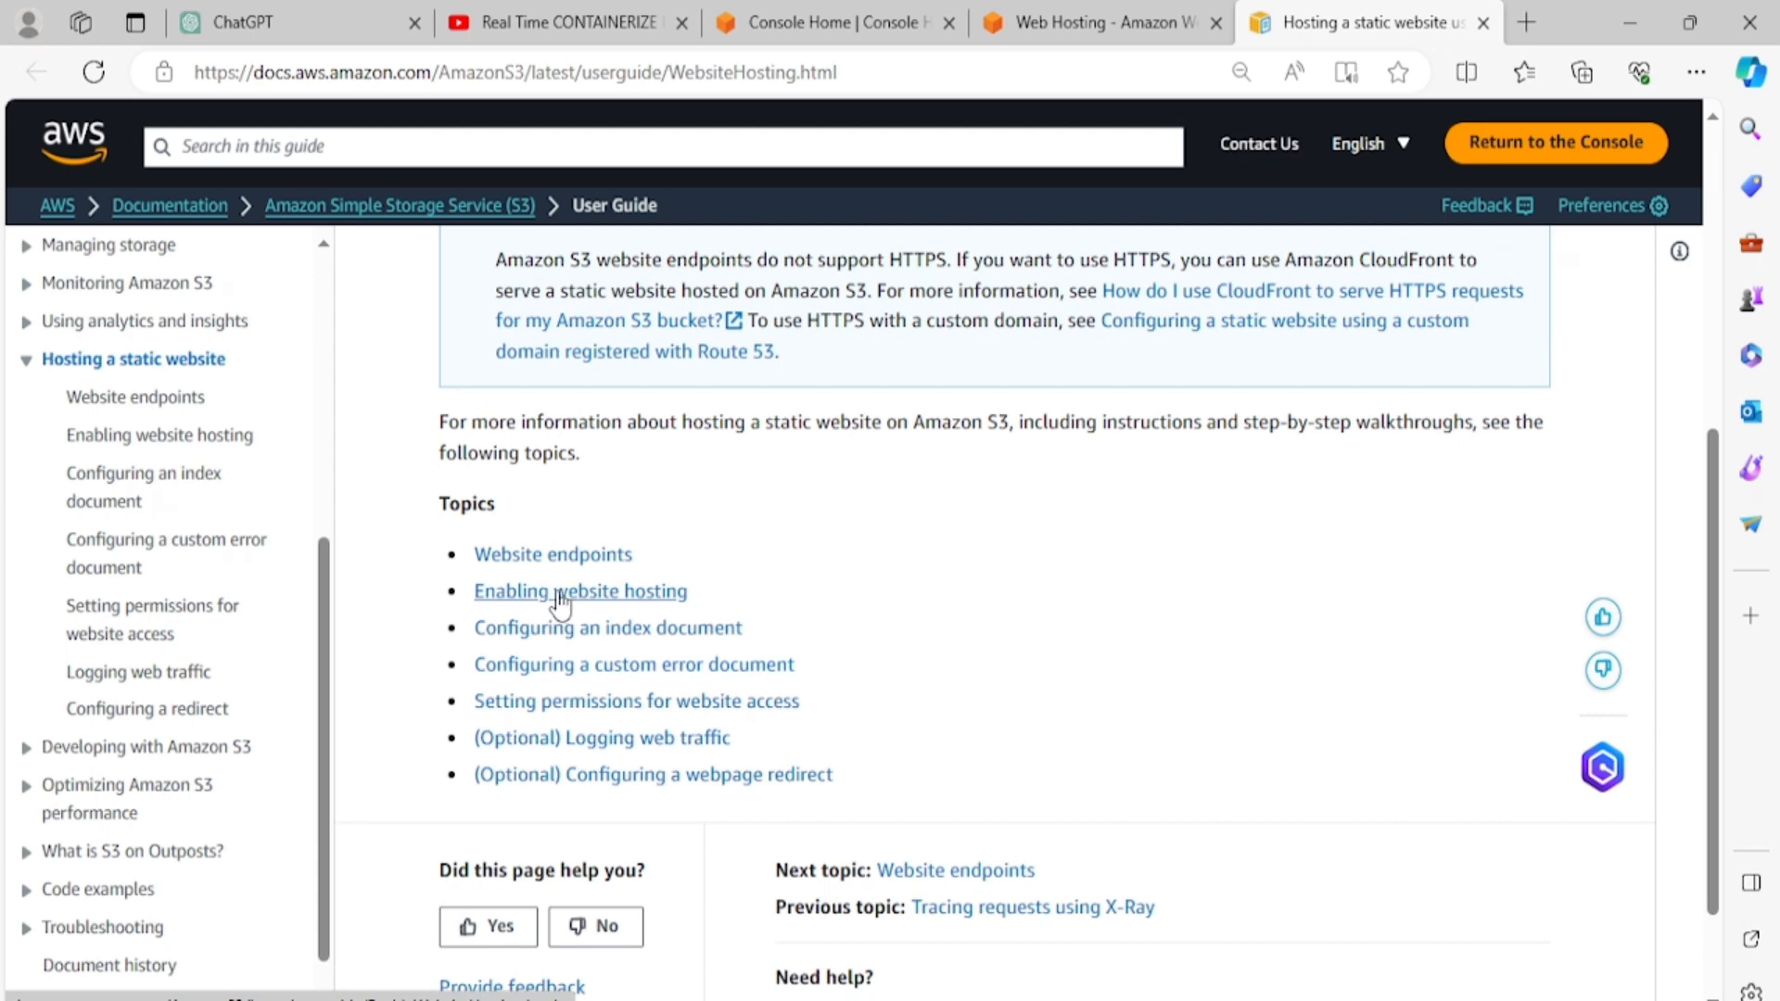
# Step: Open the "Enabling website hosting" topic and look over the S3 console, REST API, AWS SDKs and AWS CLI sections
pyautogui.click(560, 593)
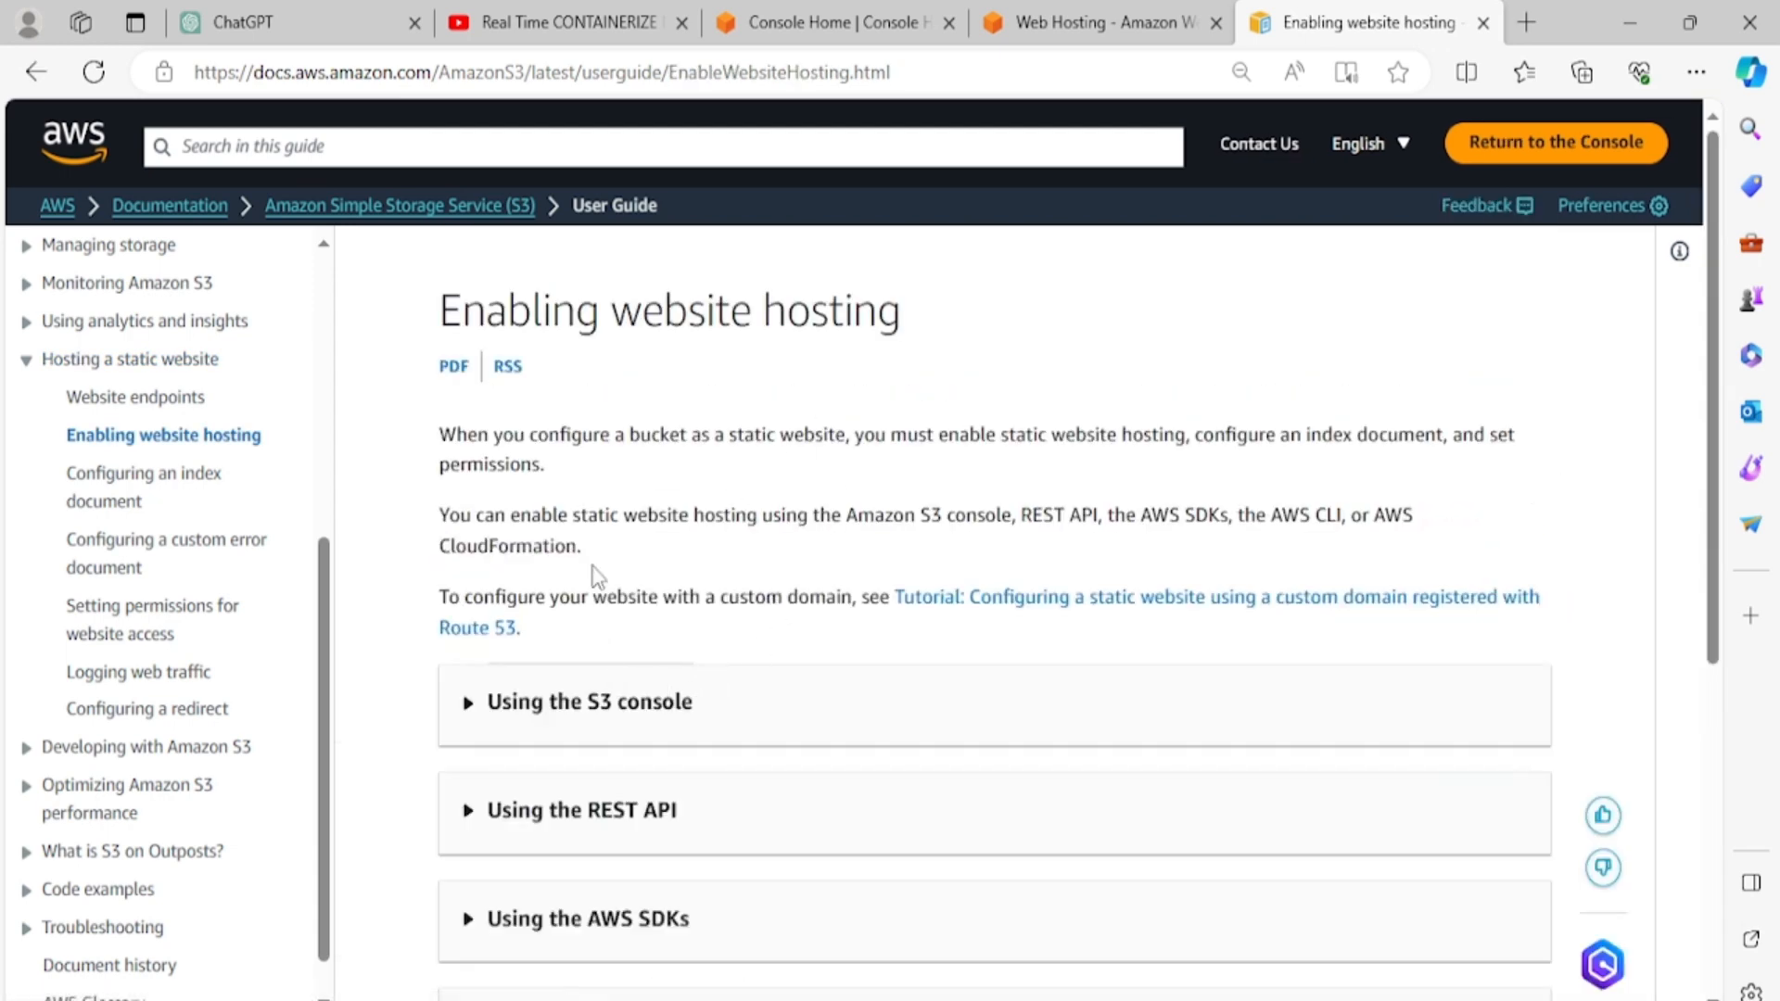
pyautogui.scroll(-2, 900, 556)
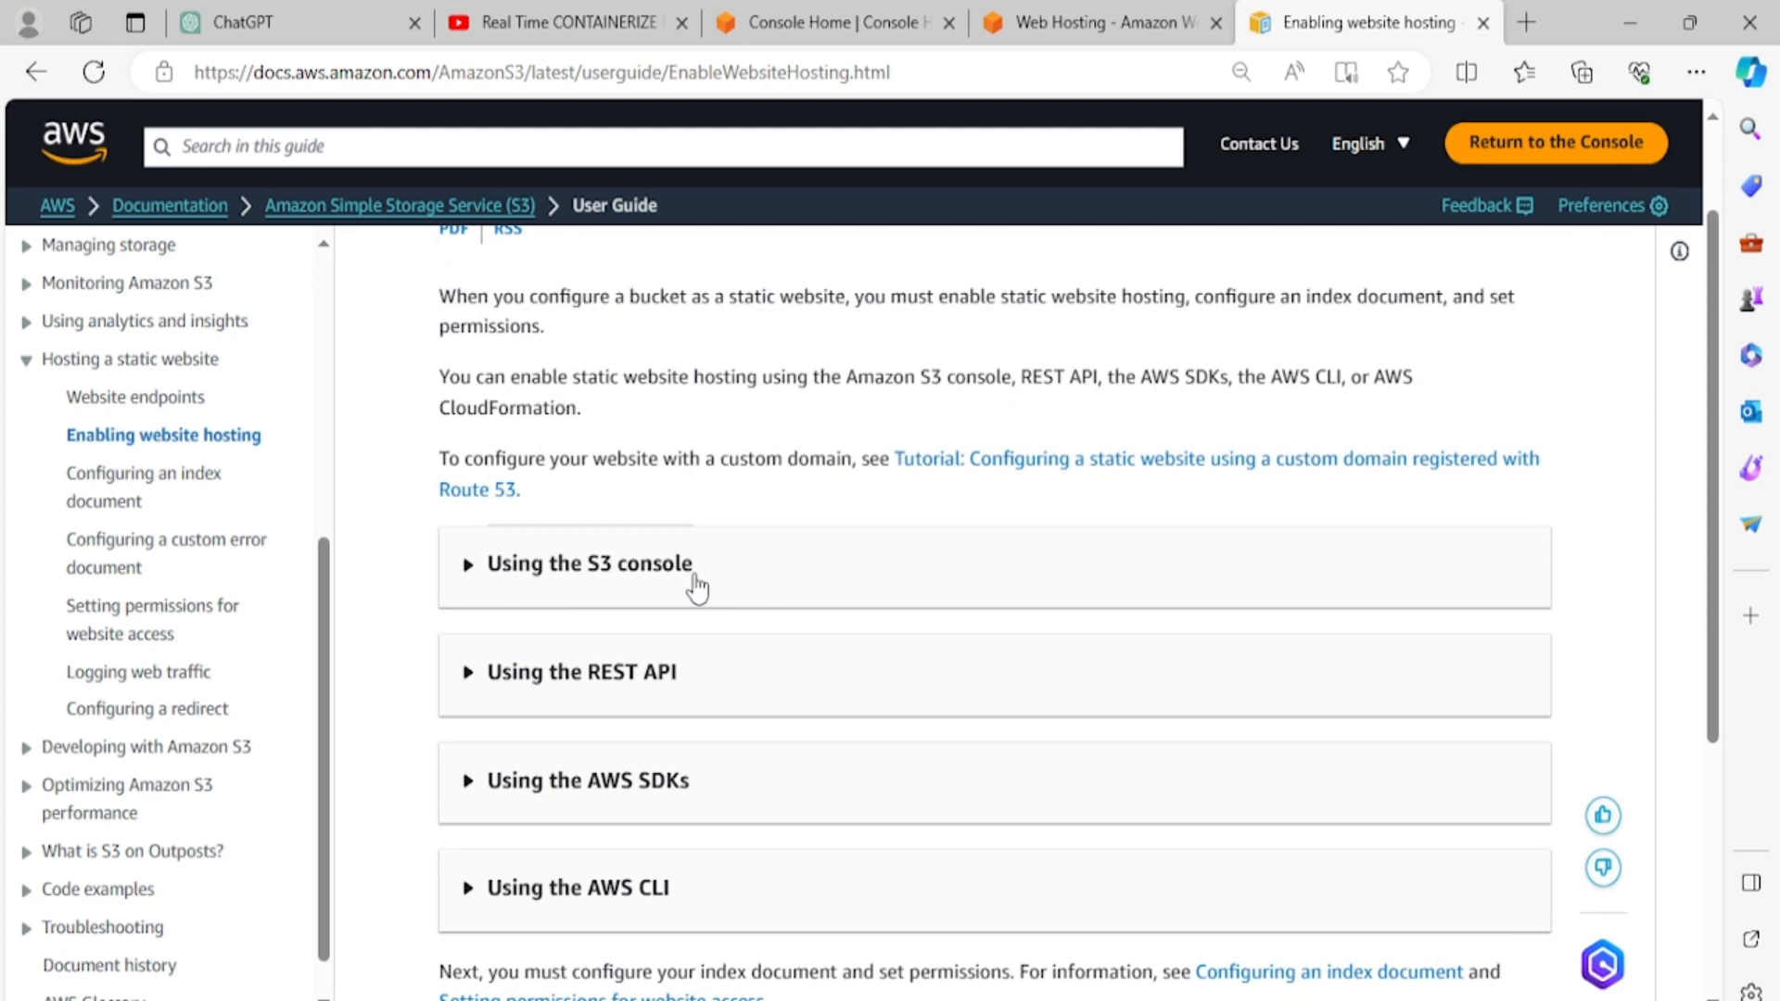
pyautogui.scroll(-2, 697, 587)
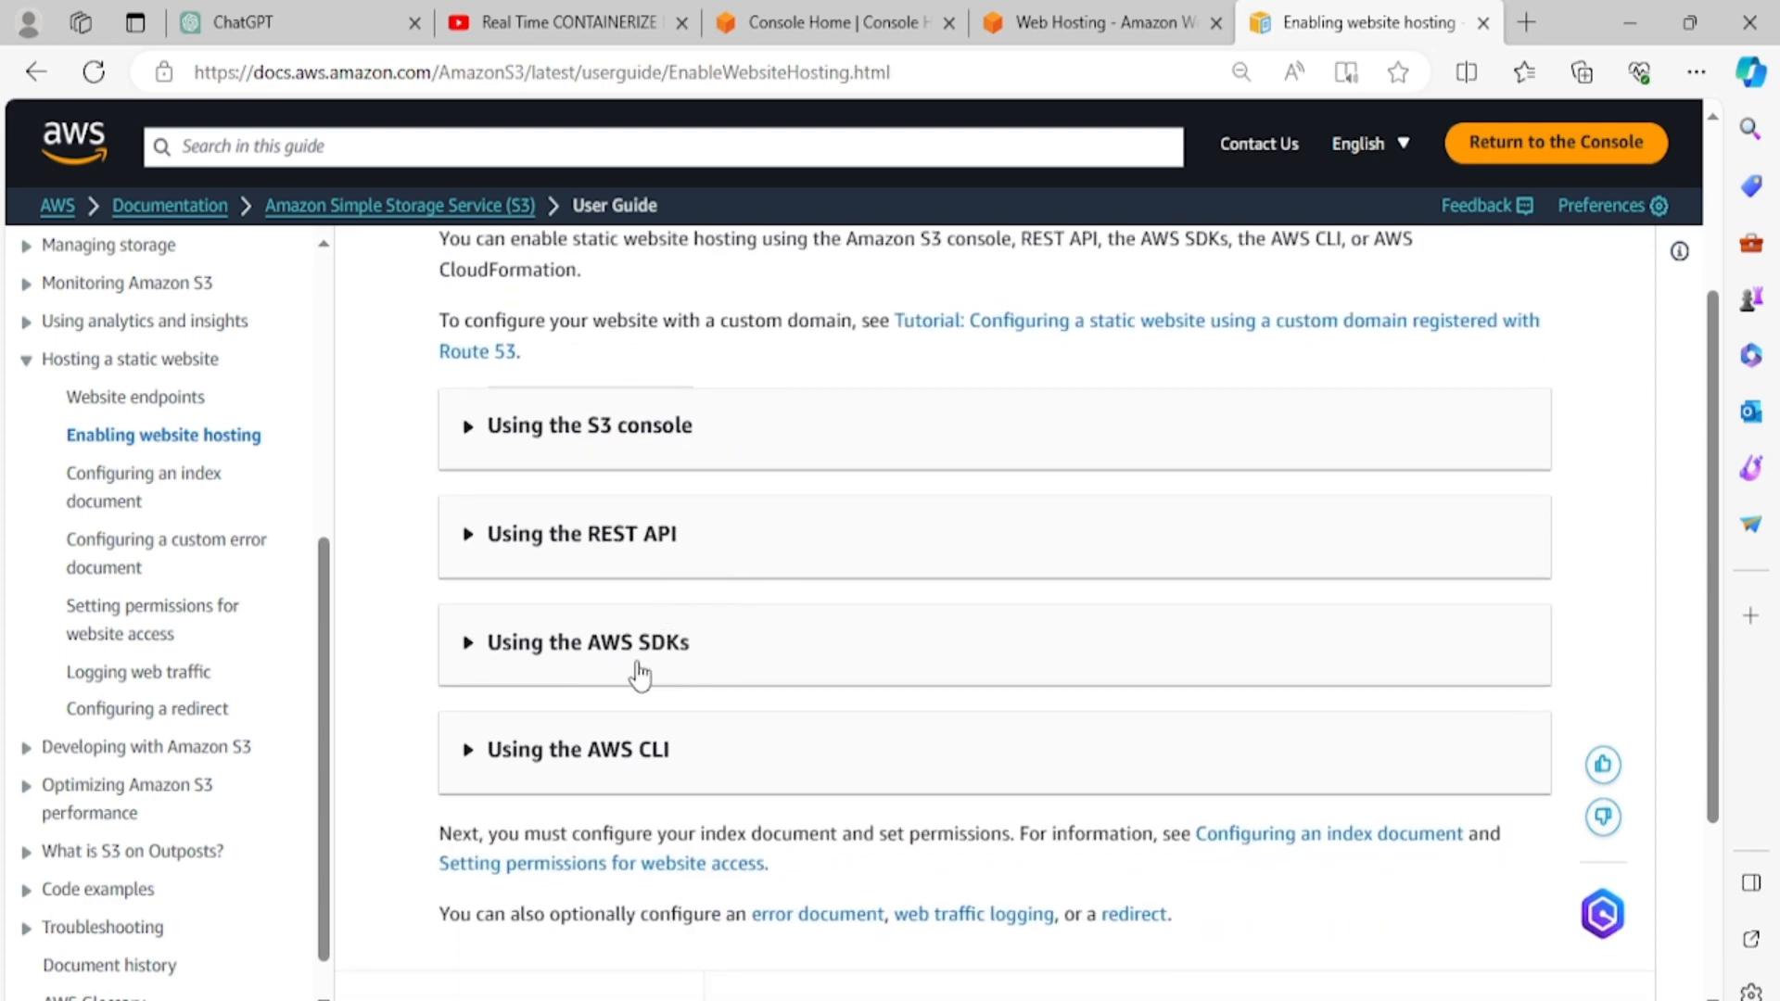
pyautogui.scroll(-2, 581, 775)
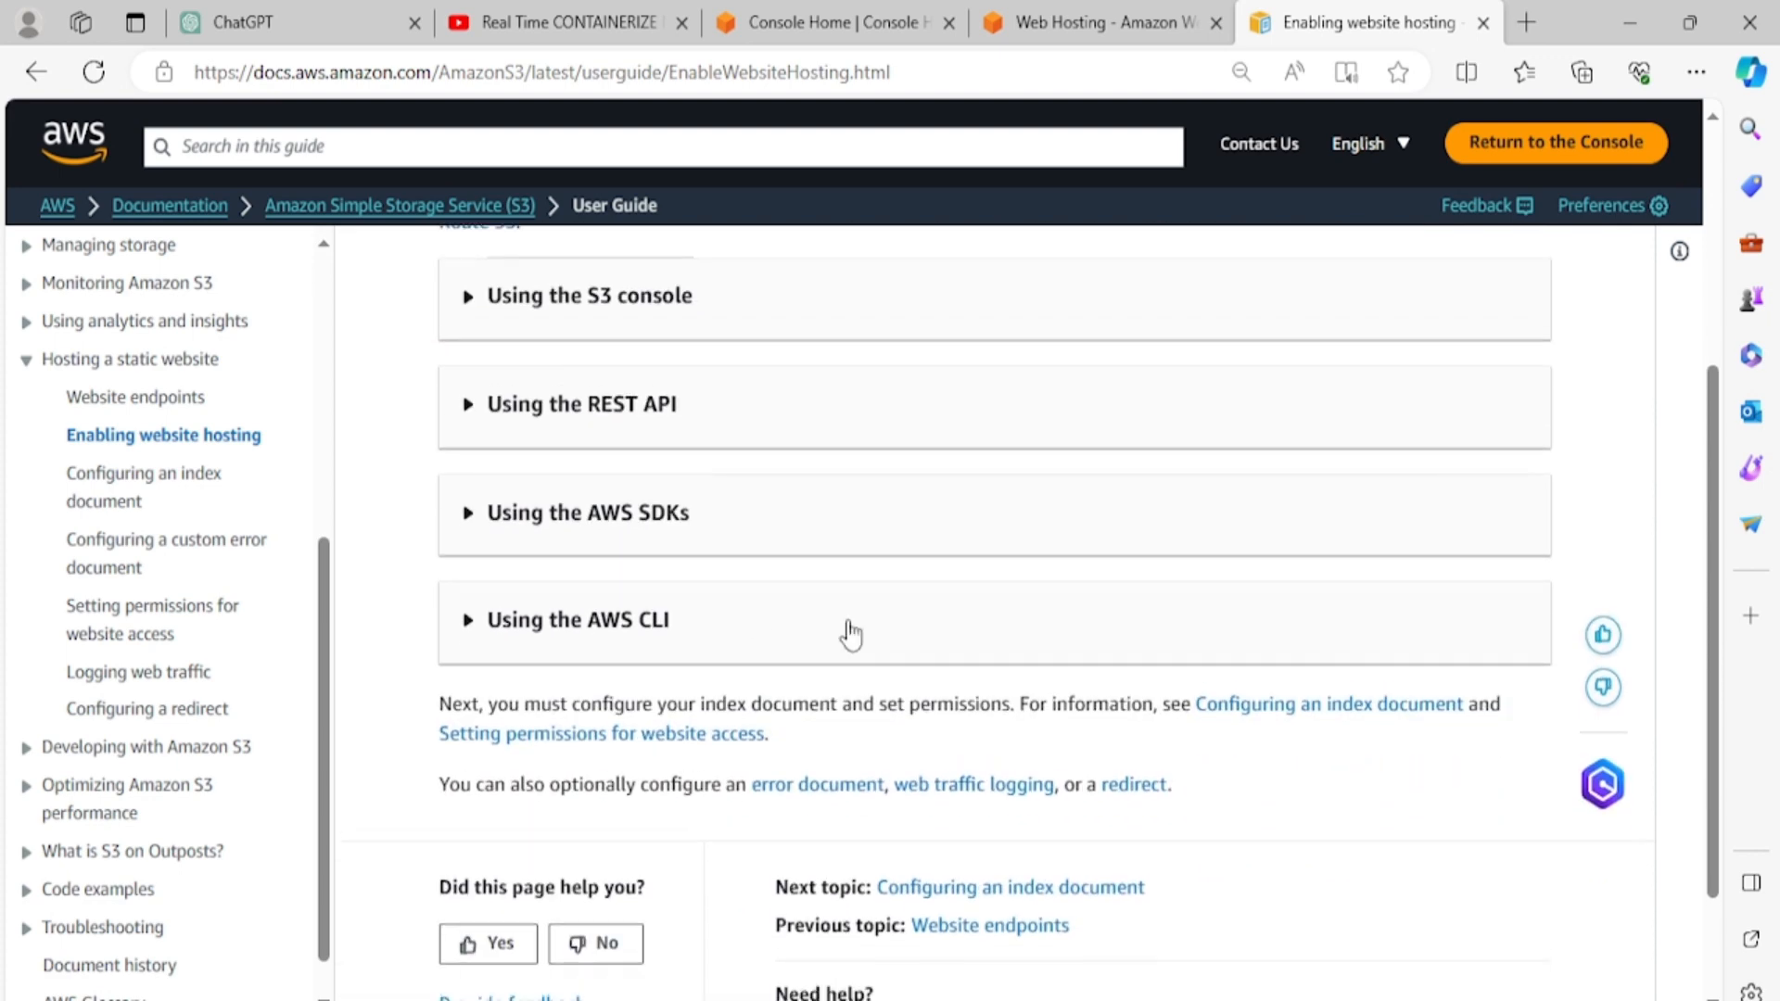
pyautogui.scroll(5, 850, 634)
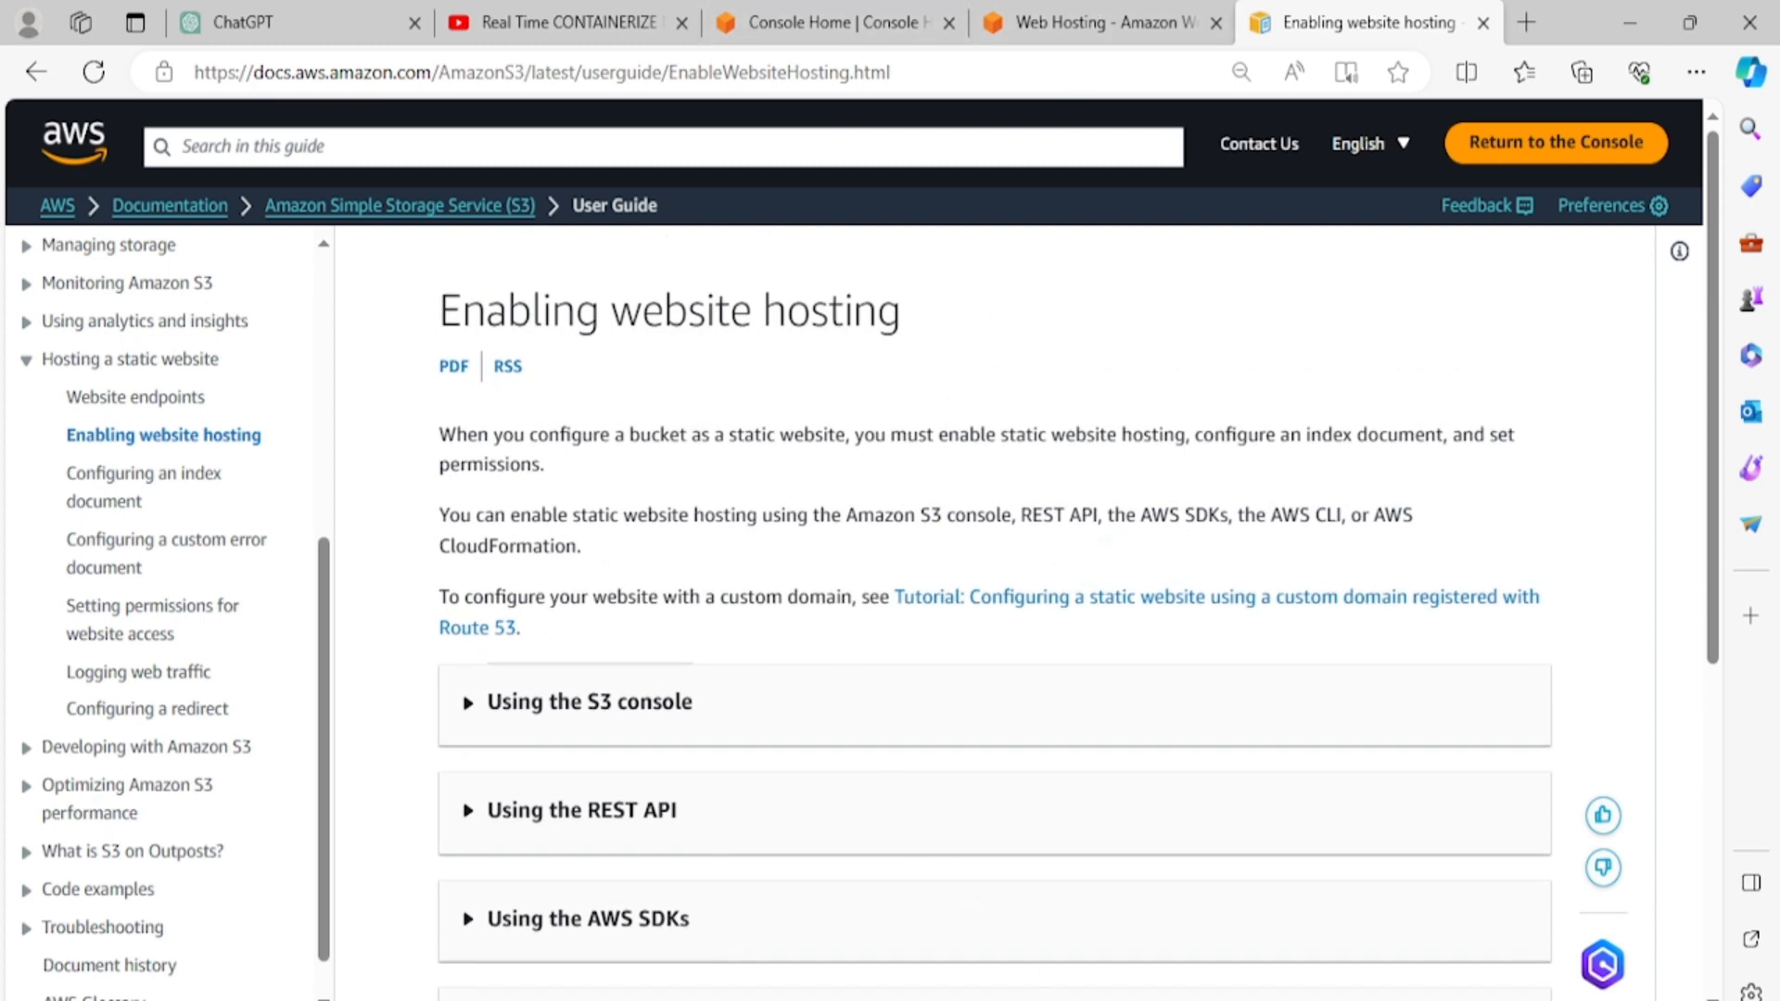
# Step: Switch back to the Word document and review the Create an S3 Bucket instructions under Static Website Hosting with S3
pyautogui.hotkey('alt', 'Tab')
pyautogui.scroll(-6, 986, 866)
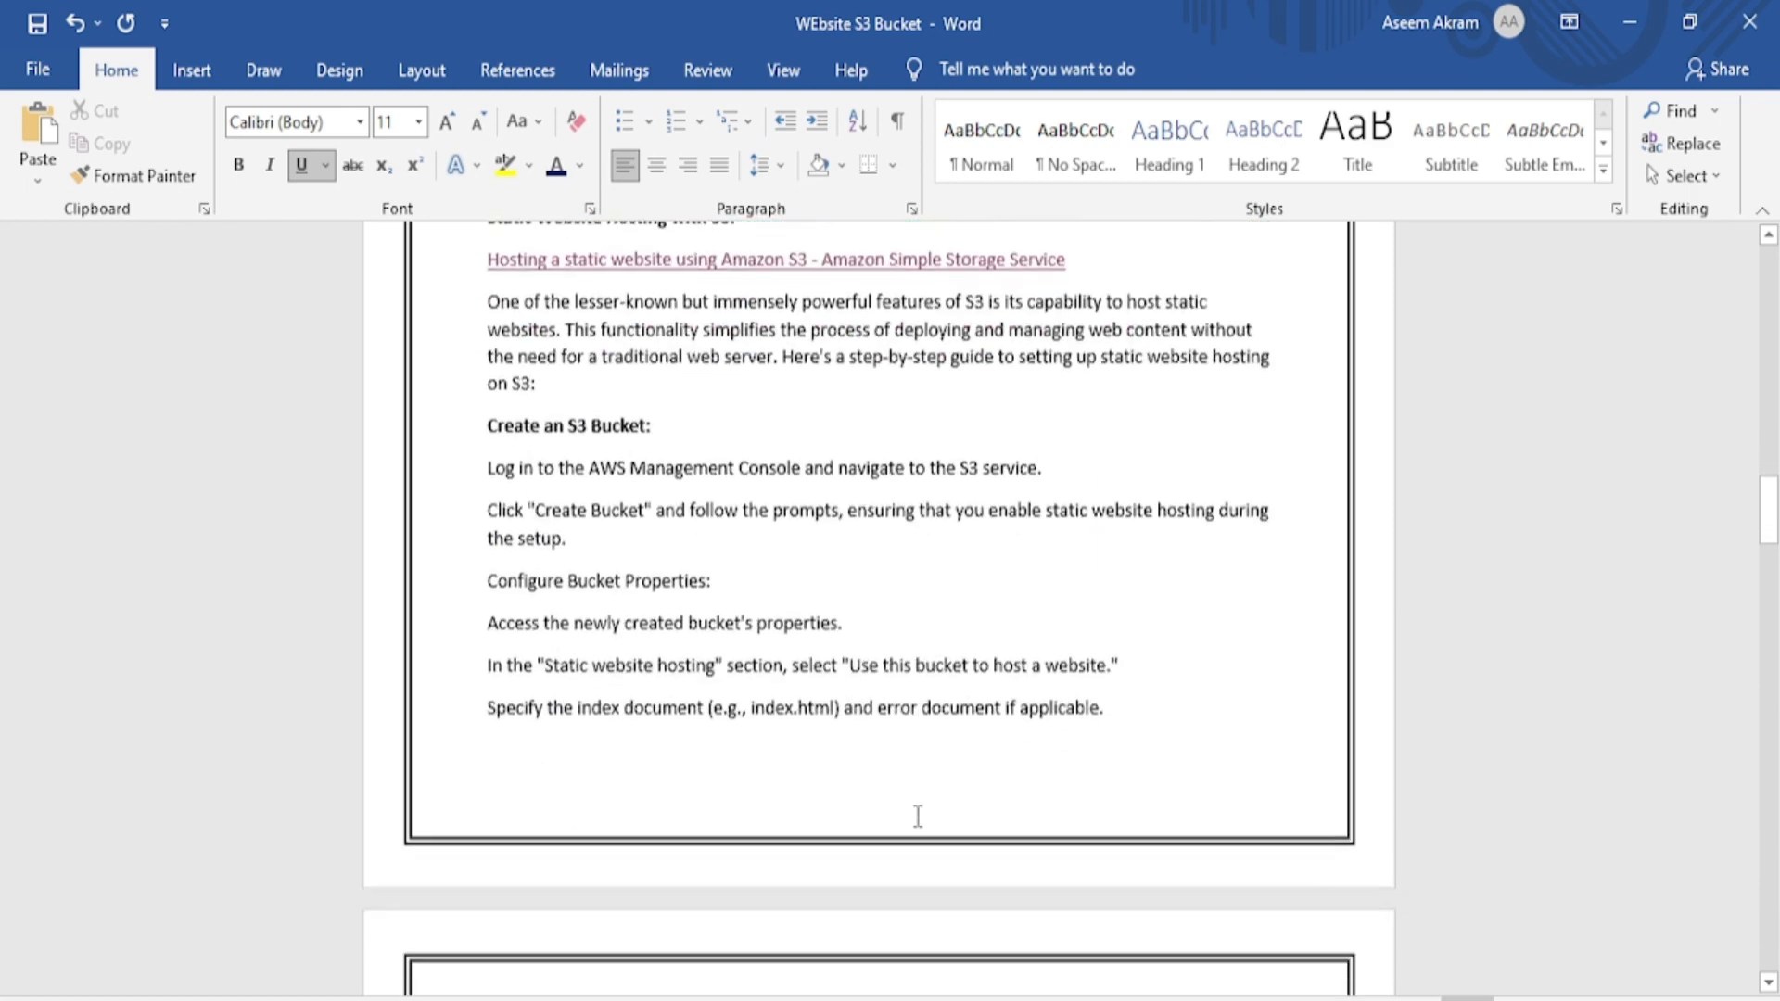
pyautogui.scroll(5, 918, 816)
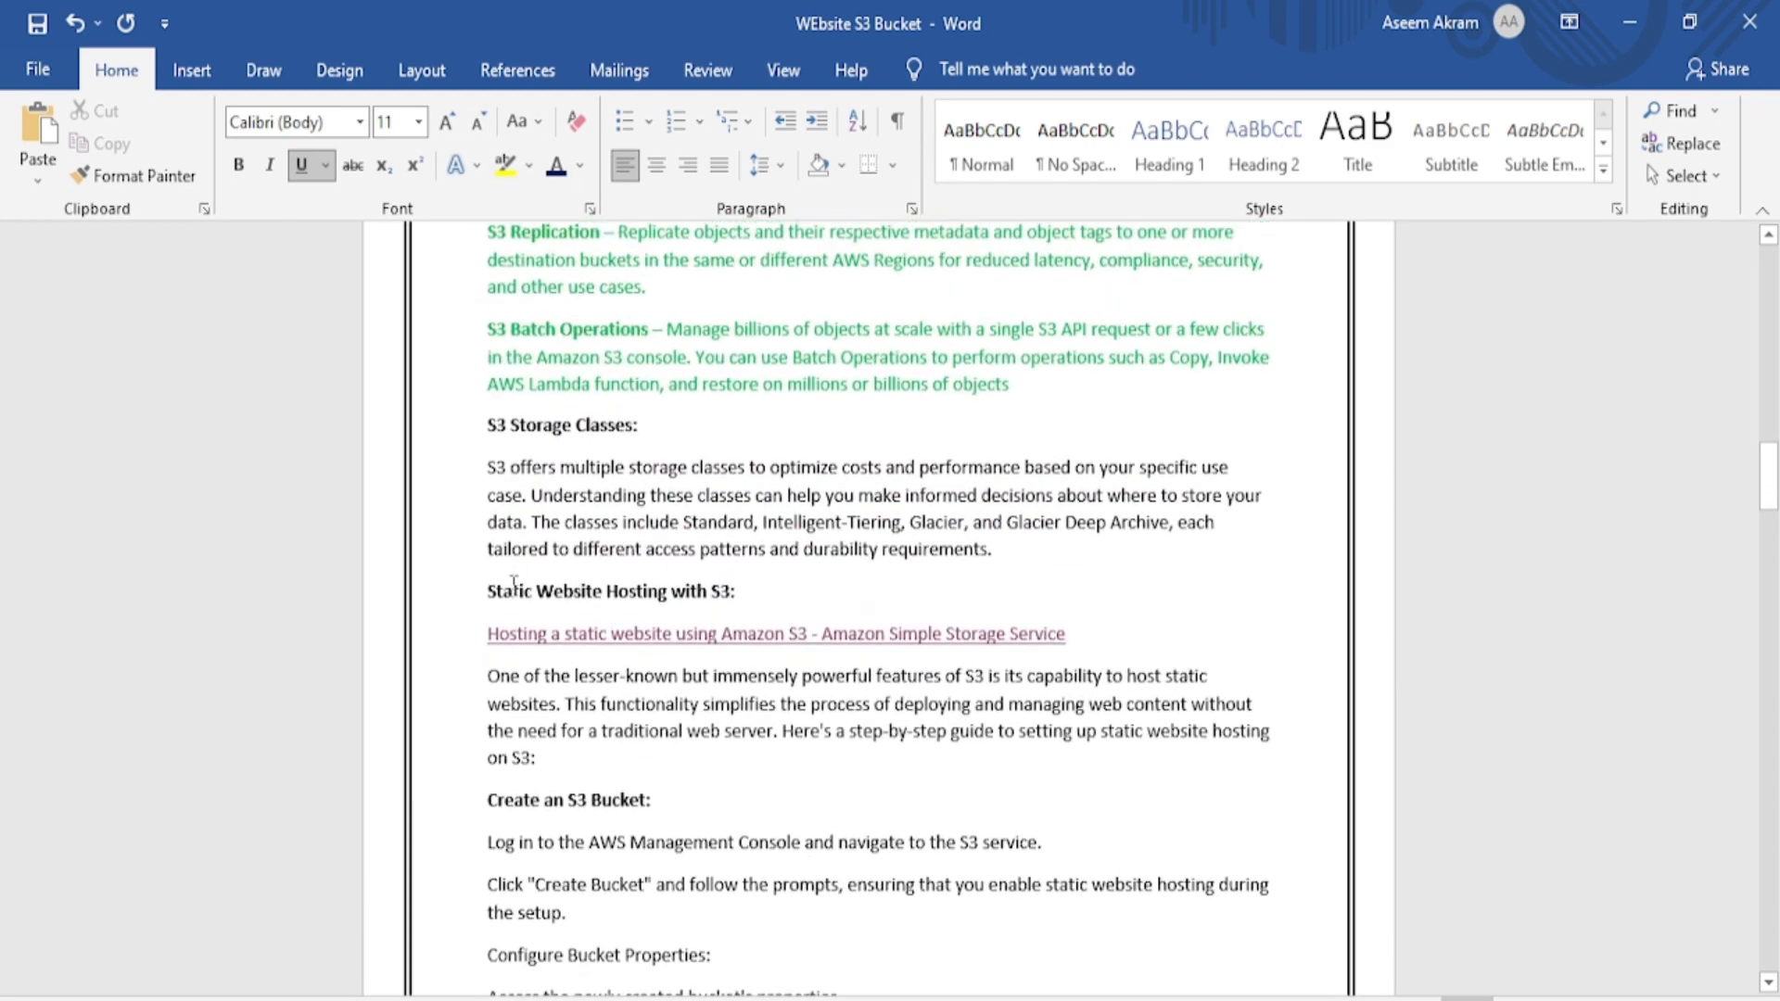
# Step: Return to the AWS console in the browser, go to the S3 service and start creating a new bucket
pyautogui.click(1629, 22)
pyautogui.click(924, 11)
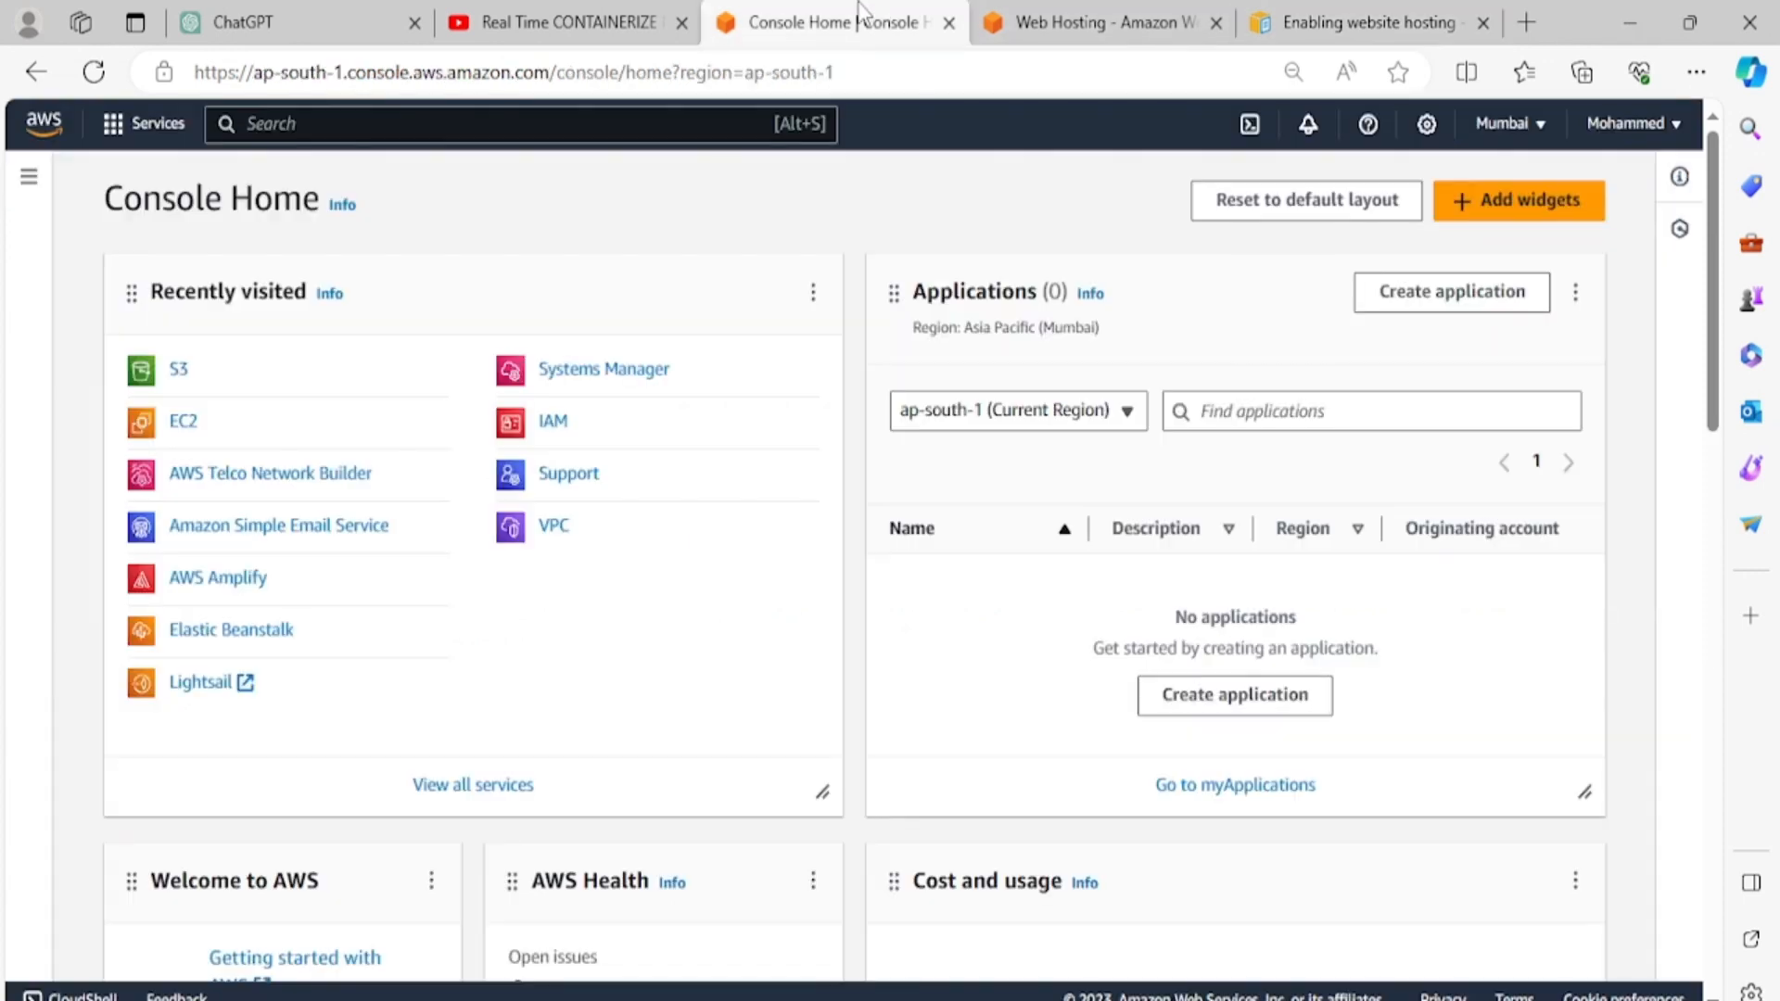
pyautogui.click(176, 370)
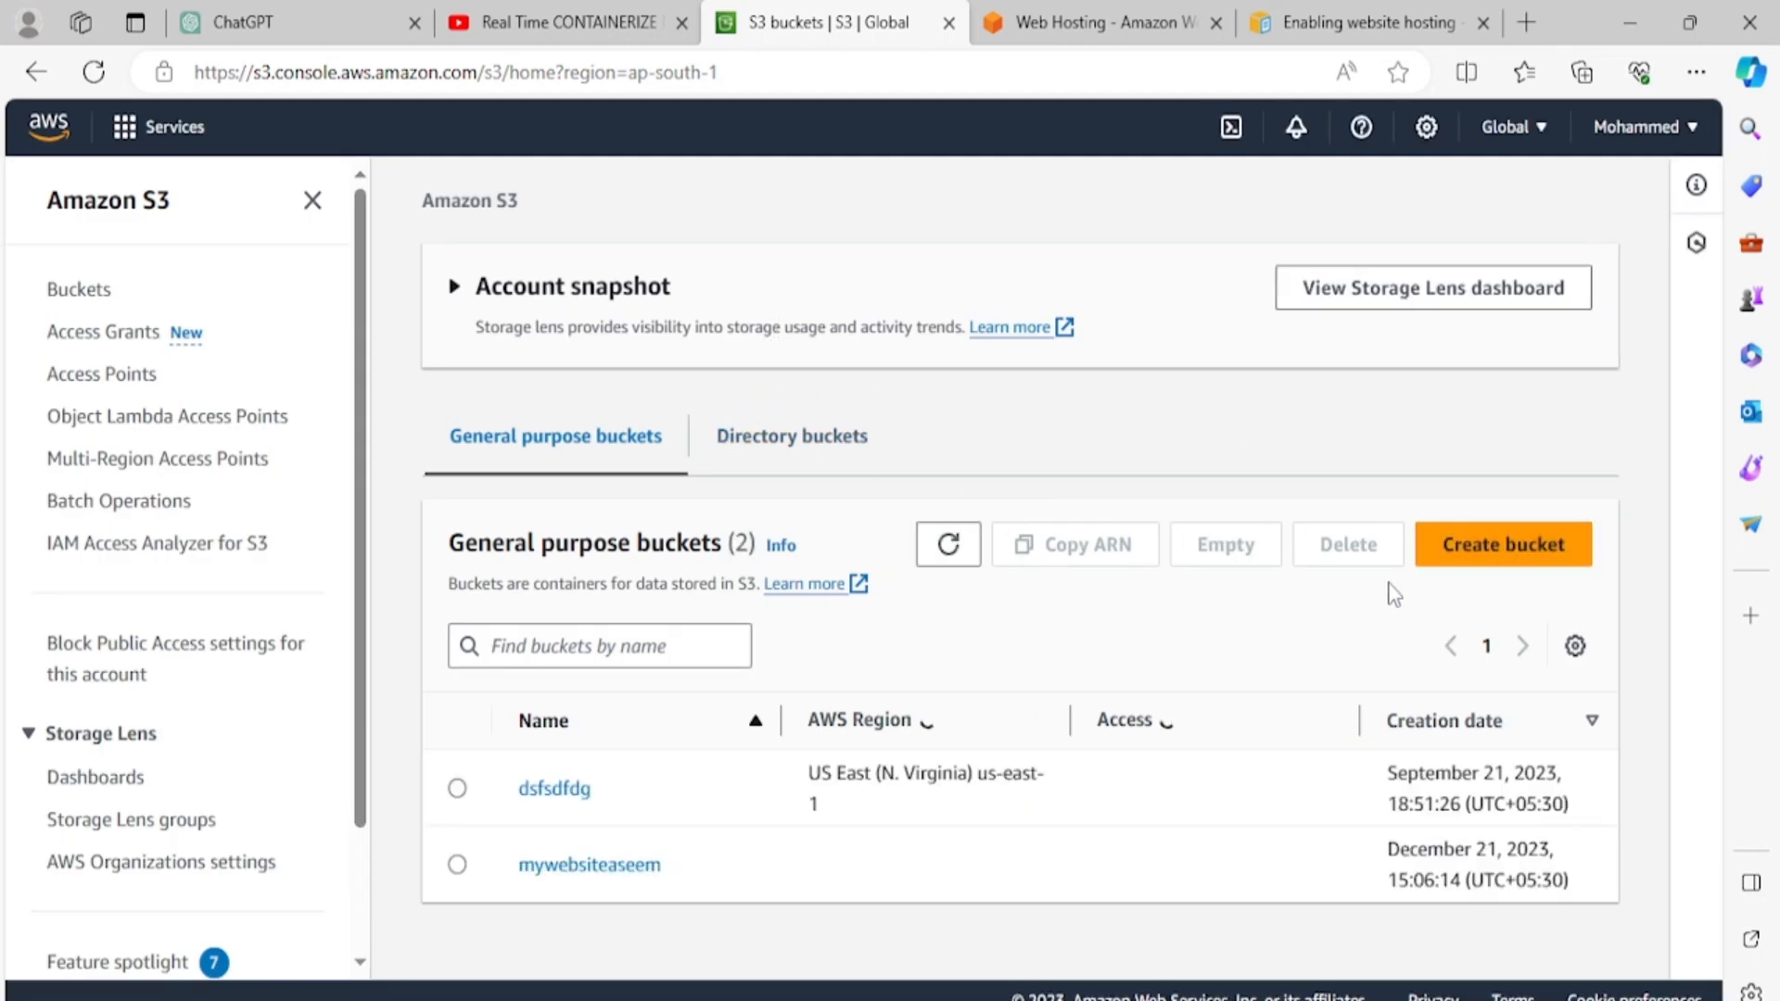
pyautogui.click(1502, 547)
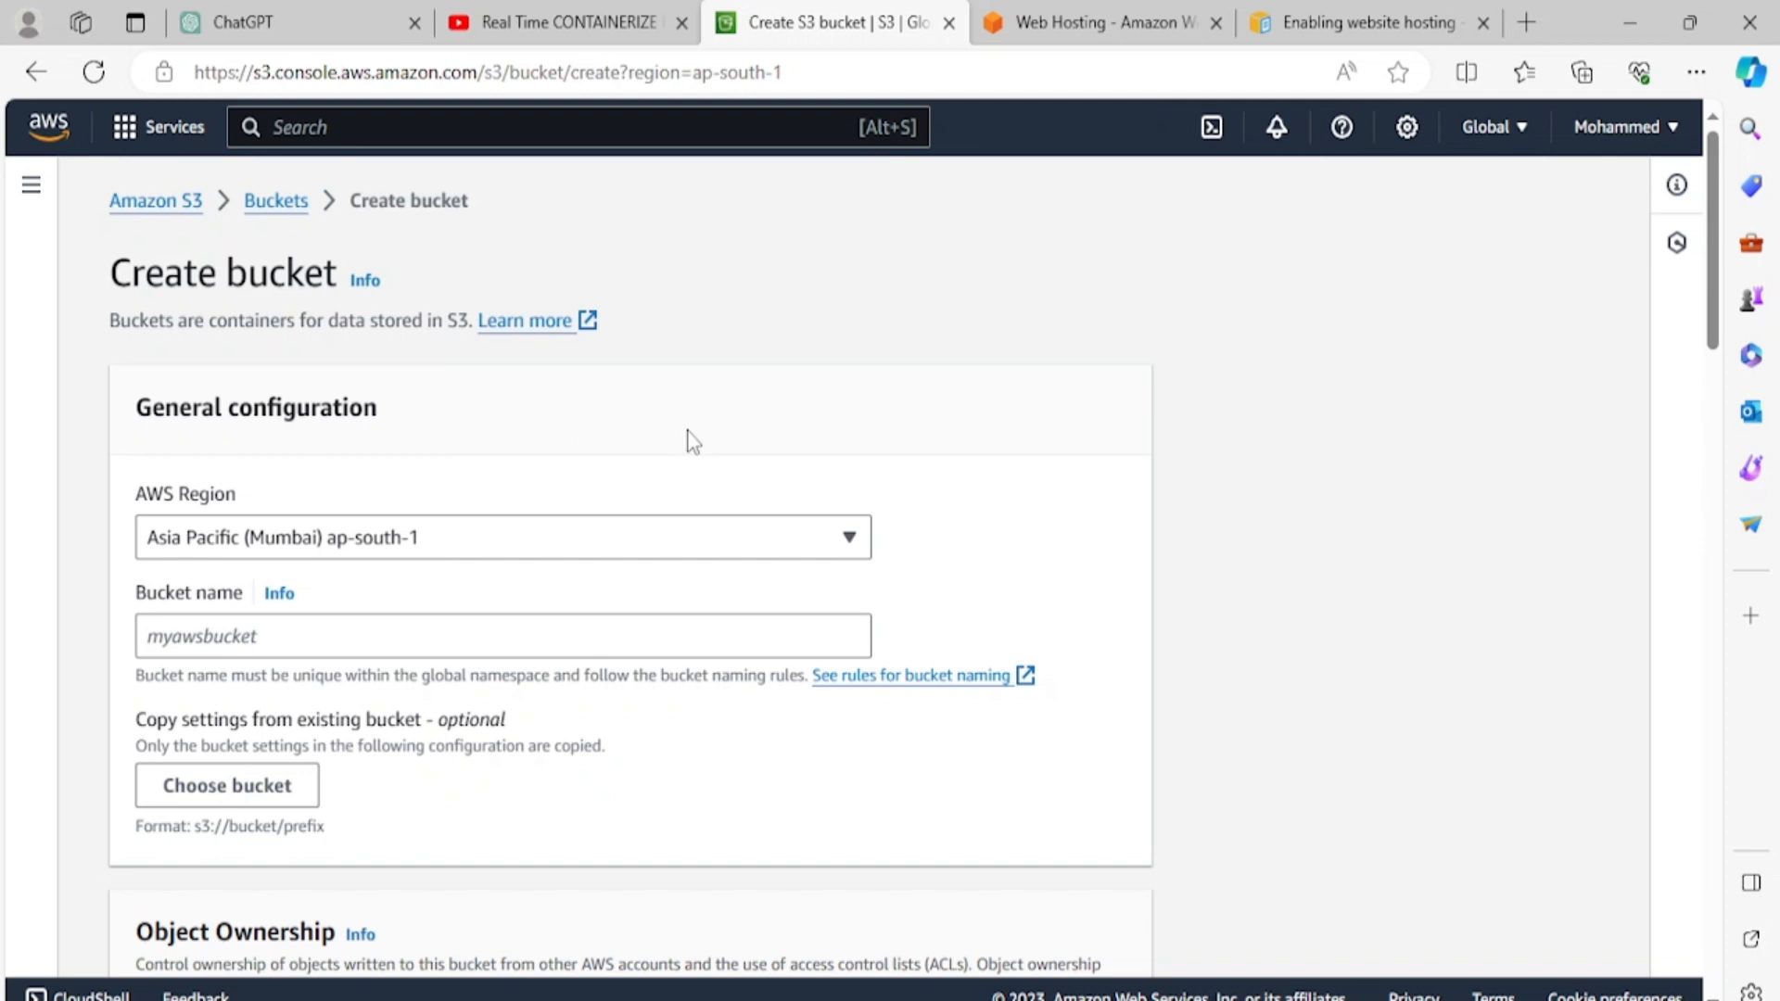
pyautogui.click(282, 636)
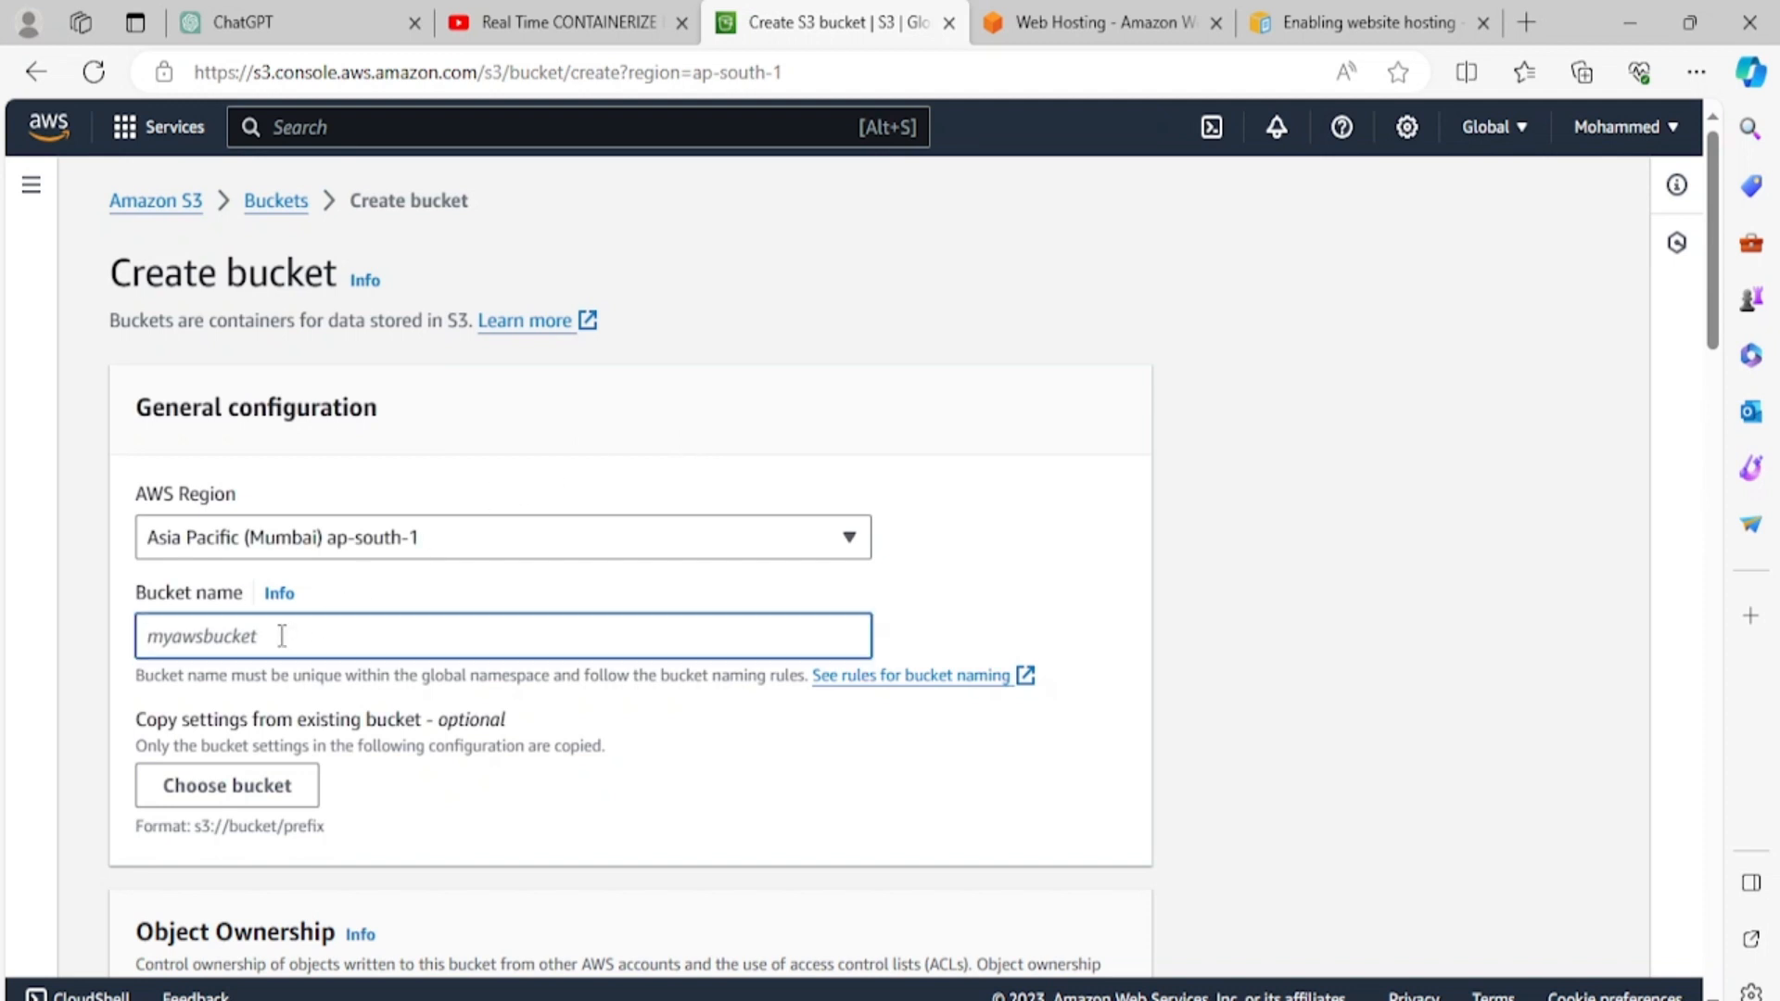
pyautogui.write('WEBSIT')
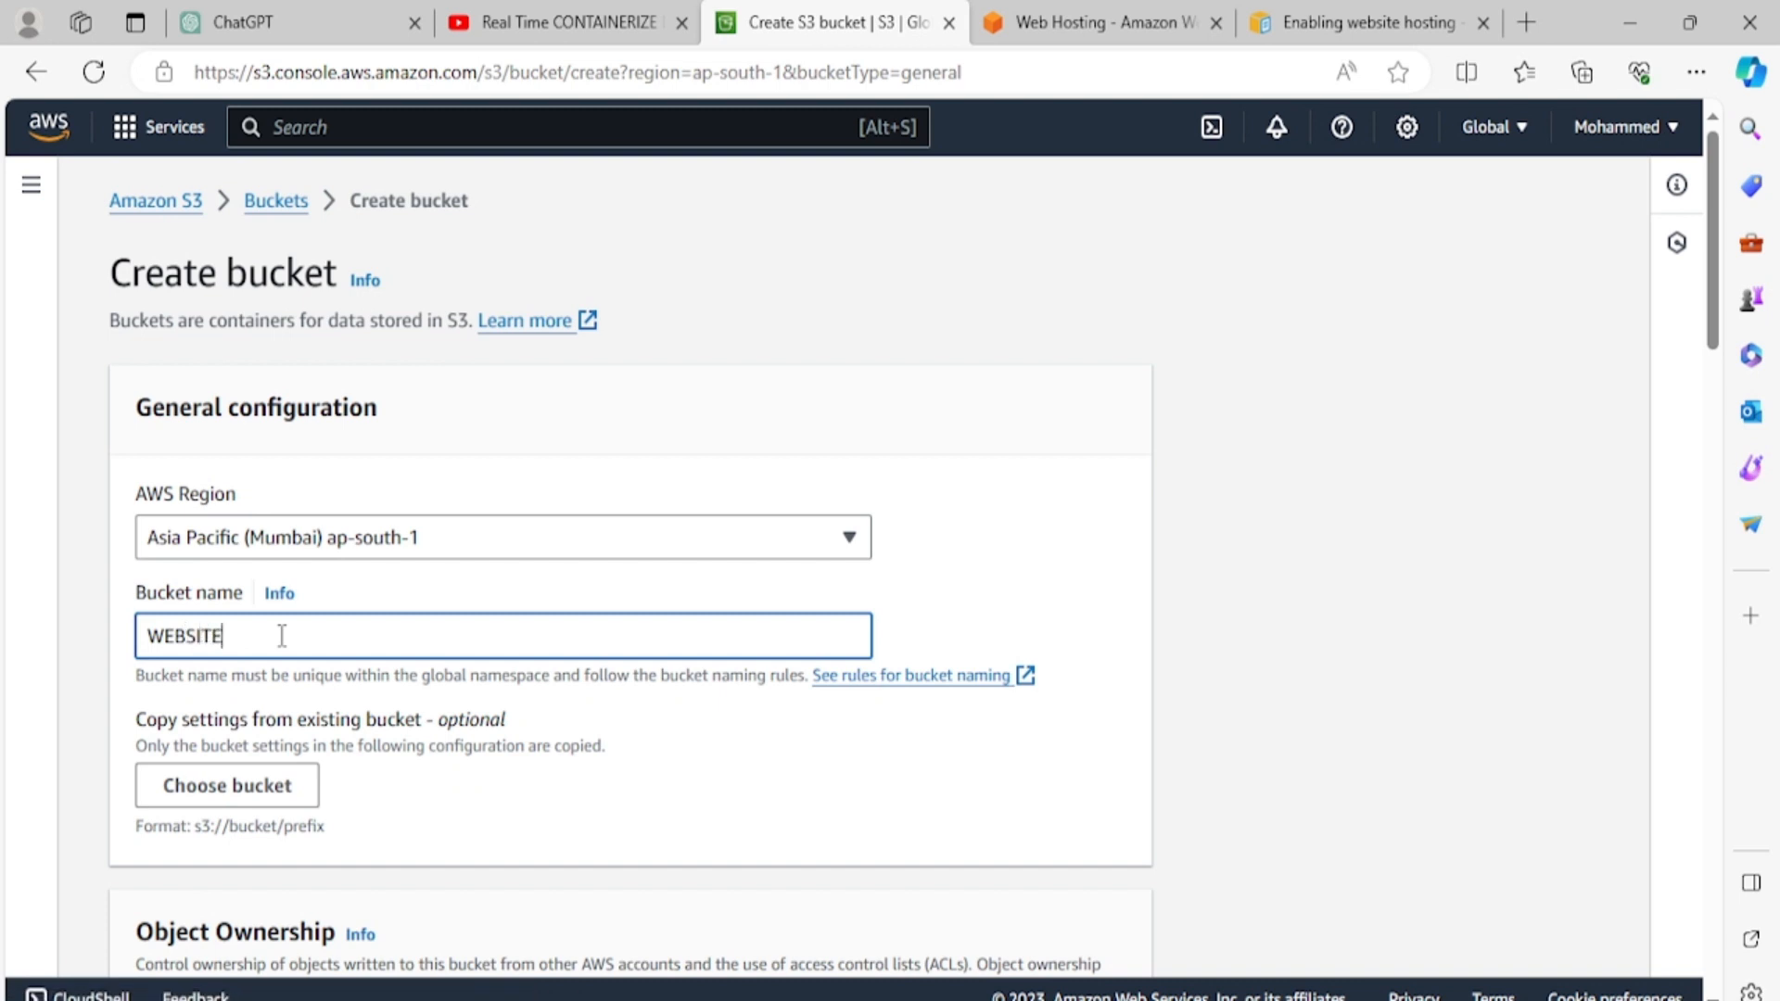
pyautogui.hotkey('ctrl', 'a')
pyautogui.press('BackSpace')
pyautogui.press('Tab')
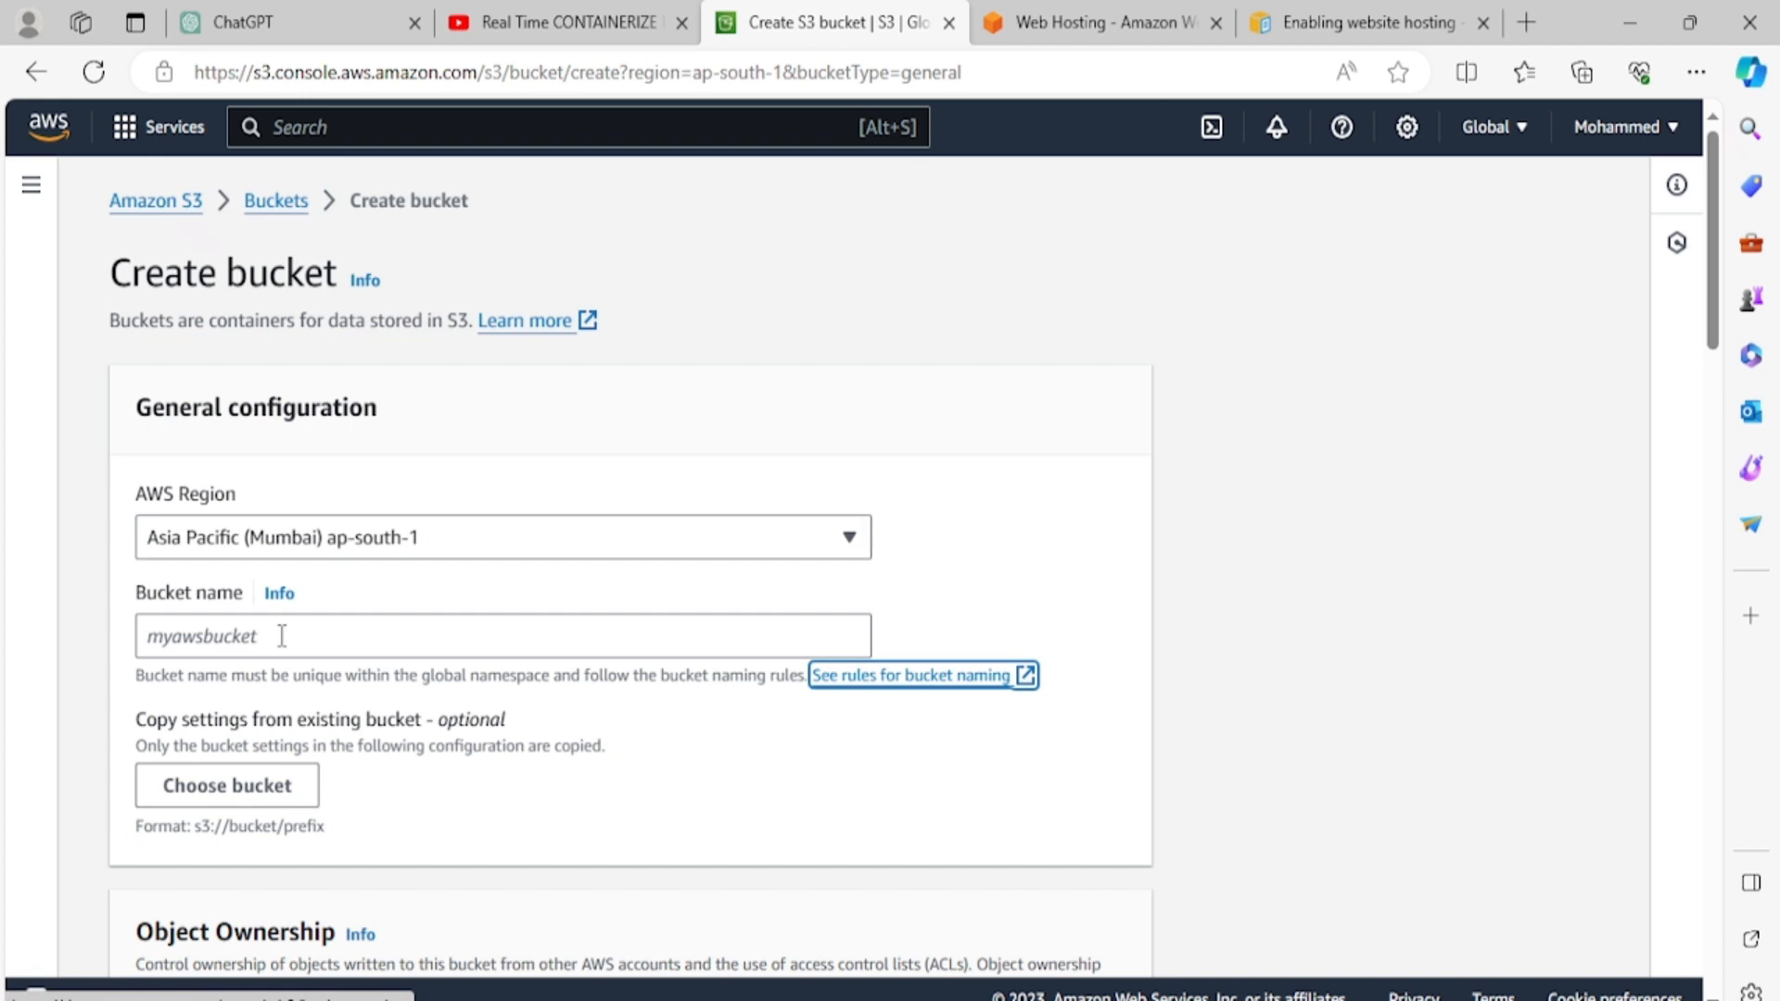
# Step: Name the new bucket websitedemoyt, in lowercase letters
pyautogui.click(290, 627)
pyautogui.write('WE')
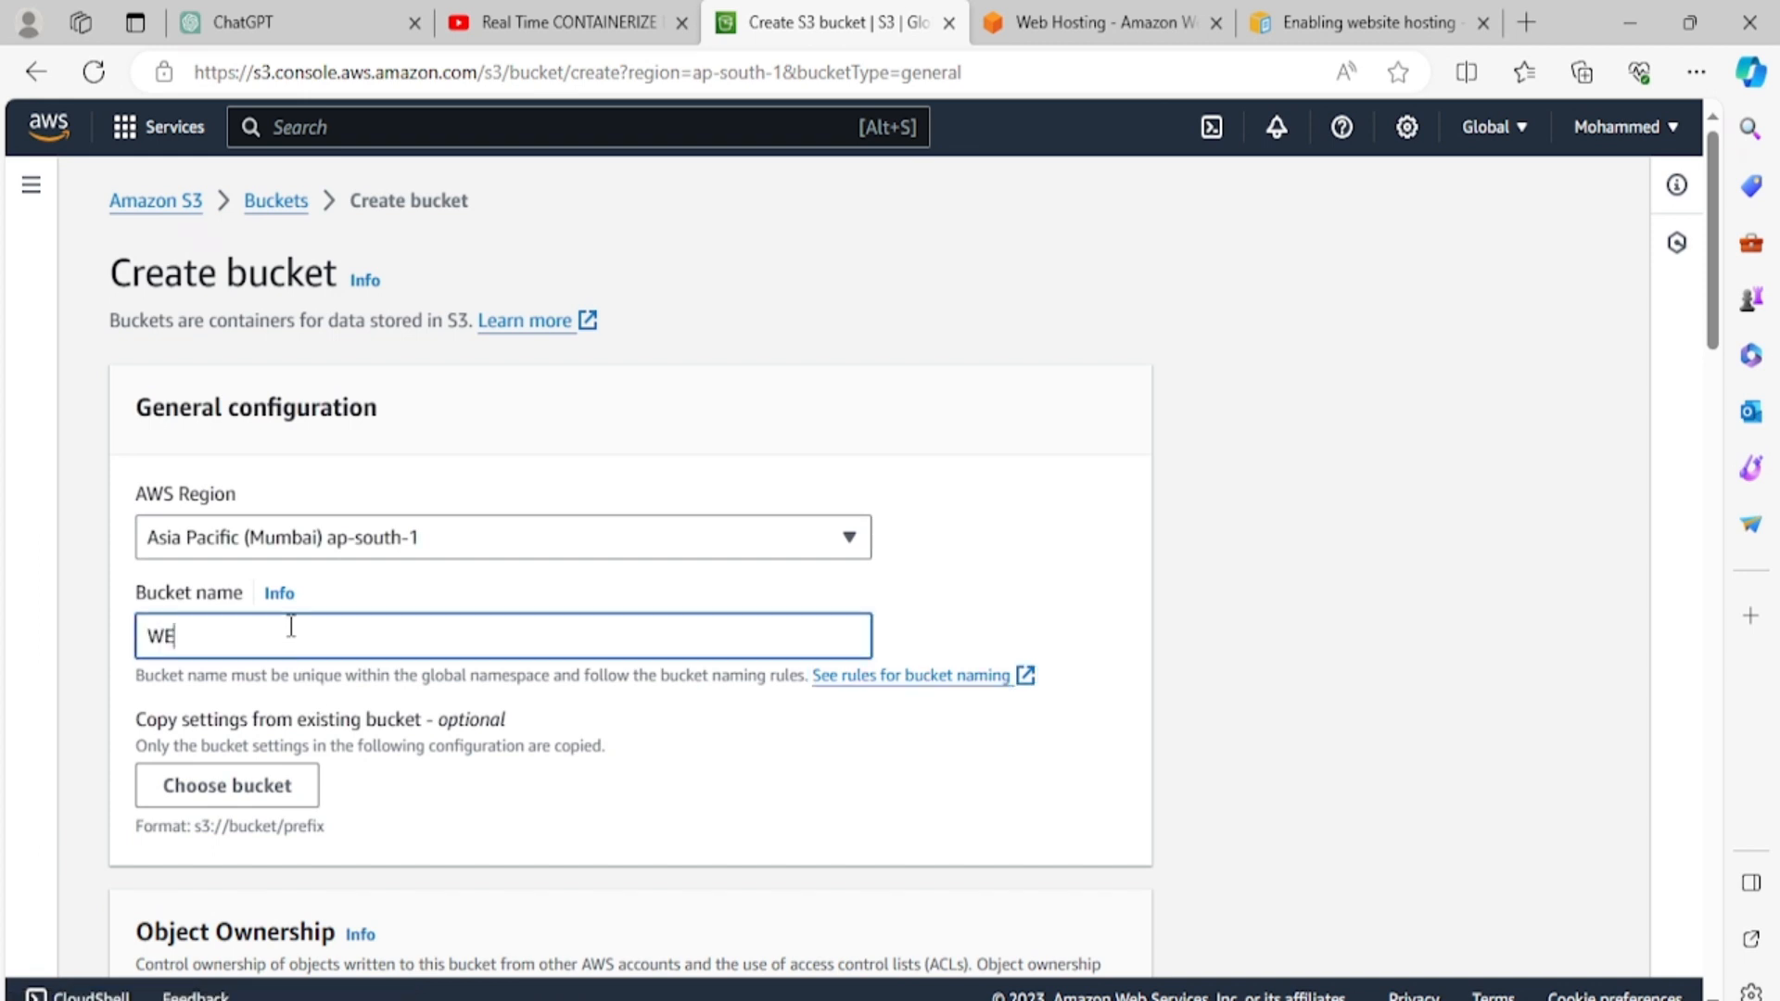
pyautogui.press('BackSpace')
pyautogui.press('BackSpace')
pyautogui.press('BackSpace')
pyautogui.write('websitedemoyt')
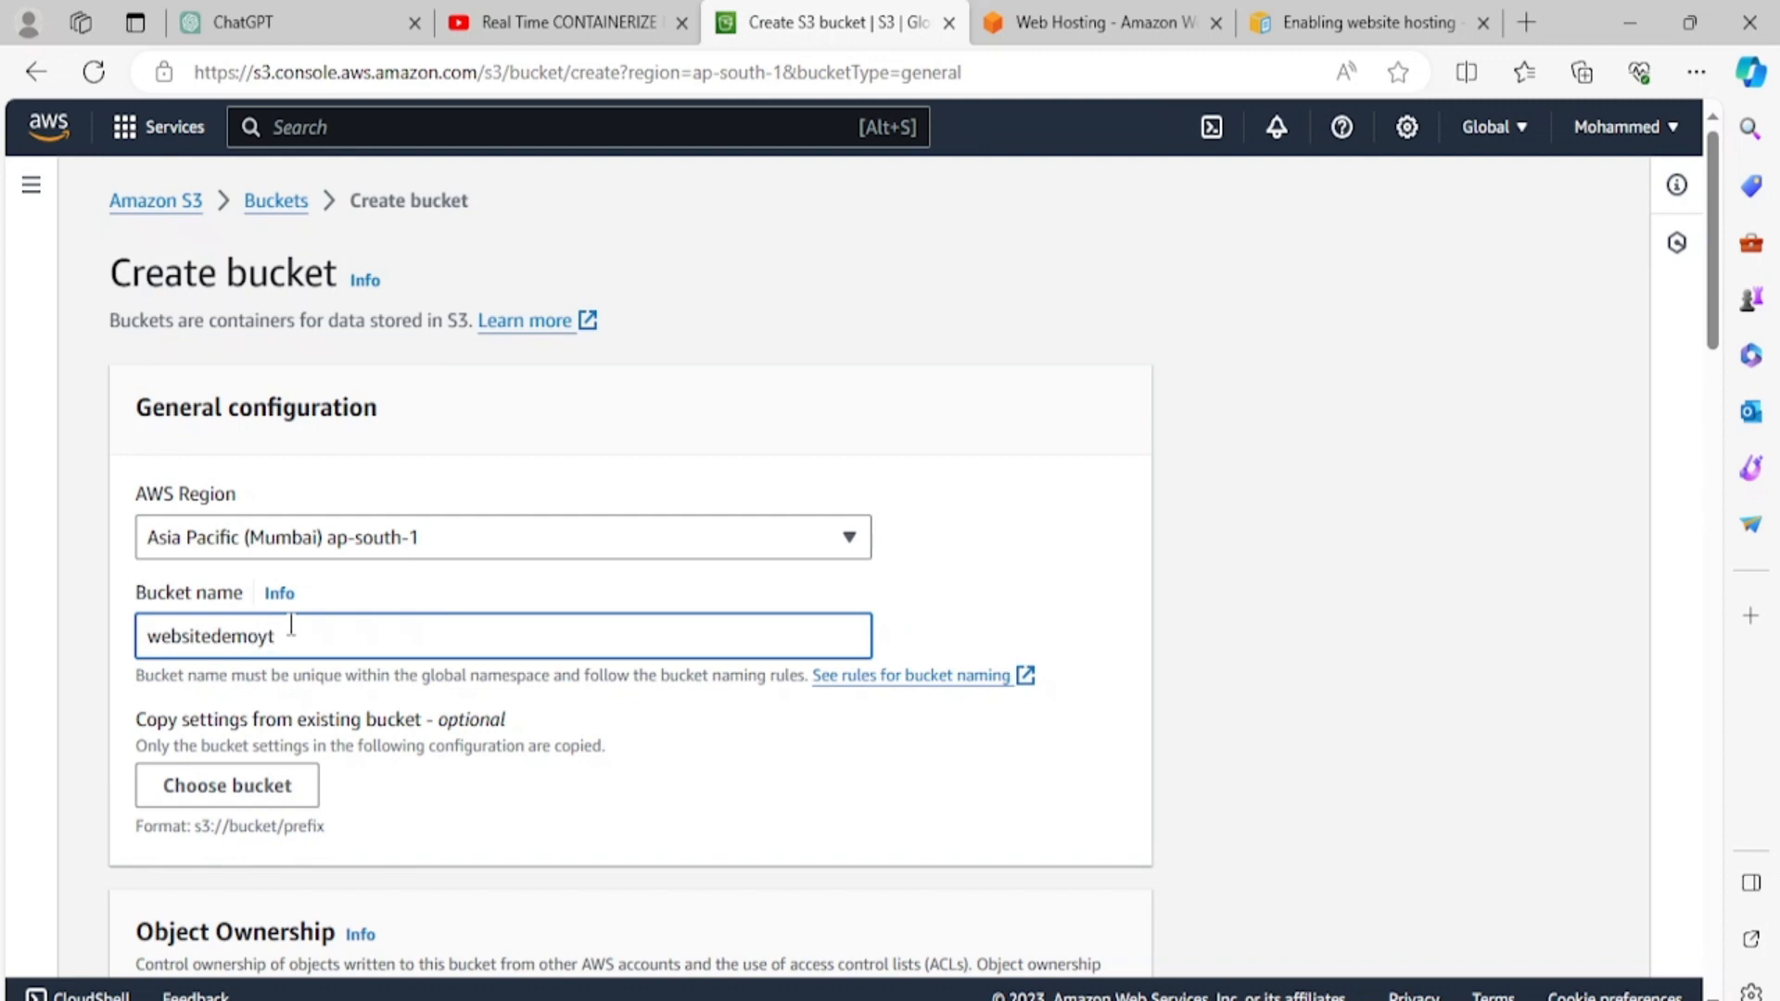
# Step: Disable the Bucket Key under Default encryption, keep the other default settings and create the bucket
pyautogui.scroll(-6, 291, 626)
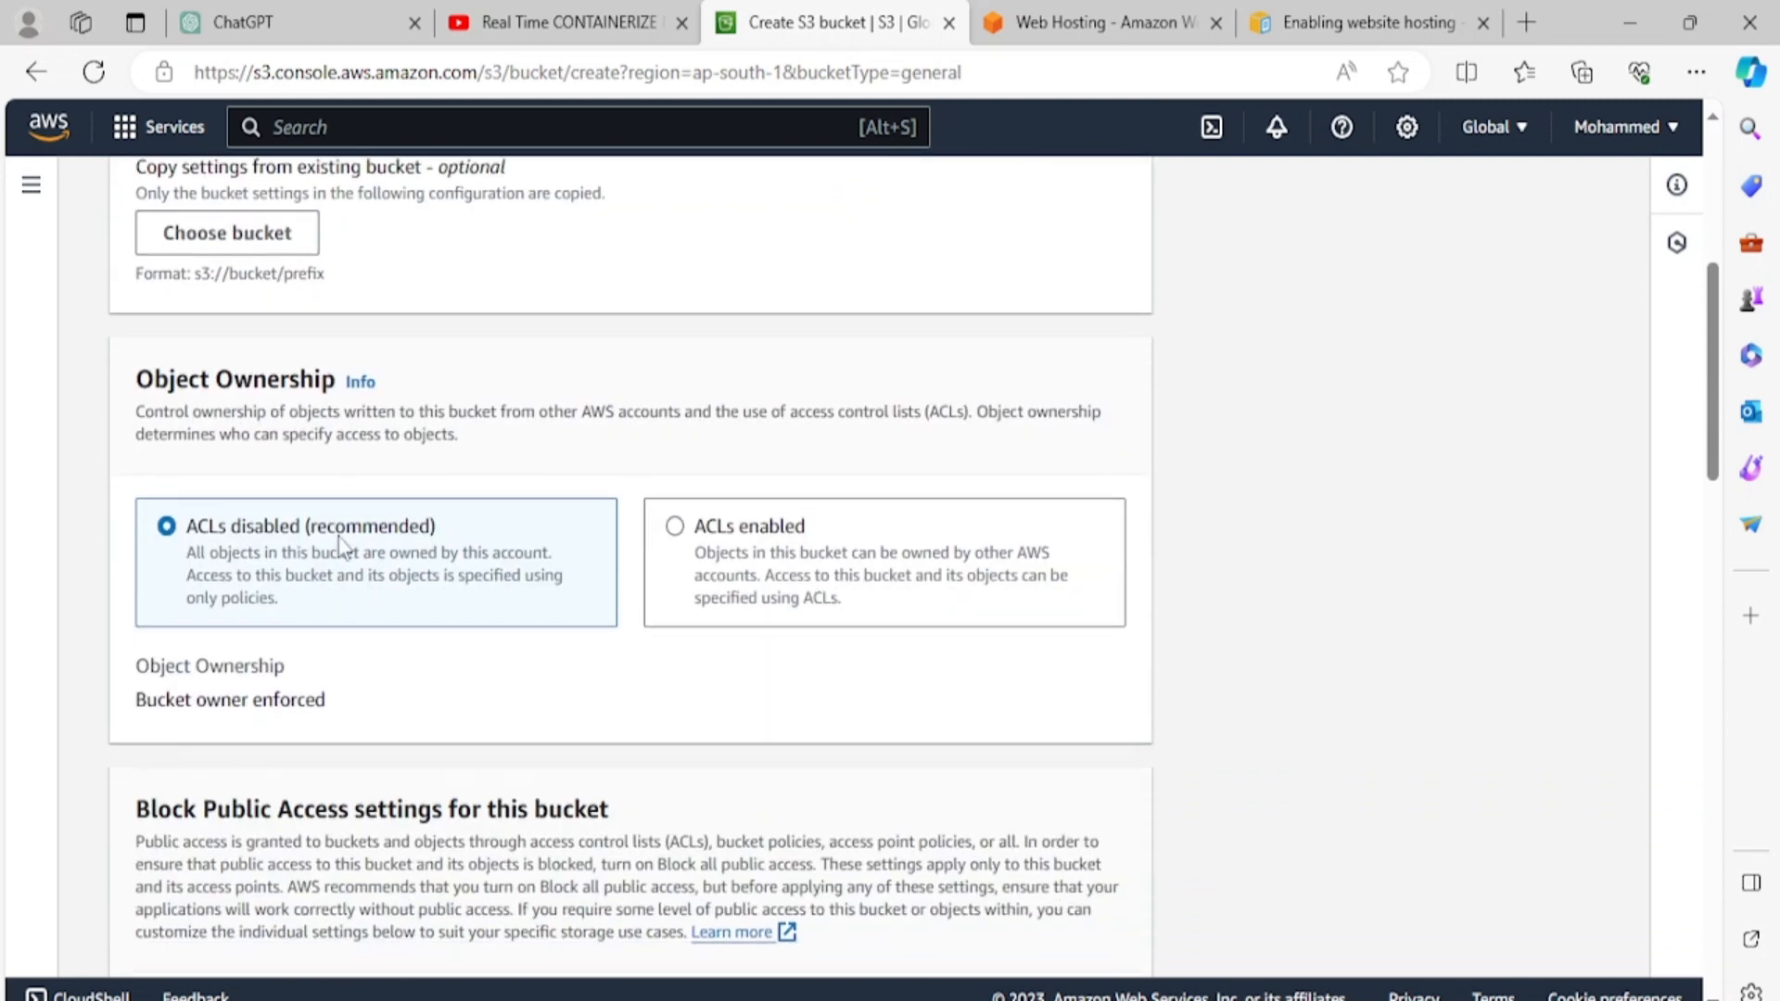
pyautogui.scroll(-4, 485, 587)
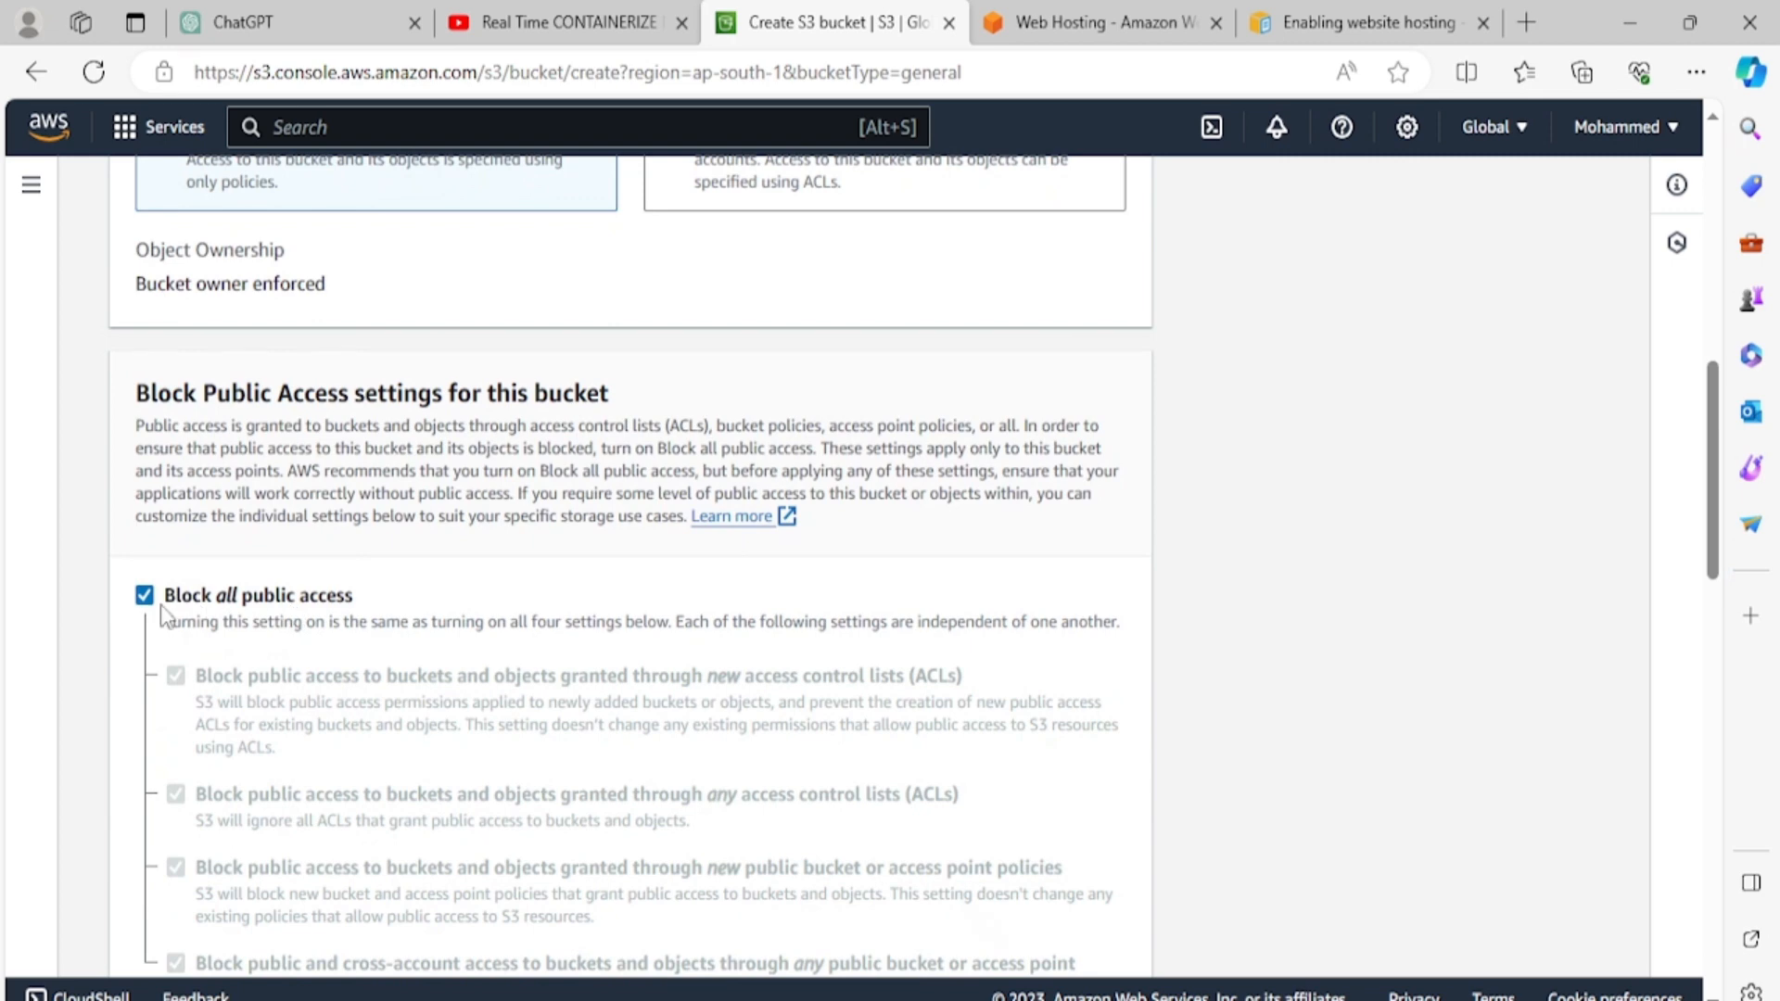
pyautogui.scroll(-3, 547, 589)
pyautogui.scroll(-6, 517, 504)
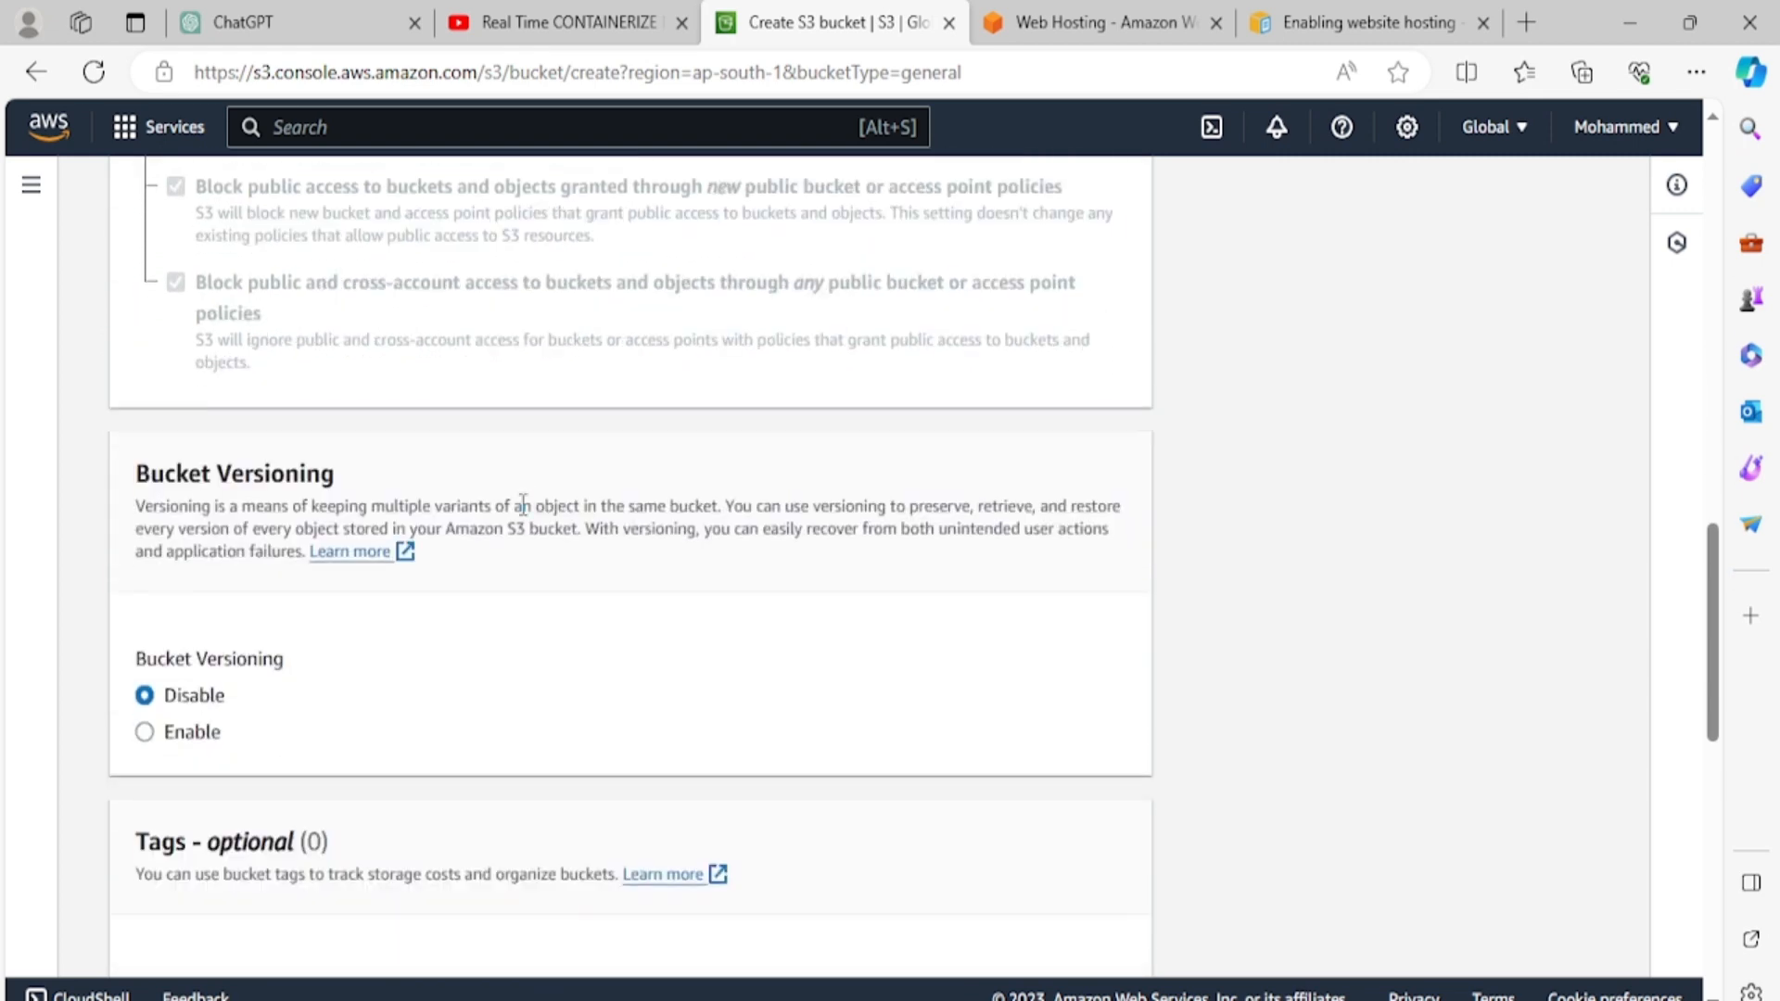
pyautogui.scroll(-2, 205, 555)
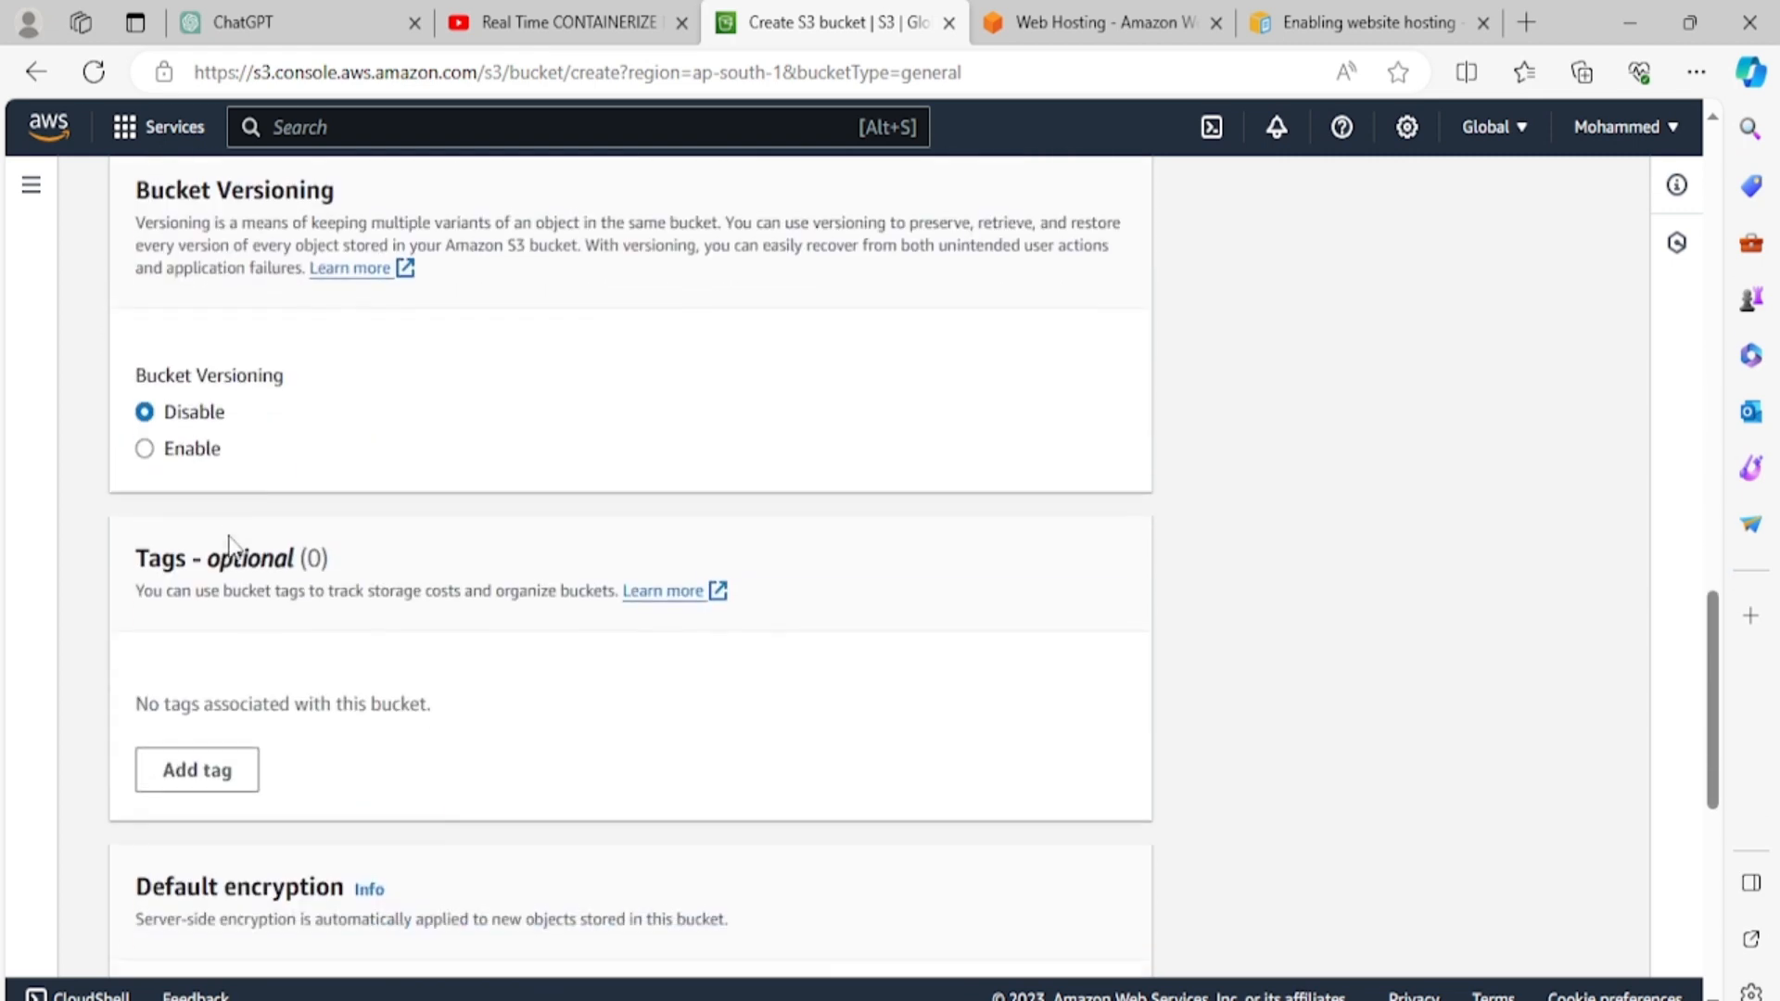
pyautogui.scroll(-3, 192, 434)
pyautogui.scroll(-3, 222, 476)
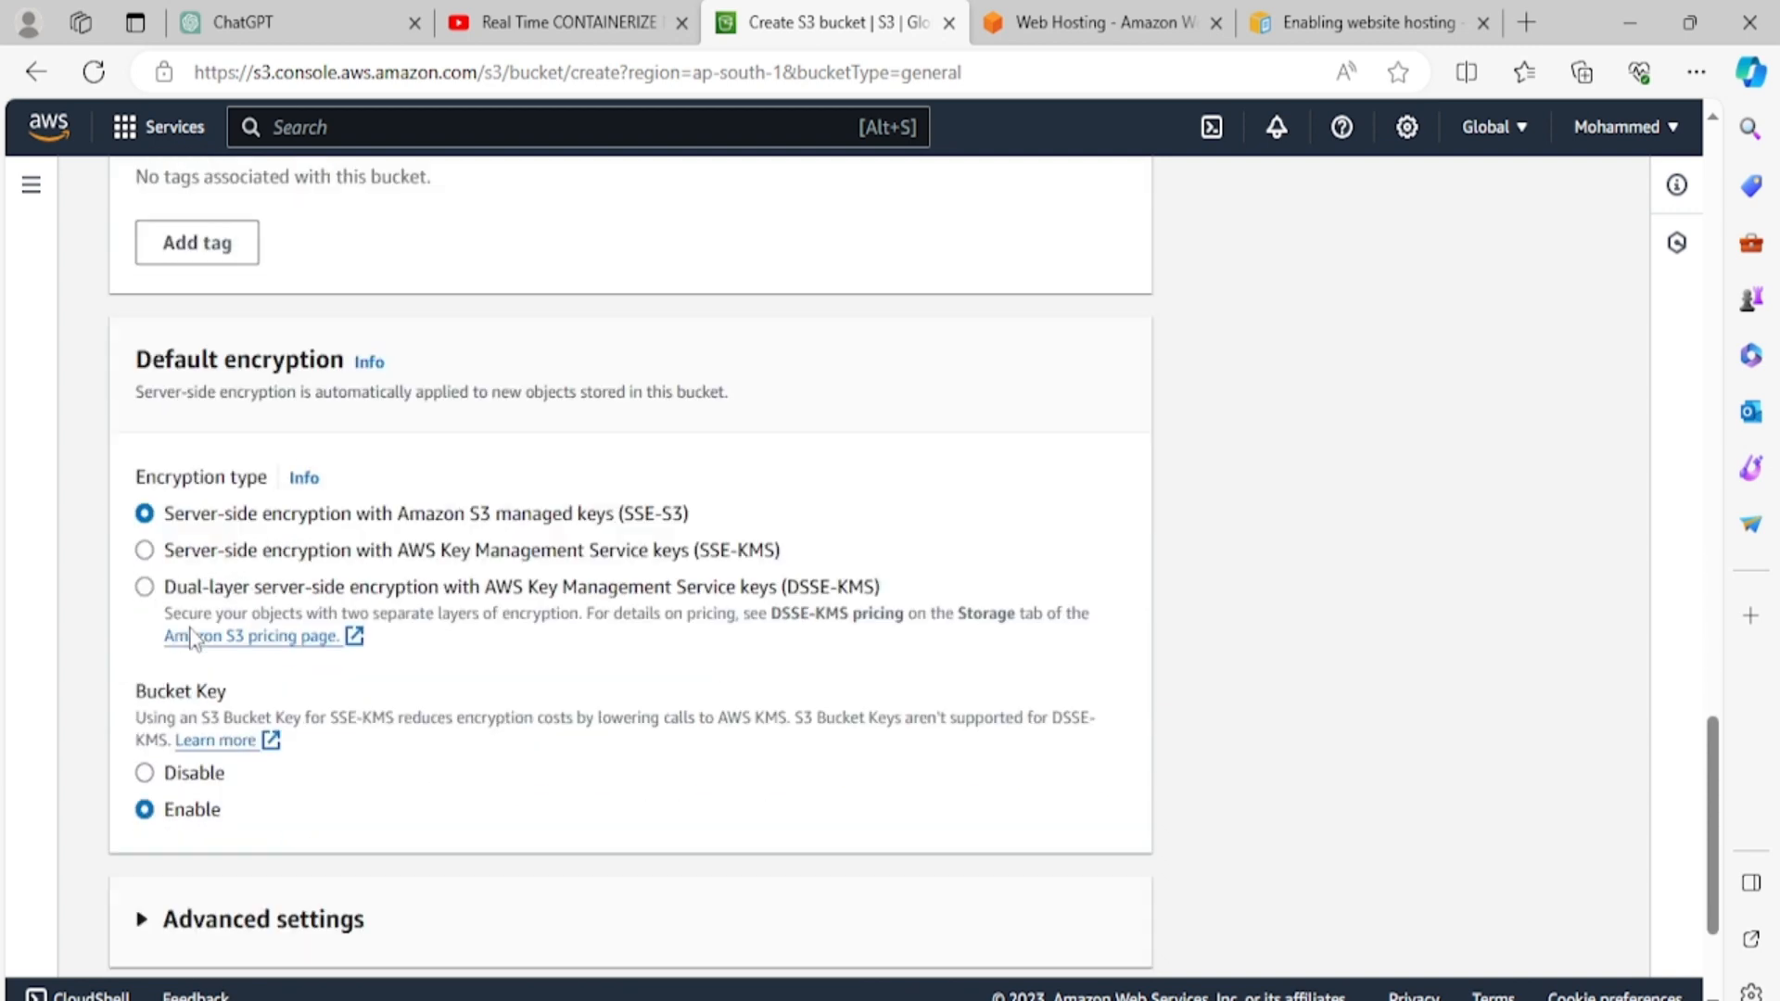
pyautogui.scroll(-2, 226, 516)
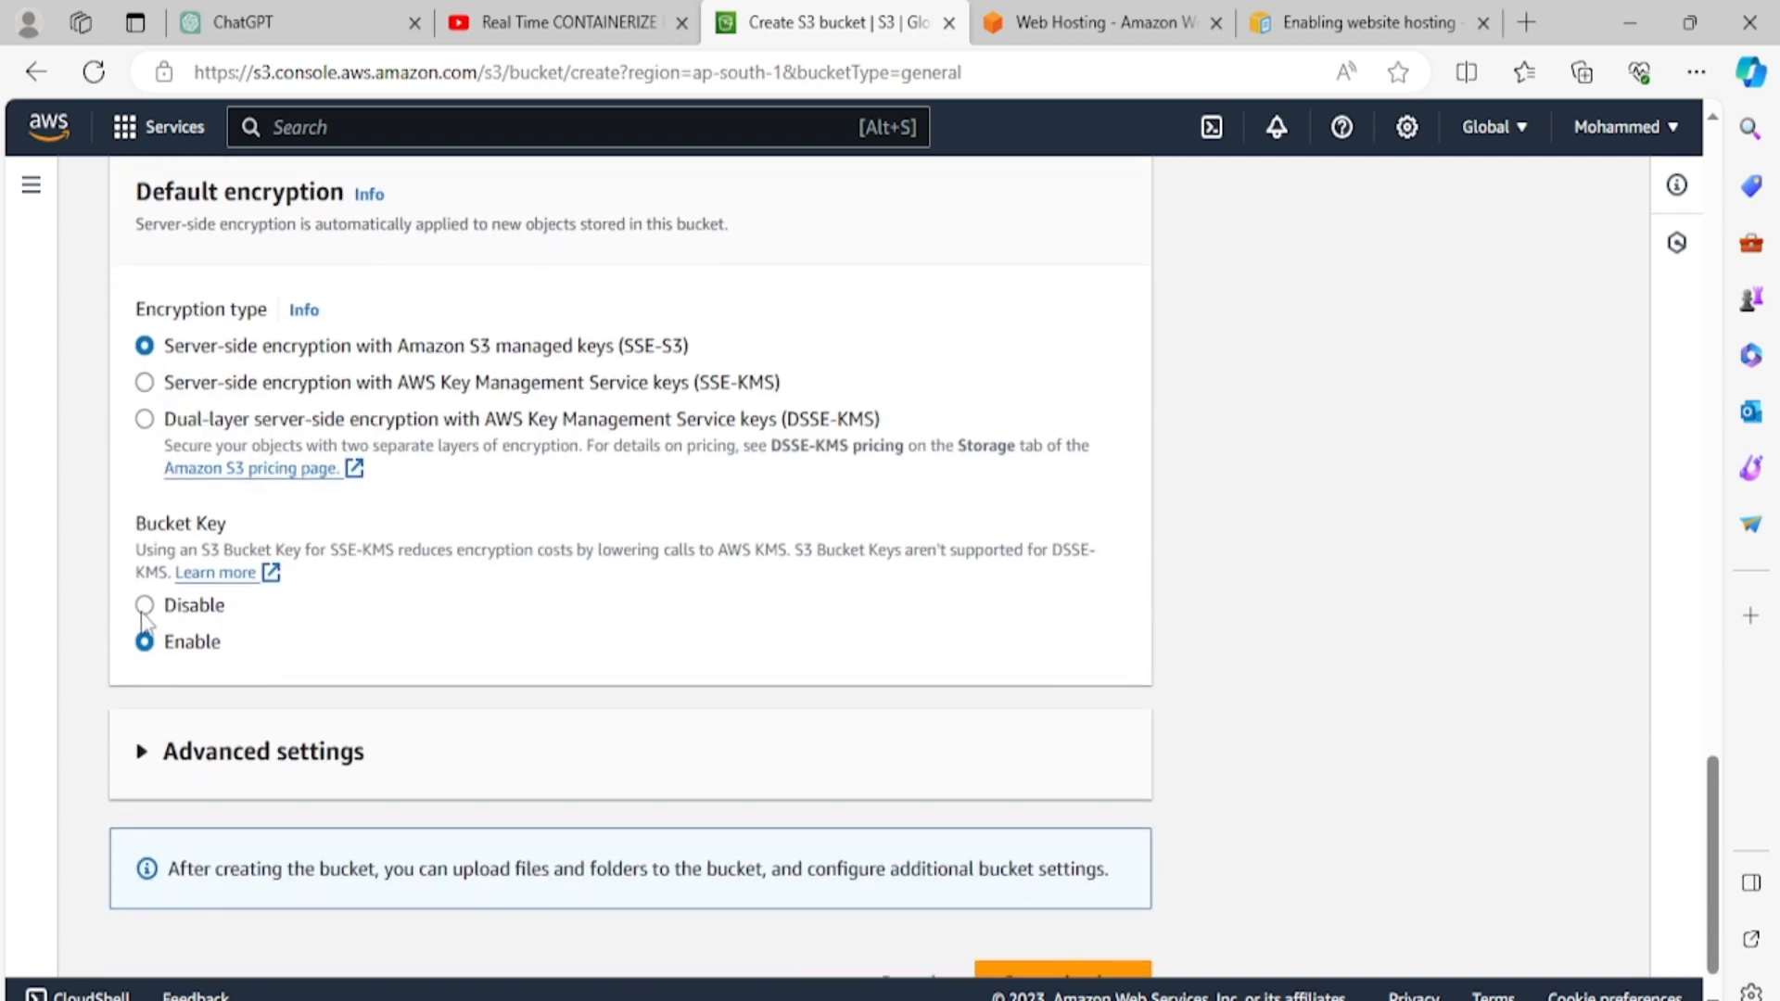
pyautogui.click(144, 607)
pyautogui.scroll(-1, 643, 649)
pyautogui.click(1078, 945)
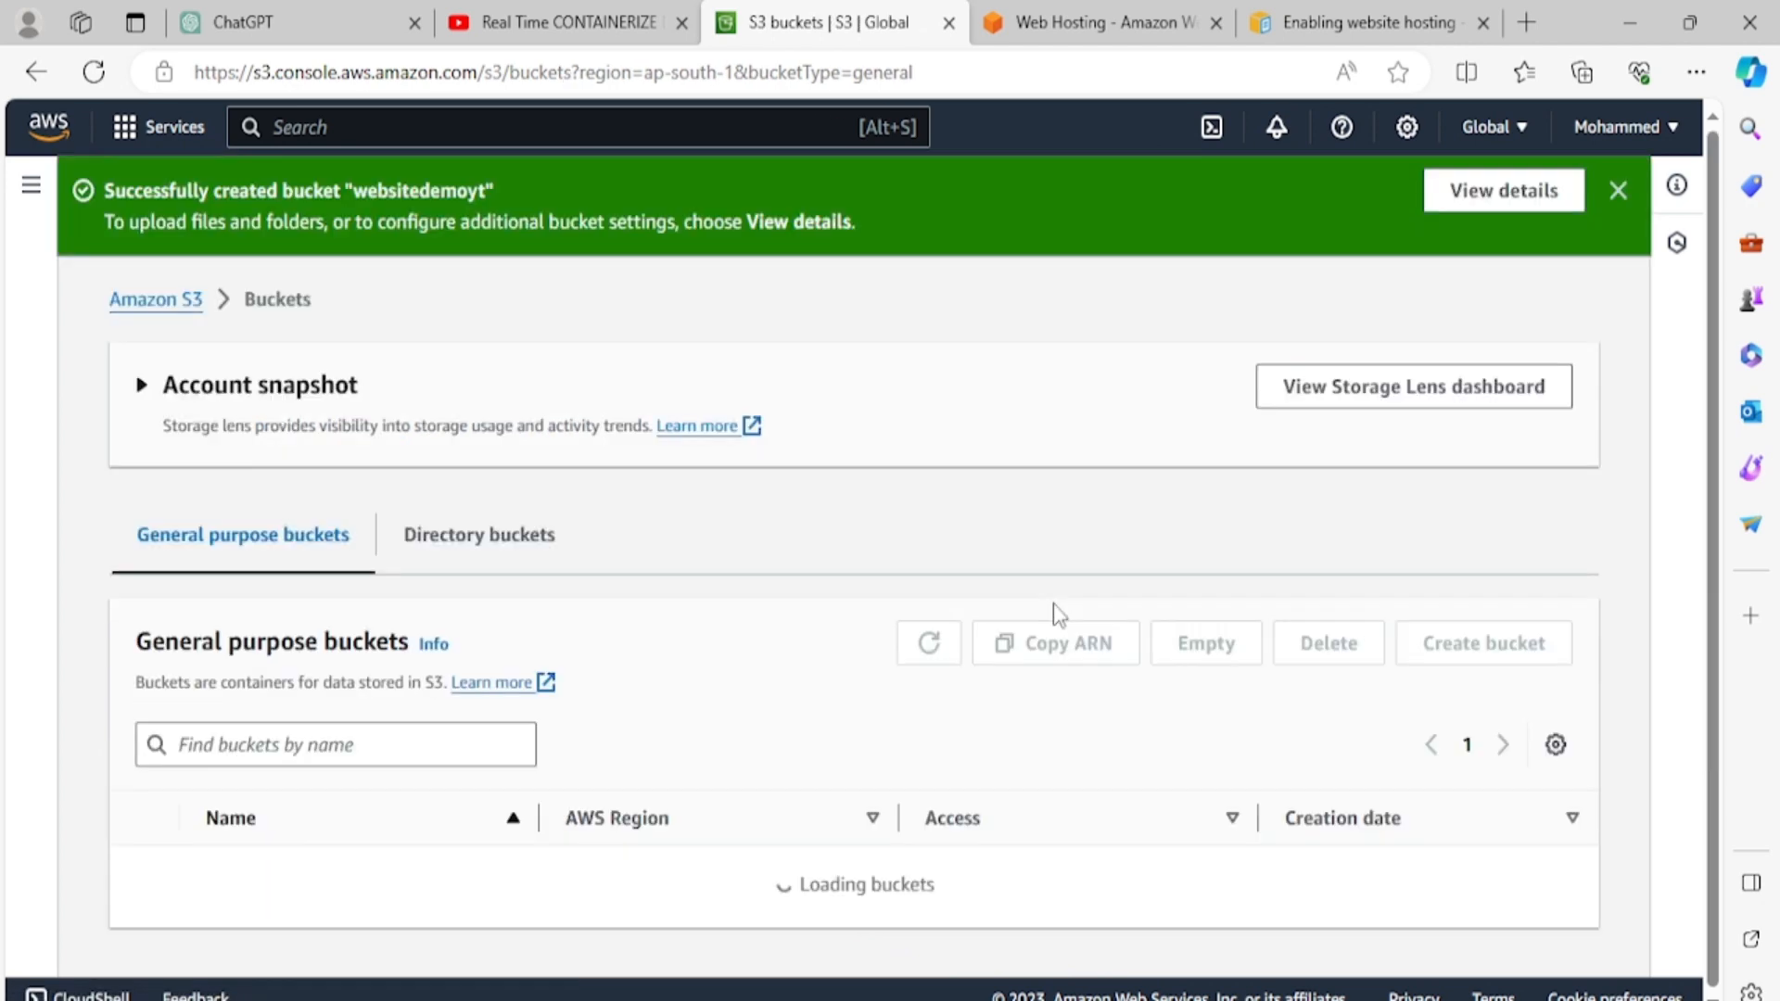
# Step: Open the websitedemoyt bucket from the list of general purpose buckets
pyautogui.scroll(-2, 845, 707)
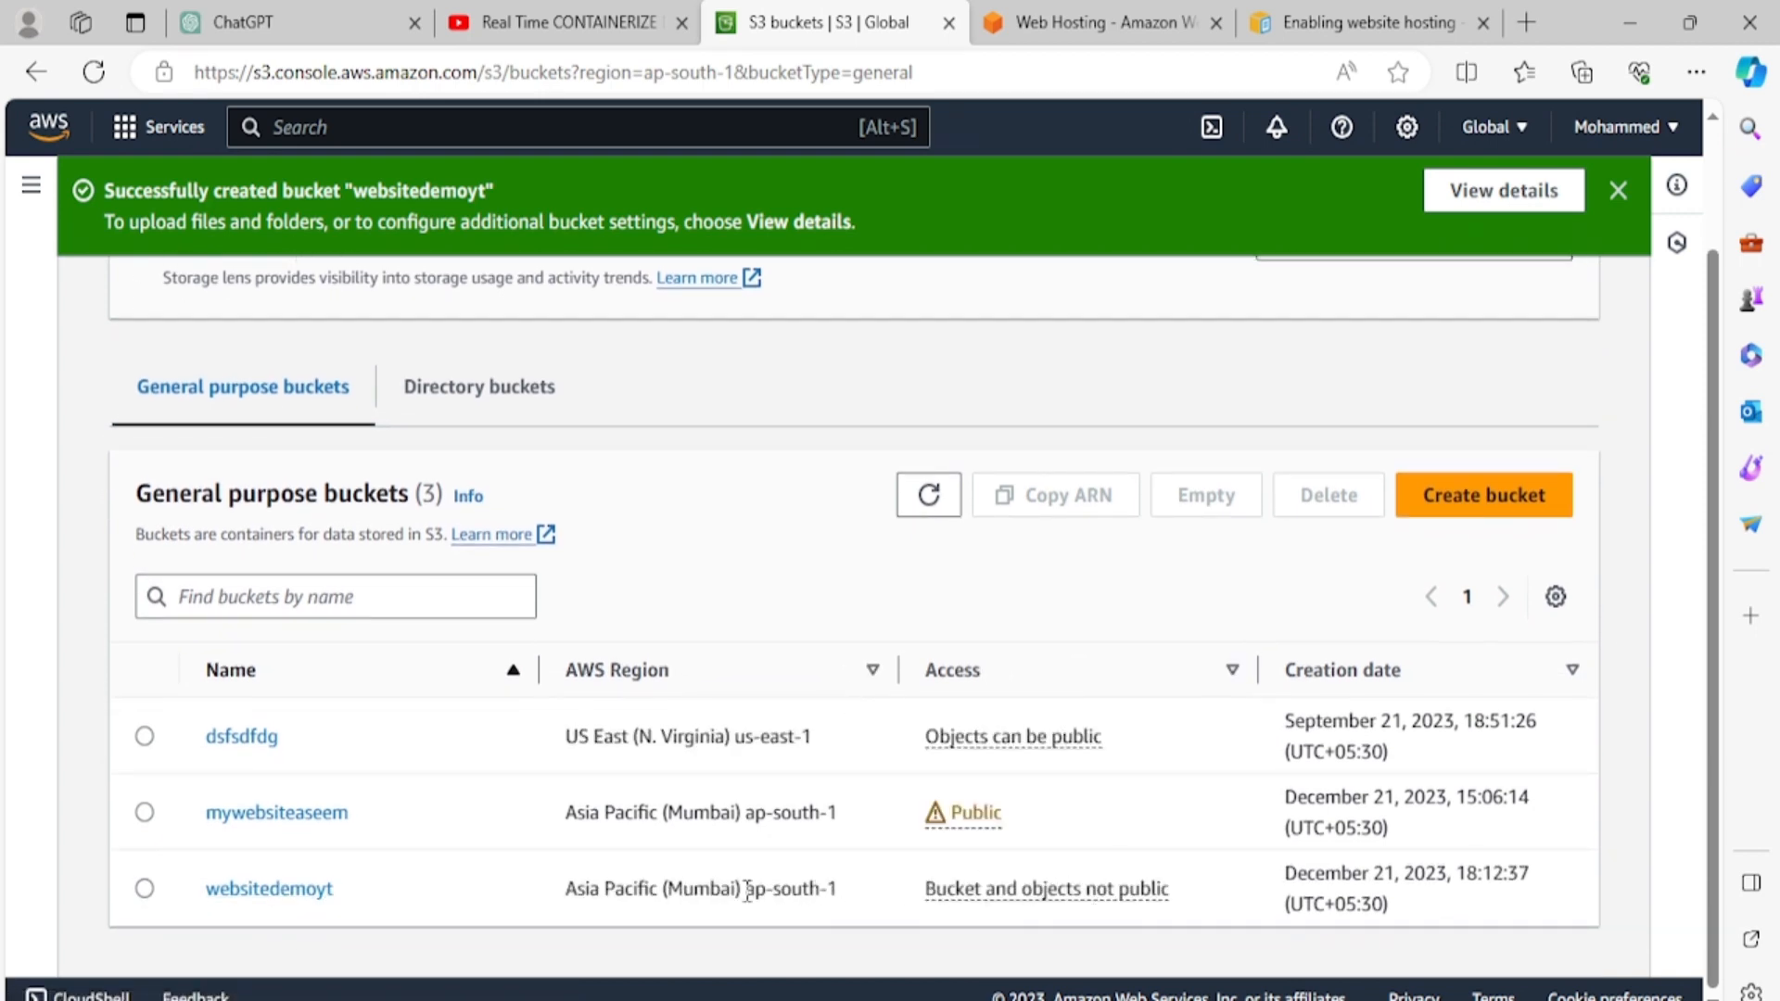
pyautogui.click(239, 892)
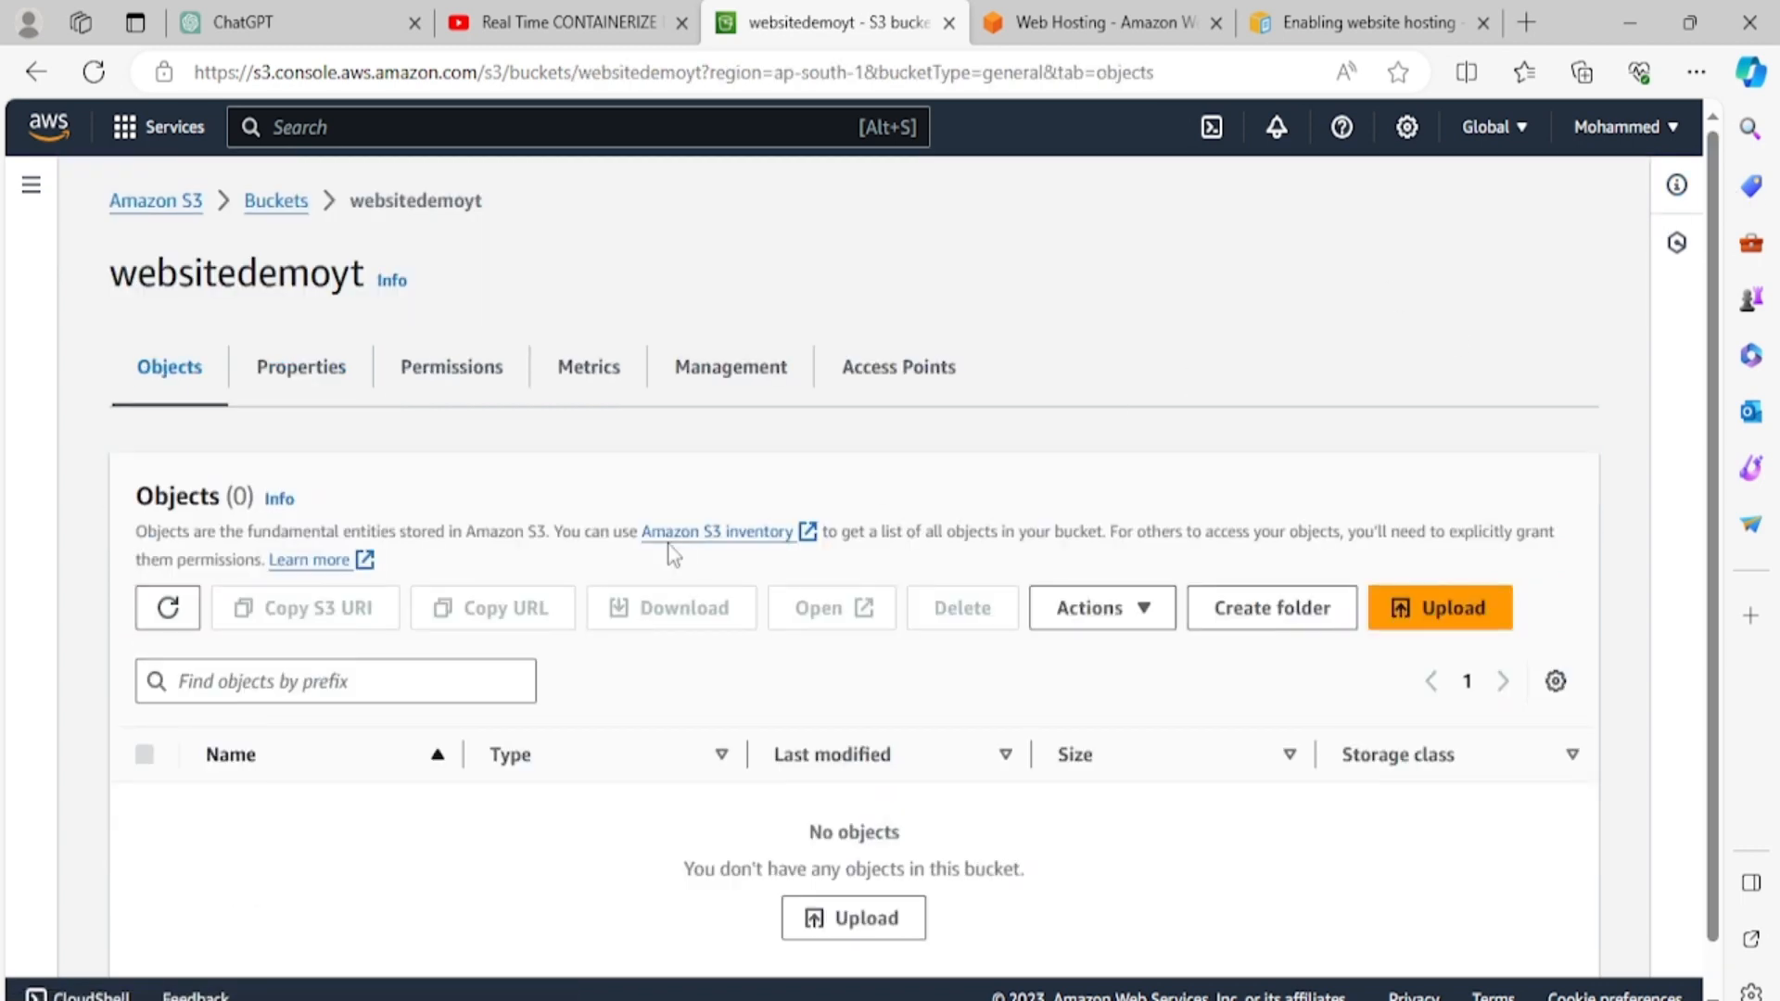
pyautogui.scroll(-1, 668, 556)
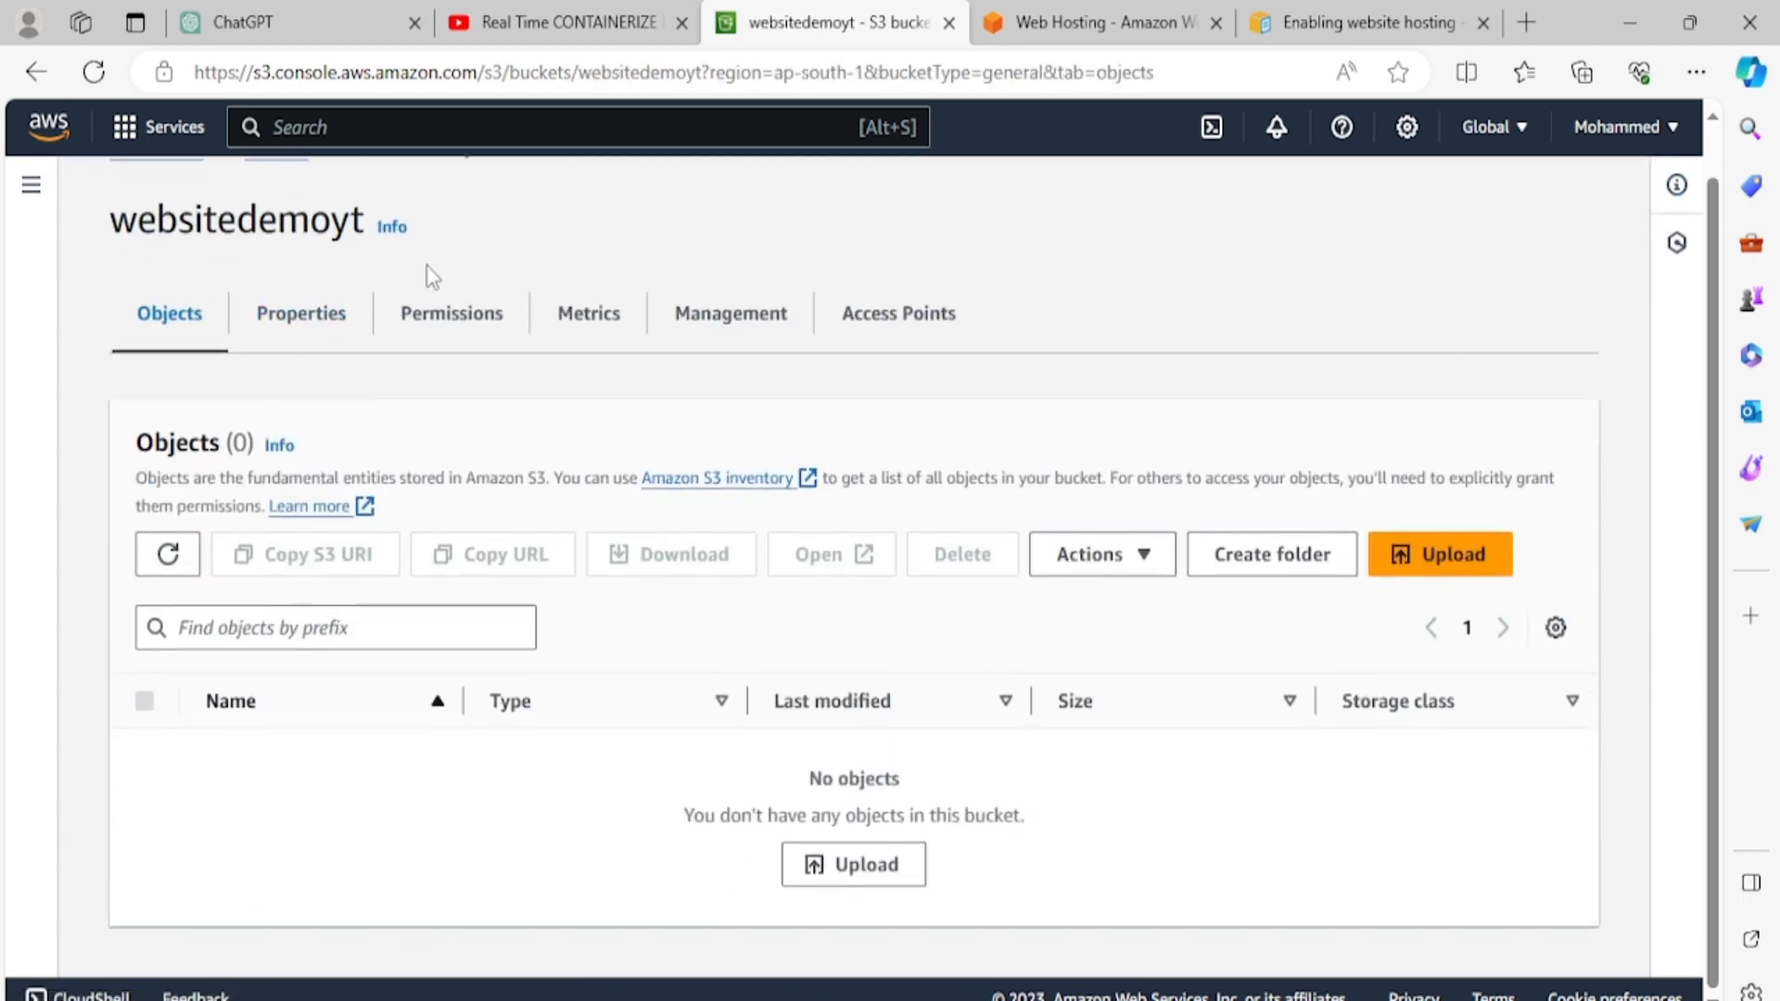
# Step: Open the websitedemoyt bucket's properties and review its sections, from versioning and encryption down to static website hosting
pyautogui.click(306, 328)
pyautogui.scroll(-10, 465, 596)
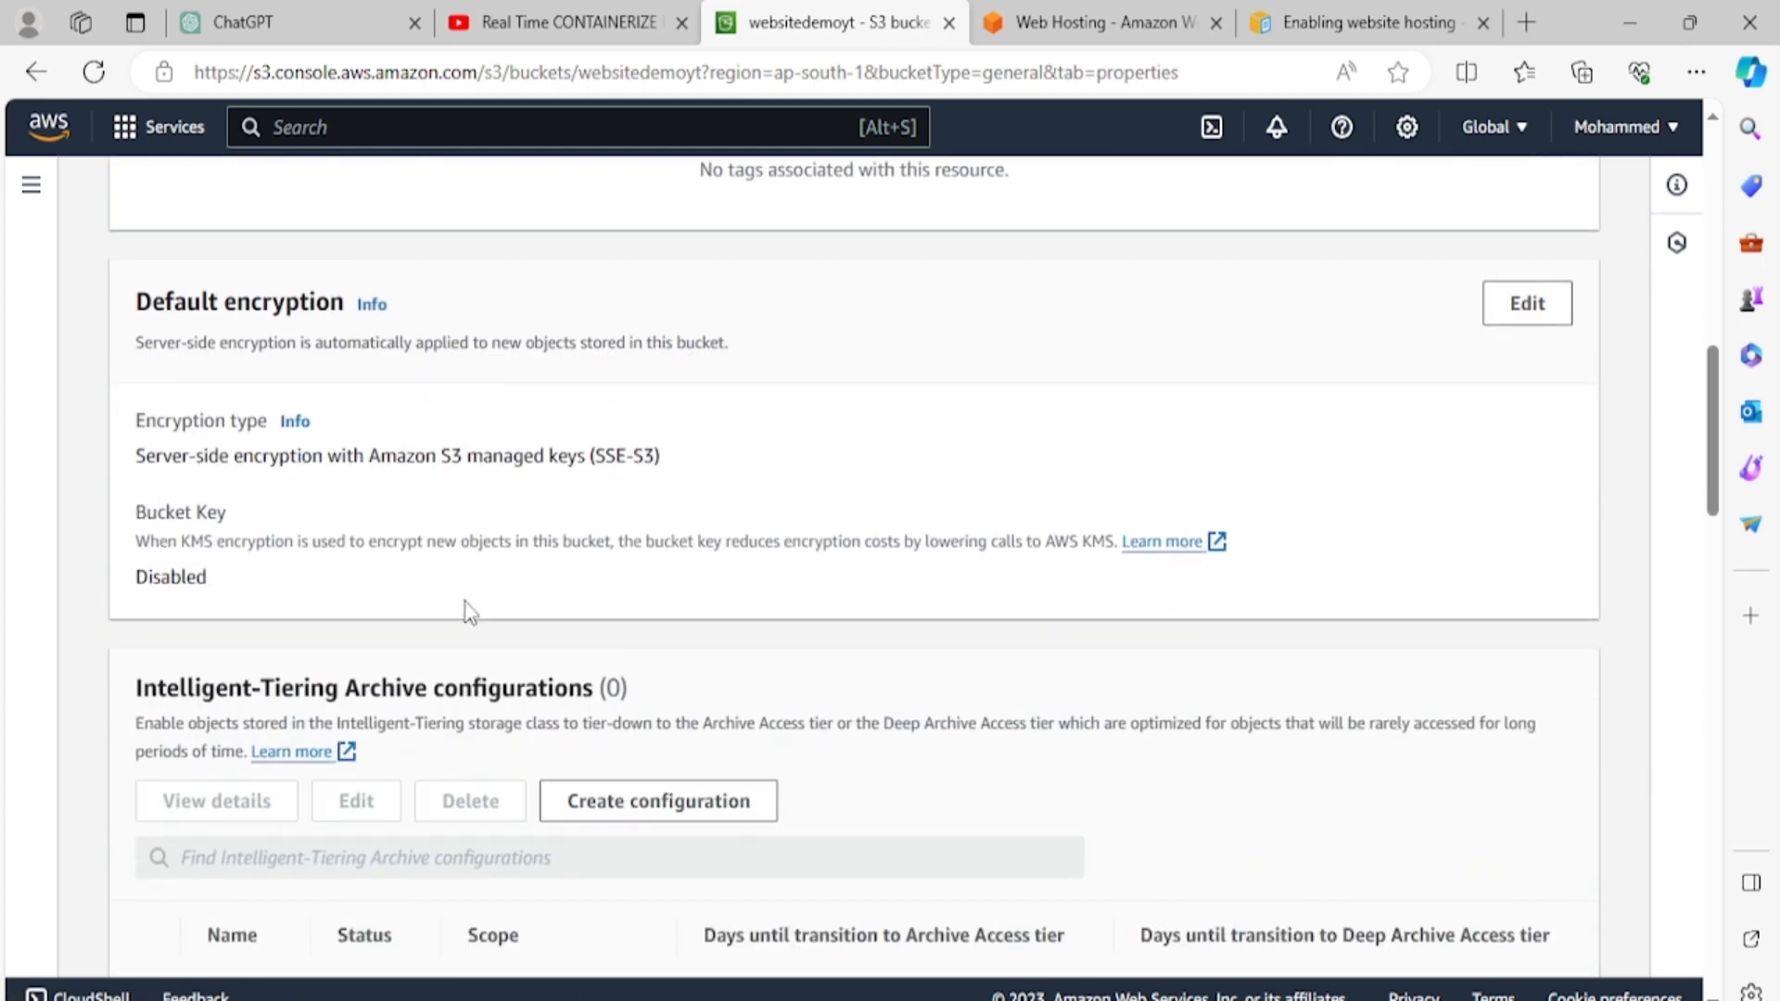
pyautogui.scroll(6, 469, 610)
pyautogui.scroll(3, 406, 569)
pyautogui.scroll(-5, 258, 521)
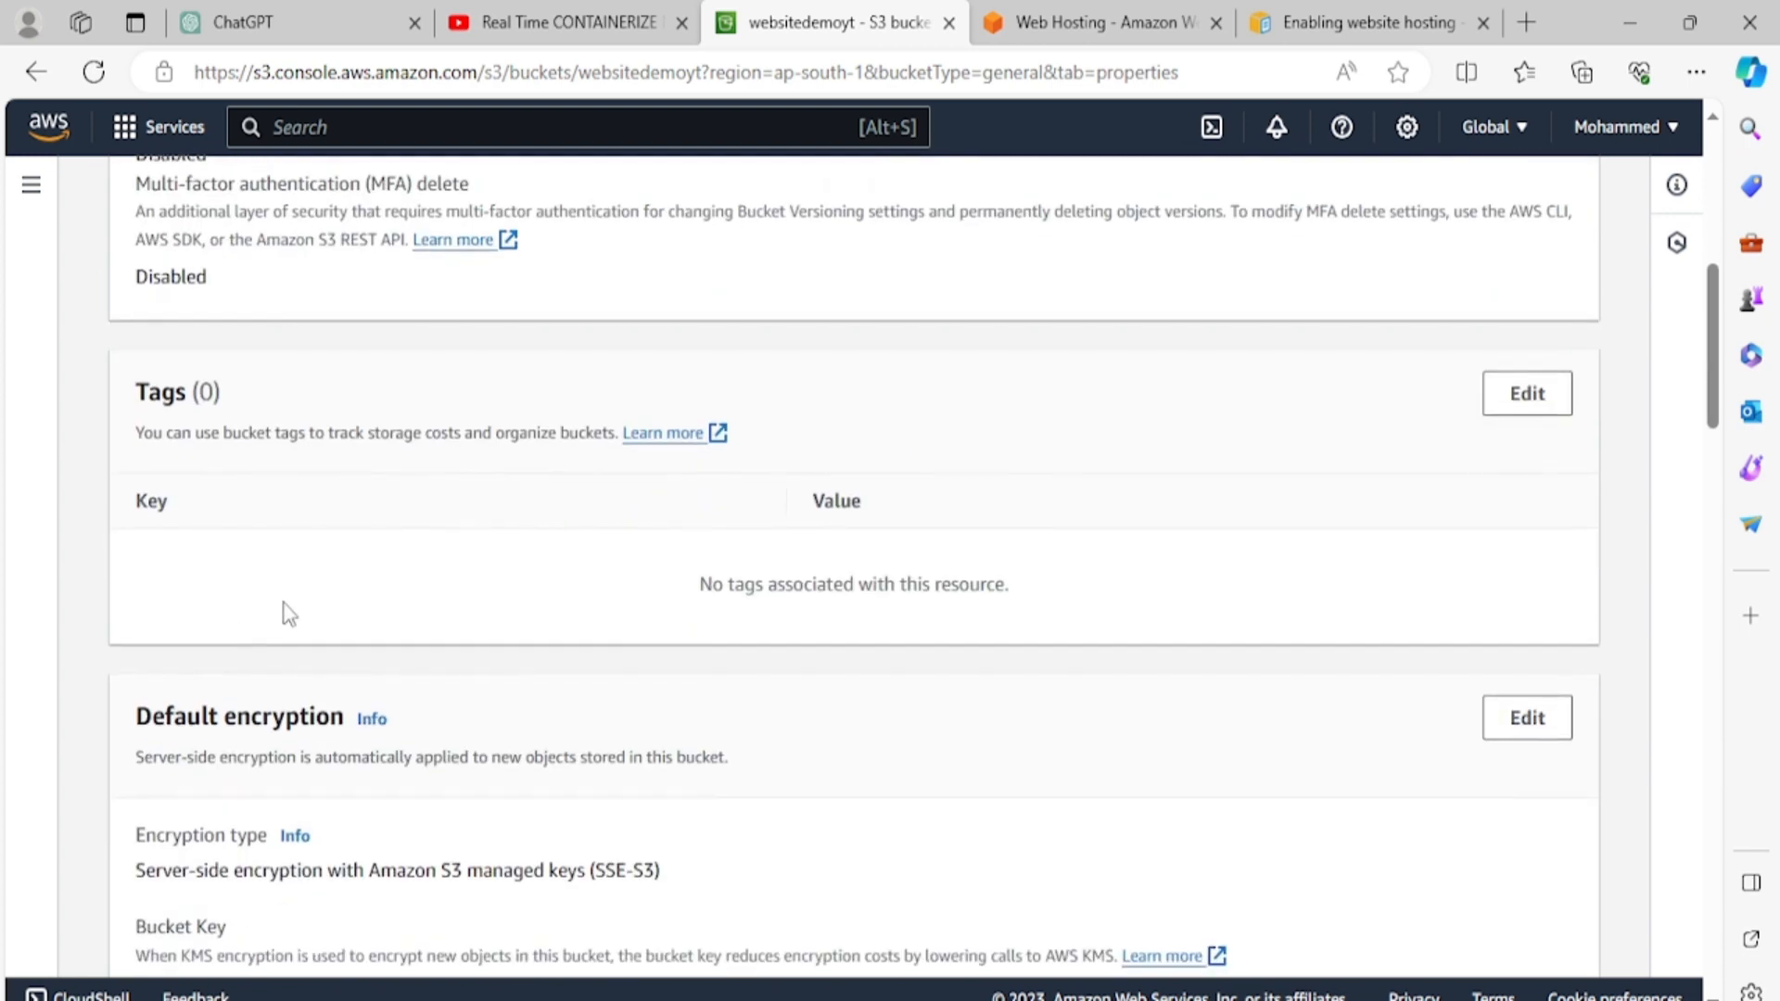
pyautogui.scroll(-6, 584, 582)
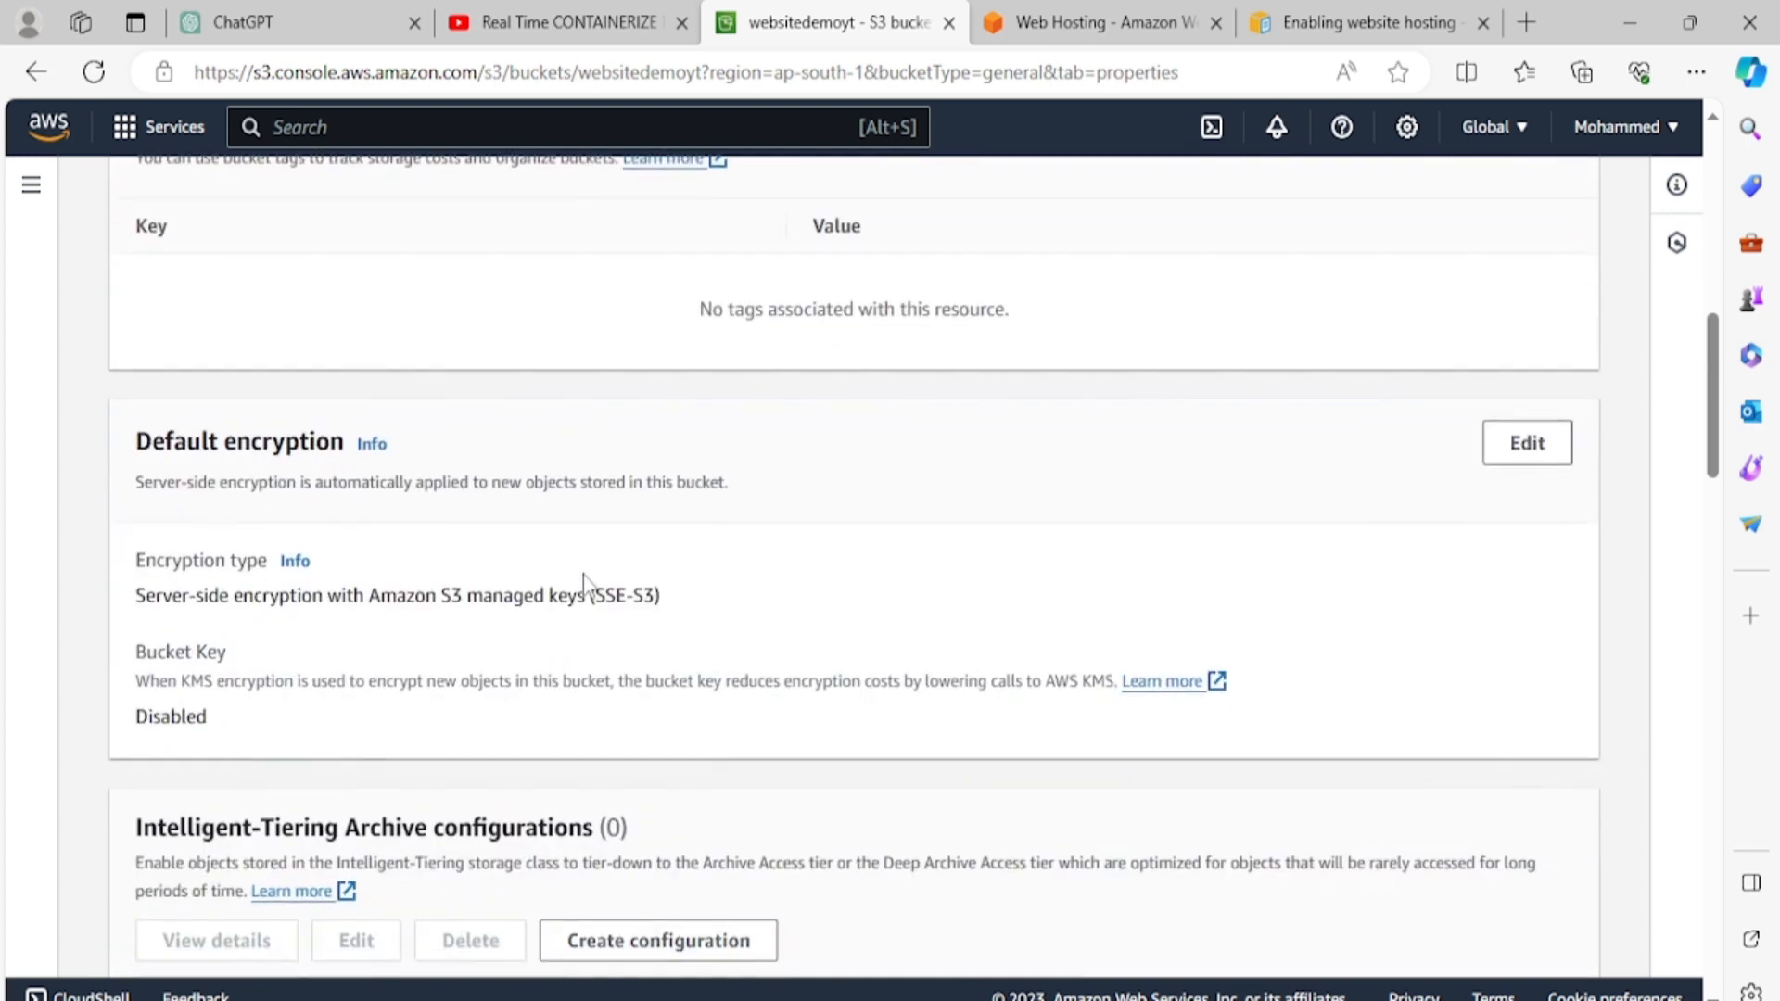
pyautogui.scroll(-5, 493, 620)
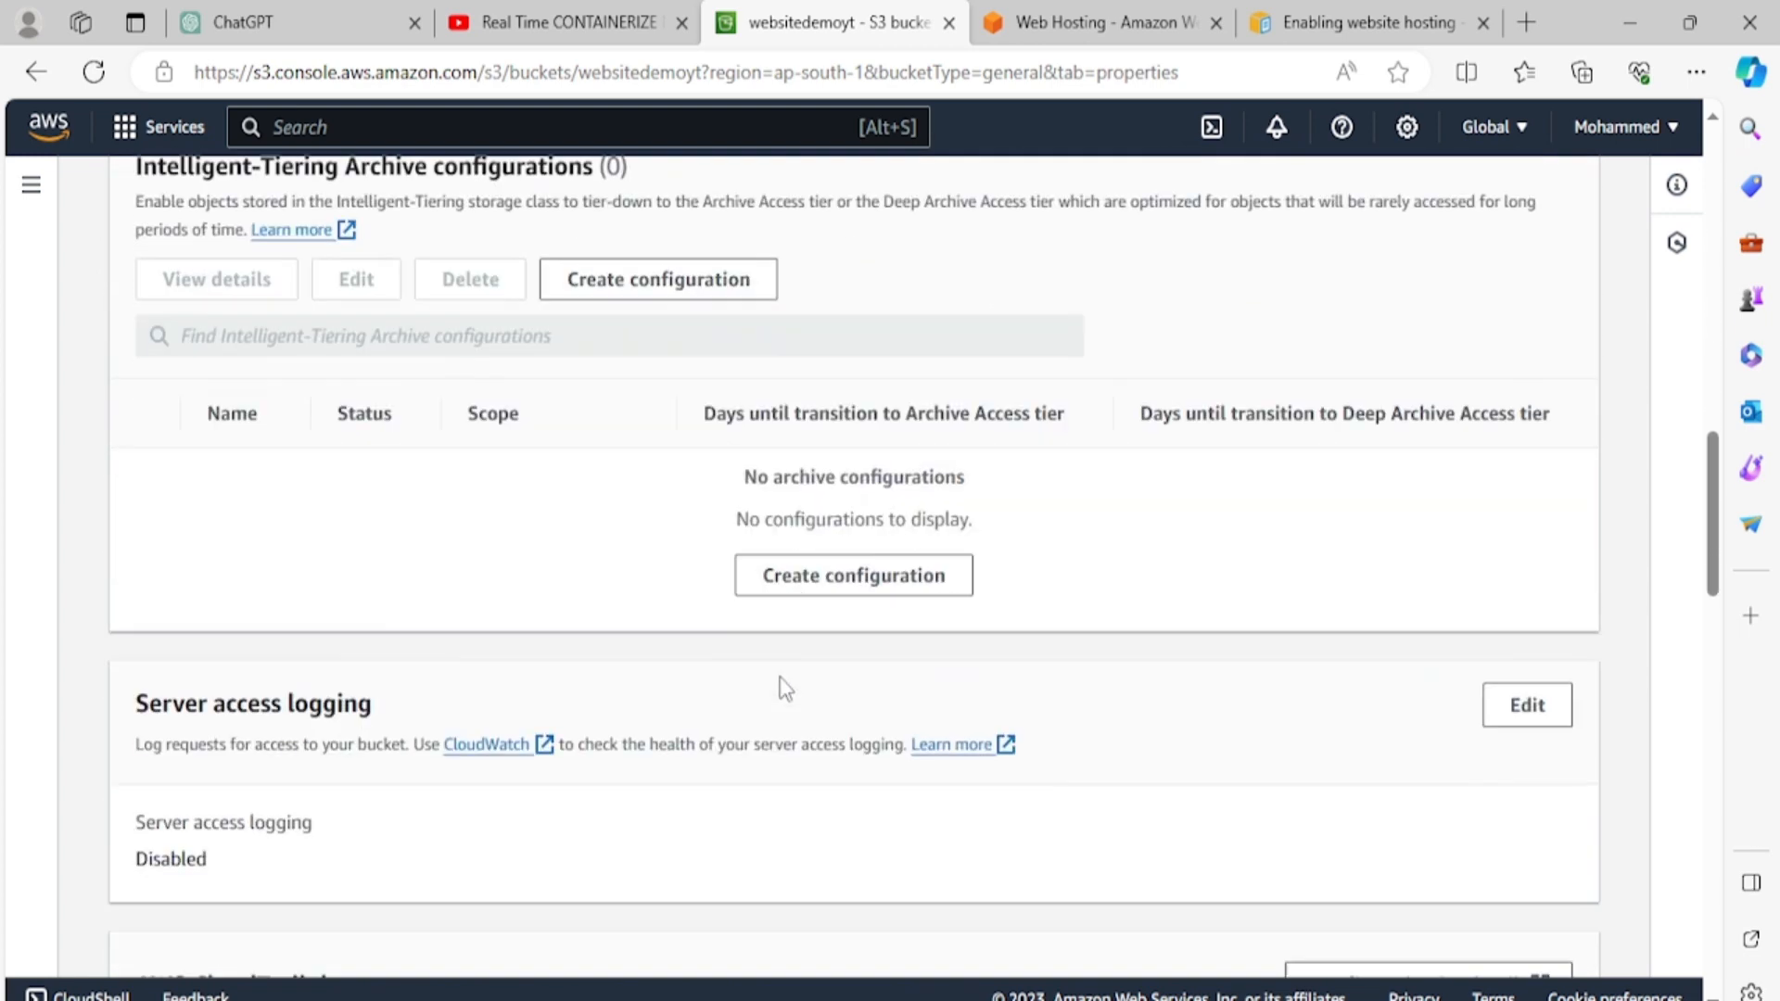
pyautogui.scroll(-7, 447, 660)
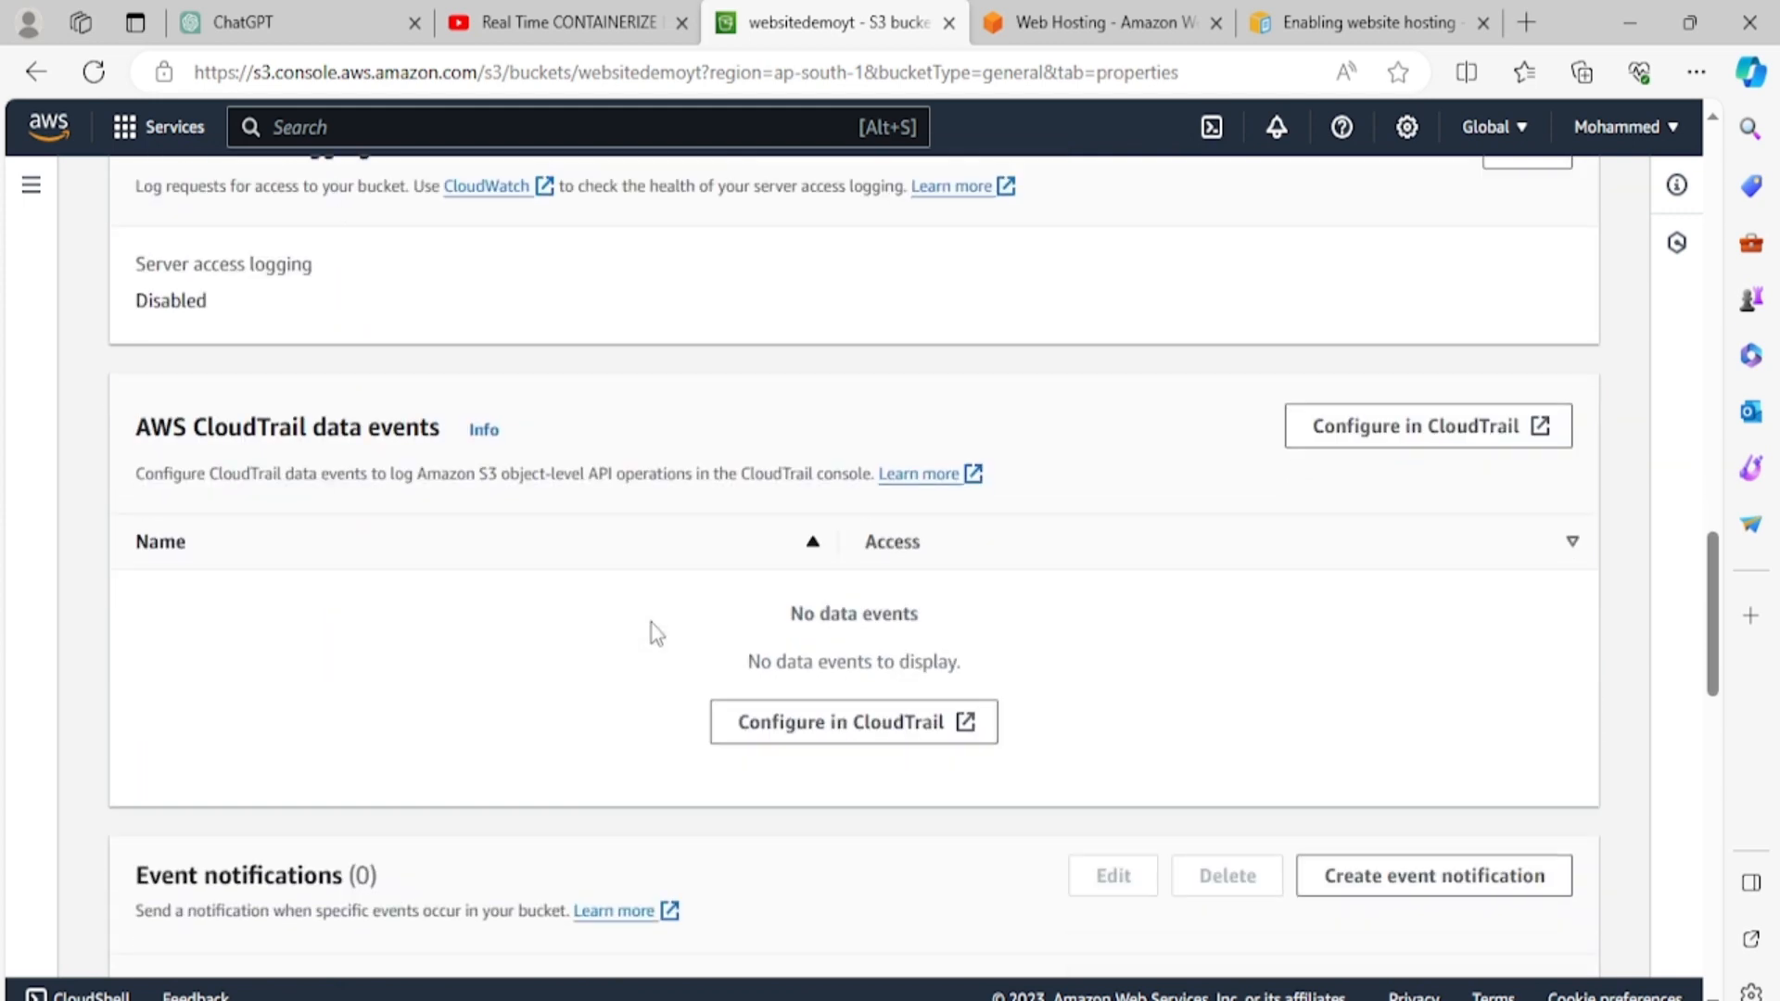
pyautogui.scroll(-10, 190, 602)
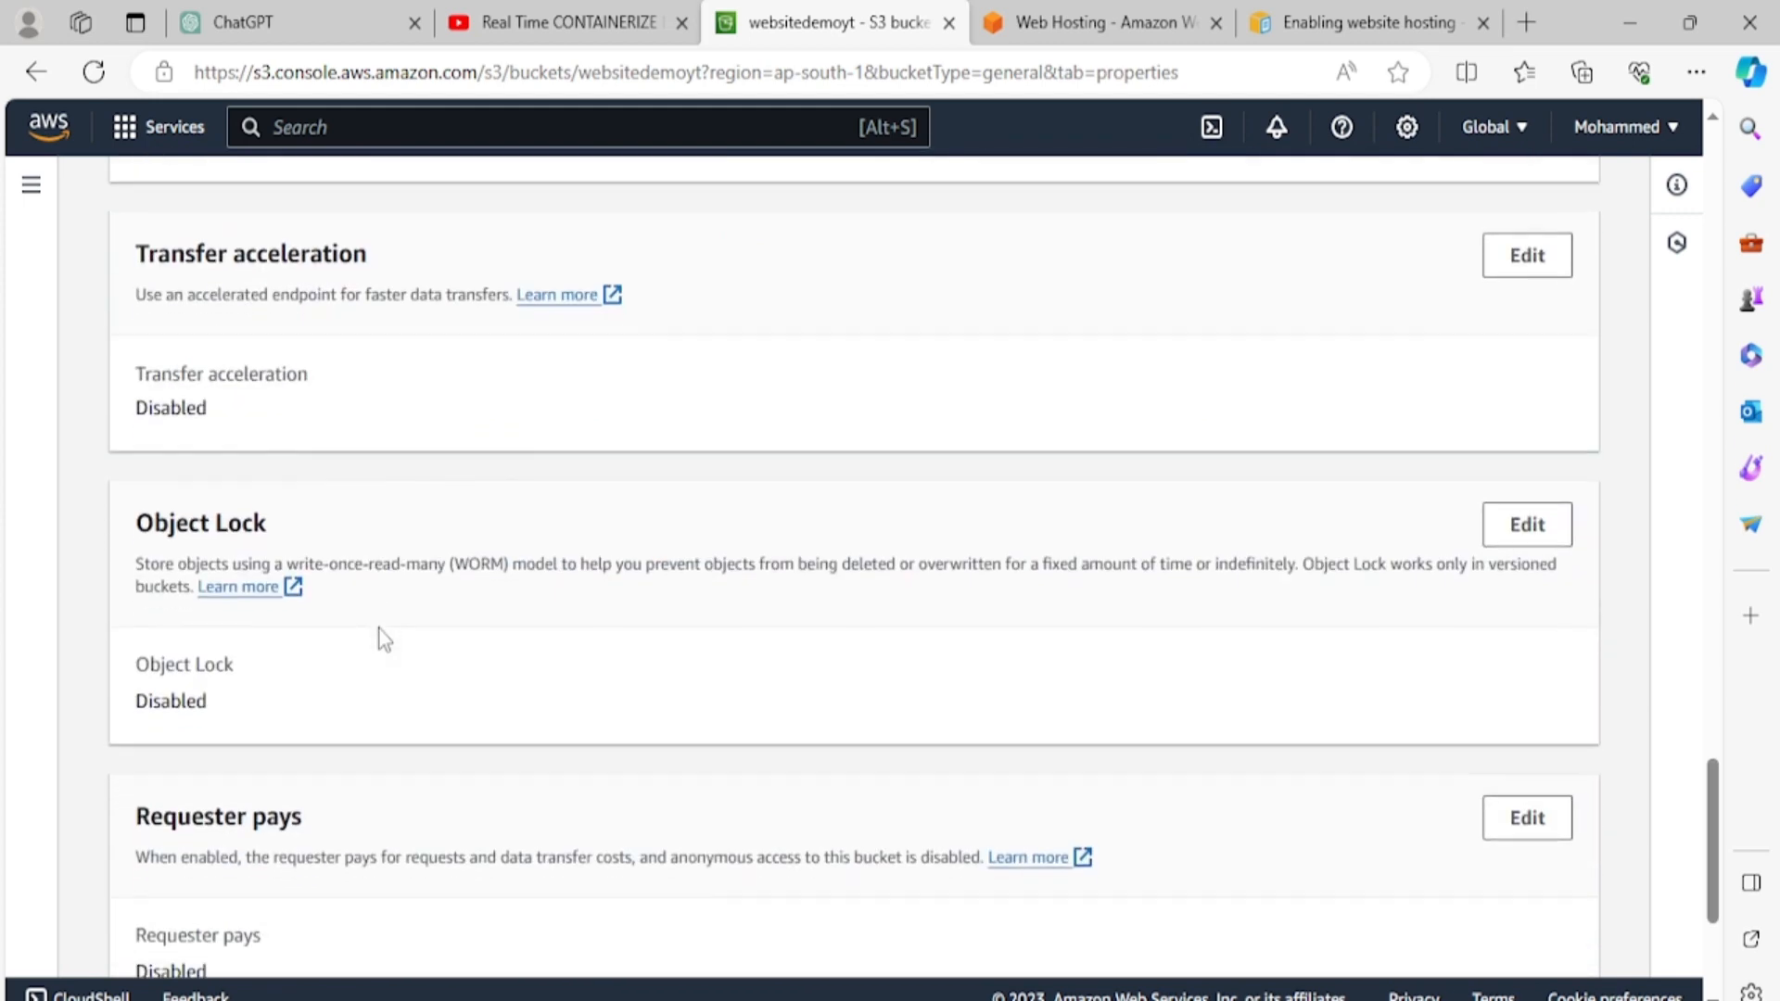
pyautogui.scroll(-2, 326, 619)
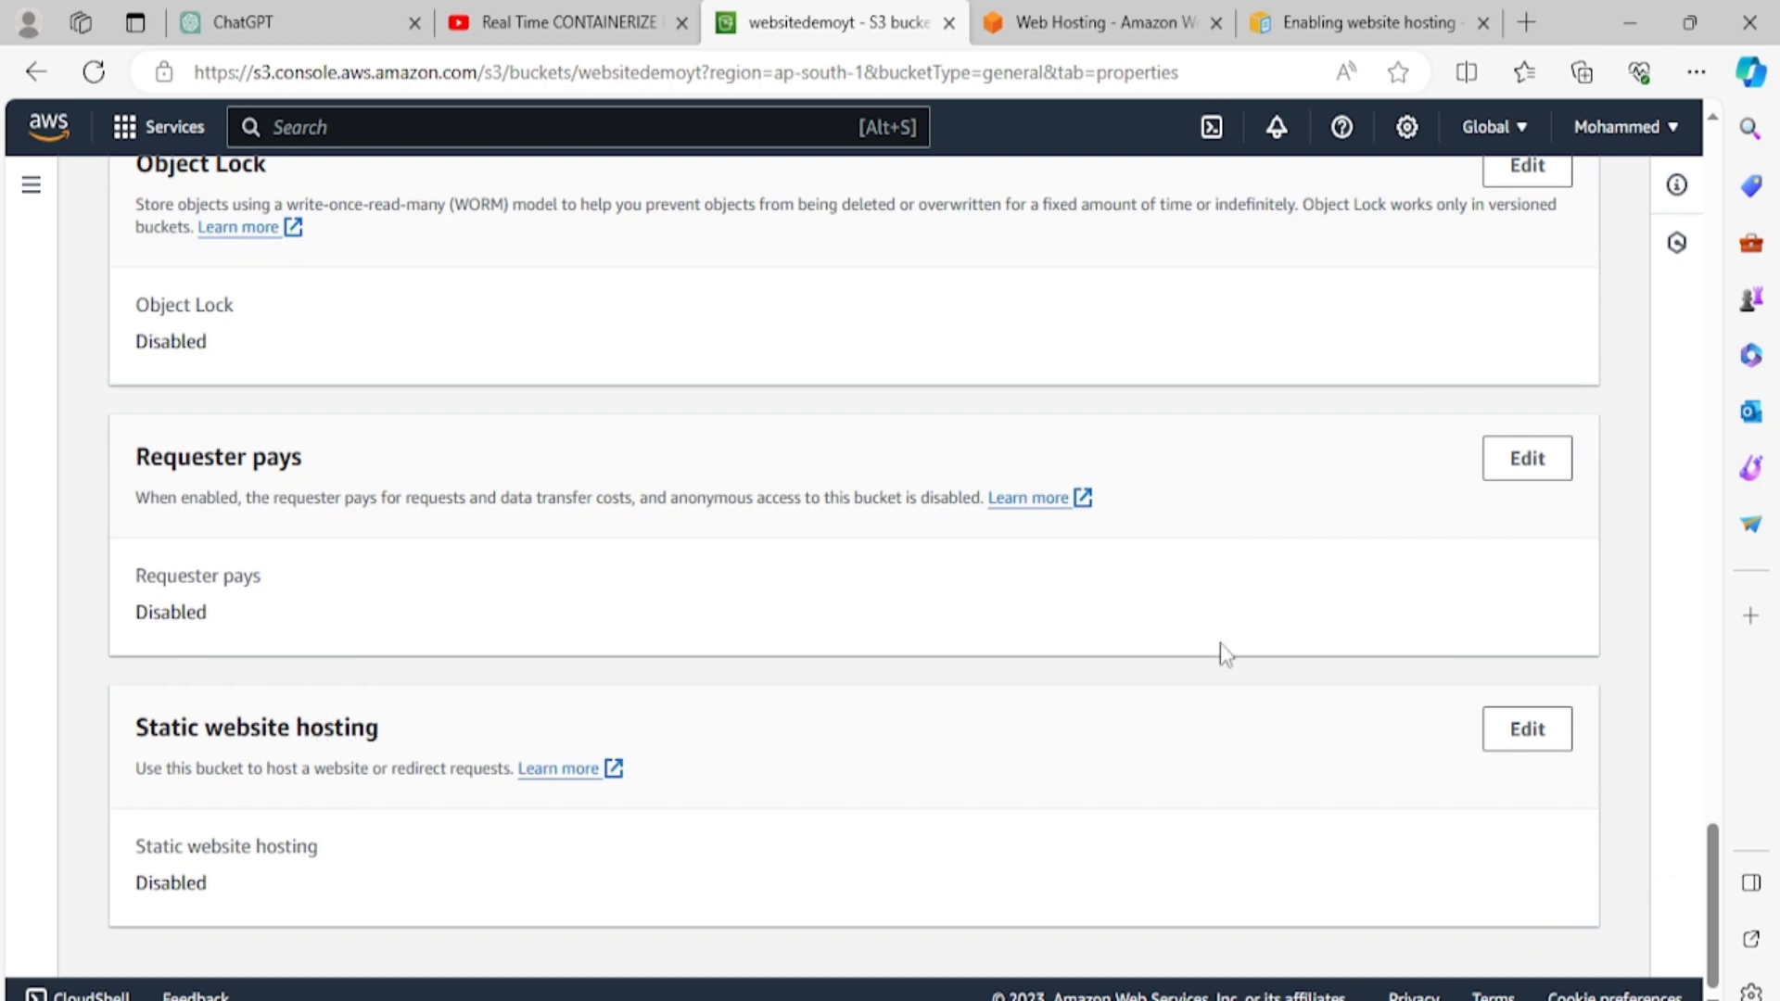
pyautogui.scroll(6, 1226, 654)
pyautogui.scroll(-5, 1233, 694)
pyautogui.scroll(10, 1233, 709)
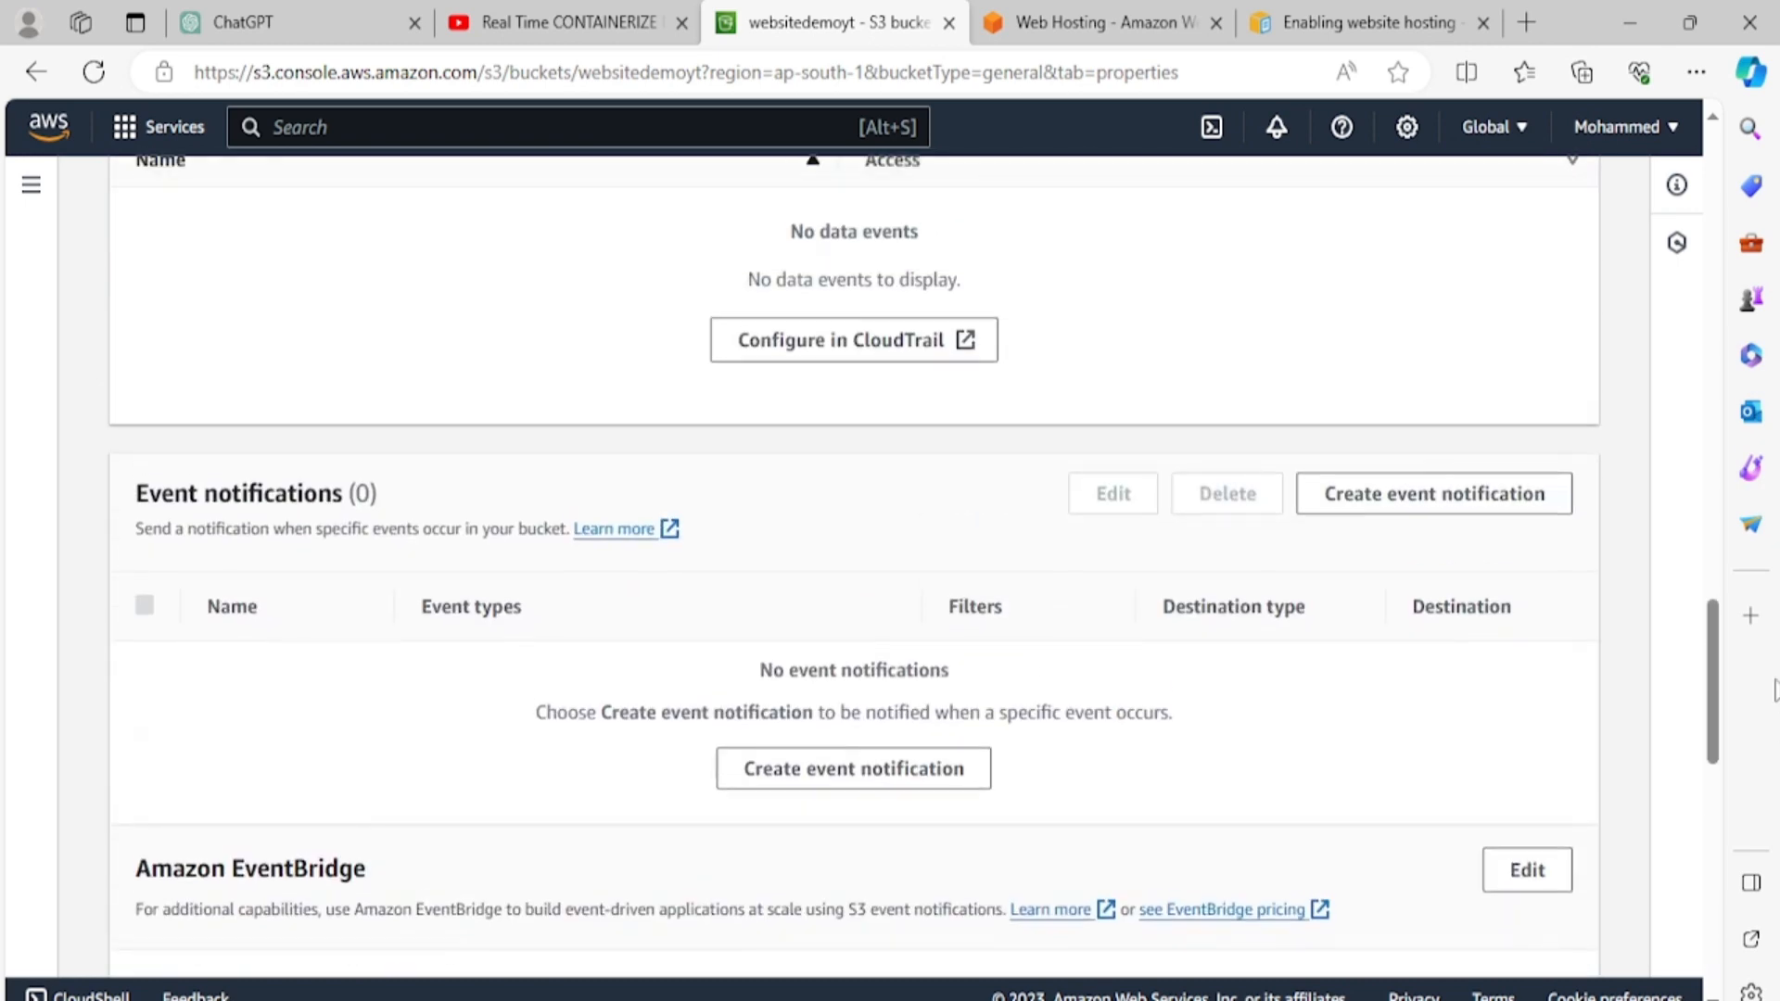
pyautogui.moveTo(1715, 666); pyautogui.dragTo(1778, 153)
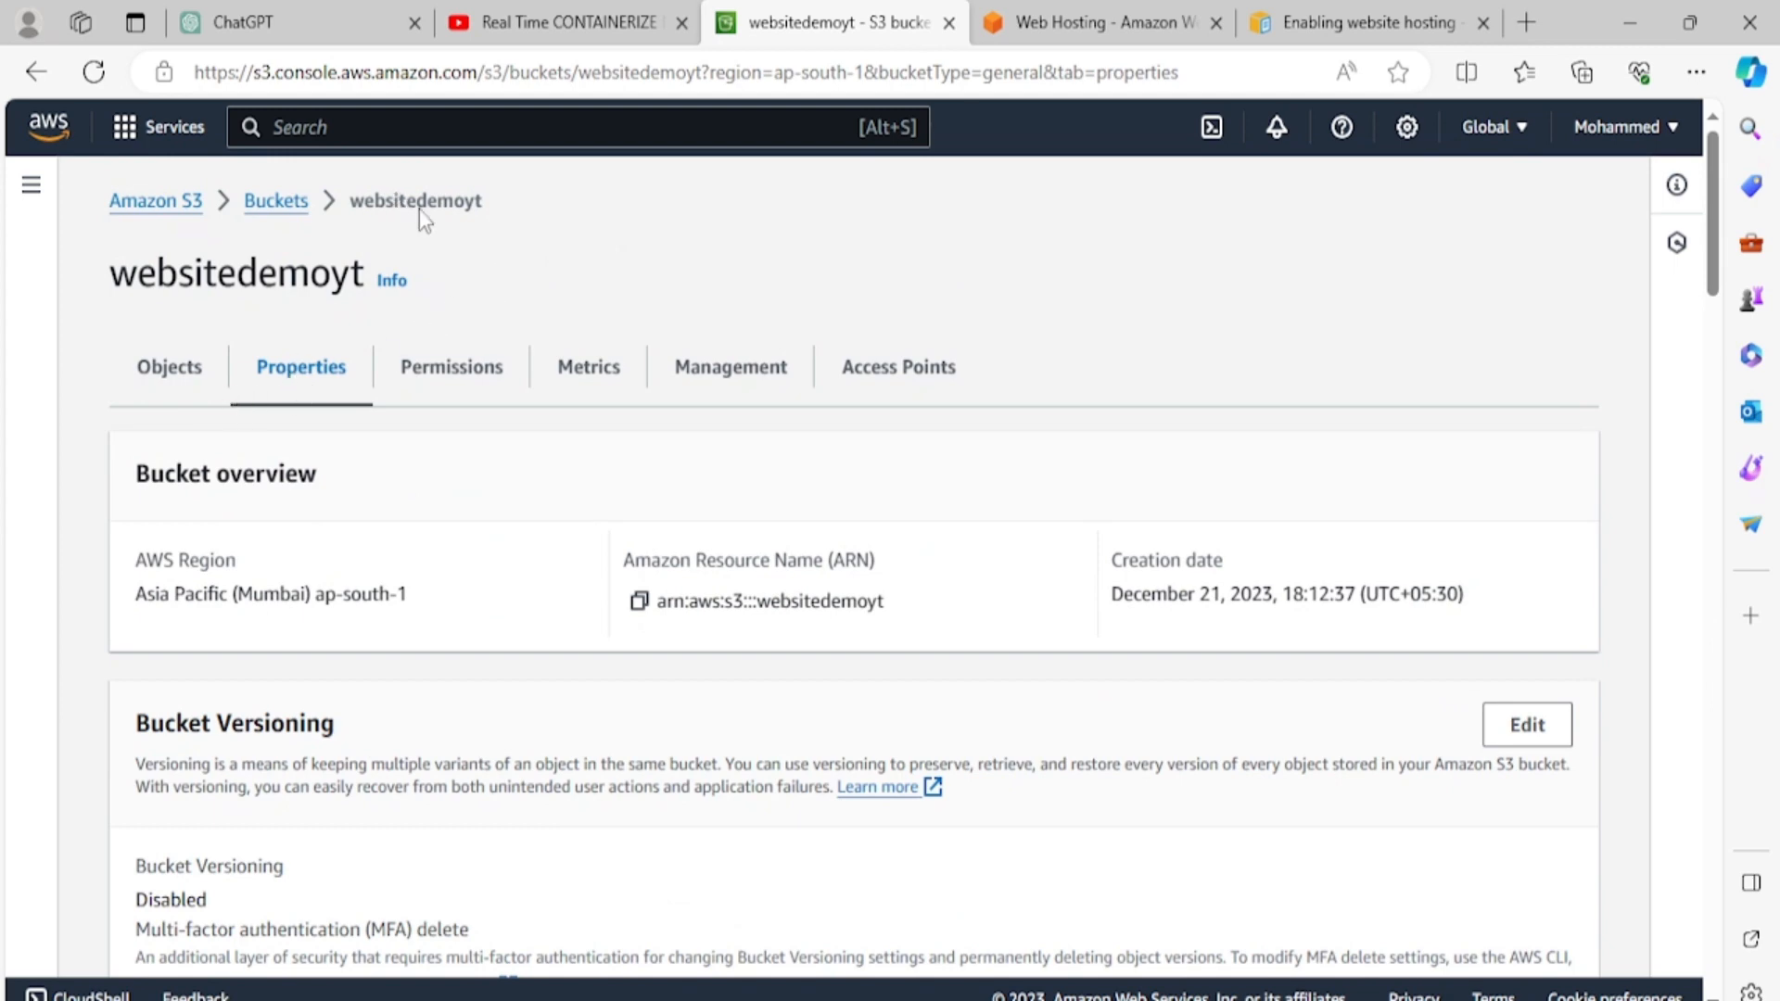
# Step: Edit the bucket's static website hosting settings and enable static website hosting
pyautogui.moveTo(1713, 269); pyautogui.dragTo(1702, 964)
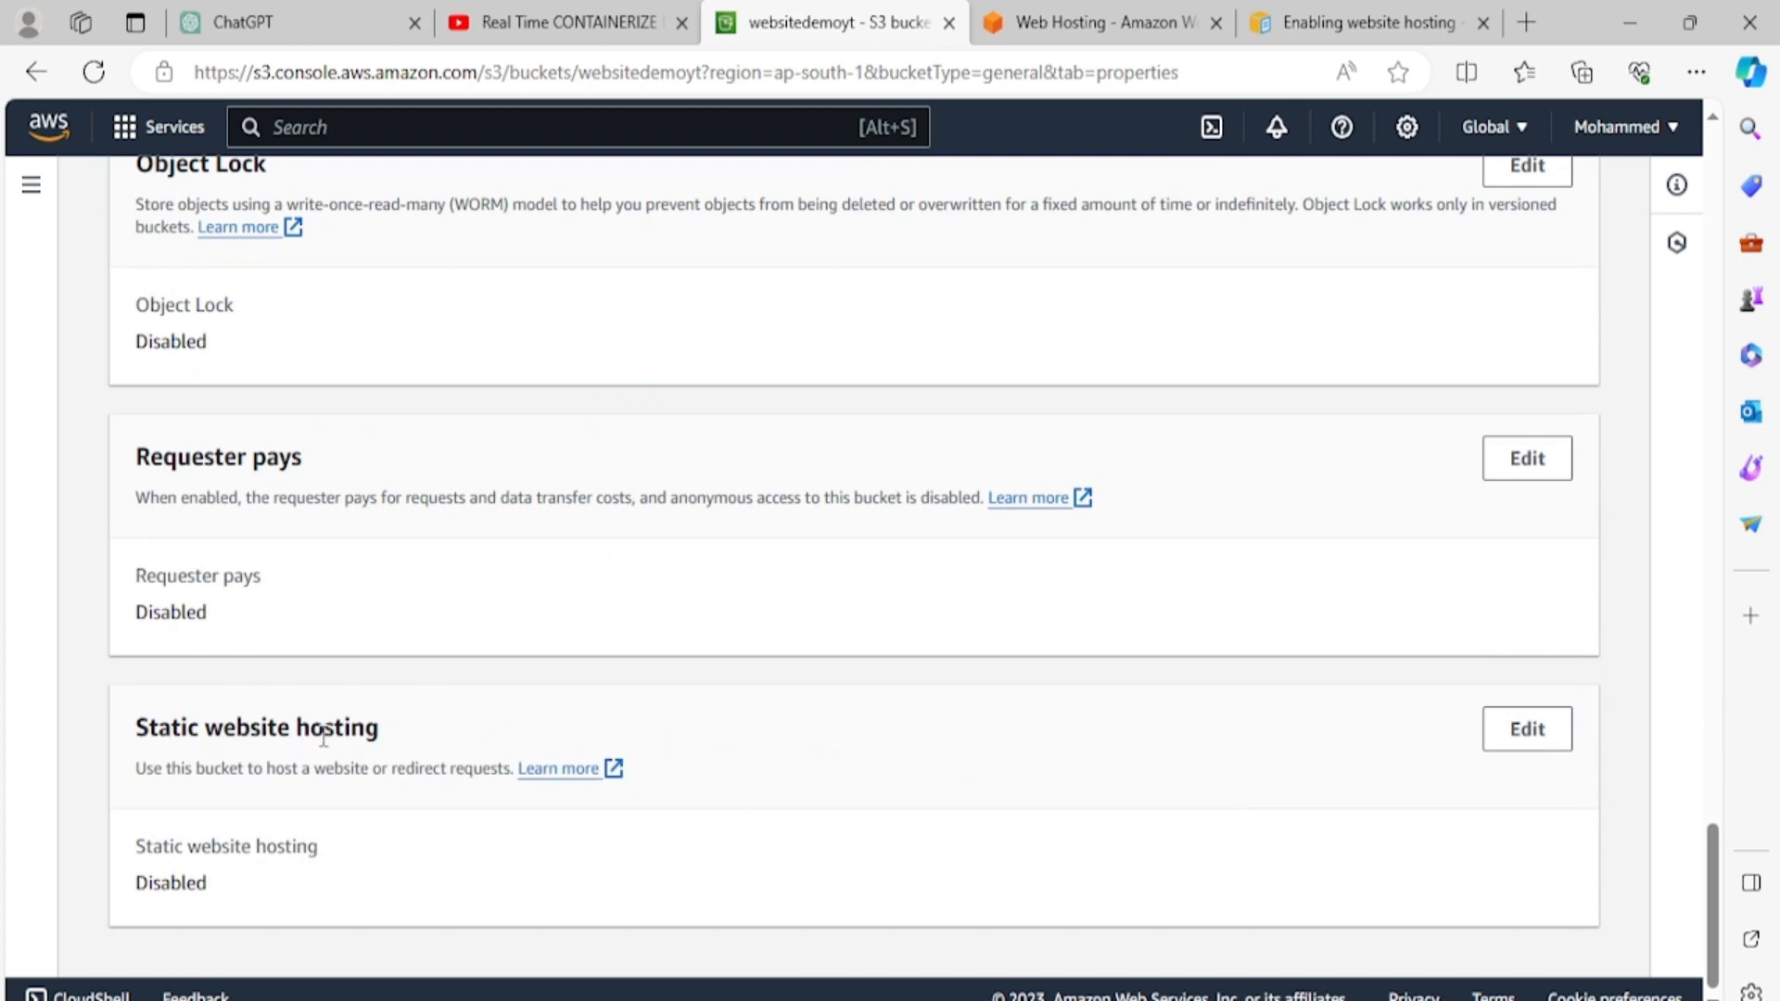
pyautogui.click(1555, 738)
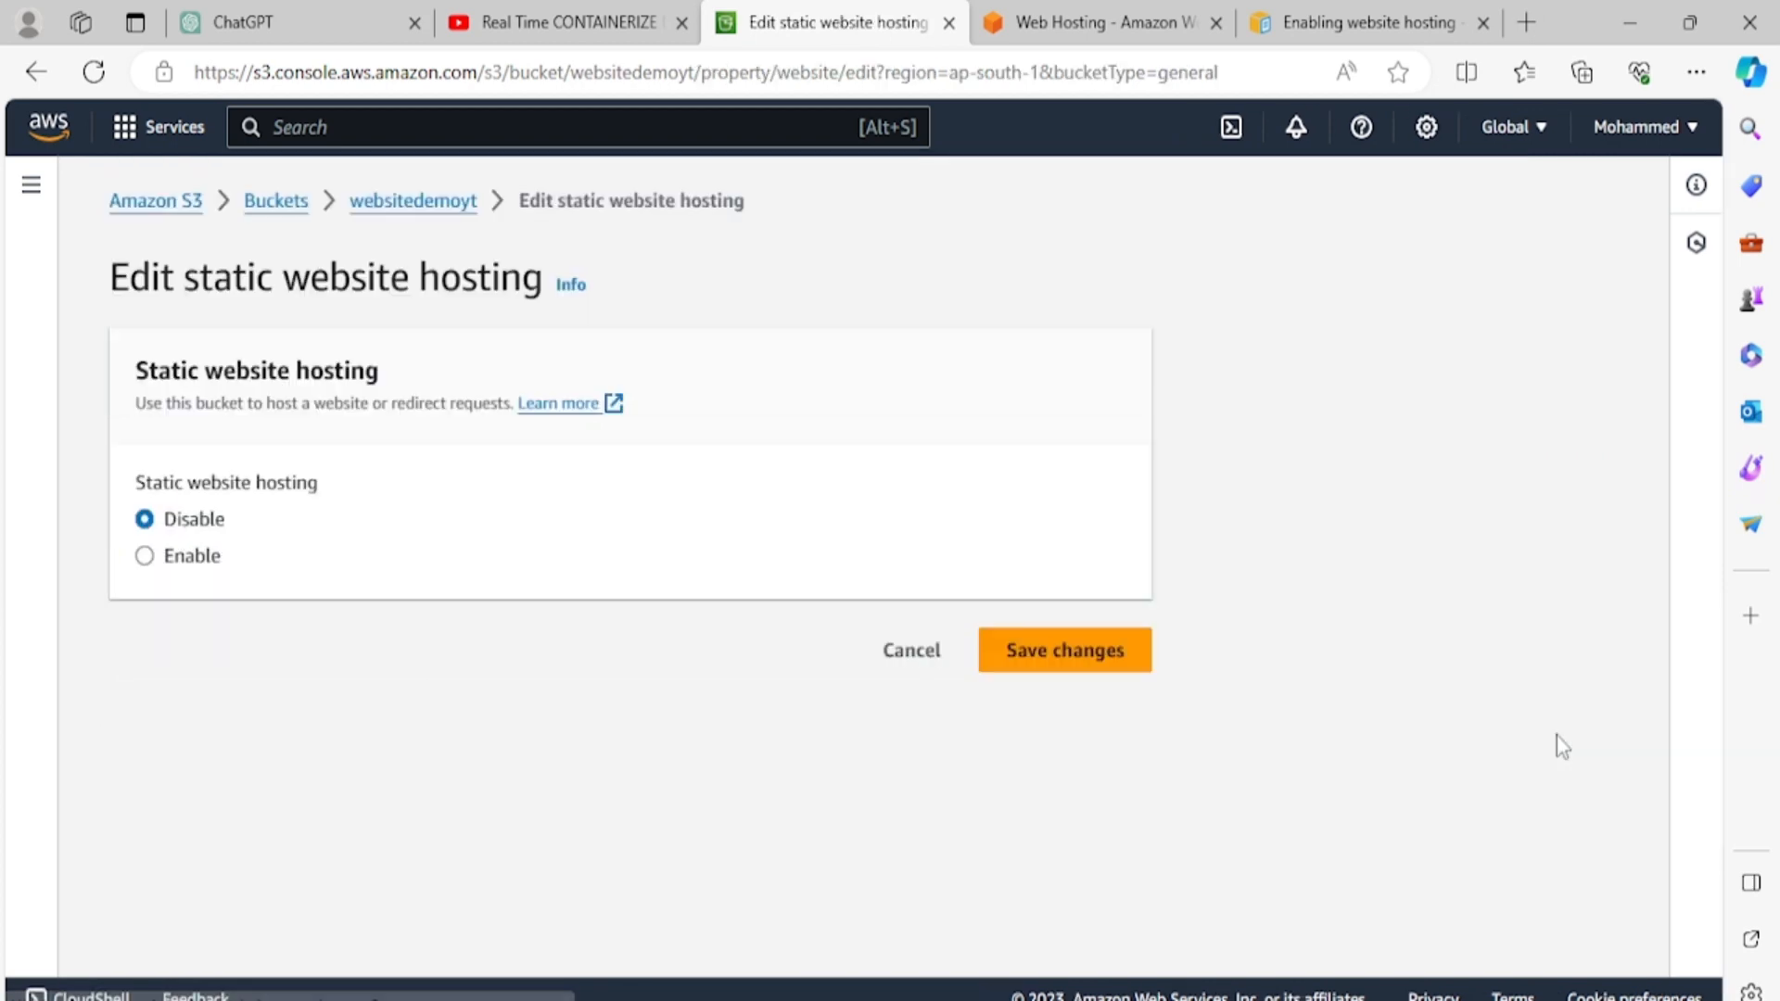
pyautogui.click(150, 562)
pyautogui.scroll(-1, 508, 588)
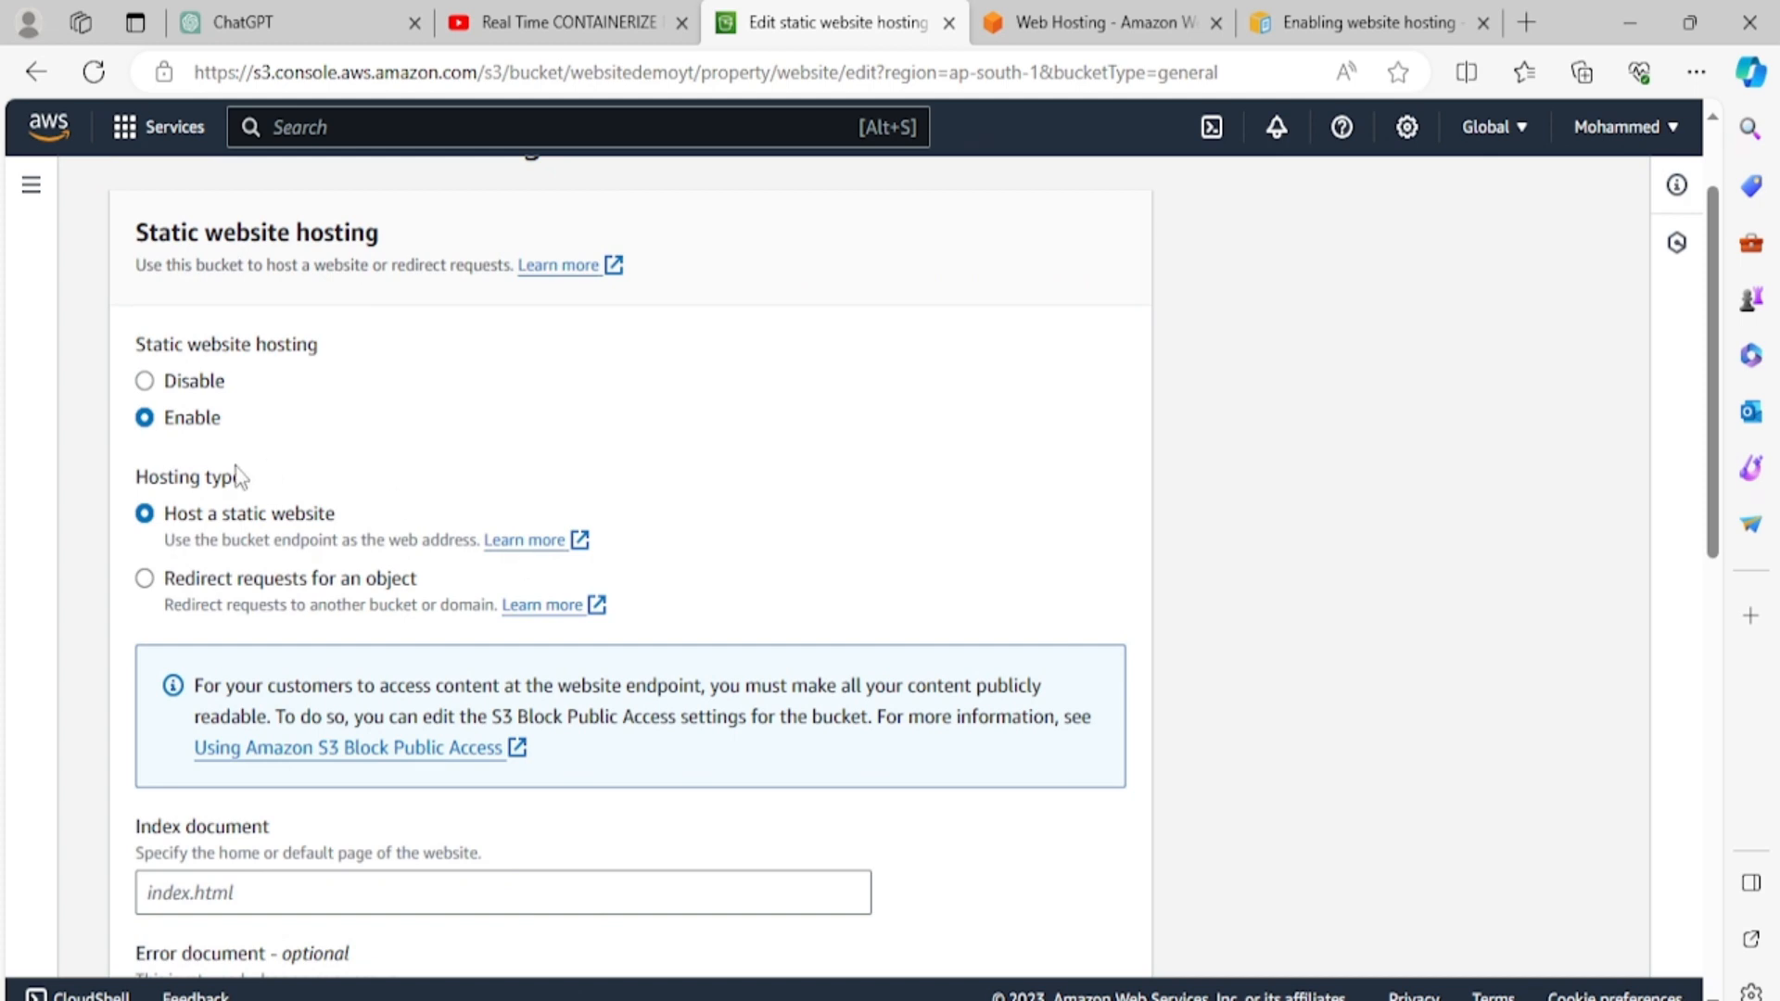
# Step: Set the index document to index.html, keeping Host a static website as the hosting type, and save the changes
pyautogui.scroll(-1, 234, 475)
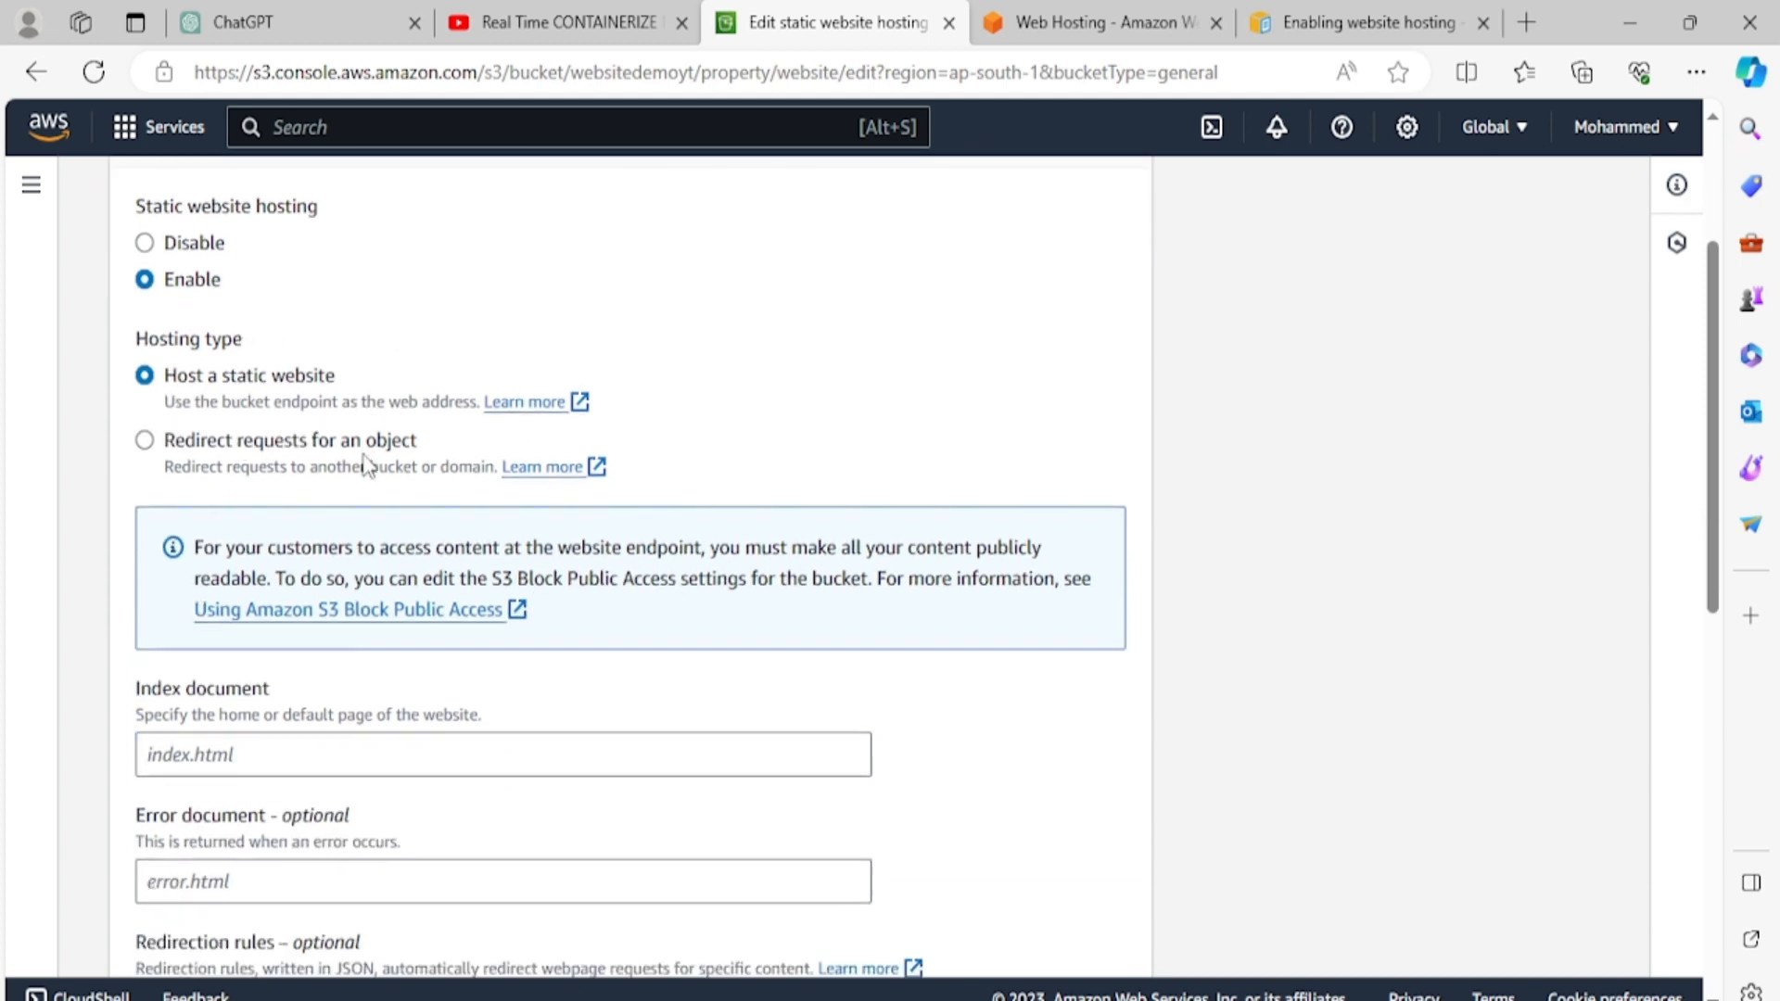
pyautogui.scroll(-1, 368, 463)
pyautogui.click(189, 615)
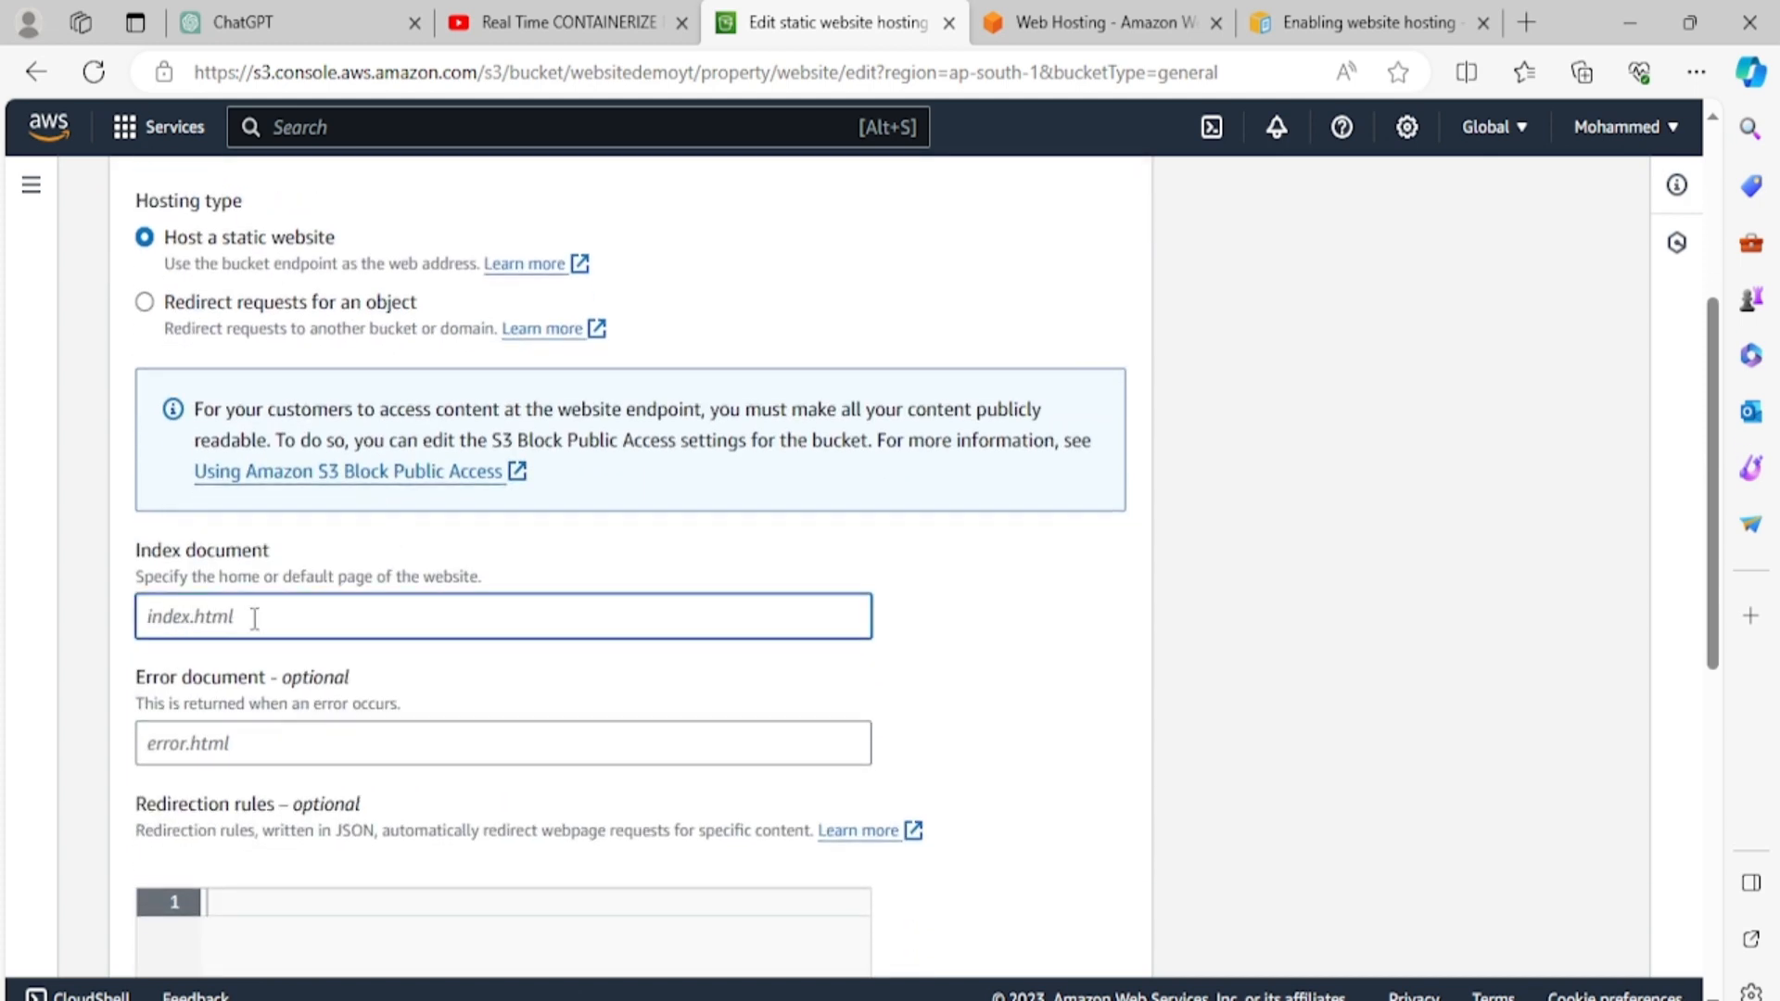
pyautogui.write('index.html')
pyautogui.scroll(-6, 250, 667)
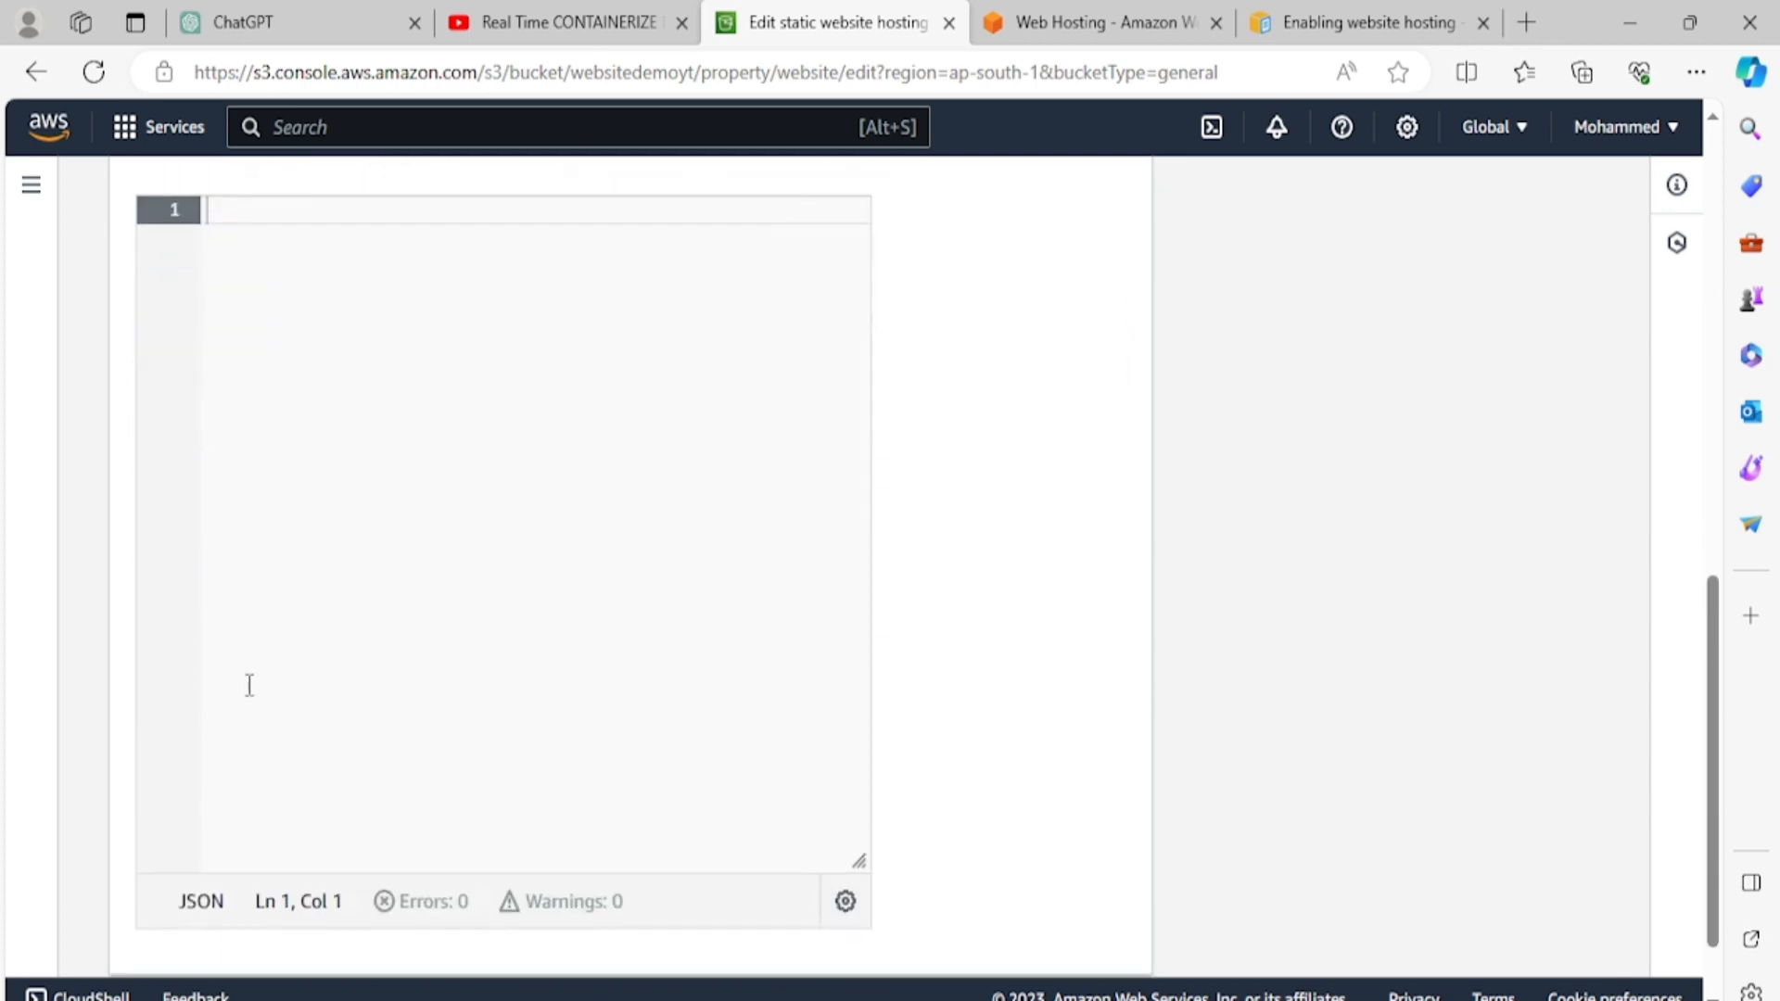
pyautogui.click(1084, 942)
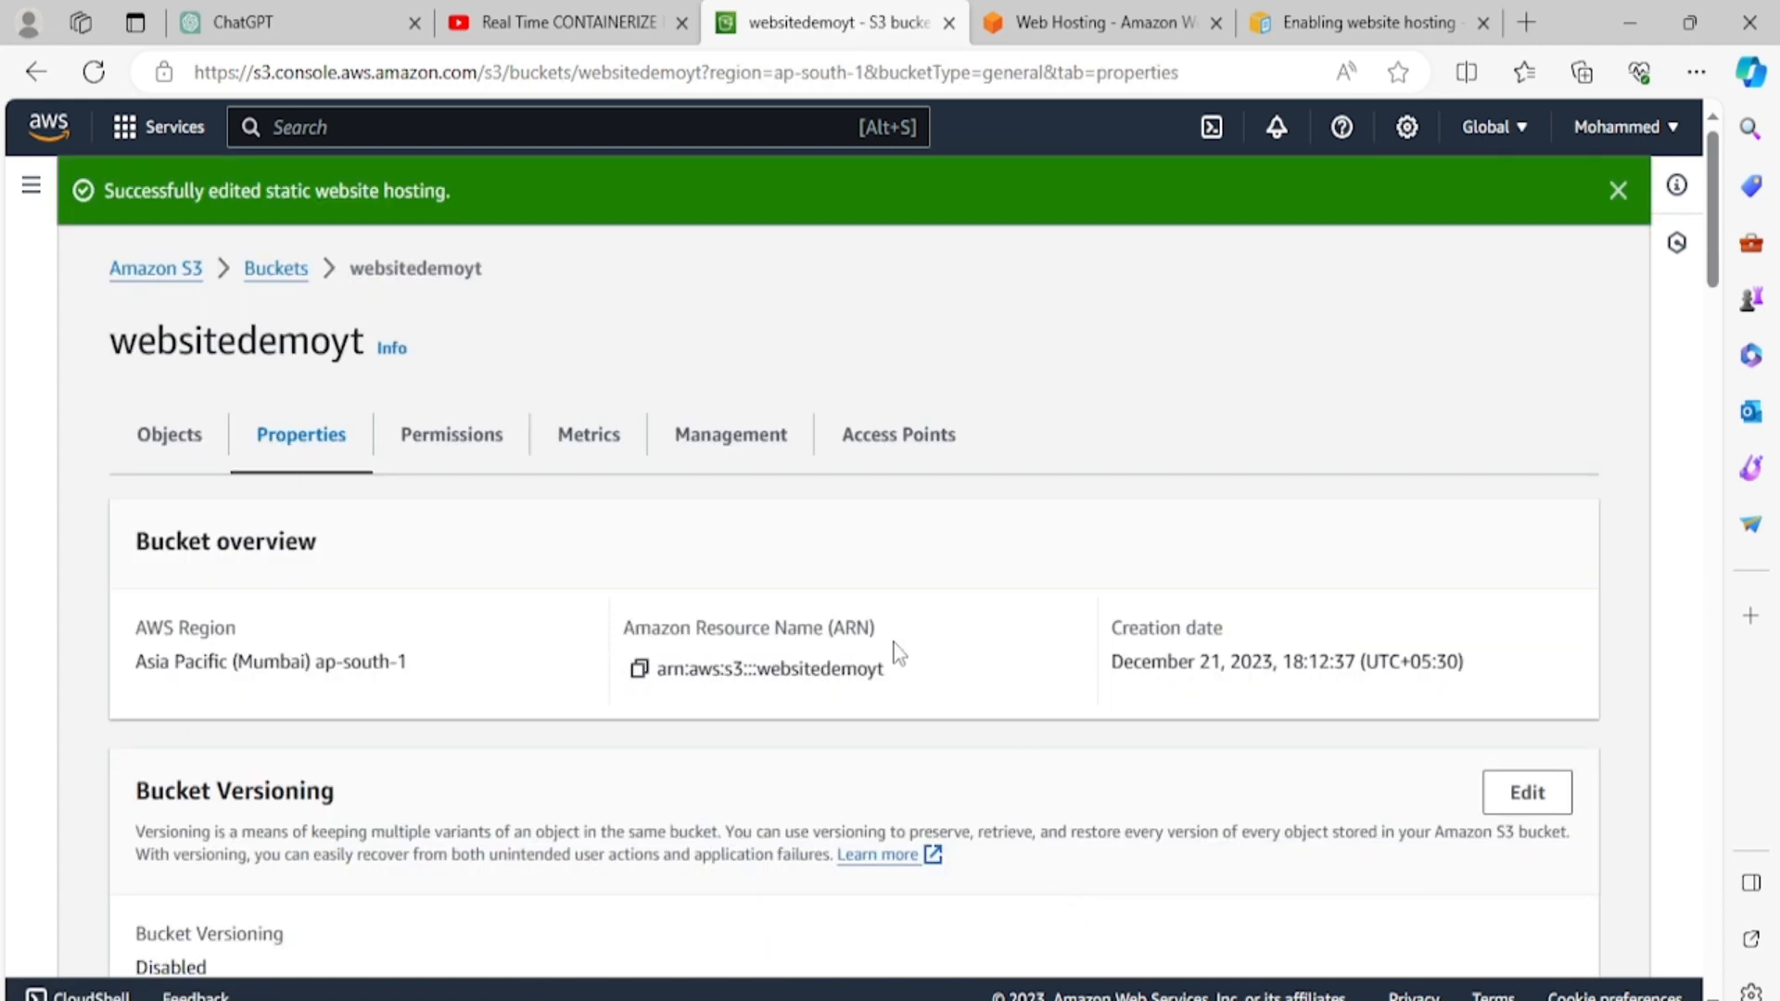
# Step: Dismiss the success banner, copy the bucket website endpoint and open it in a new browser tab
pyautogui.scroll(-1, 438, 679)
pyautogui.scroll(-3, 439, 680)
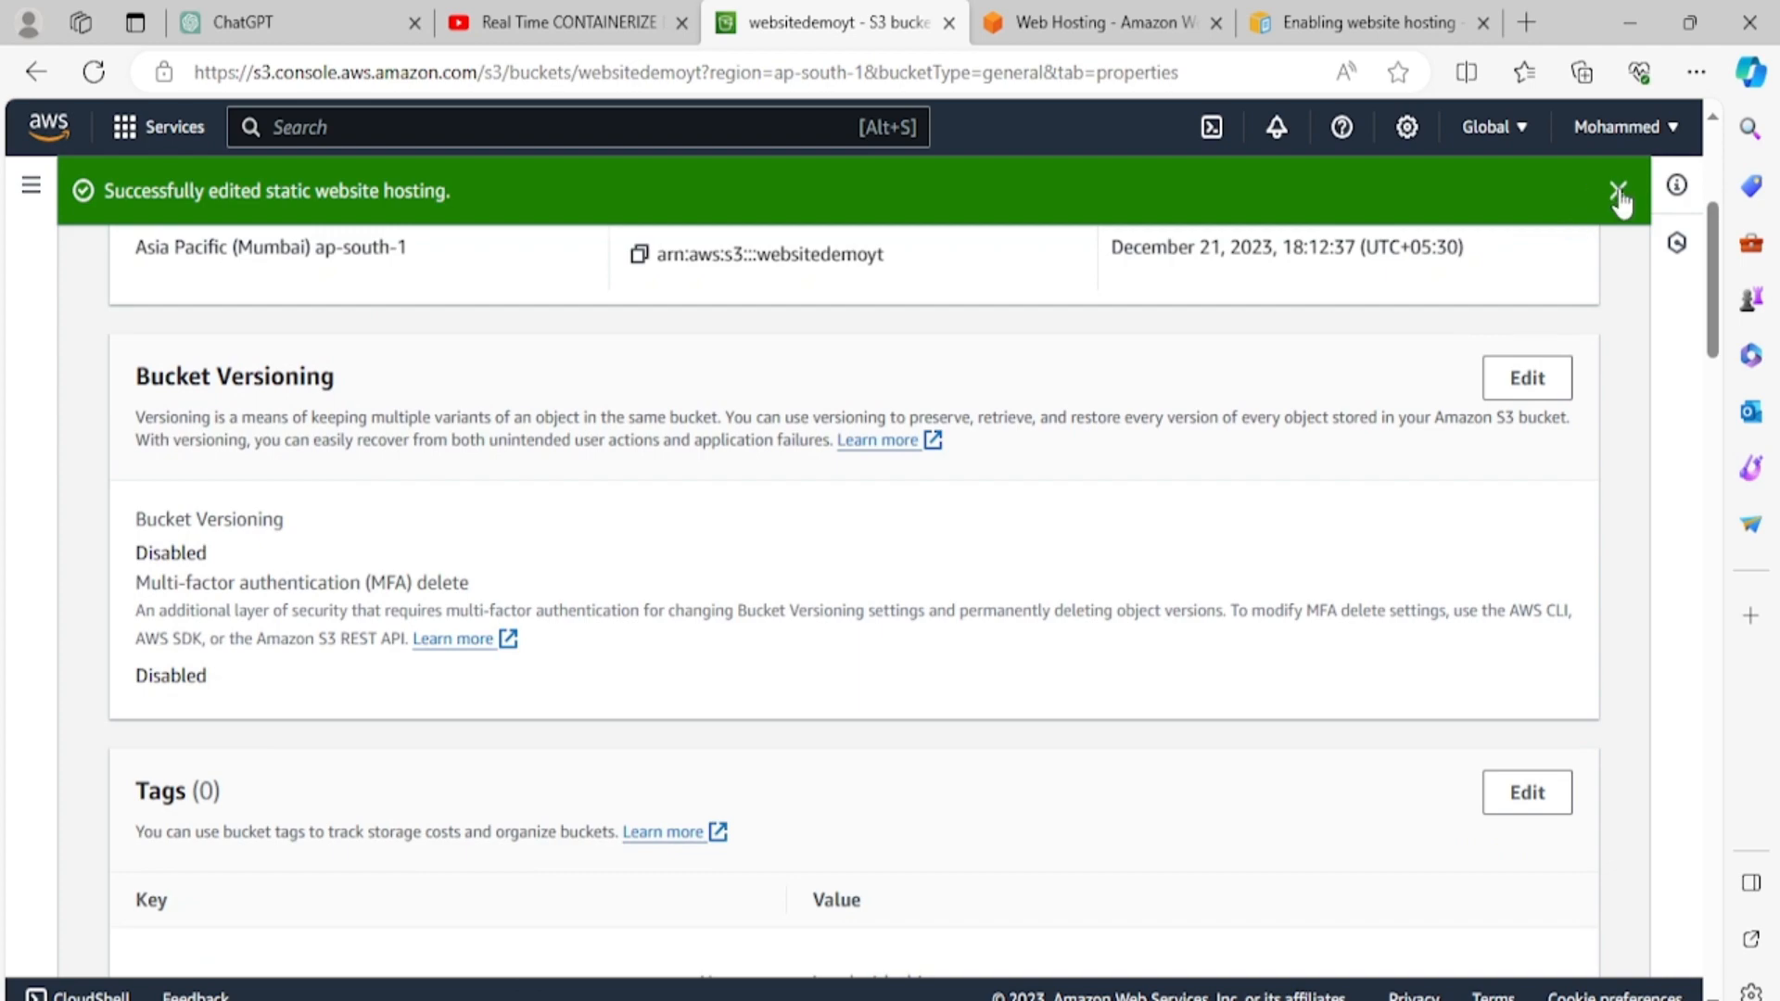
pyautogui.click(1618, 190)
pyautogui.scroll(-9, 834, 690)
pyautogui.scroll(-15, 831, 714)
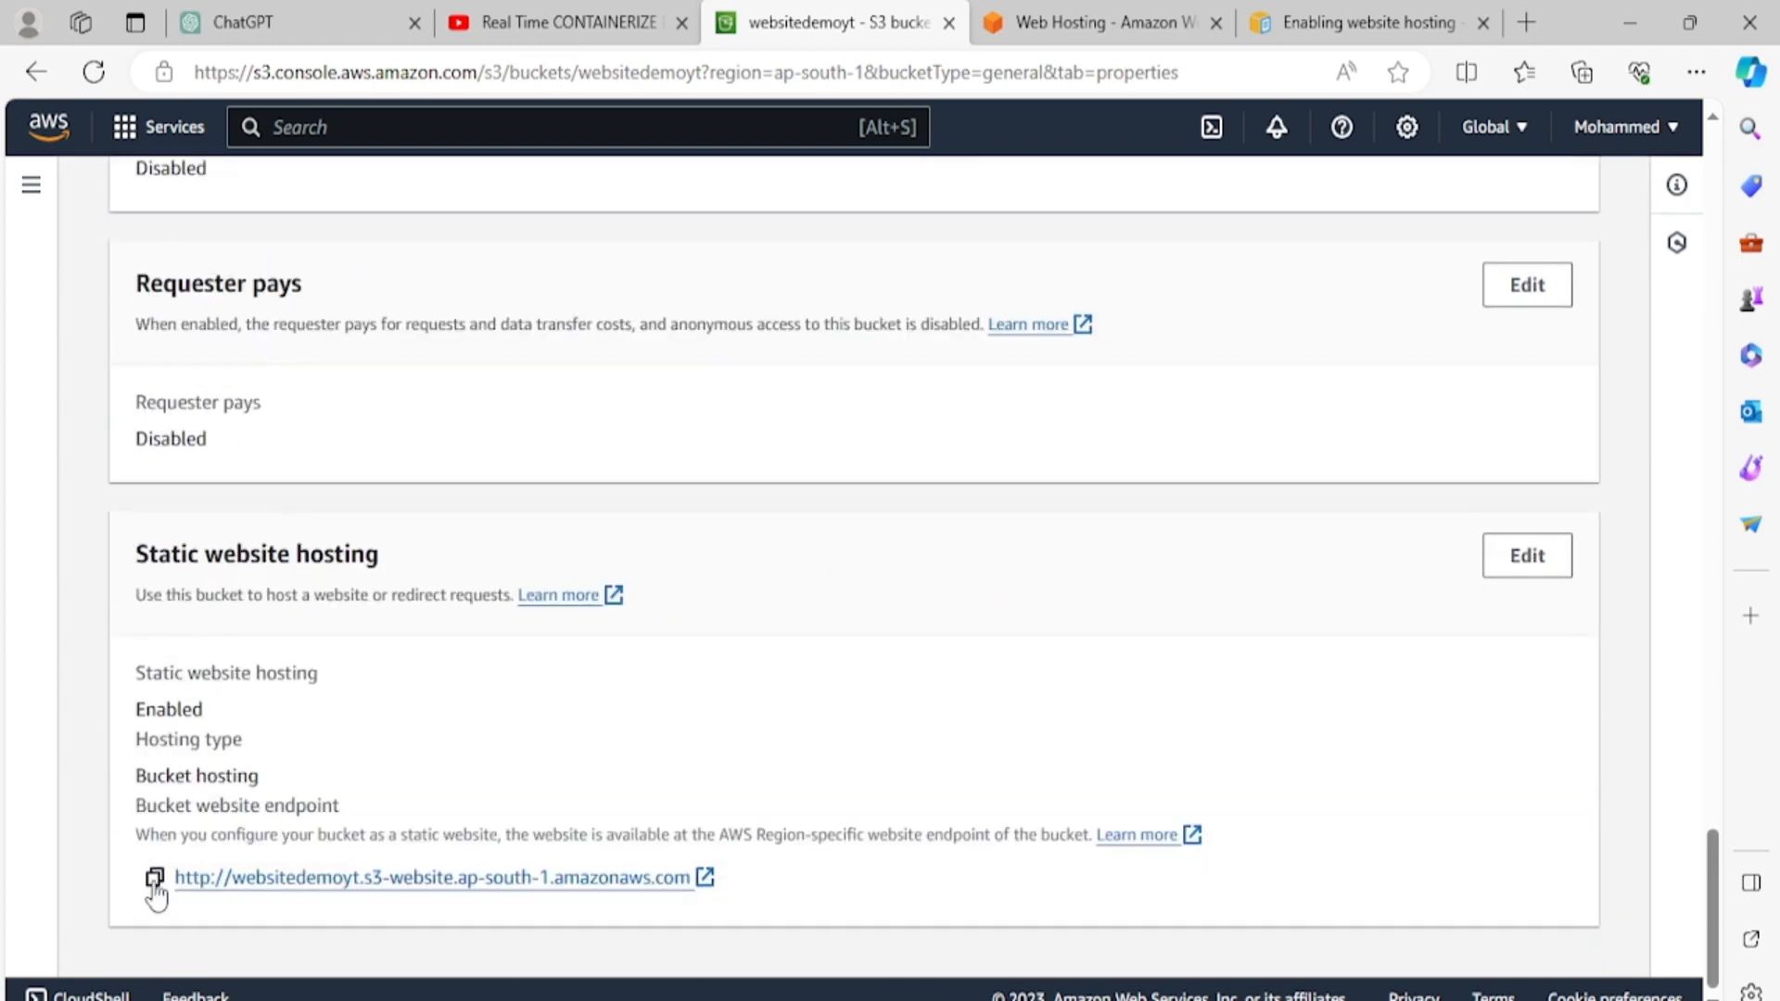
pyautogui.click(154, 888)
pyautogui.middleClick(348, 885)
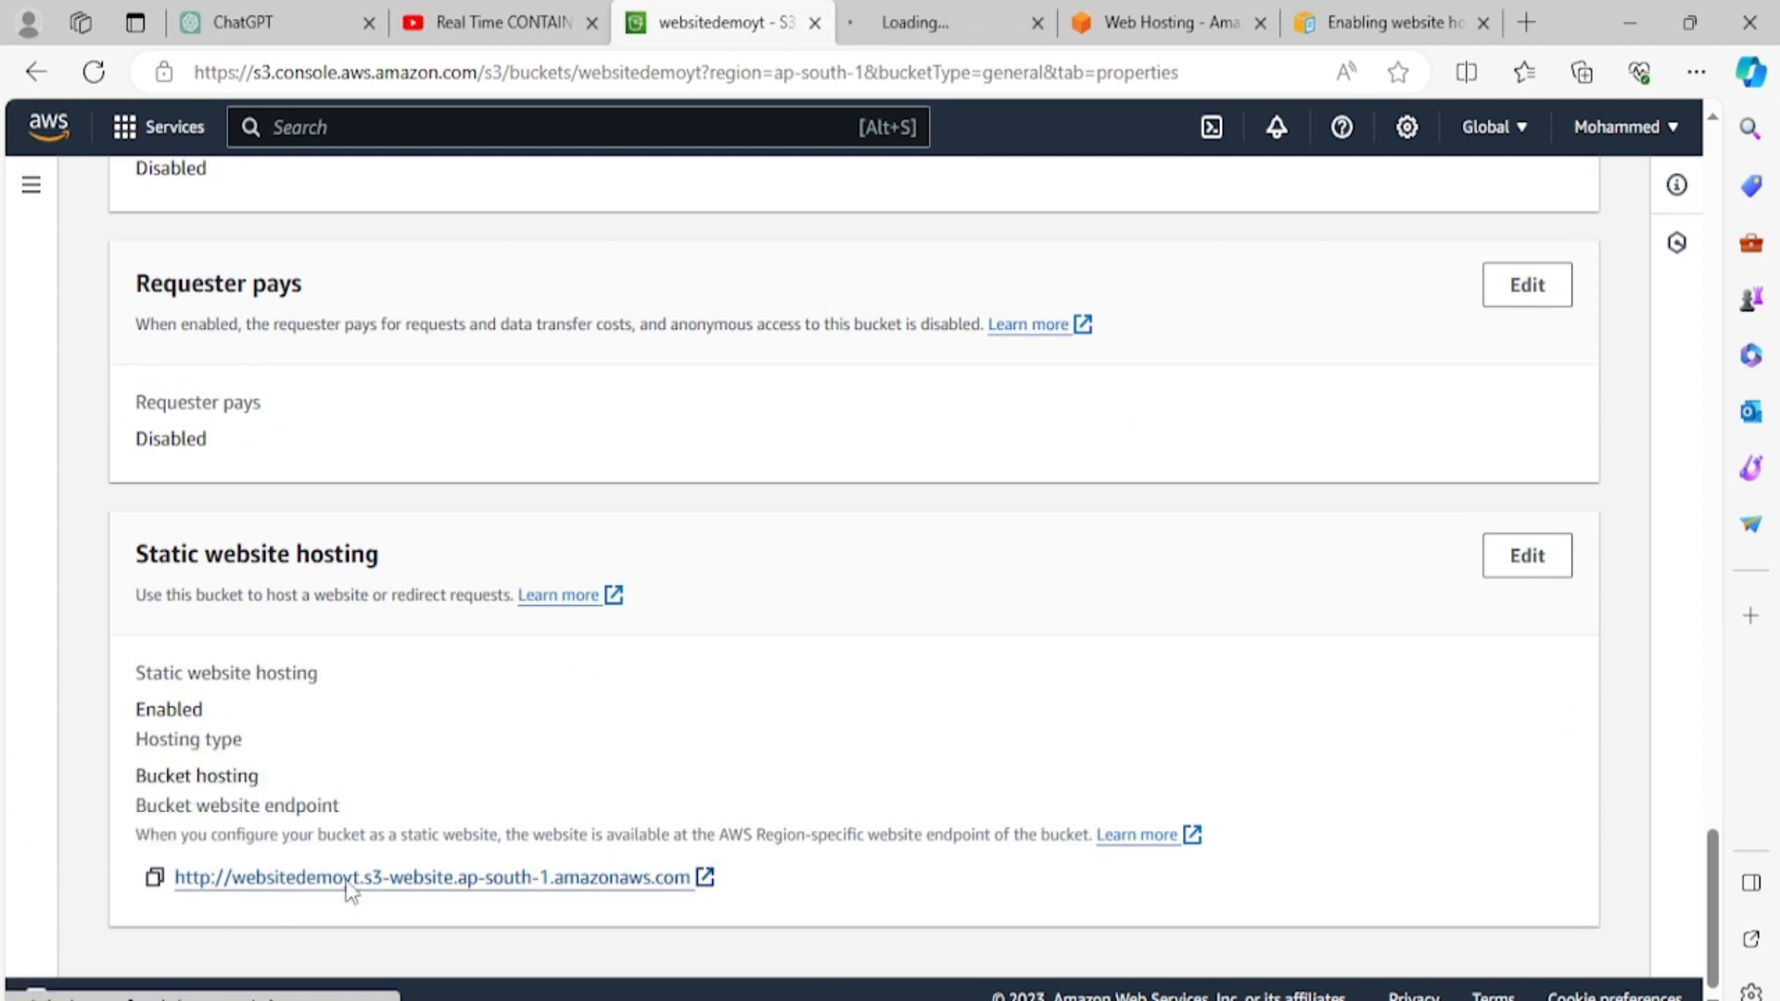
# Step: Close the two AWS web hosting guide tabs and dismiss the translation offer on the website endpoint page
pyautogui.click(1259, 23)
pyautogui.click(1266, 26)
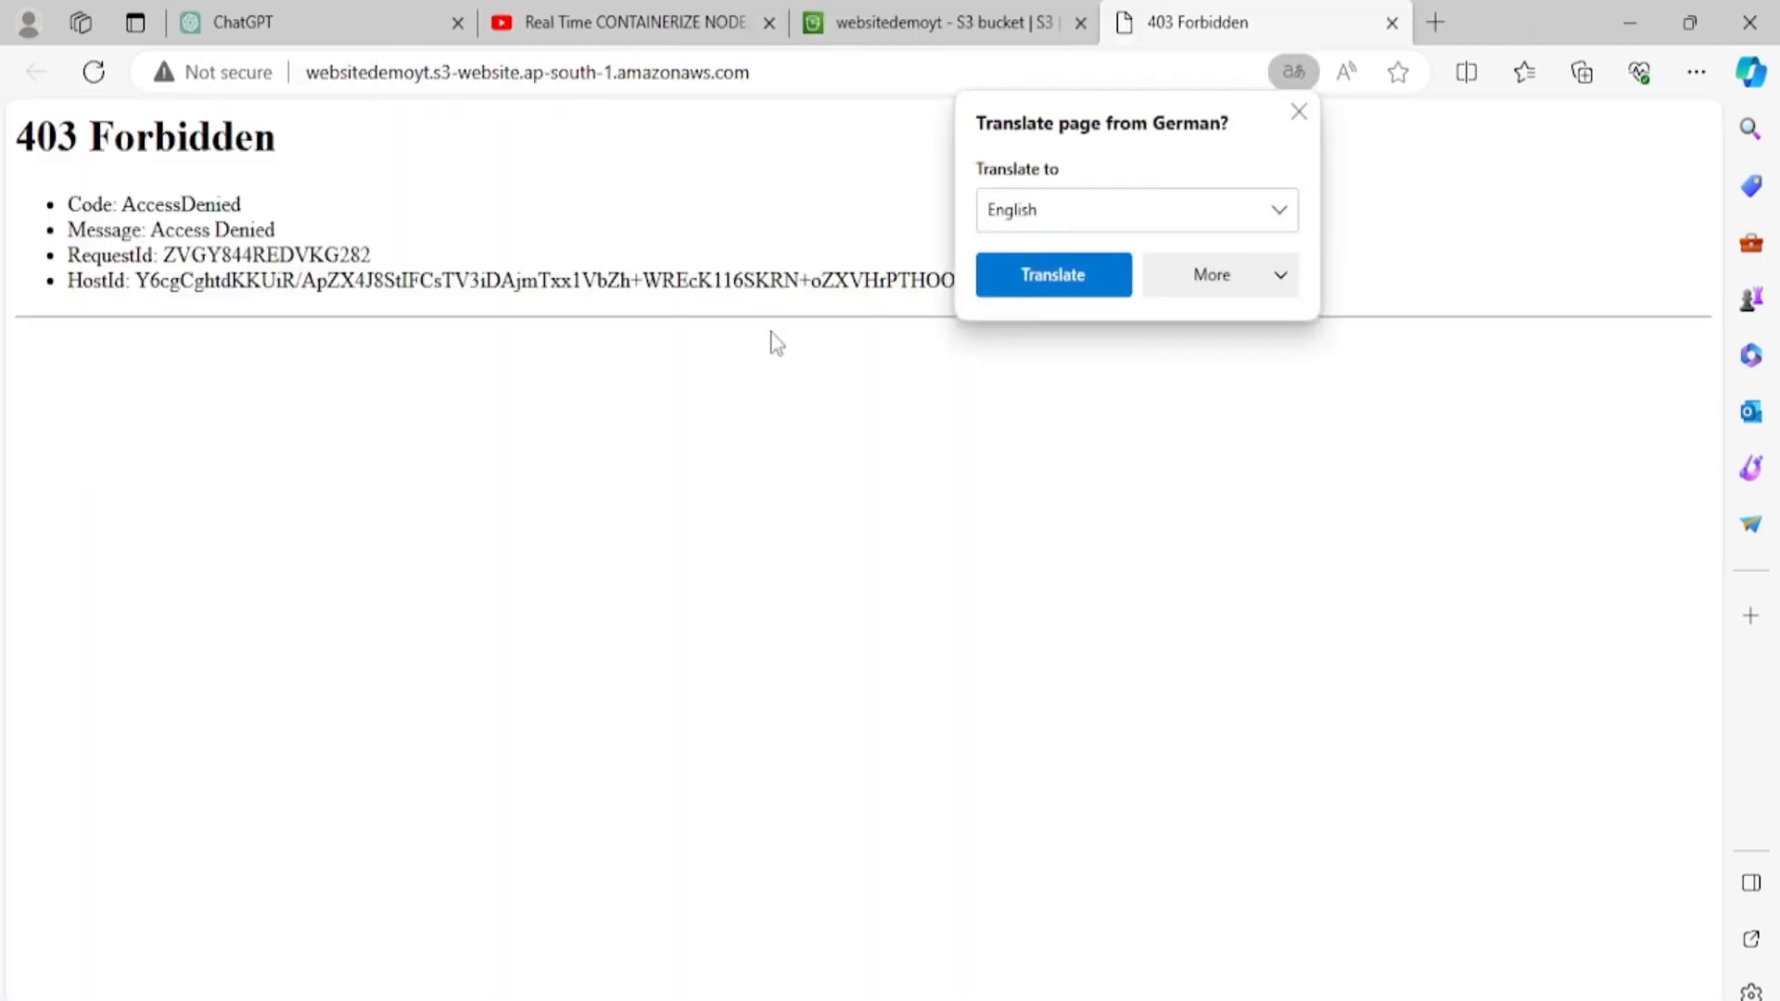
pyautogui.click(1302, 118)
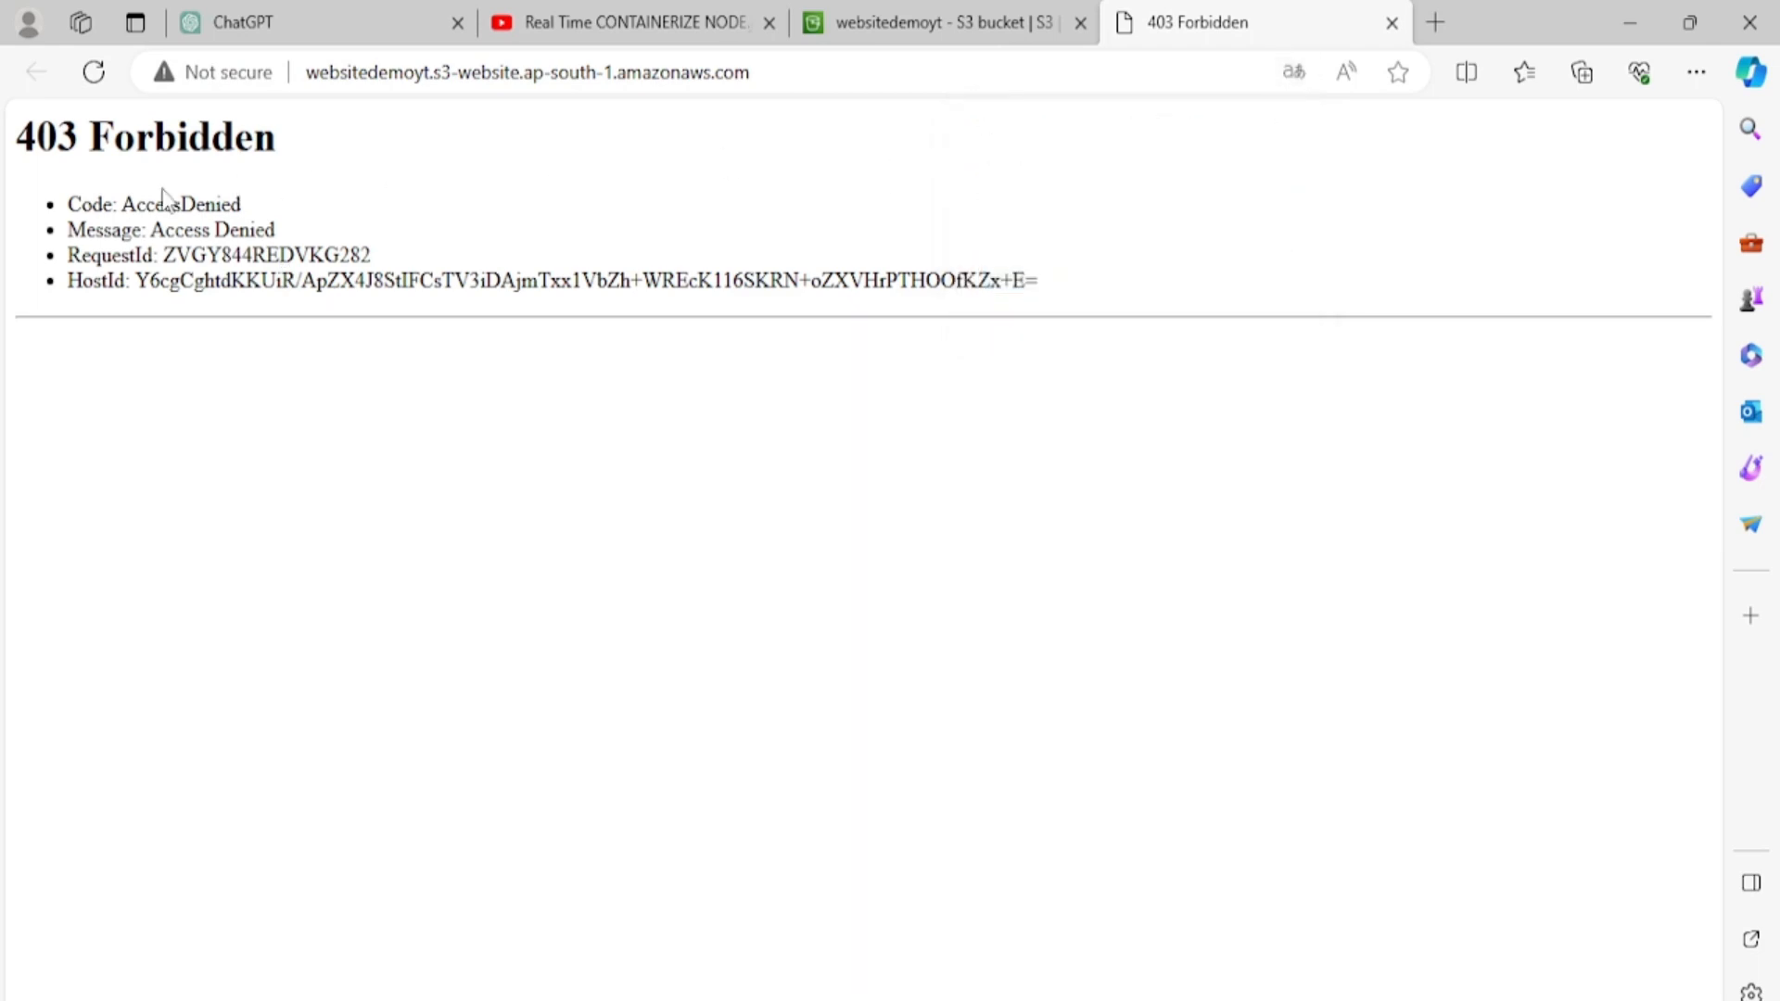
# Step: Return to the websitedemoyt bucket in the S3 console and open its permissions at the Block public access section
pyautogui.click(934, 3)
pyautogui.scroll(4, 680, 702)
pyautogui.scroll(20, 680, 704)
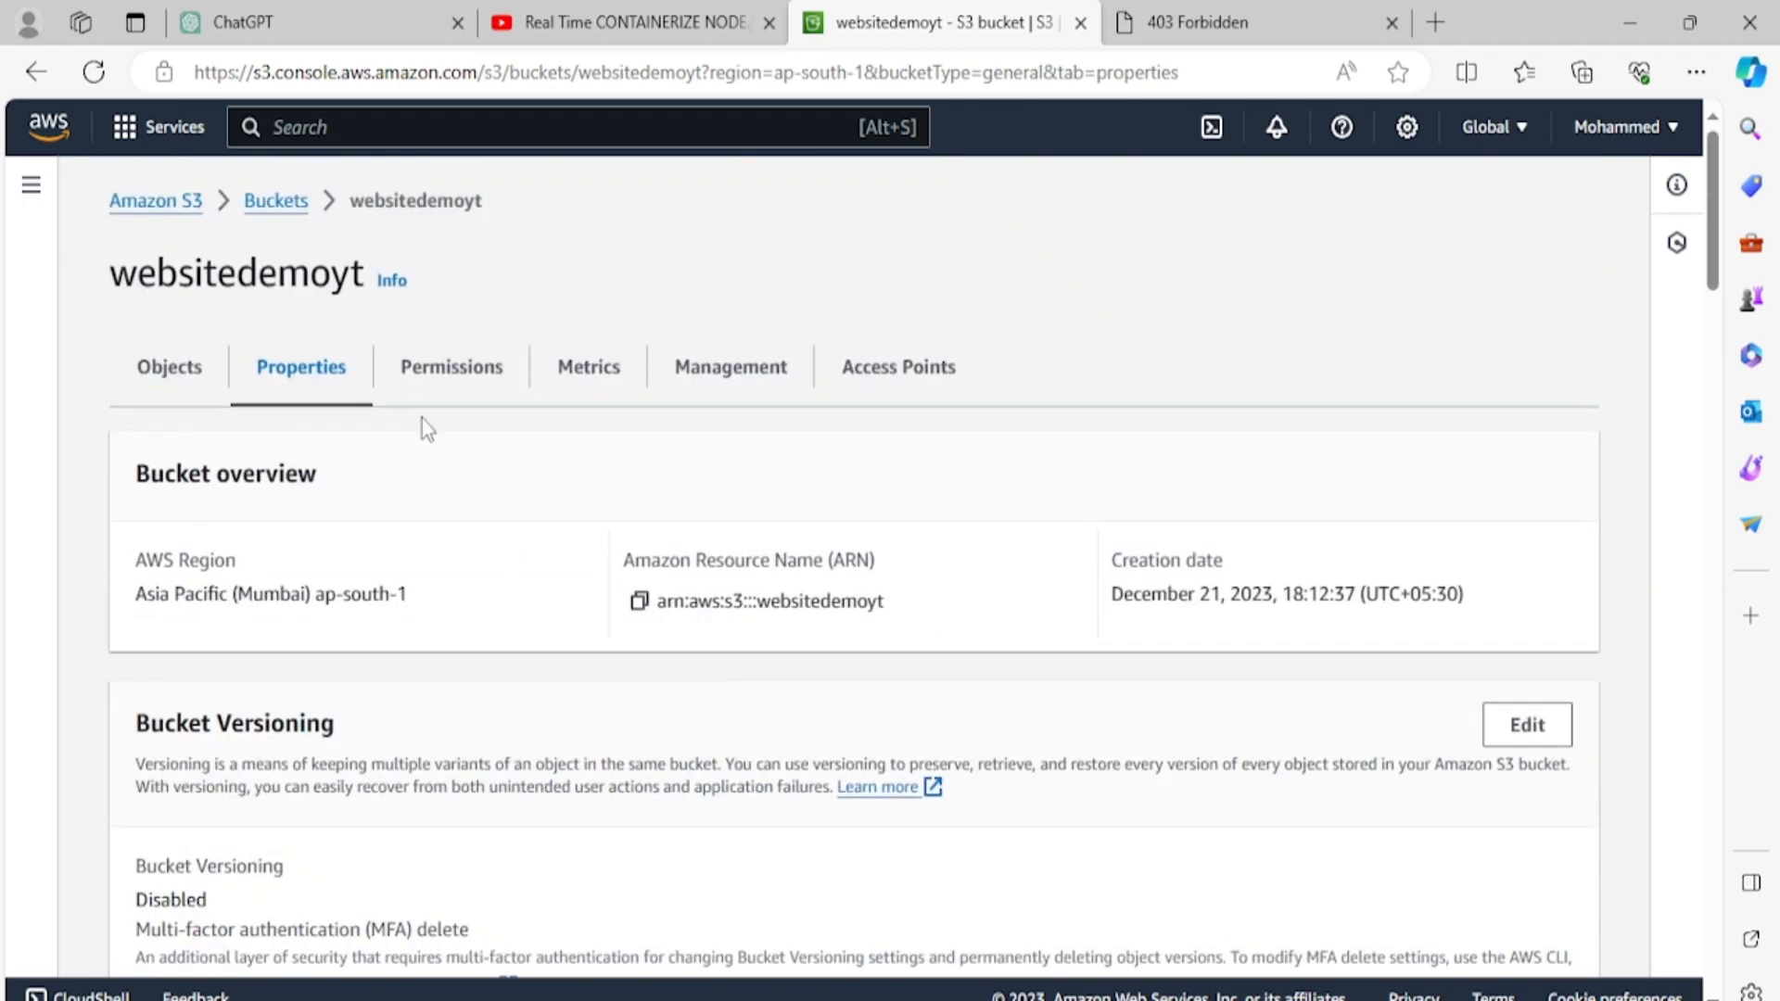
pyautogui.click(455, 387)
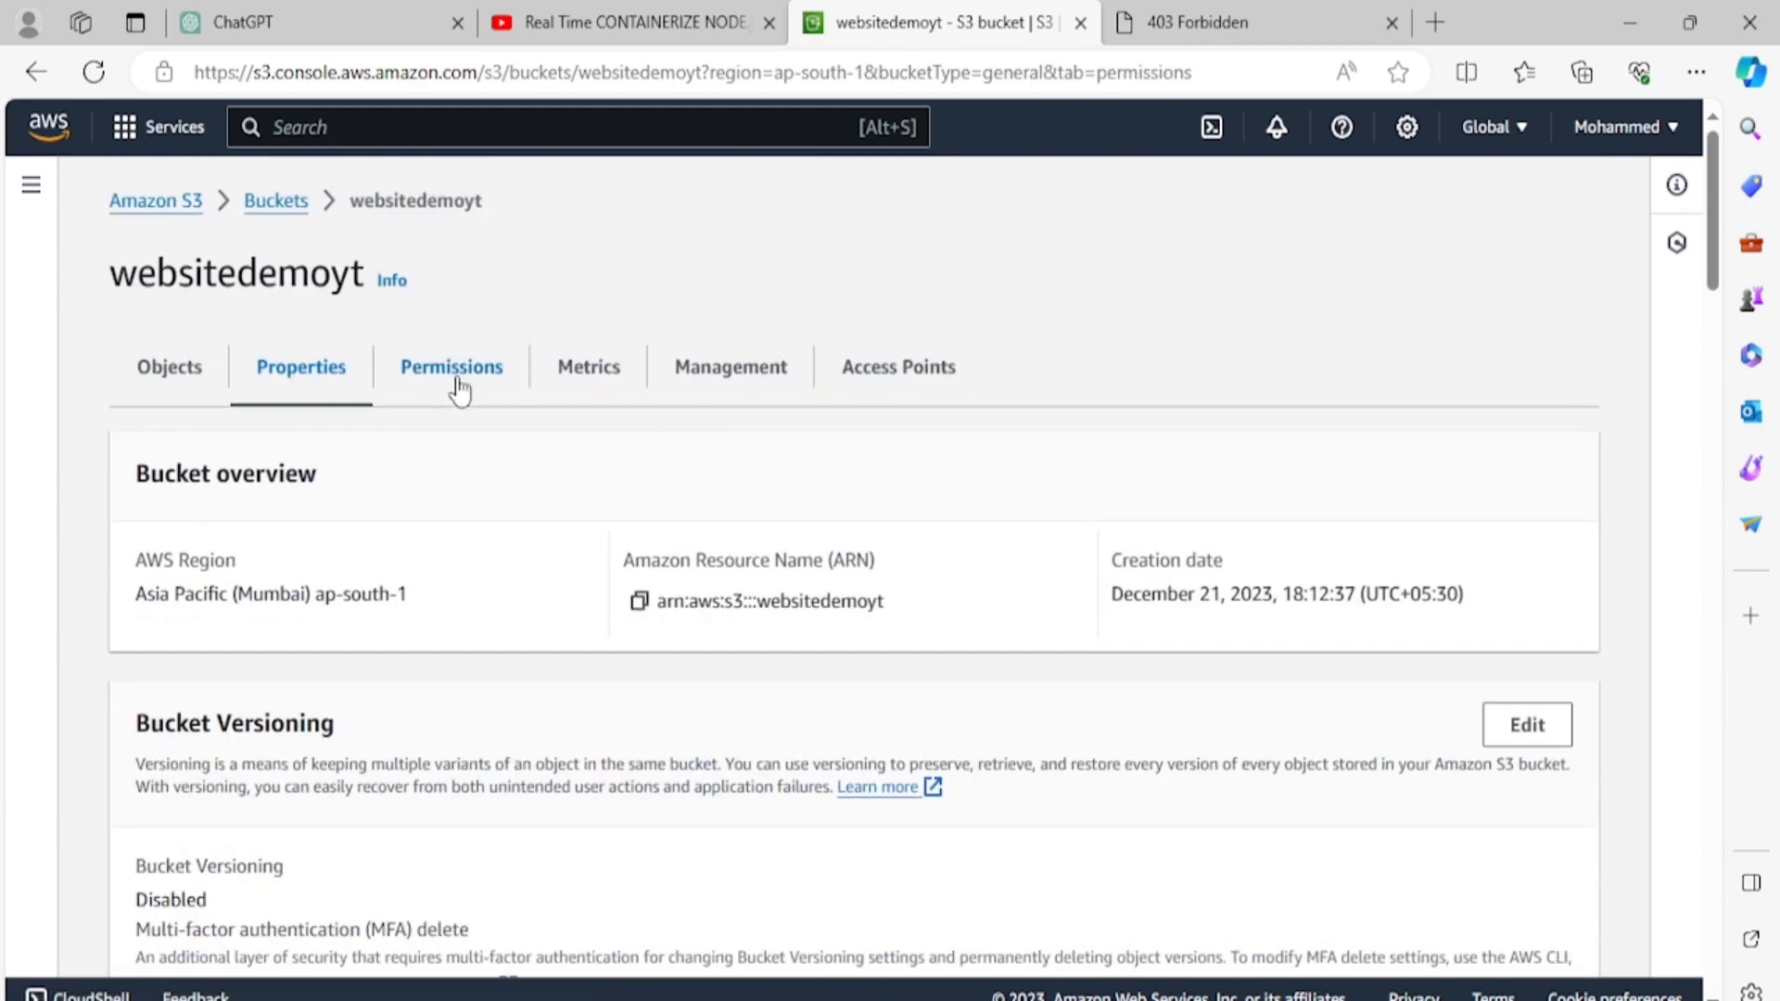
pyautogui.scroll(-6, 470, 426)
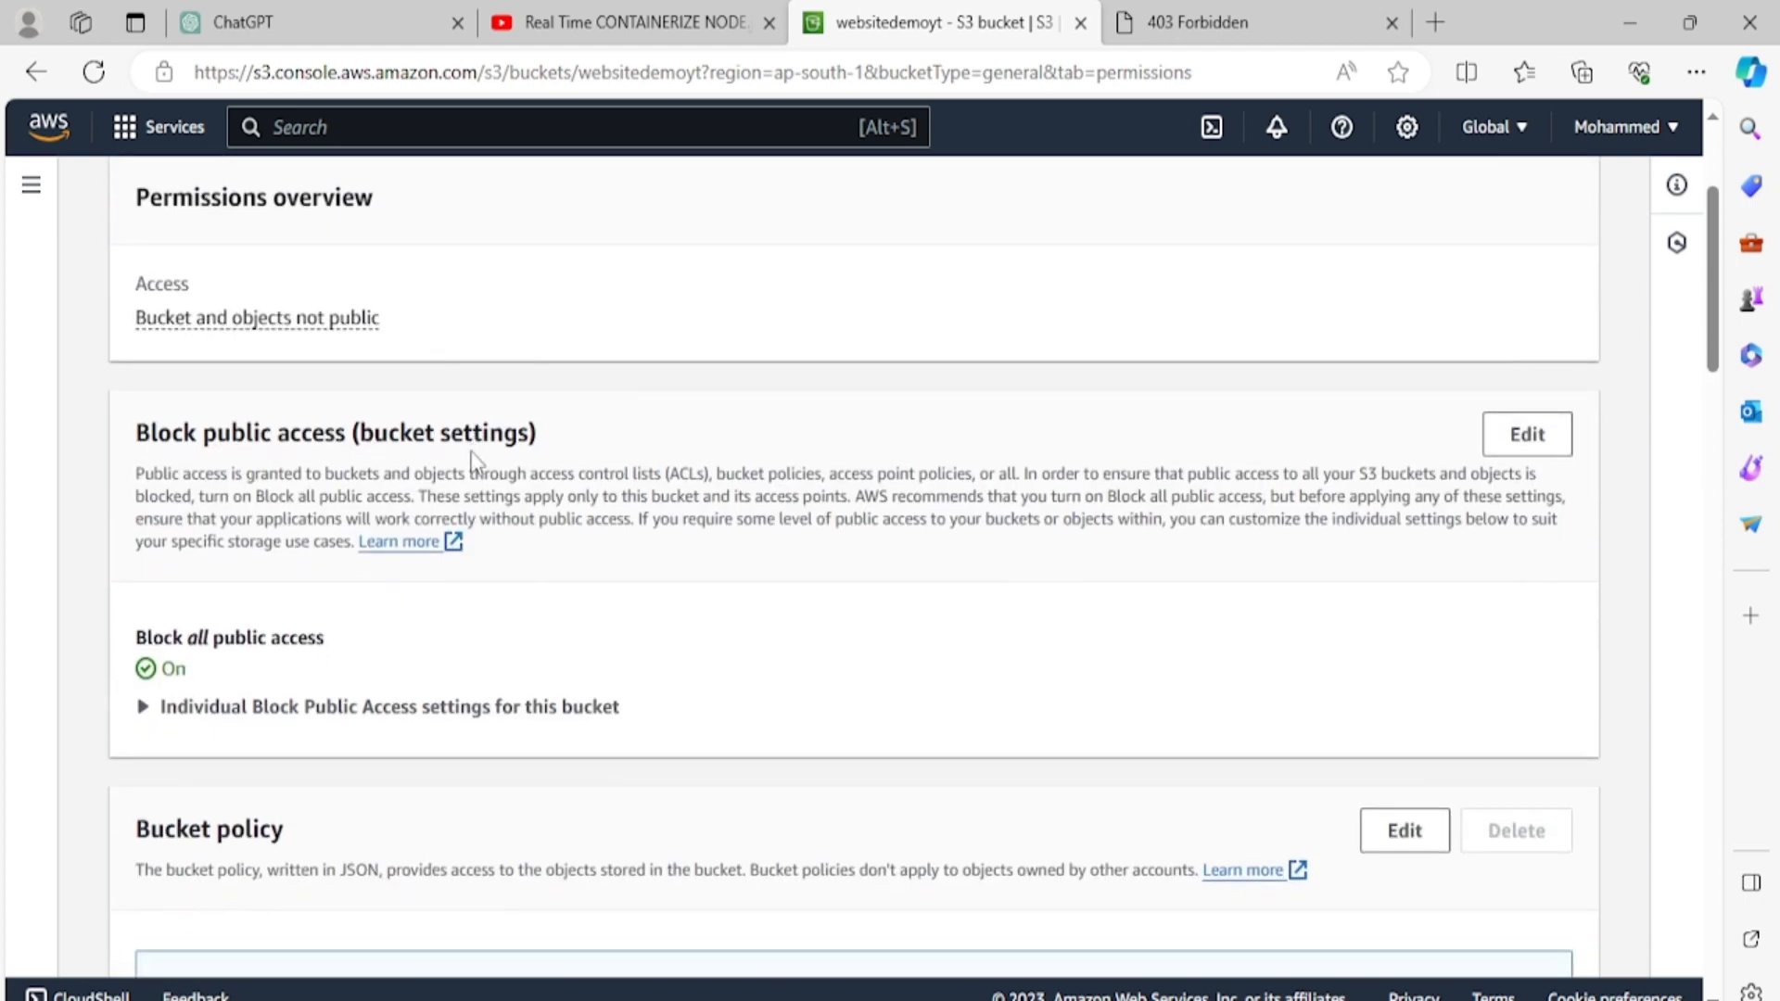
pyautogui.scroll(2, 249, 465)
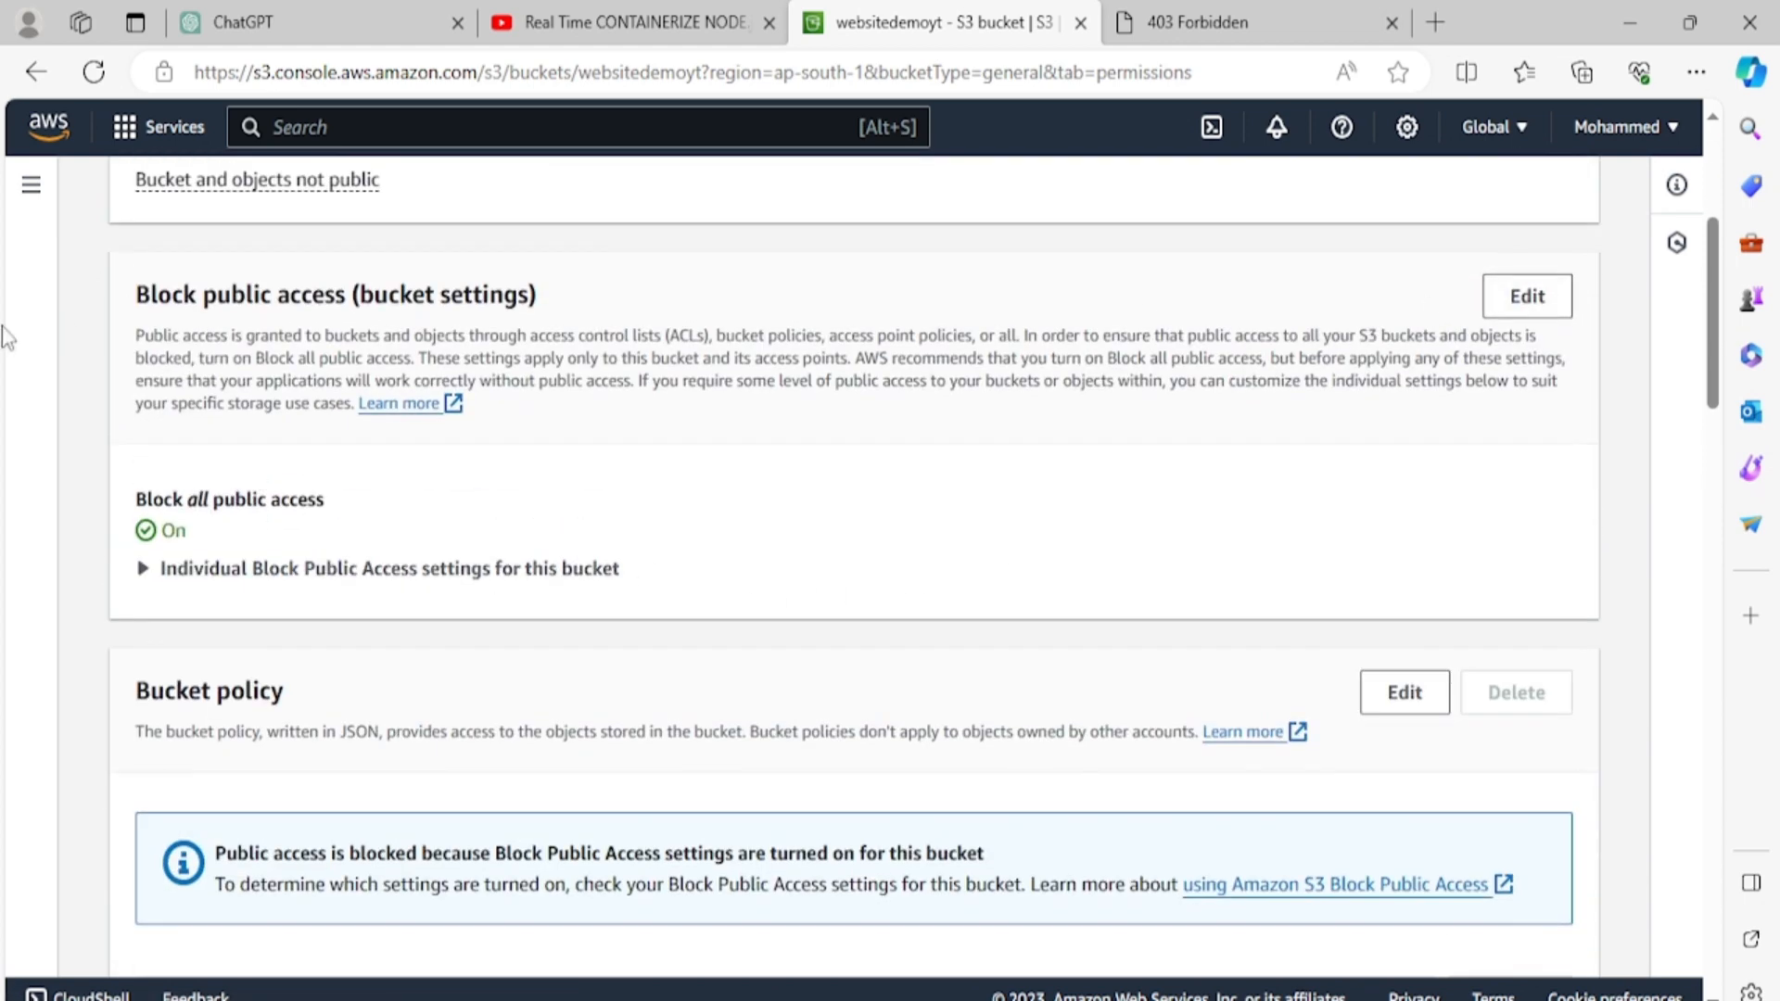
# Step: Turn off Block all public access for the bucket, save the changes and confirm them by entering confirm
pyautogui.click(1539, 301)
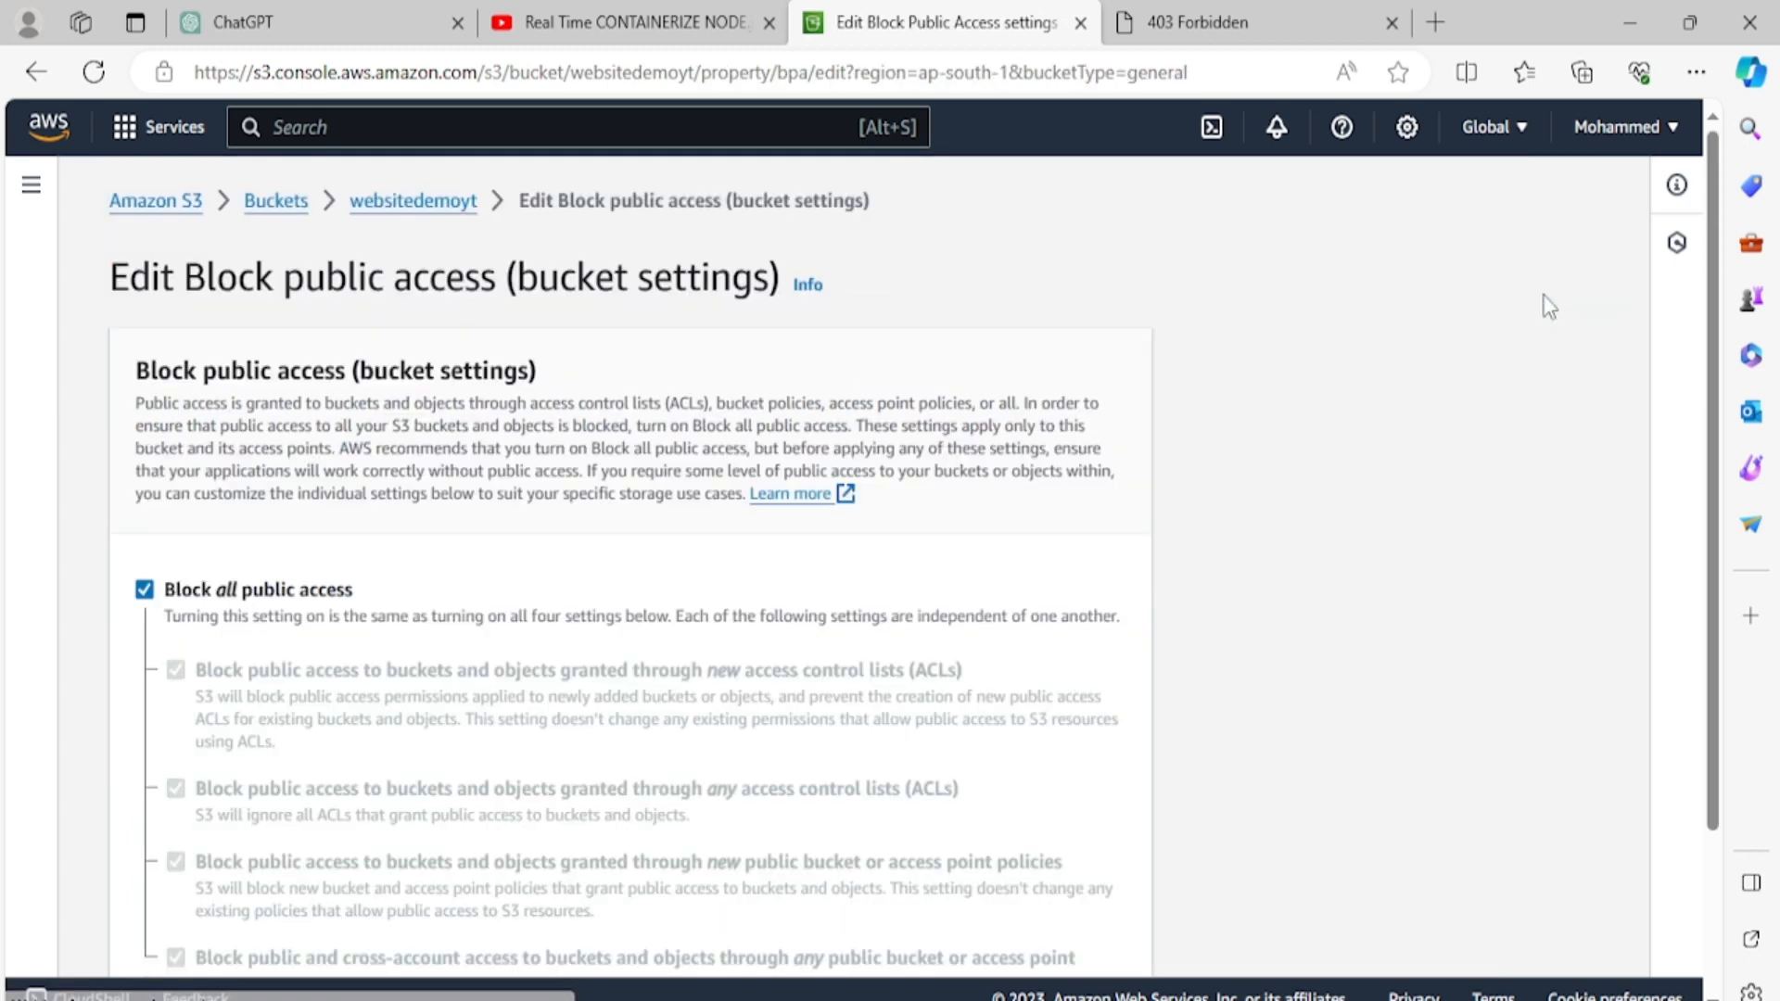
pyautogui.click(144, 592)
pyautogui.scroll(-2, 153, 584)
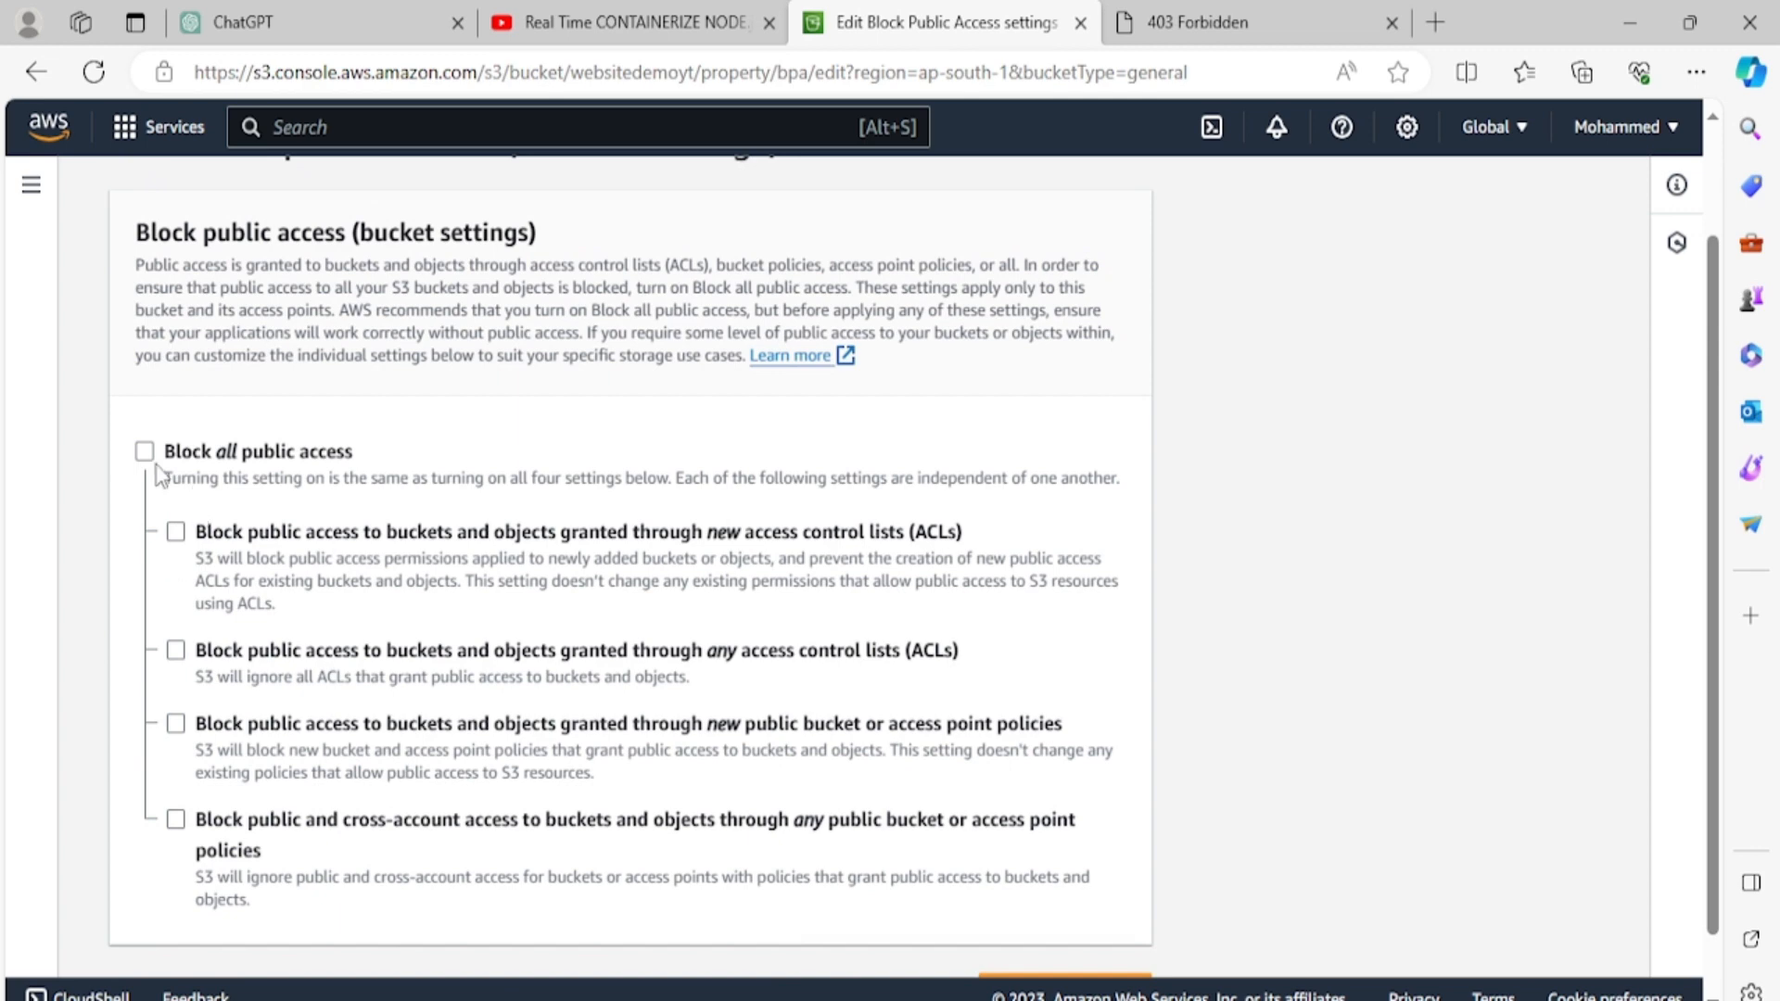
pyautogui.scroll(-1, 492, 639)
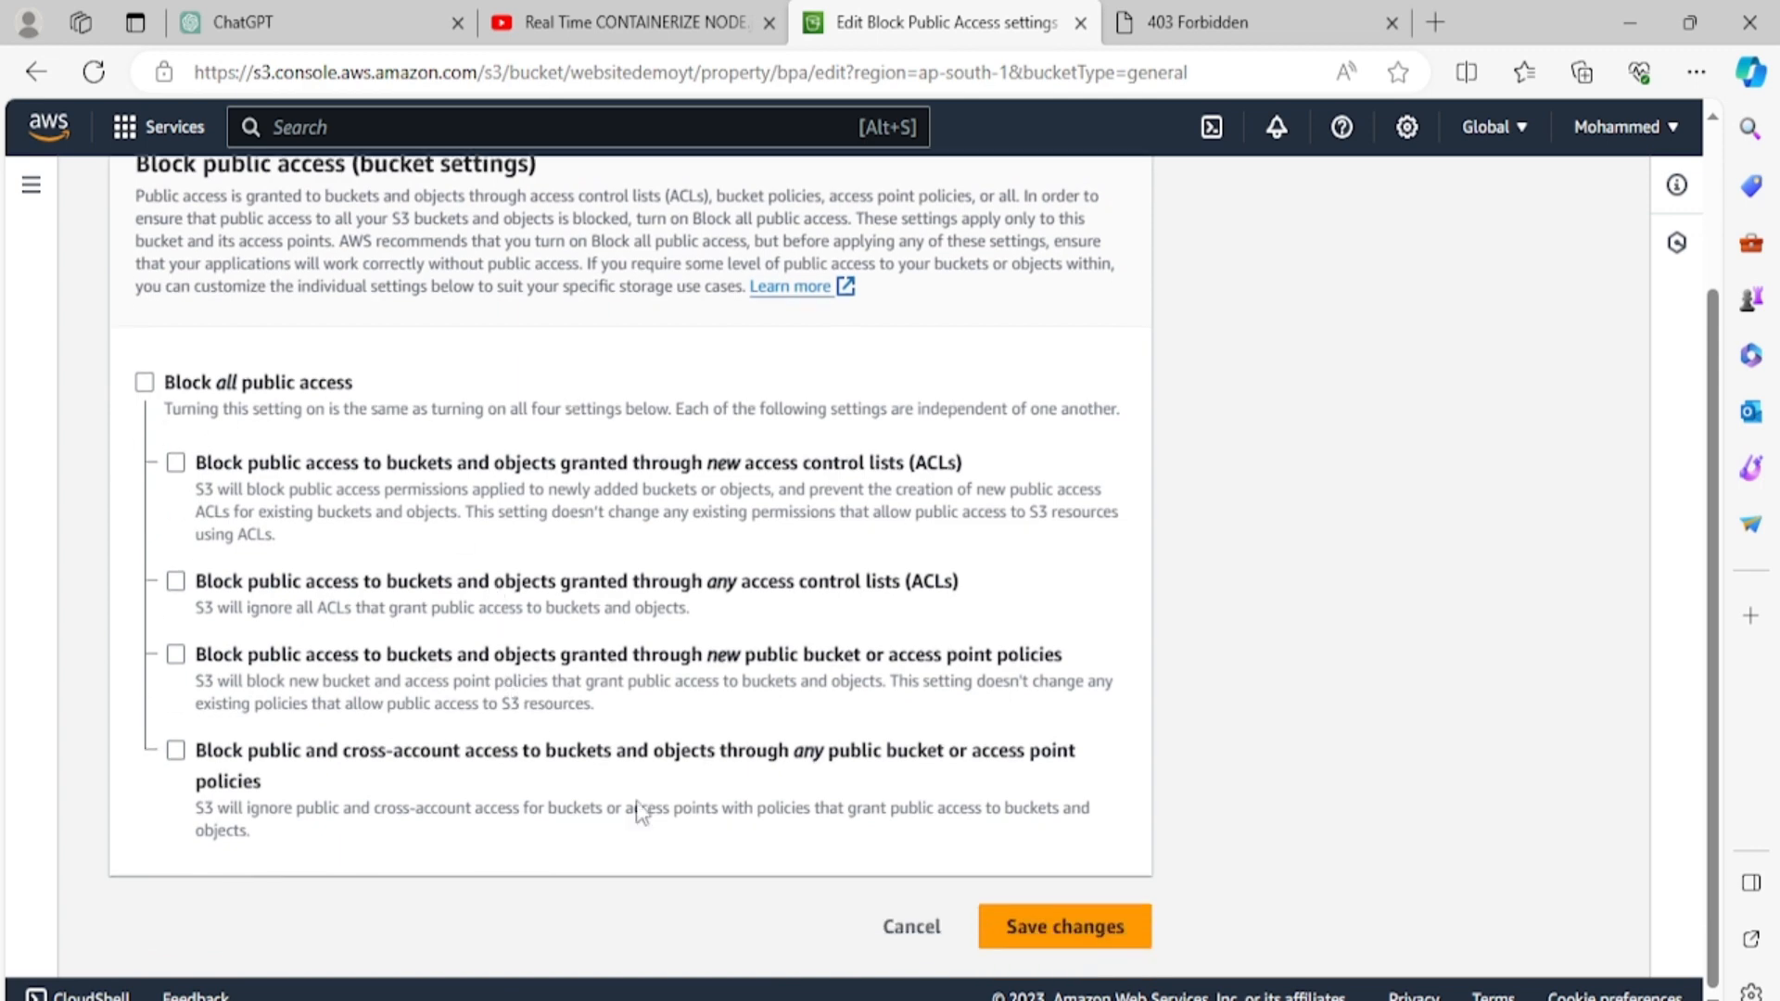
pyautogui.click(1031, 933)
pyautogui.click(654, 674)
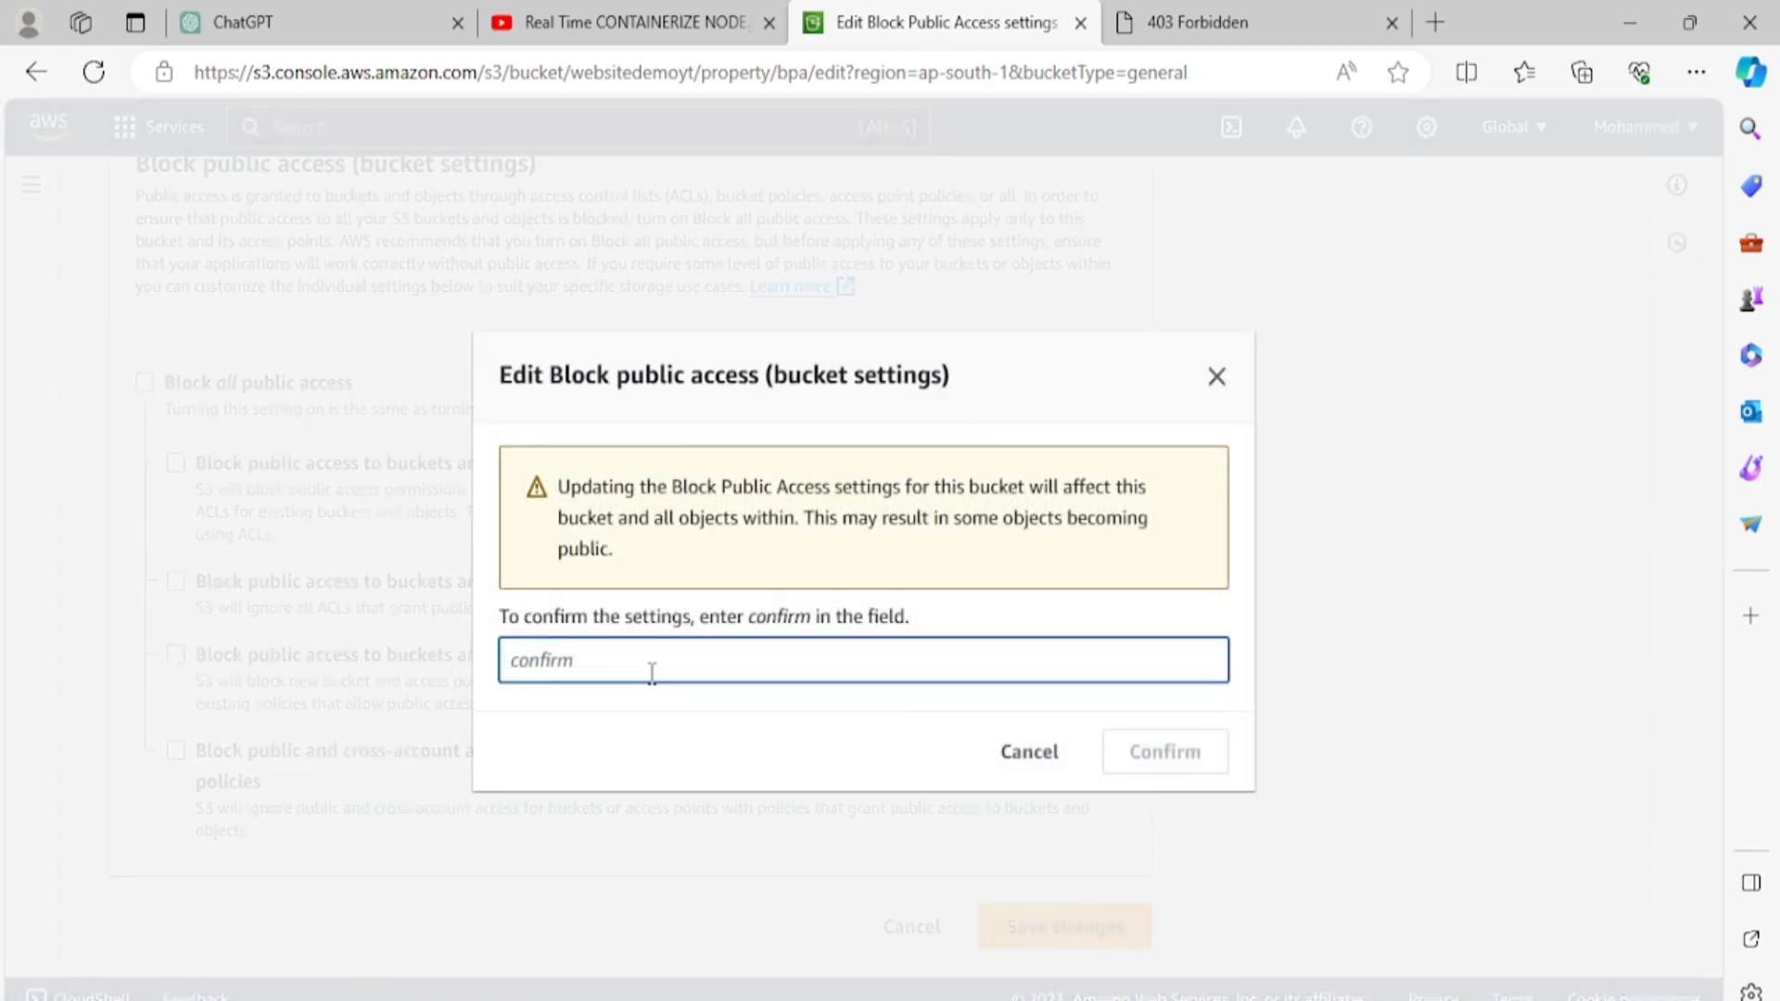
pyautogui.write('confirm')
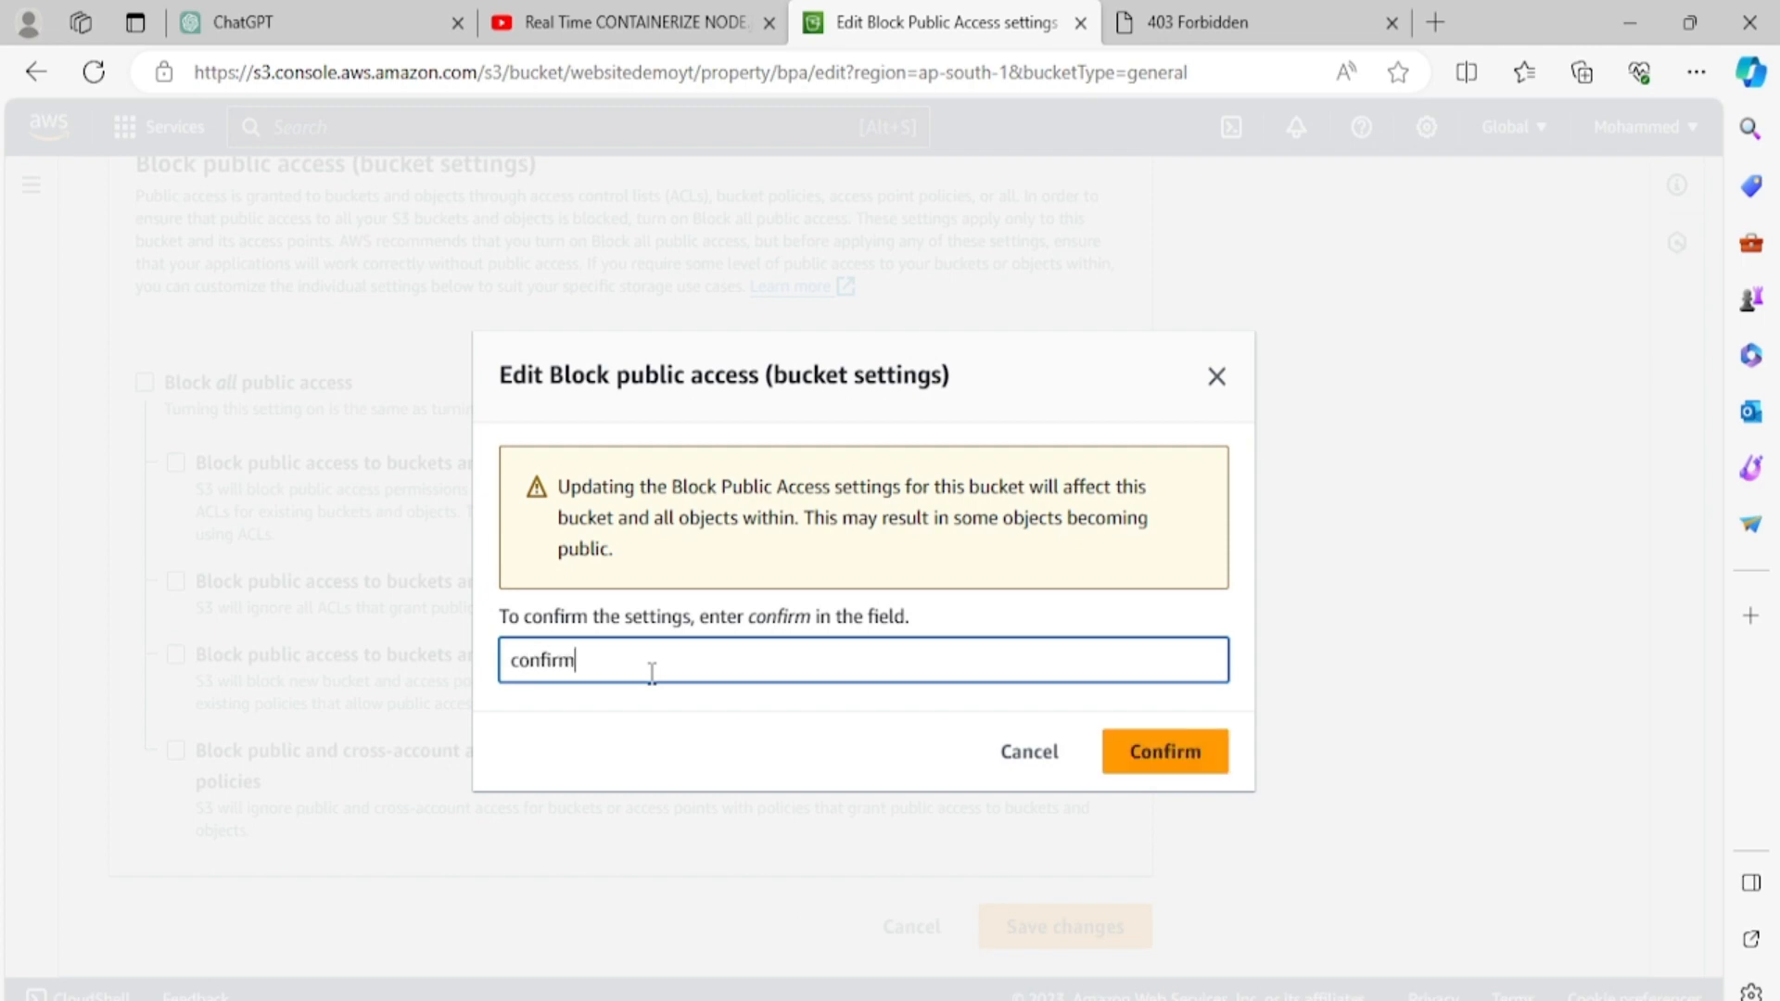
pyautogui.click(1137, 766)
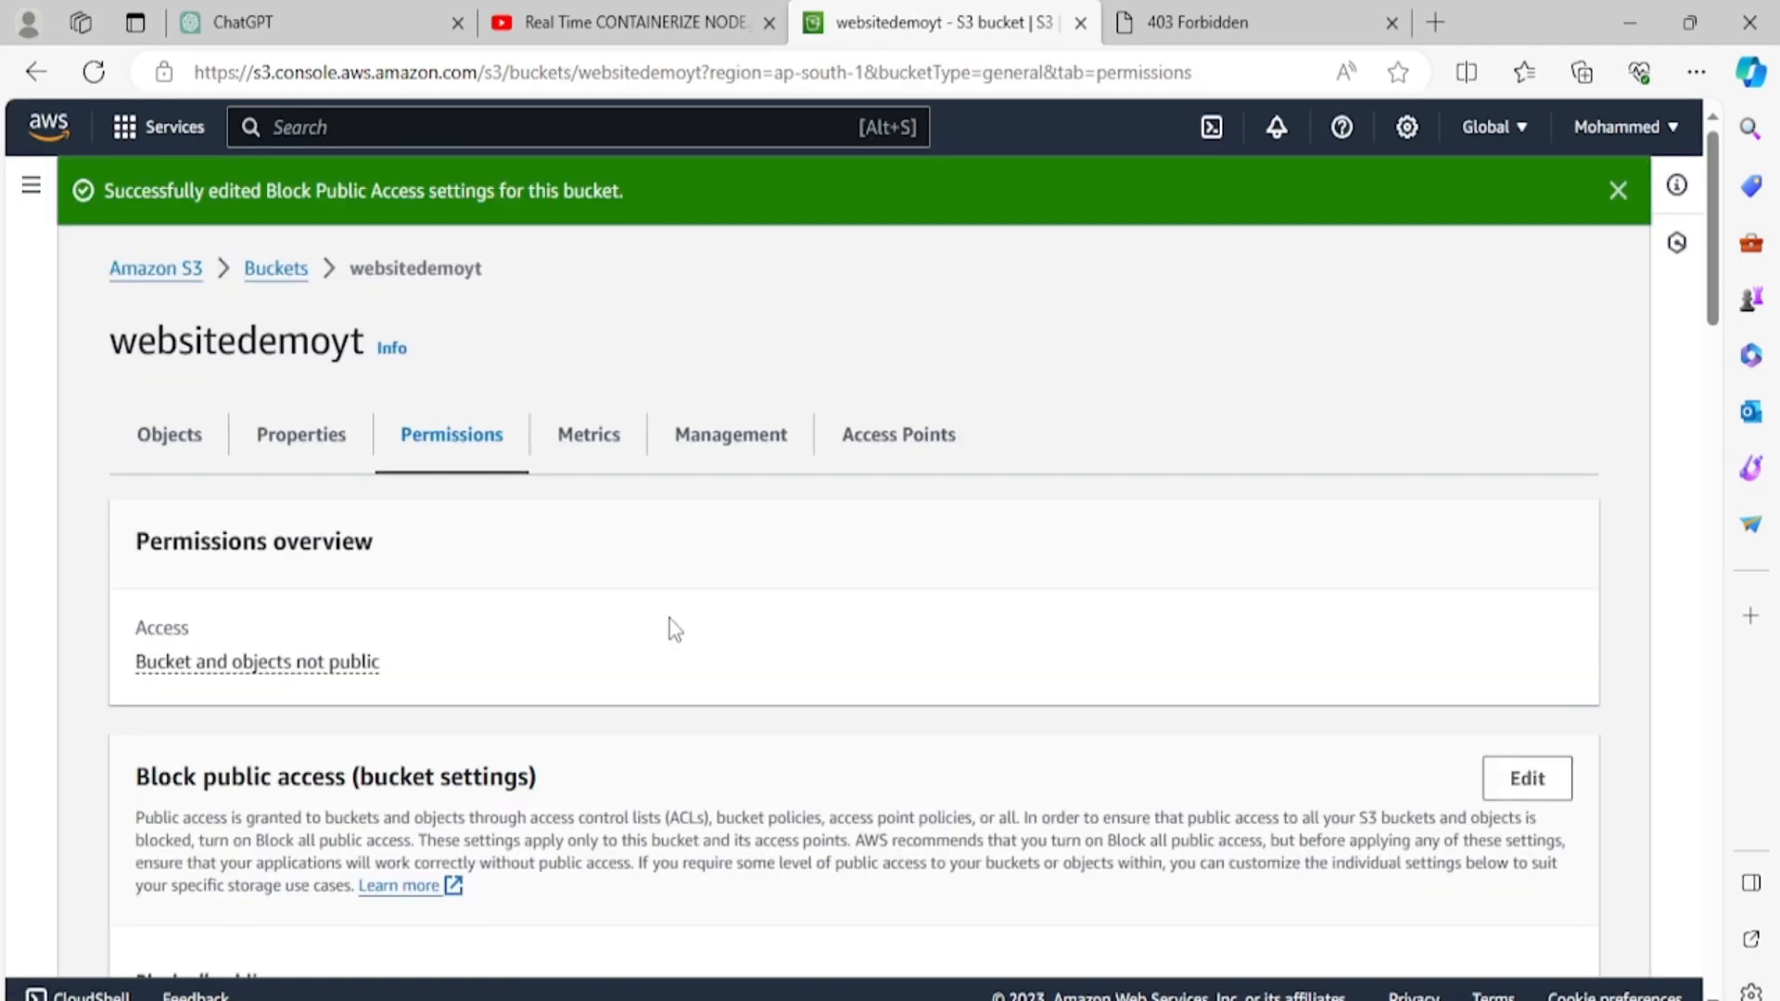
# Step: Check the updated public access settings and open the bucket policy for editing
pyautogui.scroll(-4, 670, 630)
pyautogui.scroll(2, 672, 649)
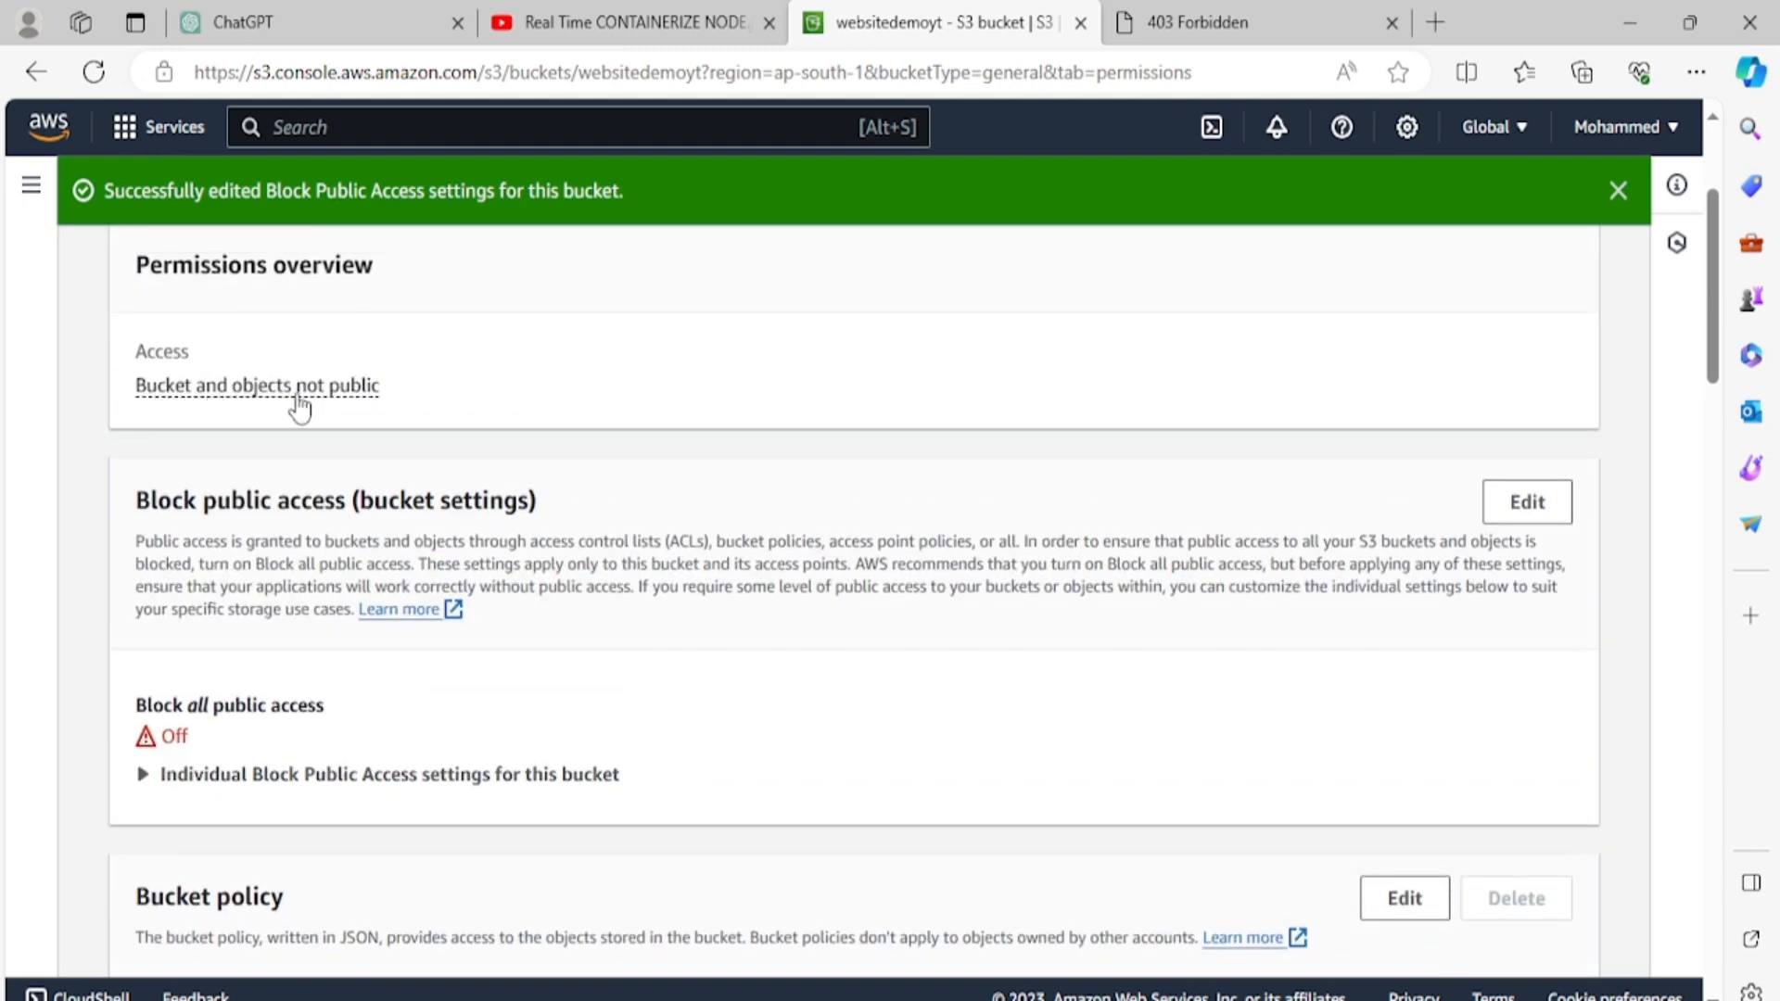
pyautogui.scroll(-6, 775, 580)
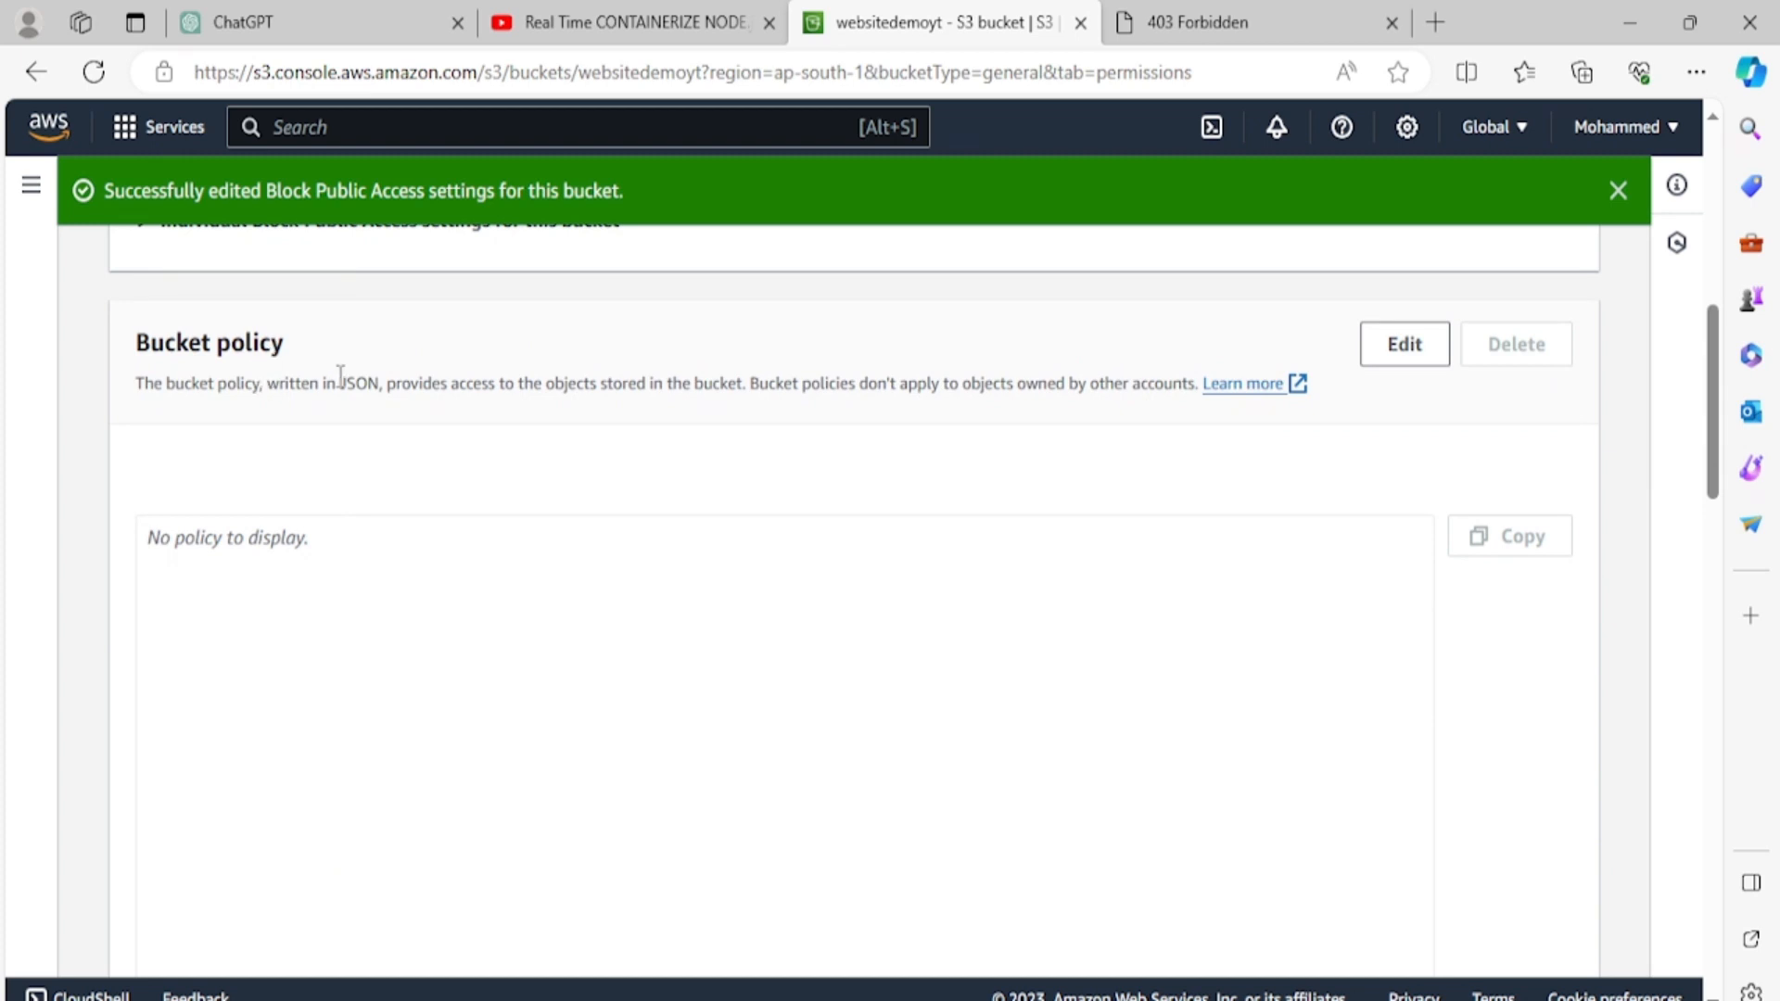
pyautogui.click(1435, 347)
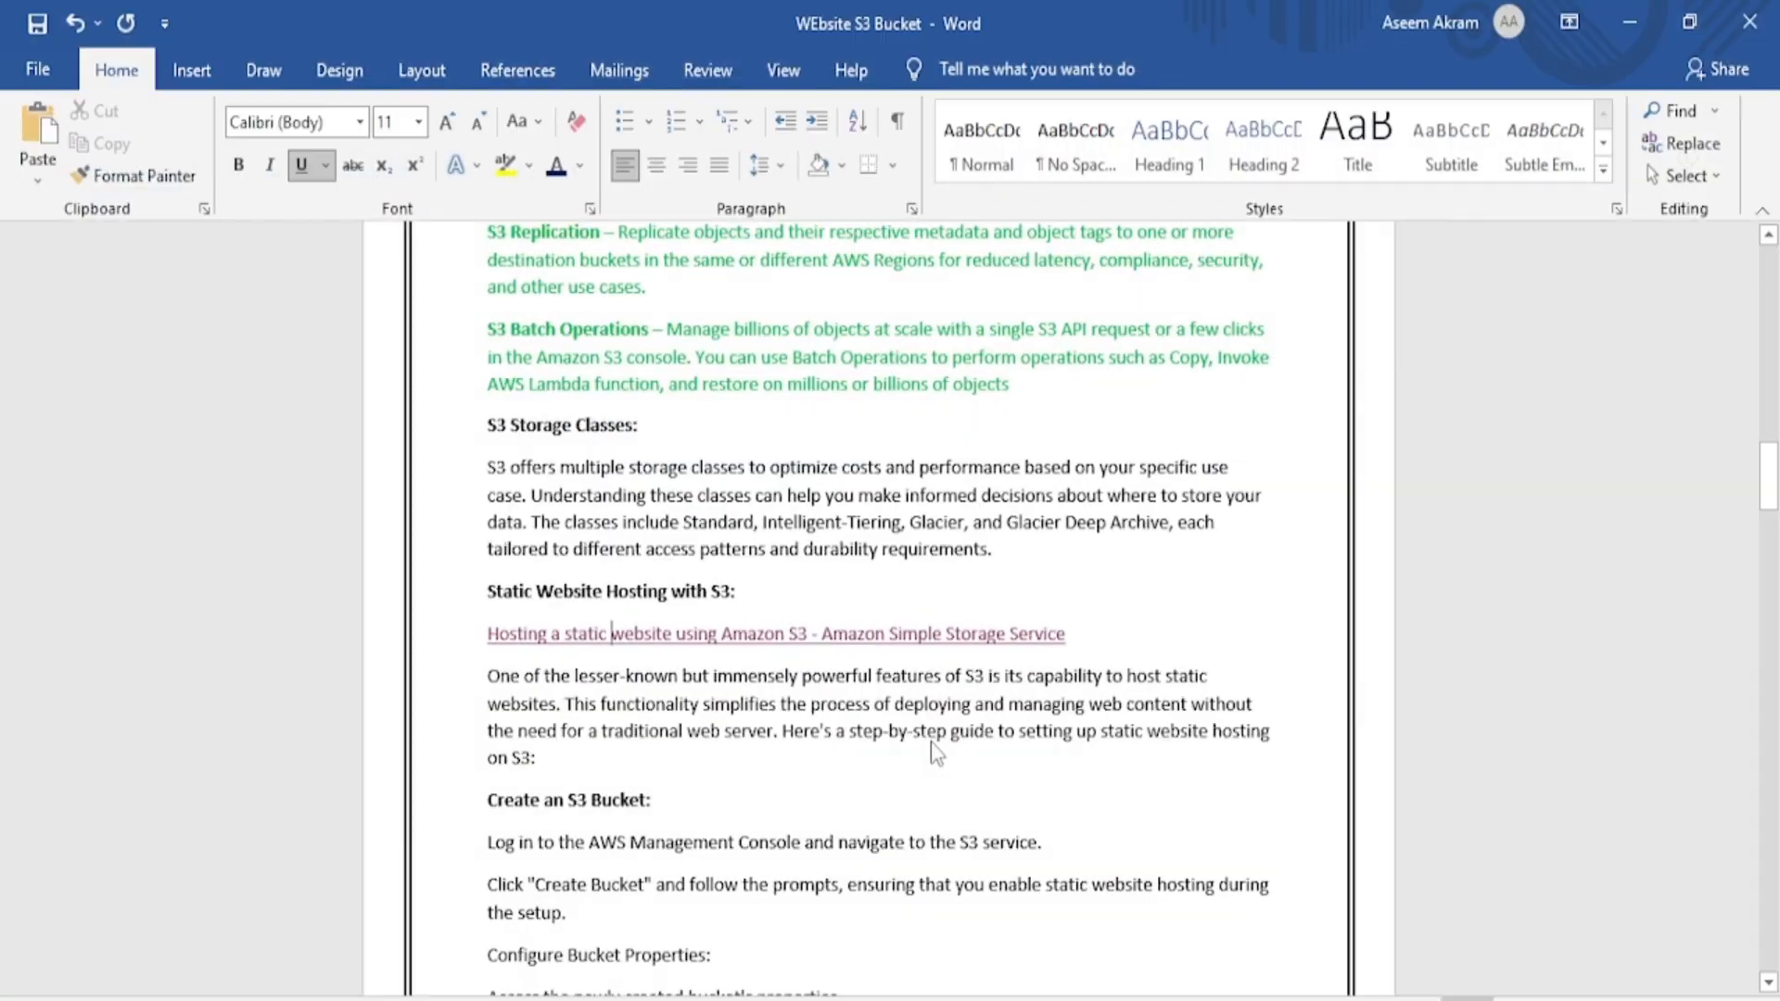
# Step: Examine the example S3 bucket policy written in JSON in the Word project document
pyautogui.scroll(-15, 969, 876)
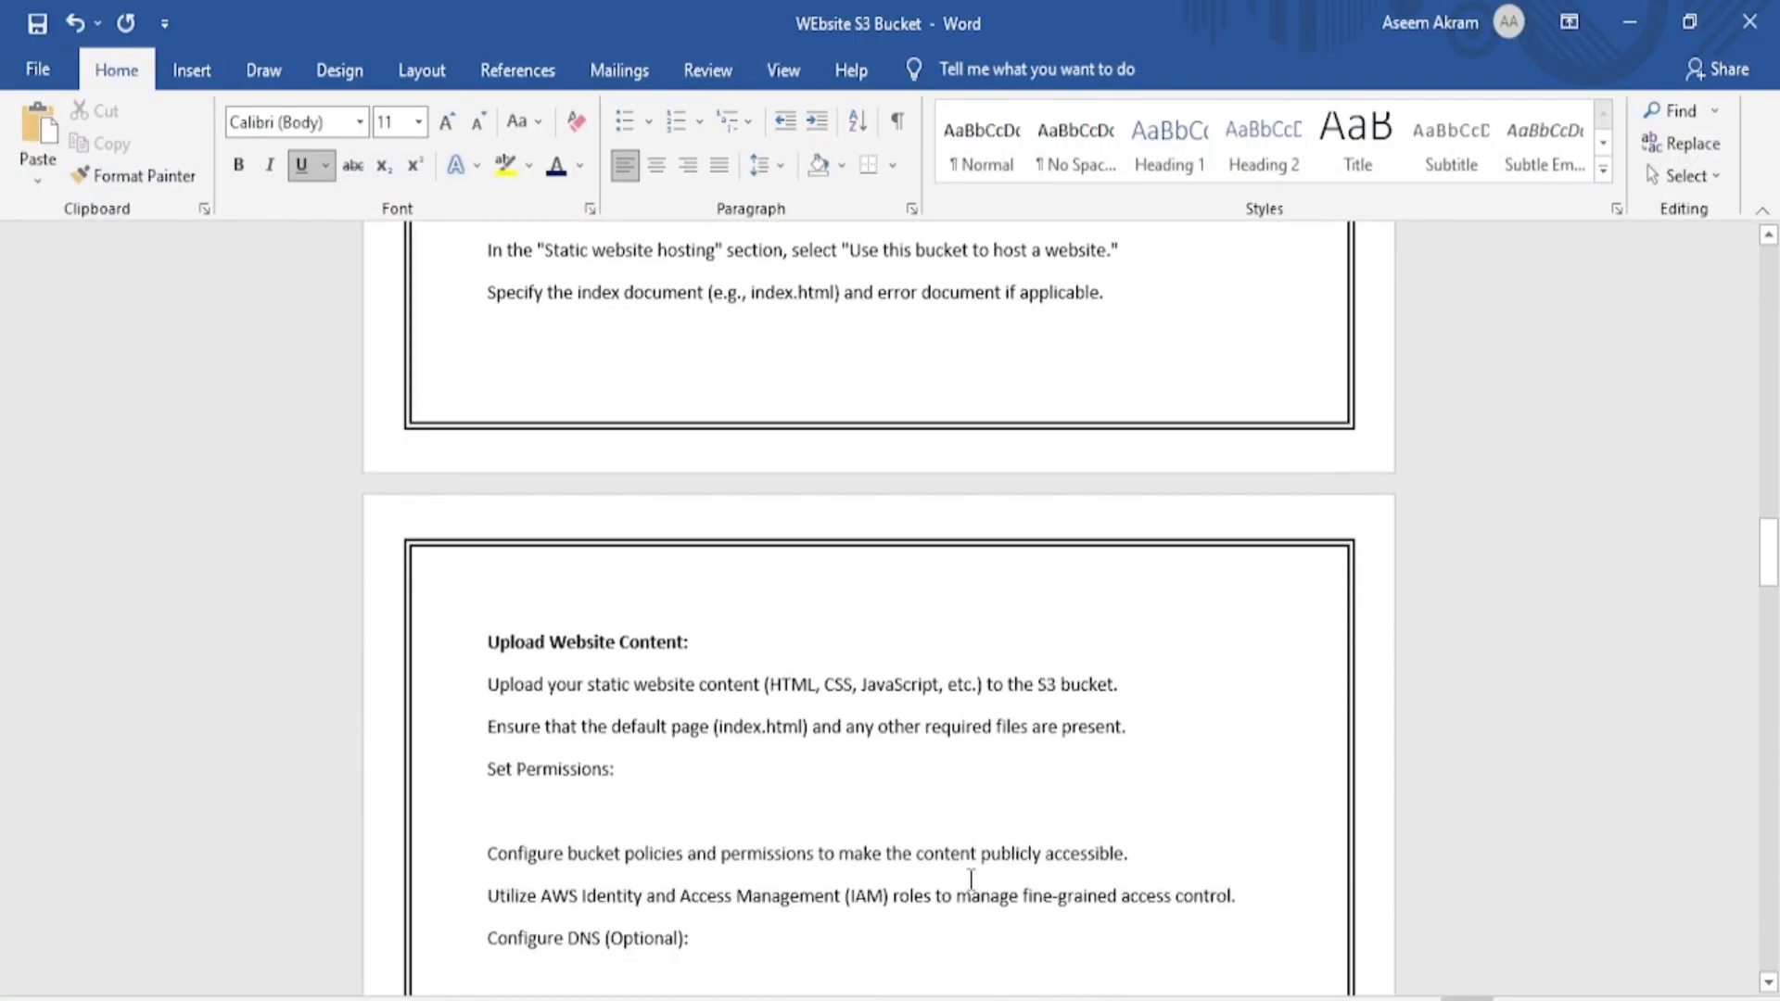
pyautogui.scroll(-20, 973, 872)
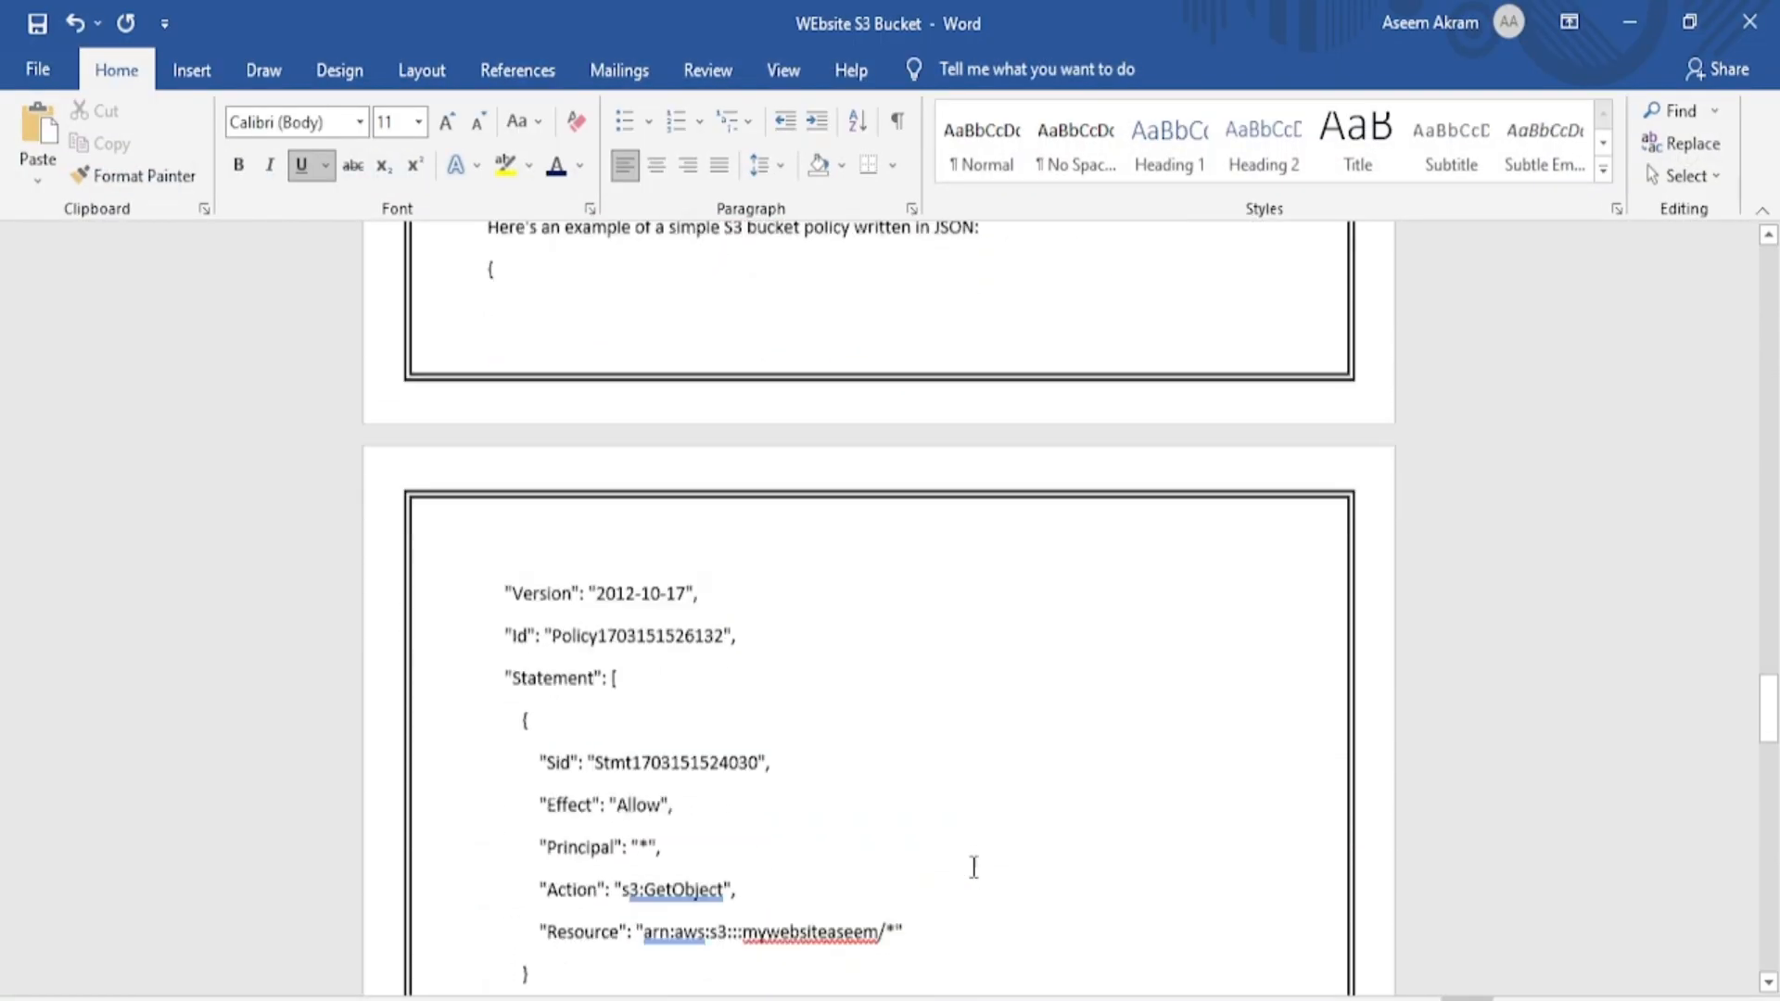
pyautogui.scroll(3, 974, 863)
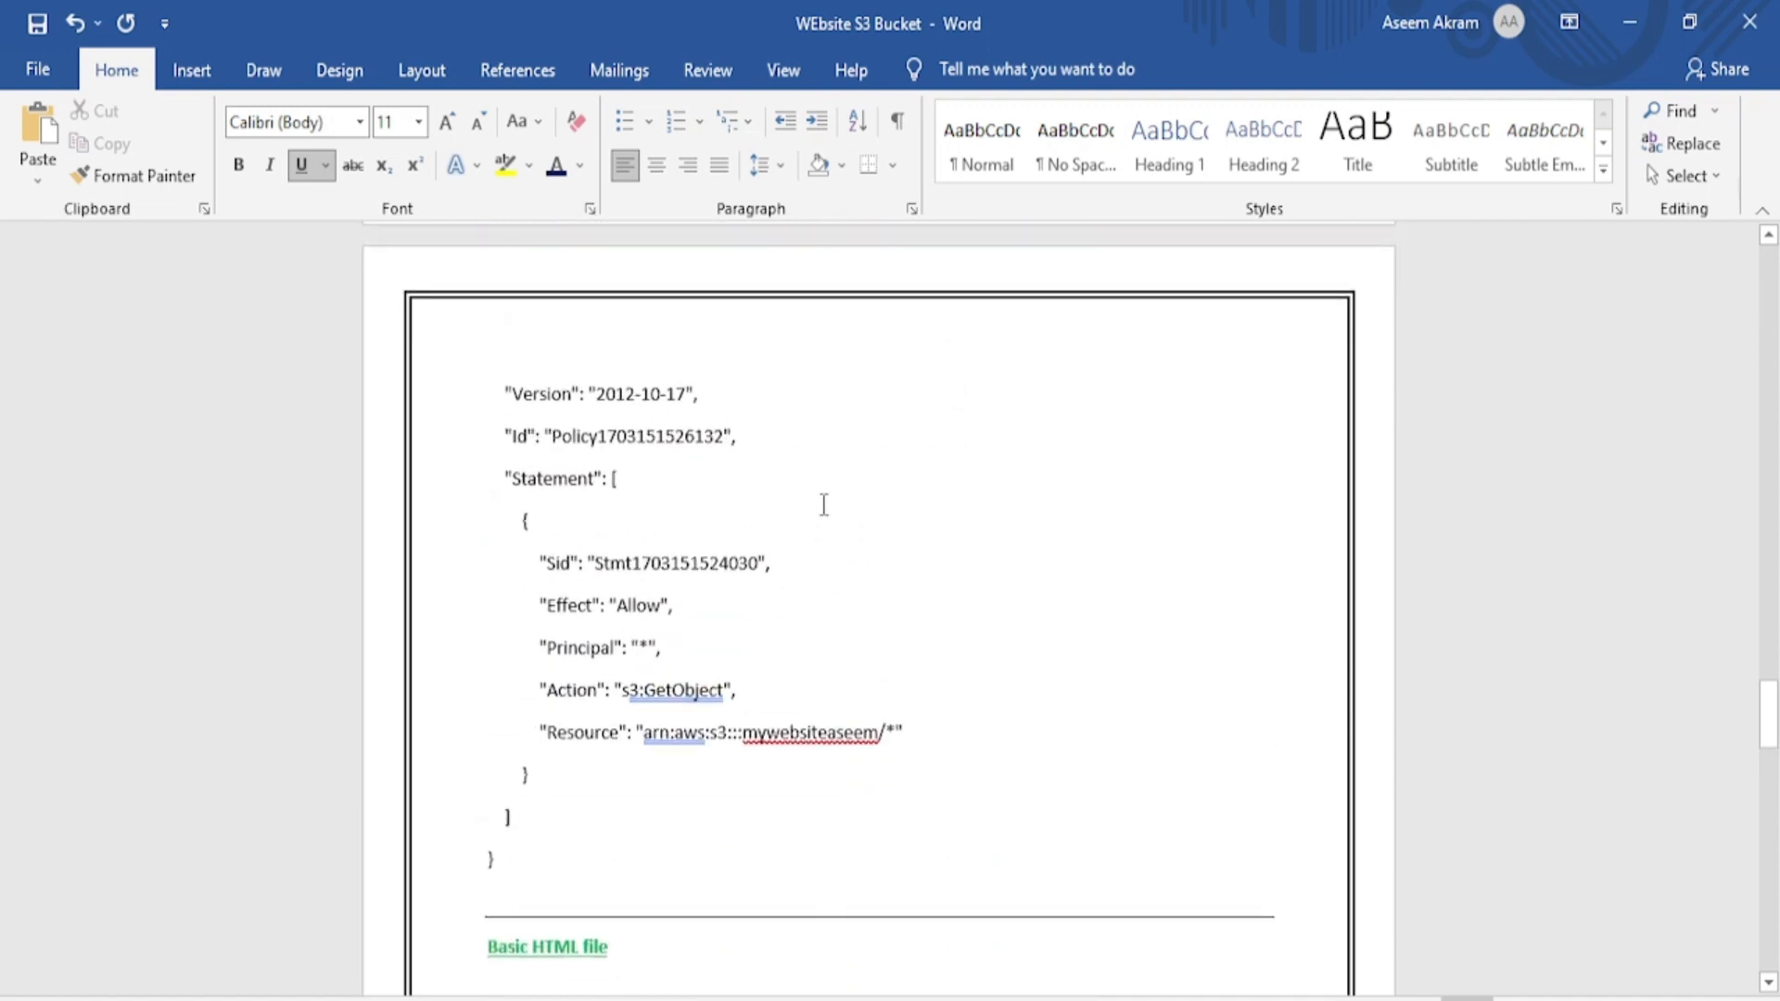
pyautogui.scroll(4, 823, 504)
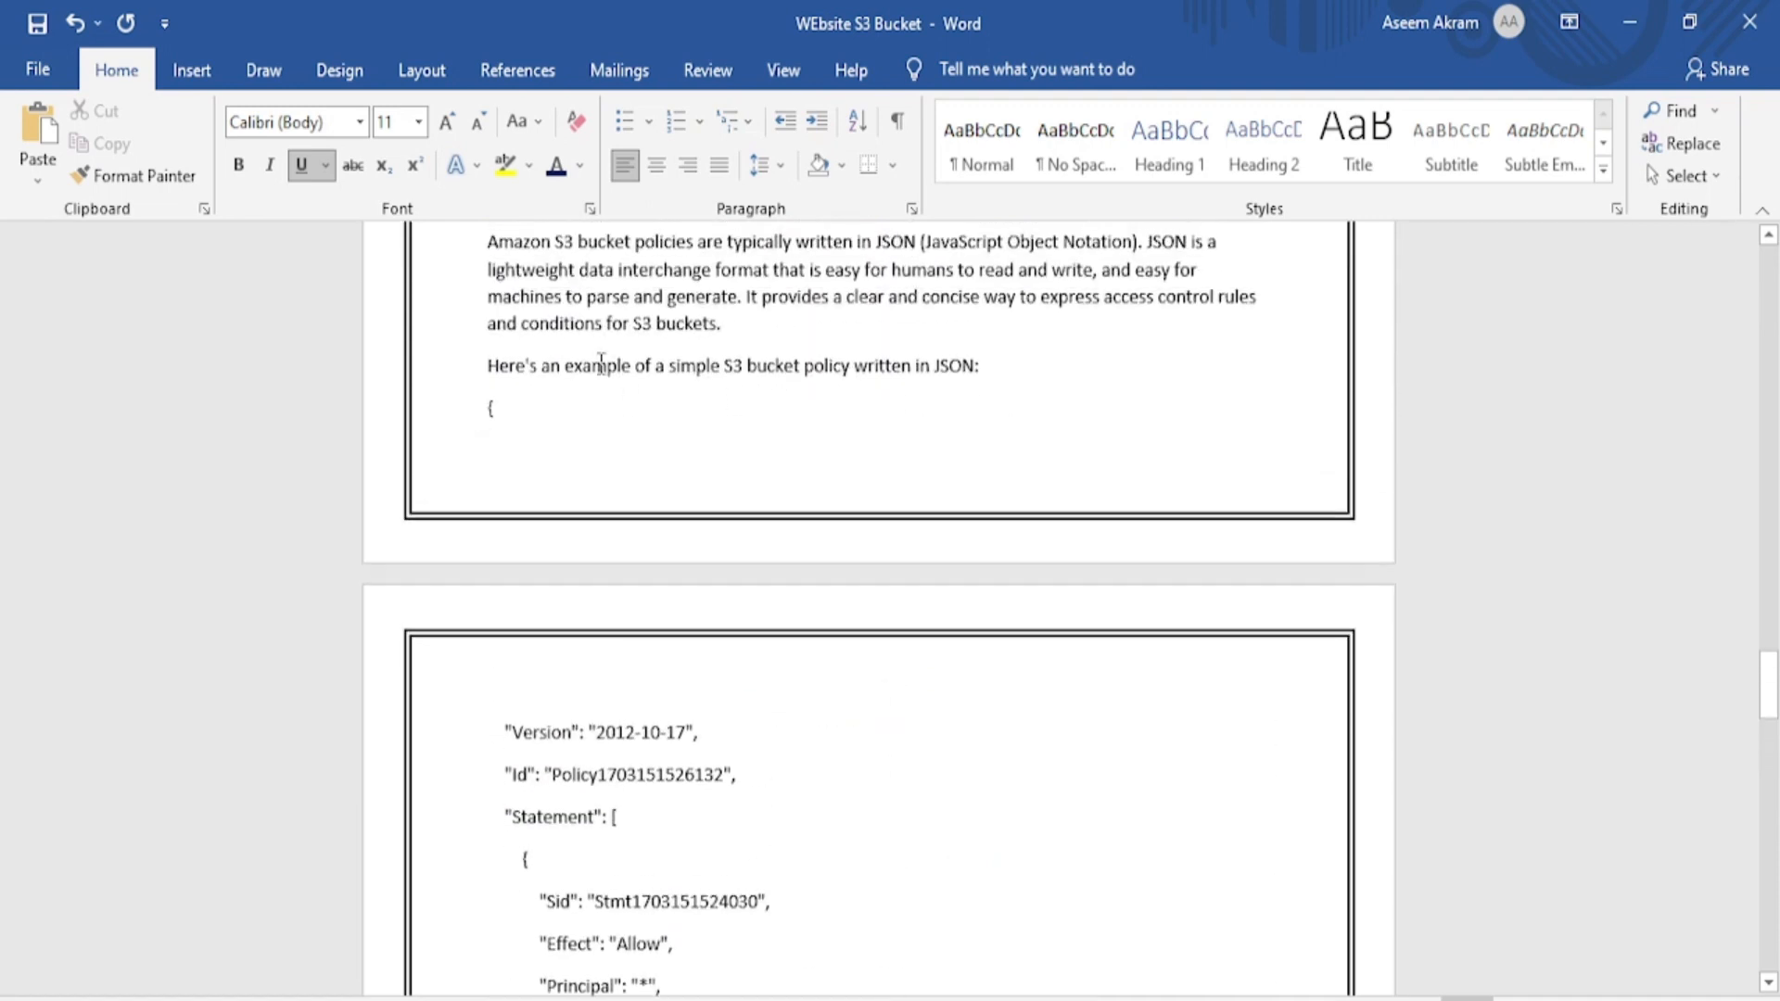
pyautogui.scroll(-1, 575, 363)
pyautogui.scroll(-3, 483, 313)
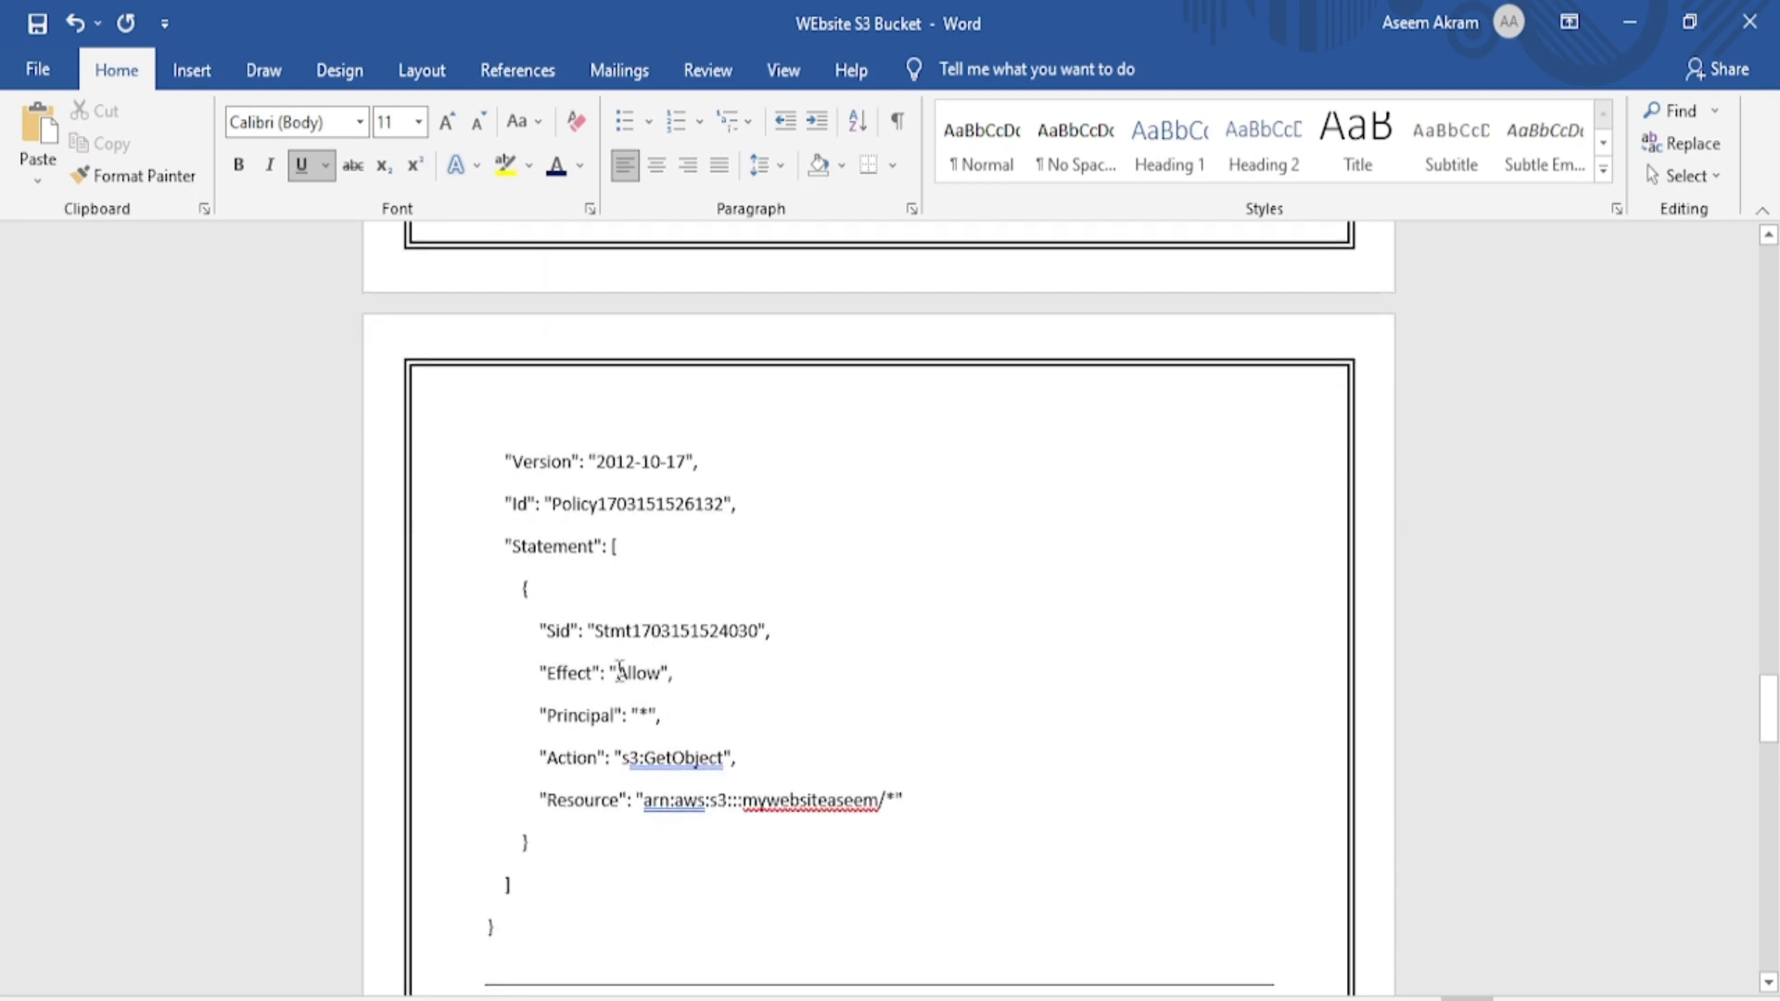
pyautogui.scroll(1, 580, 626)
pyautogui.scroll(-1, 581, 625)
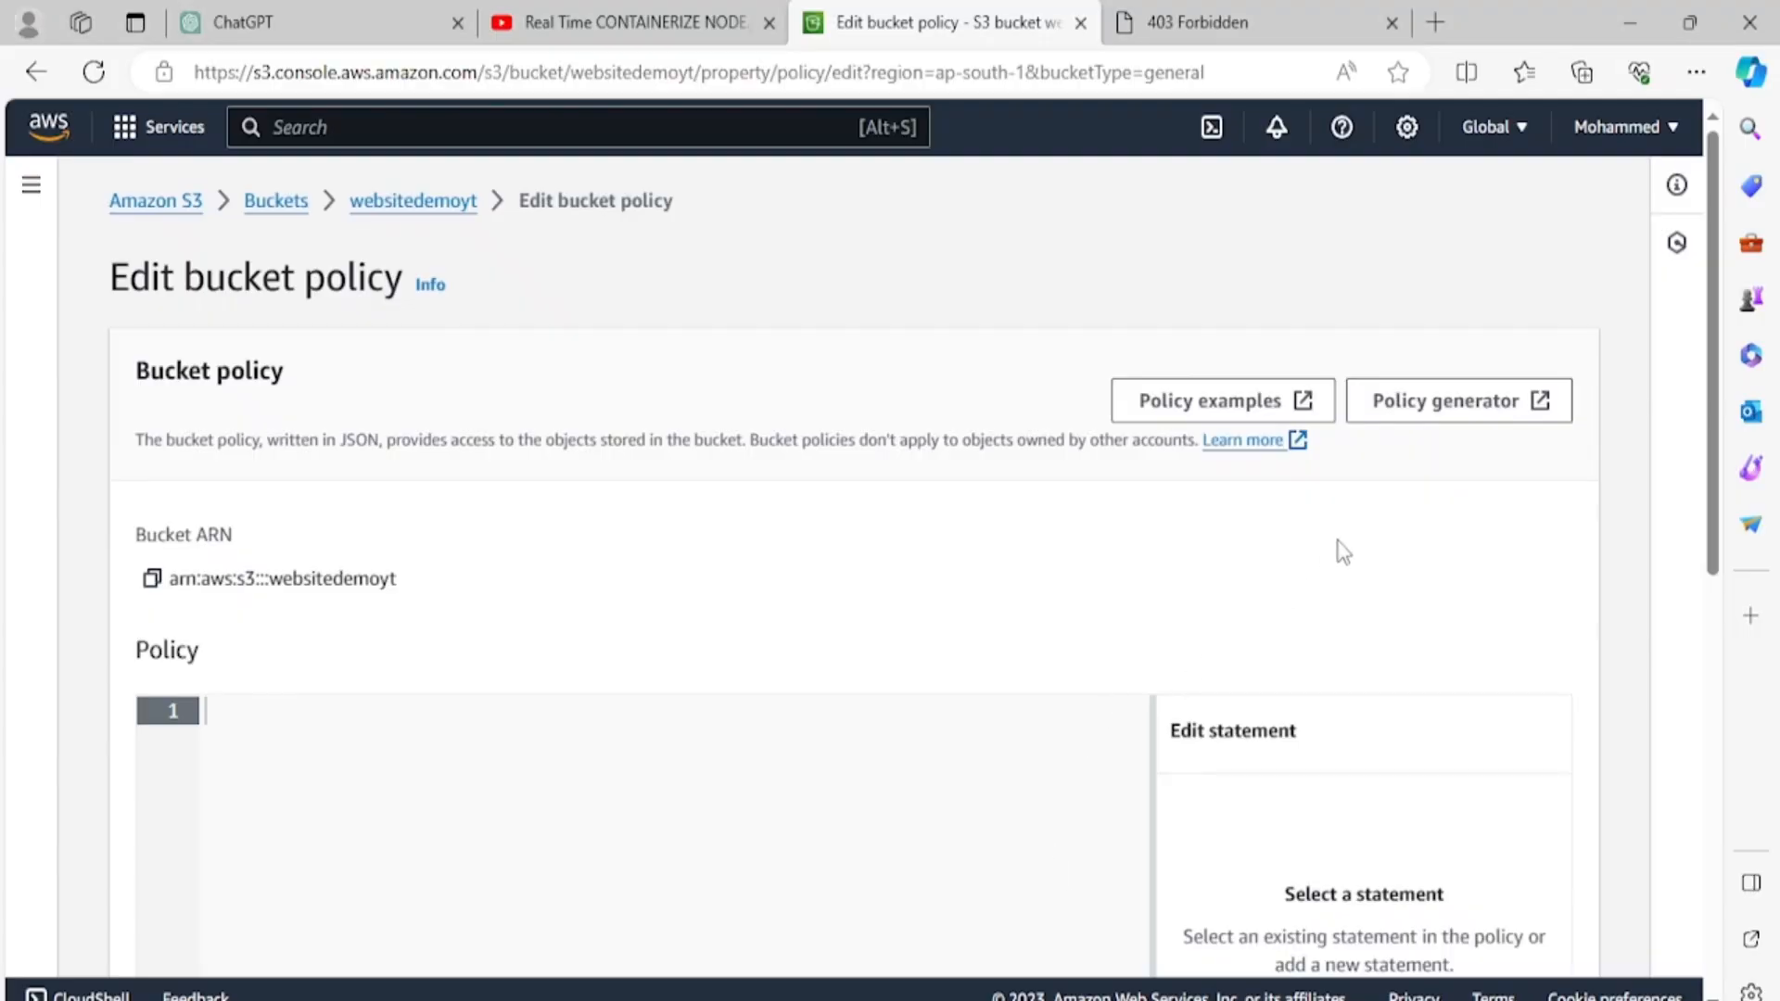
# Step: Back in the S3 console, launch the AWS Policy Generator from the bucket policy page and choose S3 Bucket Policy as the policy type
pyautogui.scroll(-2, 1338, 548)
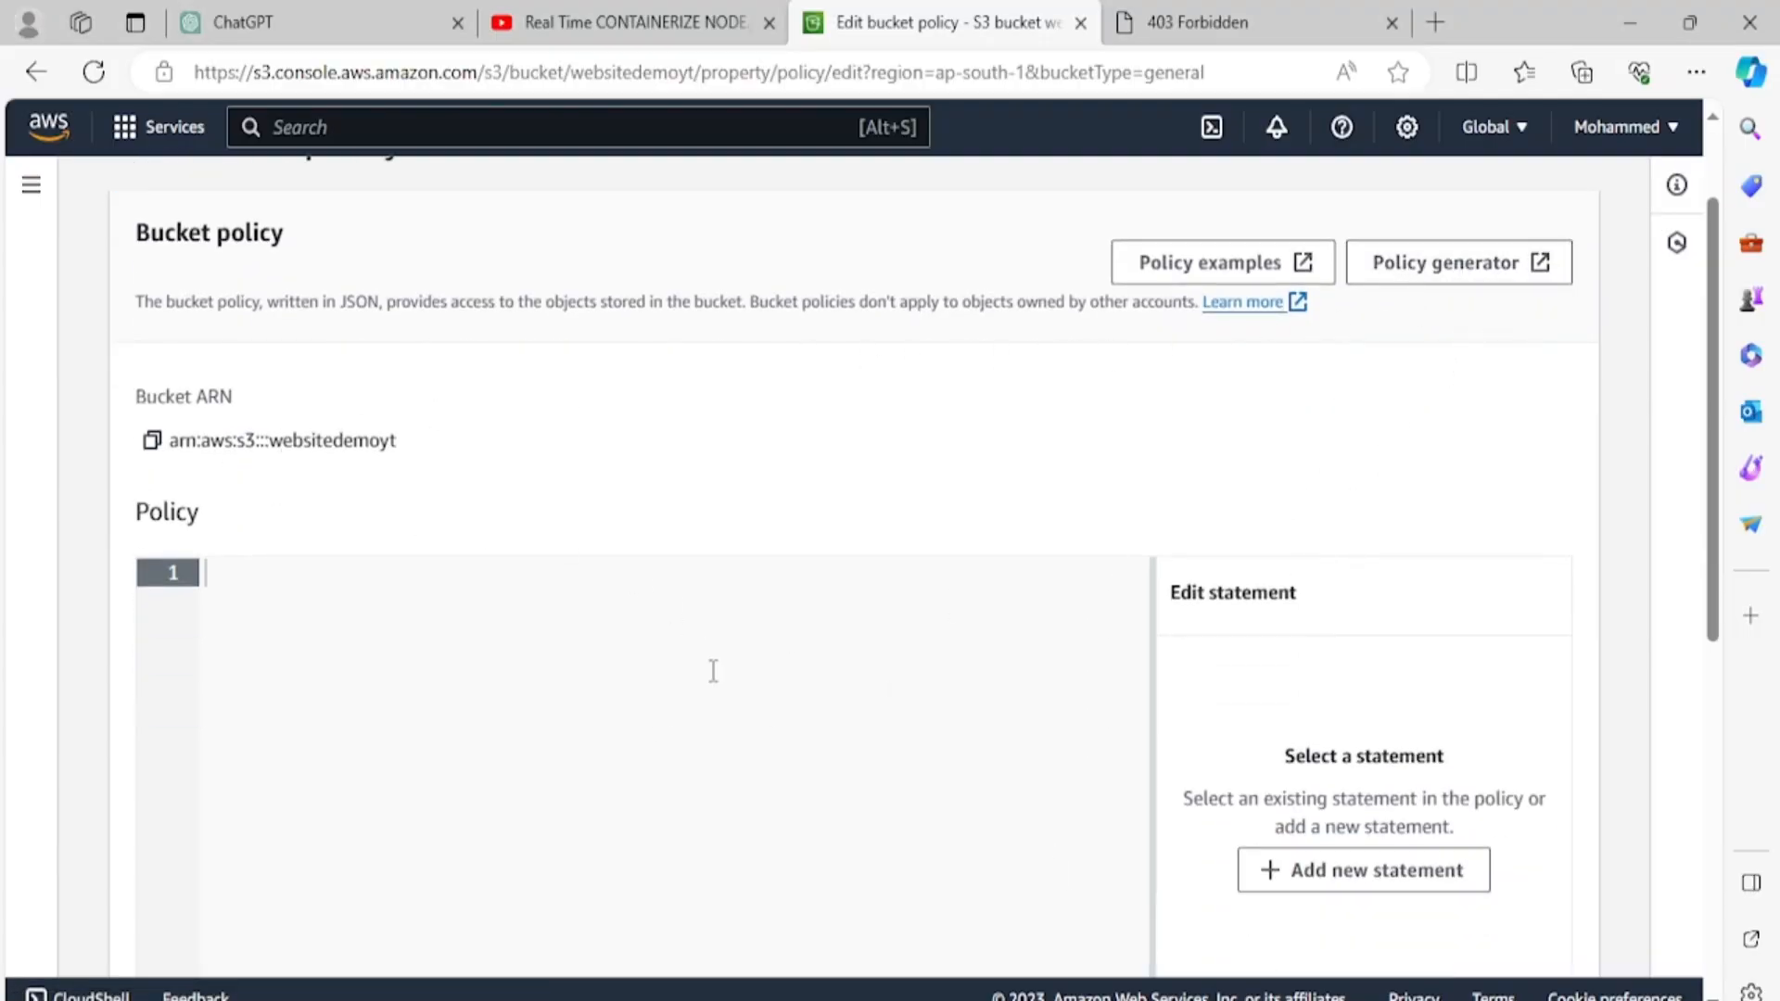
pyautogui.scroll(2, 713, 672)
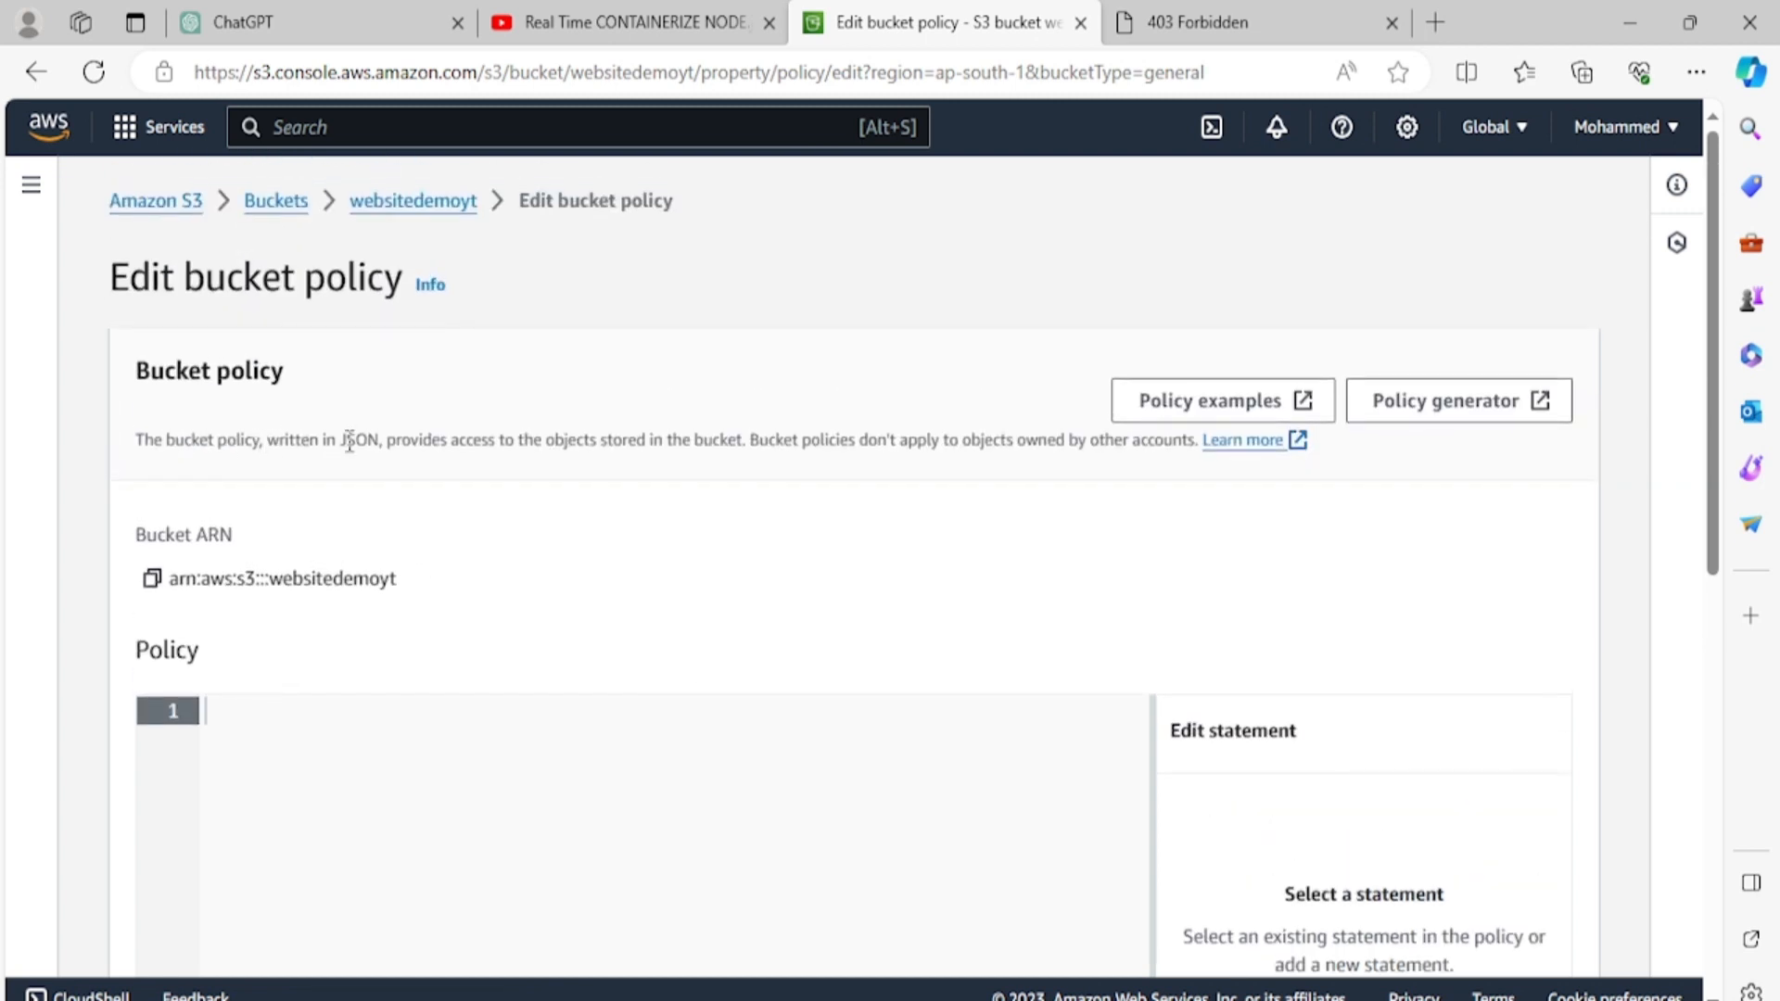
pyautogui.click(1401, 412)
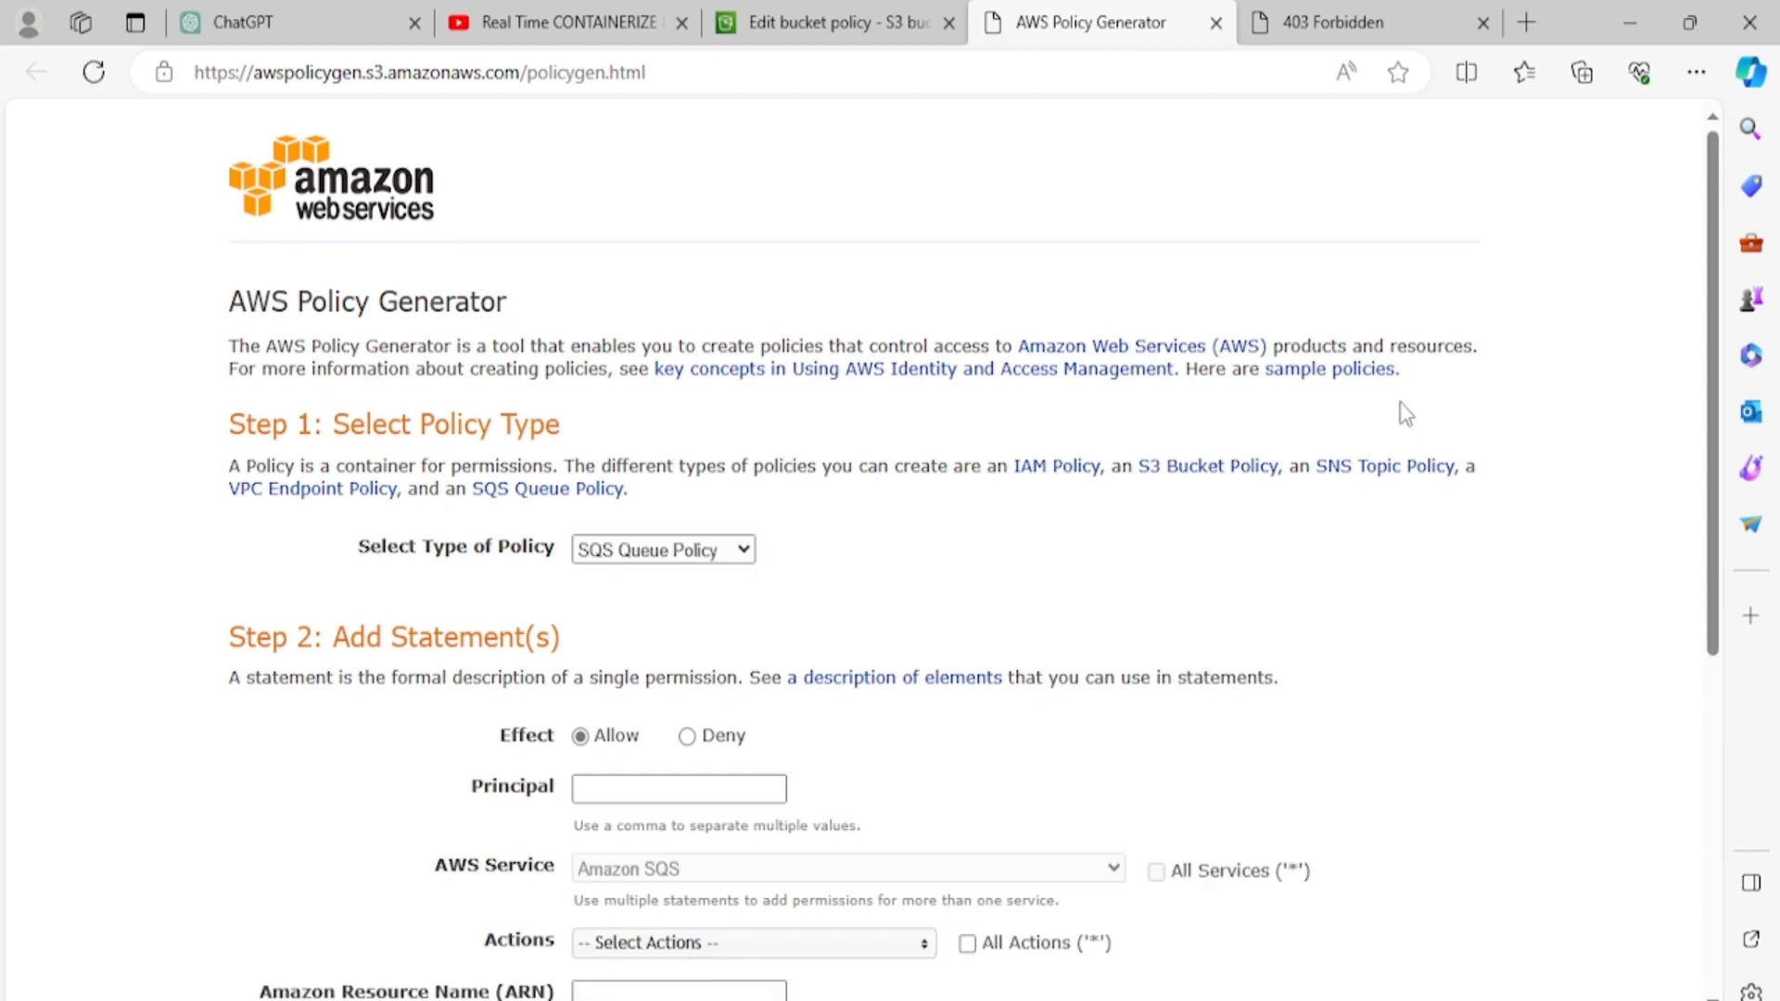
pyautogui.click(717, 552)
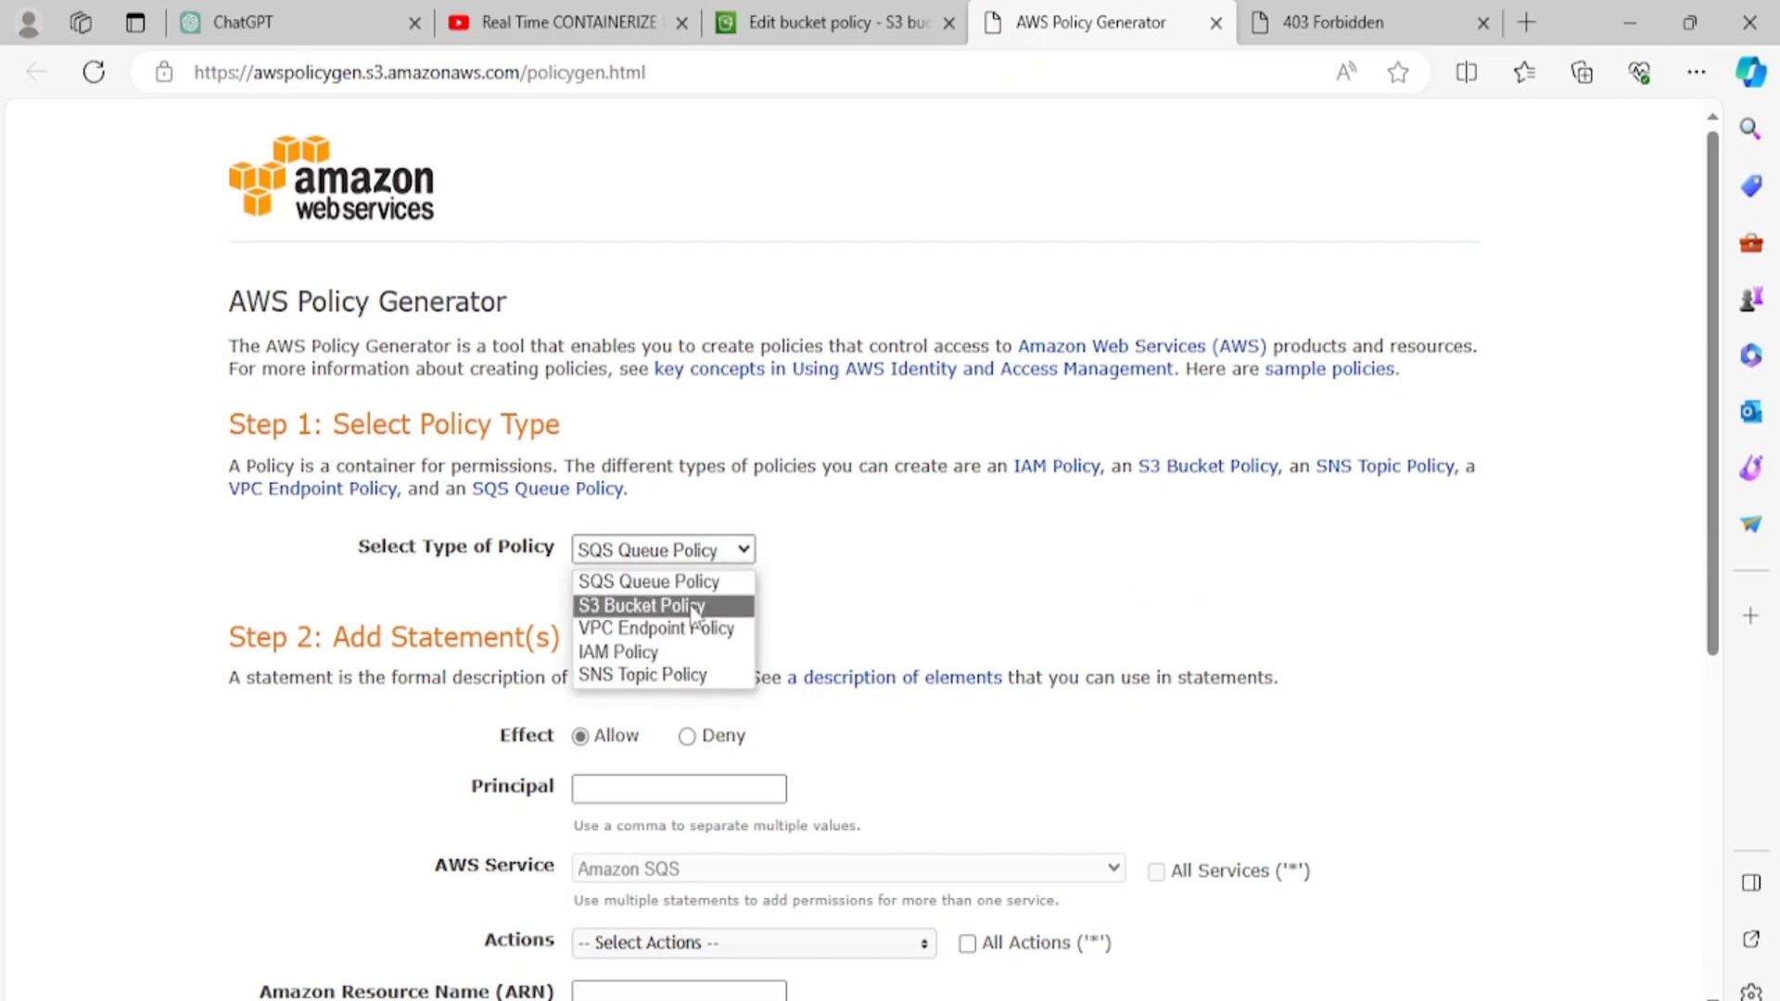
pyautogui.click(696, 605)
pyautogui.scroll(-1, 687, 616)
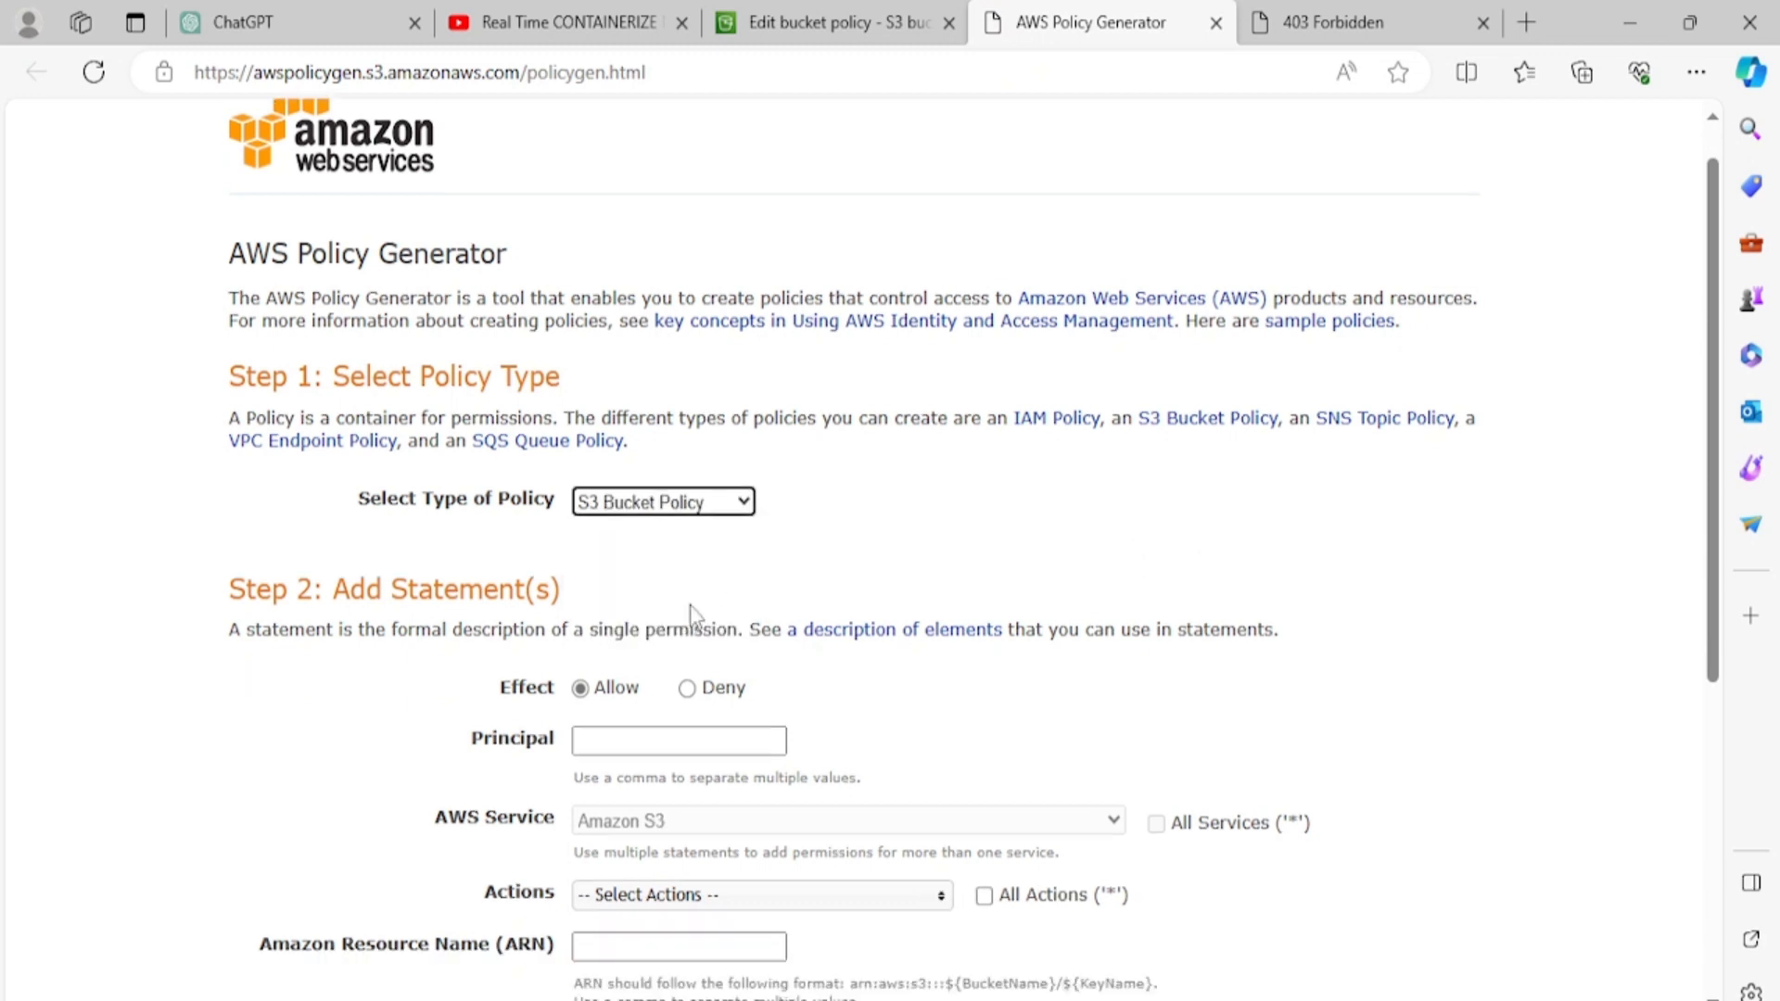
# Step: Set the statement's principal to * and select GetObject as its only action
pyautogui.click(603, 659)
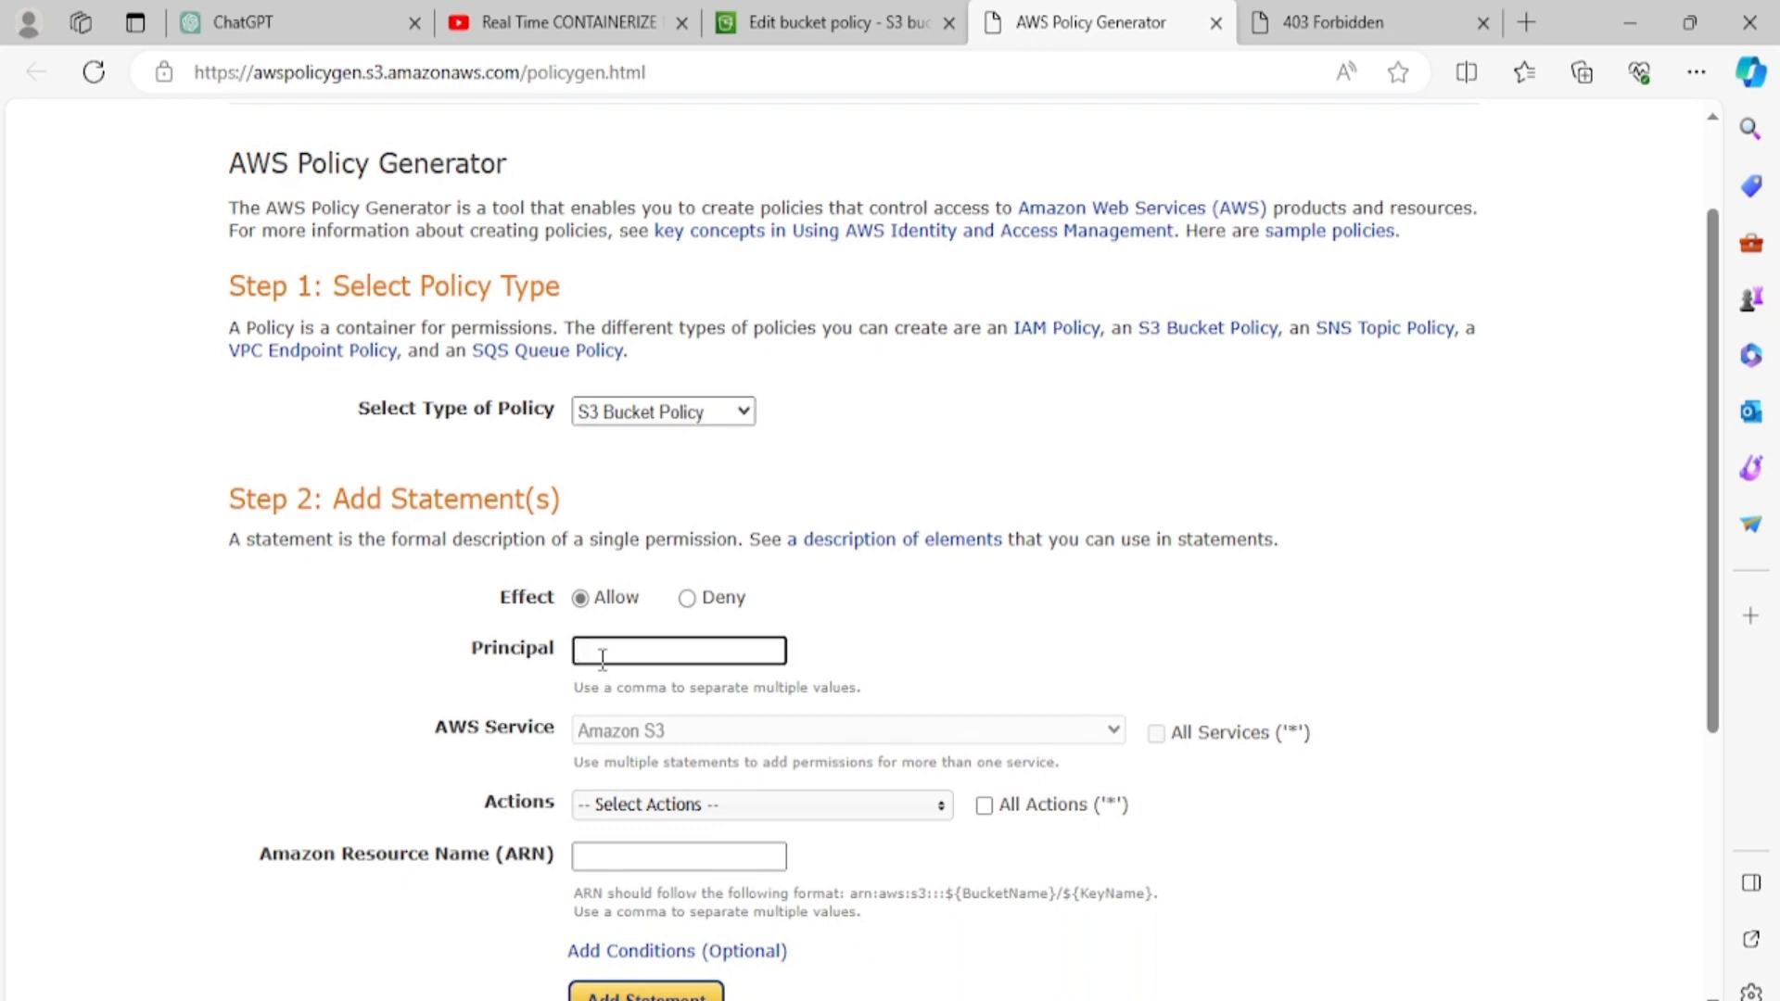
pyautogui.write('*')
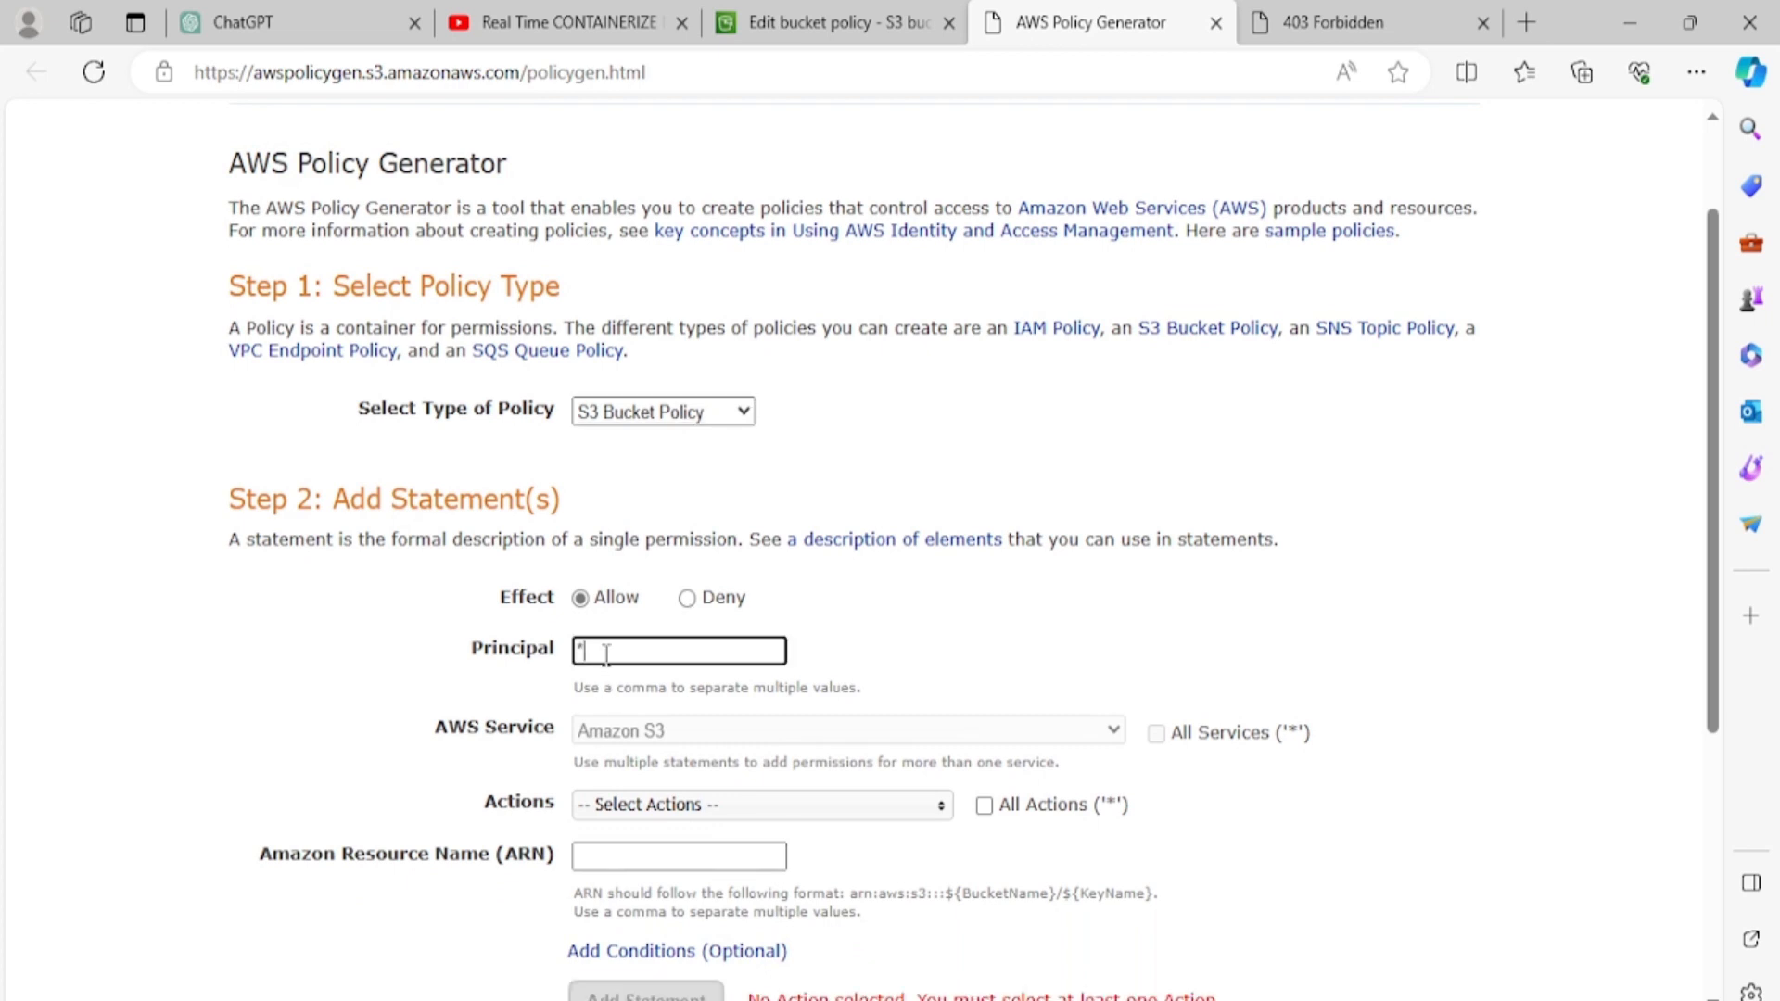
pyautogui.scroll(-1, 649, 663)
pyautogui.click(716, 675)
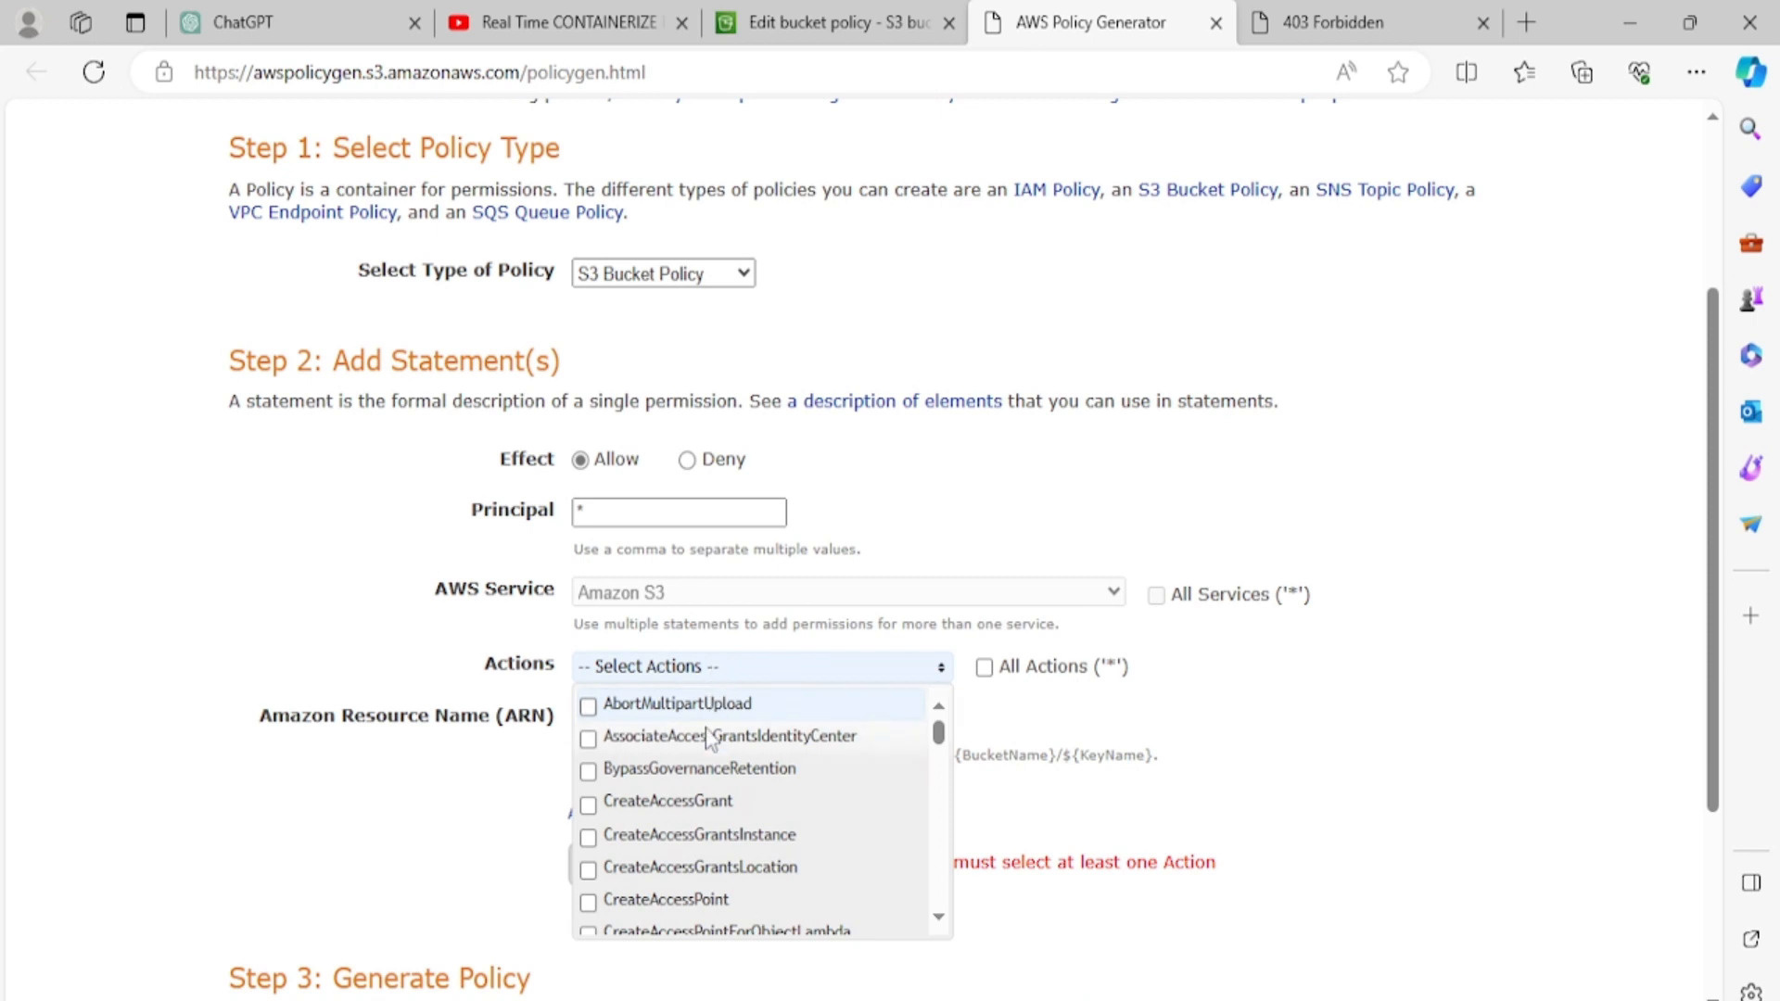
pyautogui.scroll(-3, 692, 803)
pyautogui.scroll(-5, 691, 809)
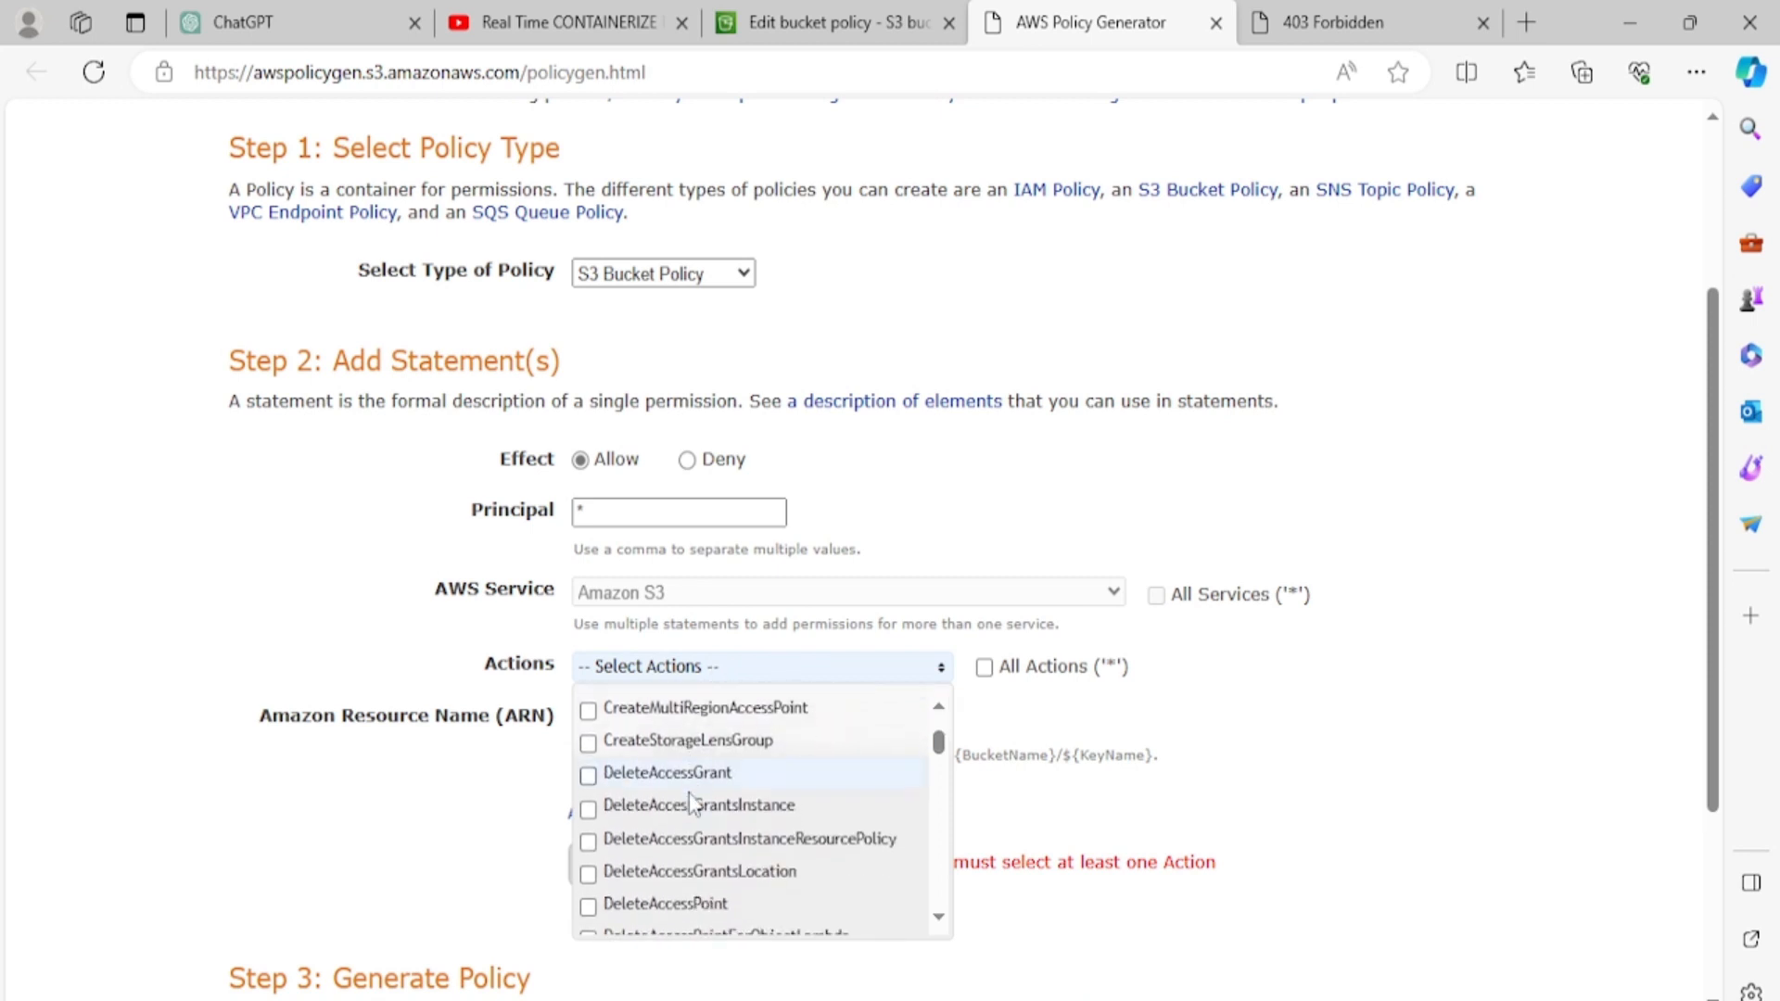
pyautogui.scroll(-5, 691, 803)
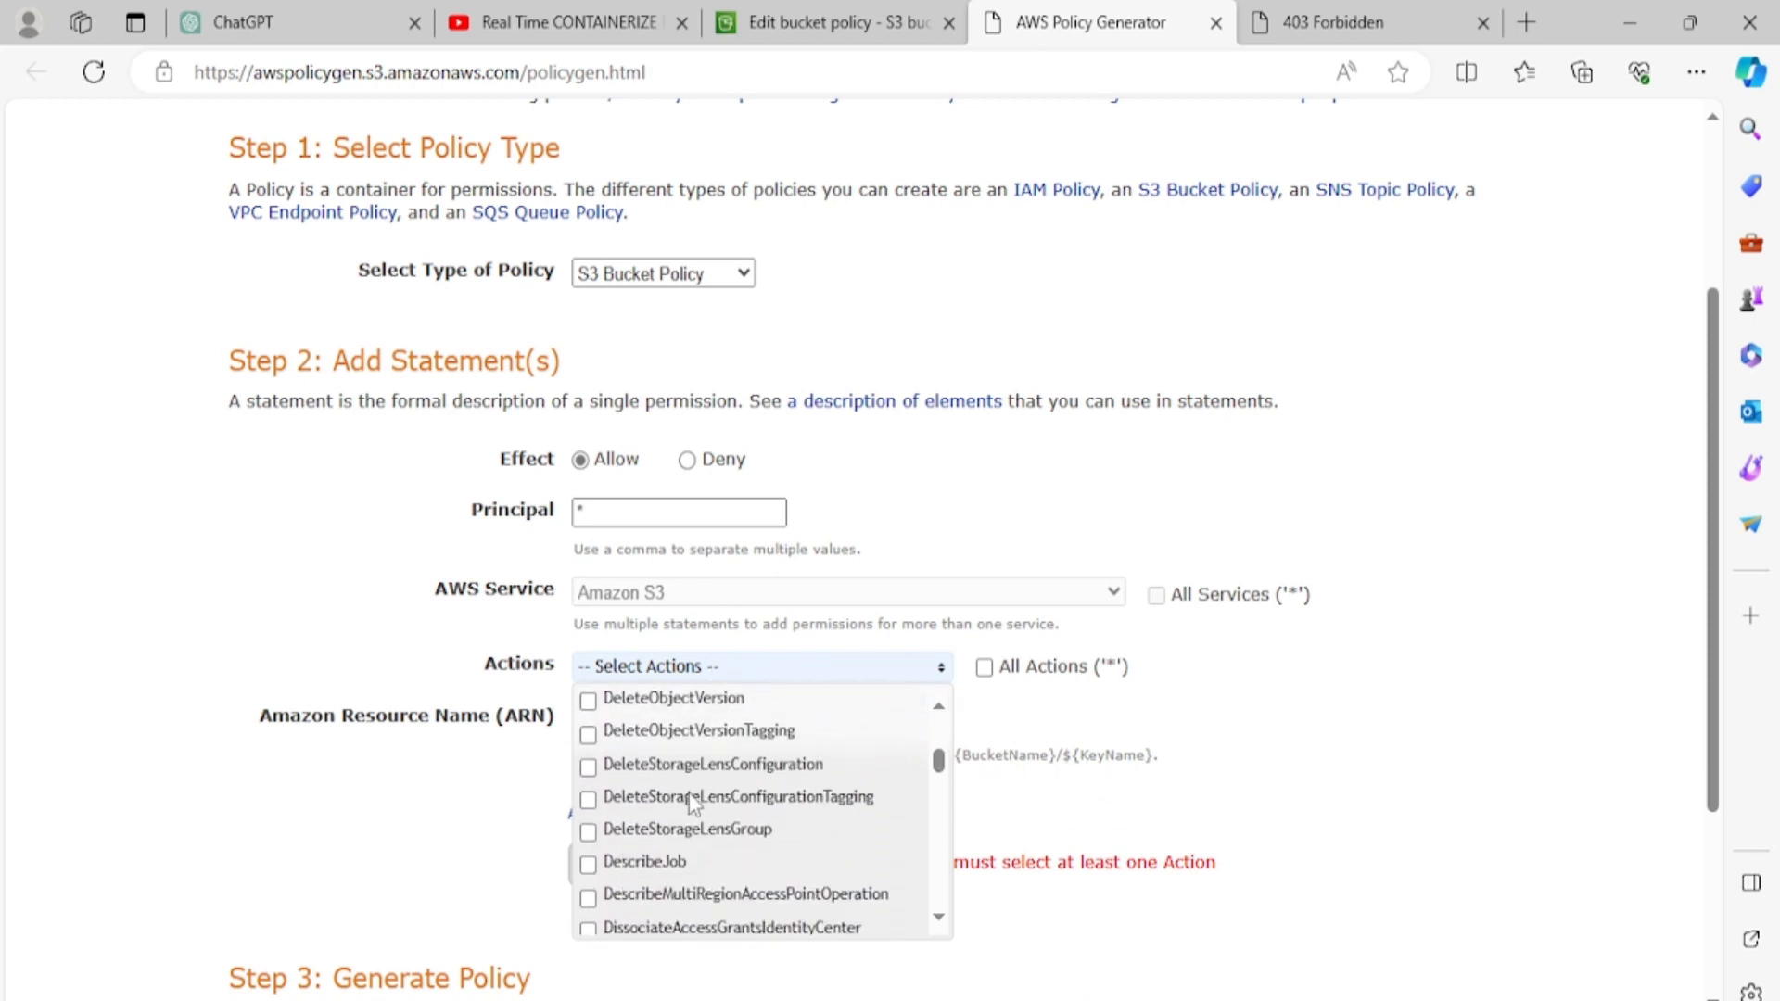
pyautogui.scroll(-5, 686, 785)
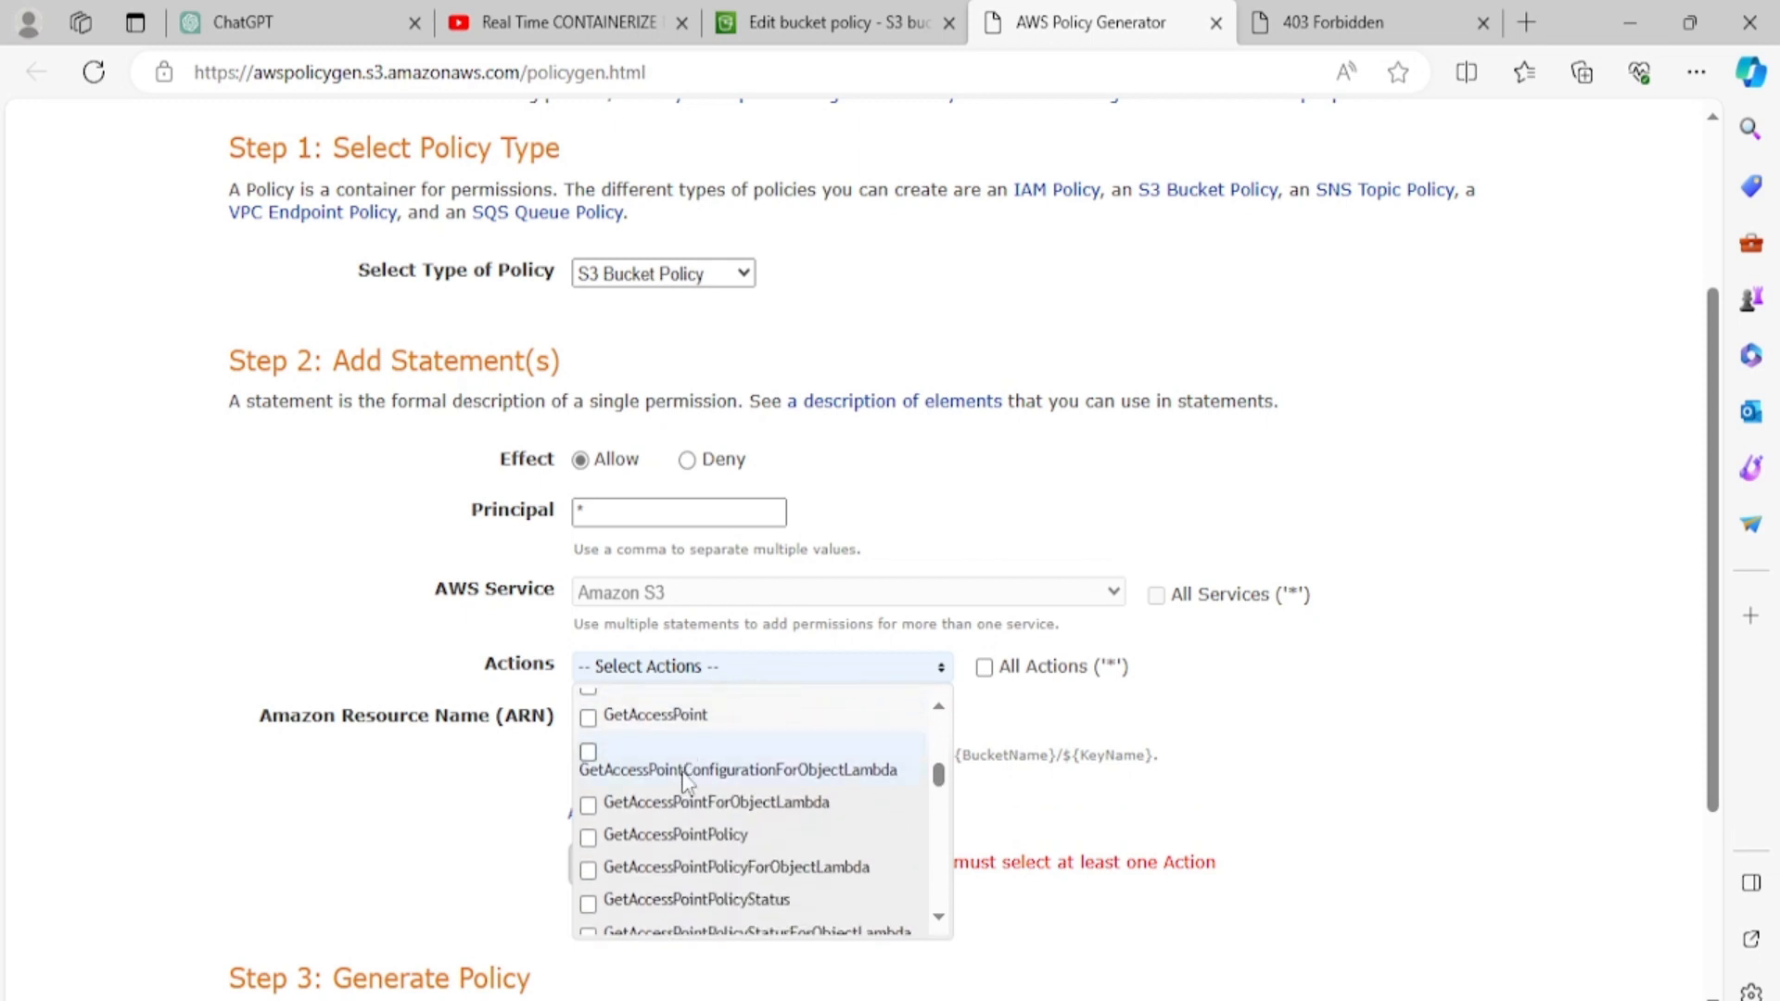
pyautogui.scroll(-2, 686, 785)
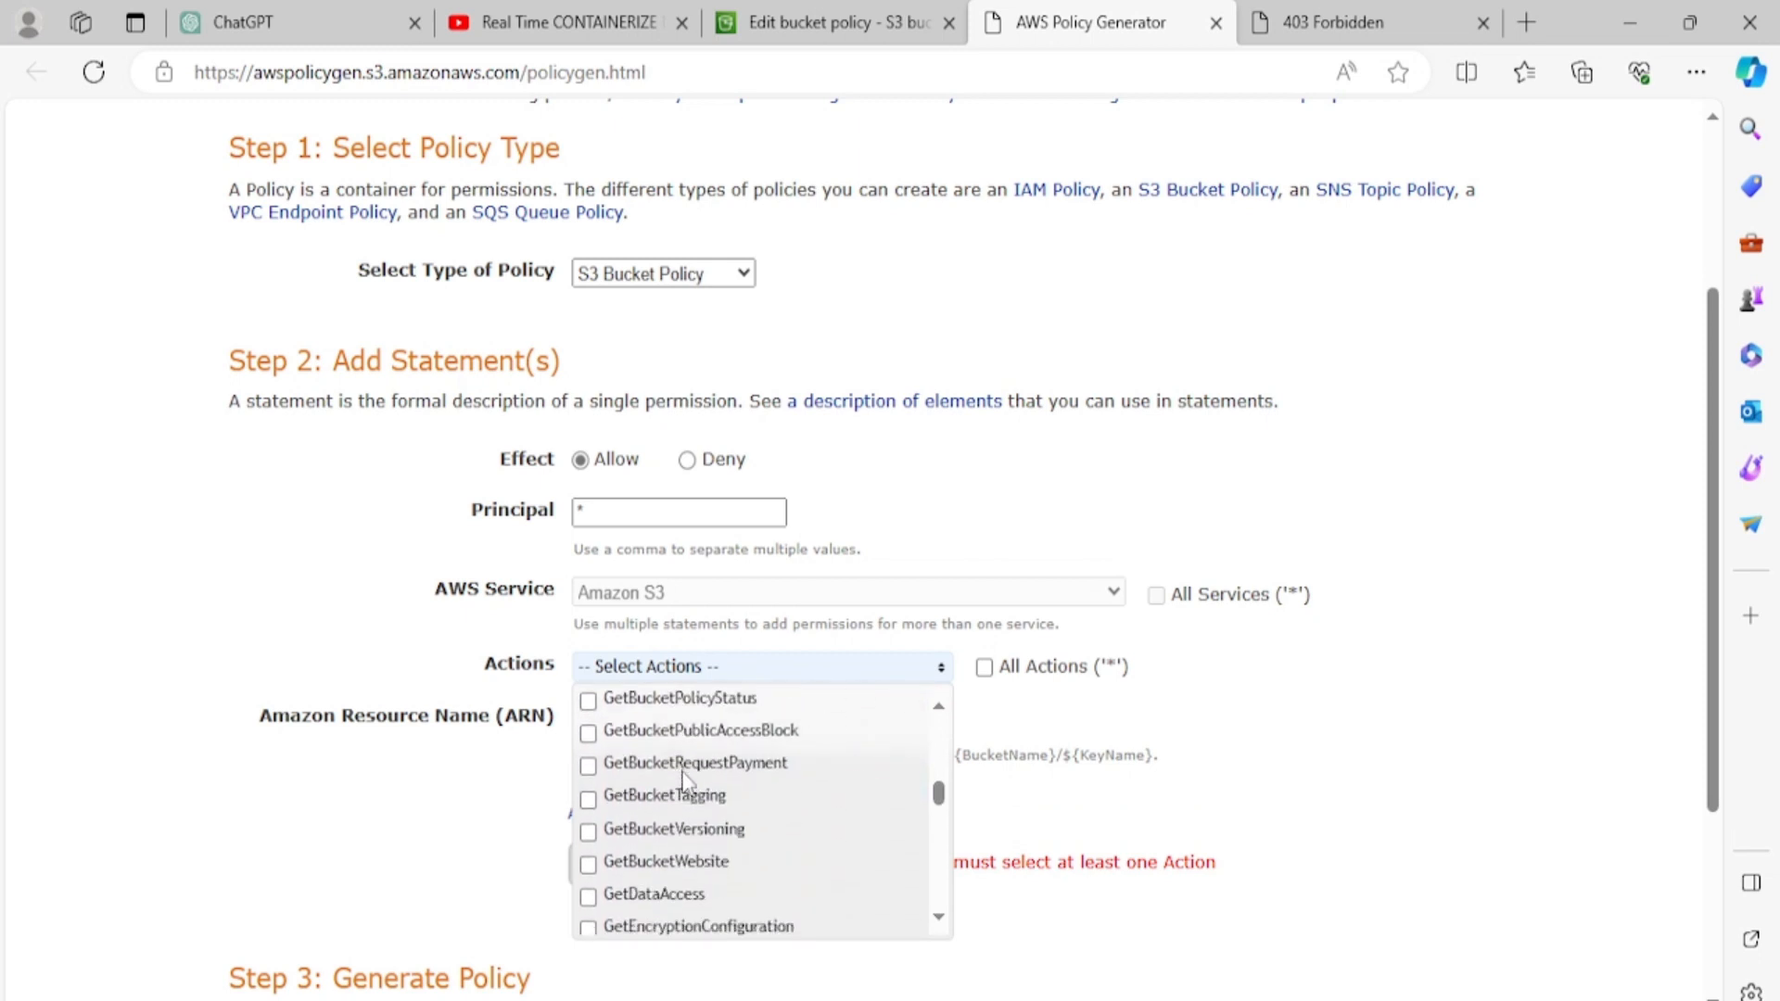
pyautogui.scroll(-5, 683, 782)
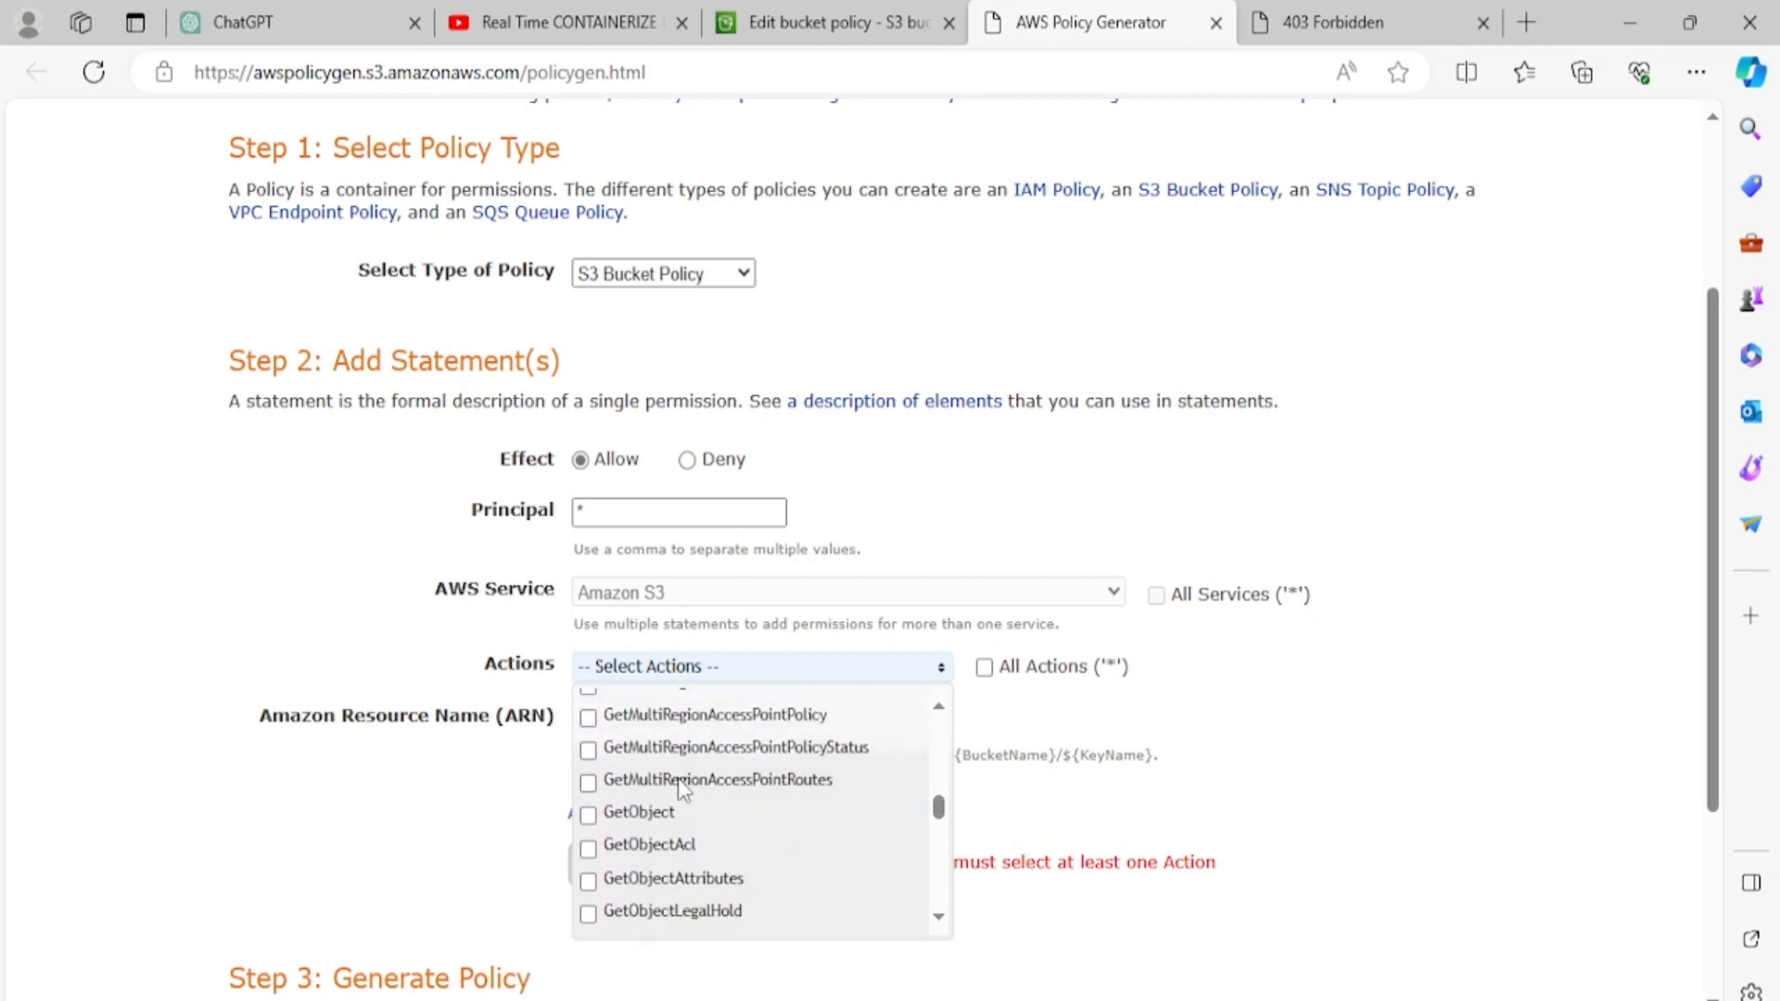
pyautogui.click(590, 813)
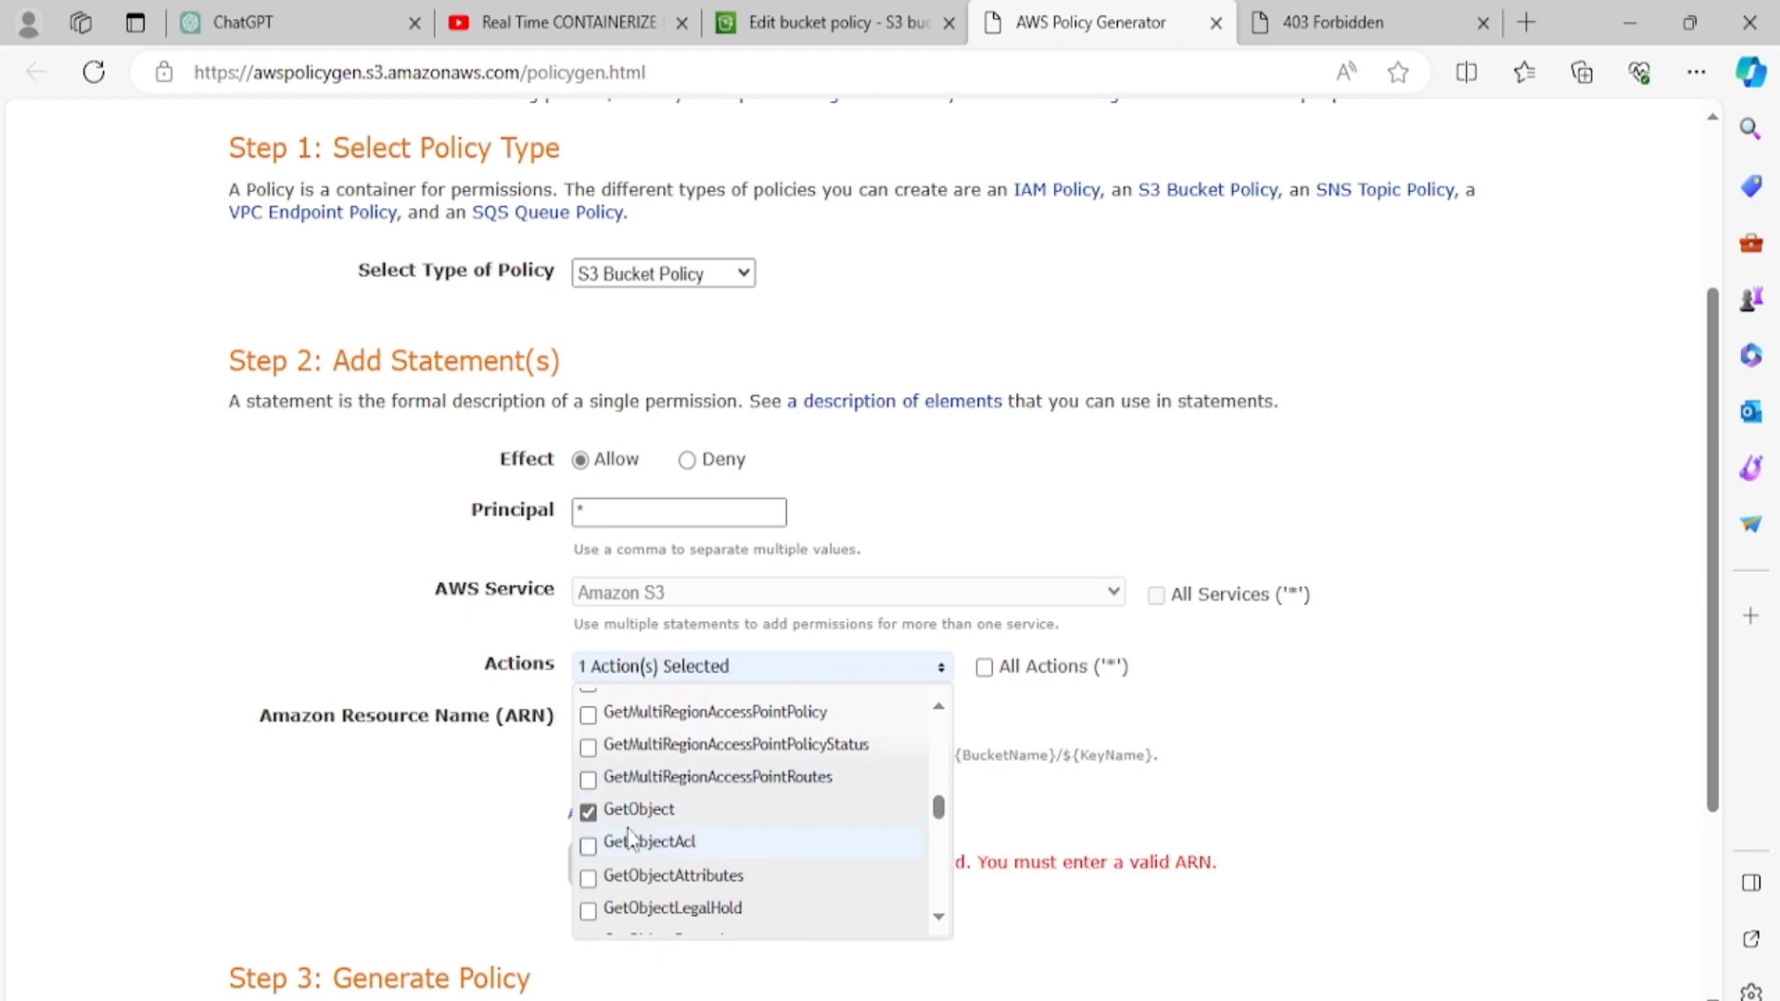
pyautogui.click(1029, 922)
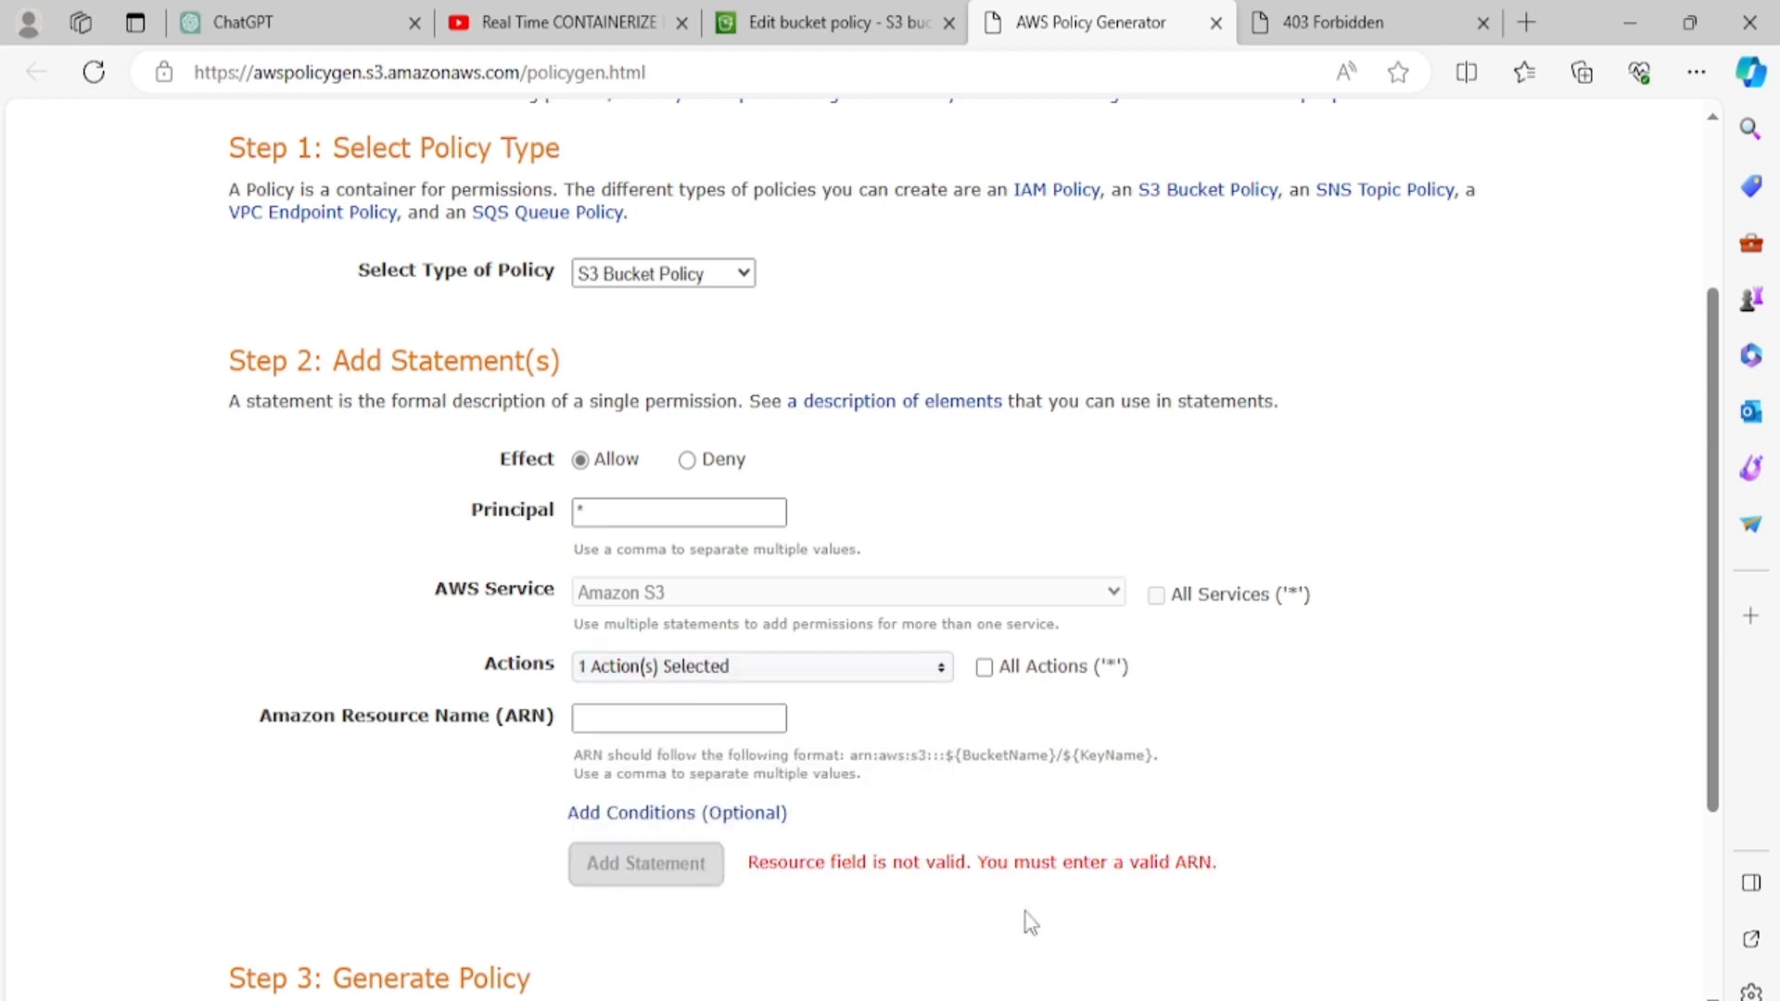
# Step: Copy the websitedemoyt bucket's ARN from the S3 console into the generator's ARN field and add the statement
pyautogui.click(628, 723)
pyautogui.scroll(3, 629, 723)
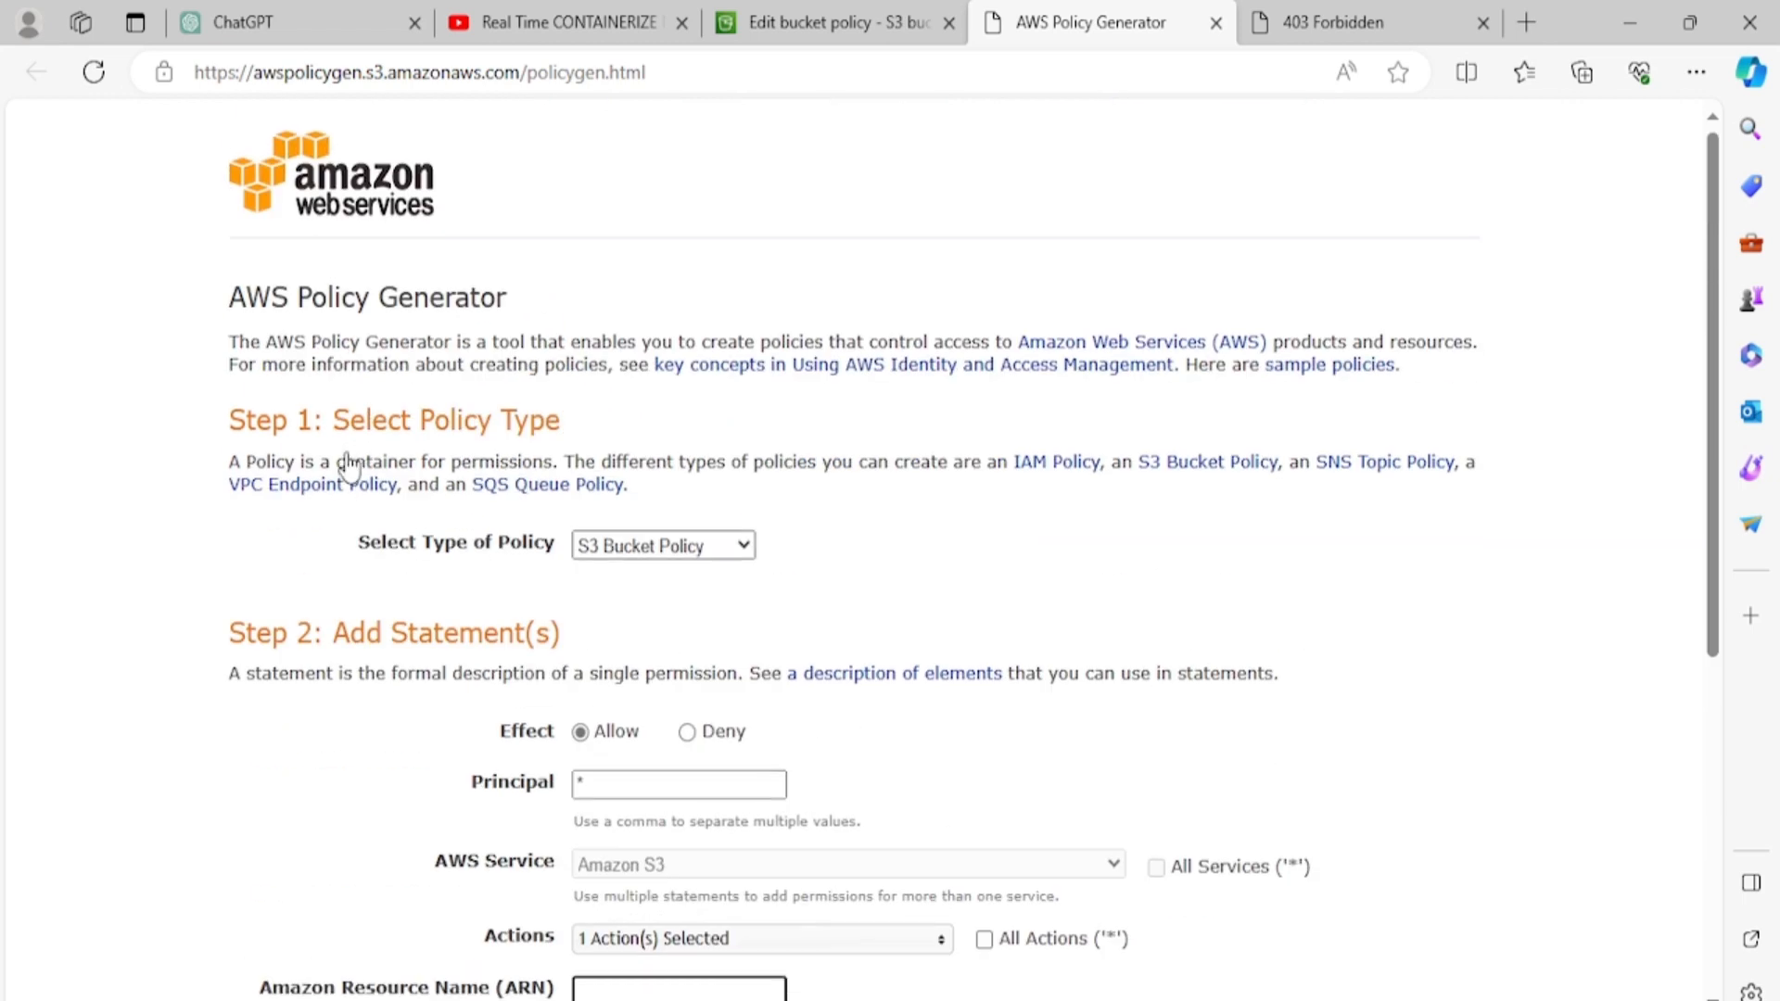
pyautogui.click(834, 22)
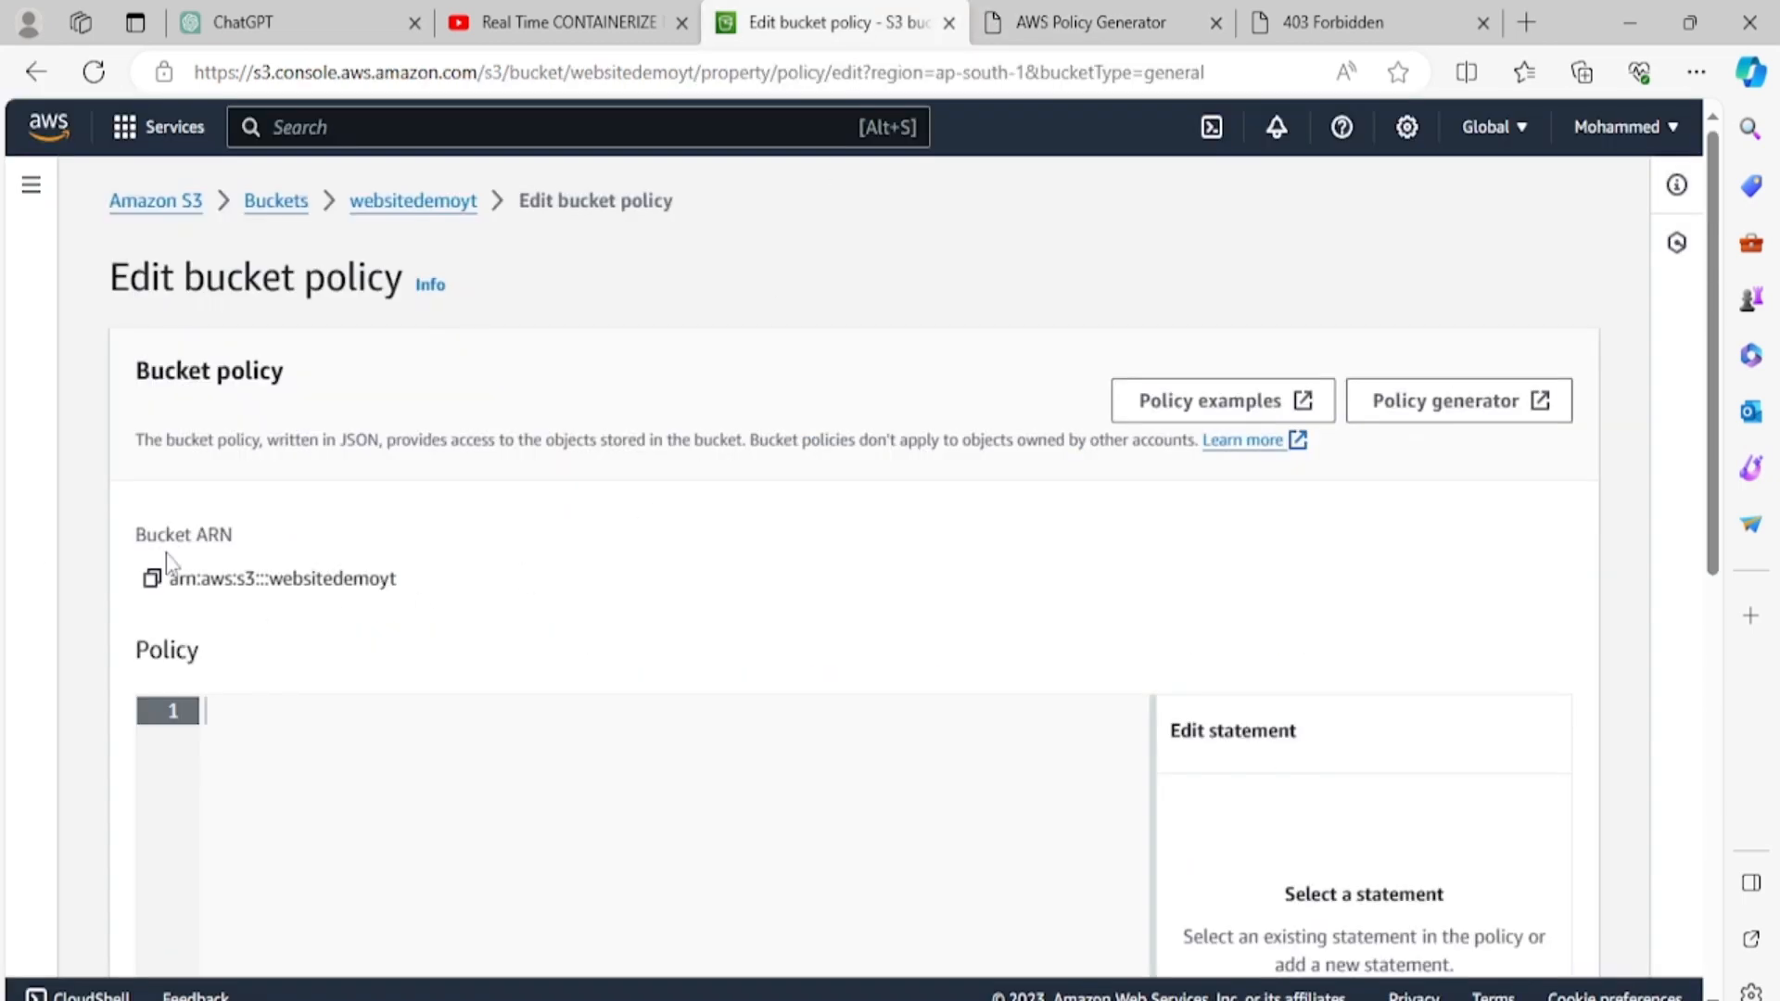
pyautogui.click(151, 580)
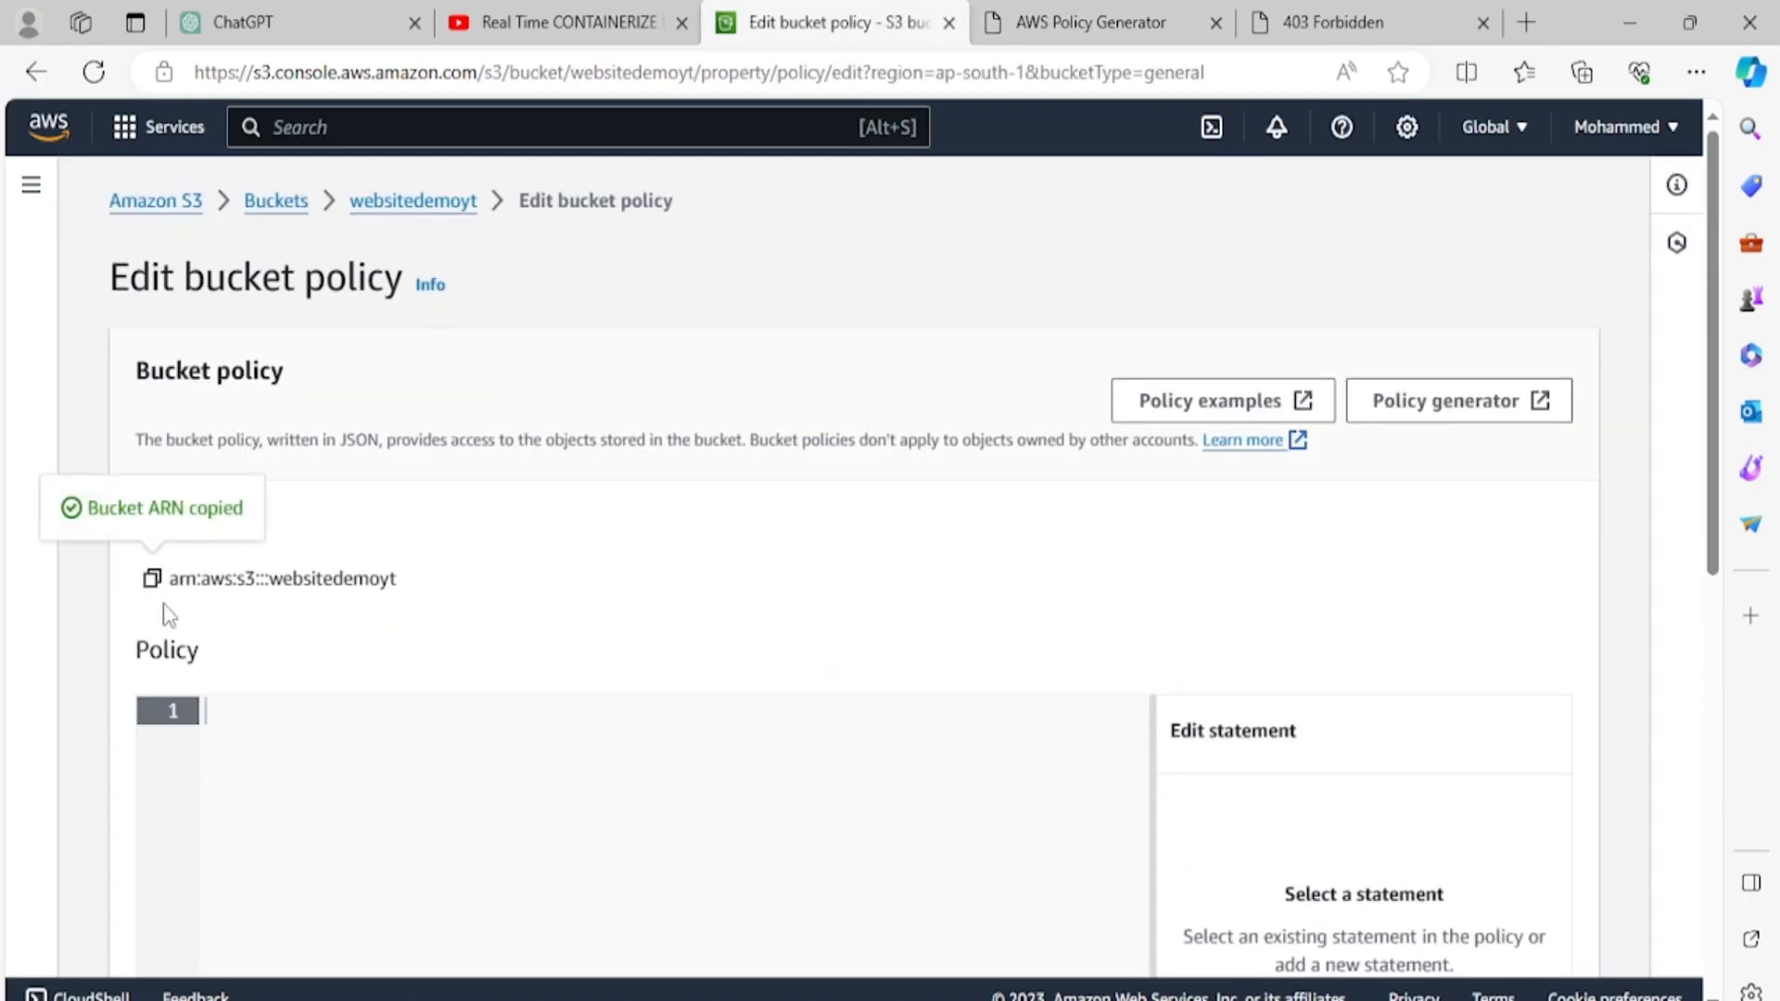
pyautogui.click(1036, 2)
pyautogui.scroll(-3, 686, 825)
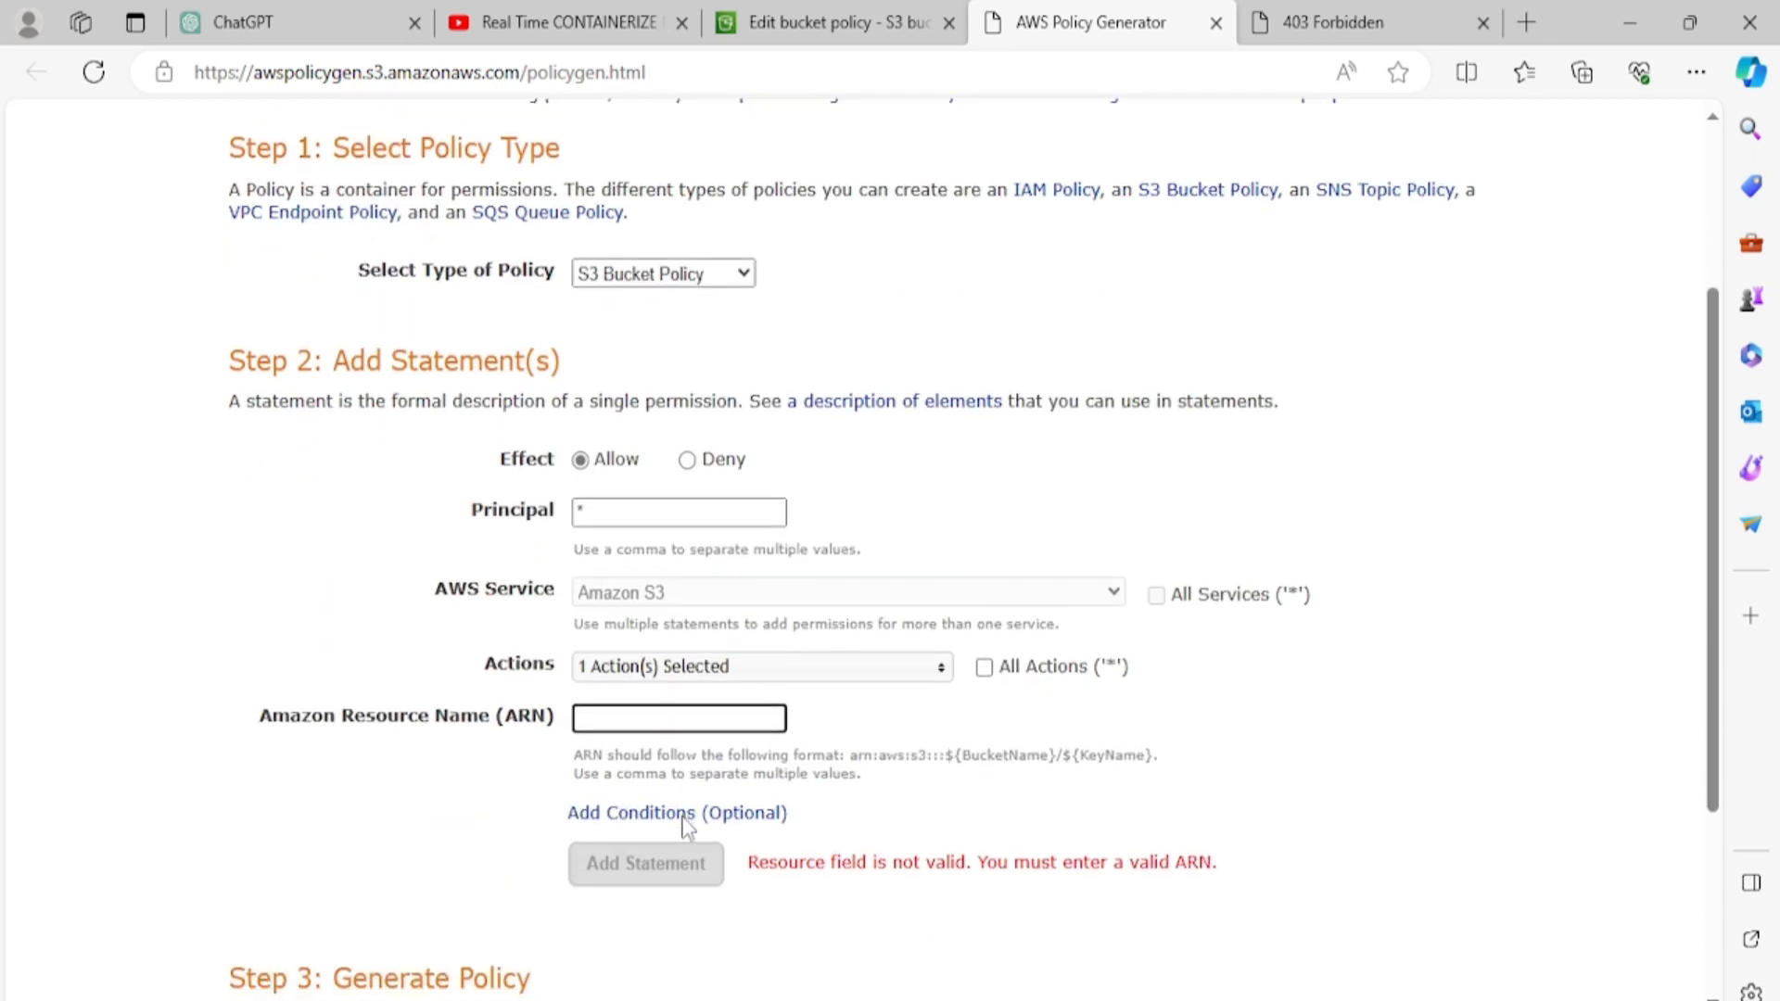
pyautogui.click(666, 718)
pyautogui.hotkey('ctrl', 'v')
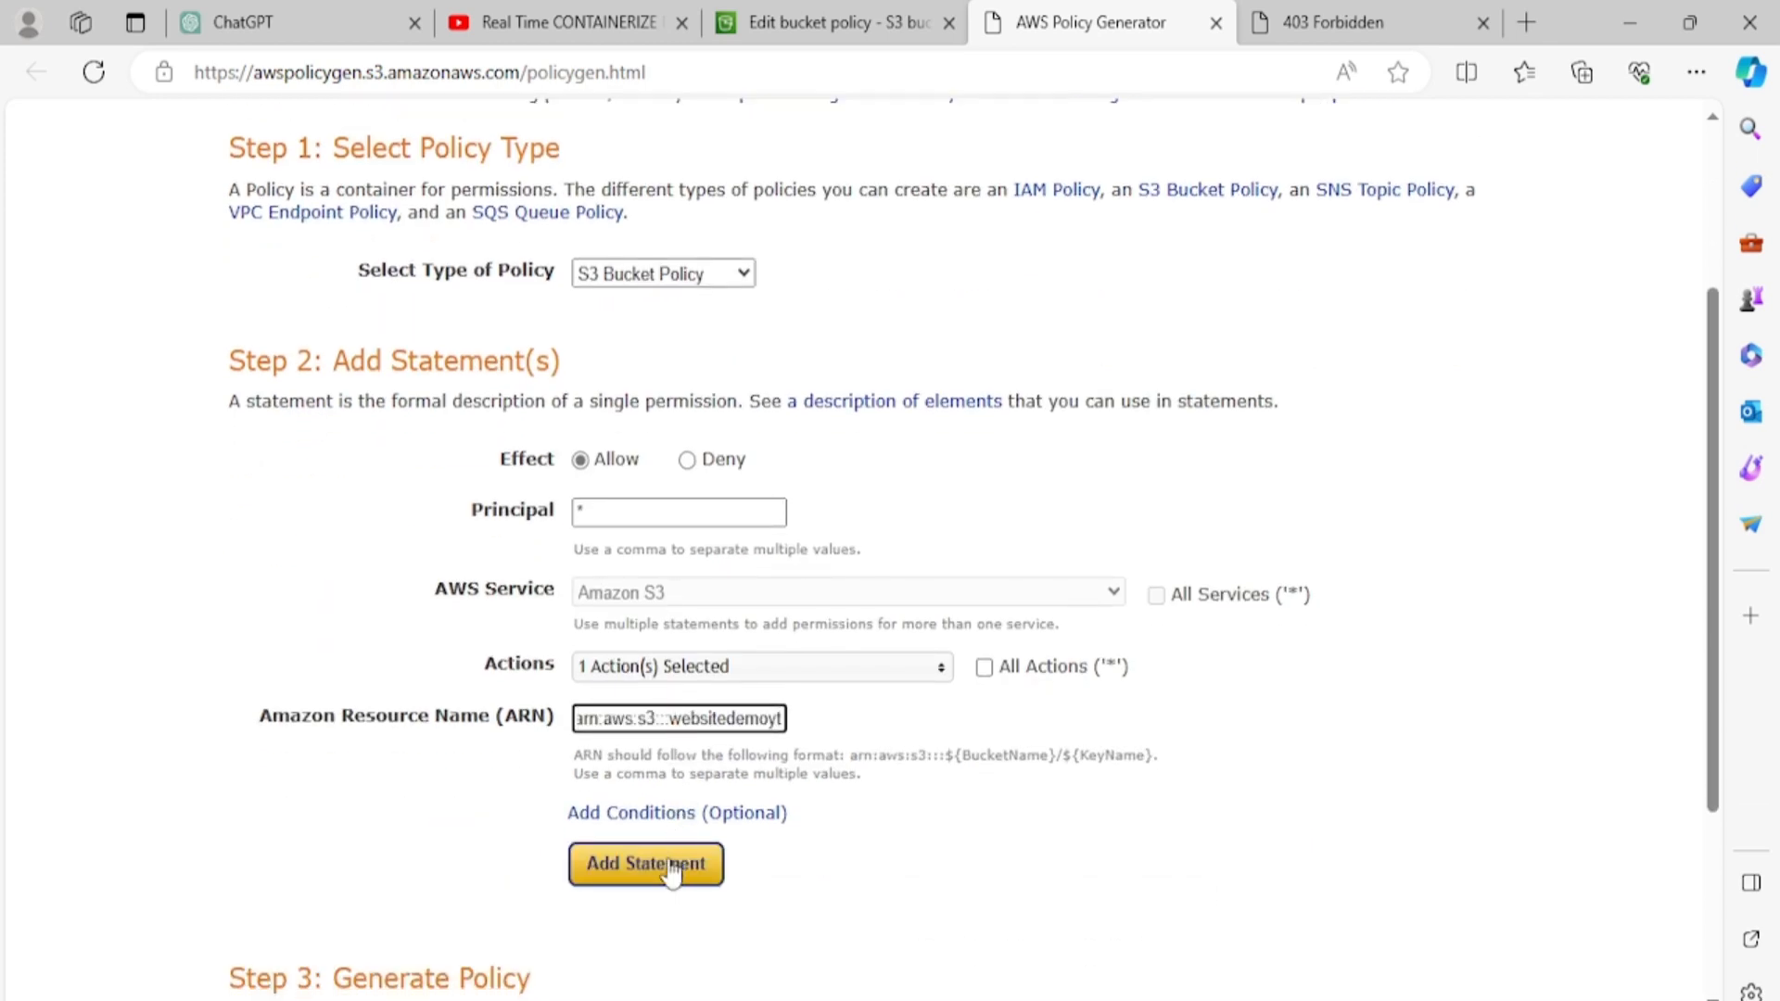
pyautogui.click(672, 866)
# Step: Generate the policy and copy its entire JSON document
pyautogui.scroll(-5, 726, 814)
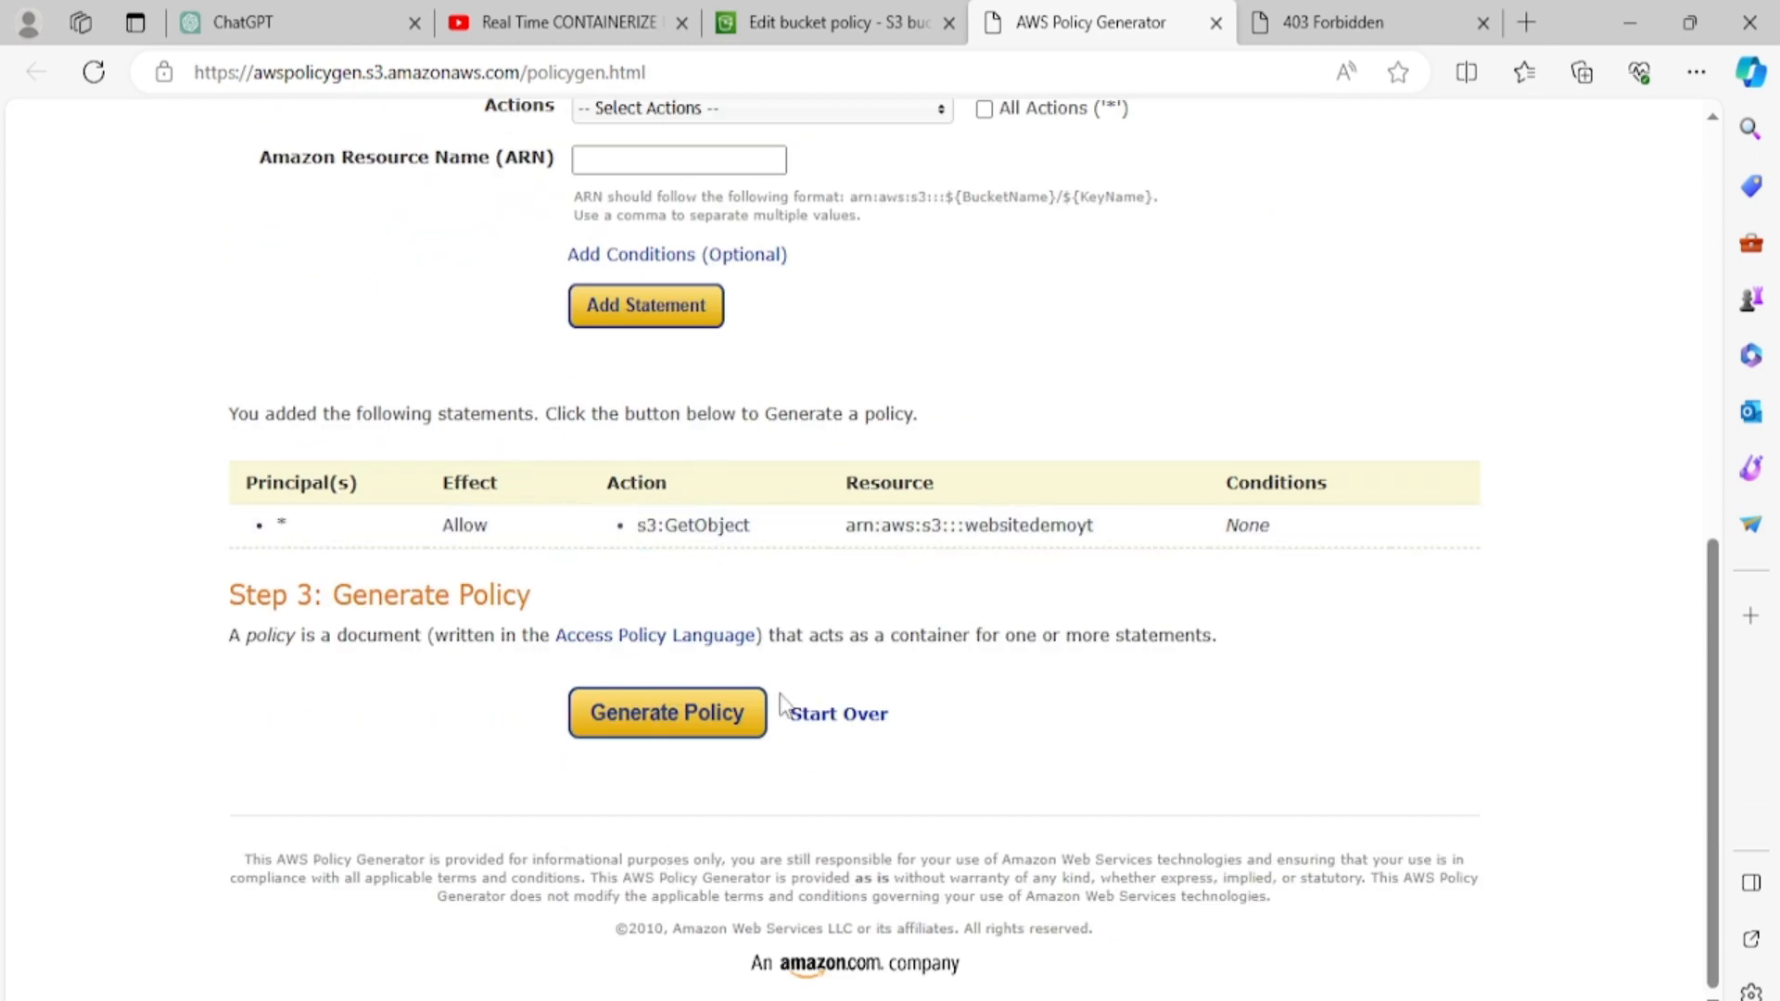
pyautogui.click(702, 725)
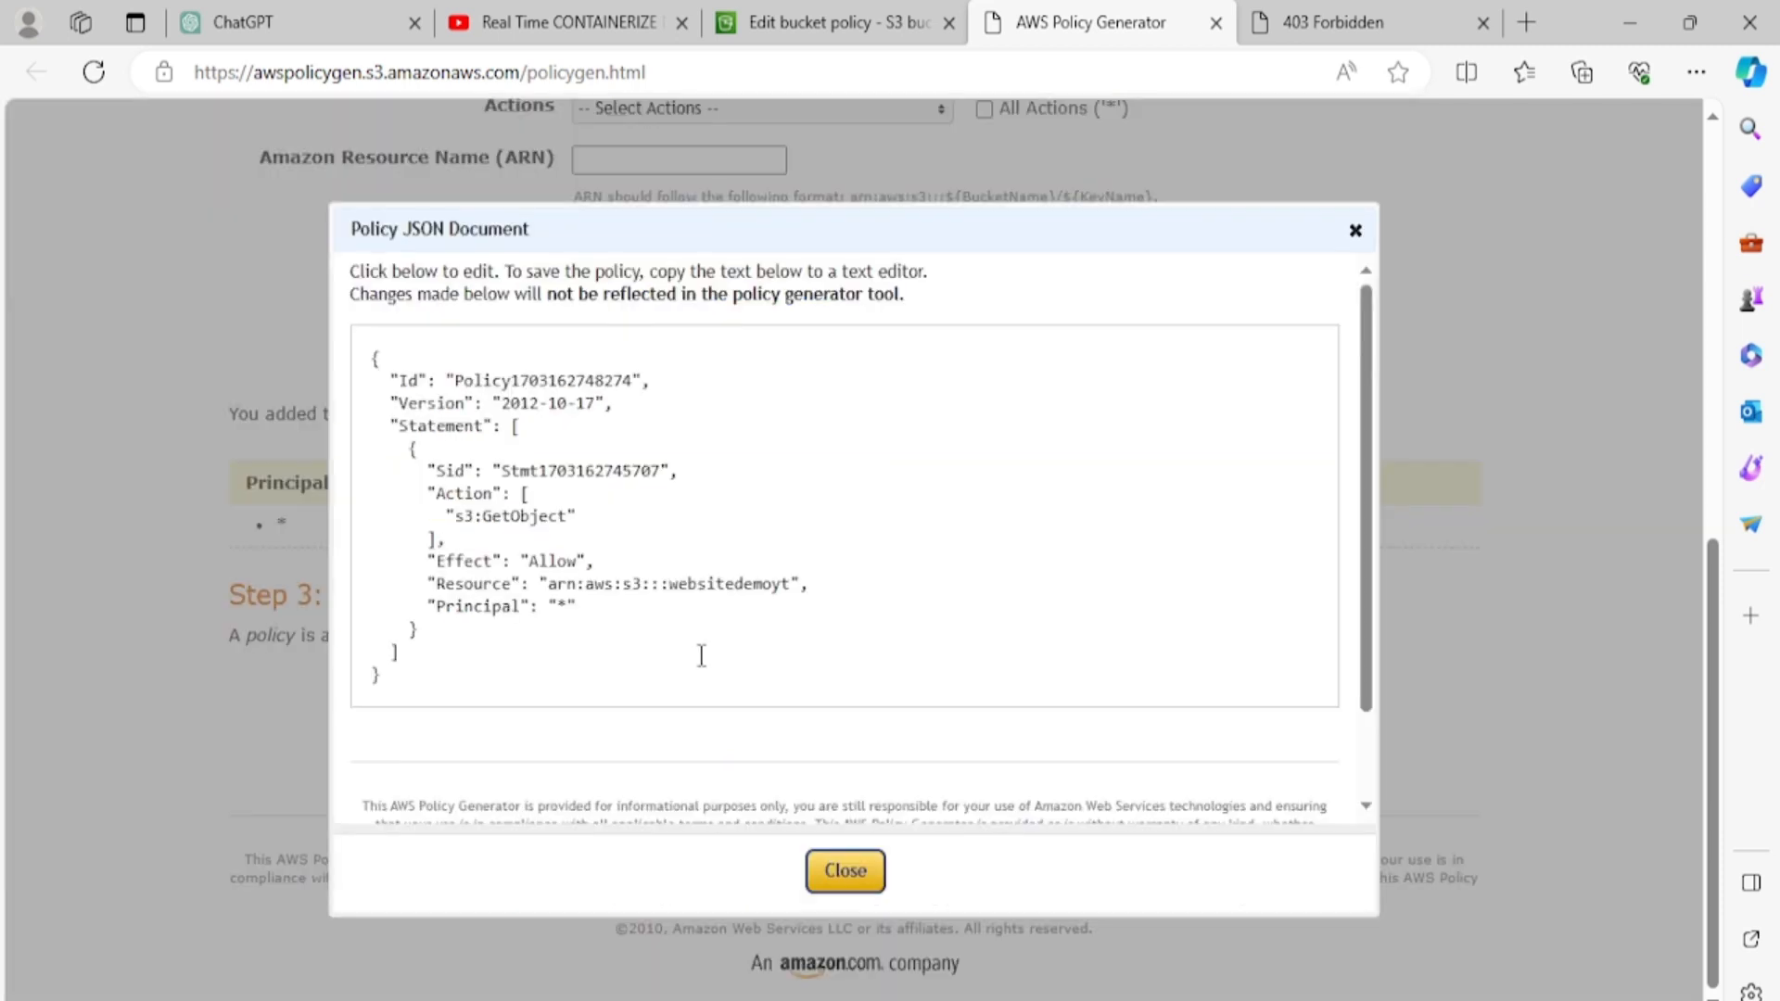
pyautogui.scroll(-1, 699, 656)
pyautogui.scroll(2, 681, 653)
pyautogui.scroll(-1, 666, 651)
pyautogui.scroll(1, 511, 540)
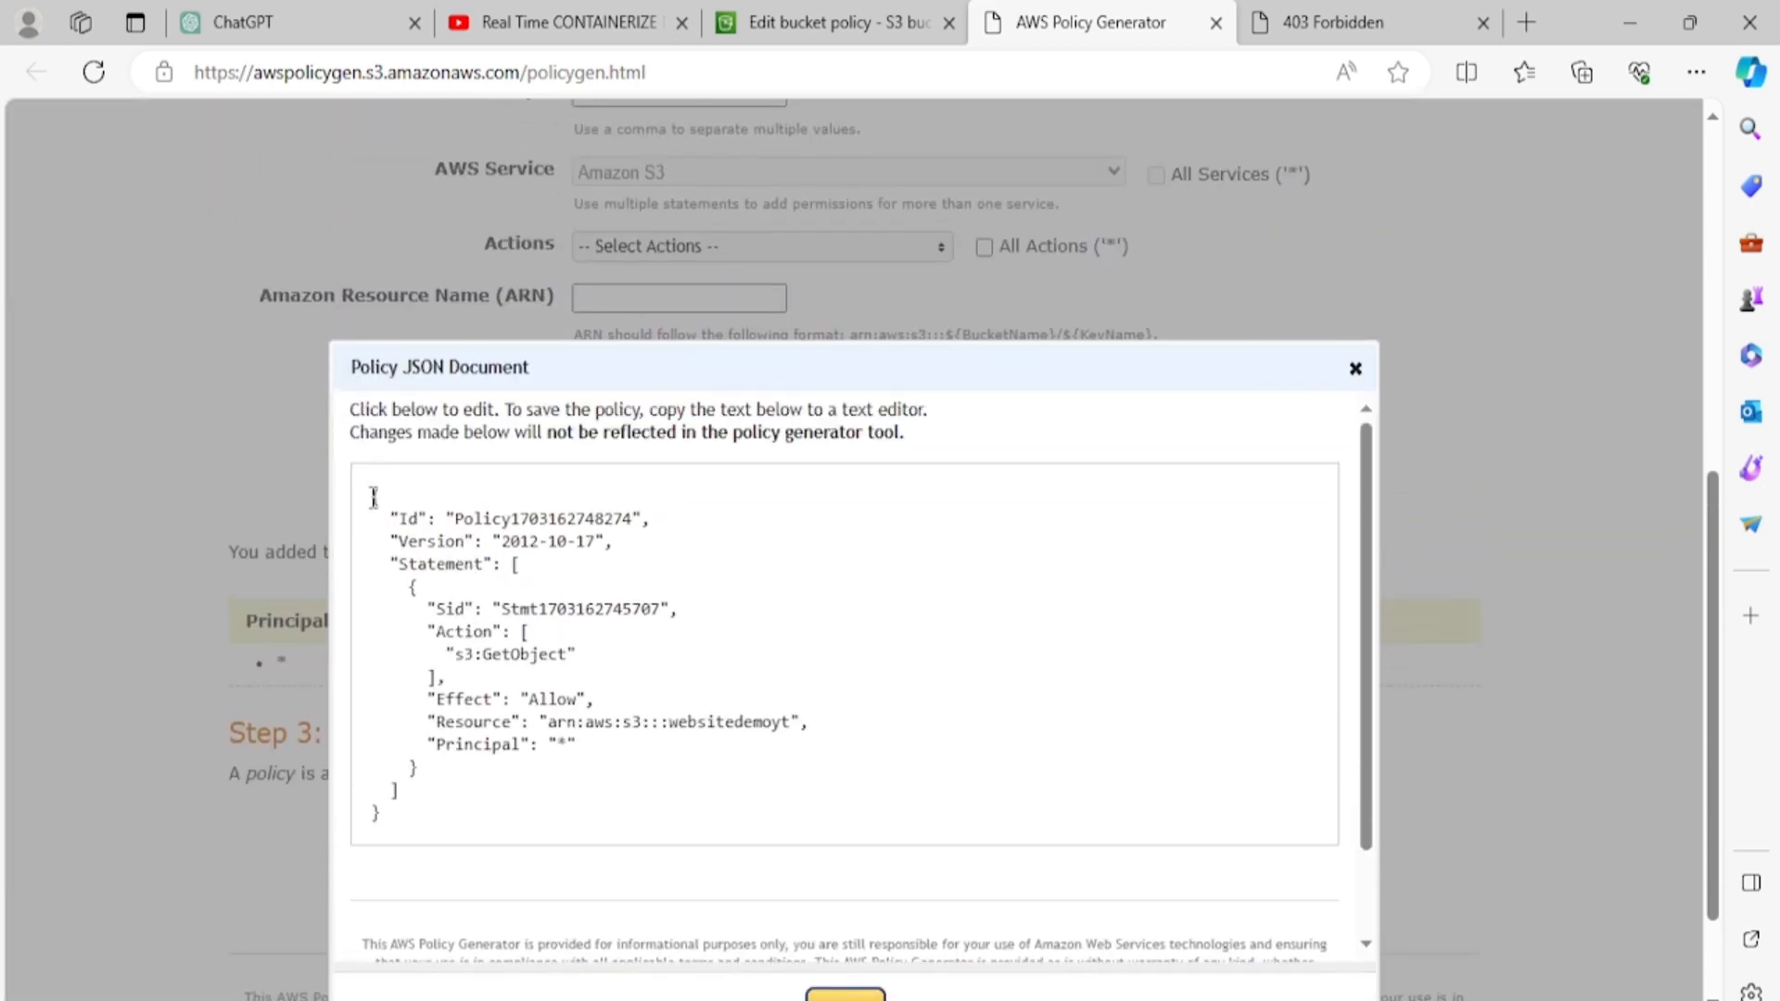
pyautogui.moveTo(374, 498); pyautogui.dragTo(432, 816)
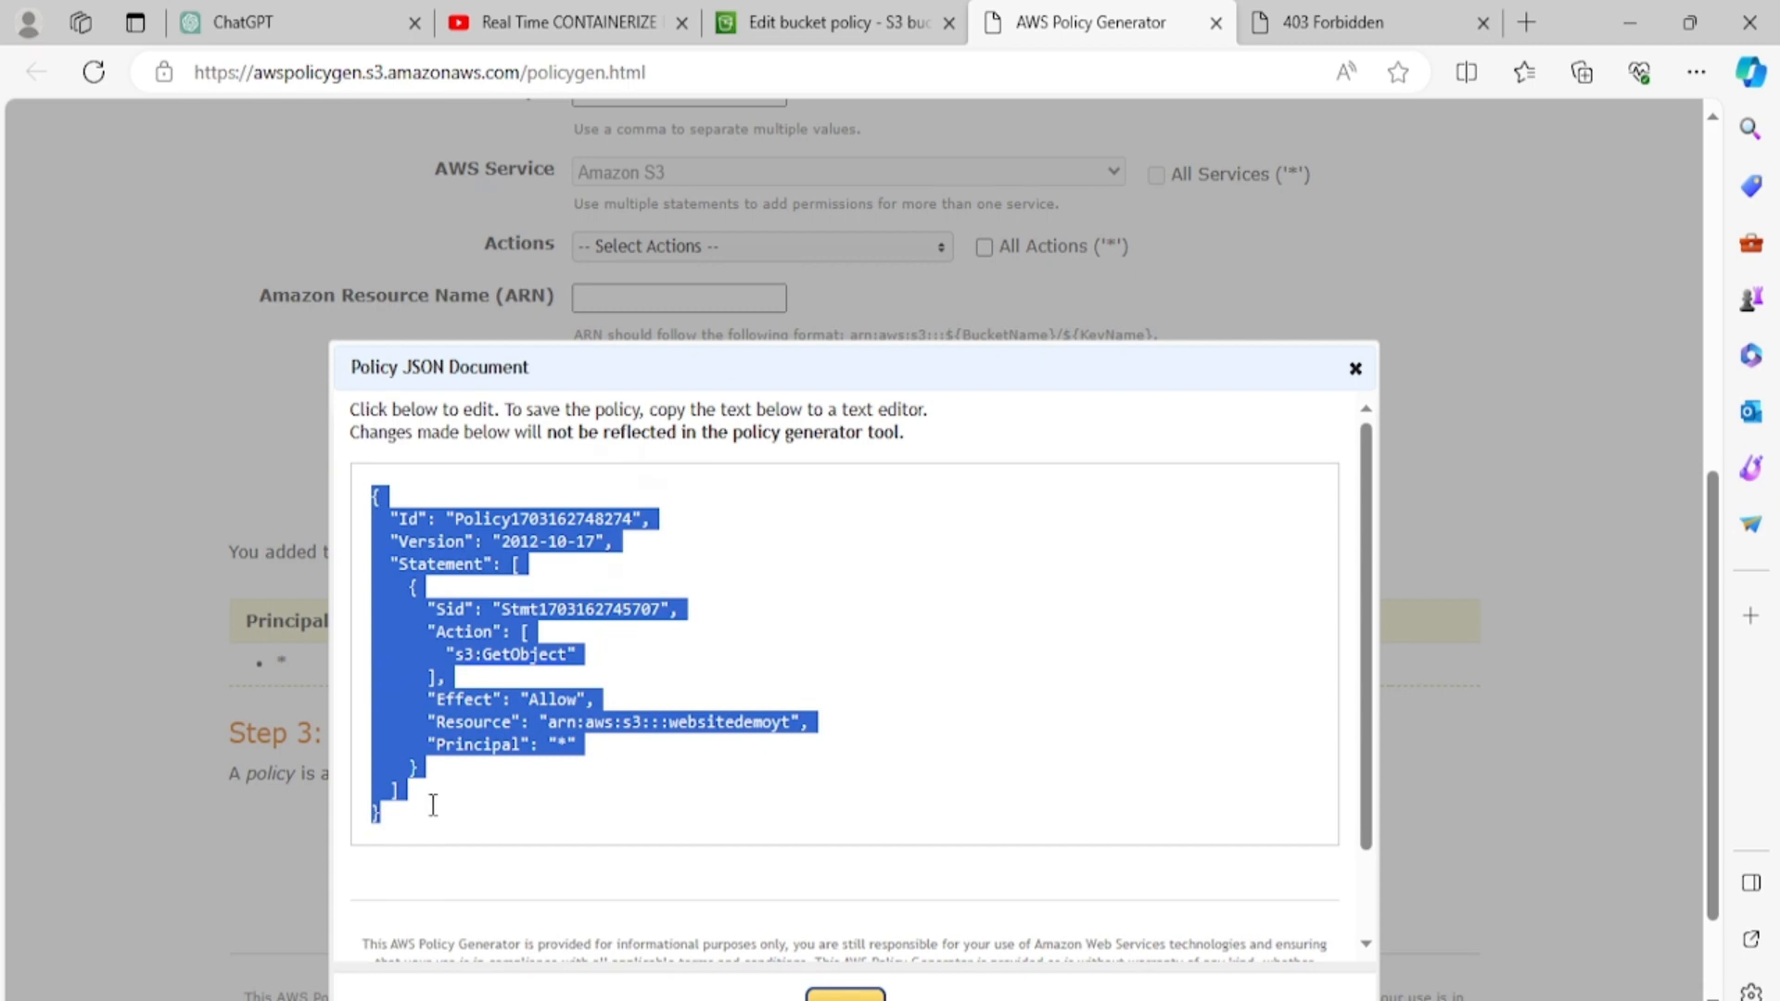
# Step: Paste the generated JSON into the policy editor for the websitedemoyt bucket
pyautogui.click(823, 23)
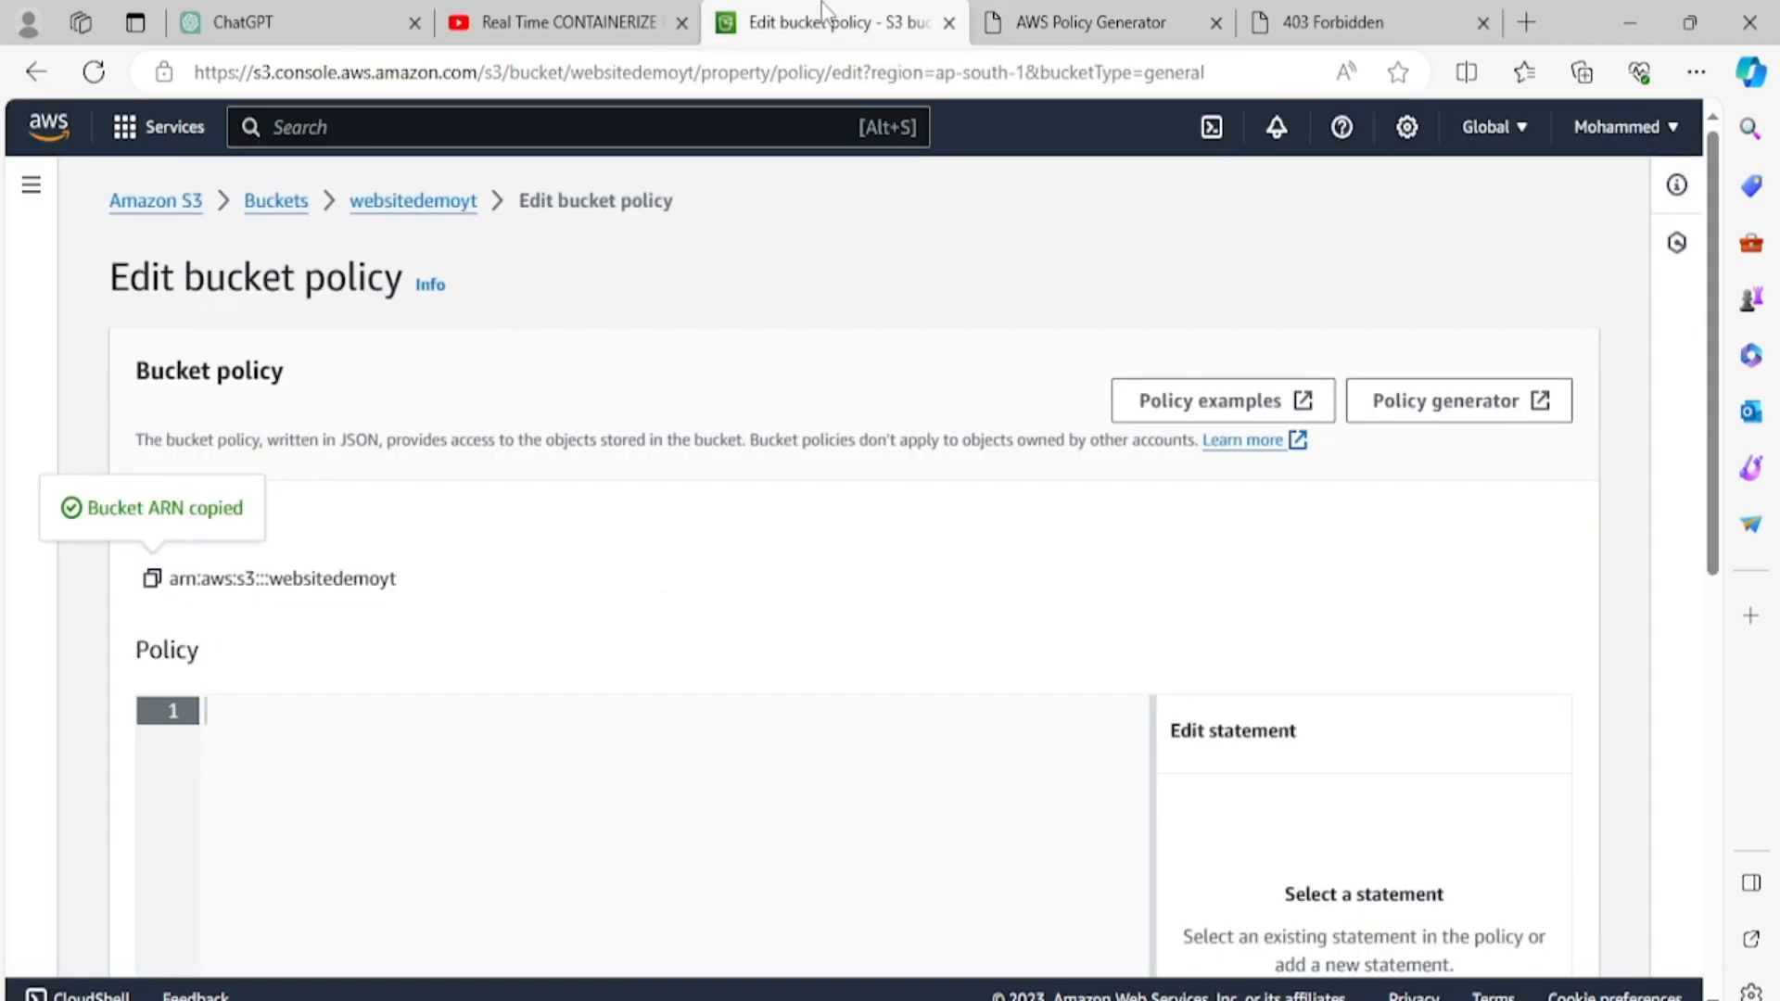
pyautogui.scroll(-2, 374, 633)
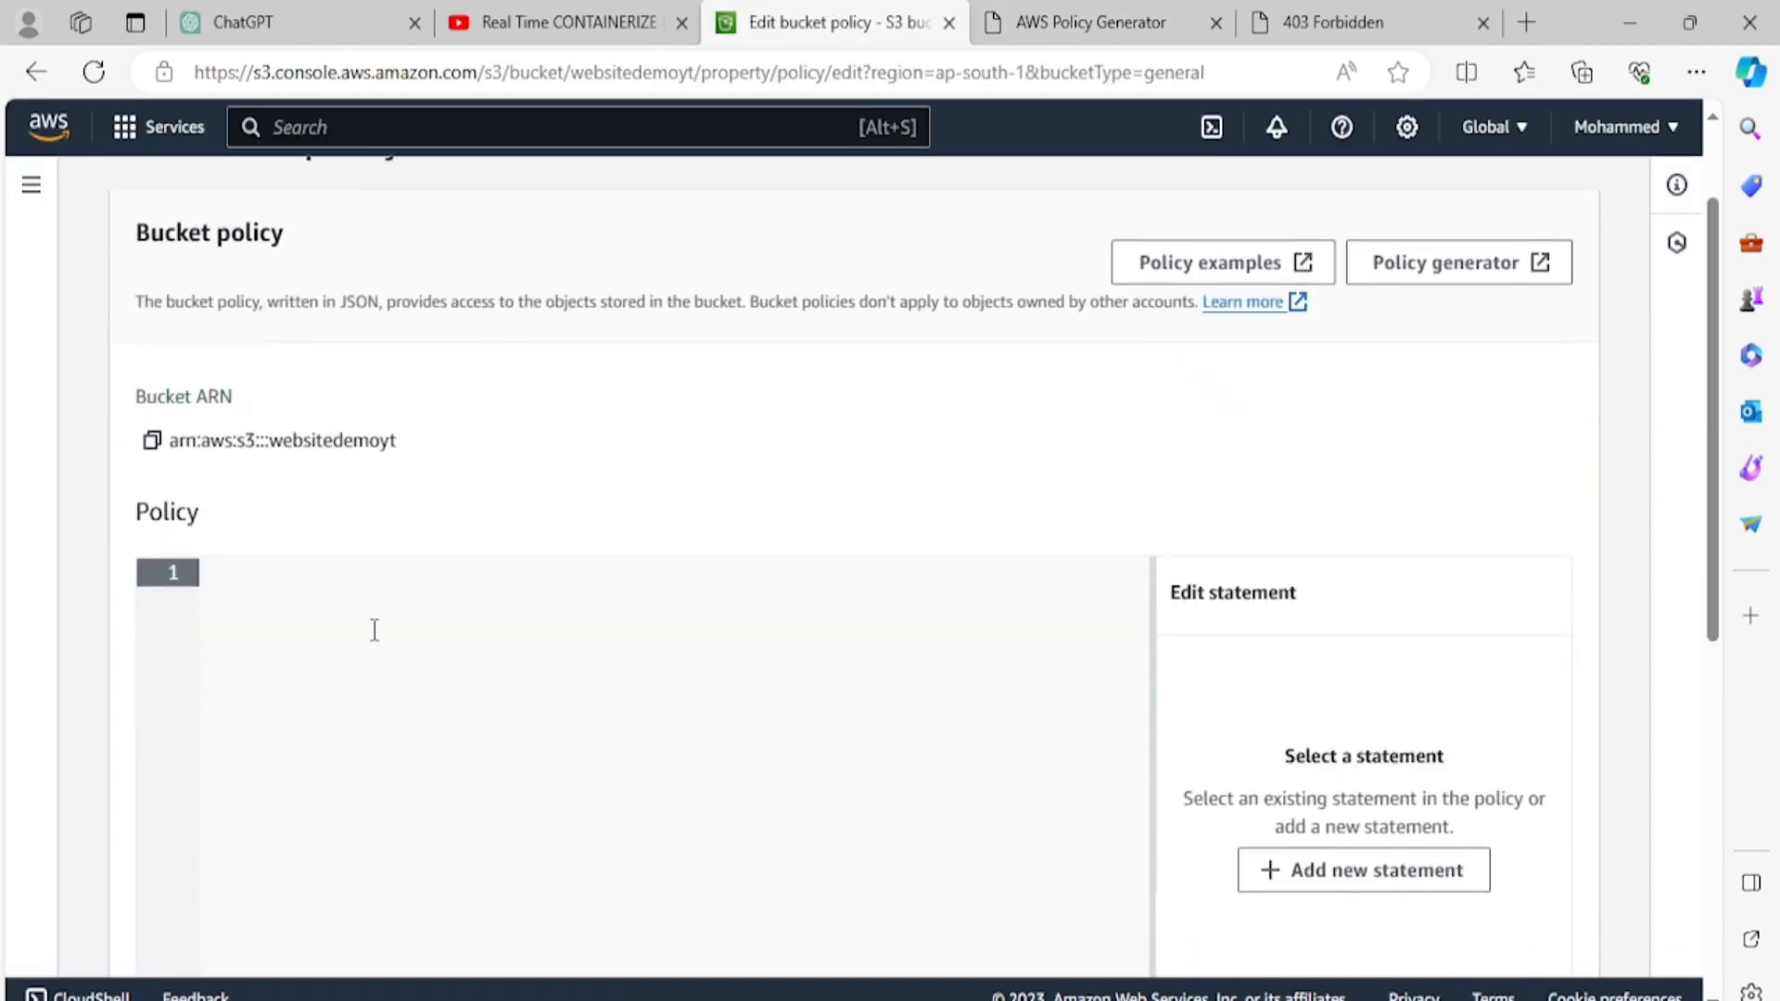
pyautogui.hotkey('ctrl', 'v')
pyautogui.scroll(-2, 695, 630)
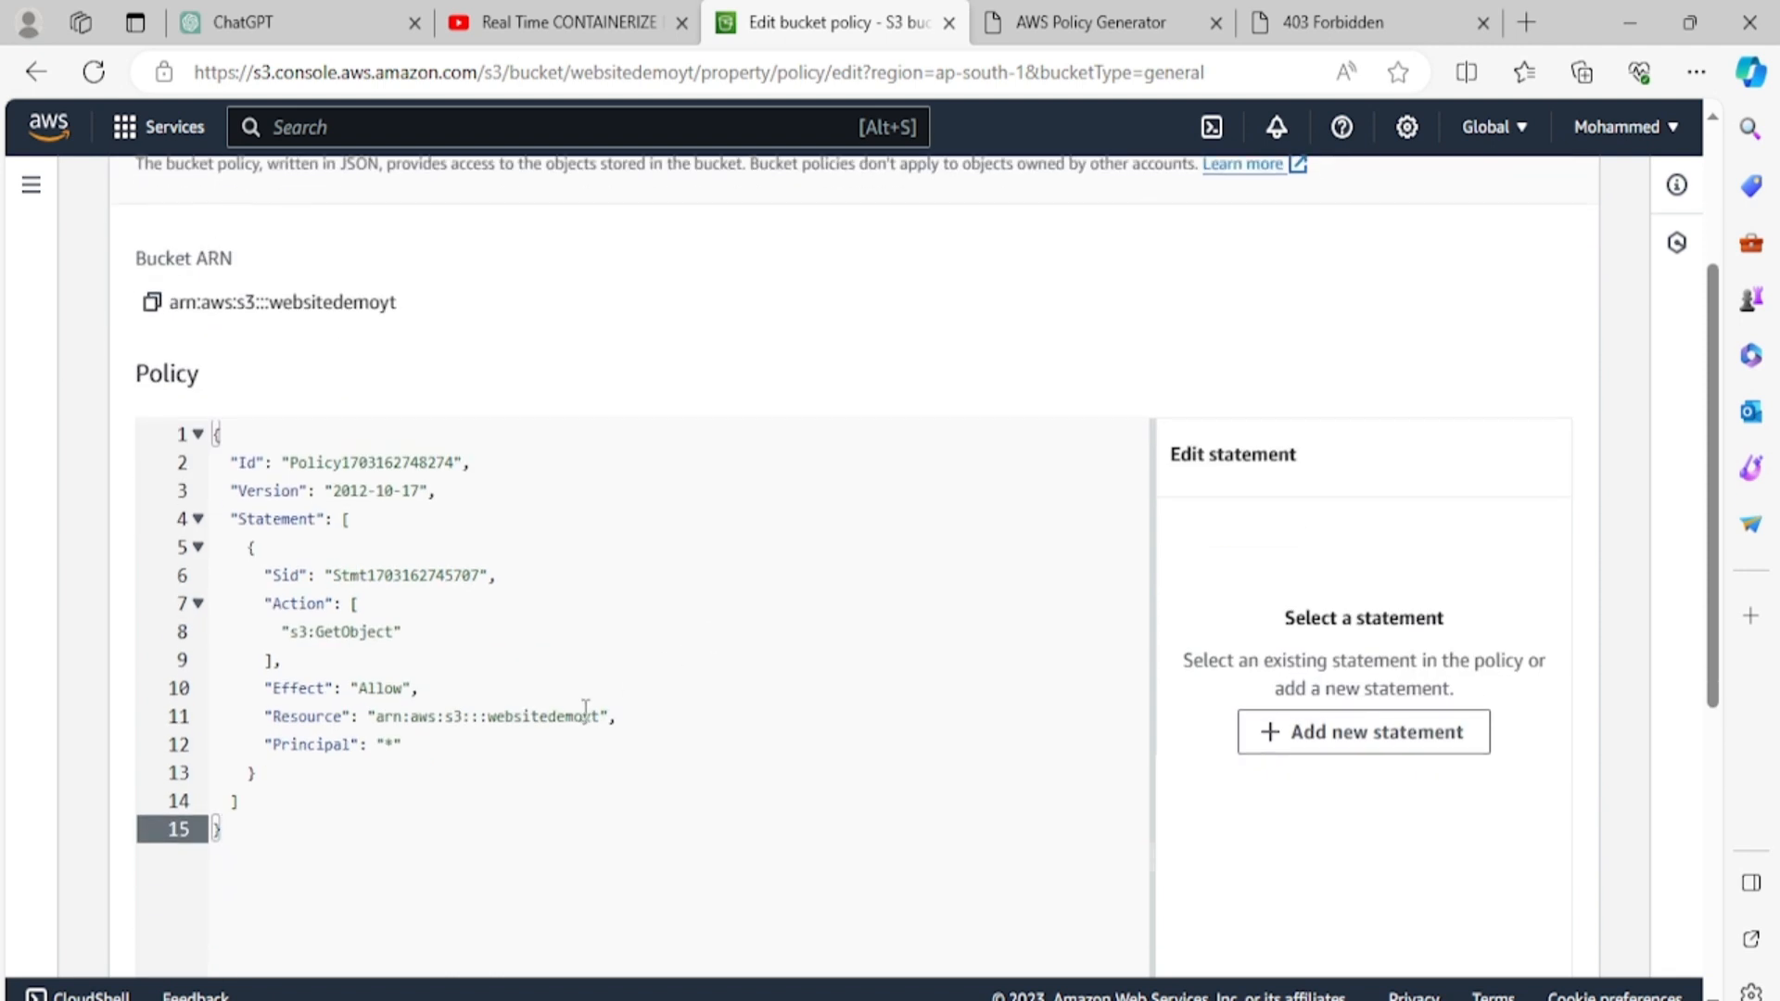
# Step: Append /* to the Resource ARN in the policy so it reads arn:aws:s3:::websitedemoyt/*
pyautogui.press('Up')
pyautogui.press('Up')
pyautogui.press('Up')
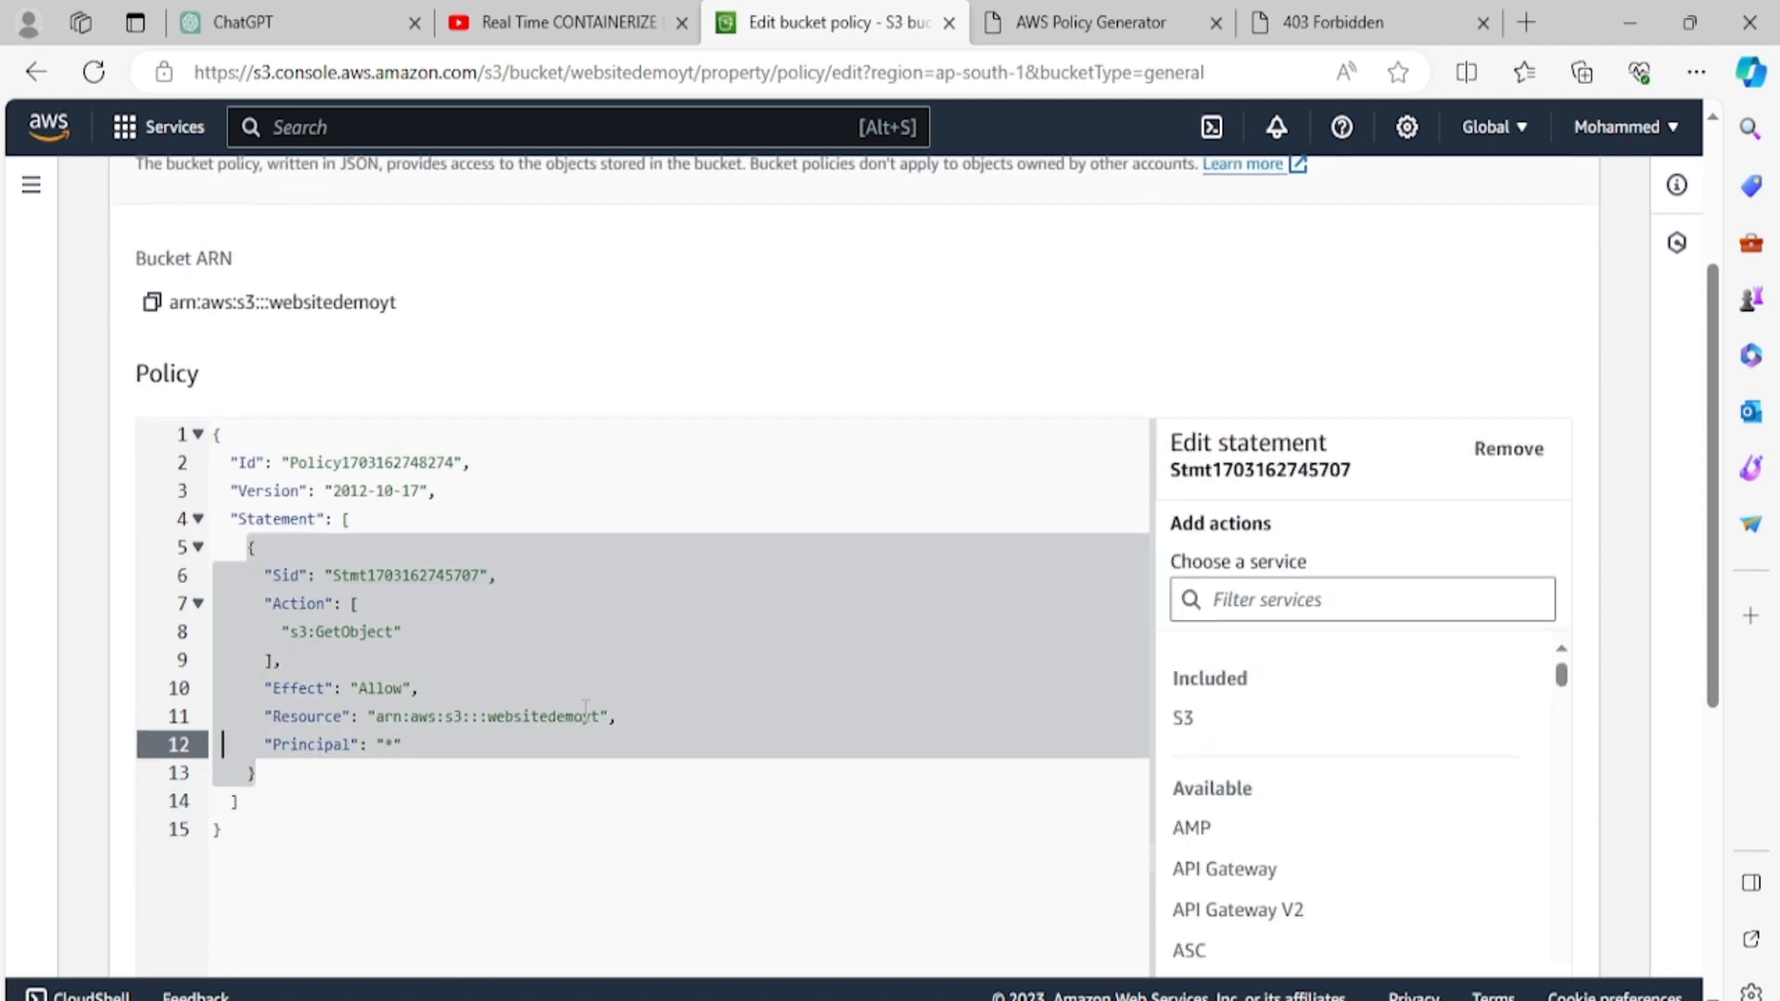
pyautogui.press('Up')
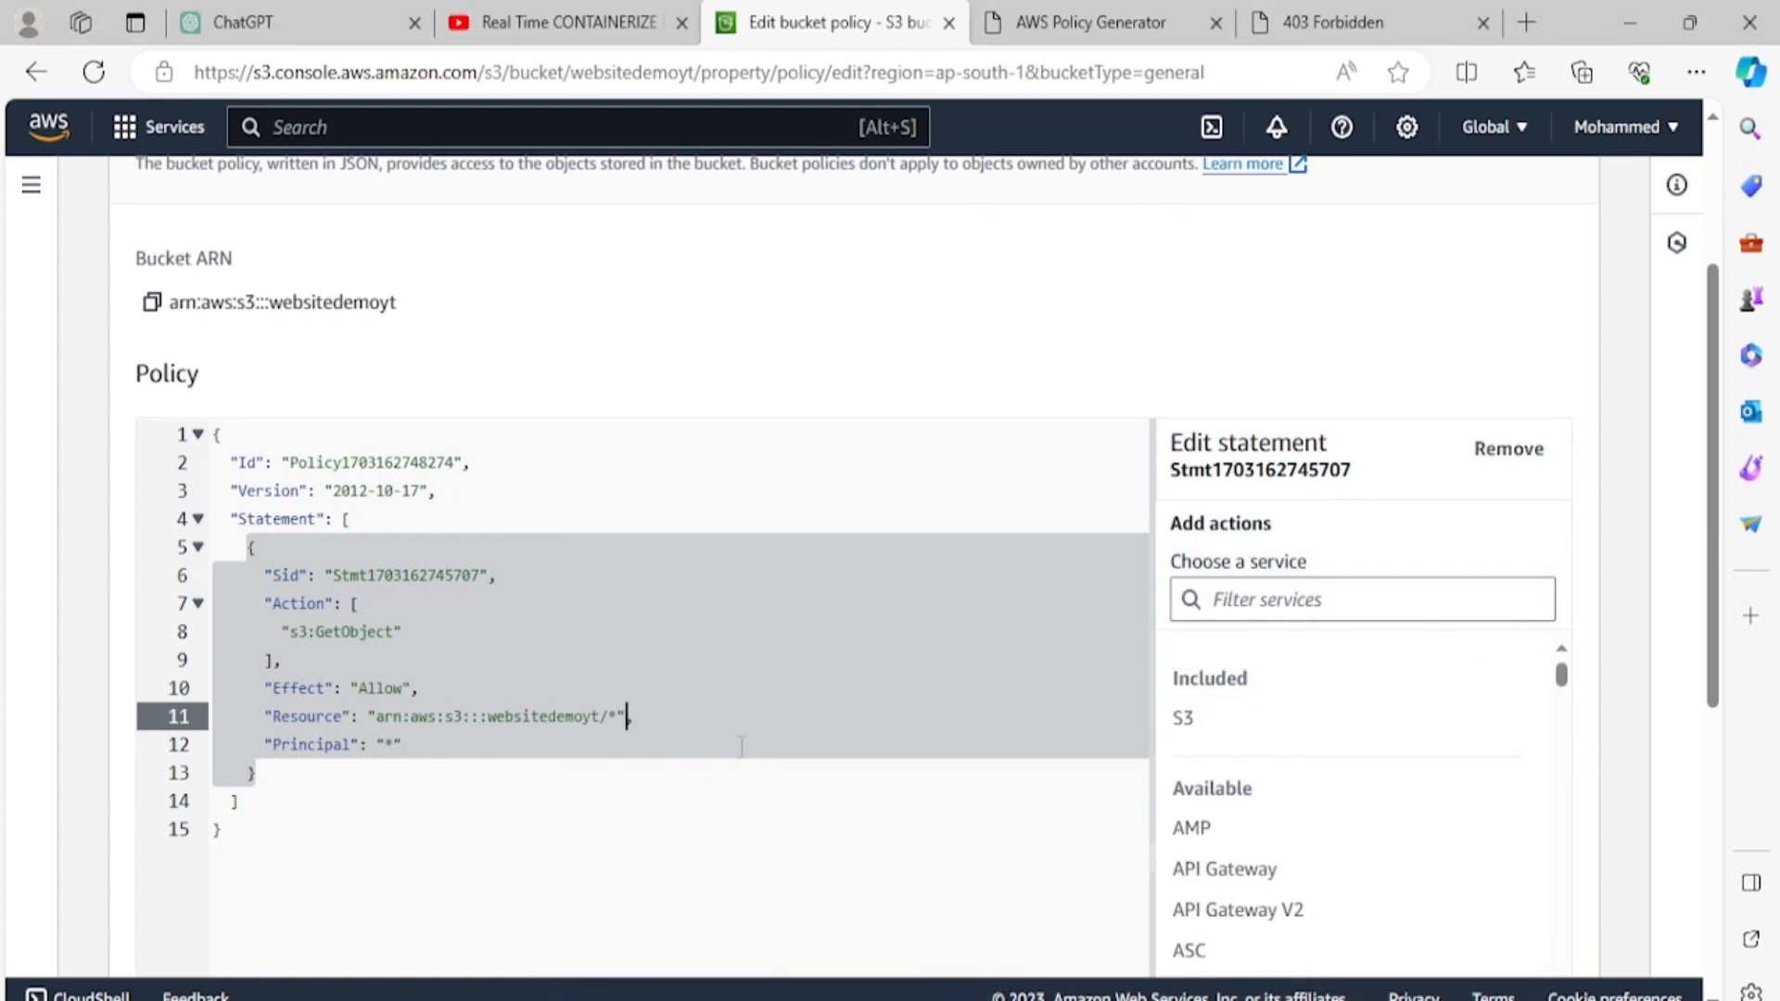
# Step: Remove the comma after the Resource ARN in the bucket policy
pyautogui.press('BackSpace')
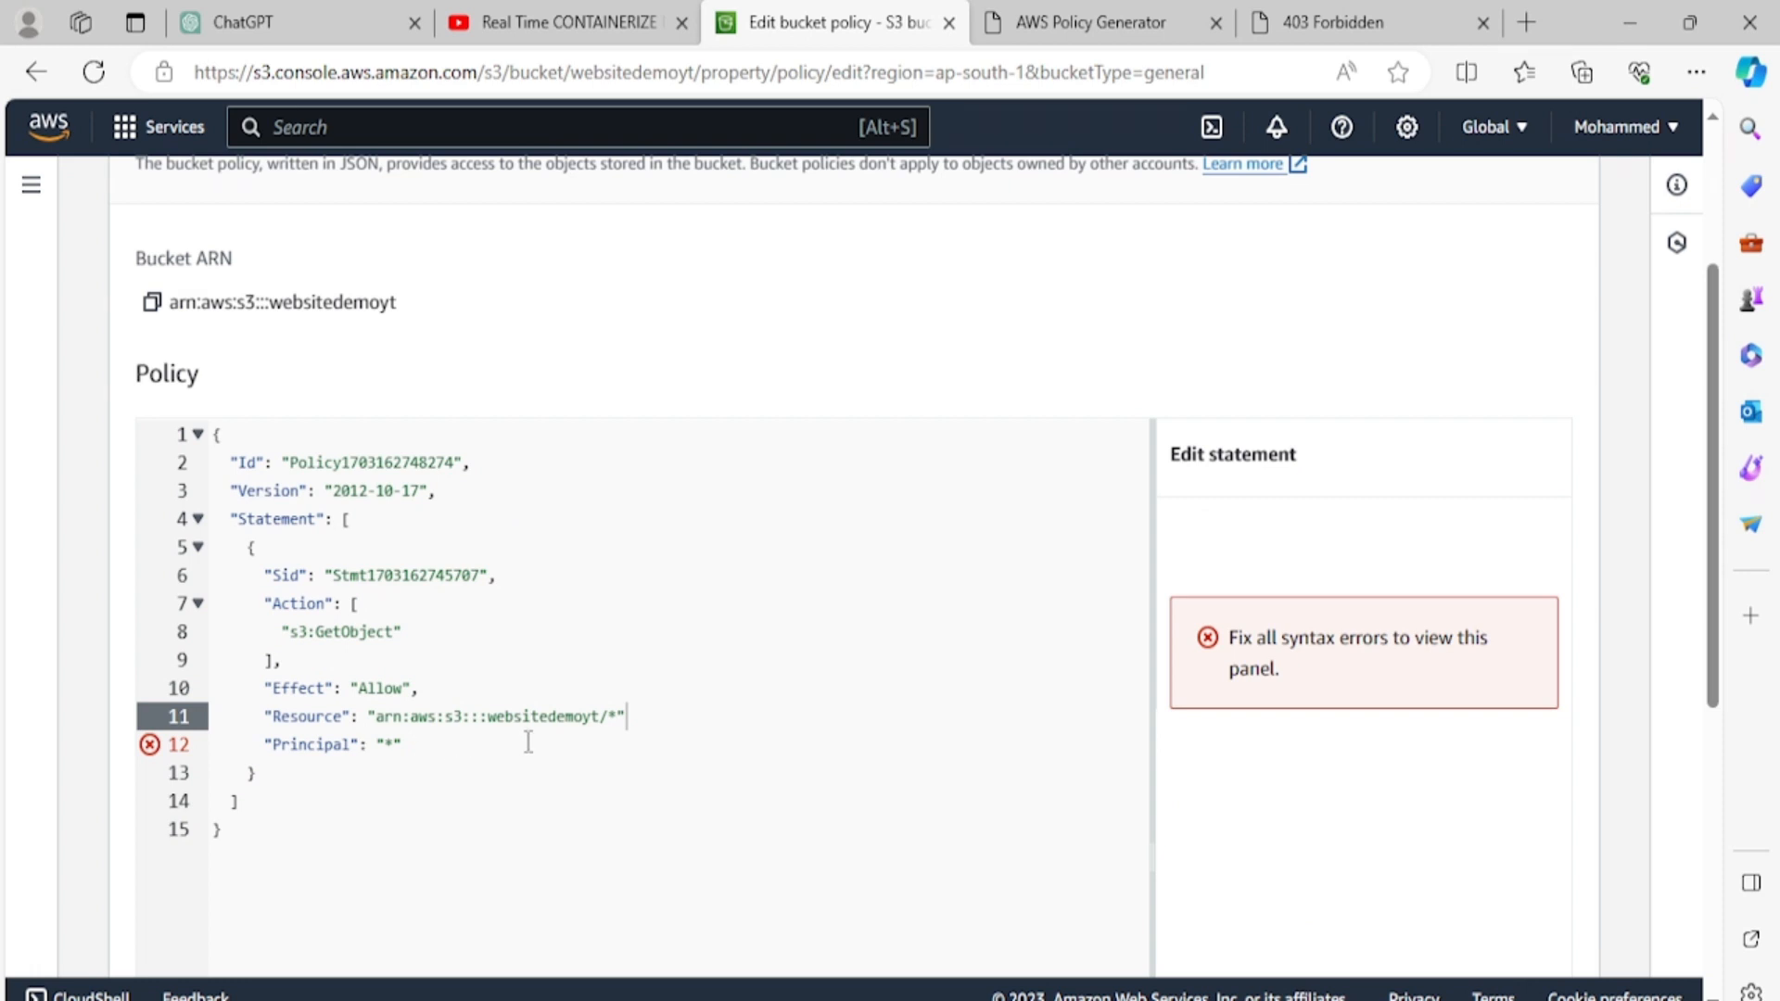
pyautogui.press('Down')
pyautogui.press('Down')
pyautogui.press('Down')
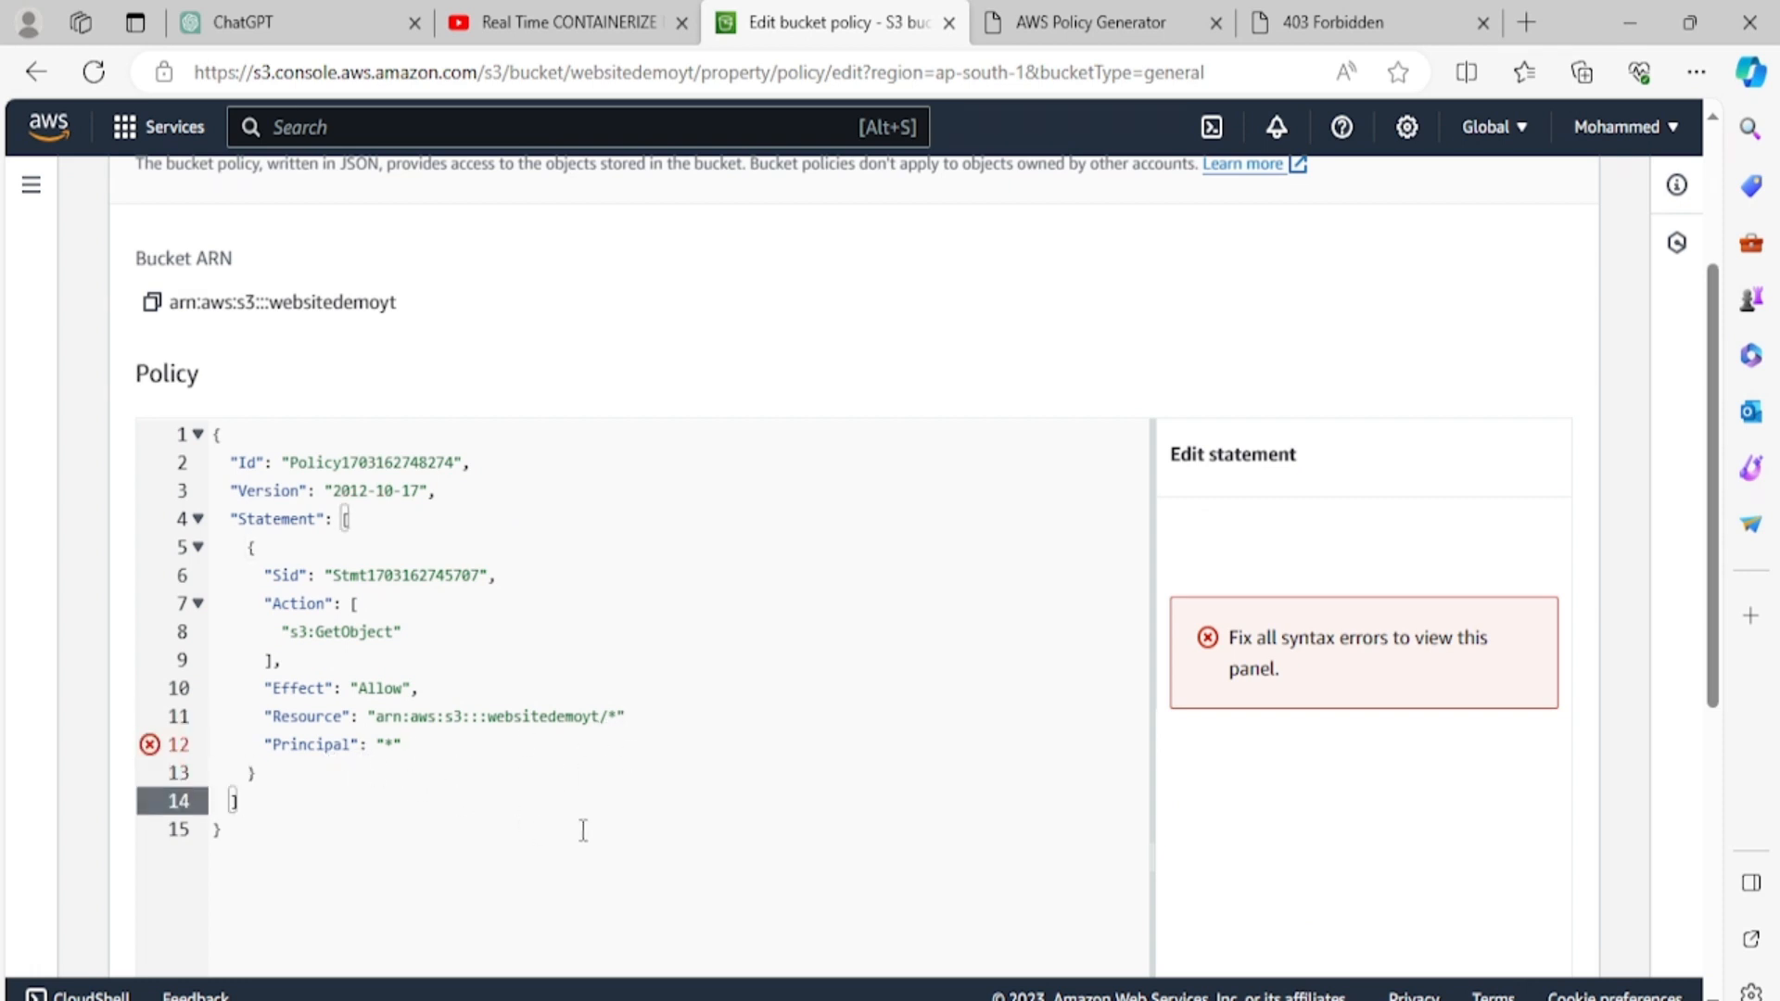
# Step: Compare the bucket policy's JSON syntax with the sample policy in the Word project document
pyautogui.scroll(-4, 636, 820)
pyautogui.scroll(3, 688, 811)
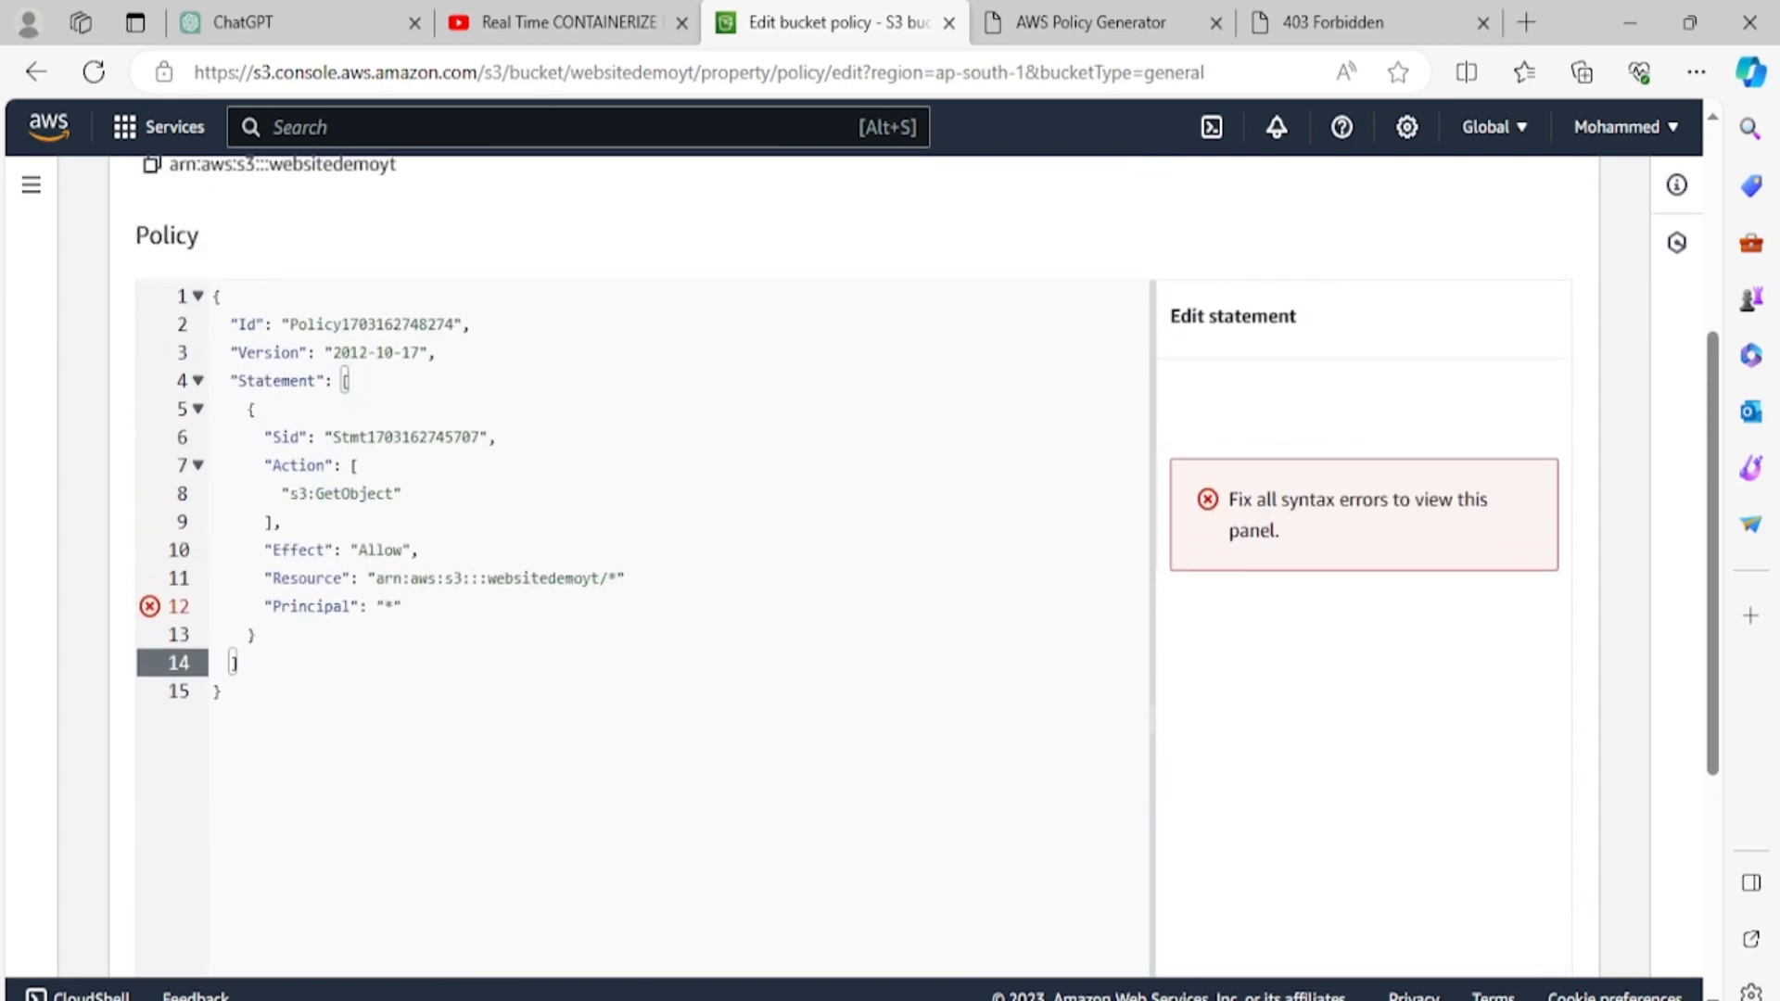
pyautogui.hotkey('alt', 'Tab')
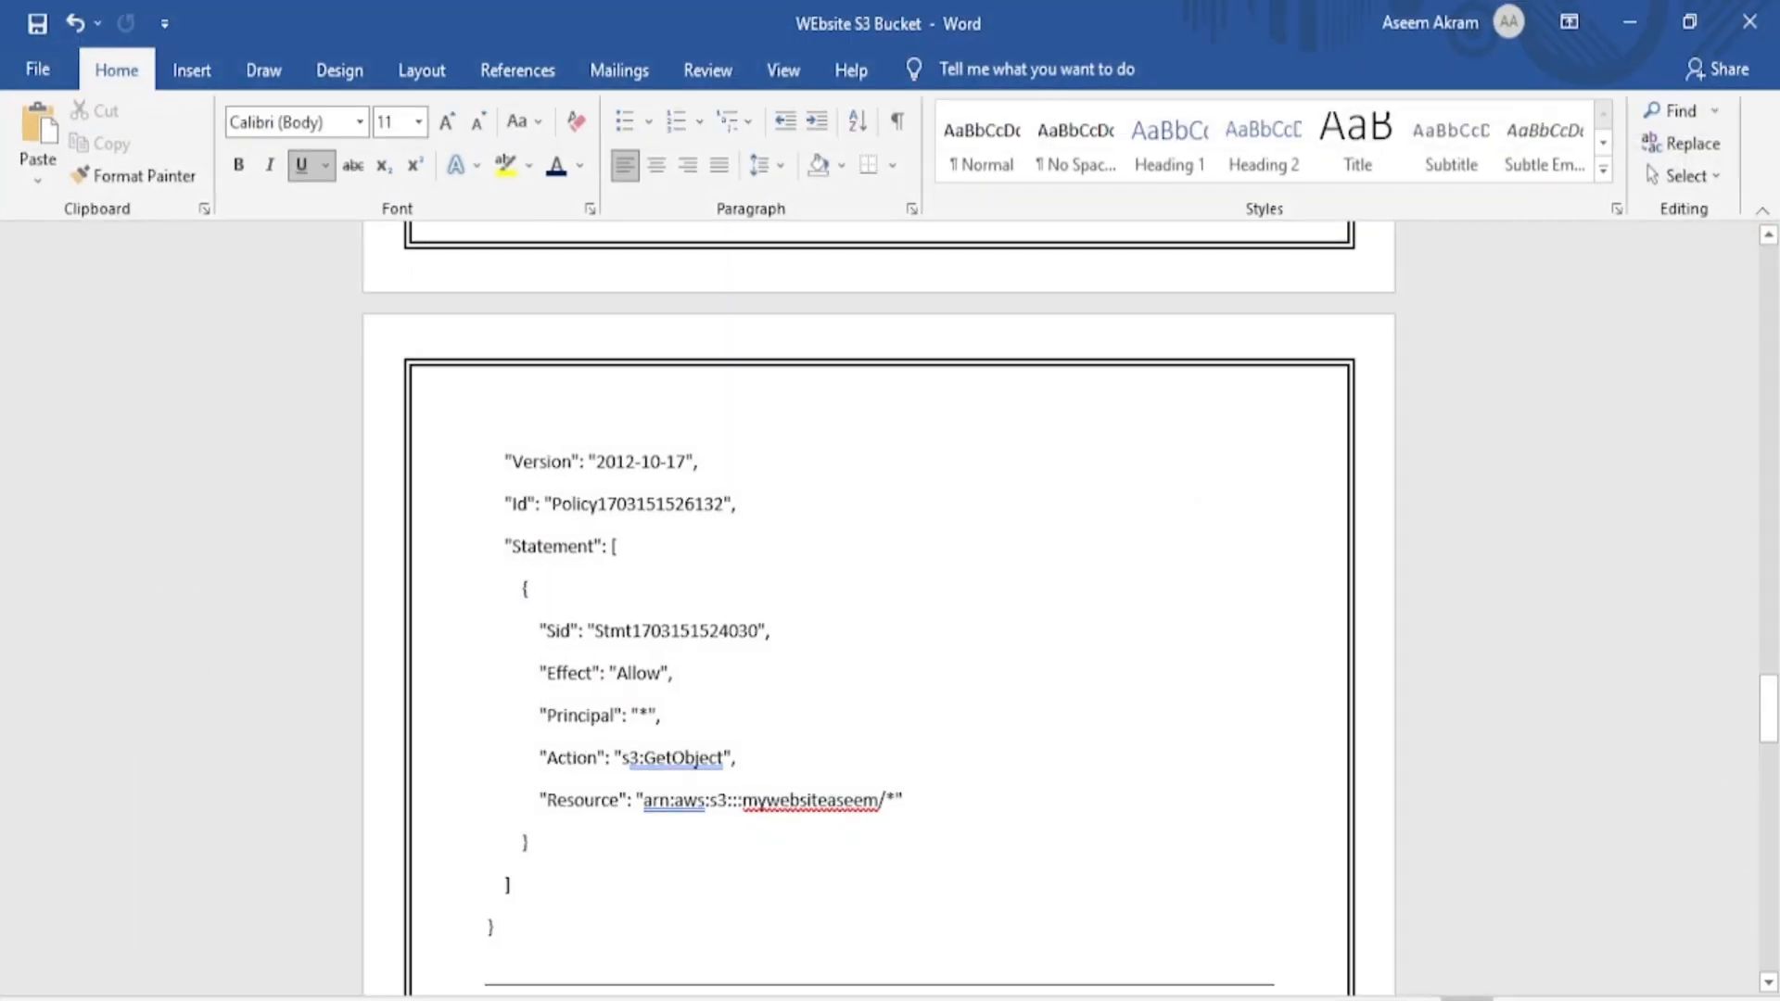
pyautogui.hotkey('alt', 'Tab')
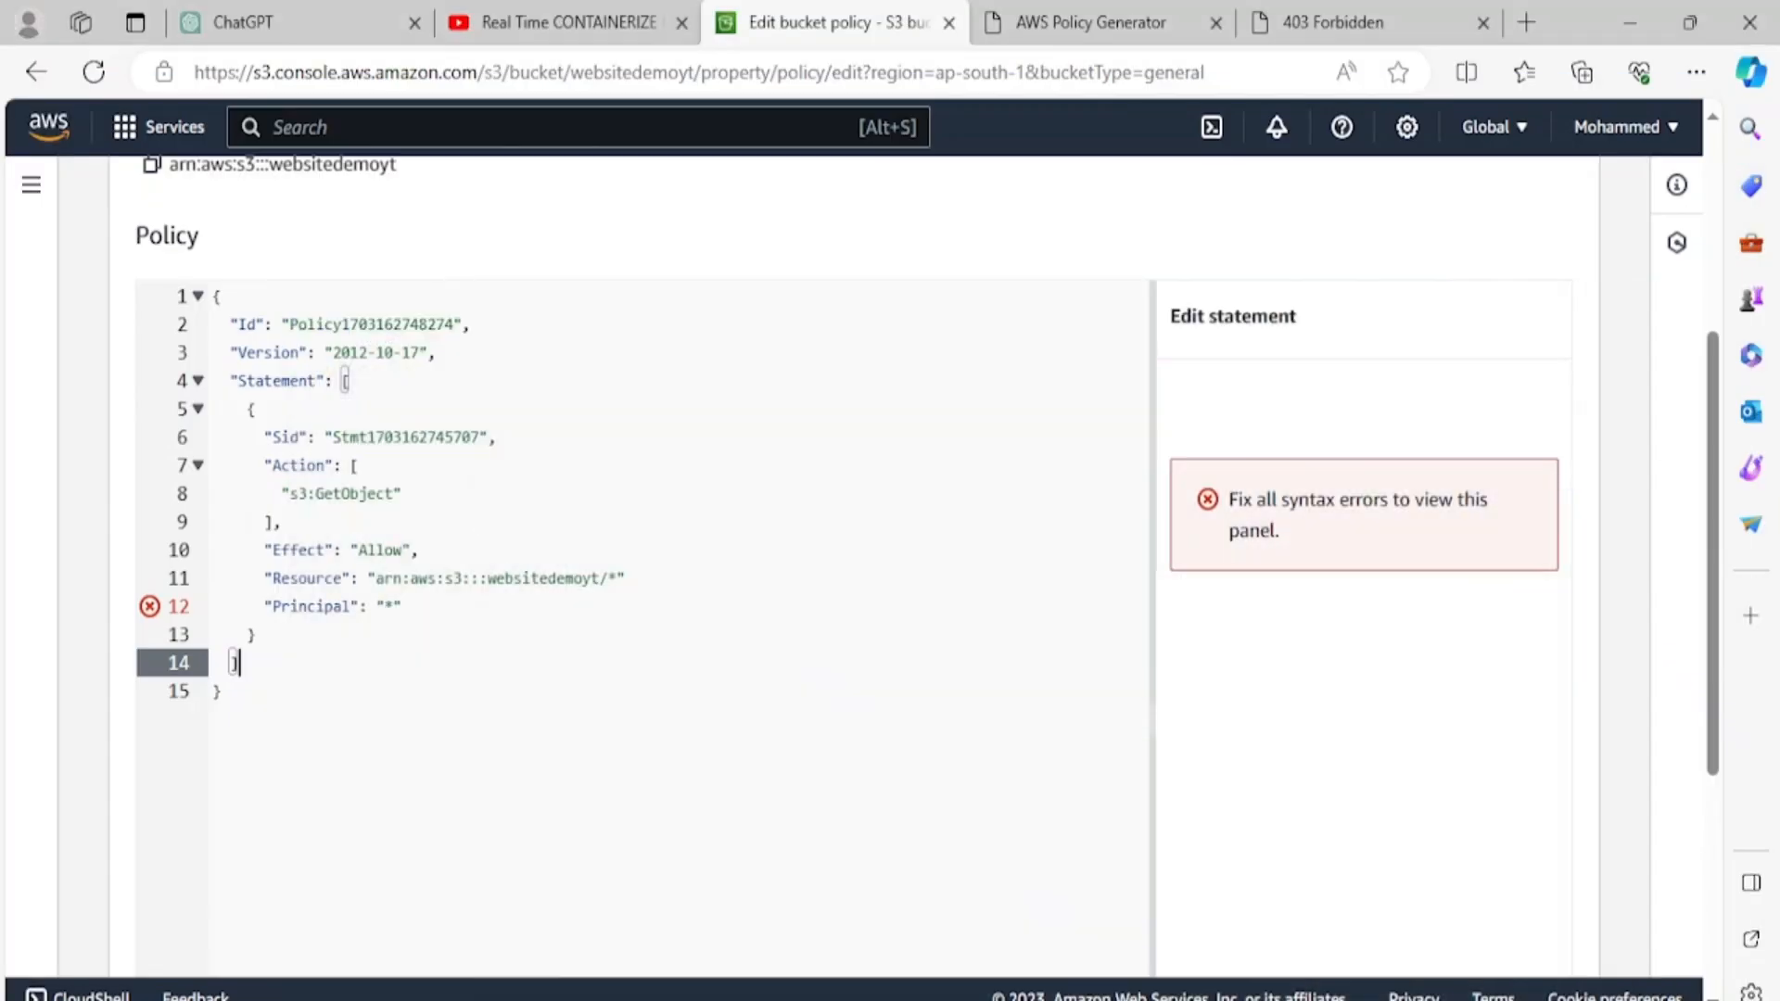
pyautogui.hotkey('alt', 'Tab')
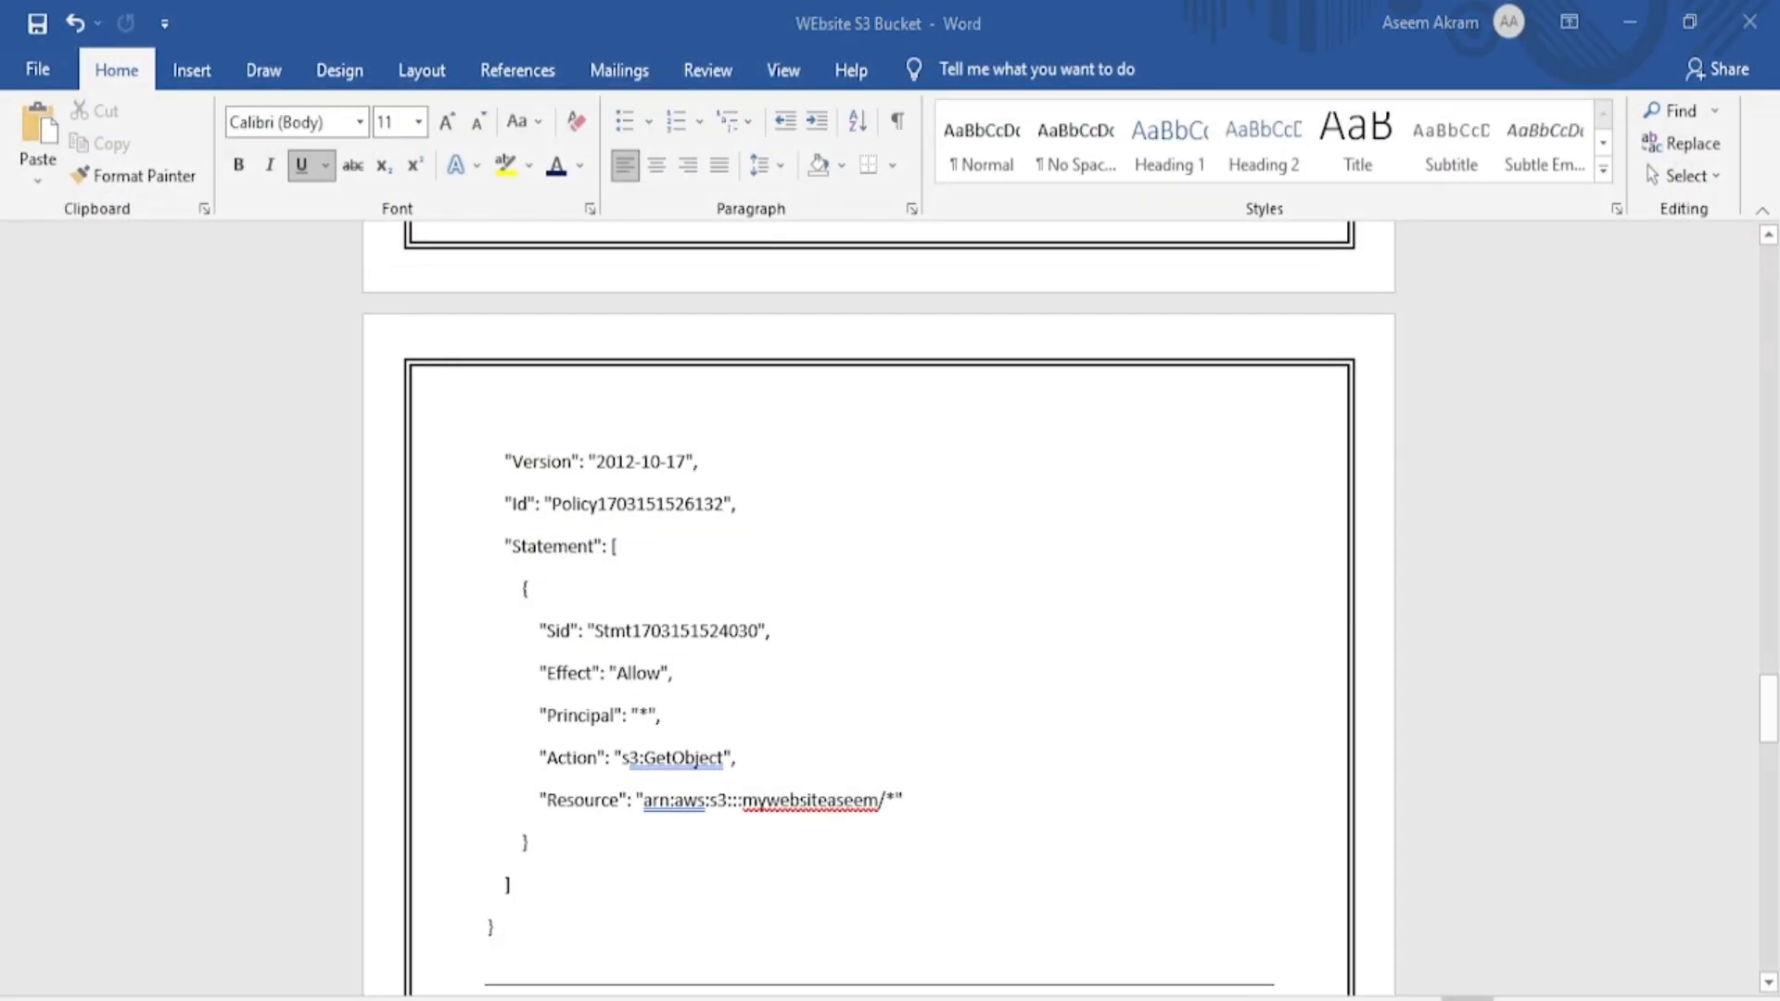
pyautogui.hotkey('alt', 'Tab')
pyautogui.hotkey('alt', 'Tab')
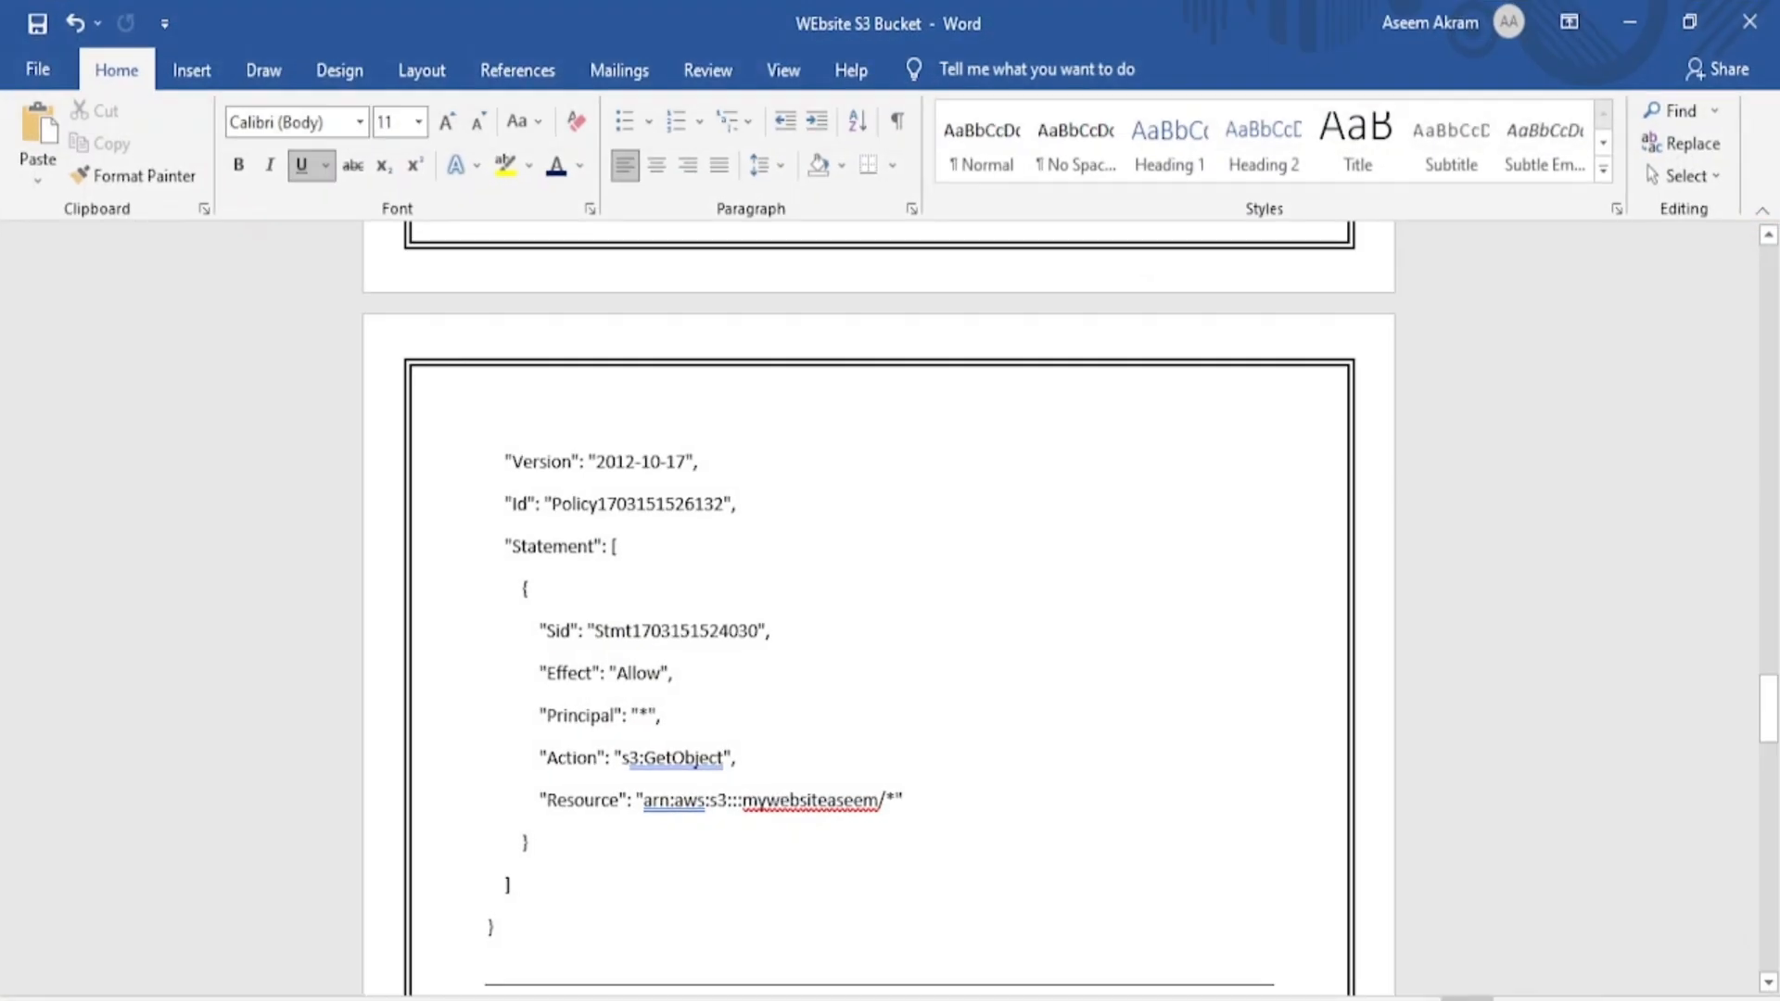
pyautogui.hotkey('alt', 'Tab')
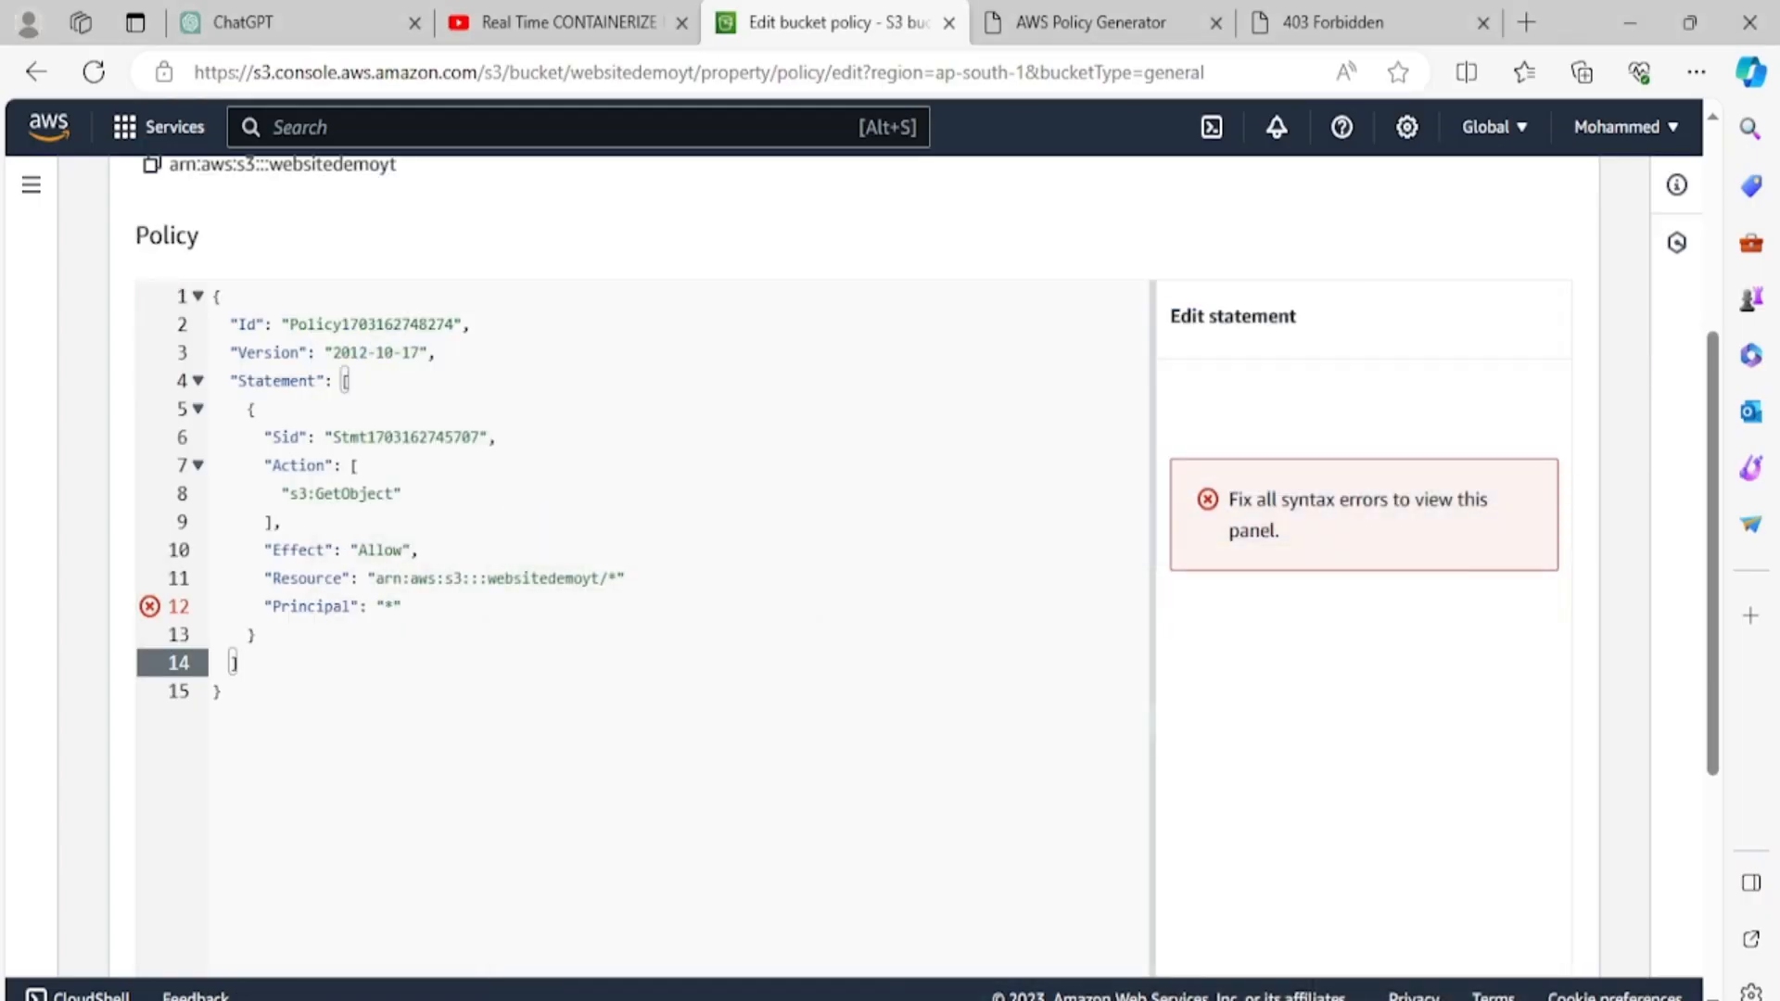
pyautogui.hotkey('alt', 'Tab')
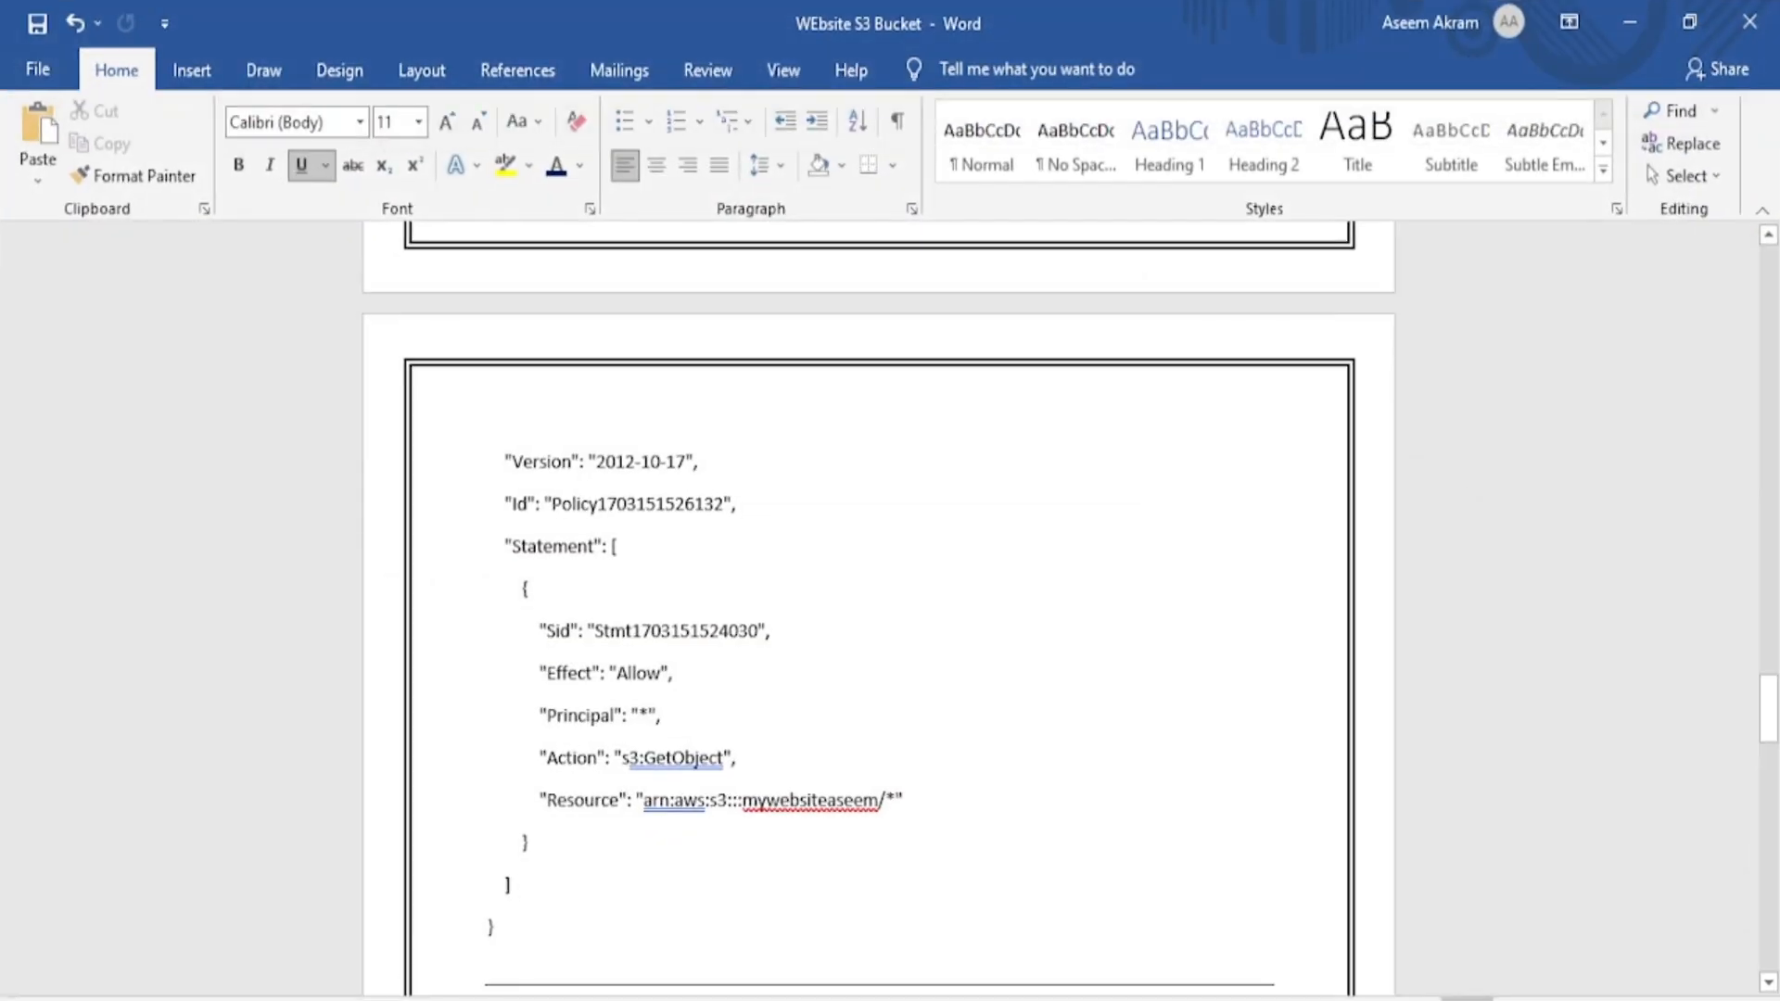
pyautogui.hotkey('alt', 'Tab')
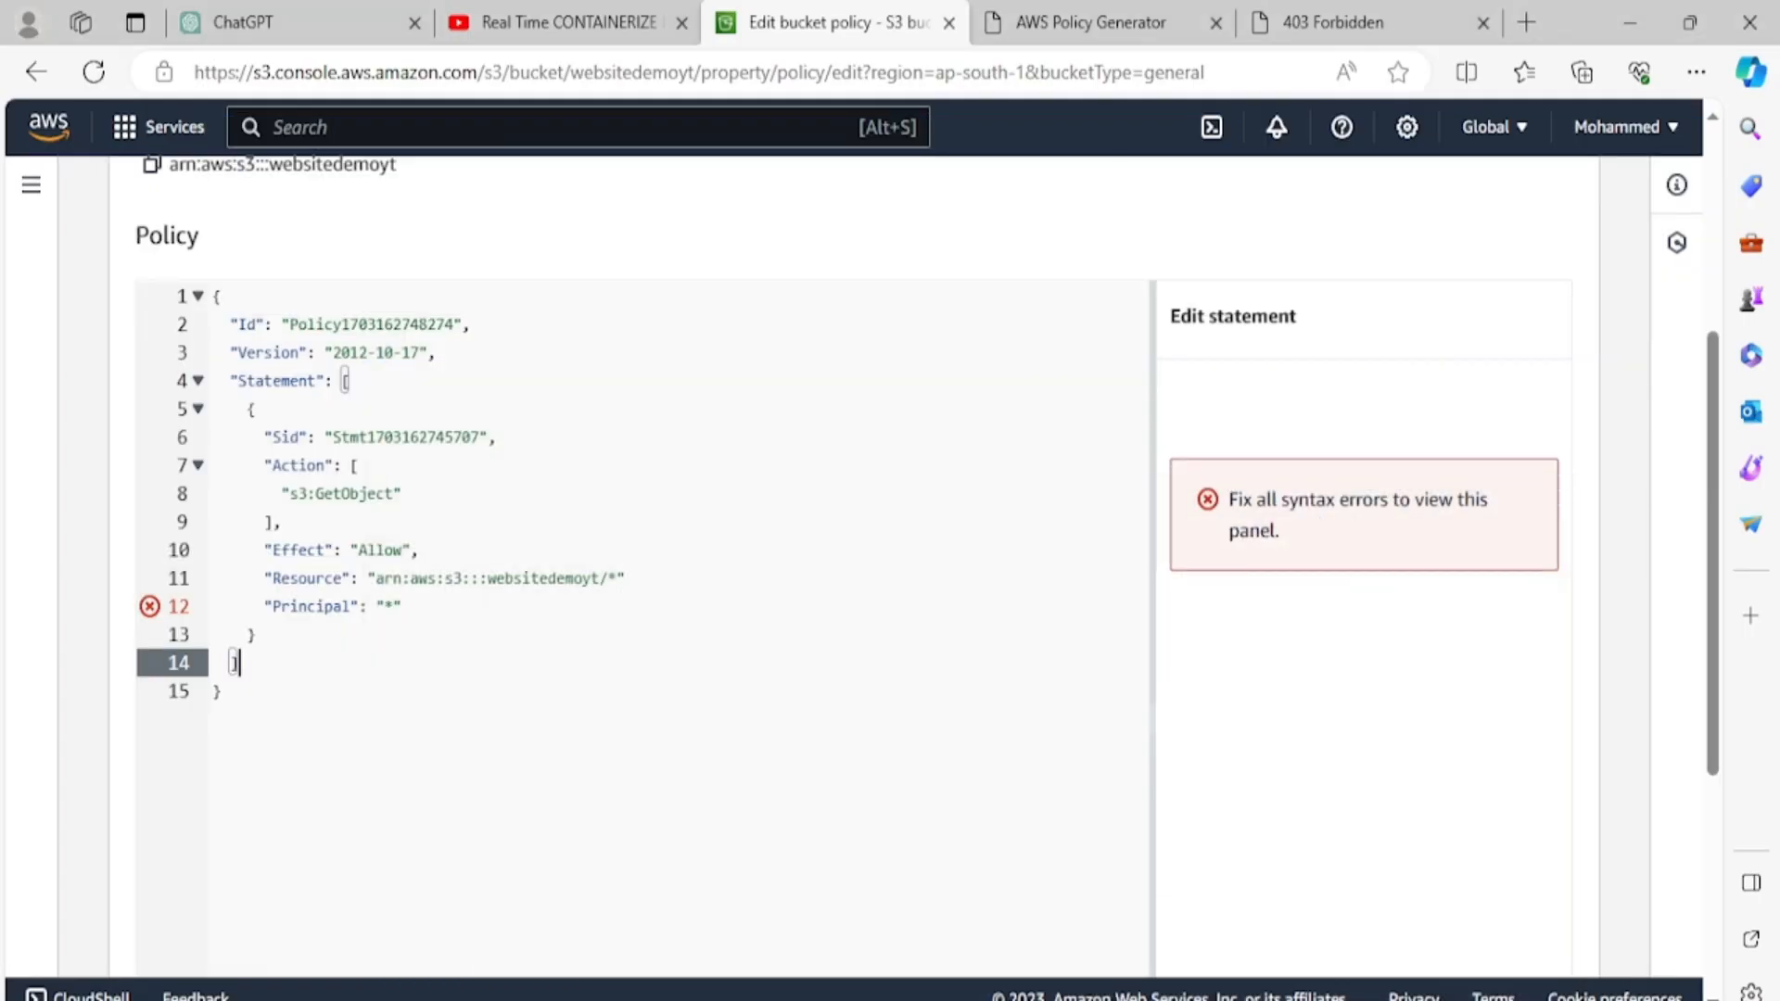
# Step: Try removing the comma after the Action list's closing bracket, checking against the sample policy in the Word document
pyautogui.click(283, 523)
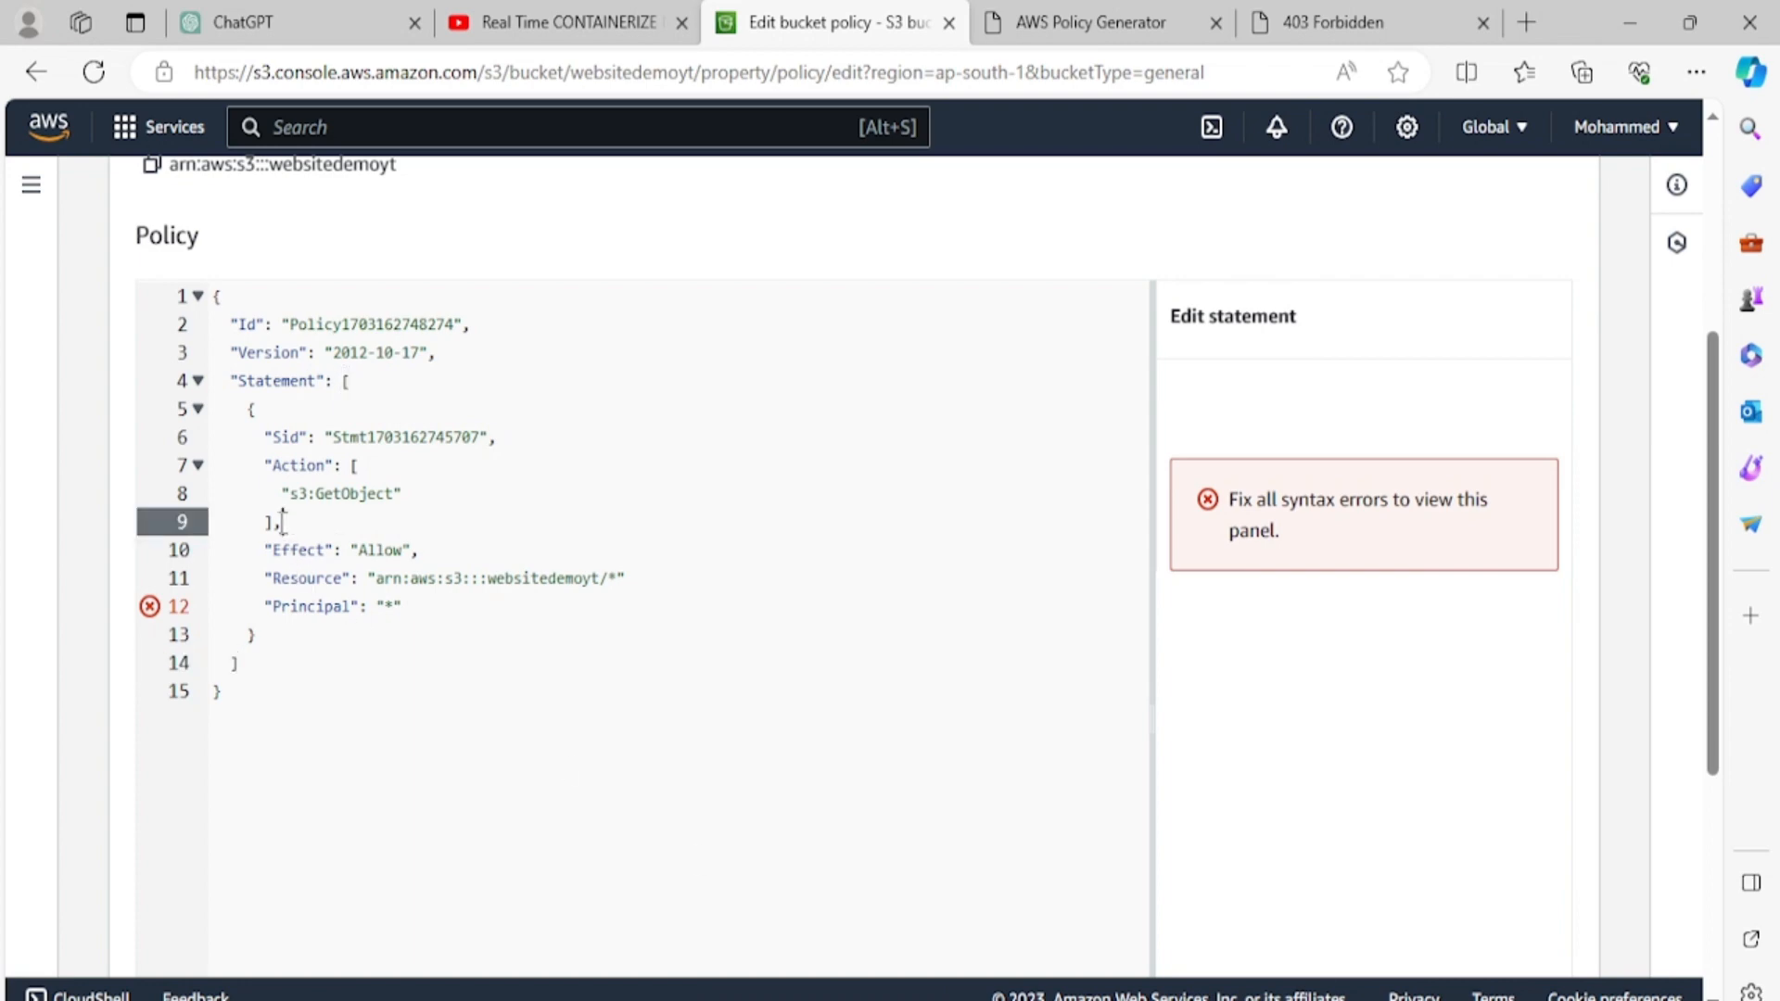
pyautogui.hotkey('alt', 'Tab')
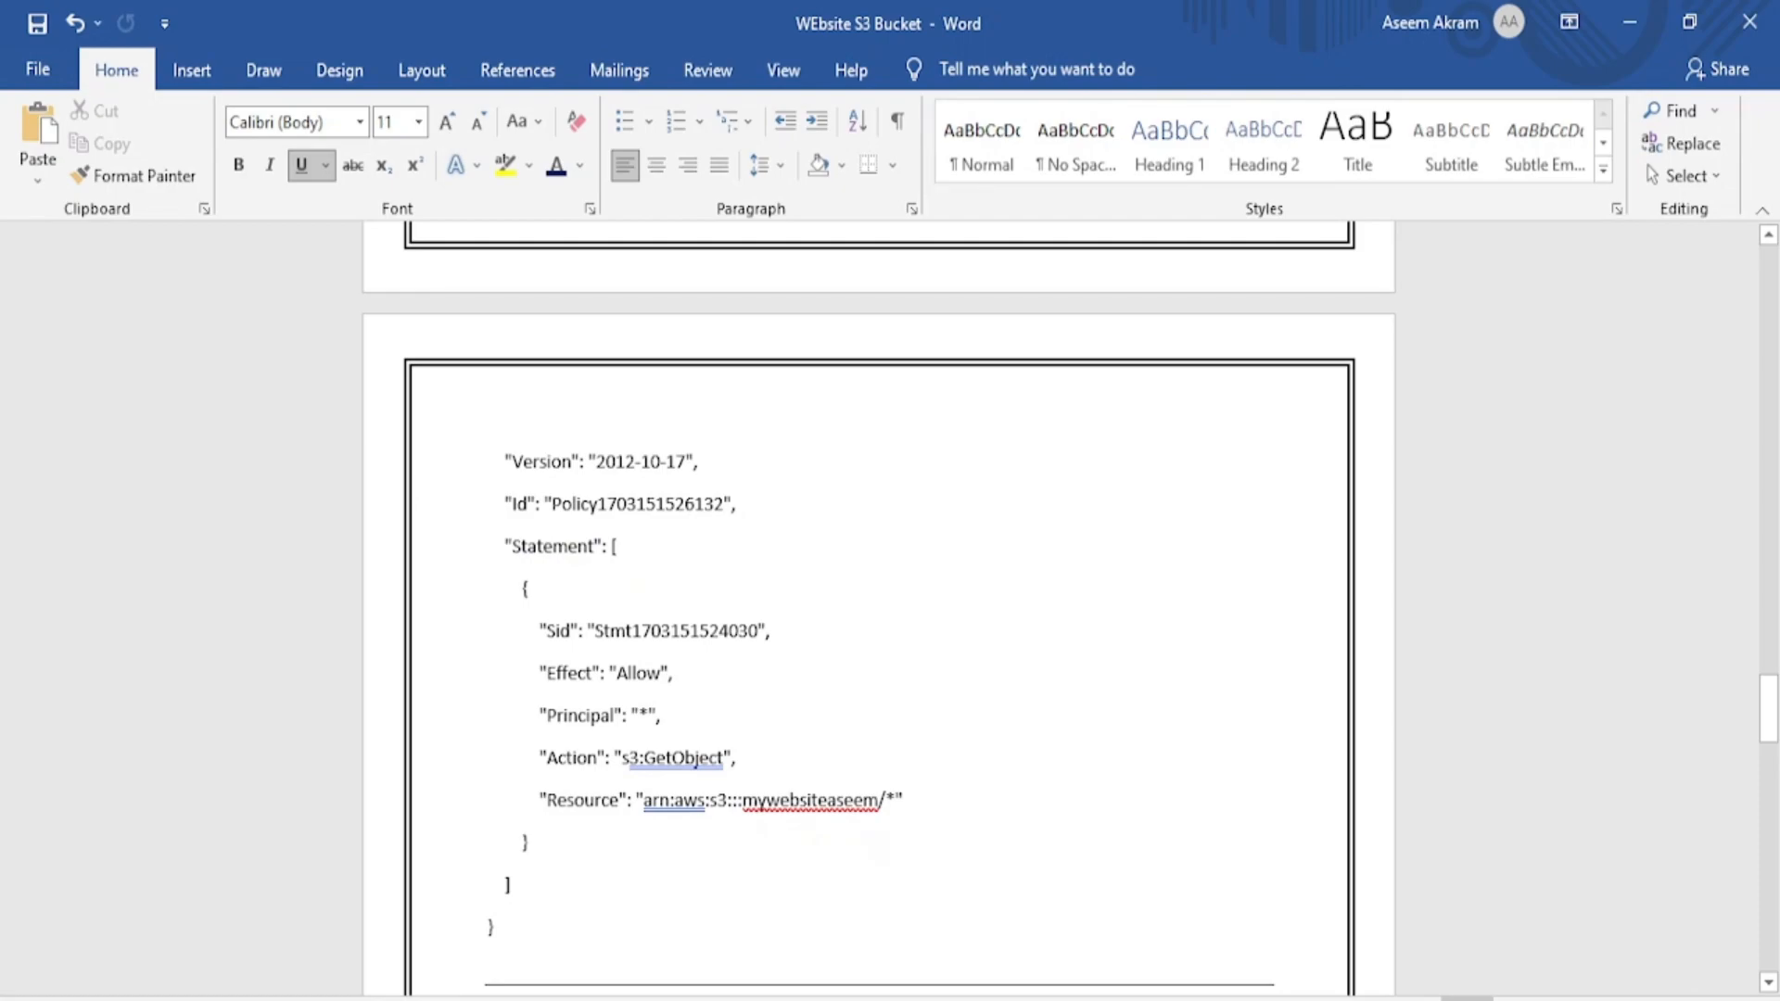
pyautogui.hotkey('alt', 'Tab')
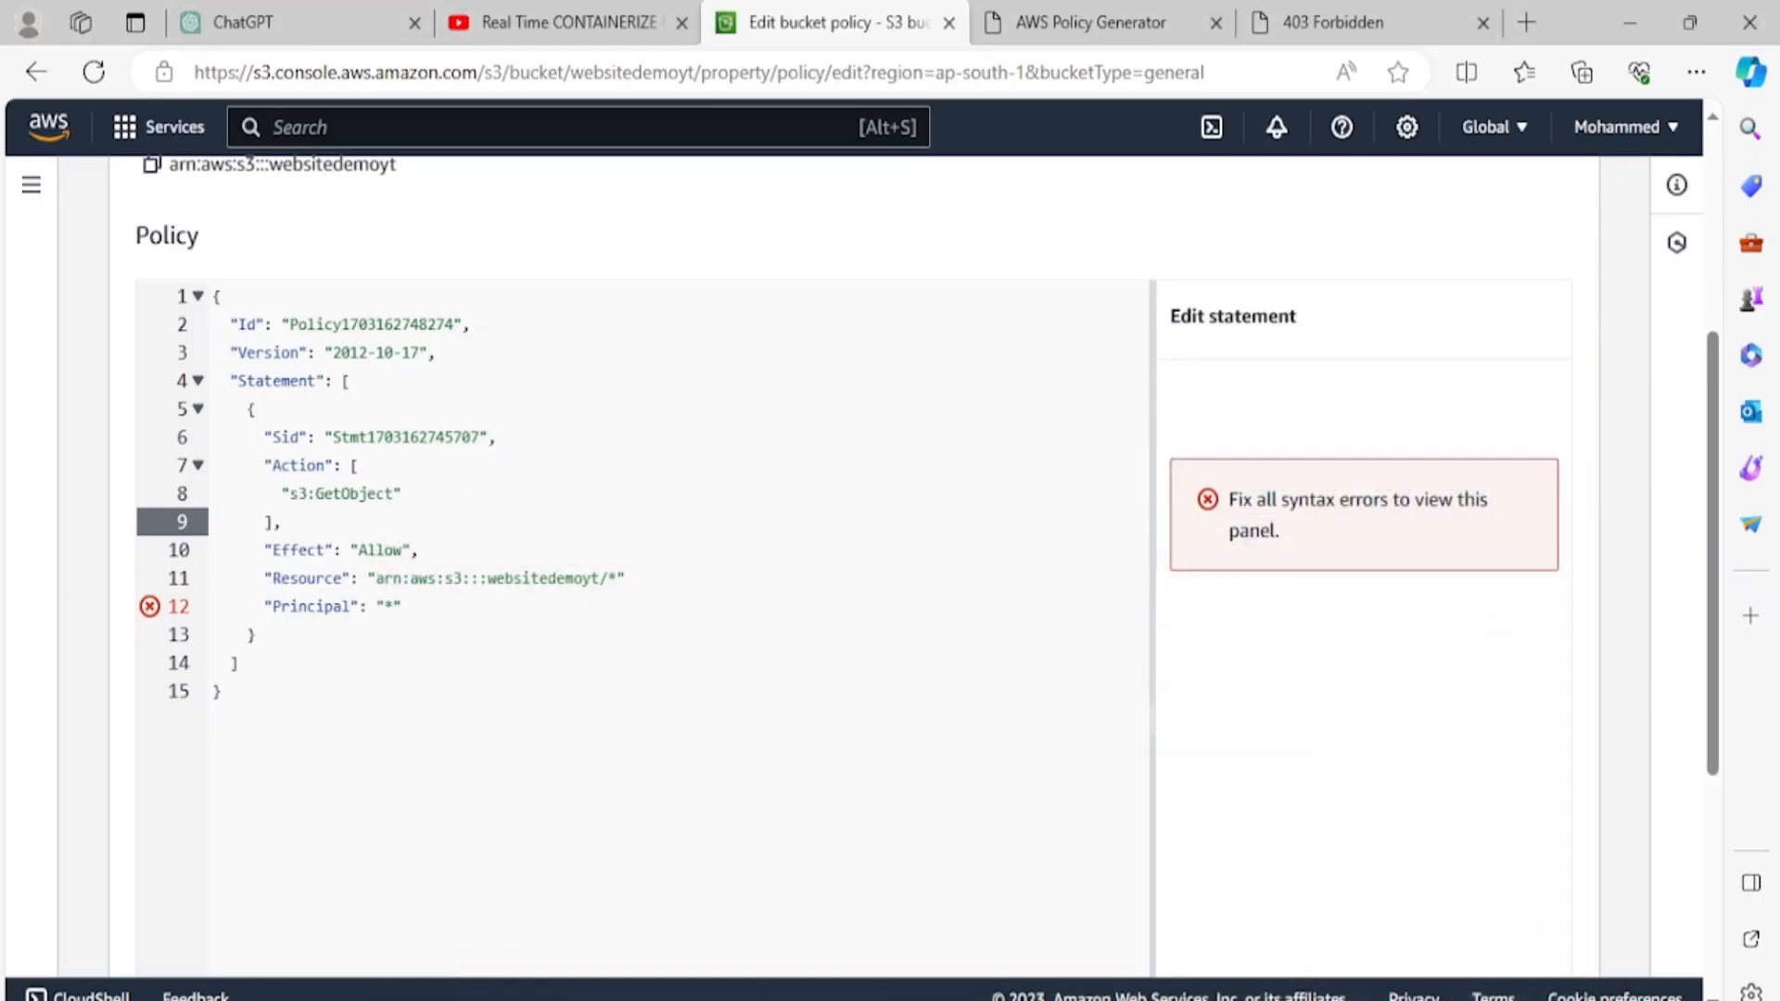
pyautogui.press('BackSpace')
pyautogui.click(658, 664)
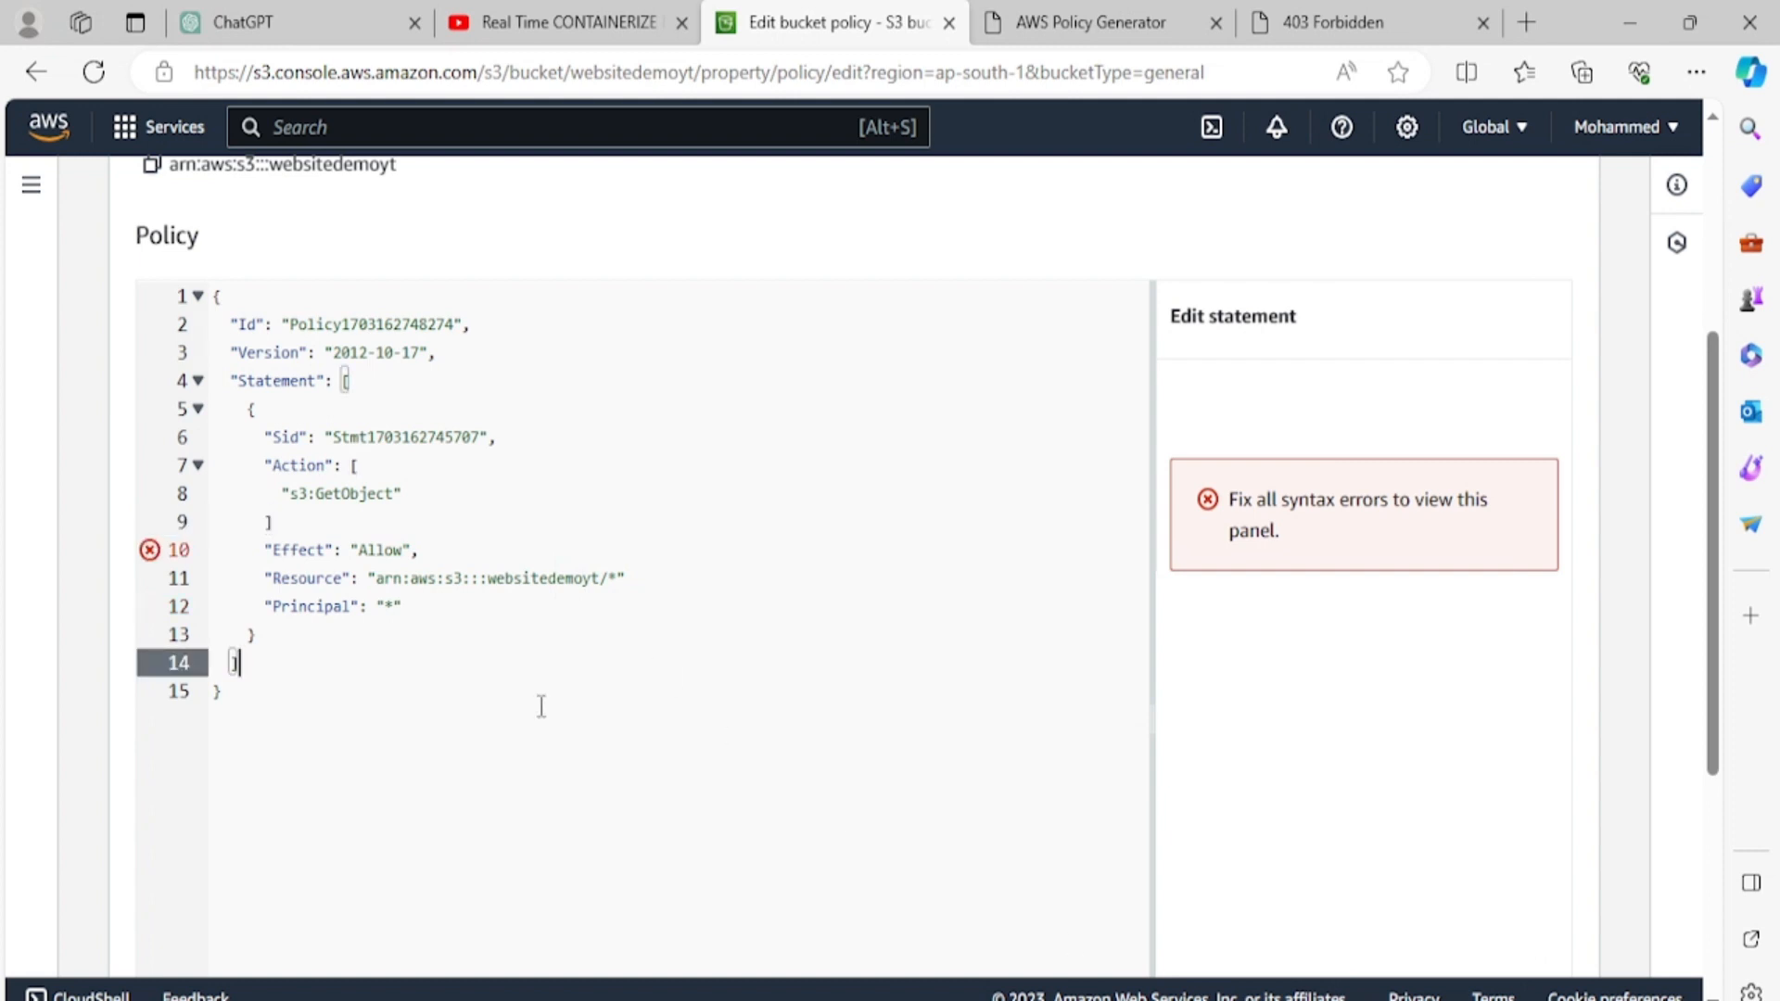
# Step: Open the policy editor's error details and locate the reported line in the JSON
pyautogui.scroll(-2, 614, 707)
pyautogui.scroll(-2, 614, 707)
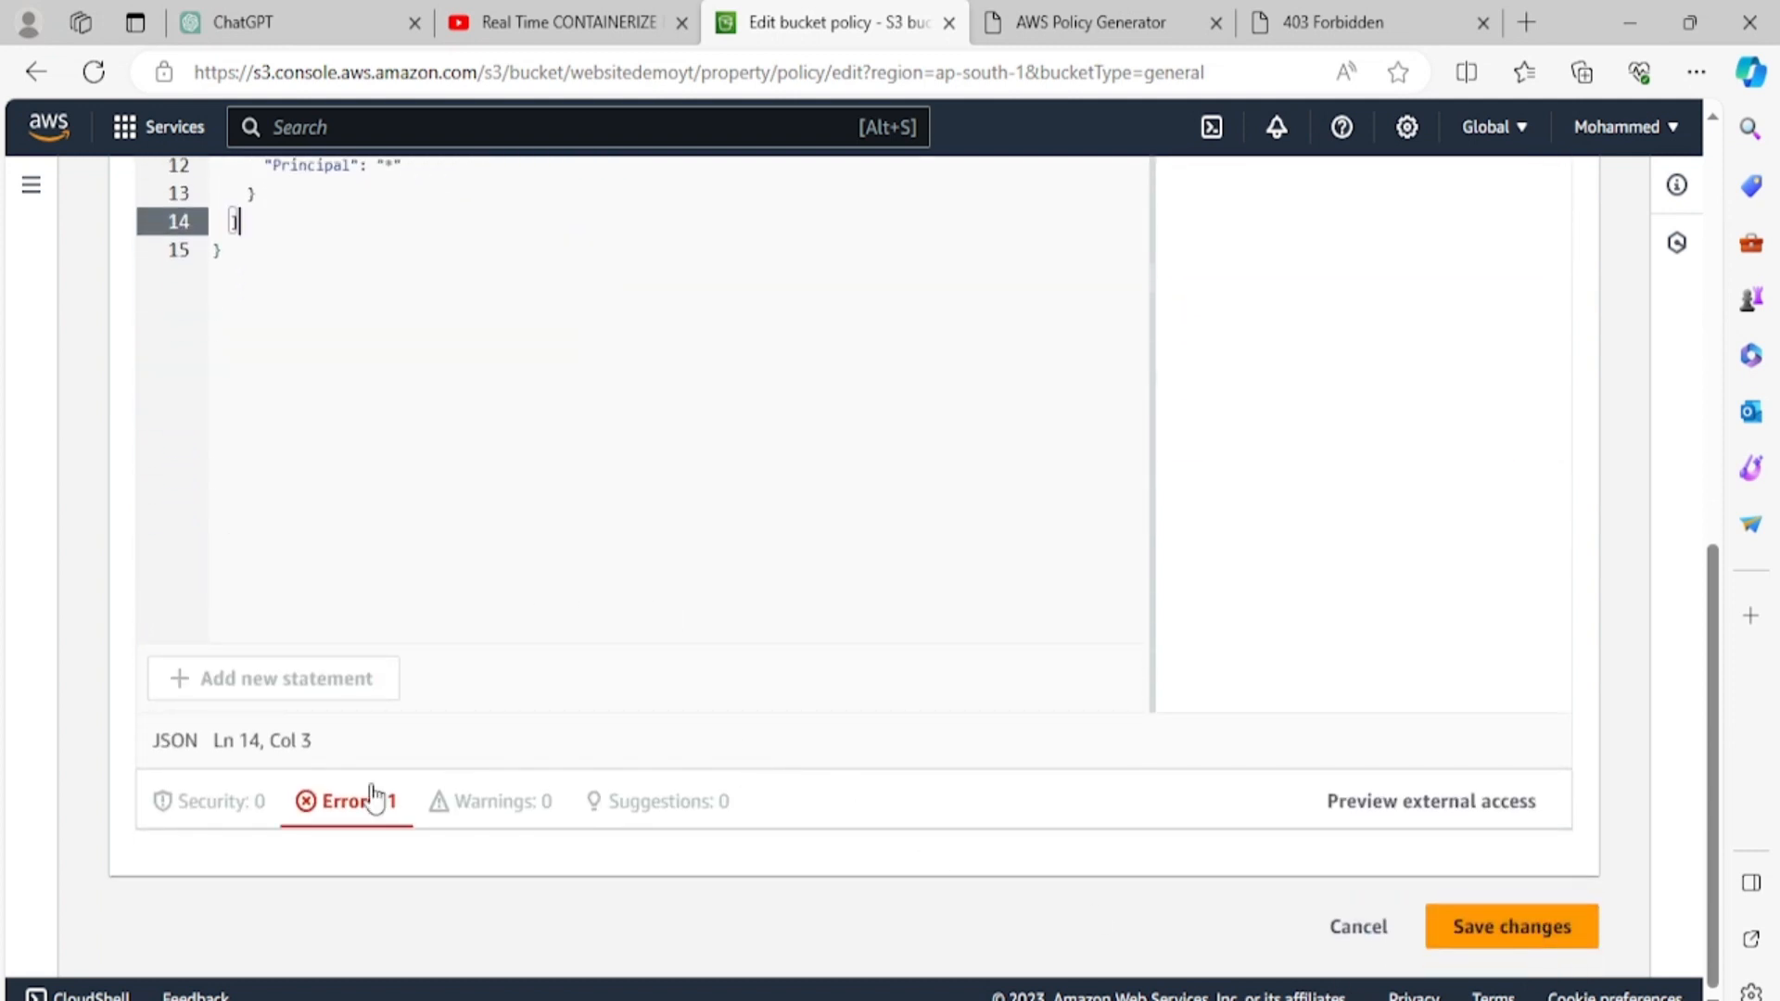
pyautogui.click(322, 803)
pyautogui.scroll(-2, 489, 807)
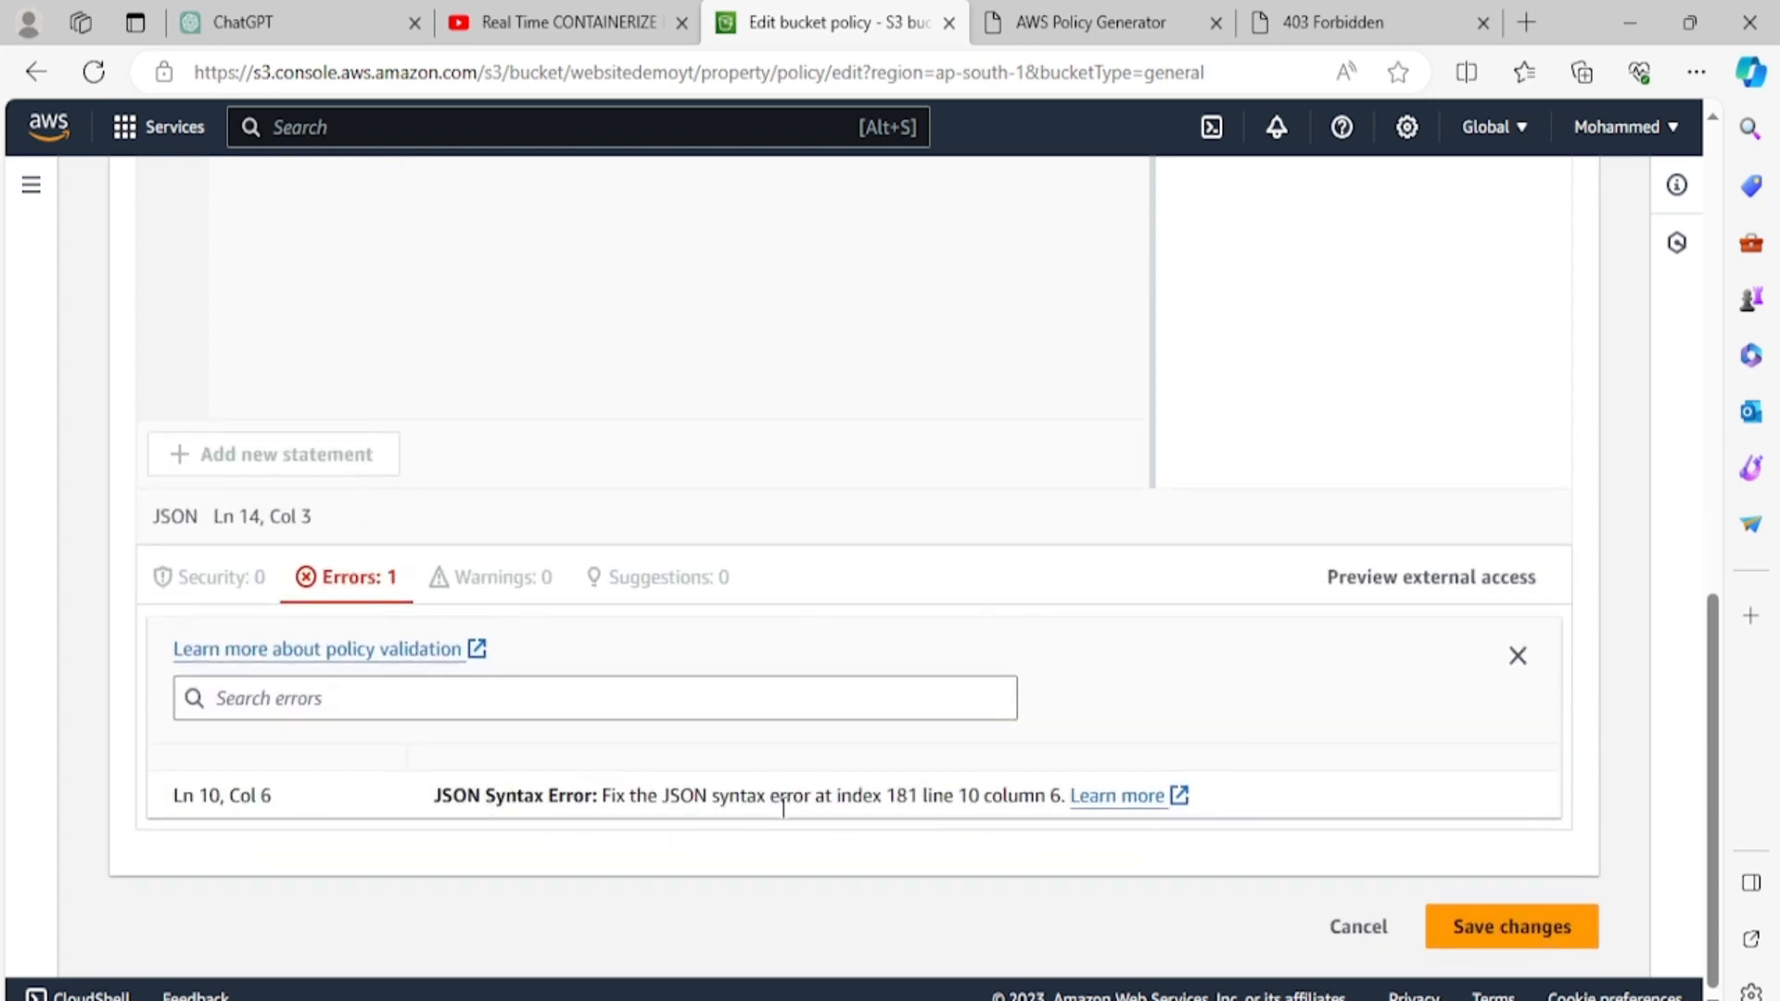
pyautogui.scroll(6, 771, 806)
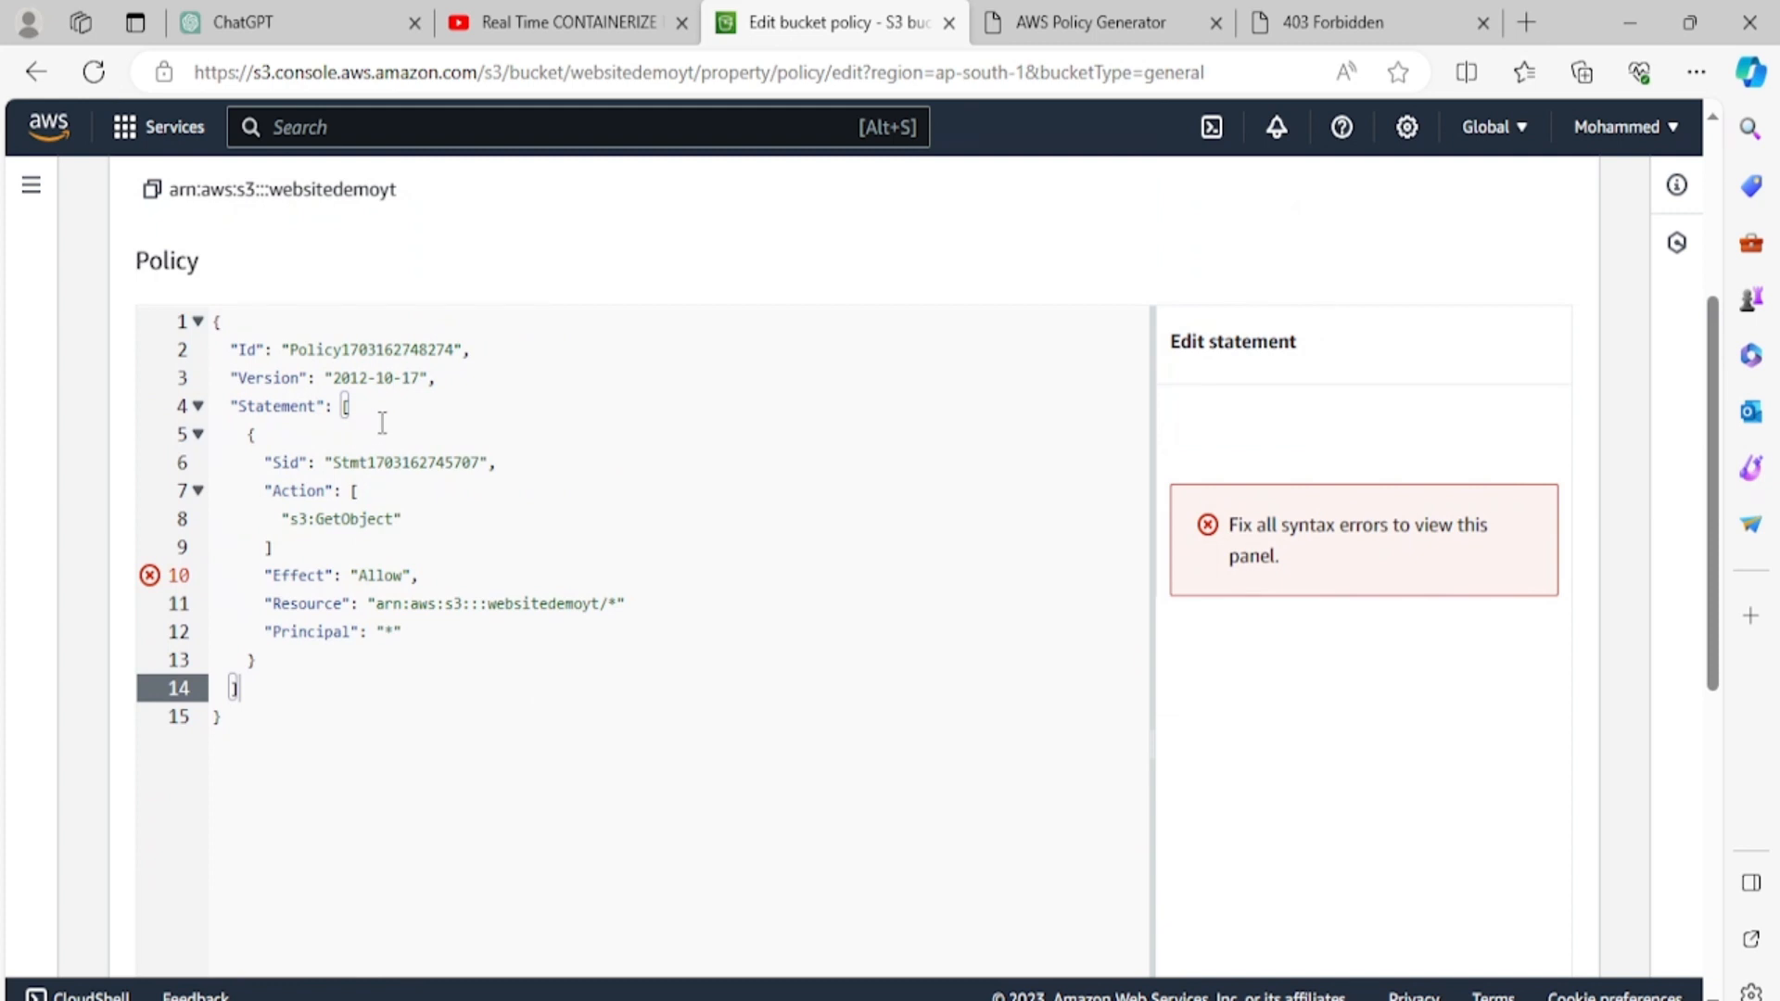
# Step: Undo the comma removal after the Action list and put a comma after the Resource ARN arn:aws:s3:::websitedemoyt/*
pyautogui.hotkey('ctrl', 'z')
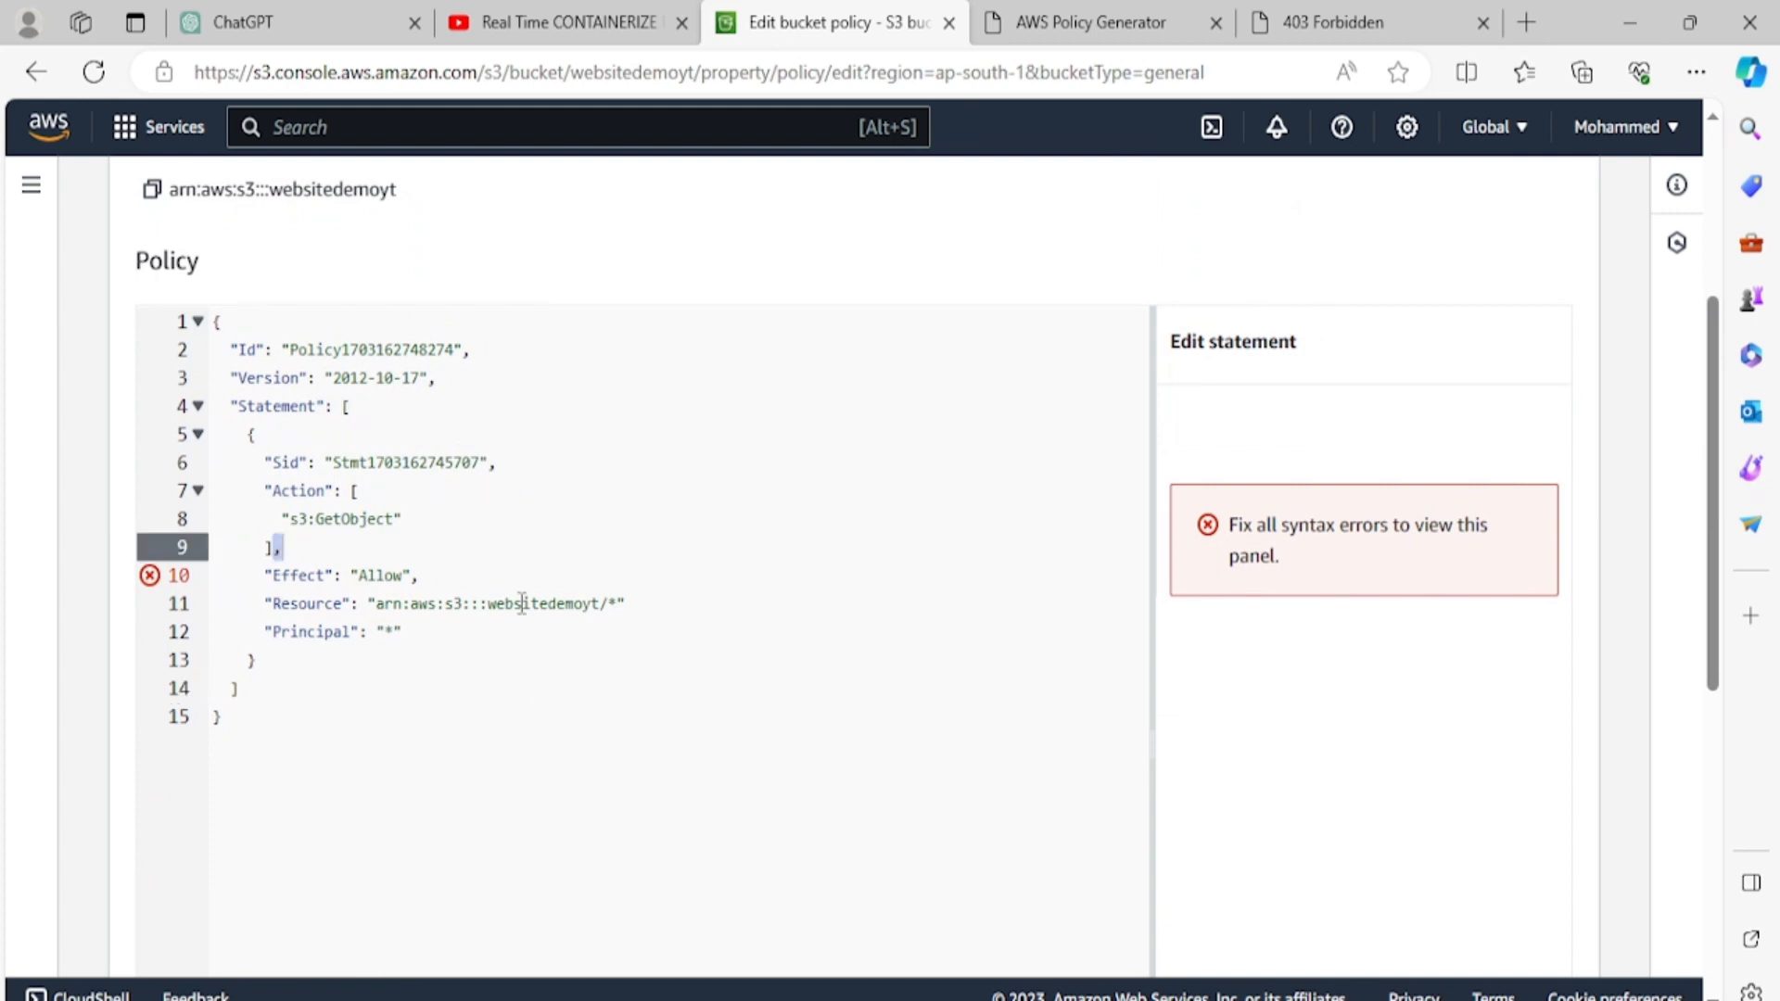
pyautogui.click(651, 602)
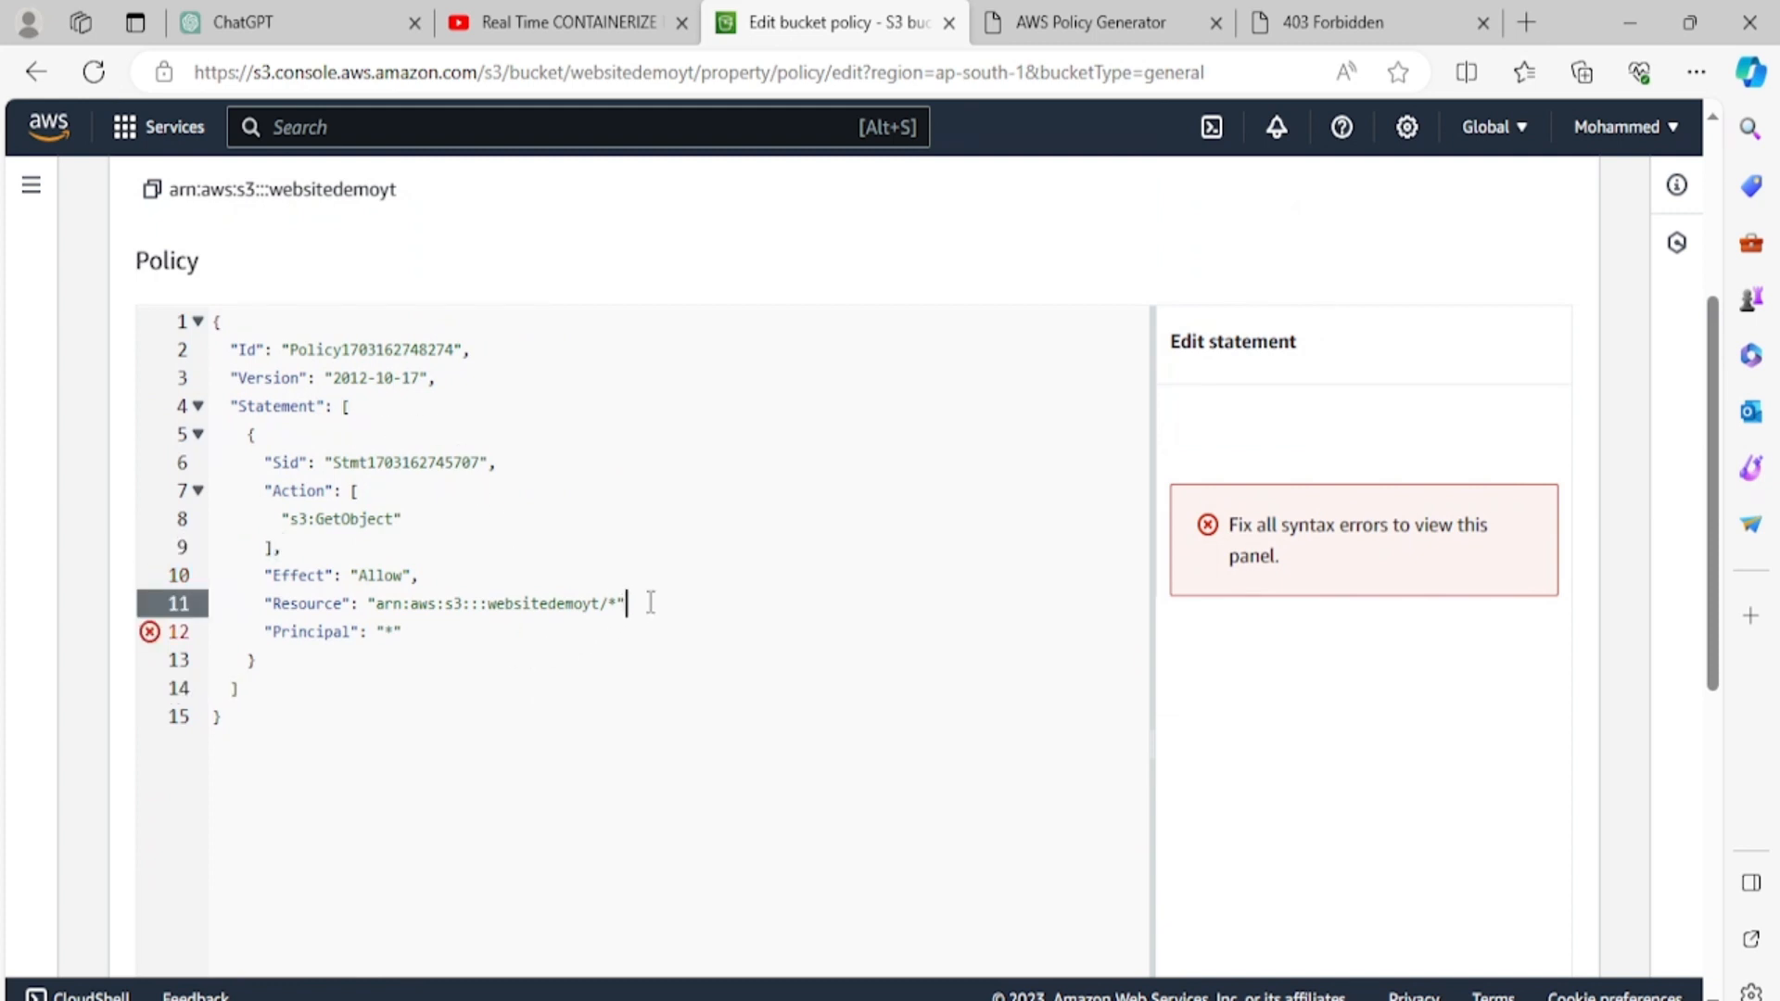
pyautogui.write(',')
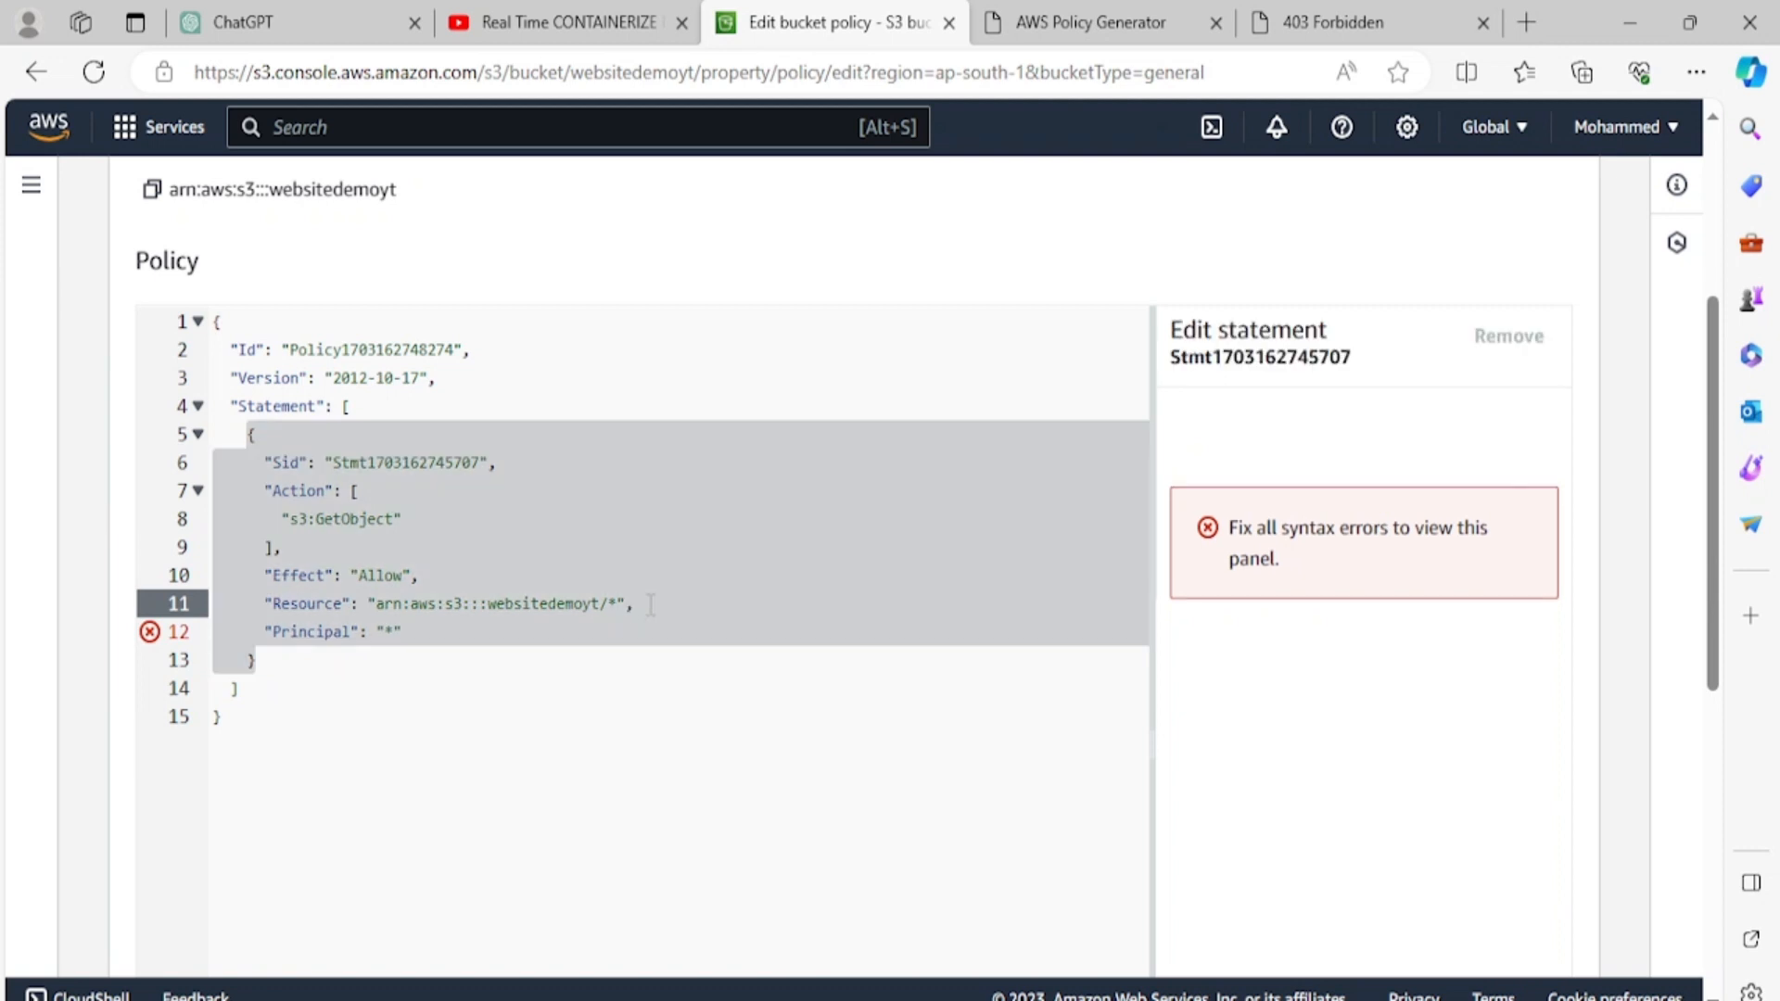
pyautogui.click(765, 789)
pyautogui.click(649, 604)
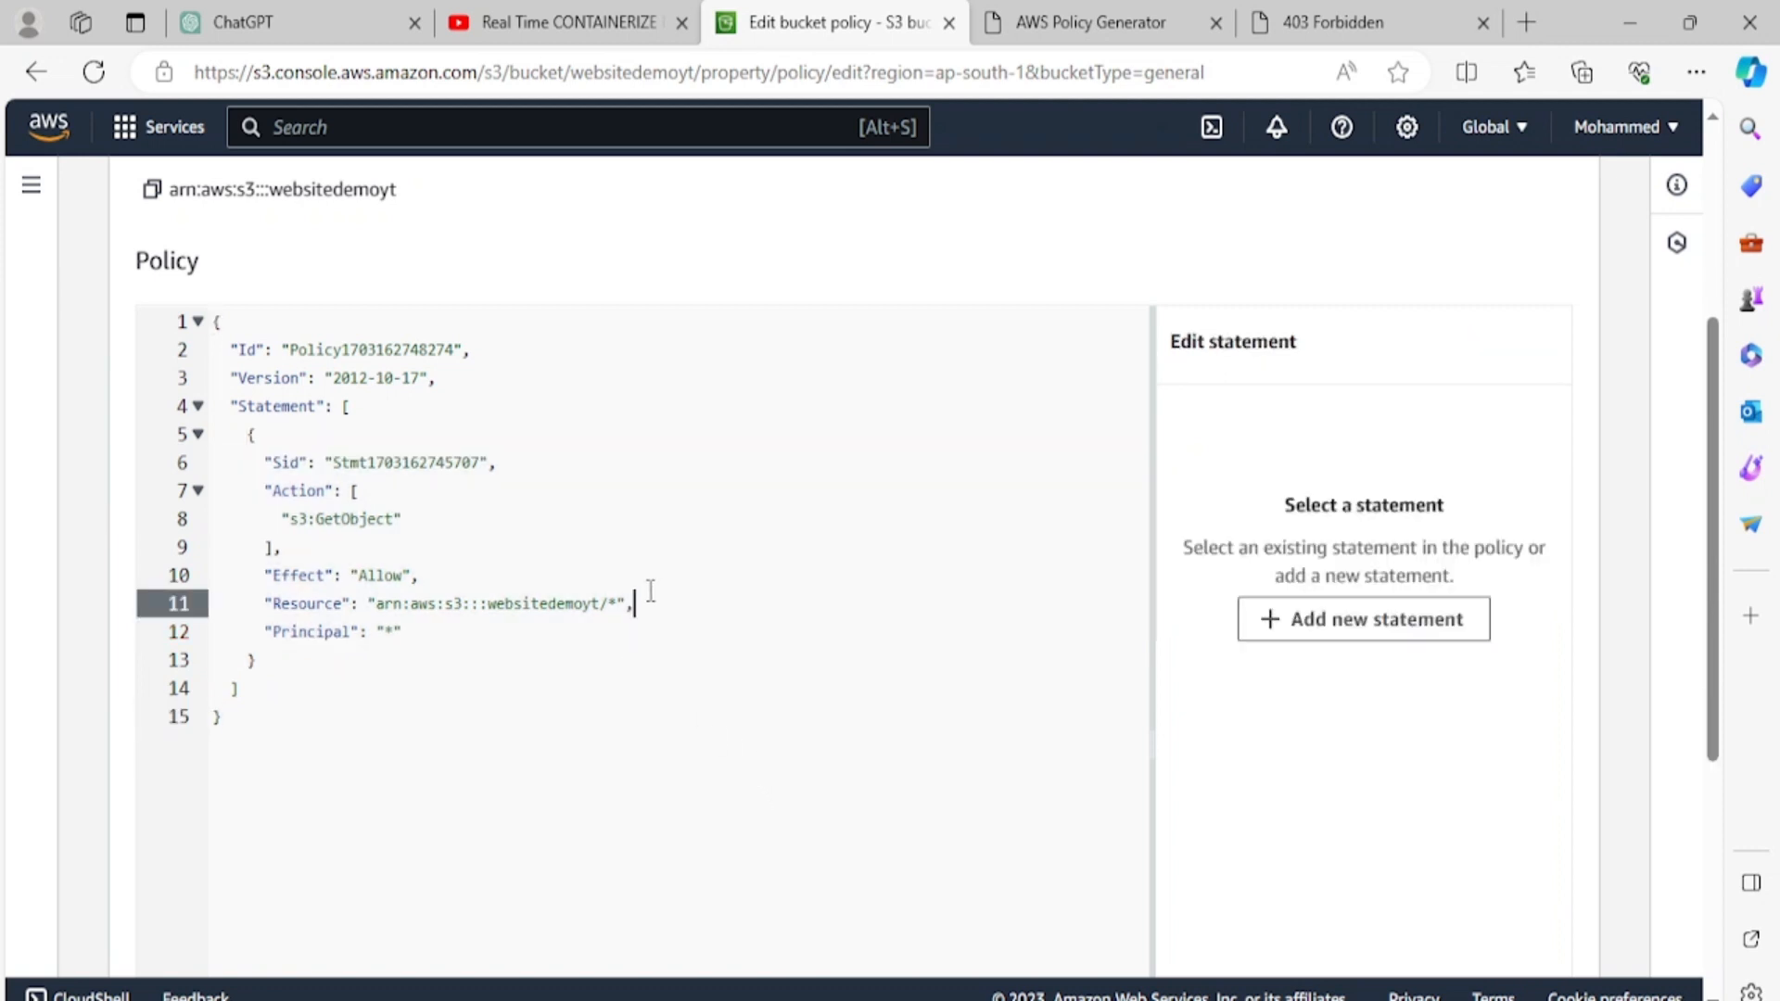
pyautogui.click(657, 740)
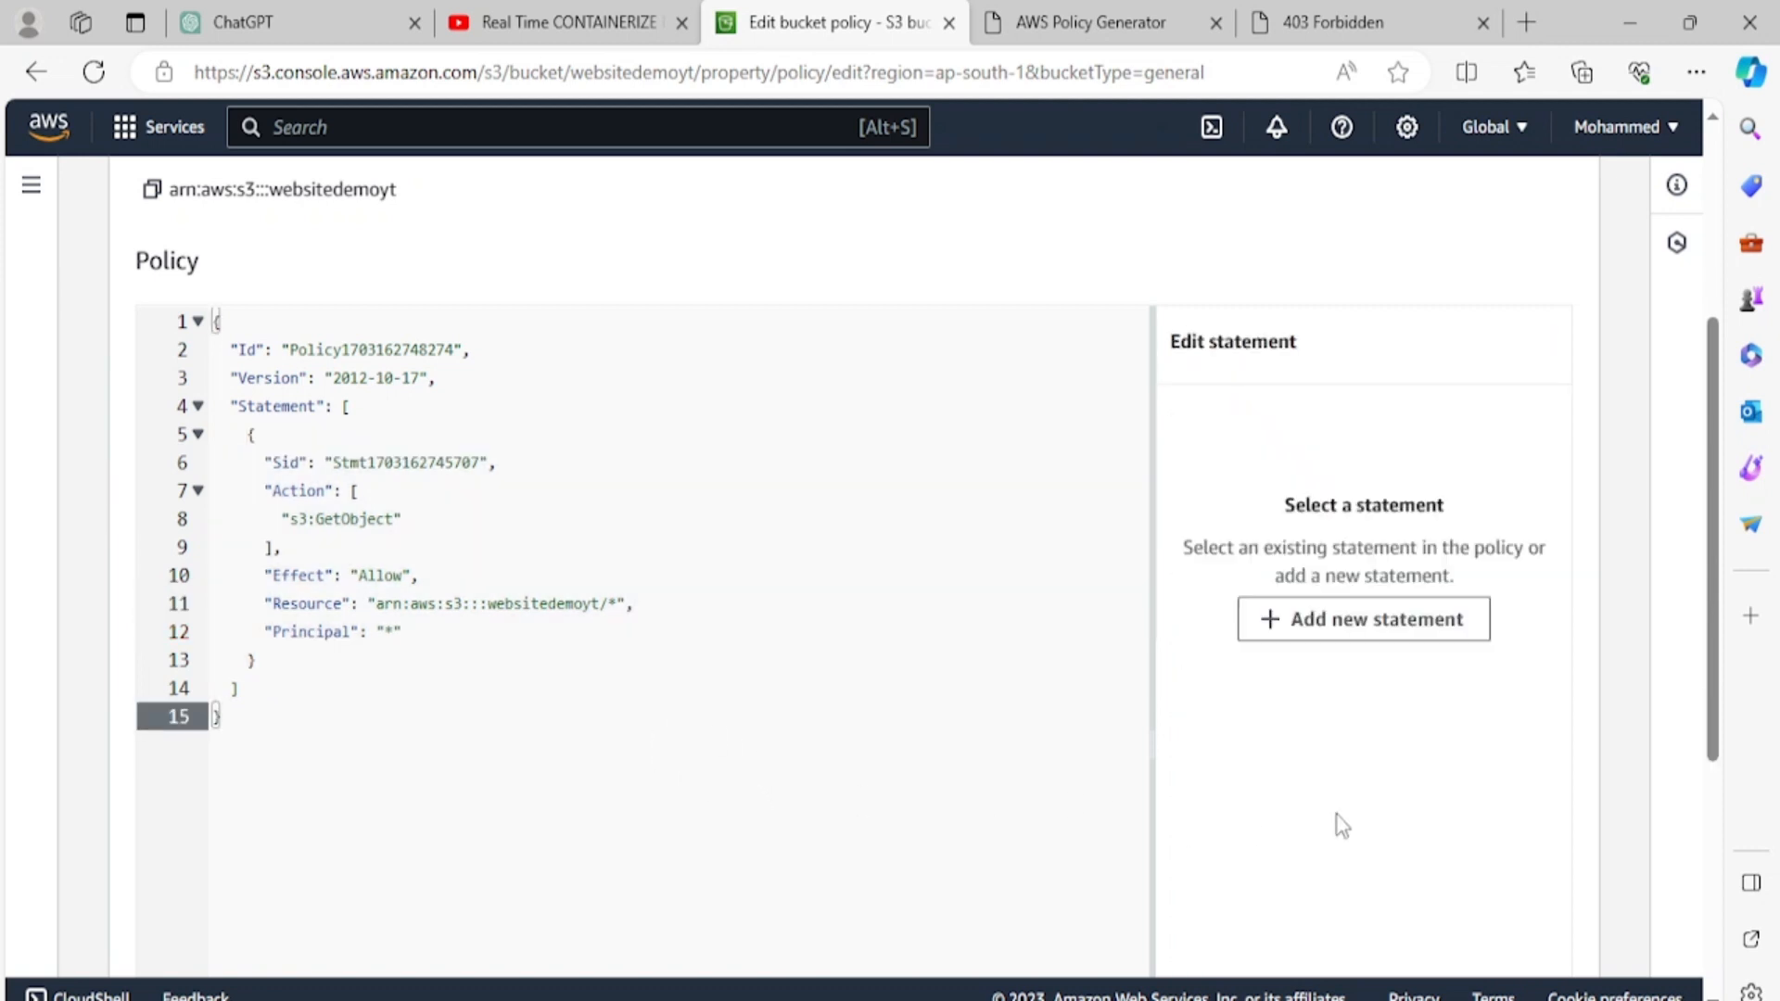
# Step: Save the bucket policy changes, and add a comma after the sample policy's Resource line in the Word project document
pyautogui.scroll(-2, 635, 641)
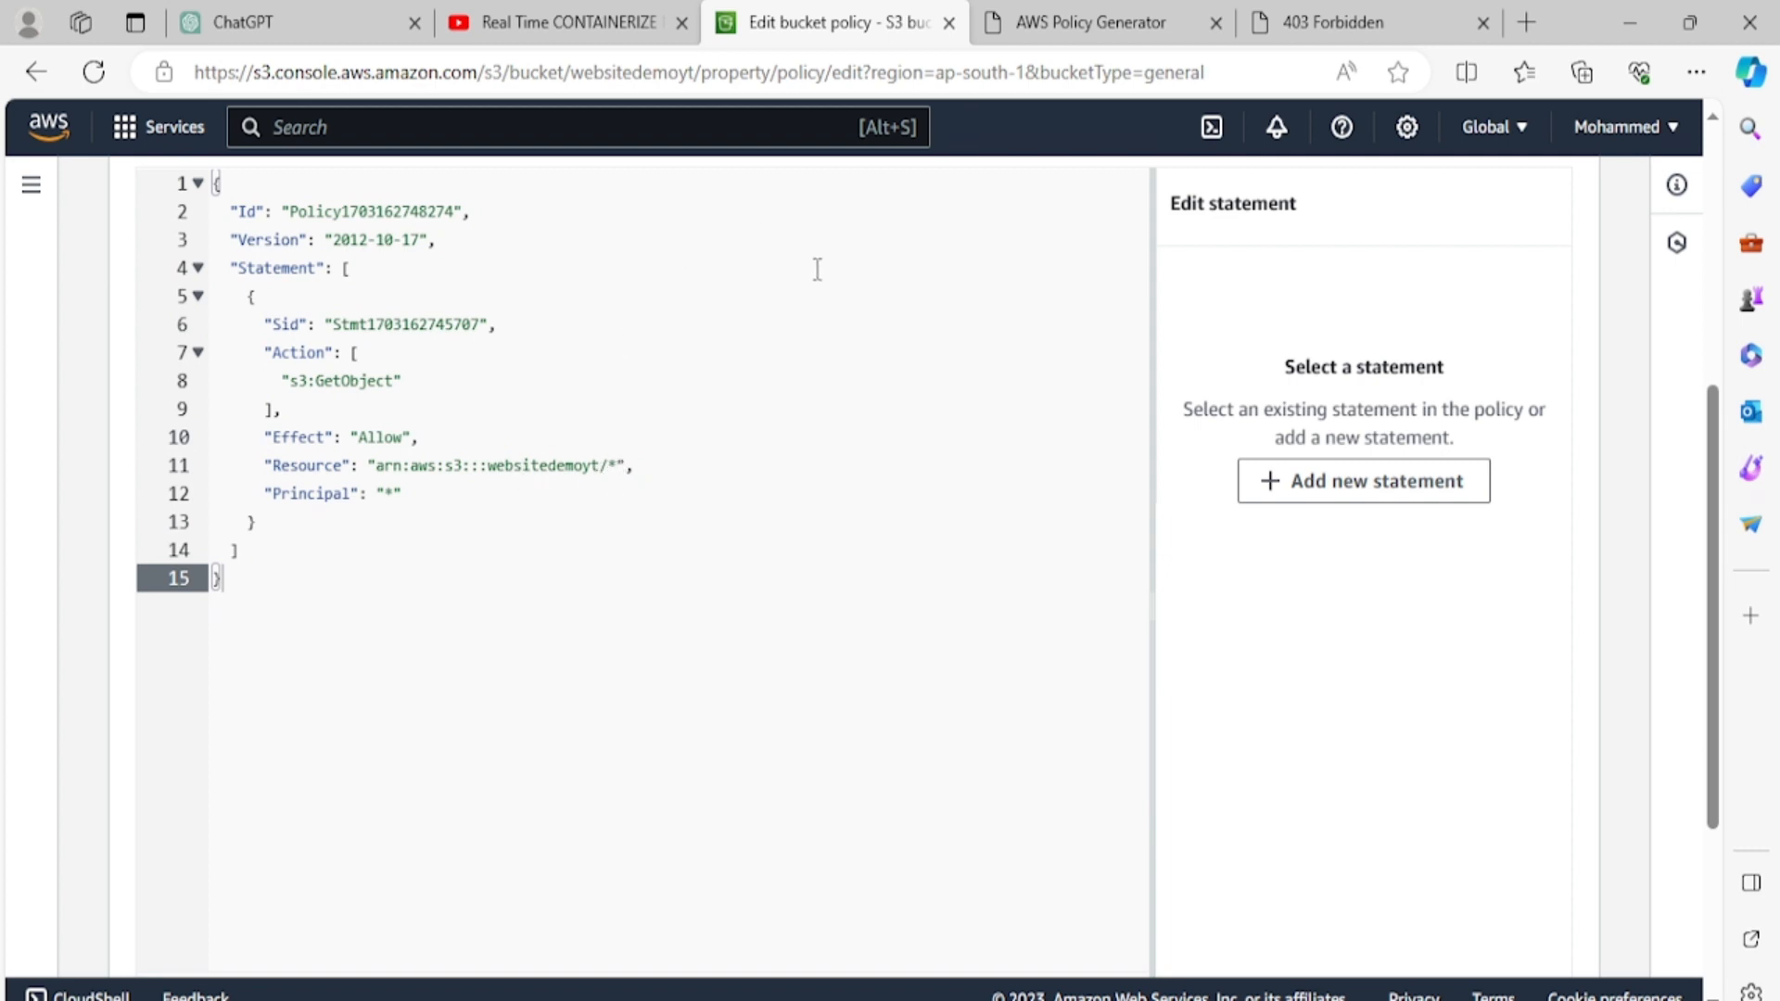
pyautogui.scroll(-2, 853, 596)
pyautogui.scroll(2, 795, 620)
pyautogui.scroll(-3, 862, 711)
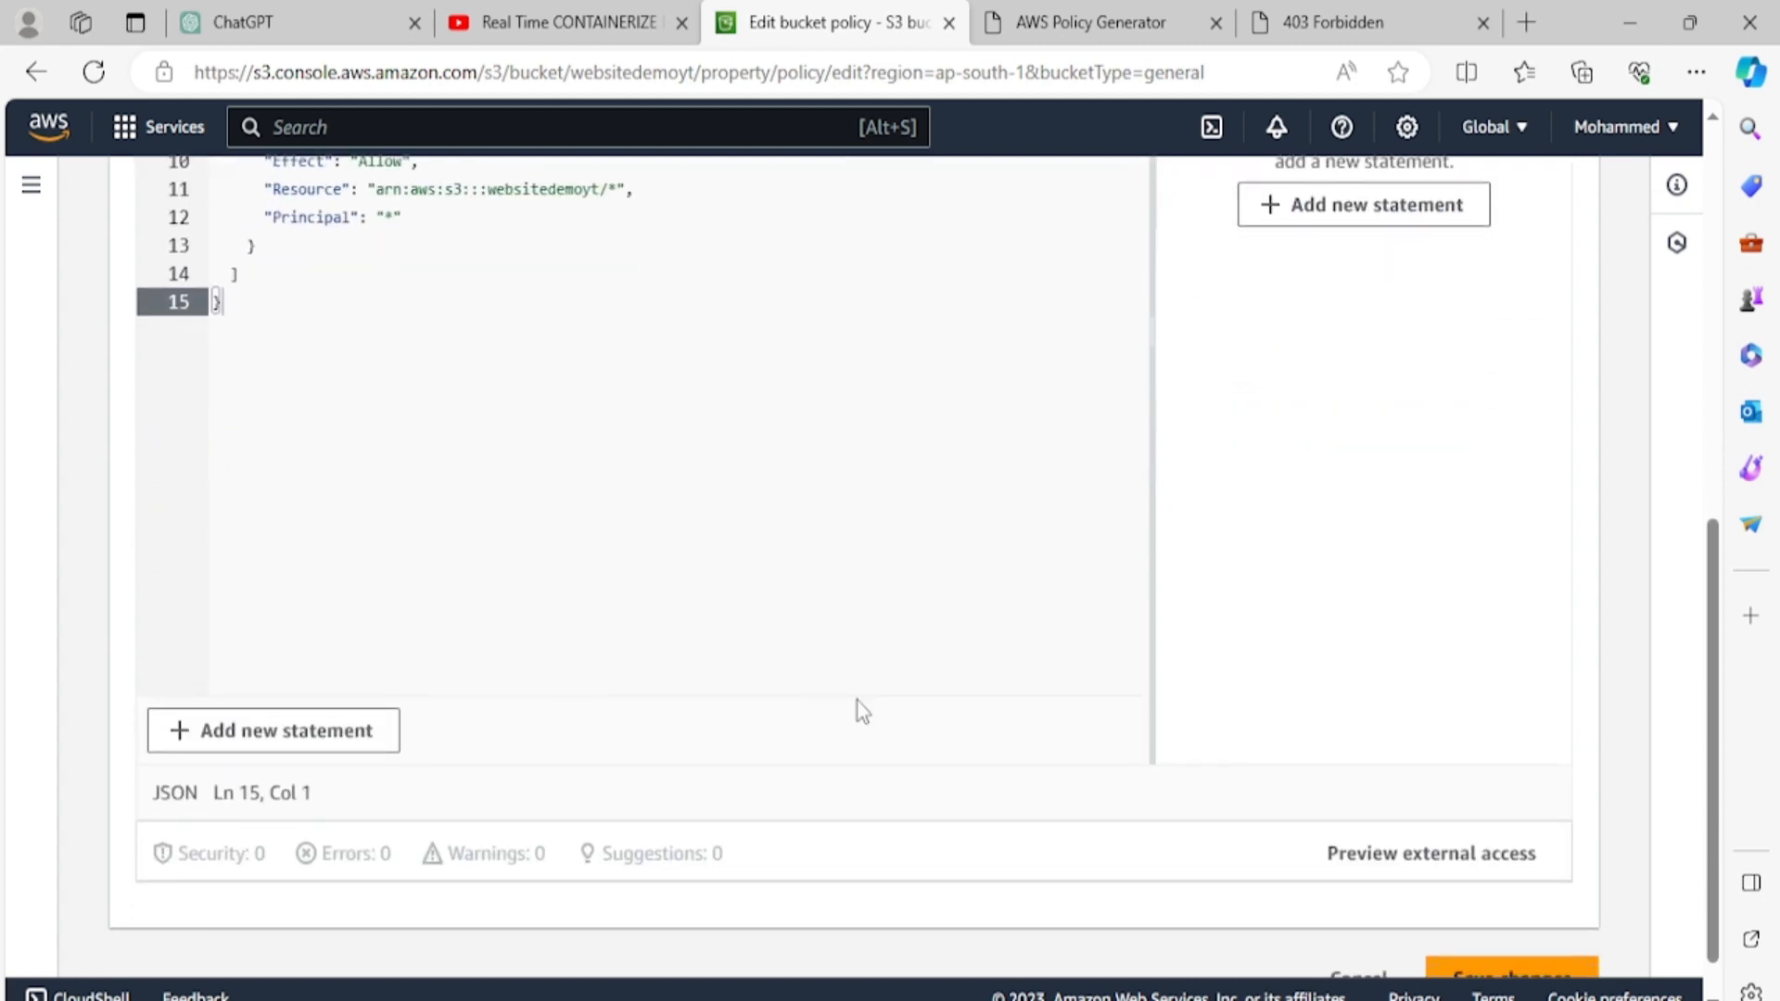
pyautogui.scroll(-1, 1366, 914)
pyautogui.click(1481, 927)
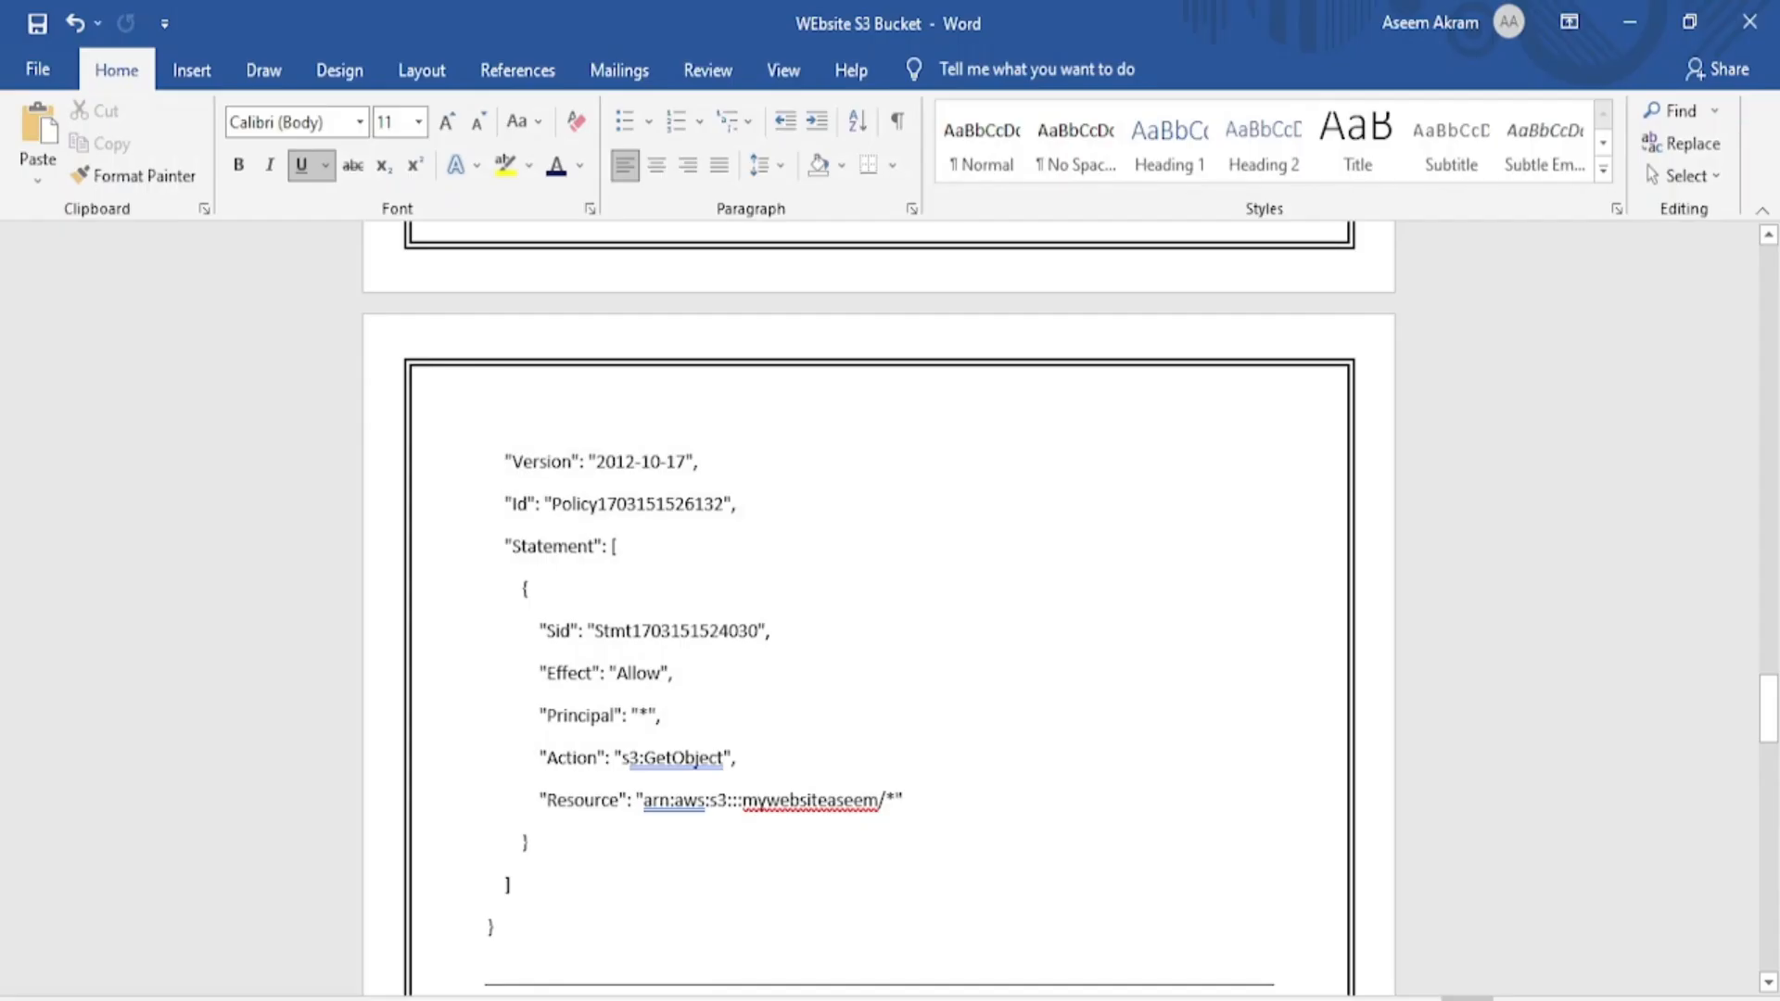
pyautogui.click(912, 801)
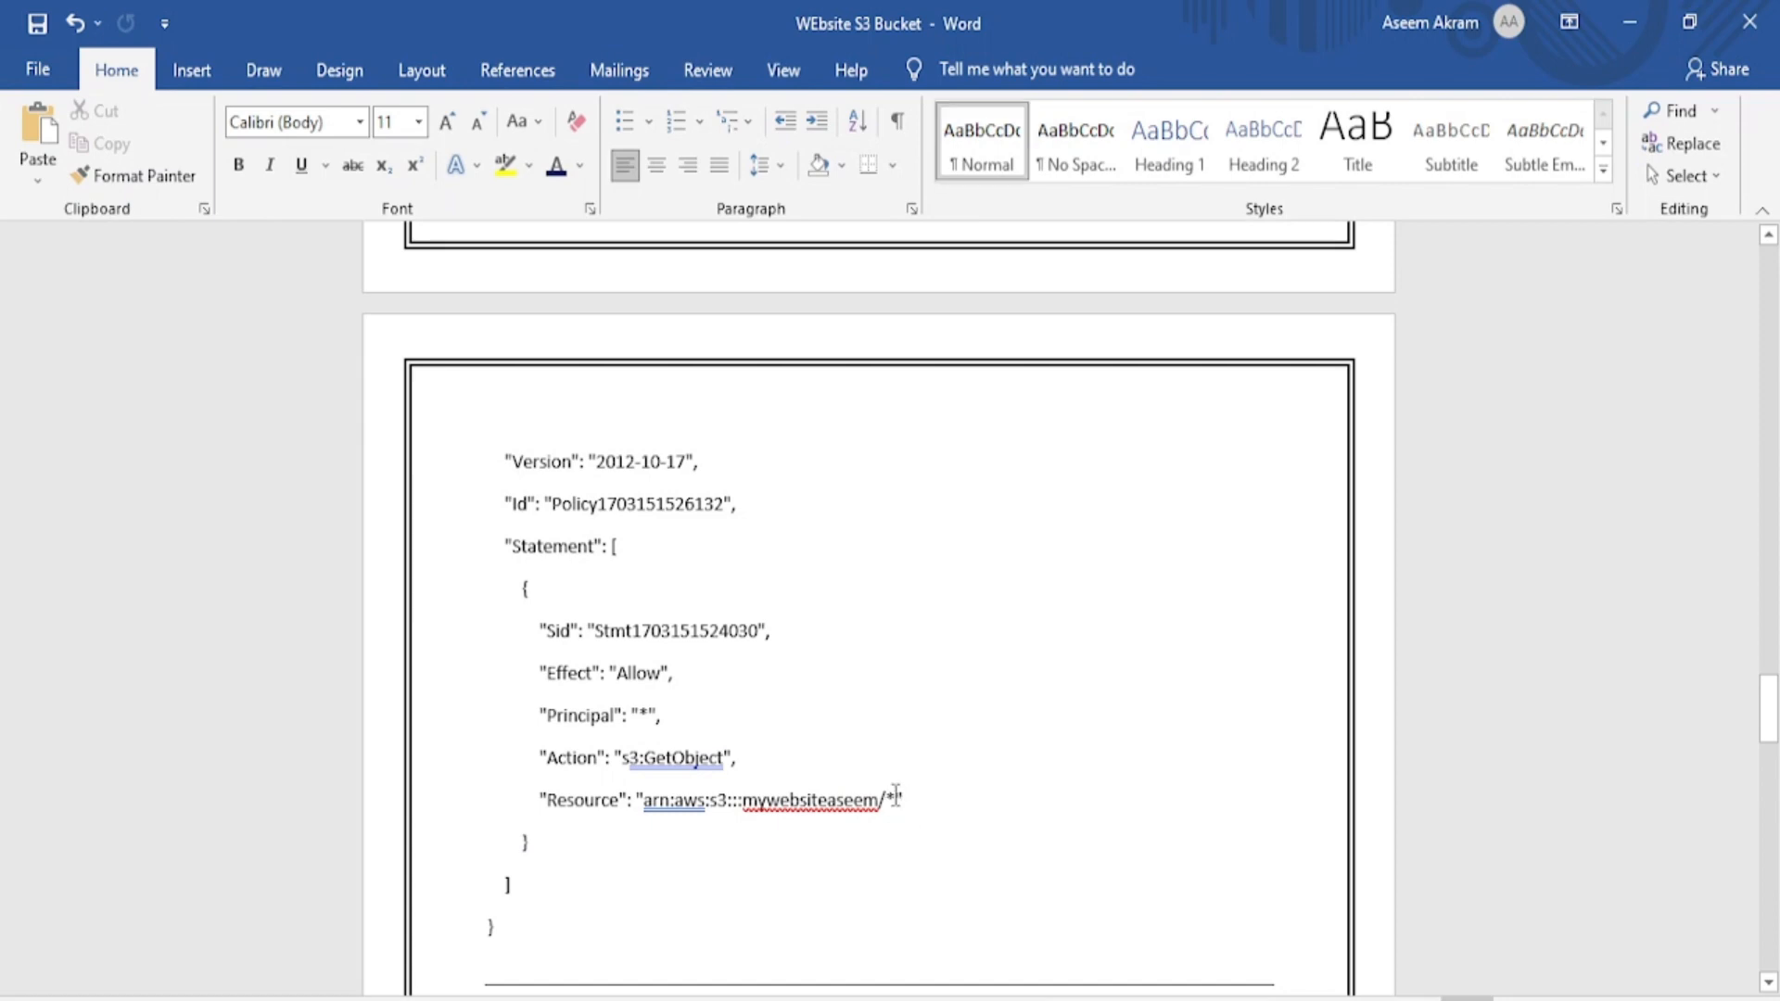
pyautogui.write(',')
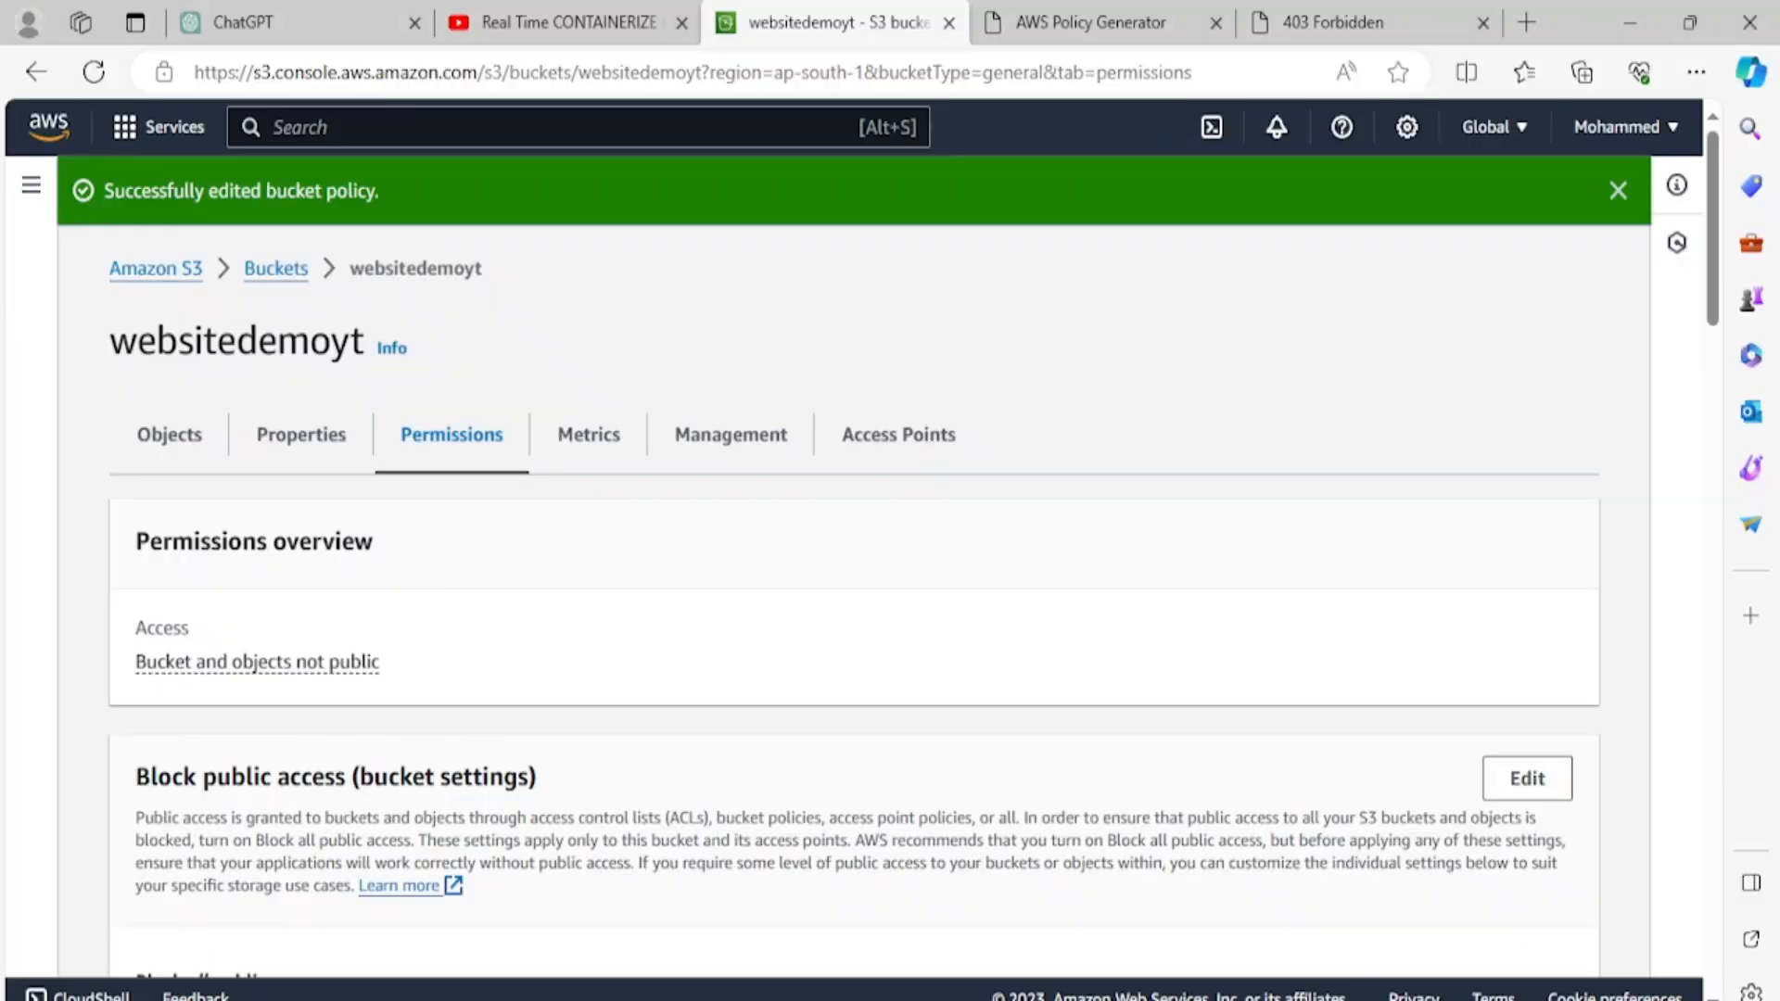
# Step: Review the websitedemoyt bucket's permissions settings in the S3 console and dismiss the notification
pyautogui.scroll(-4, 576, 563)
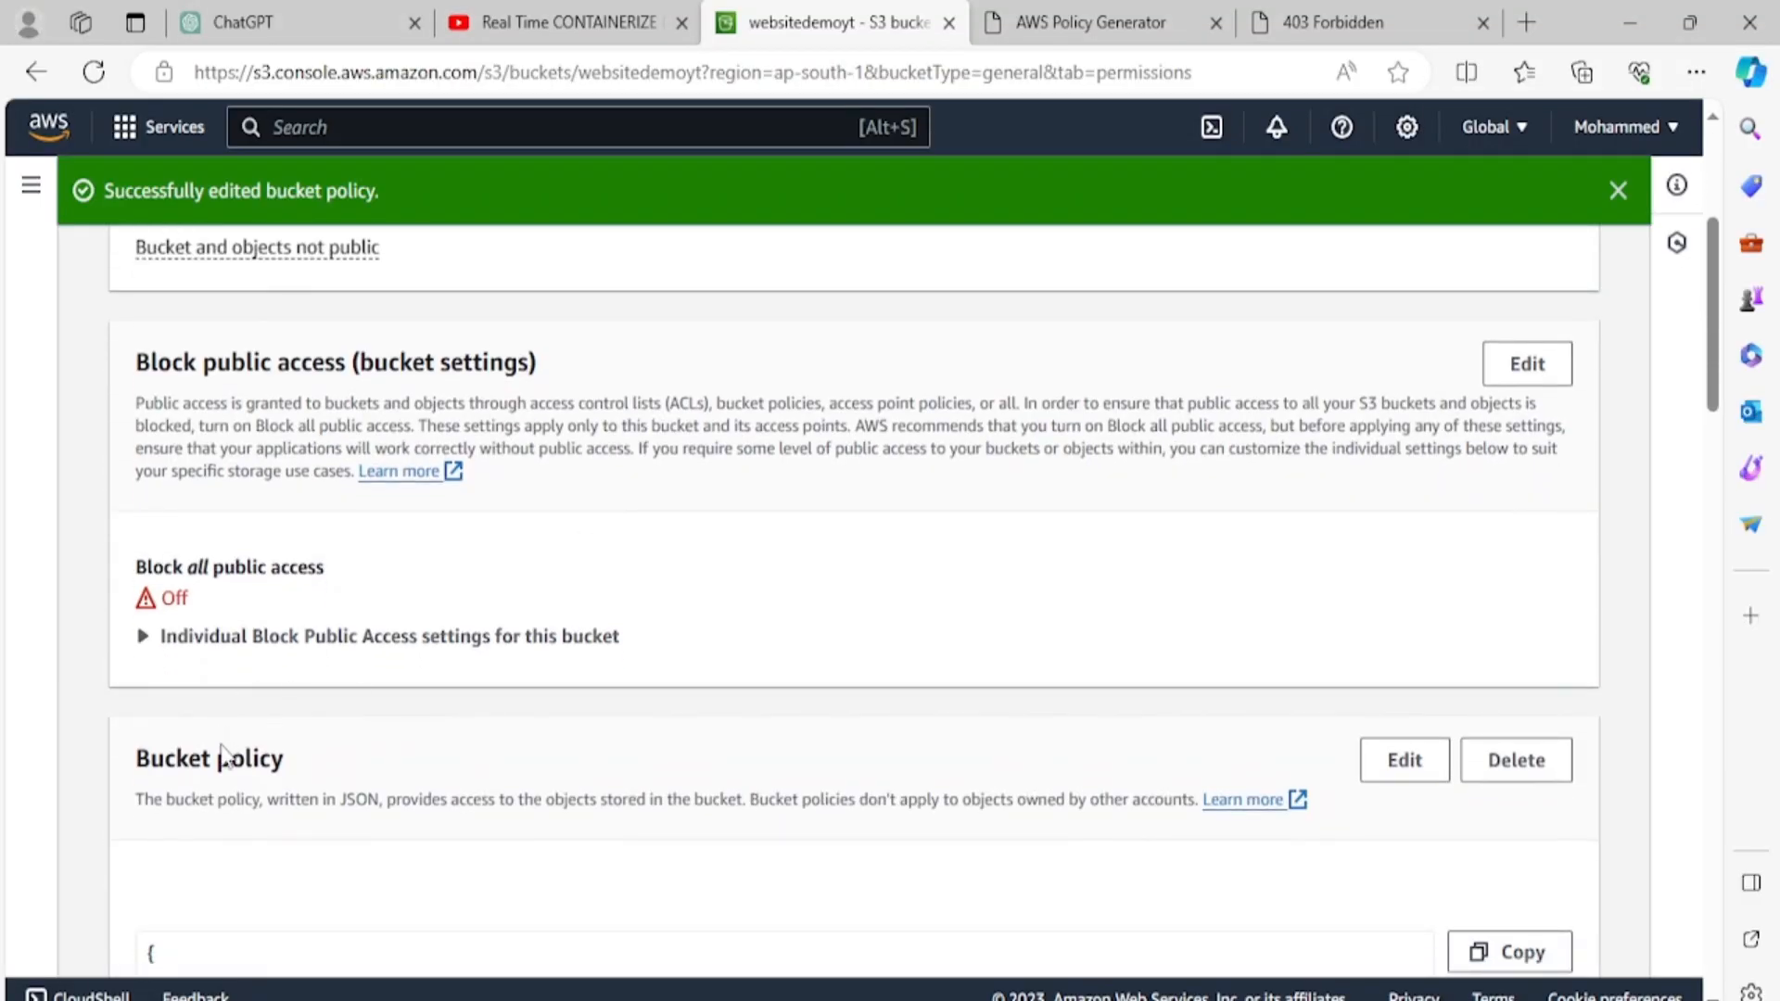
pyautogui.scroll(-13, 464, 701)
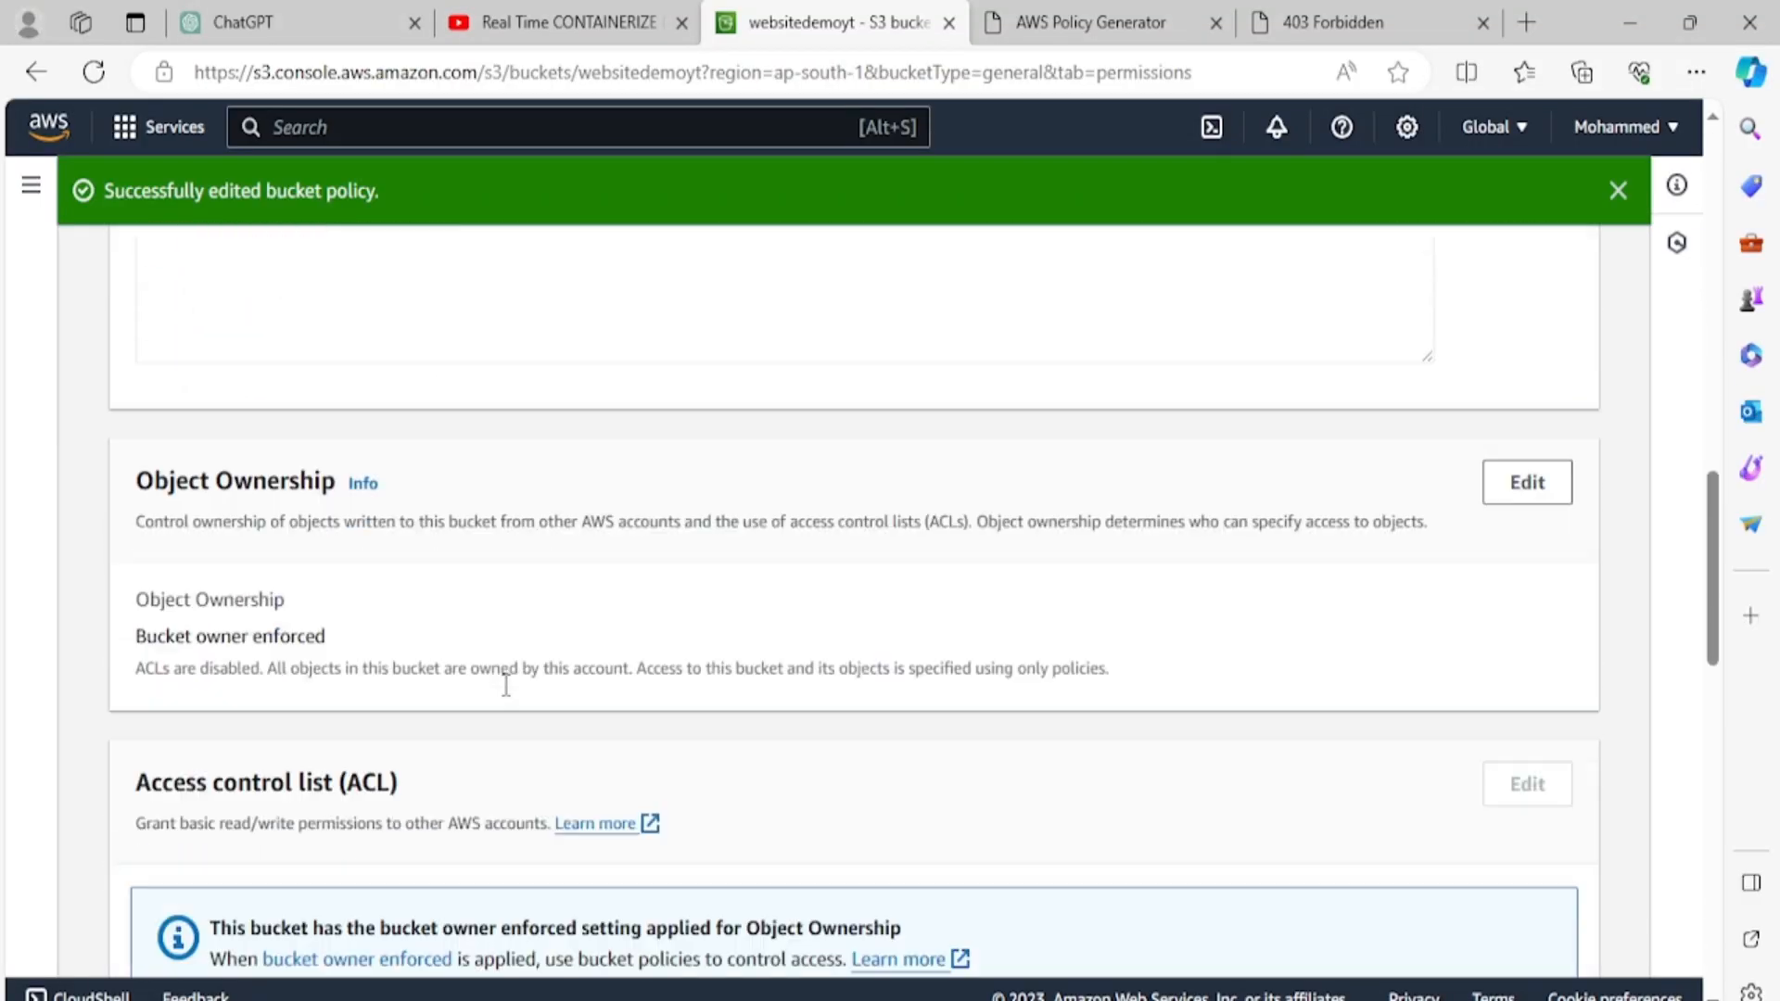
pyautogui.scroll(-2, 506, 686)
pyautogui.scroll(16, 471, 699)
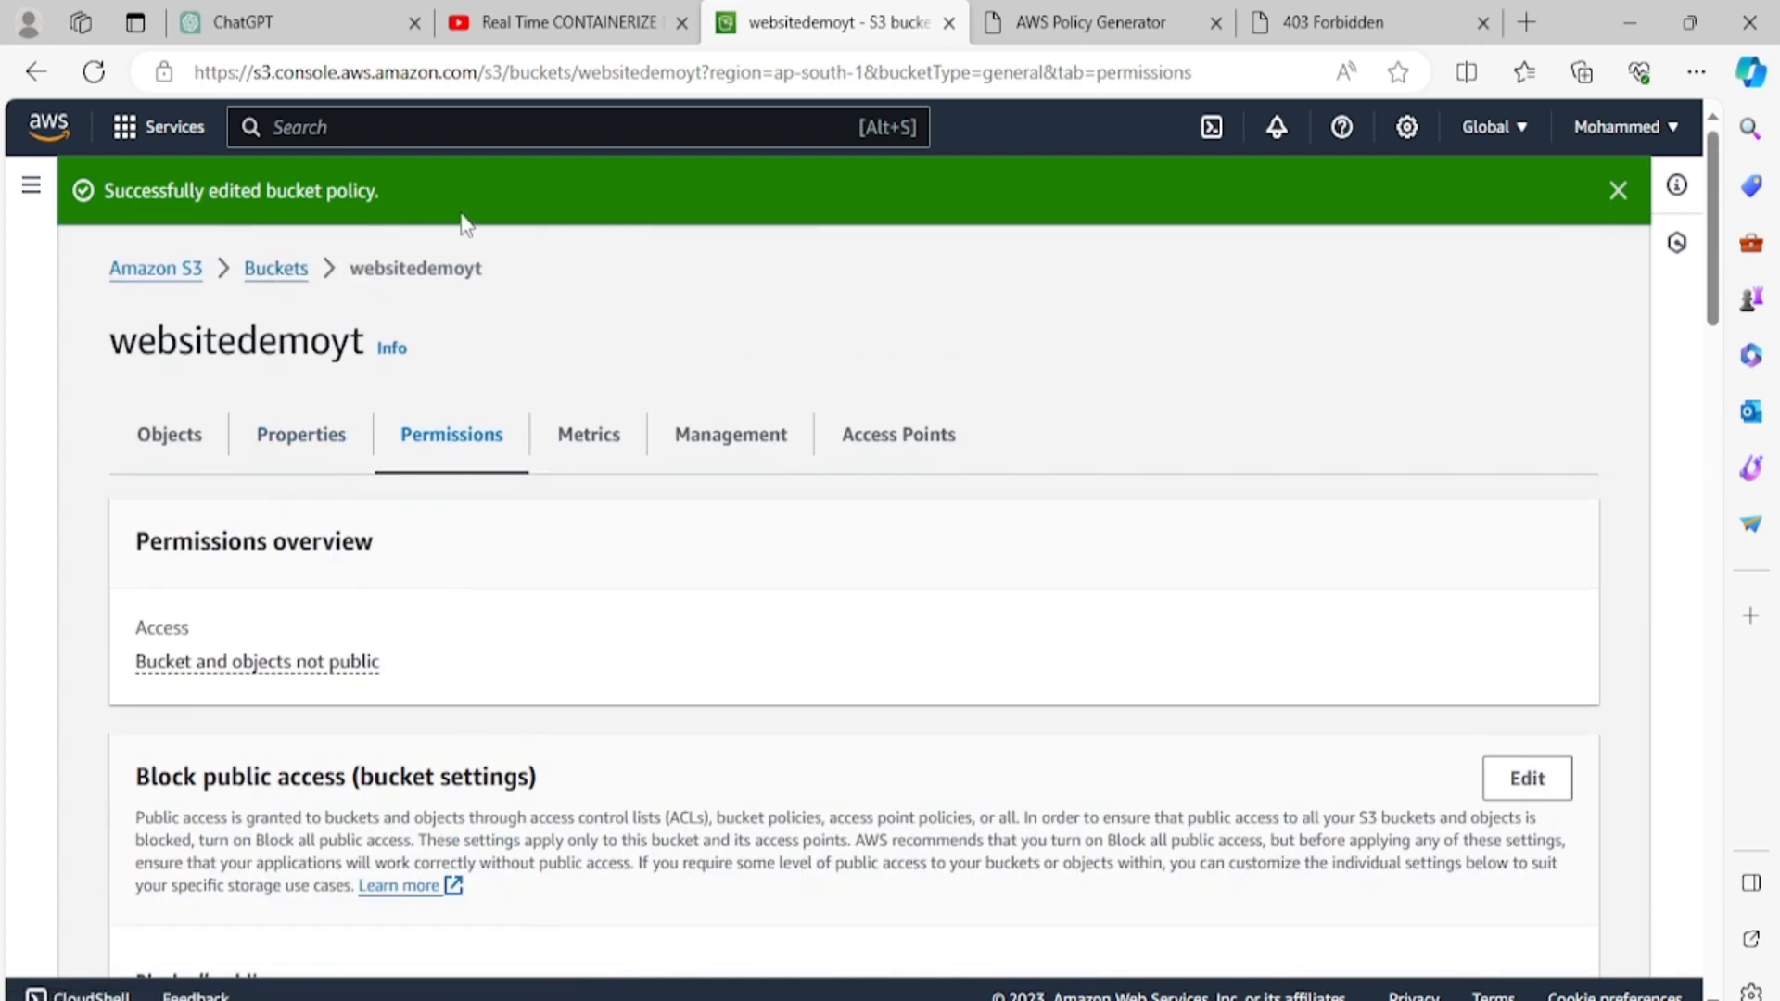
pyautogui.click(1617, 192)
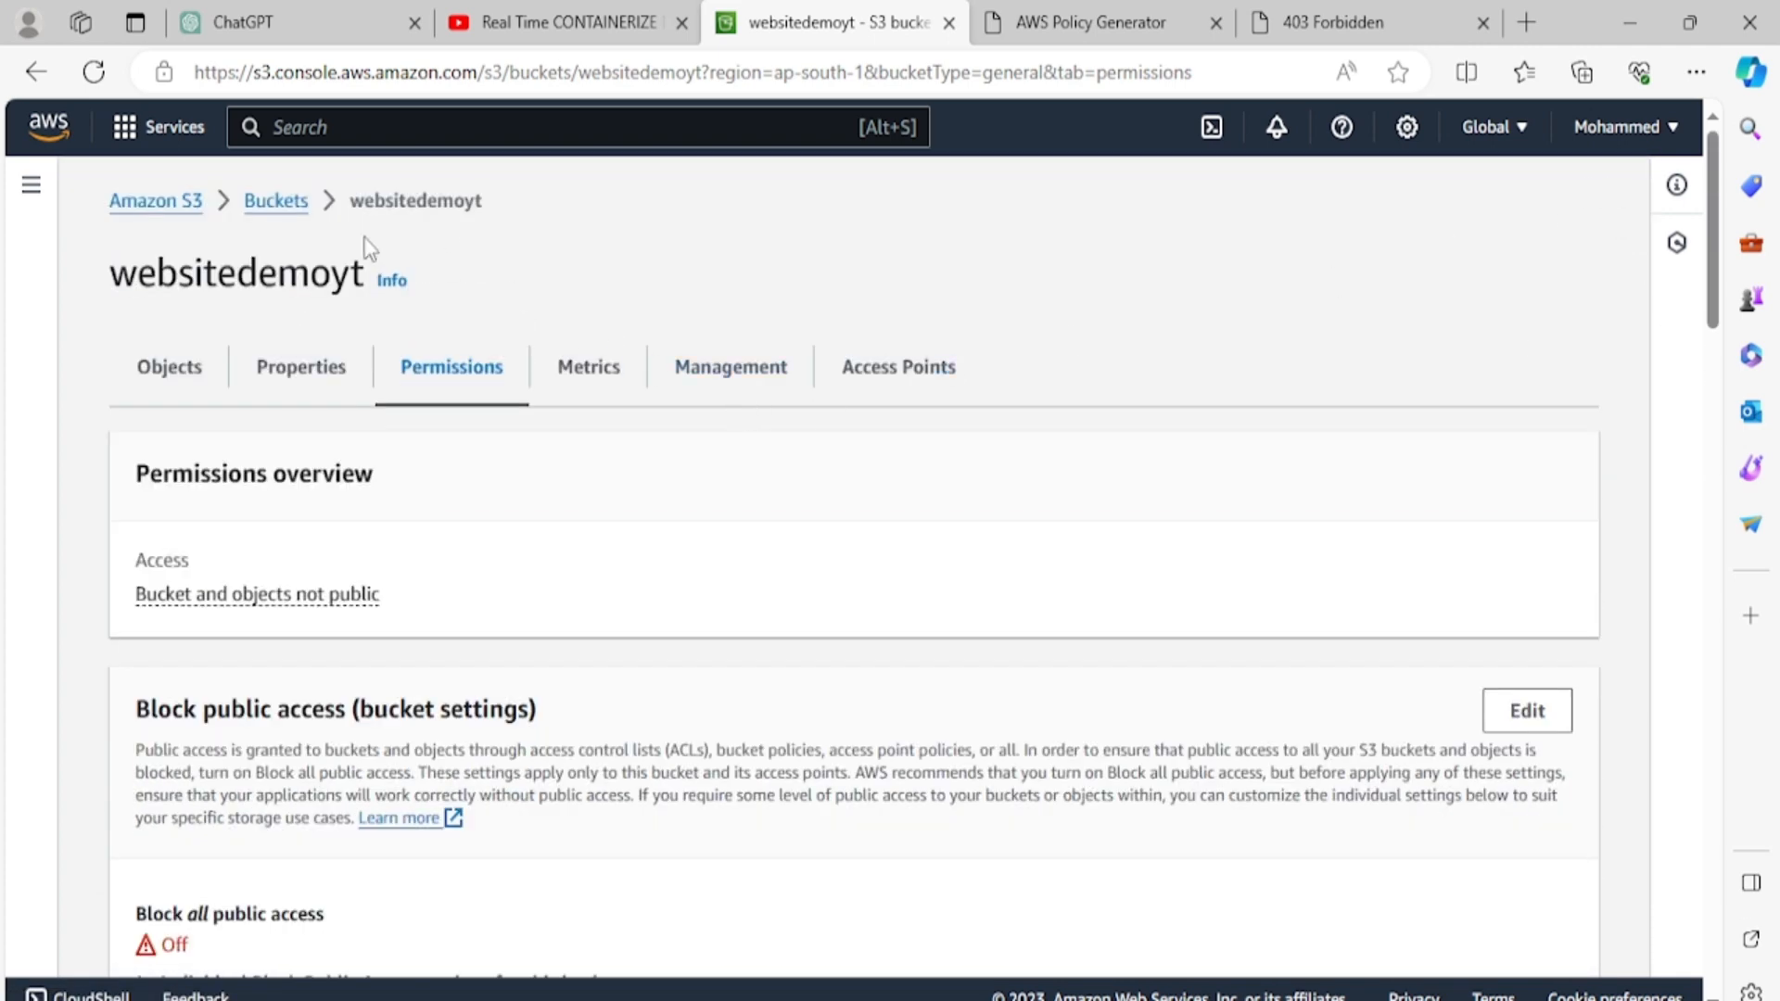
# Step: Add the Desktop's index.html file to a new upload for the websitedemoyt bucket
pyautogui.click(295, 205)
pyautogui.scroll(-1, 306, 834)
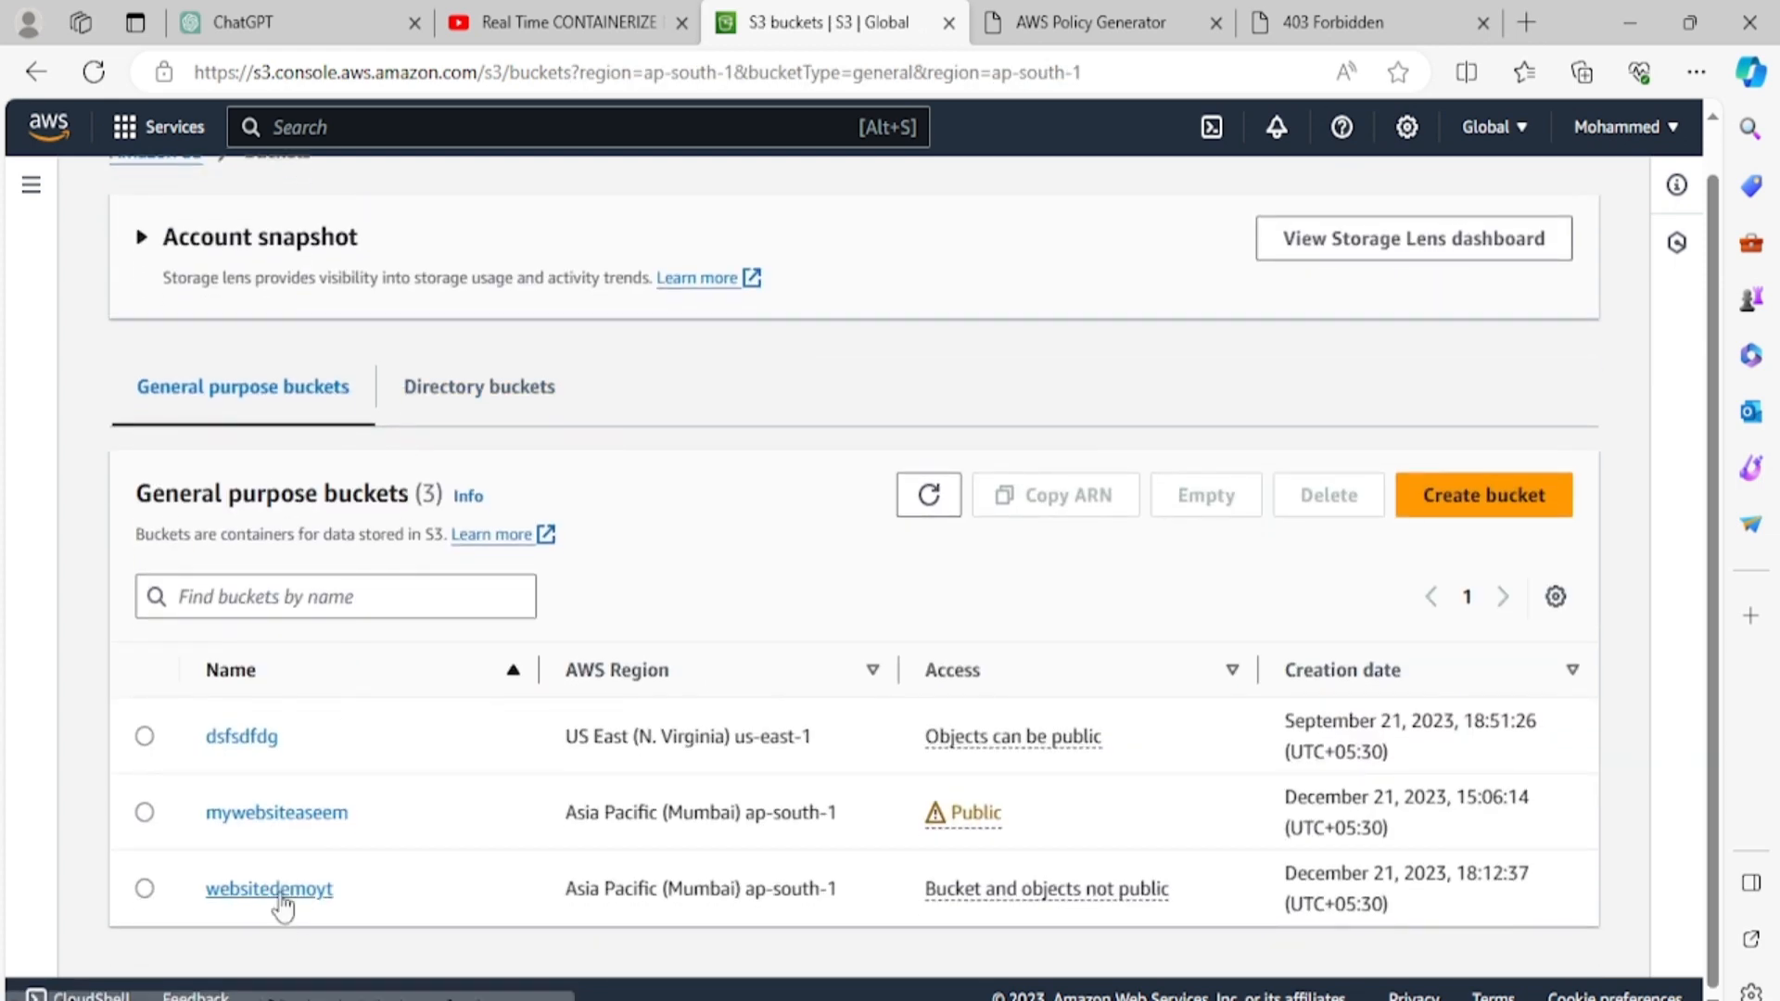
pyautogui.click(292, 892)
pyautogui.scroll(-1, 510, 570)
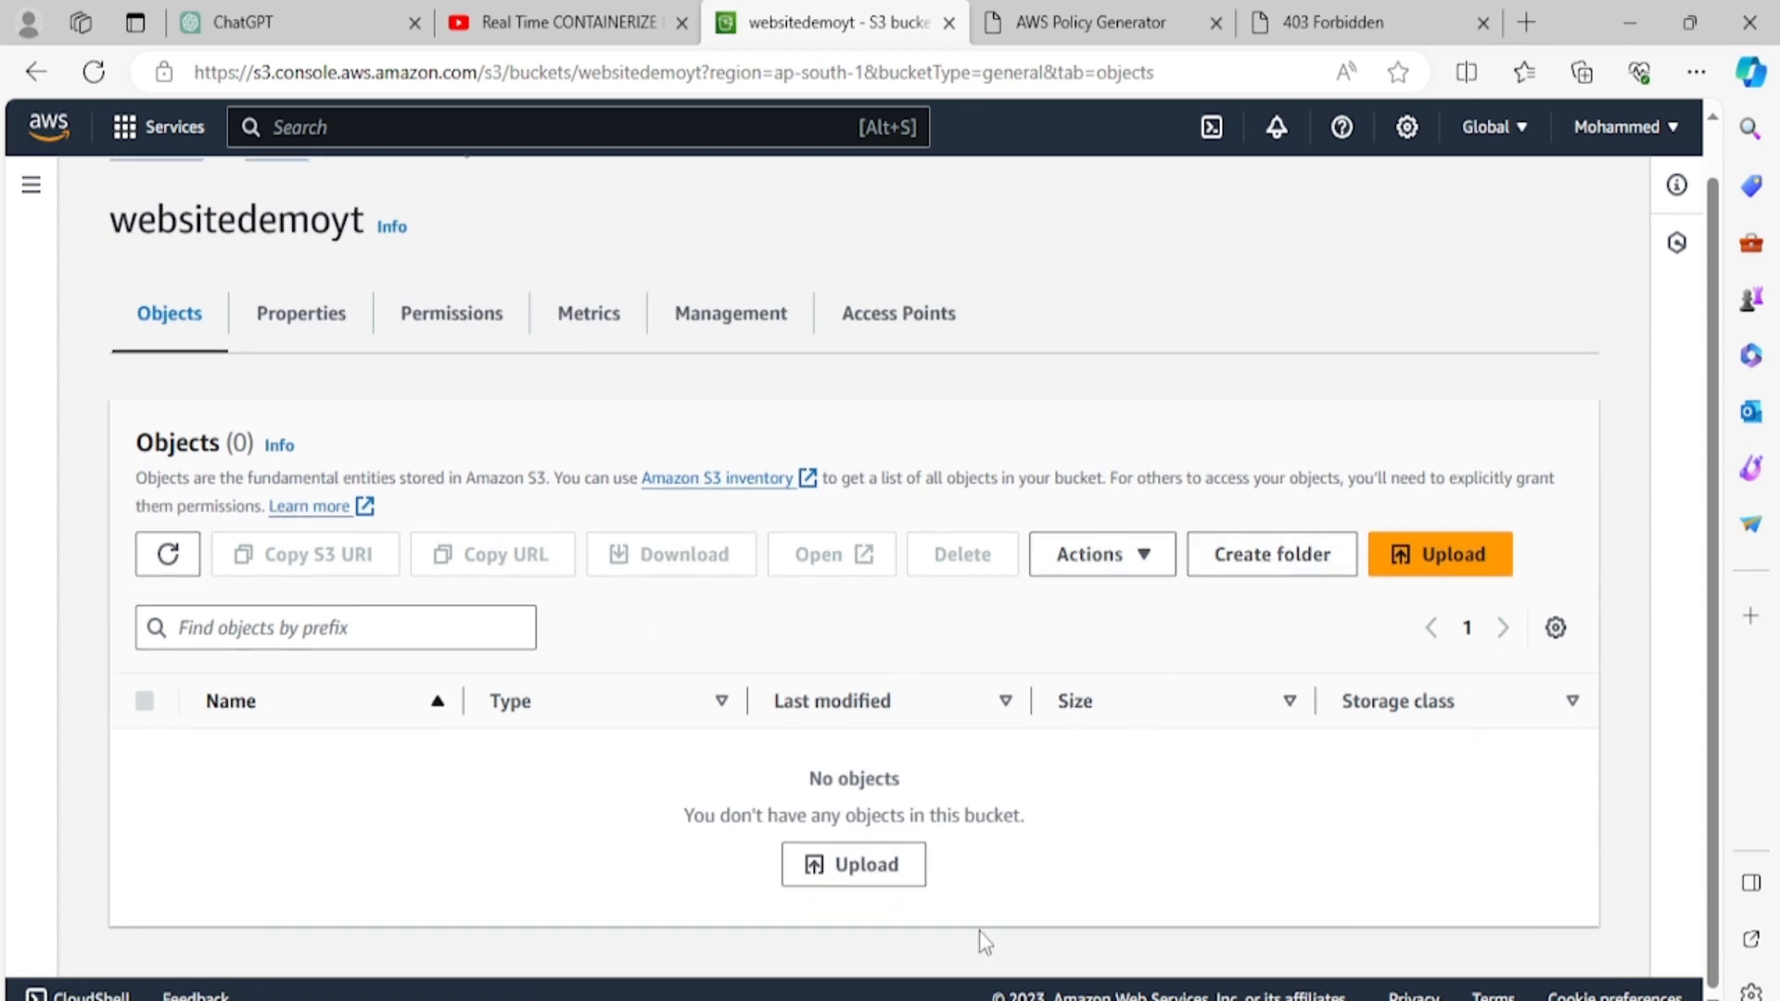
pyautogui.click(821, 863)
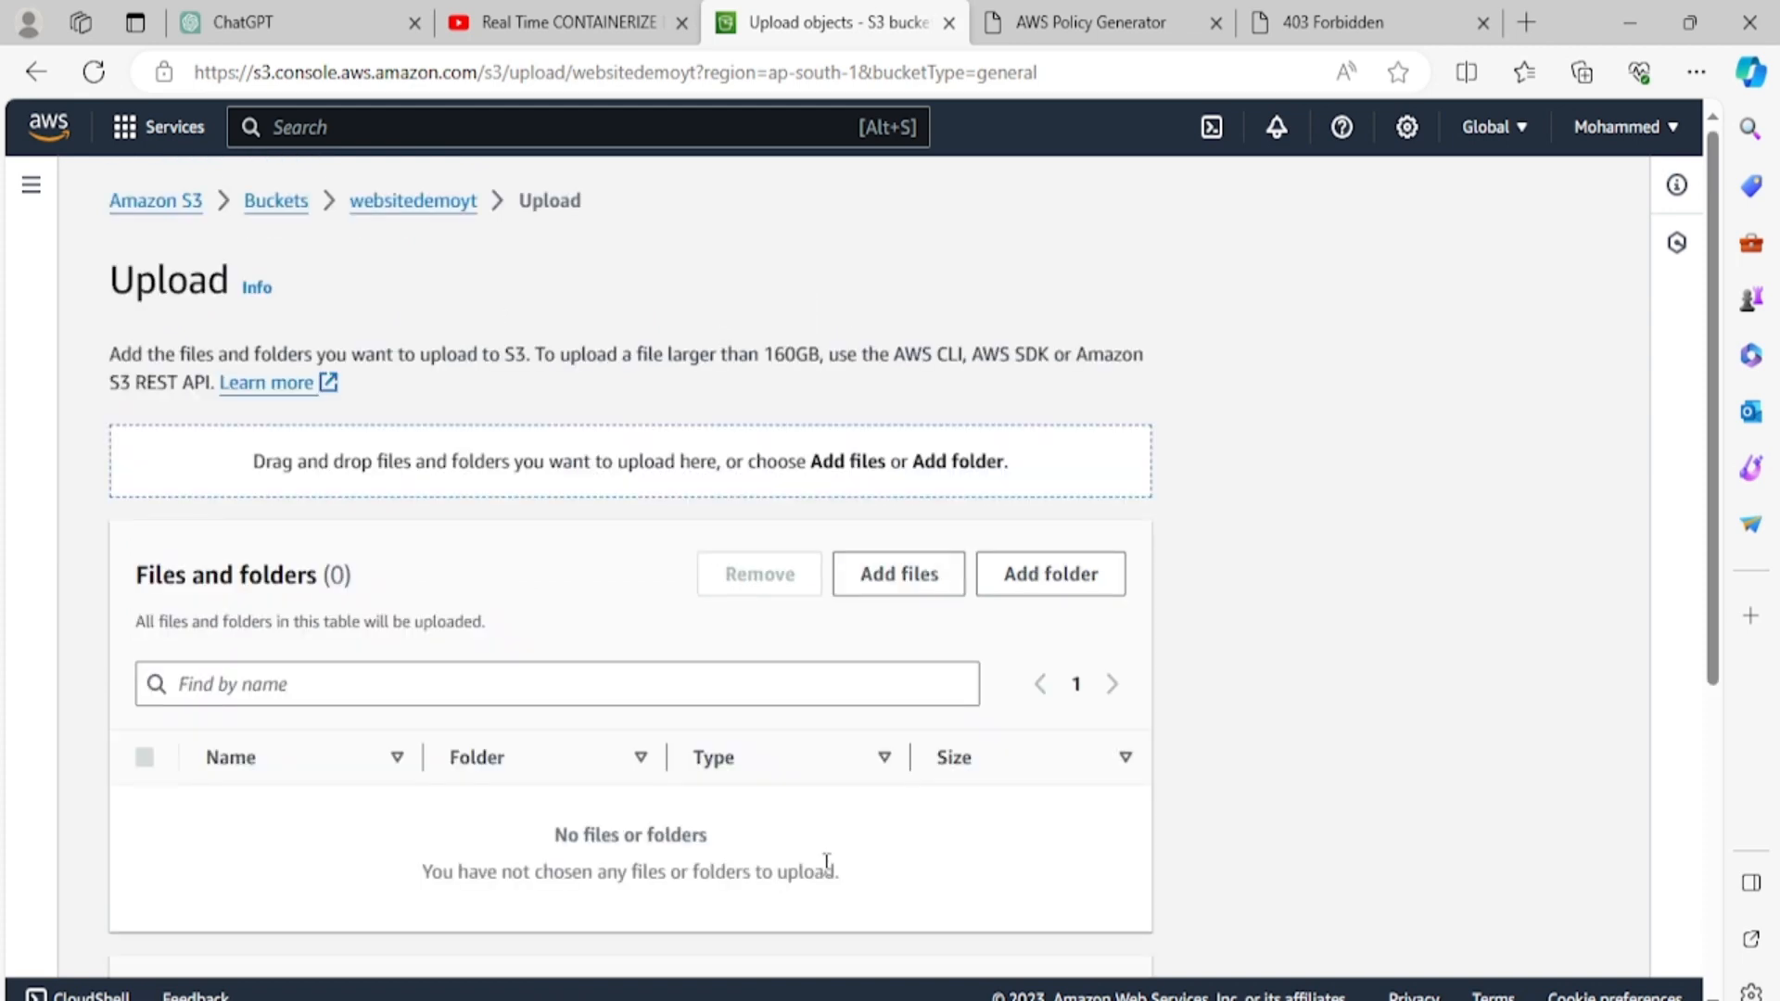
pyautogui.click(930, 569)
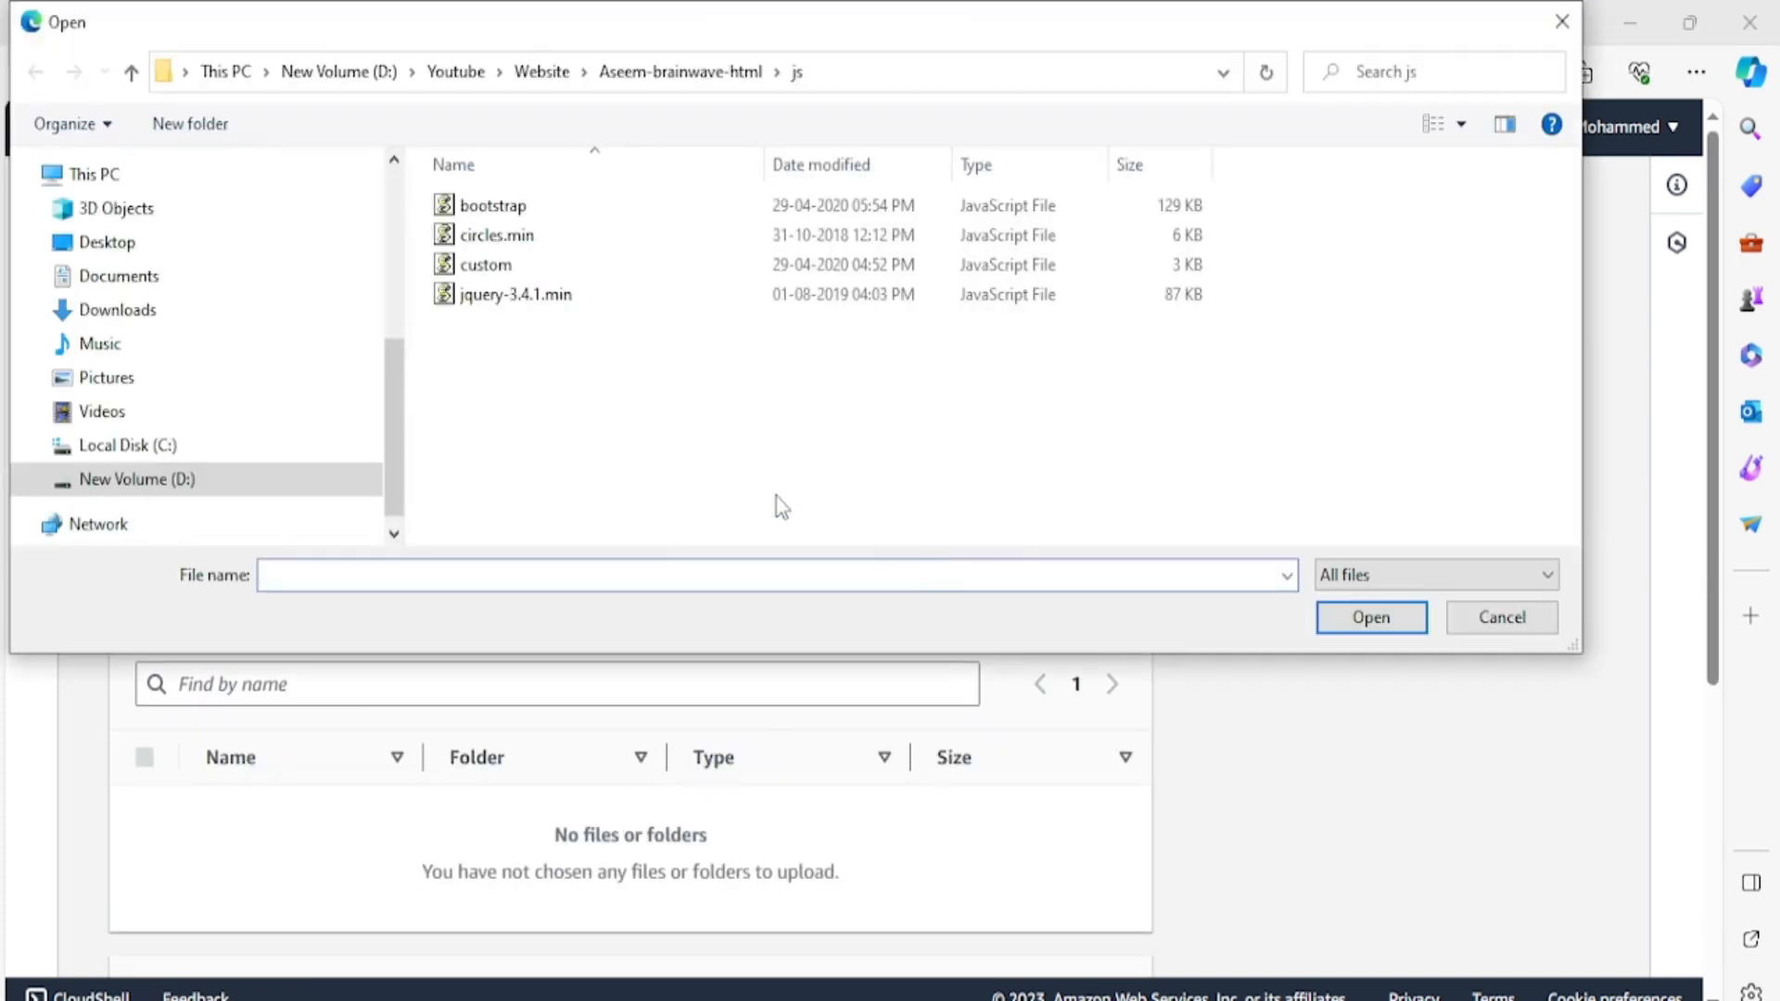
pyautogui.click(142, 241)
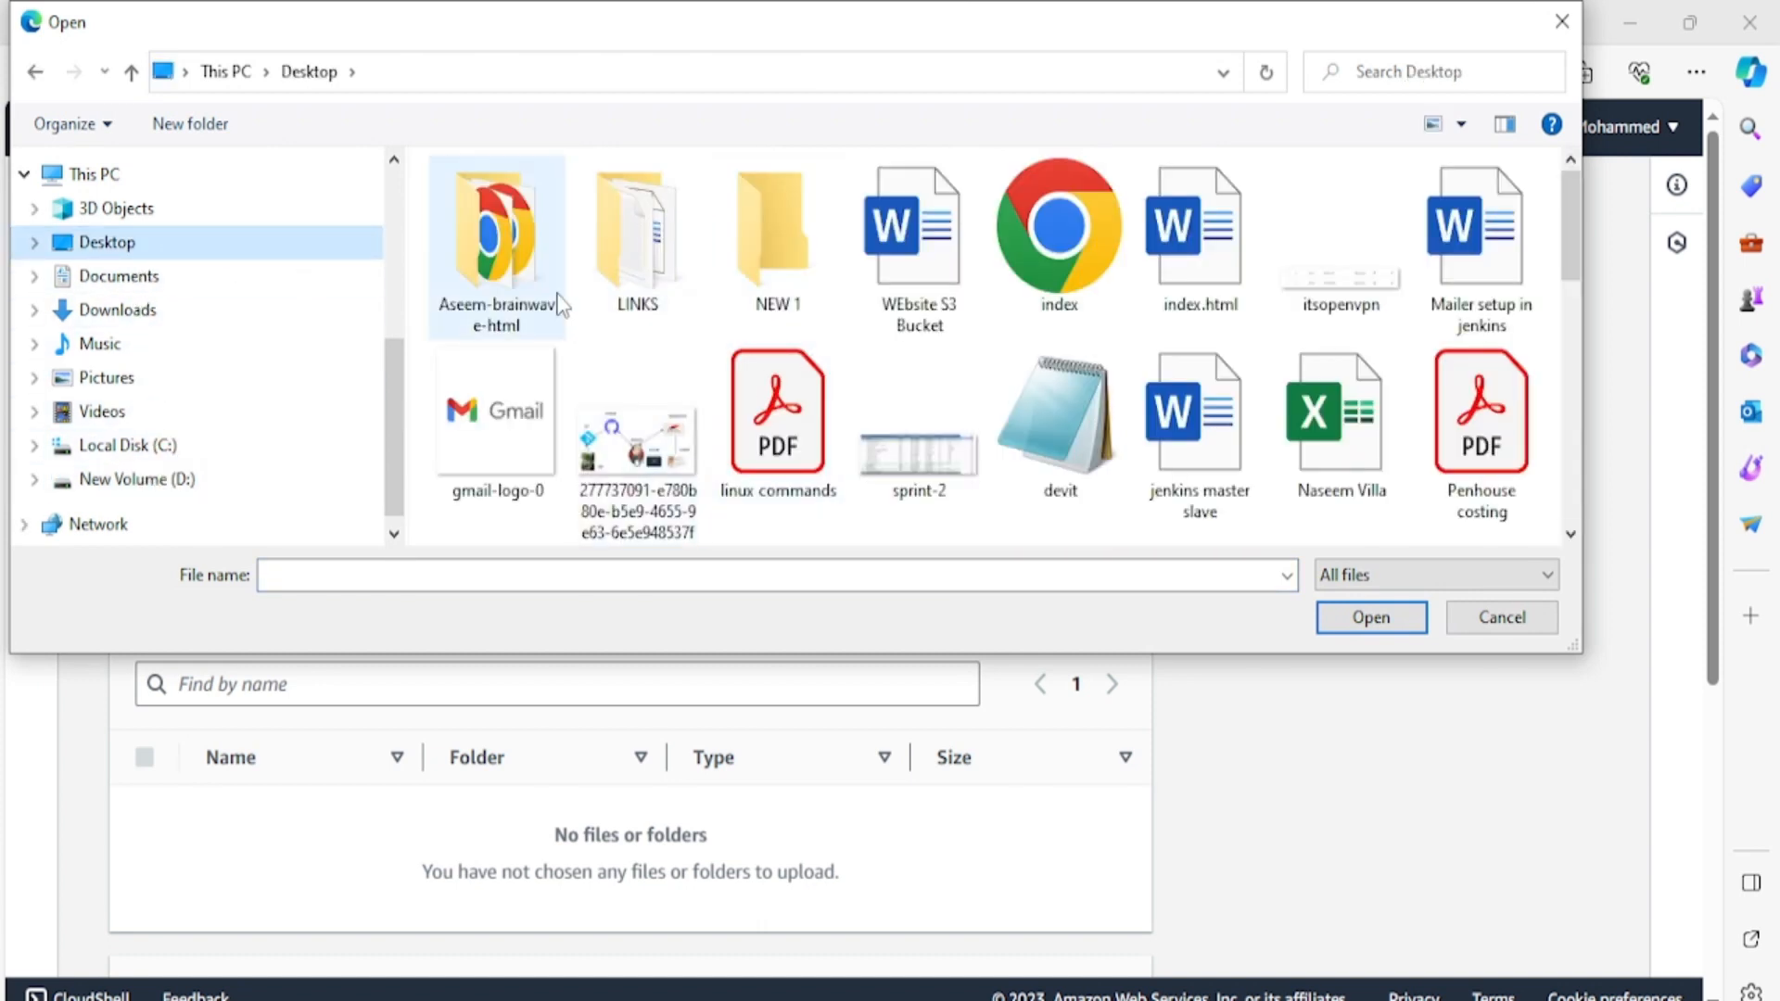
pyautogui.click(1034, 310)
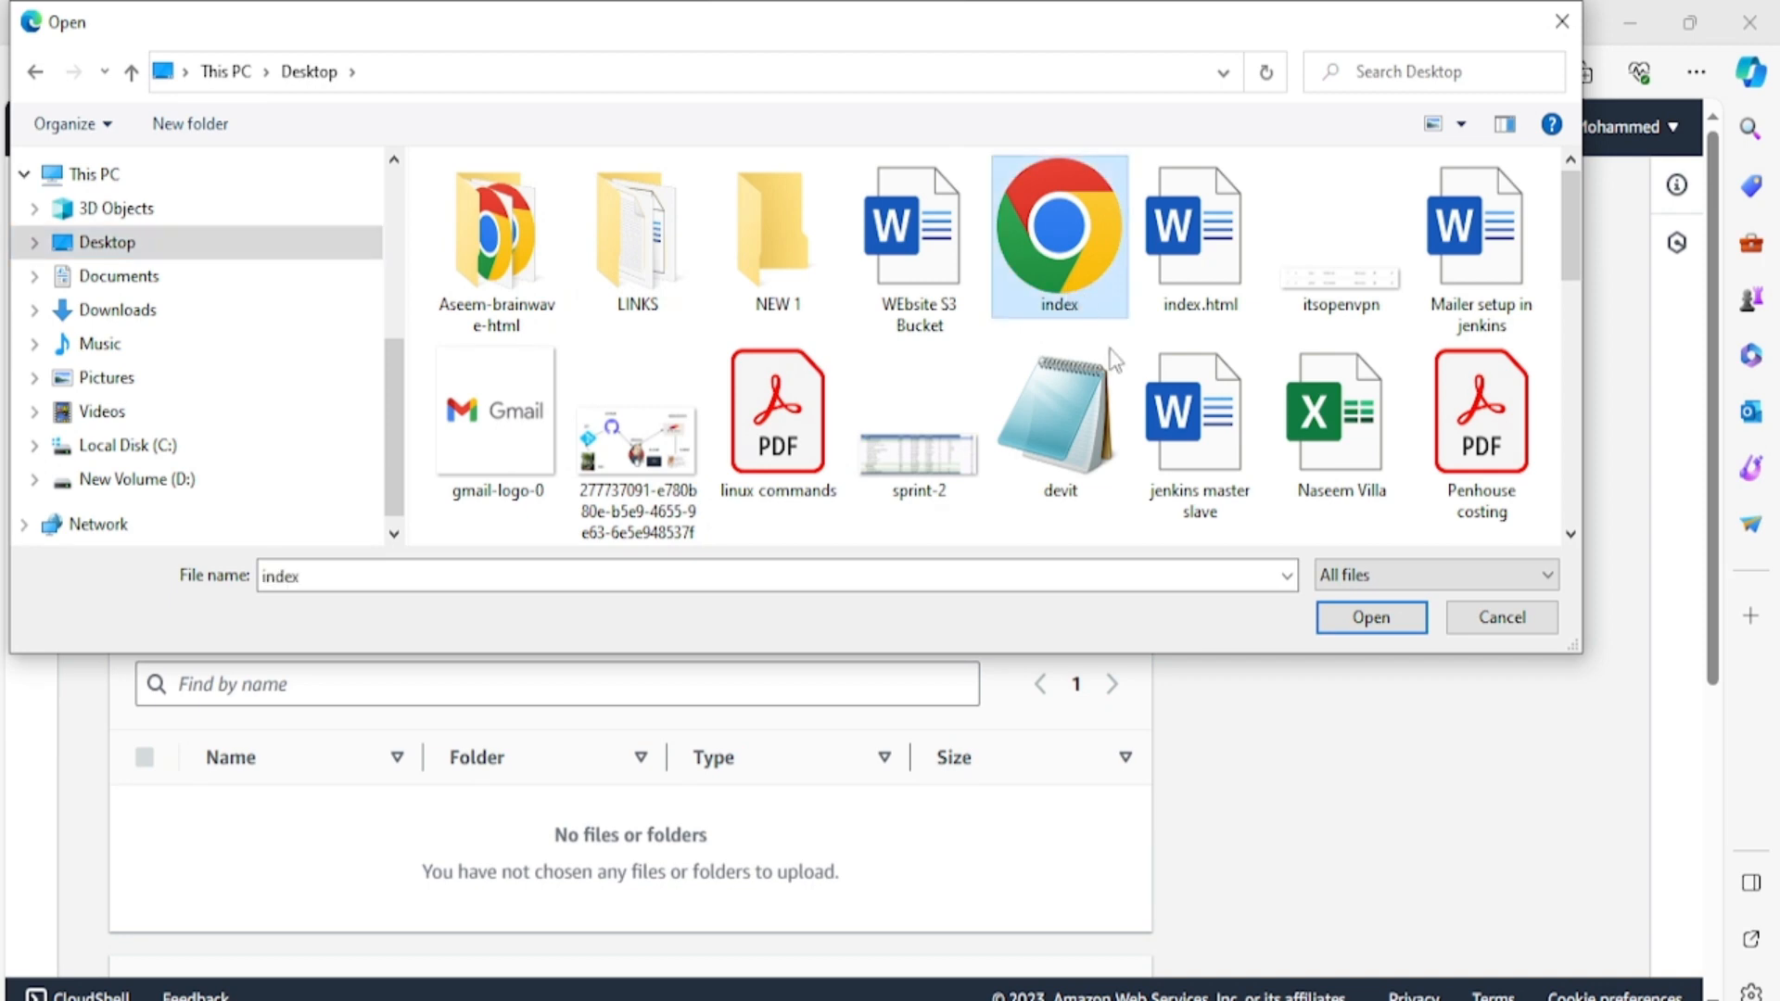
pyautogui.click(1355, 621)
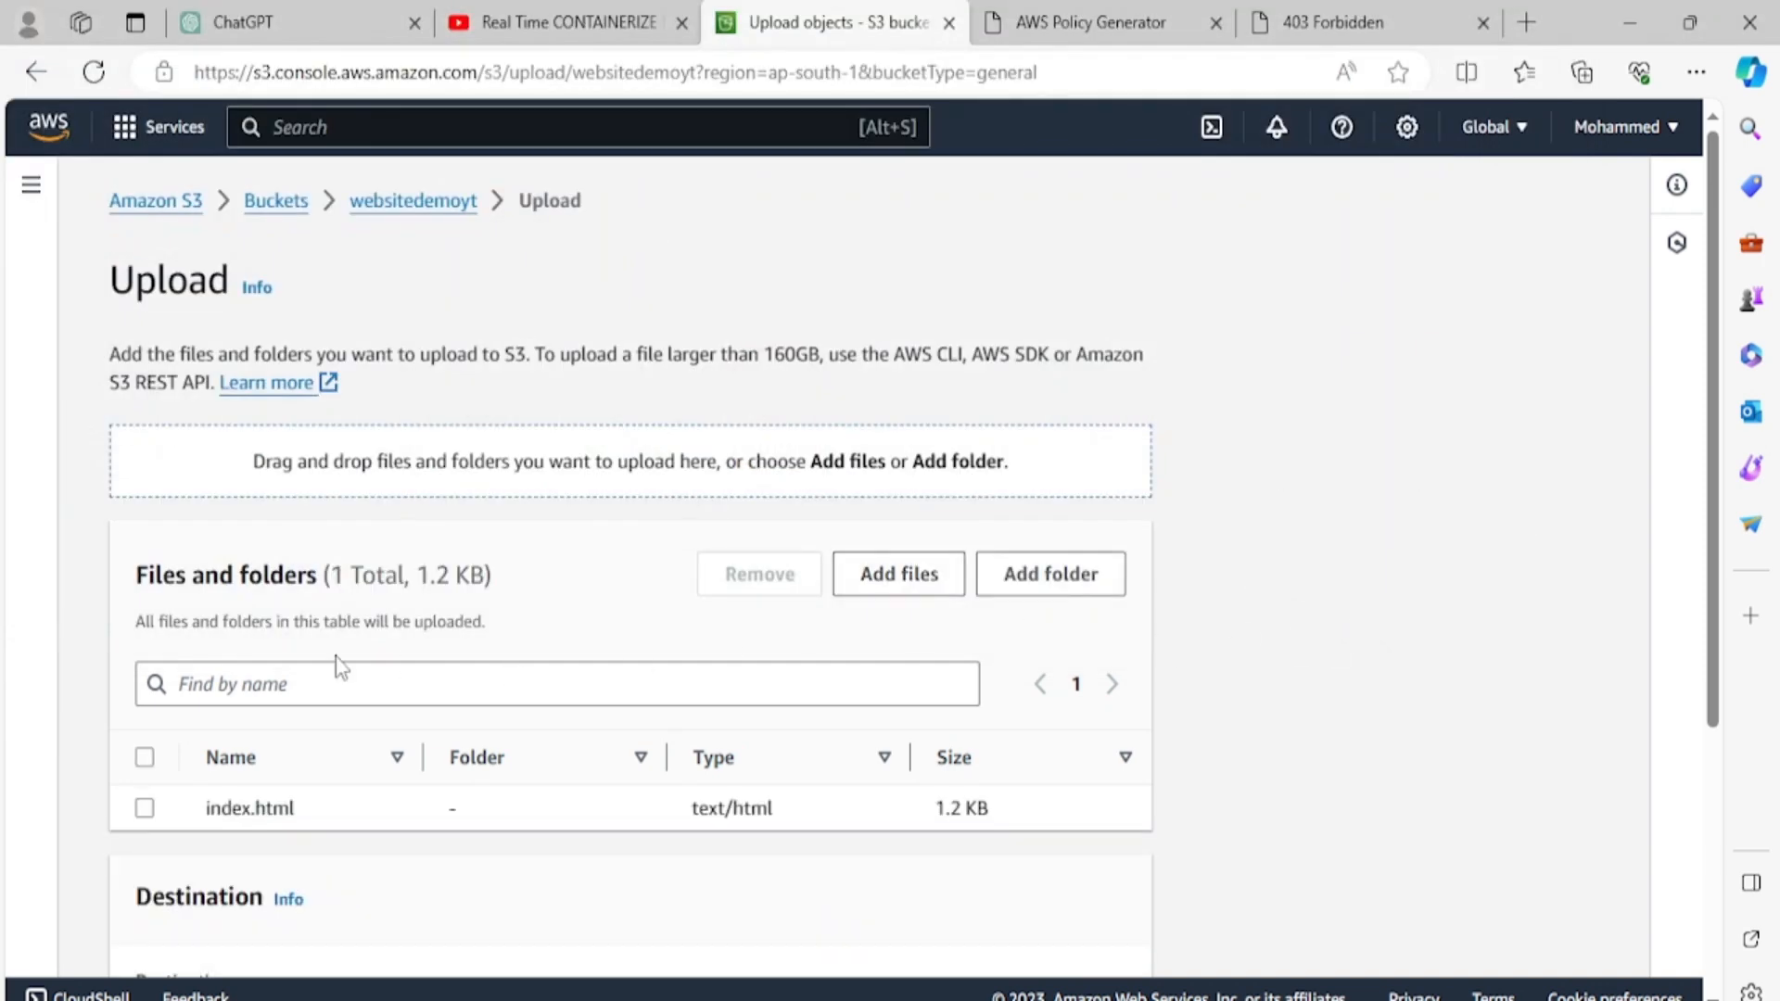
# Step: Upload index.html to s3://websitedemoyt and close the upload status page
pyautogui.scroll(-3, 464, 649)
pyautogui.scroll(-1, 492, 614)
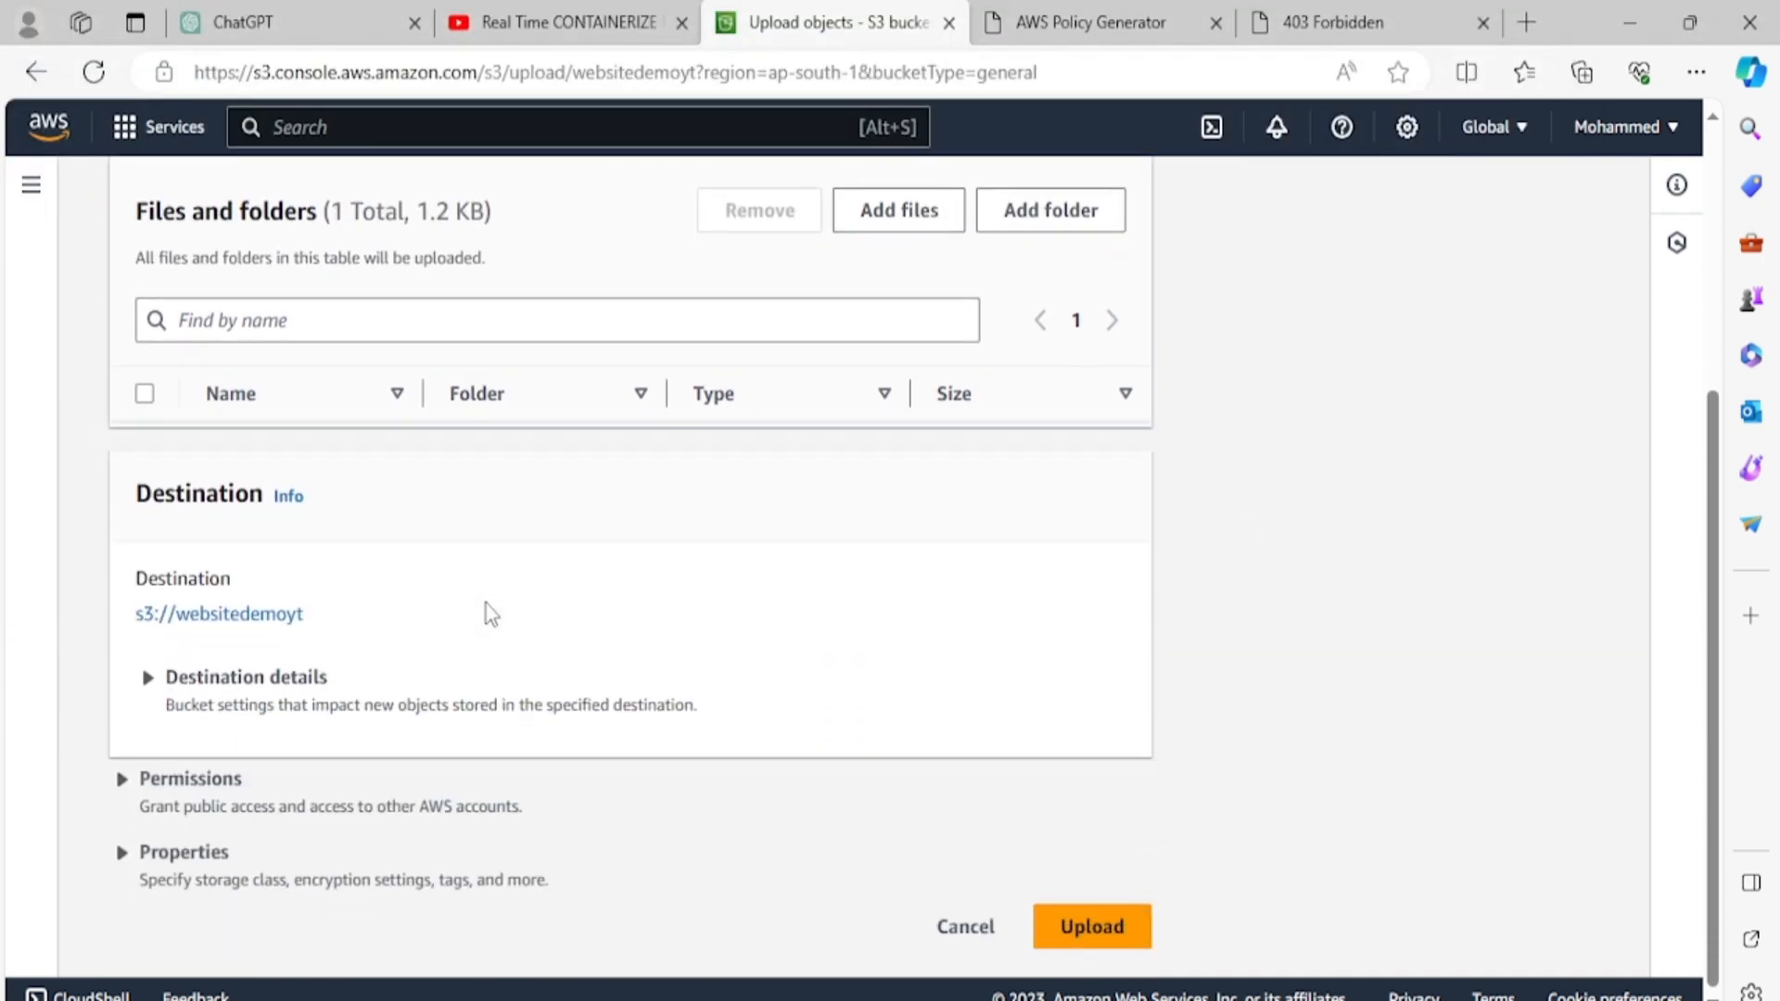
pyautogui.click(1089, 930)
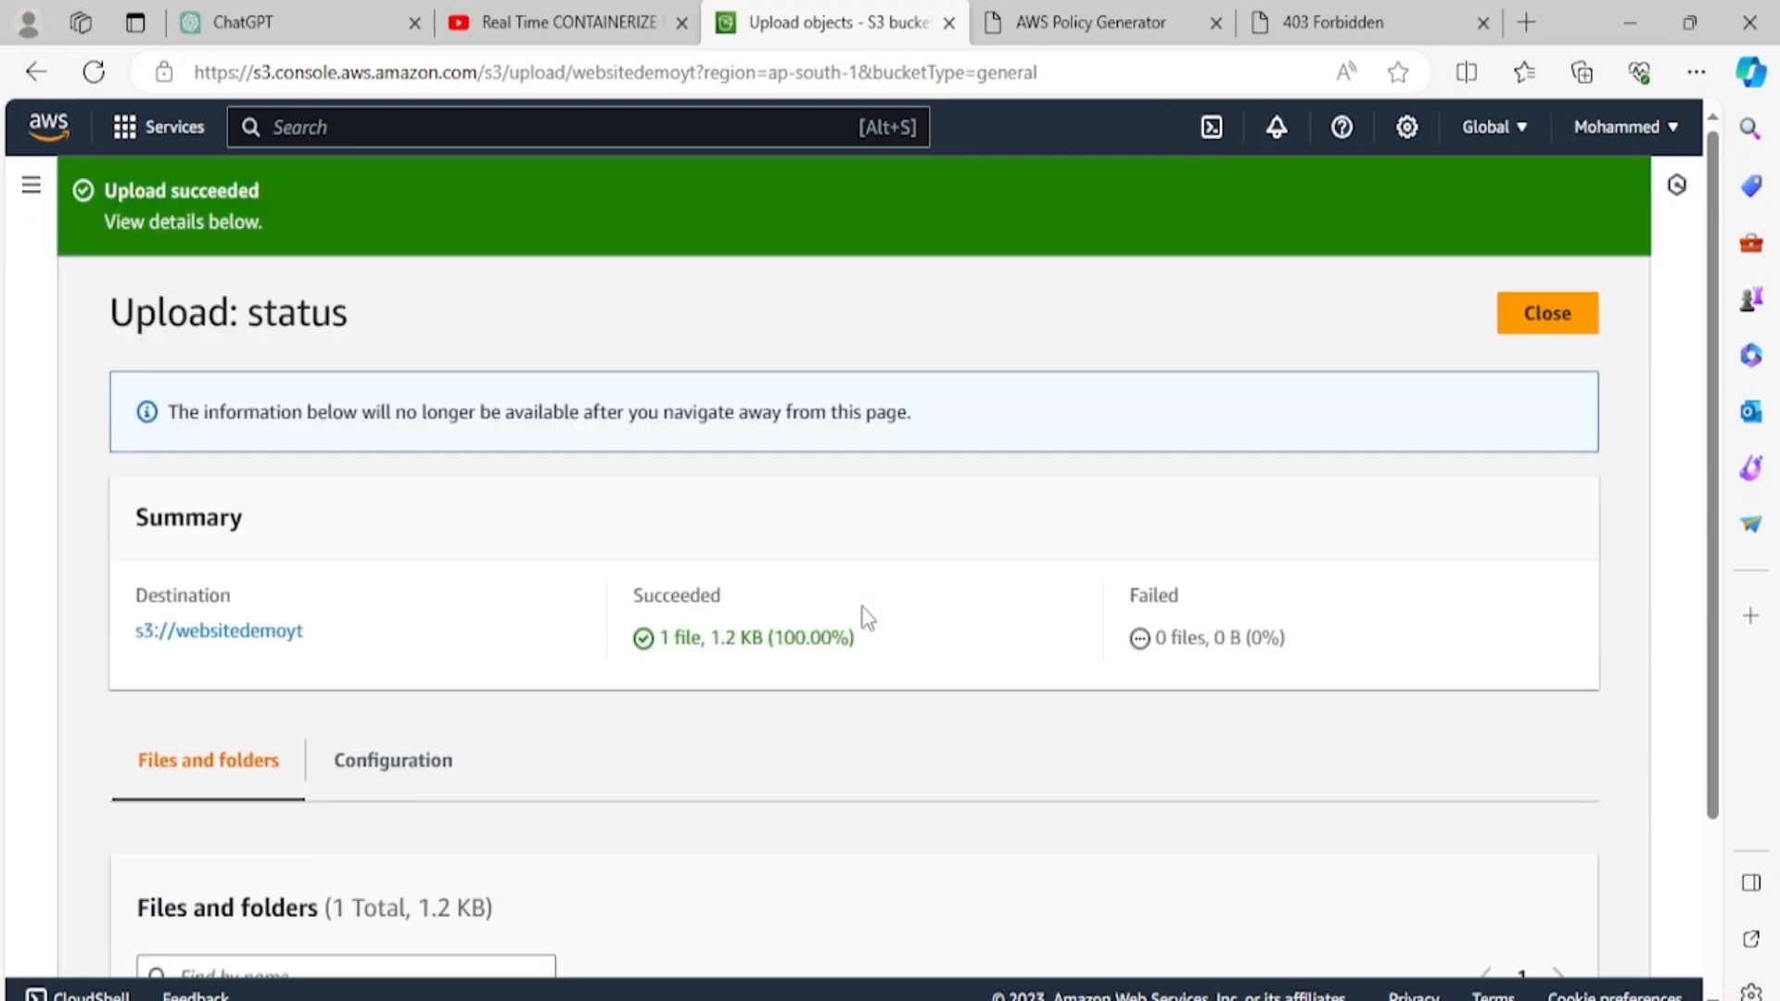
pyautogui.click(1539, 317)
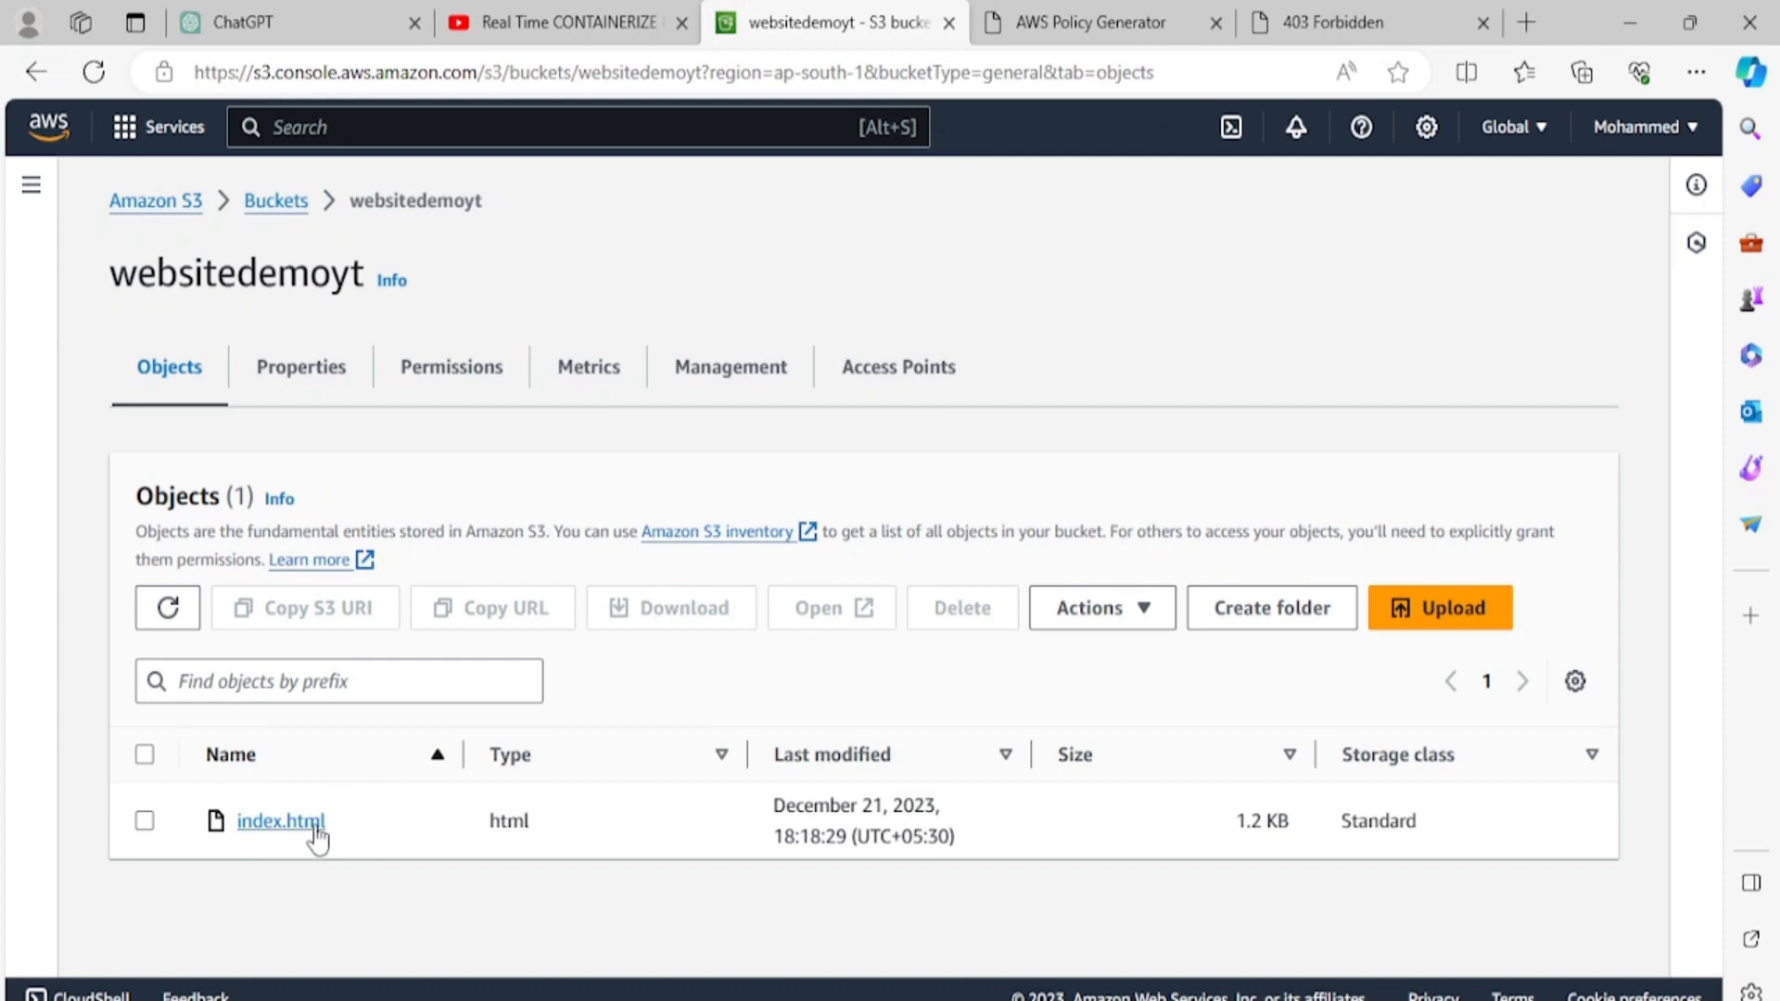
# Step: Review the websitedemoyt bucket's static website hosting settings, including its index document, and return to the object list
pyautogui.click(322, 383)
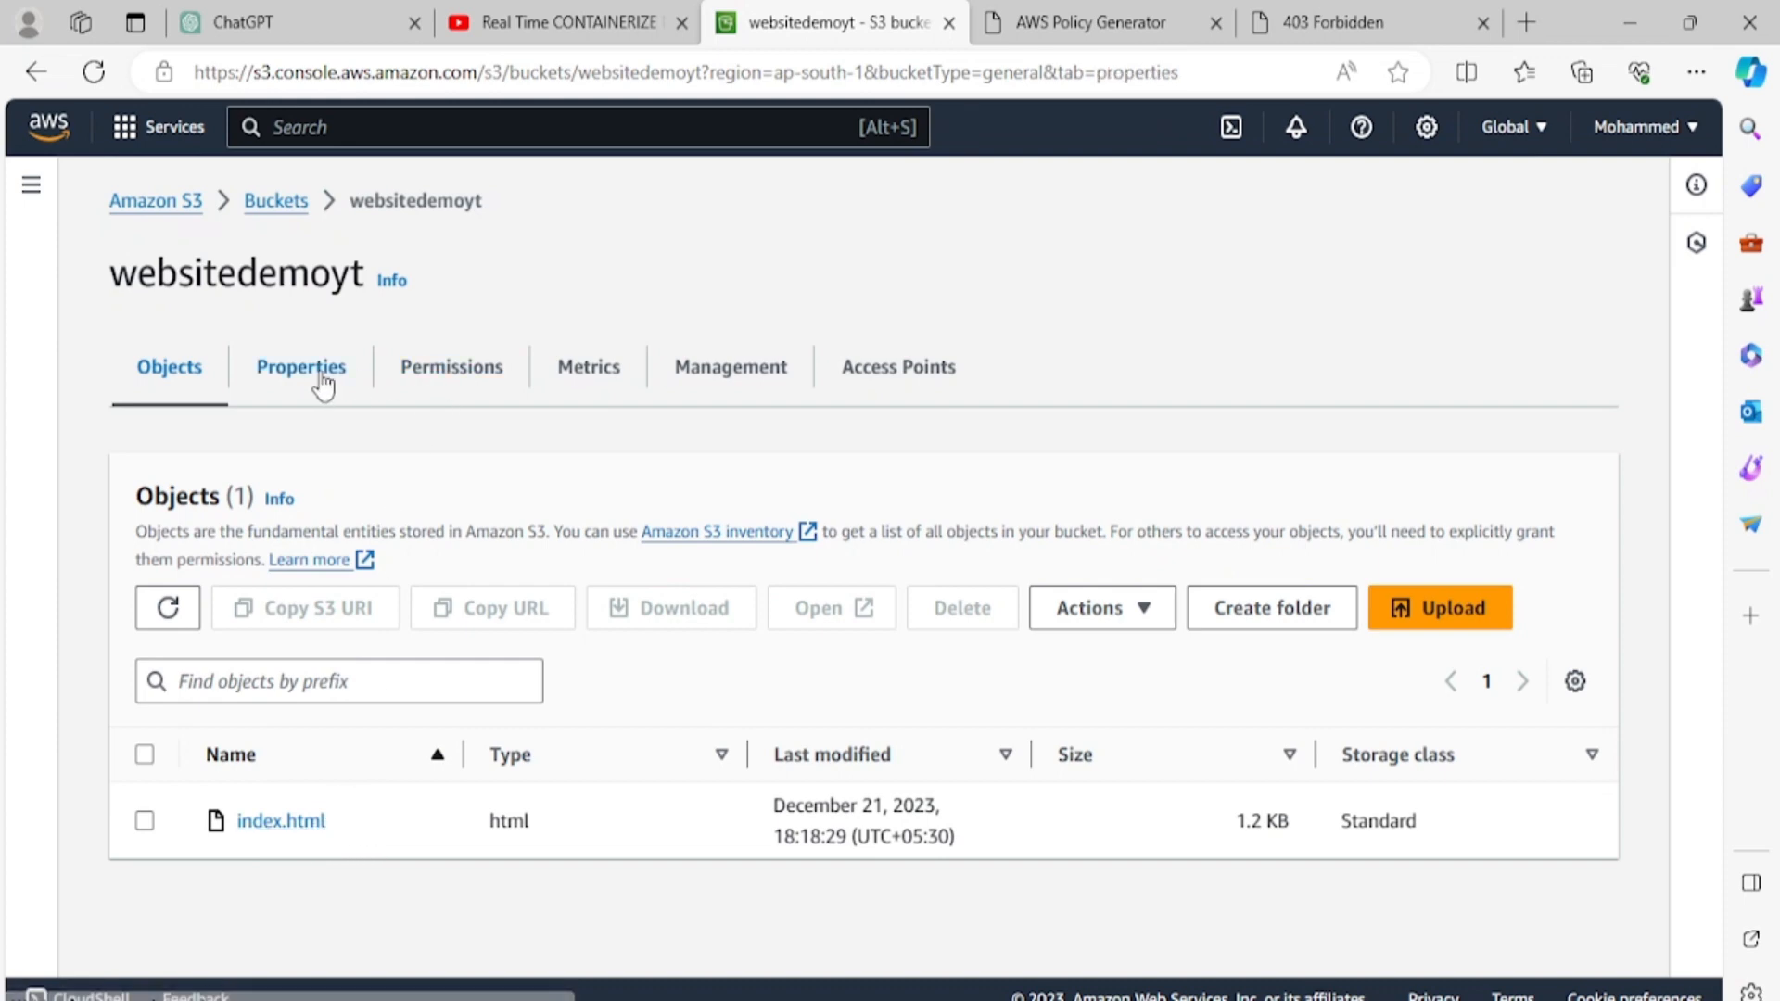
pyautogui.scroll(-15, 626, 841)
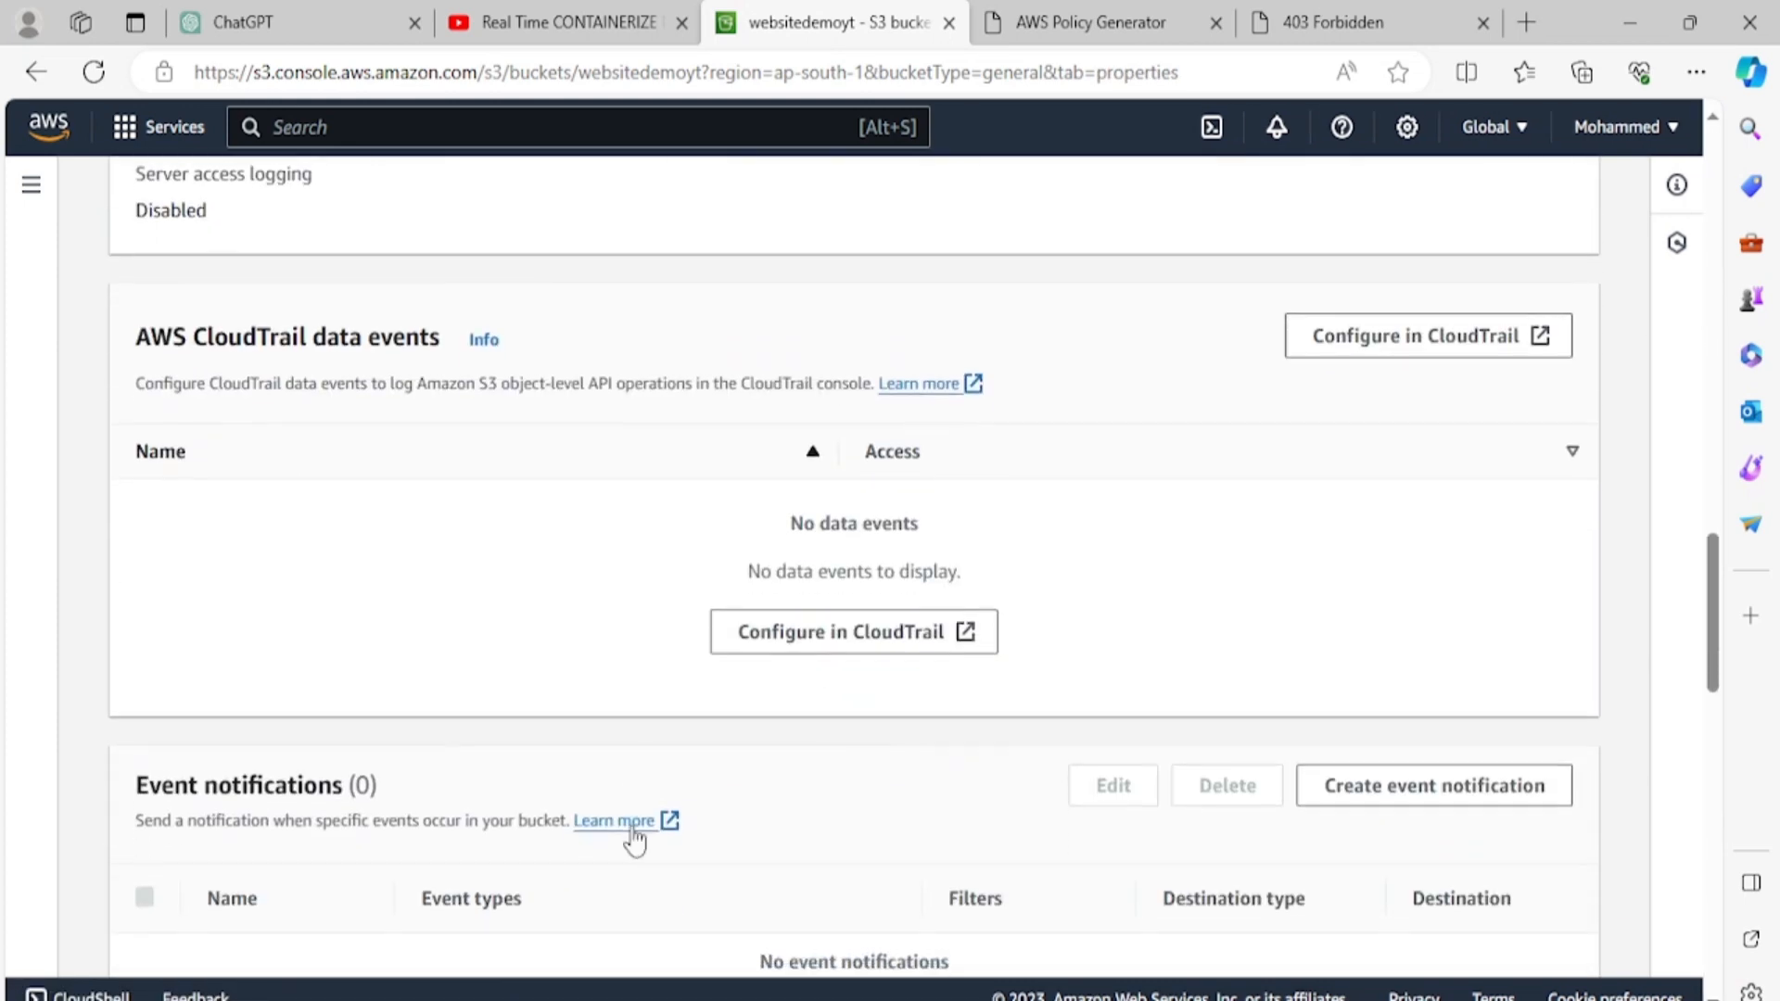
pyautogui.scroll(-10, 631, 830)
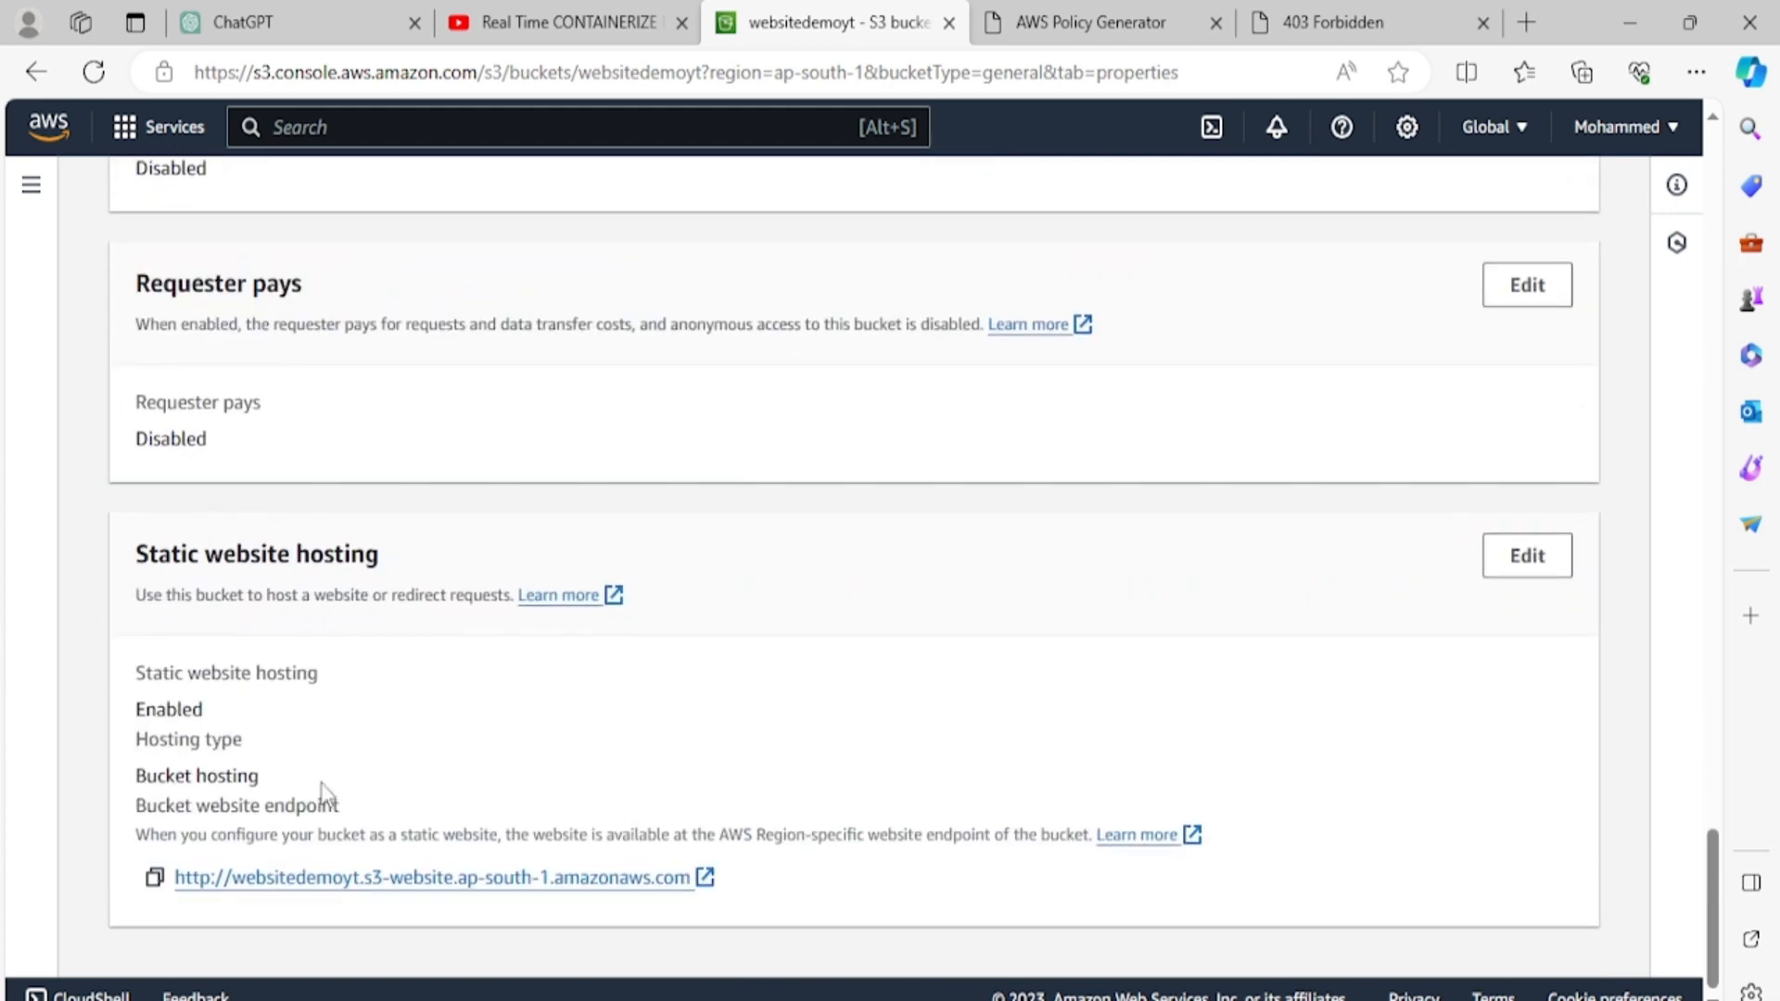
pyautogui.click(1528, 557)
pyautogui.scroll(-5, 671, 800)
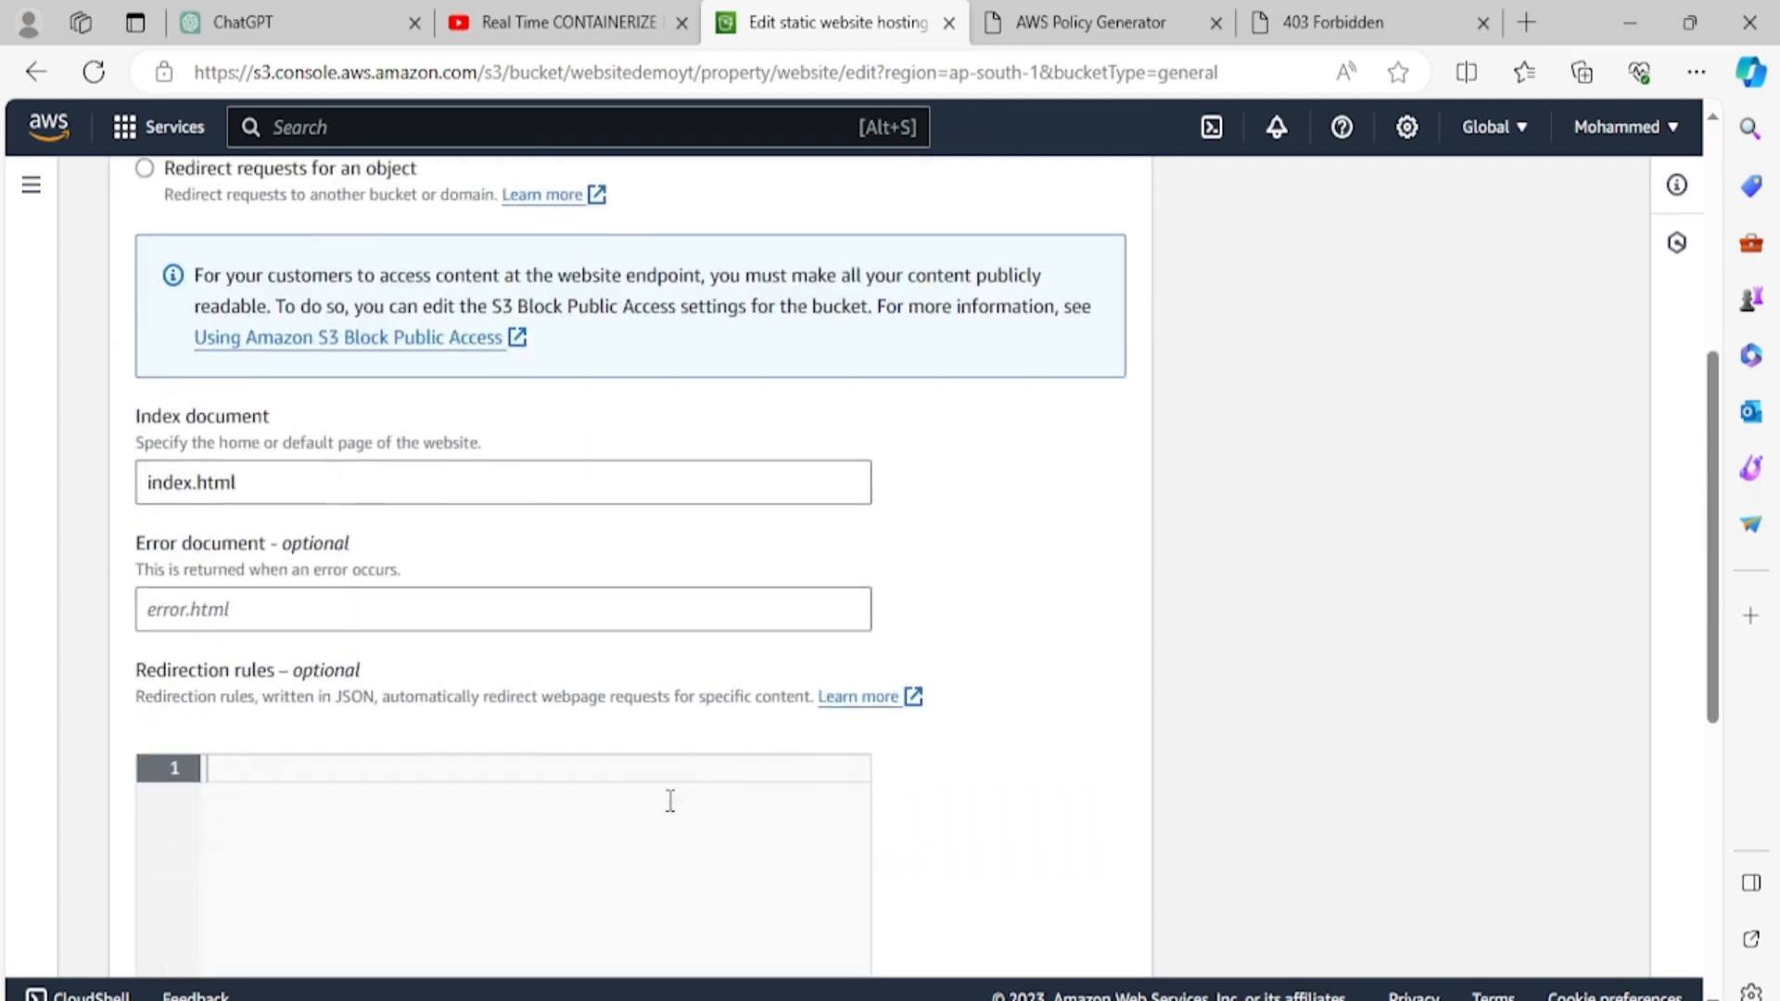
pyautogui.click(35, 73)
pyautogui.scroll(15, 436, 585)
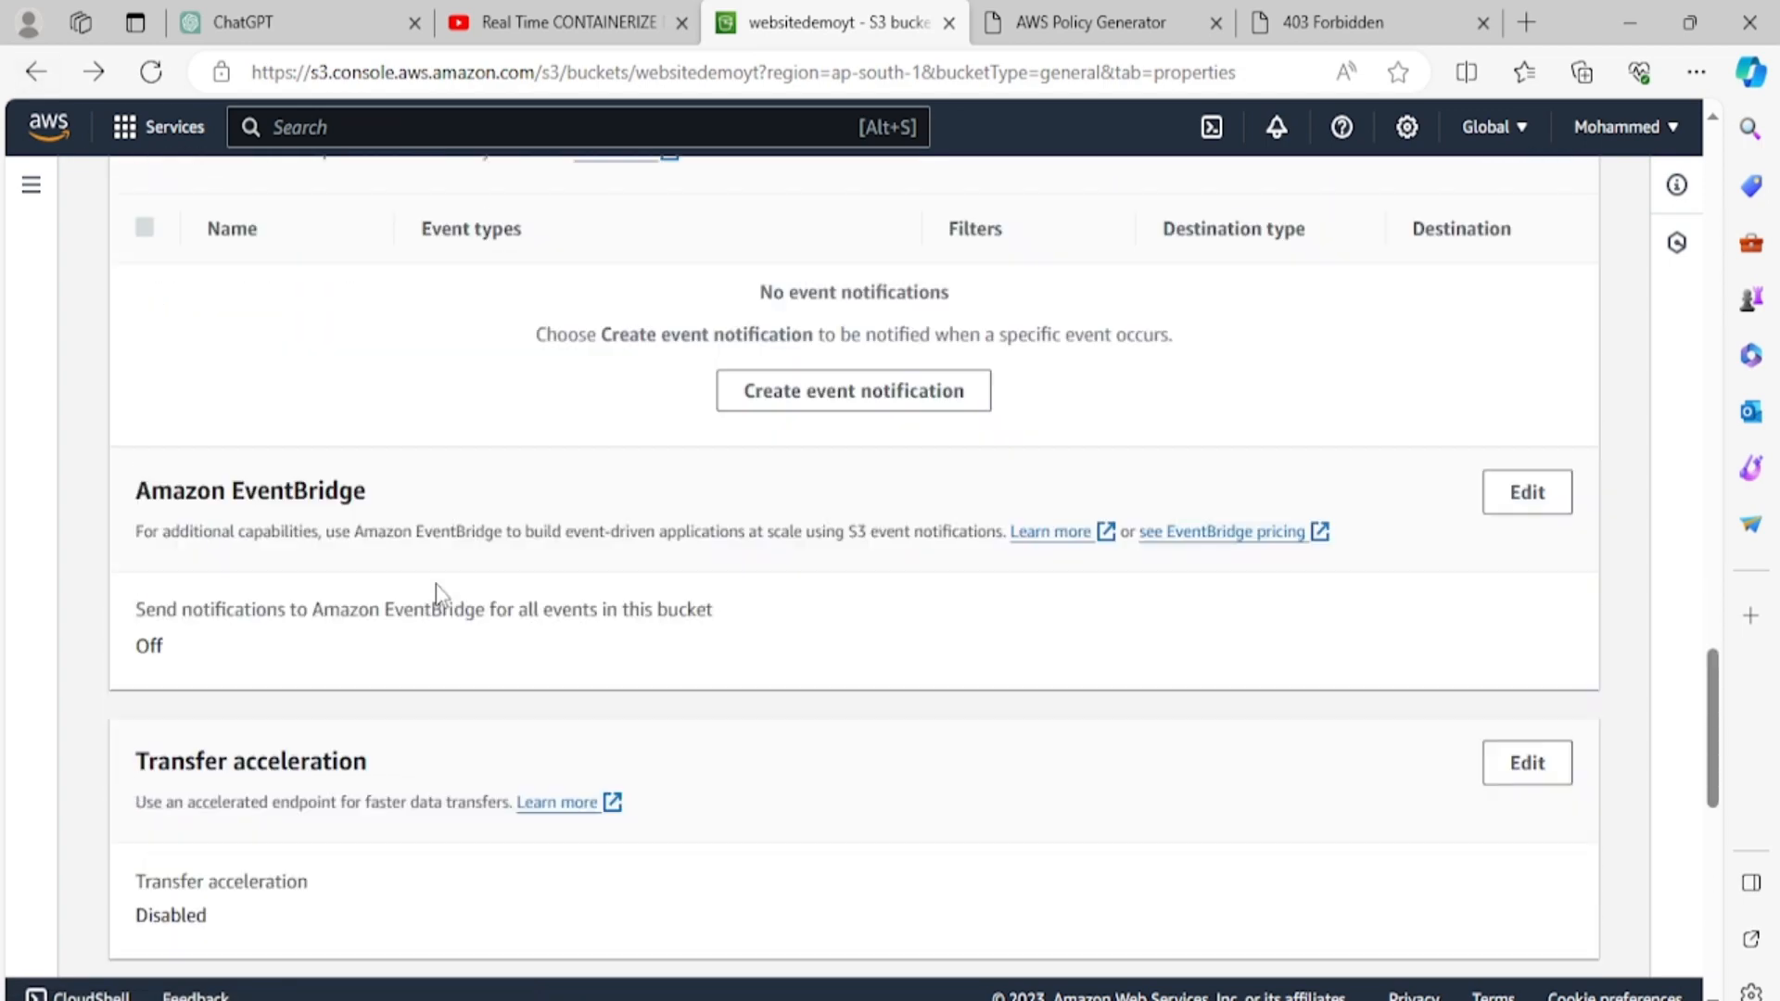
pyautogui.scroll(10, 439, 584)
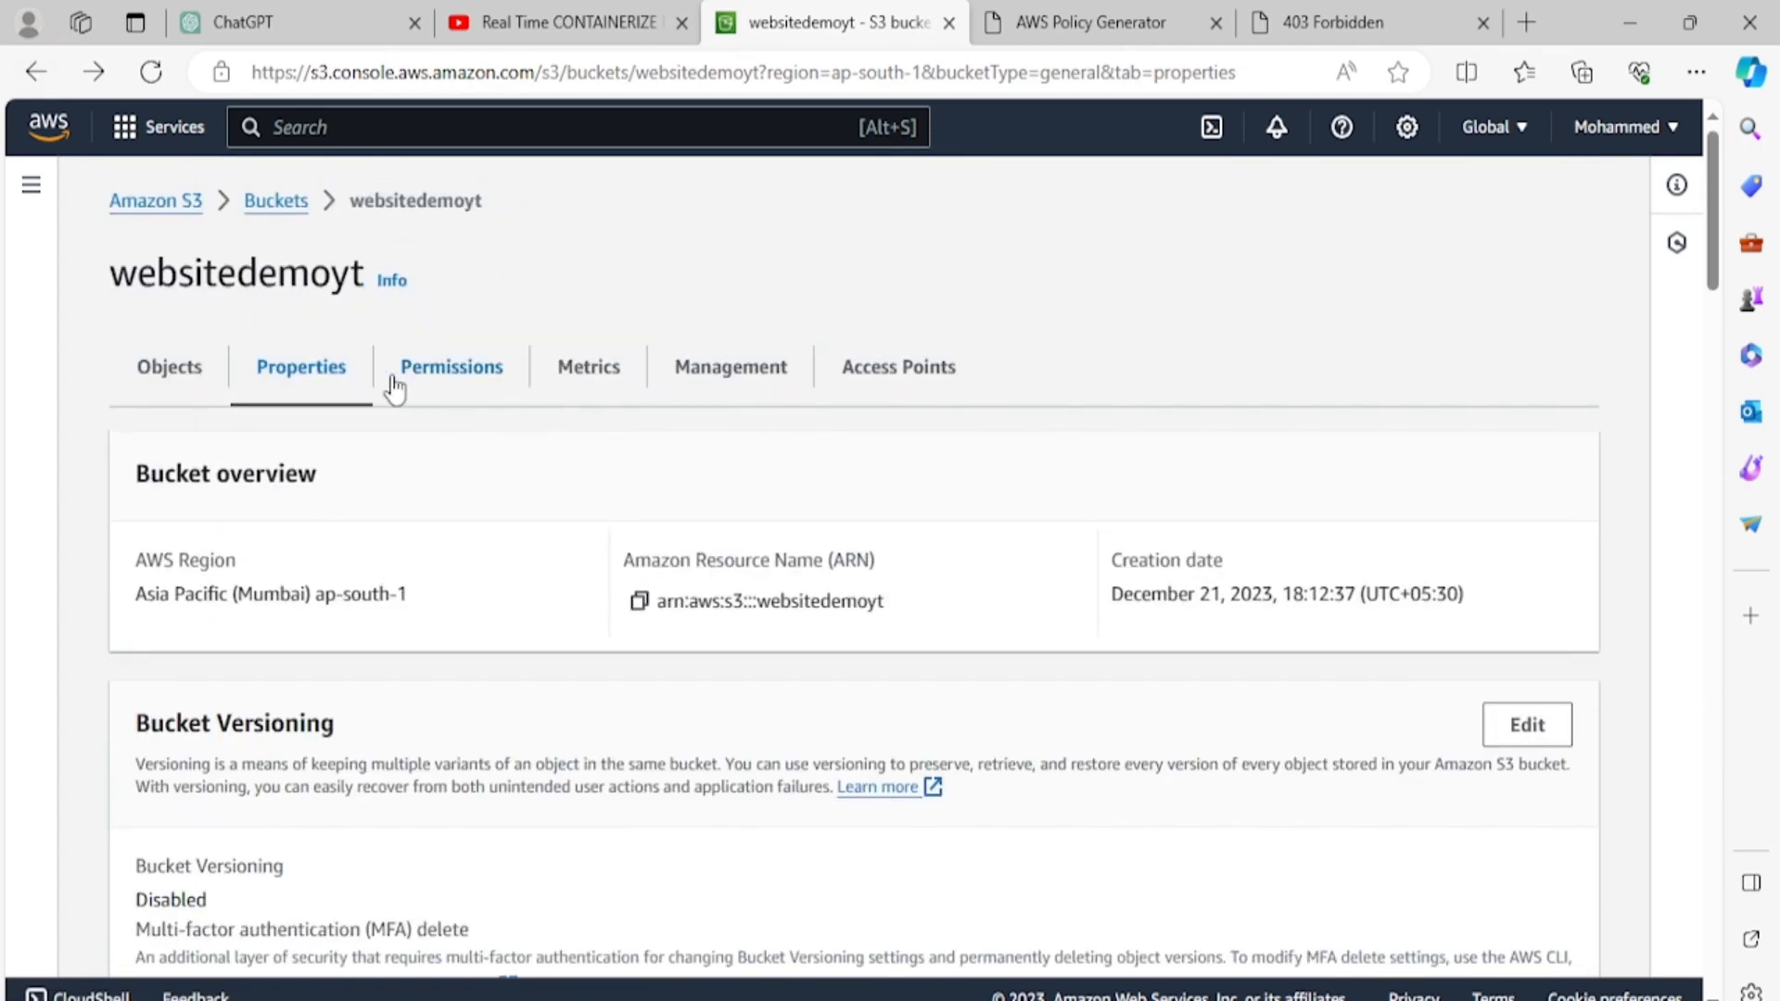
pyautogui.click(191, 371)
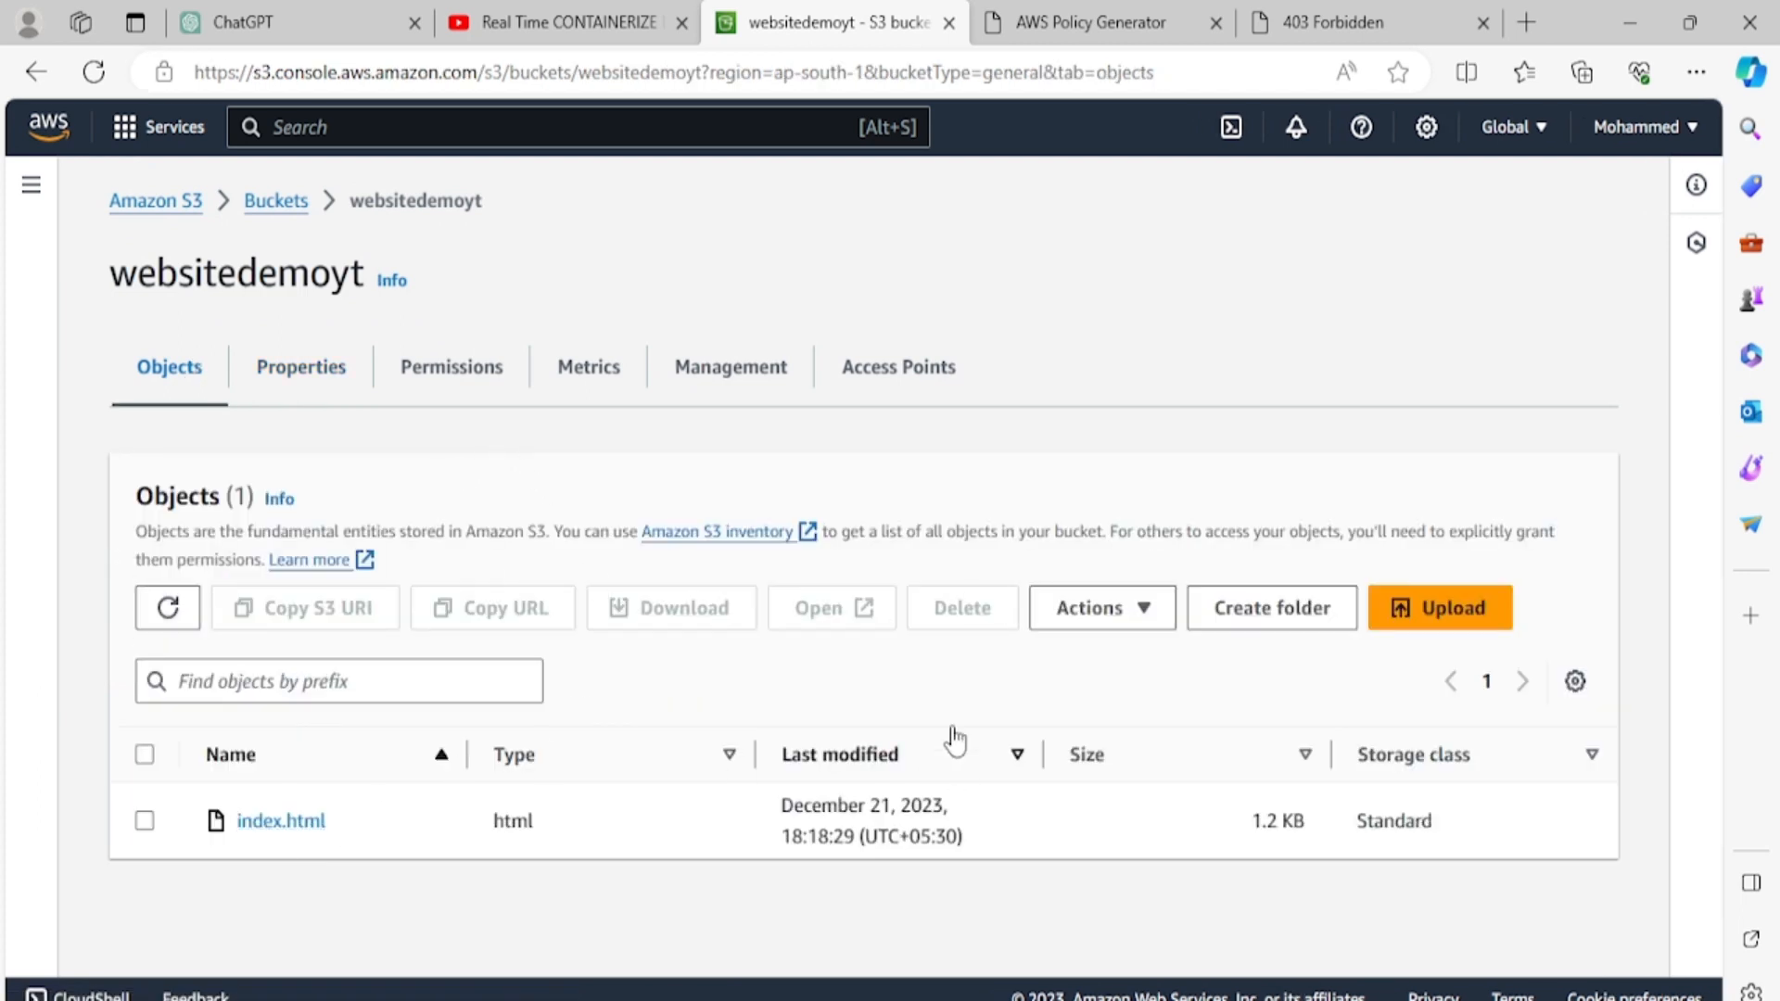
# Step: Open the bucket website endpoint from the static website hosting properties in a new tab, and close the AWS Policy Generator tab
pyautogui.click(299, 371)
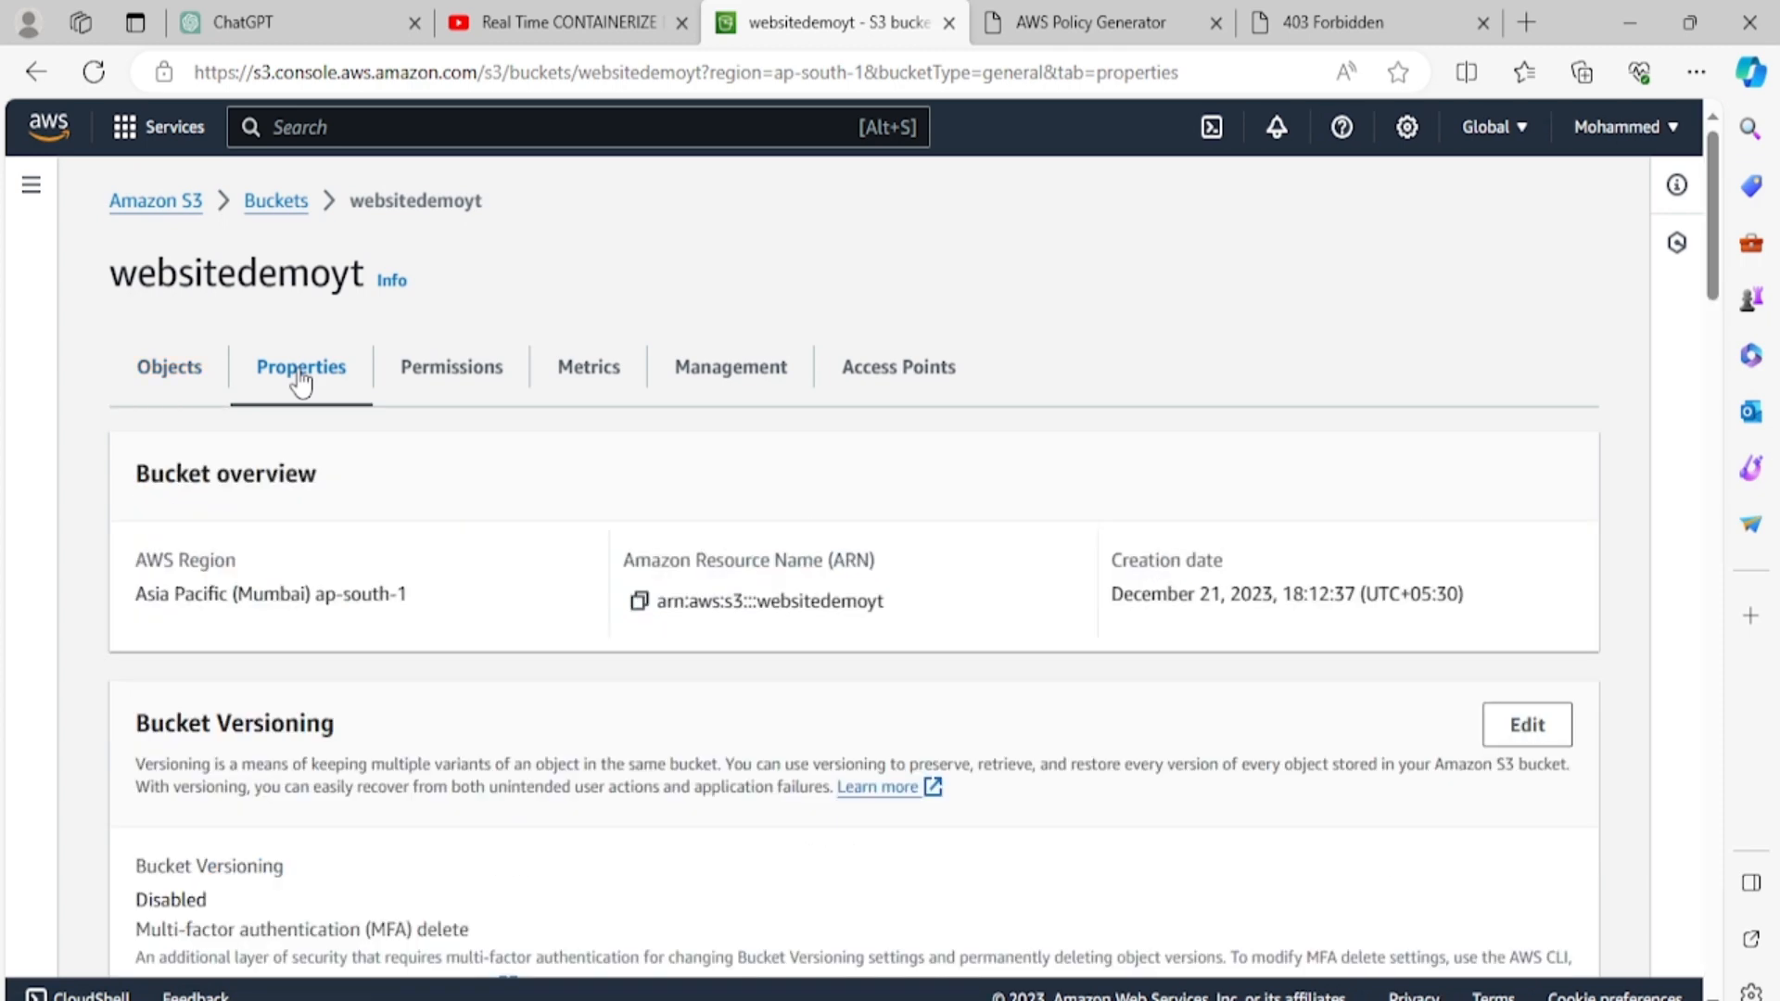
pyautogui.scroll(-10, 451, 879)
pyautogui.scroll(-20, 452, 879)
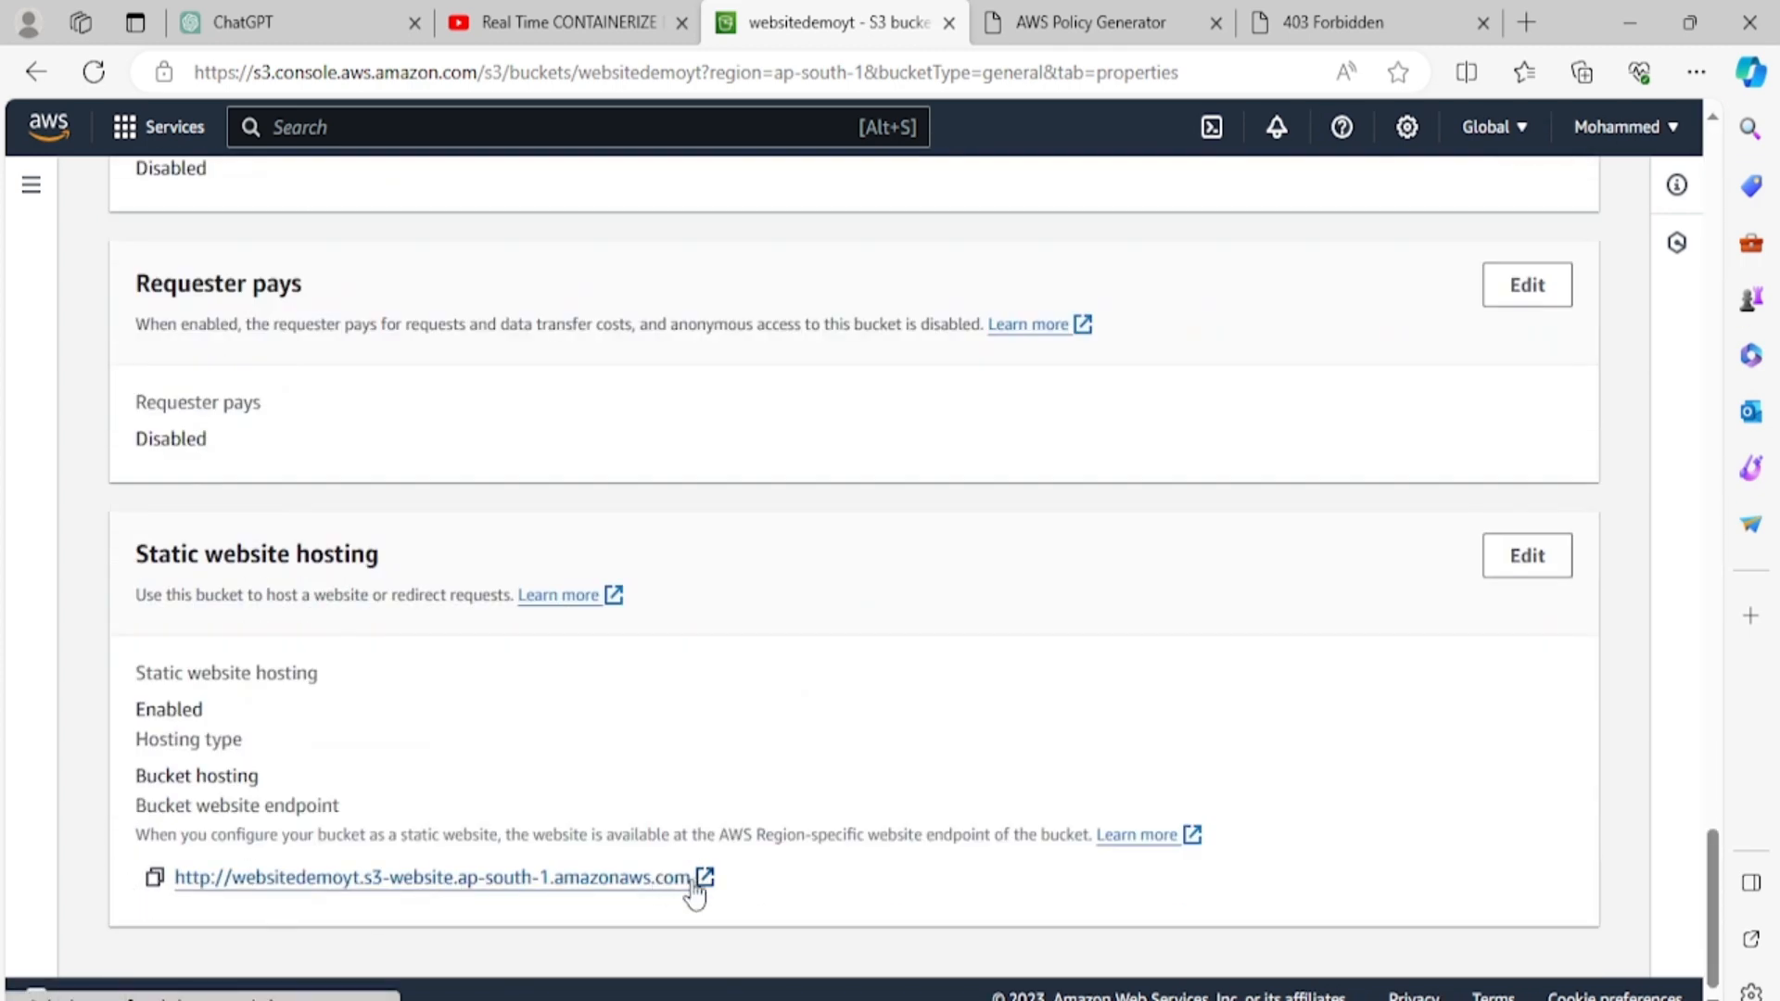
pyautogui.middleClick(695, 886)
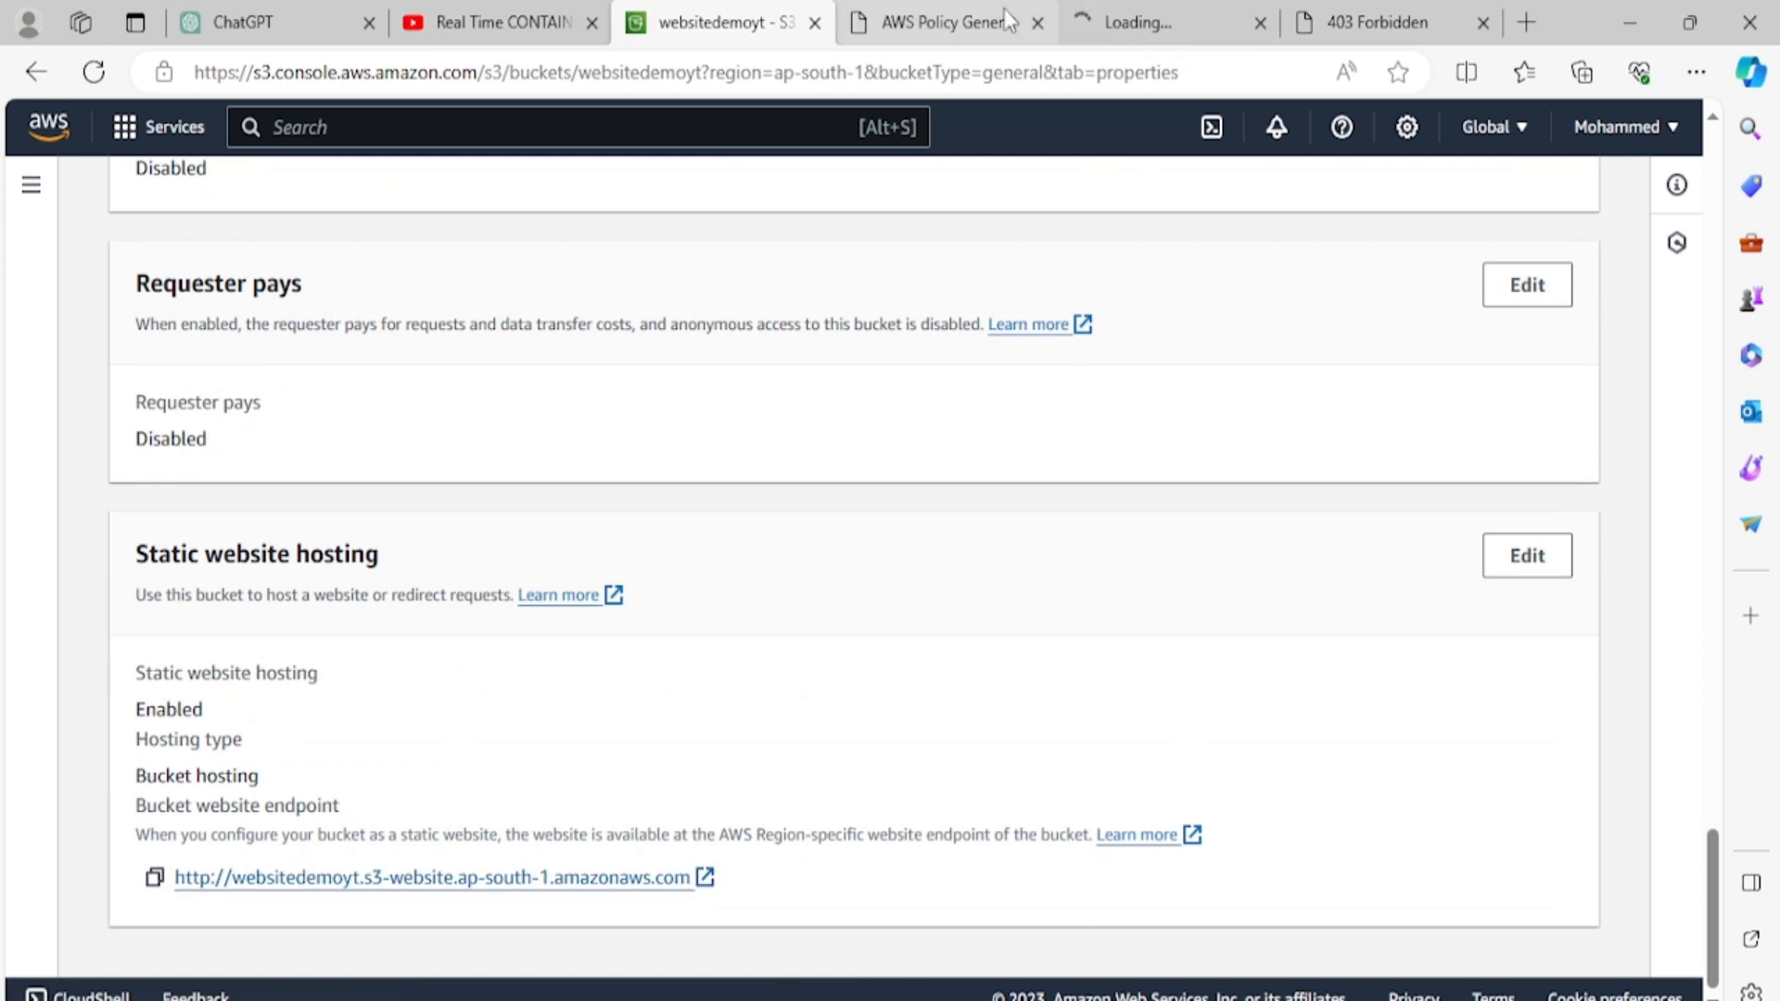
pyautogui.click(1020, 26)
pyautogui.click(1037, 23)
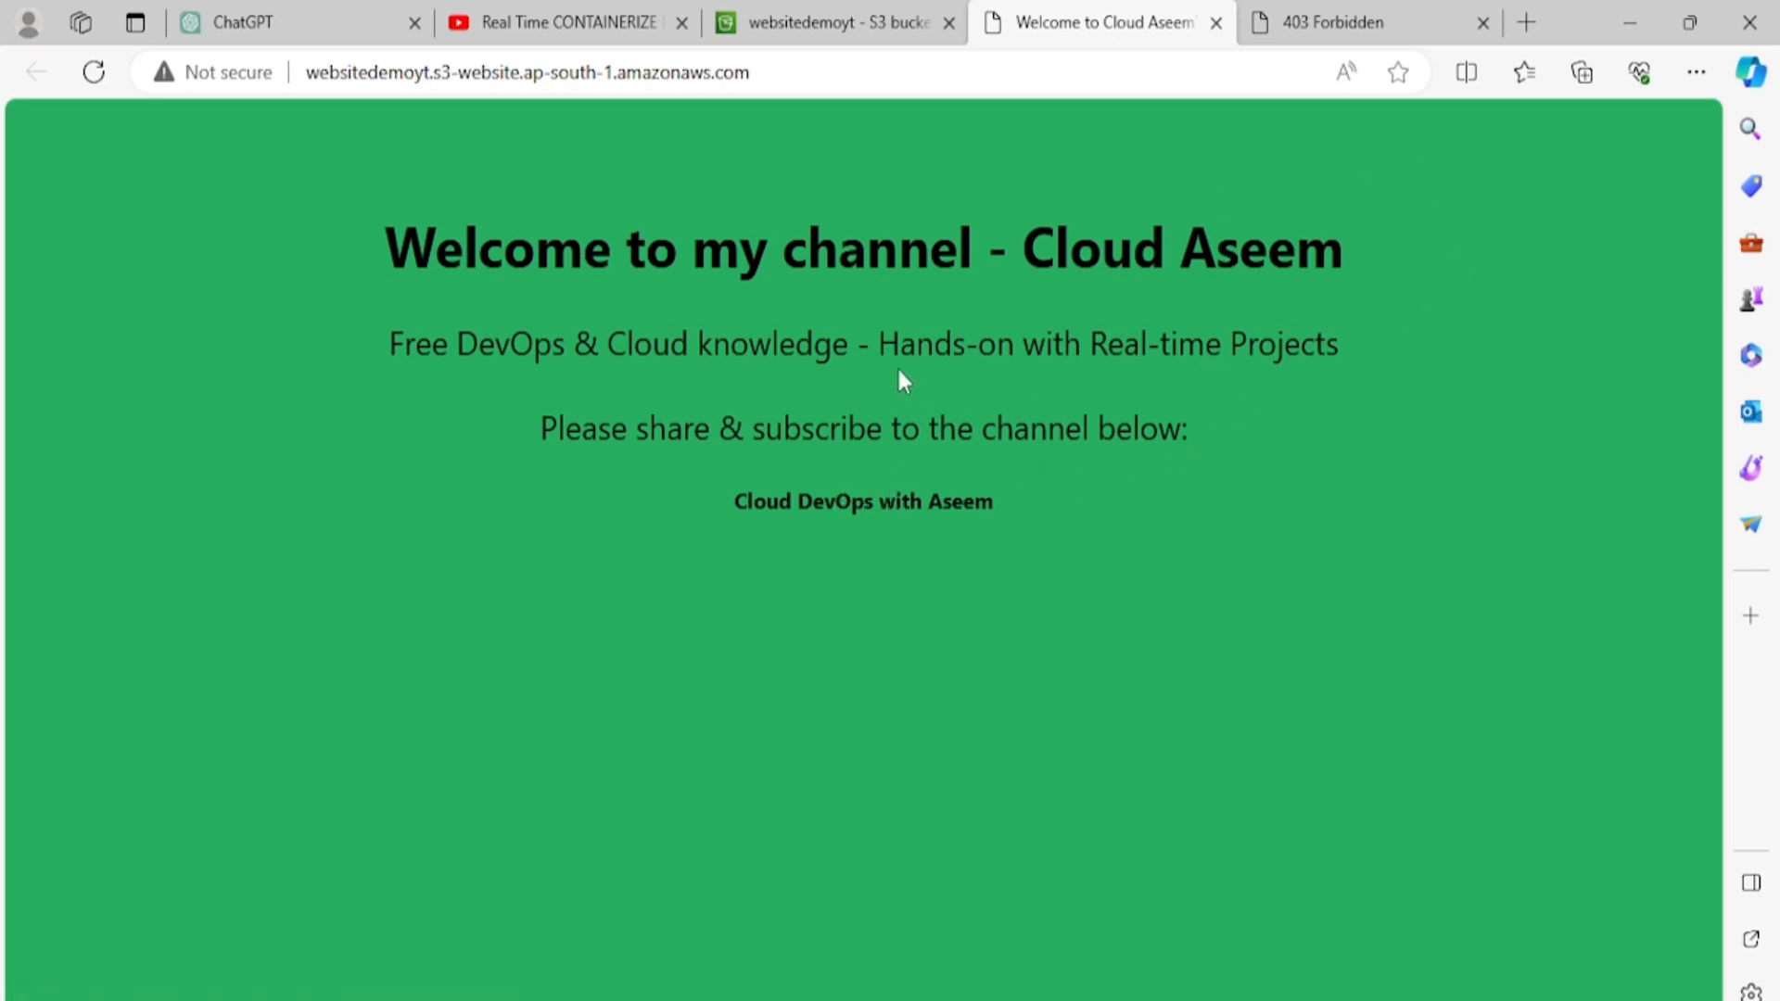
# Step: Go back to the S3 console and show the websitedemoyt bucket's object list
pyautogui.click(818, 23)
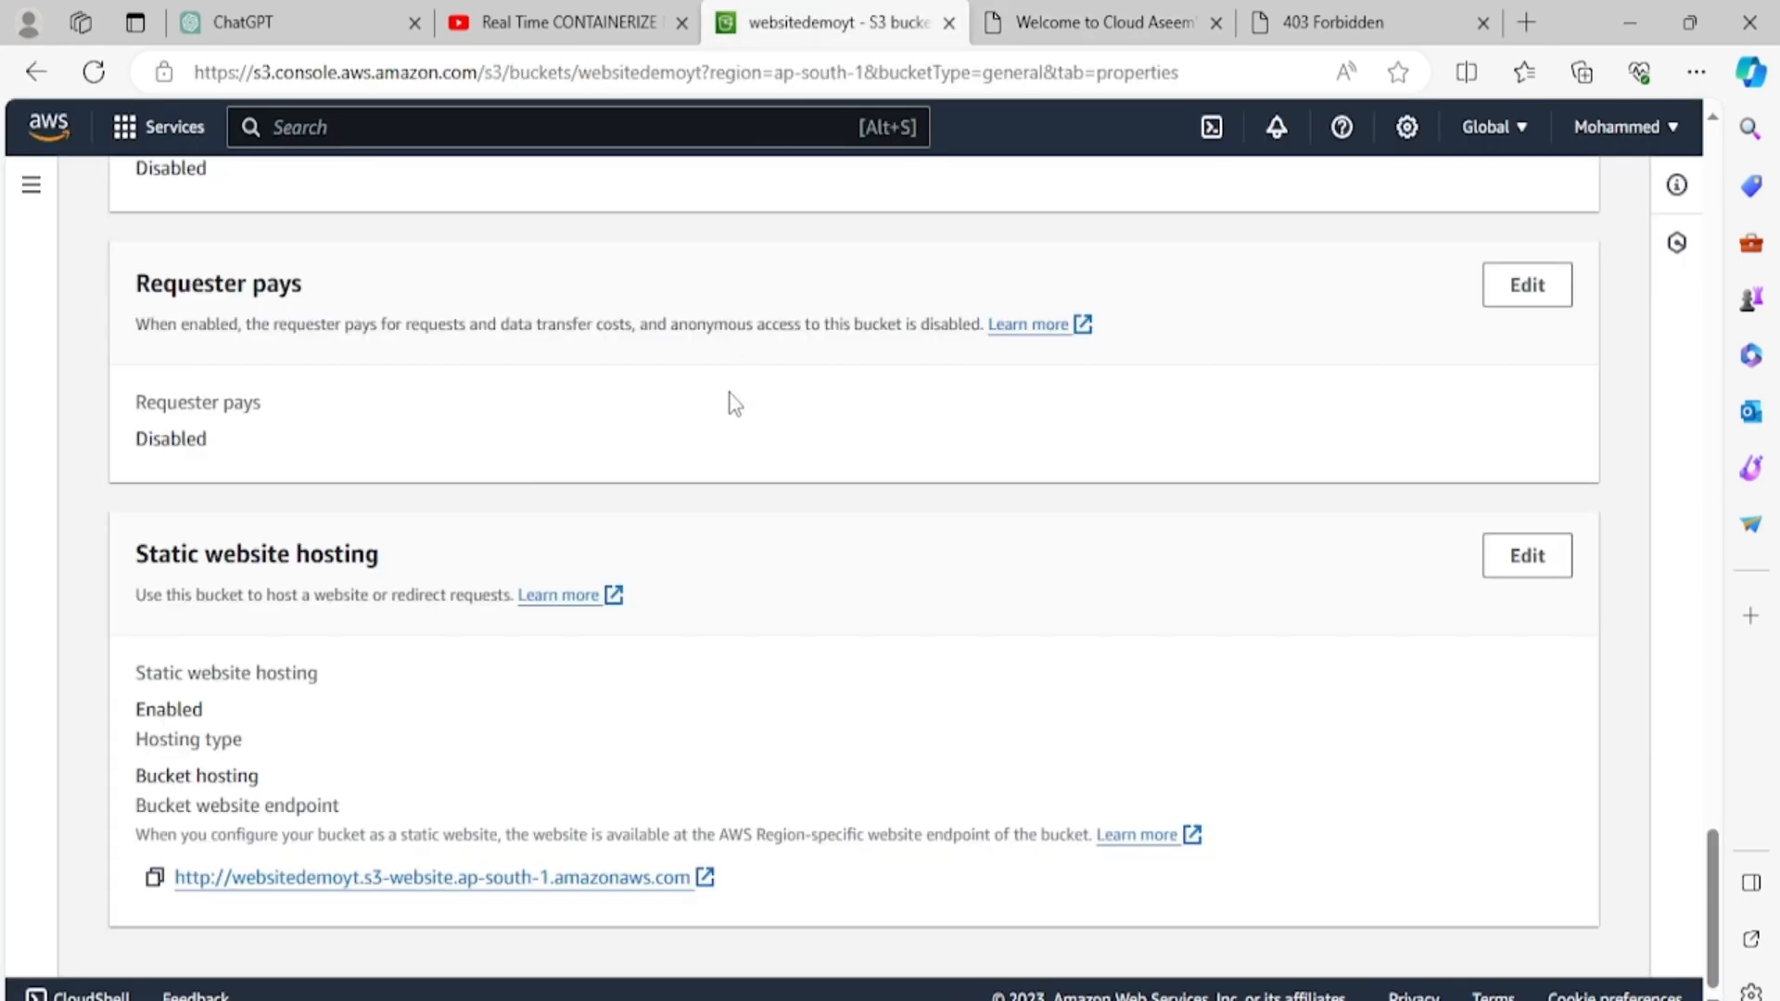
pyautogui.scroll(3, 727, 398)
pyautogui.scroll(15, 509, 425)
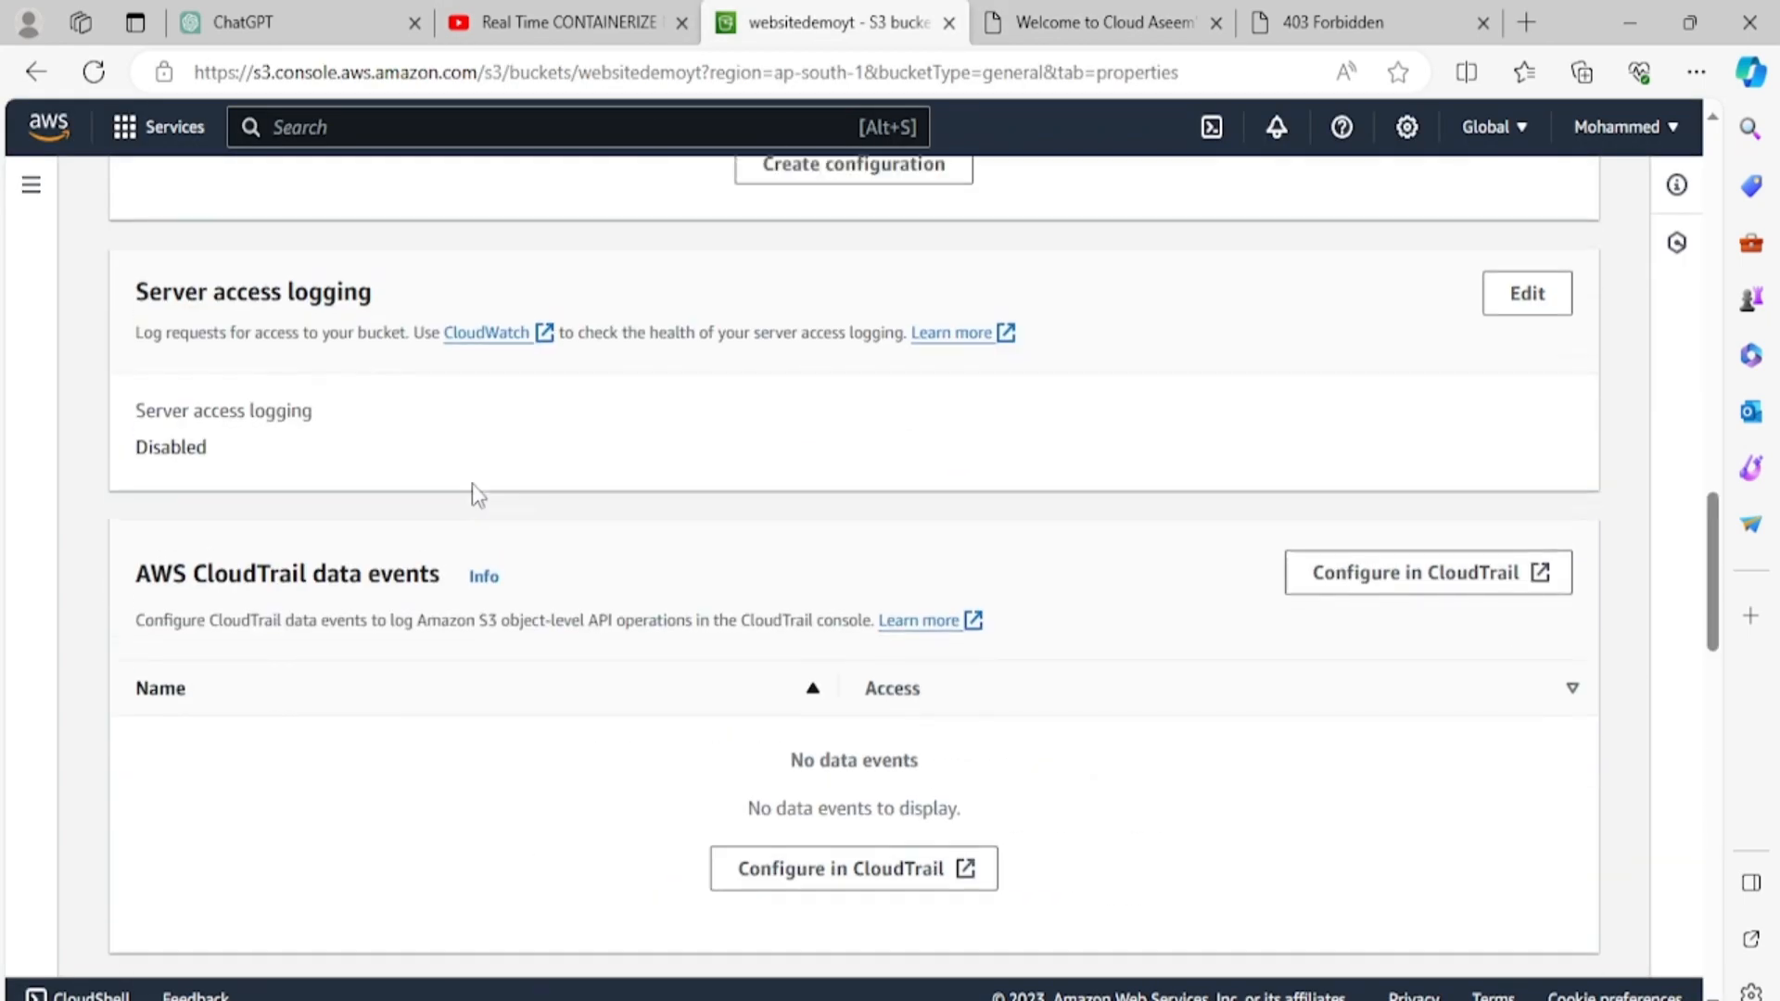
pyautogui.scroll(10, 426, 470)
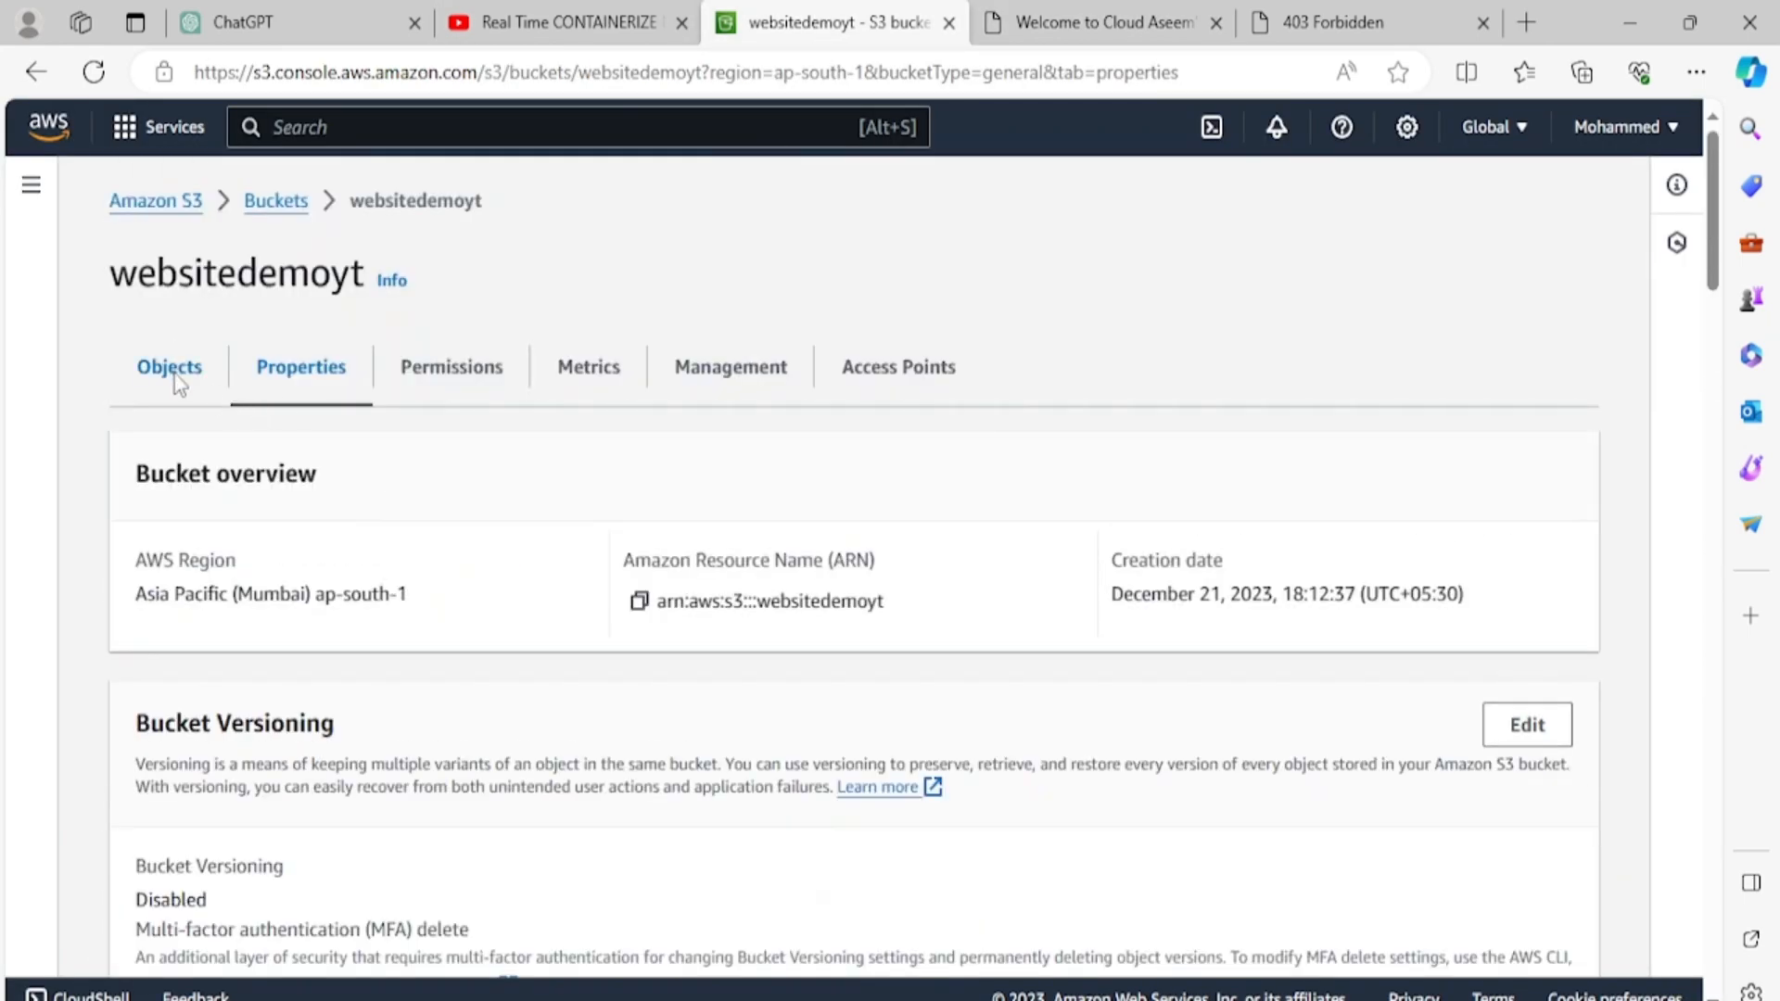
pyautogui.click(176, 379)
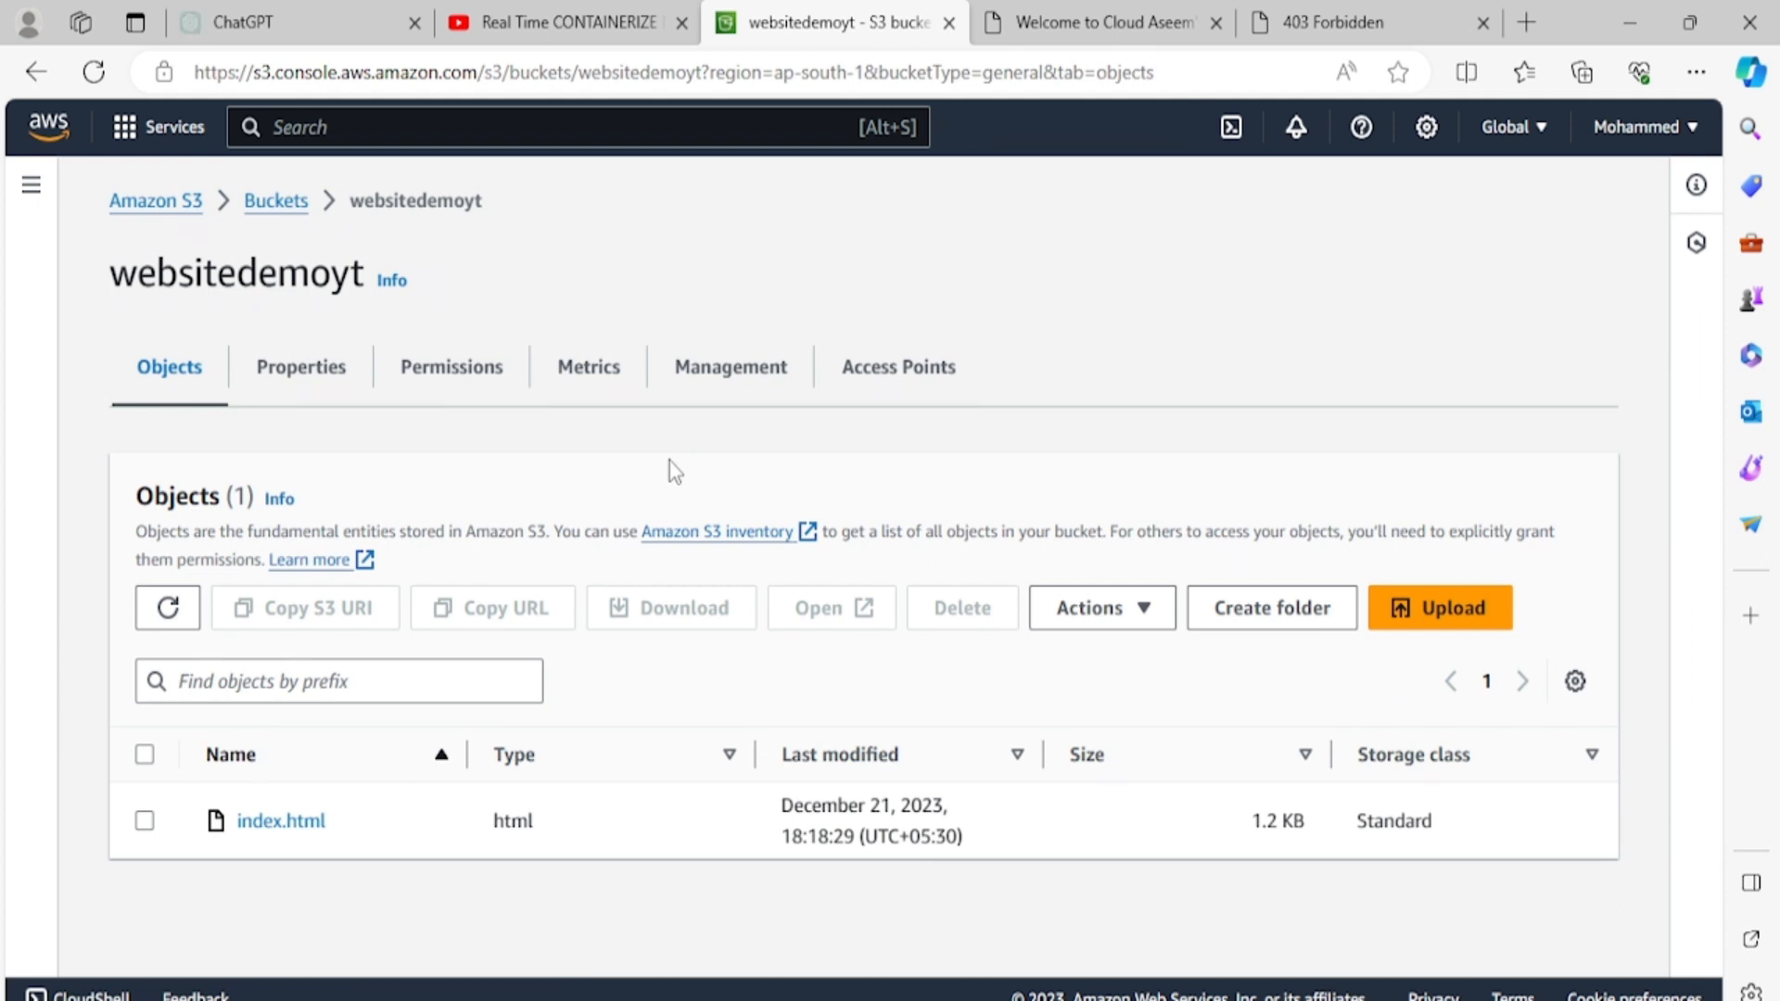
# Step: Permanently delete index.html from the websitedemoyt bucket, confirming with "permanently delete", and close the deletion status page
pyautogui.click(144, 822)
pyautogui.click(974, 629)
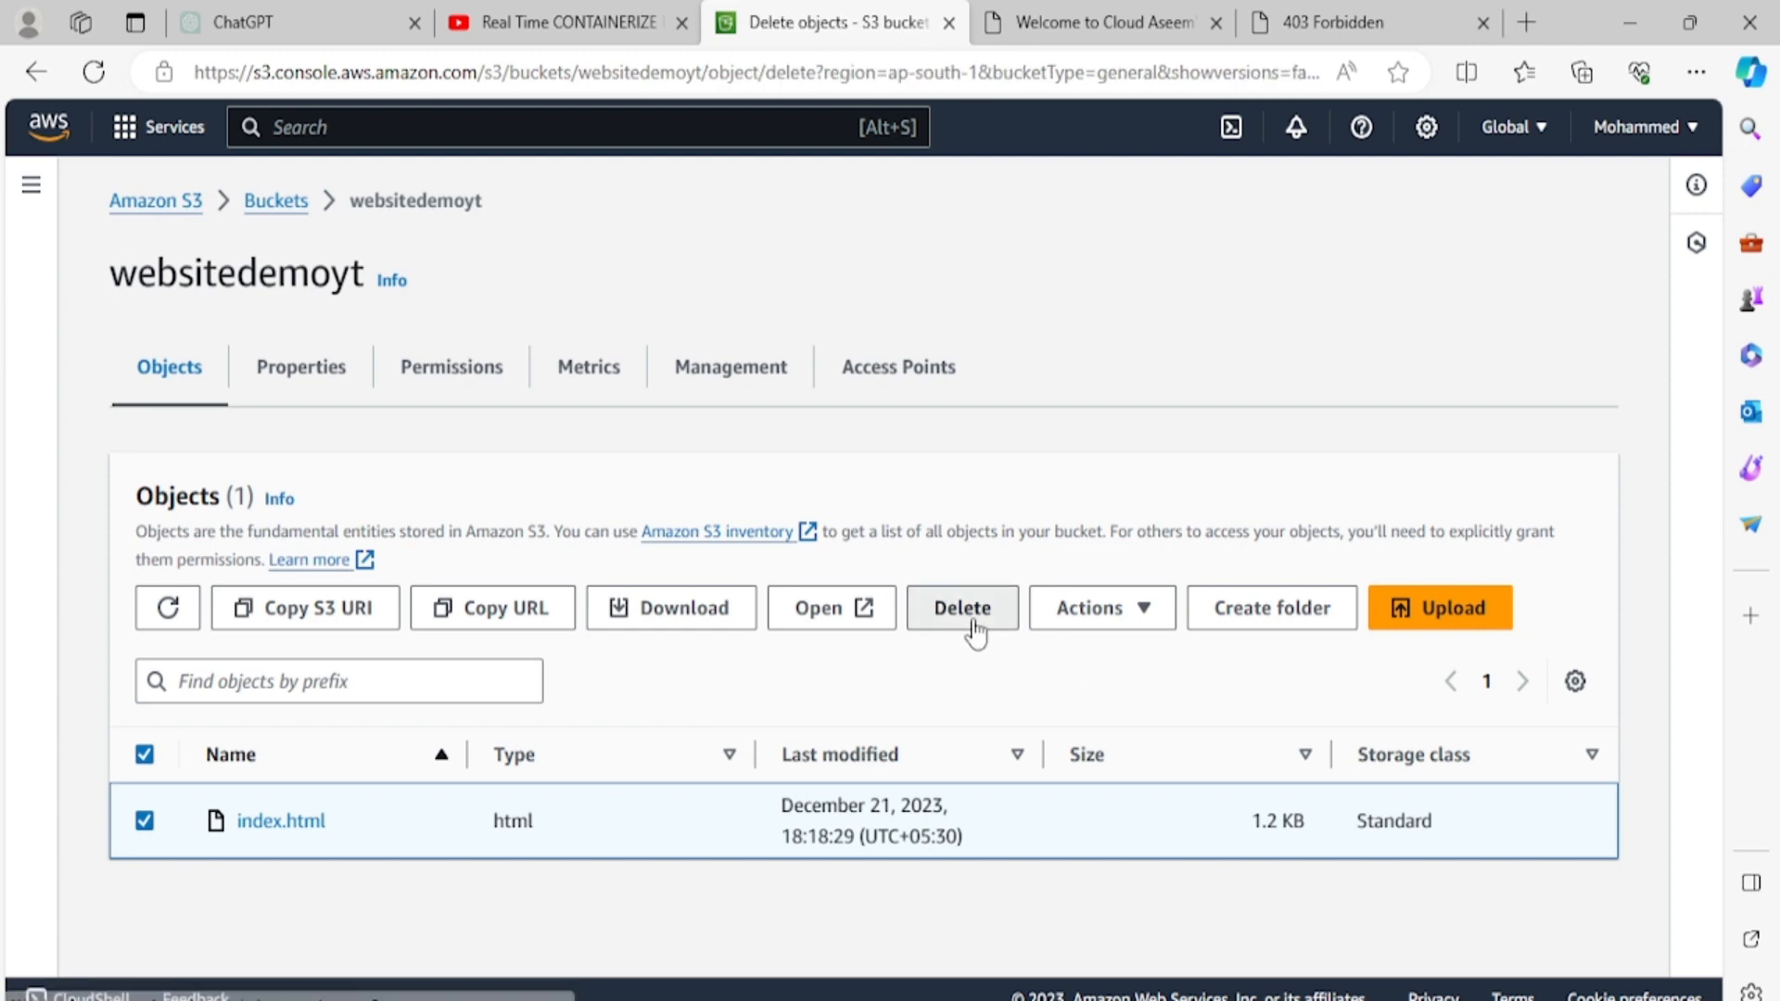
pyautogui.scroll(-3, 557, 603)
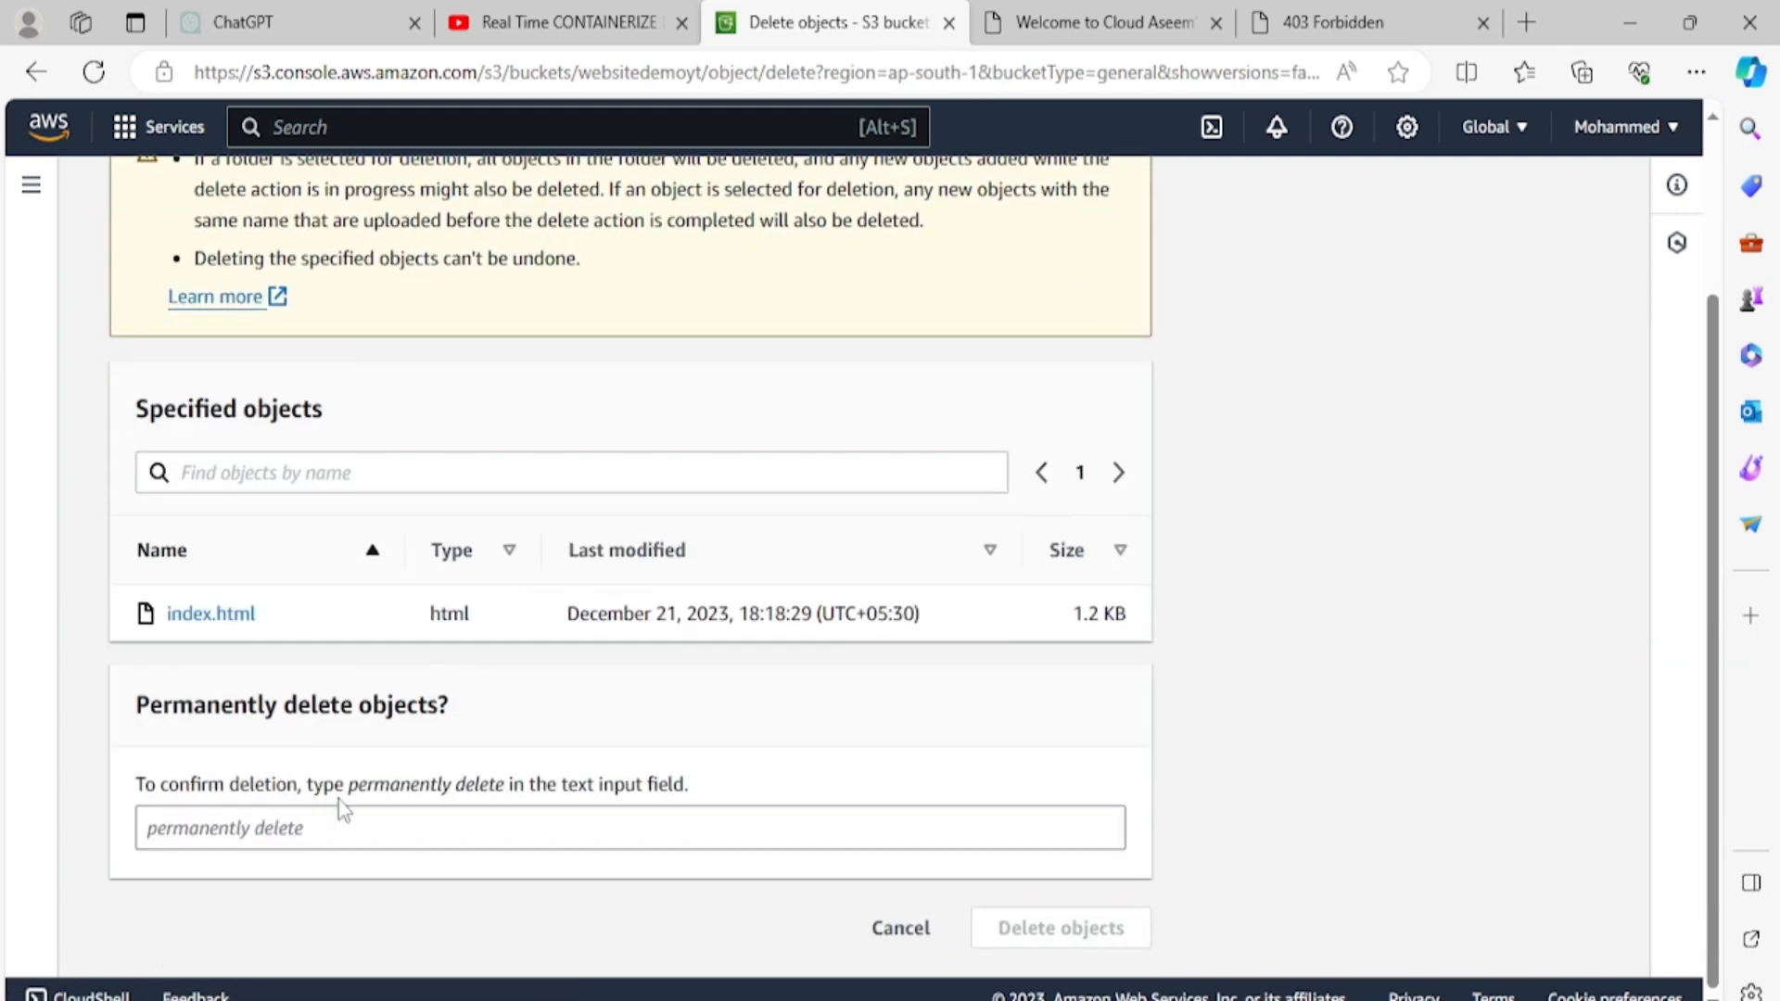
pyautogui.click(311, 827)
pyautogui.moveTo(349, 786); pyautogui.dragTo(508, 801)
pyautogui.hotkey('ctrl', 'c')
pyautogui.click(433, 841)
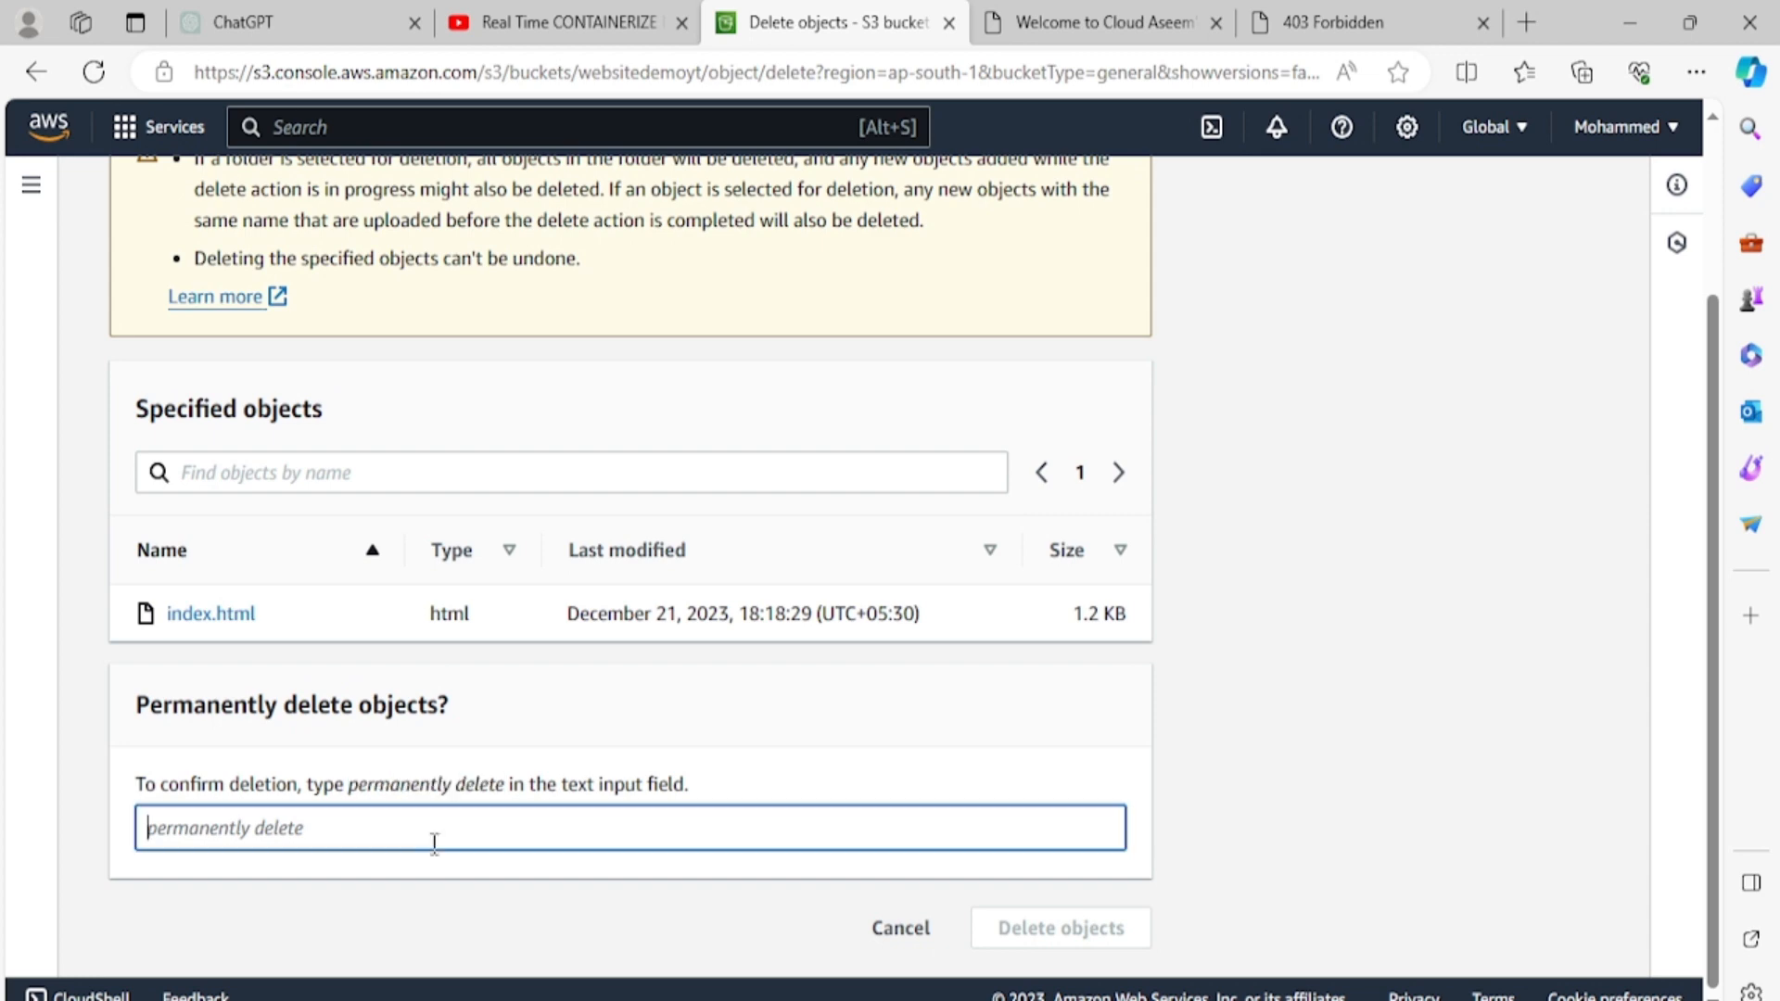
pyautogui.hotkey('ctrl', 'v')
pyautogui.click(1068, 938)
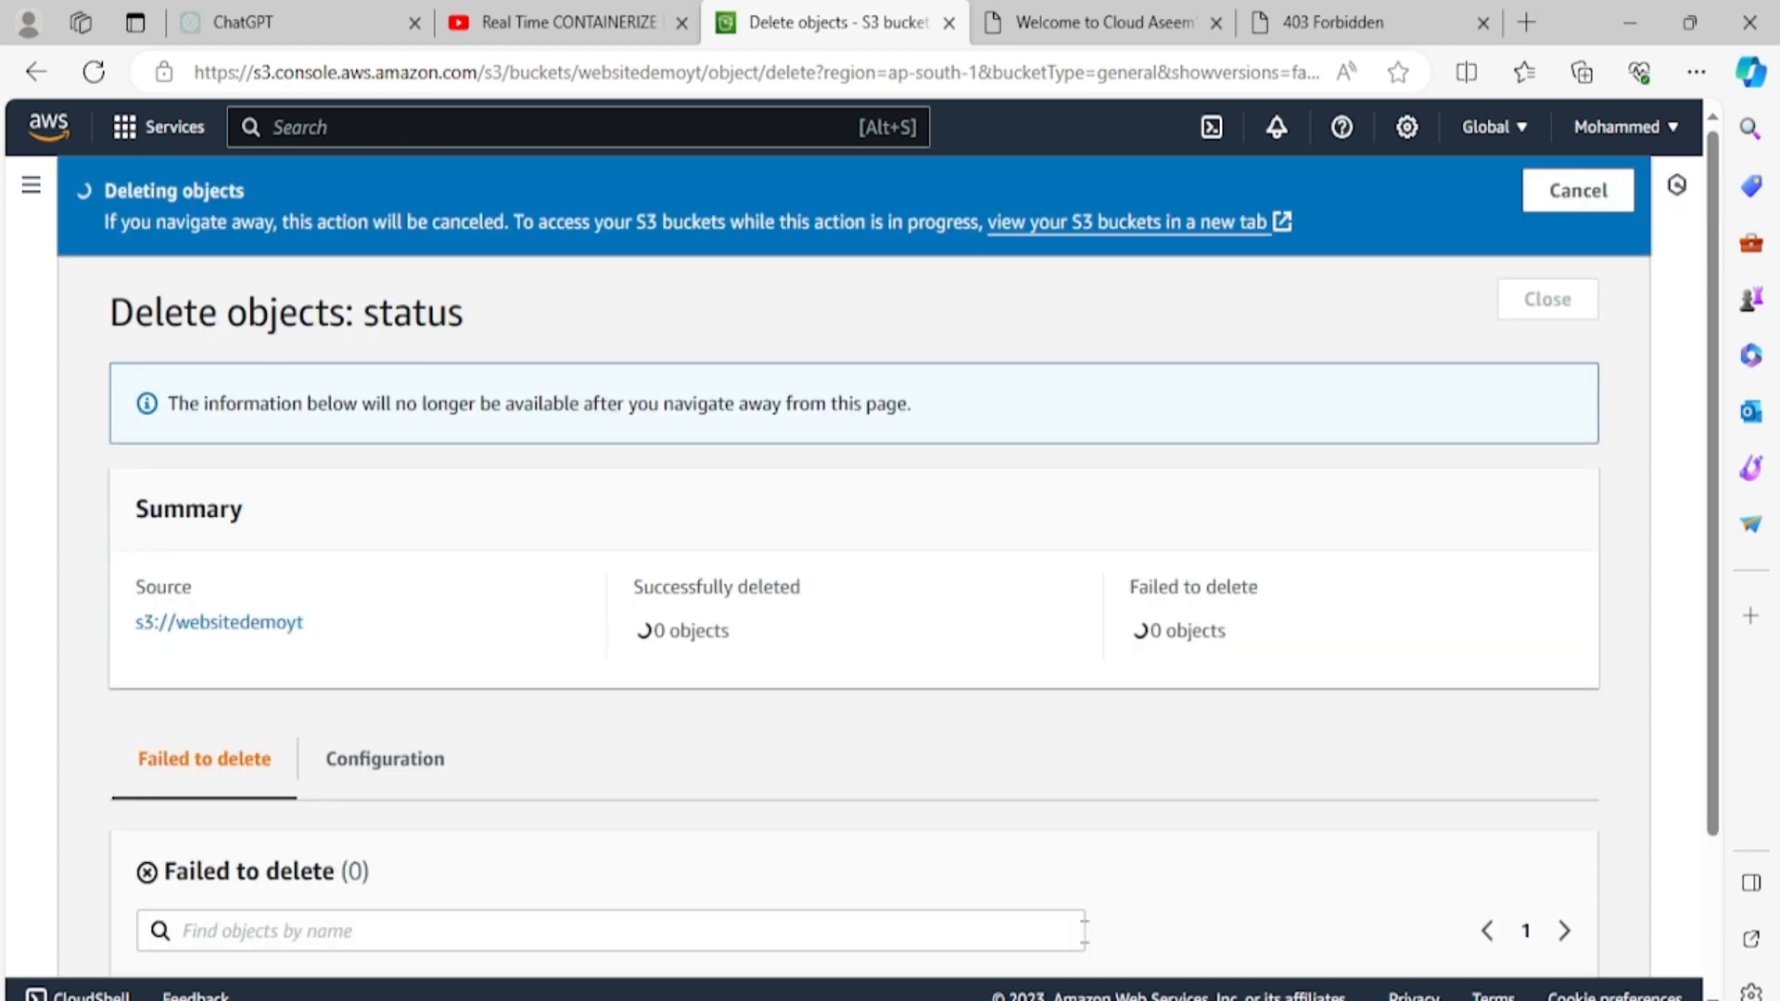
pyautogui.scroll(-1, 930, 808)
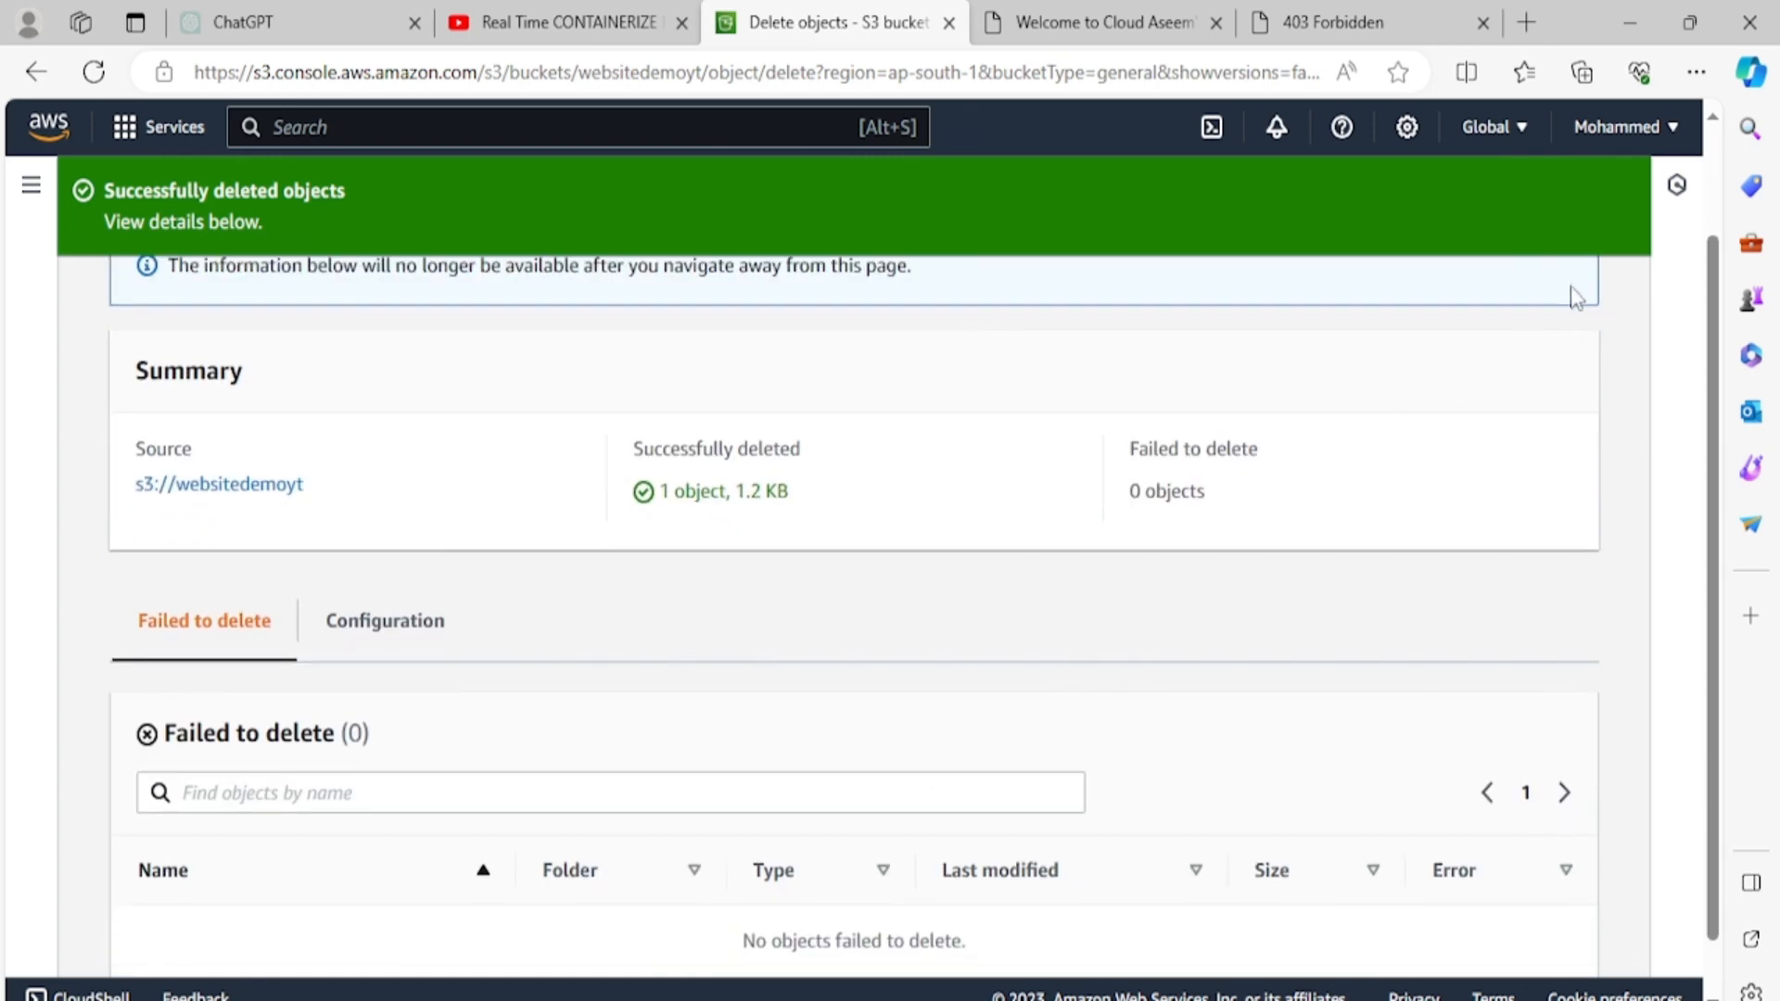
pyautogui.scroll(1, 1573, 294)
pyautogui.click(1544, 314)
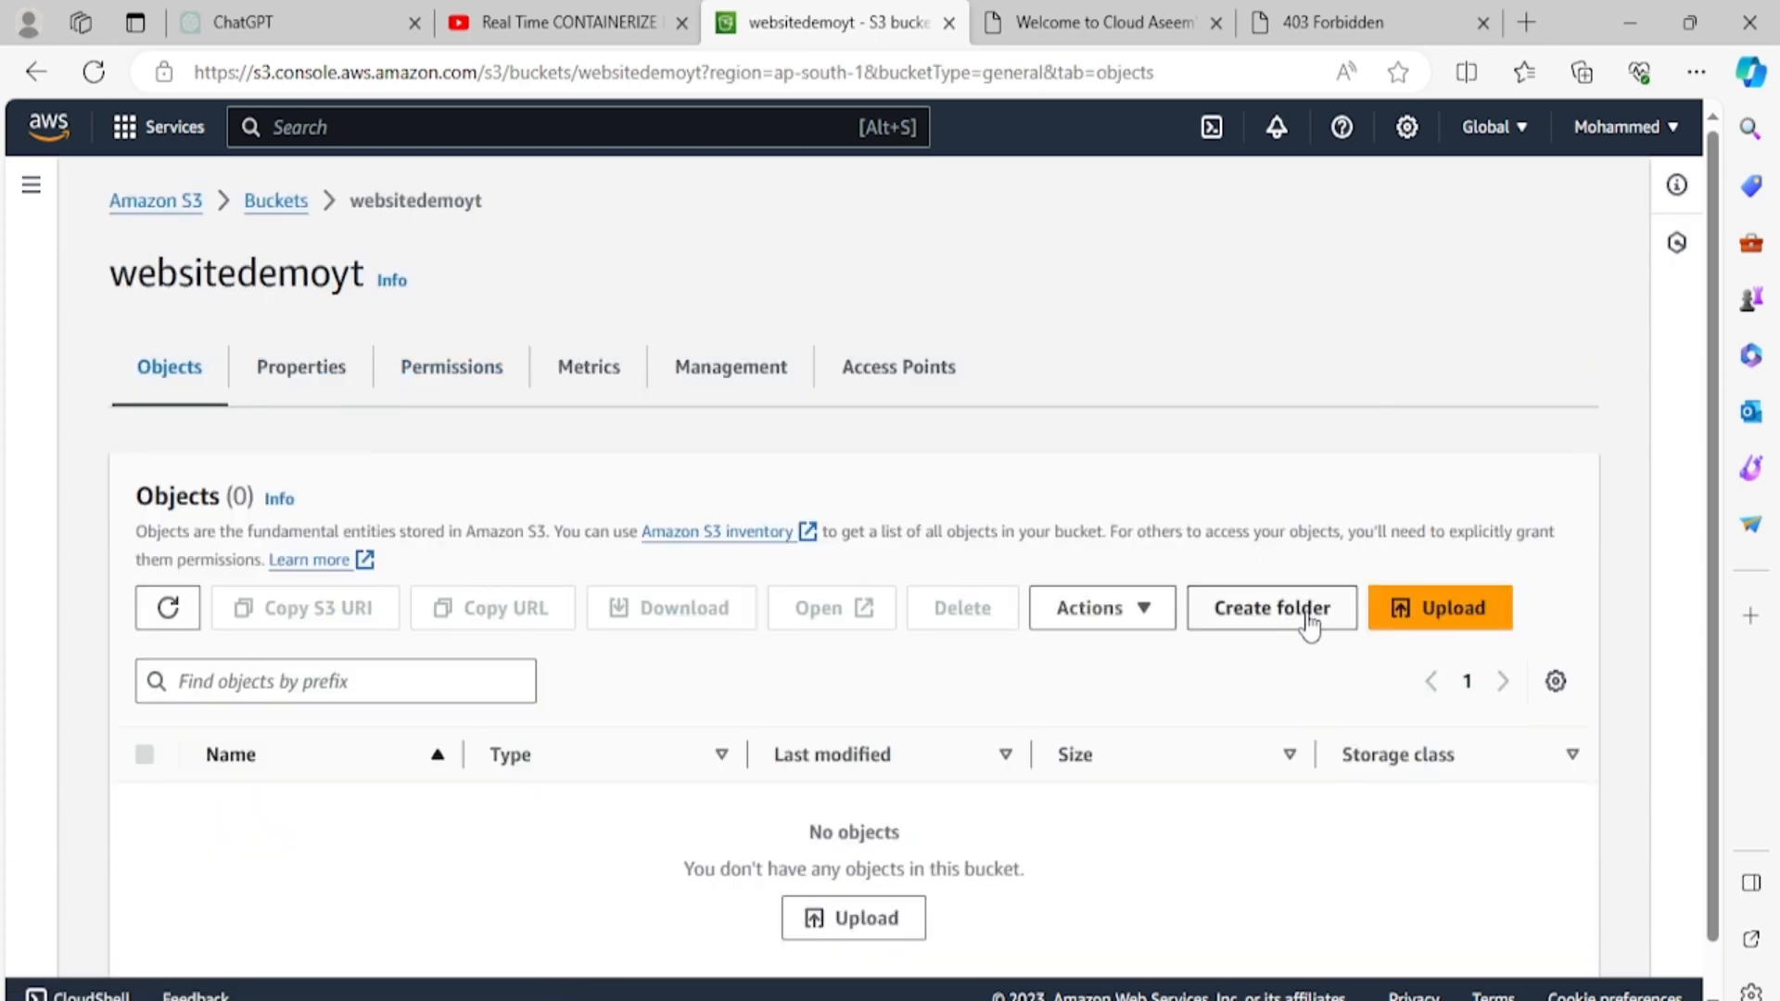
# Step: Start an upload to the websitedemoyt bucket and add about, contact, index, portfolio and service from the brainwave-html folder on the Desktop
pyautogui.click(1436, 608)
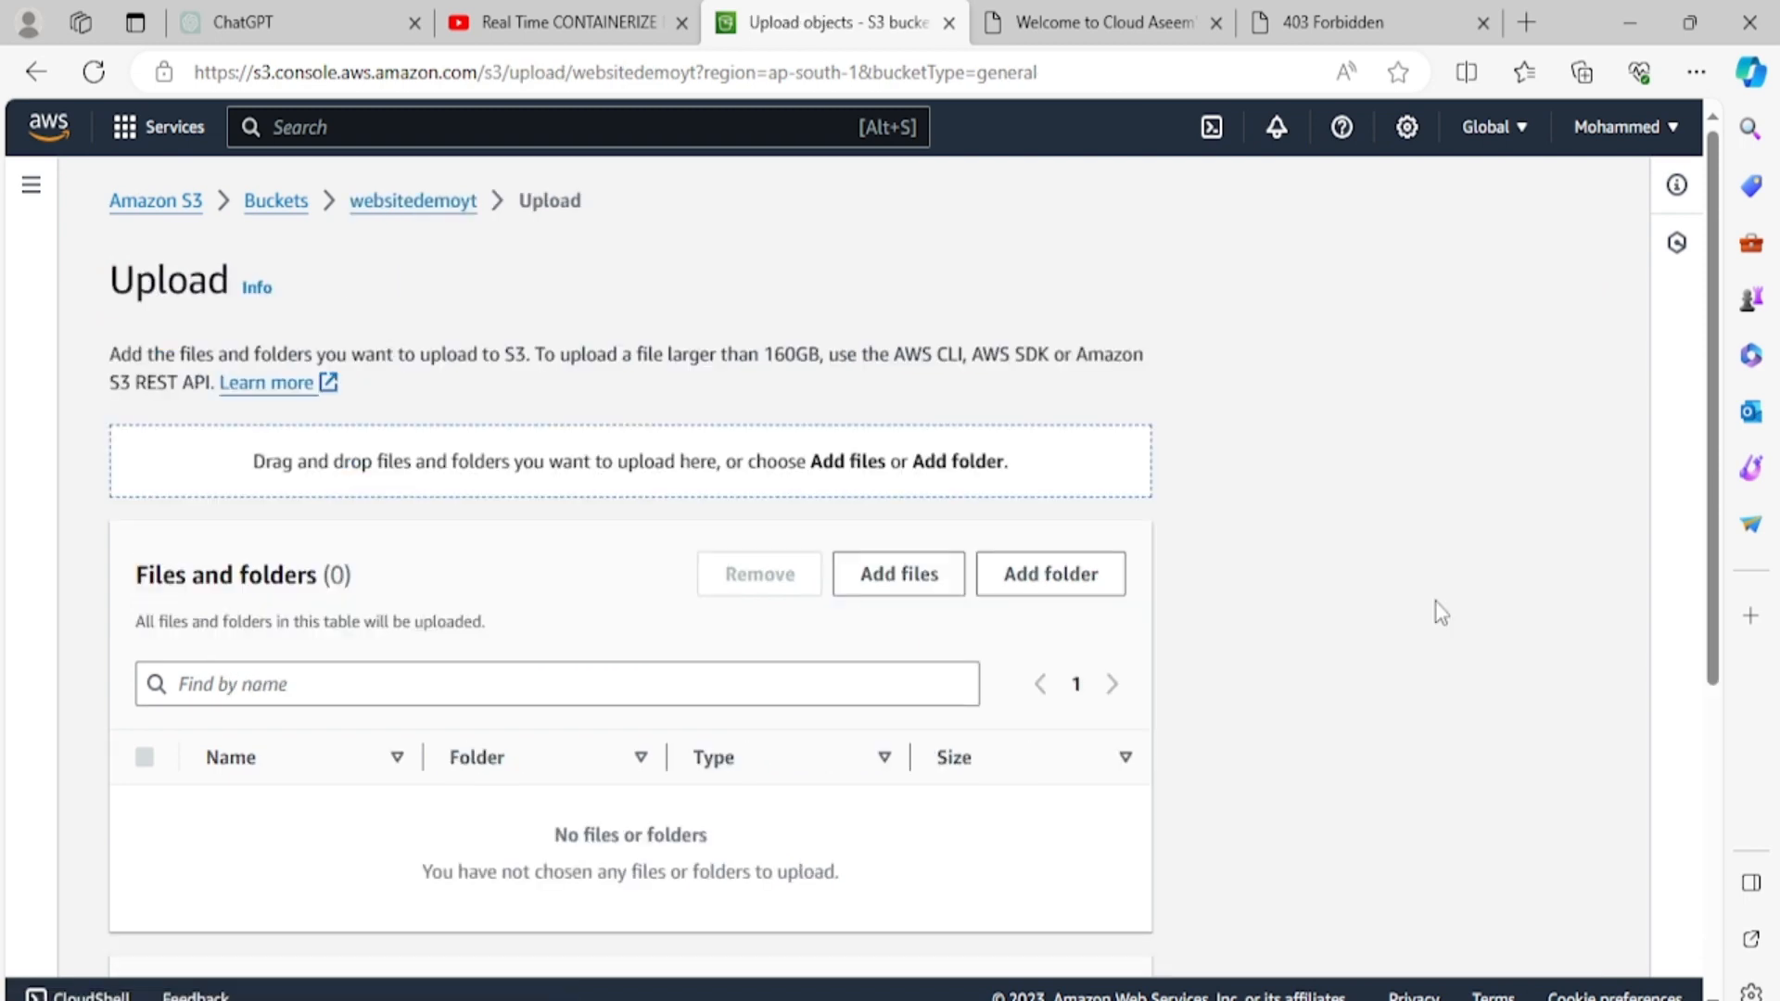
pyautogui.click(913, 581)
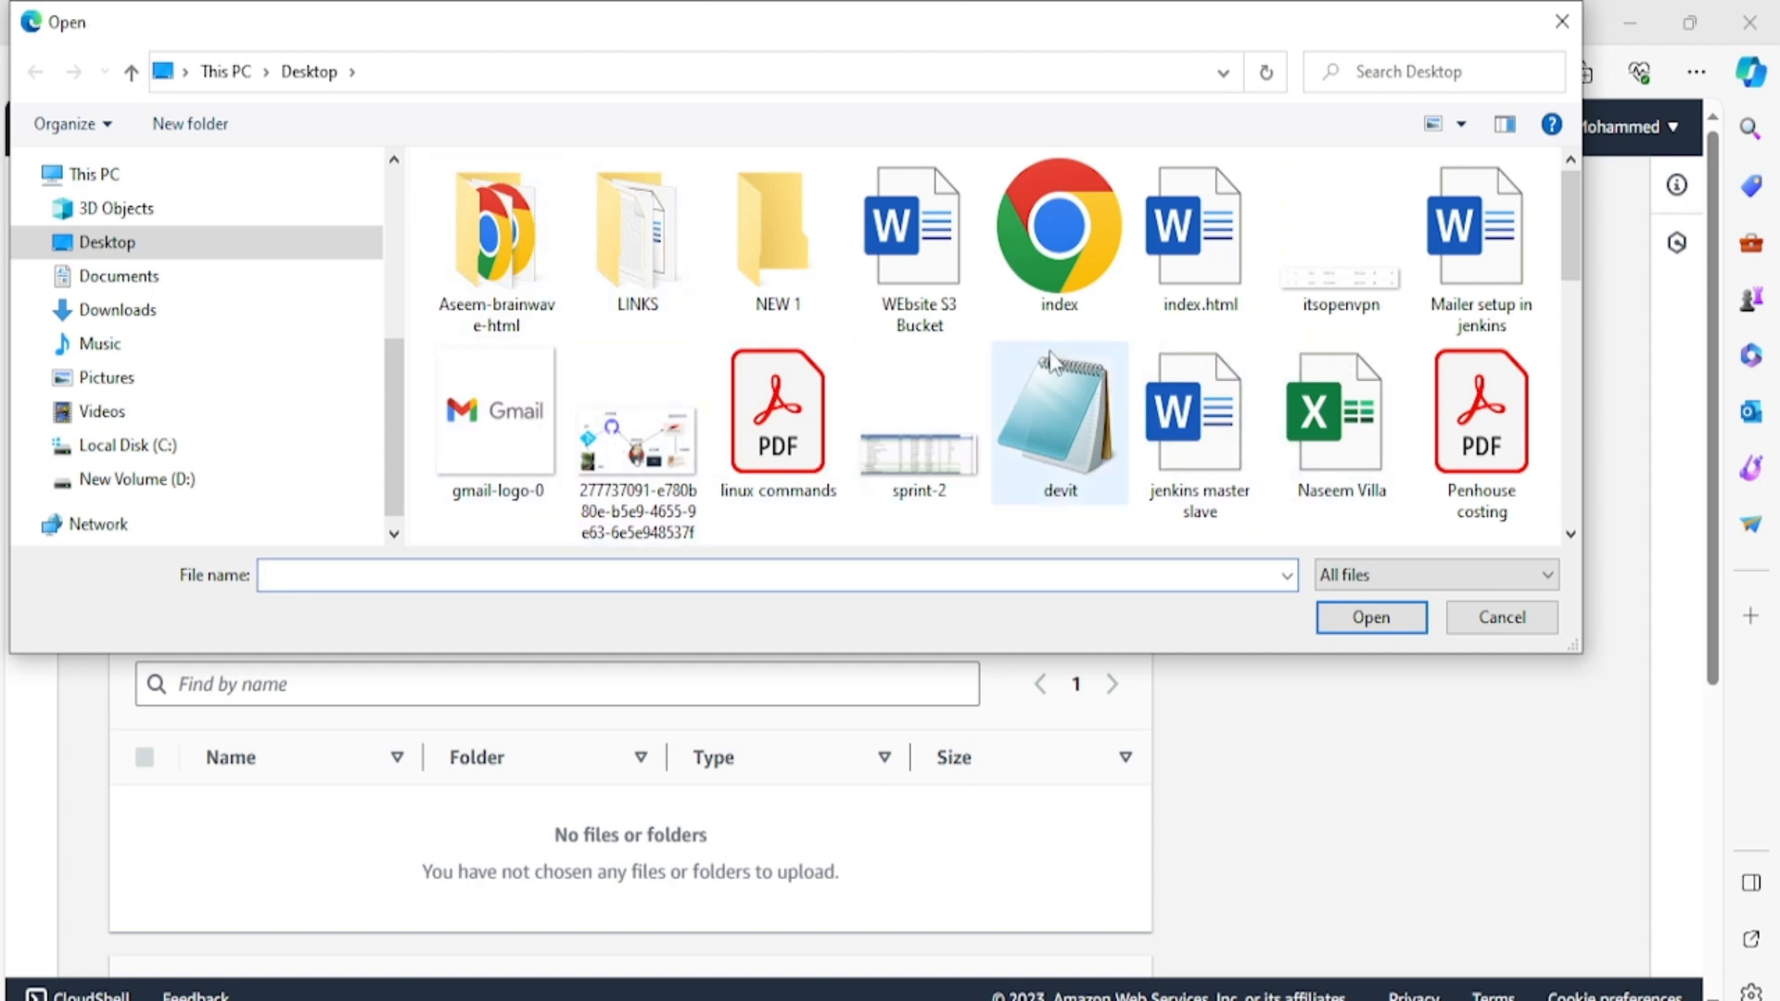
pyautogui.doubleClick(543, 292)
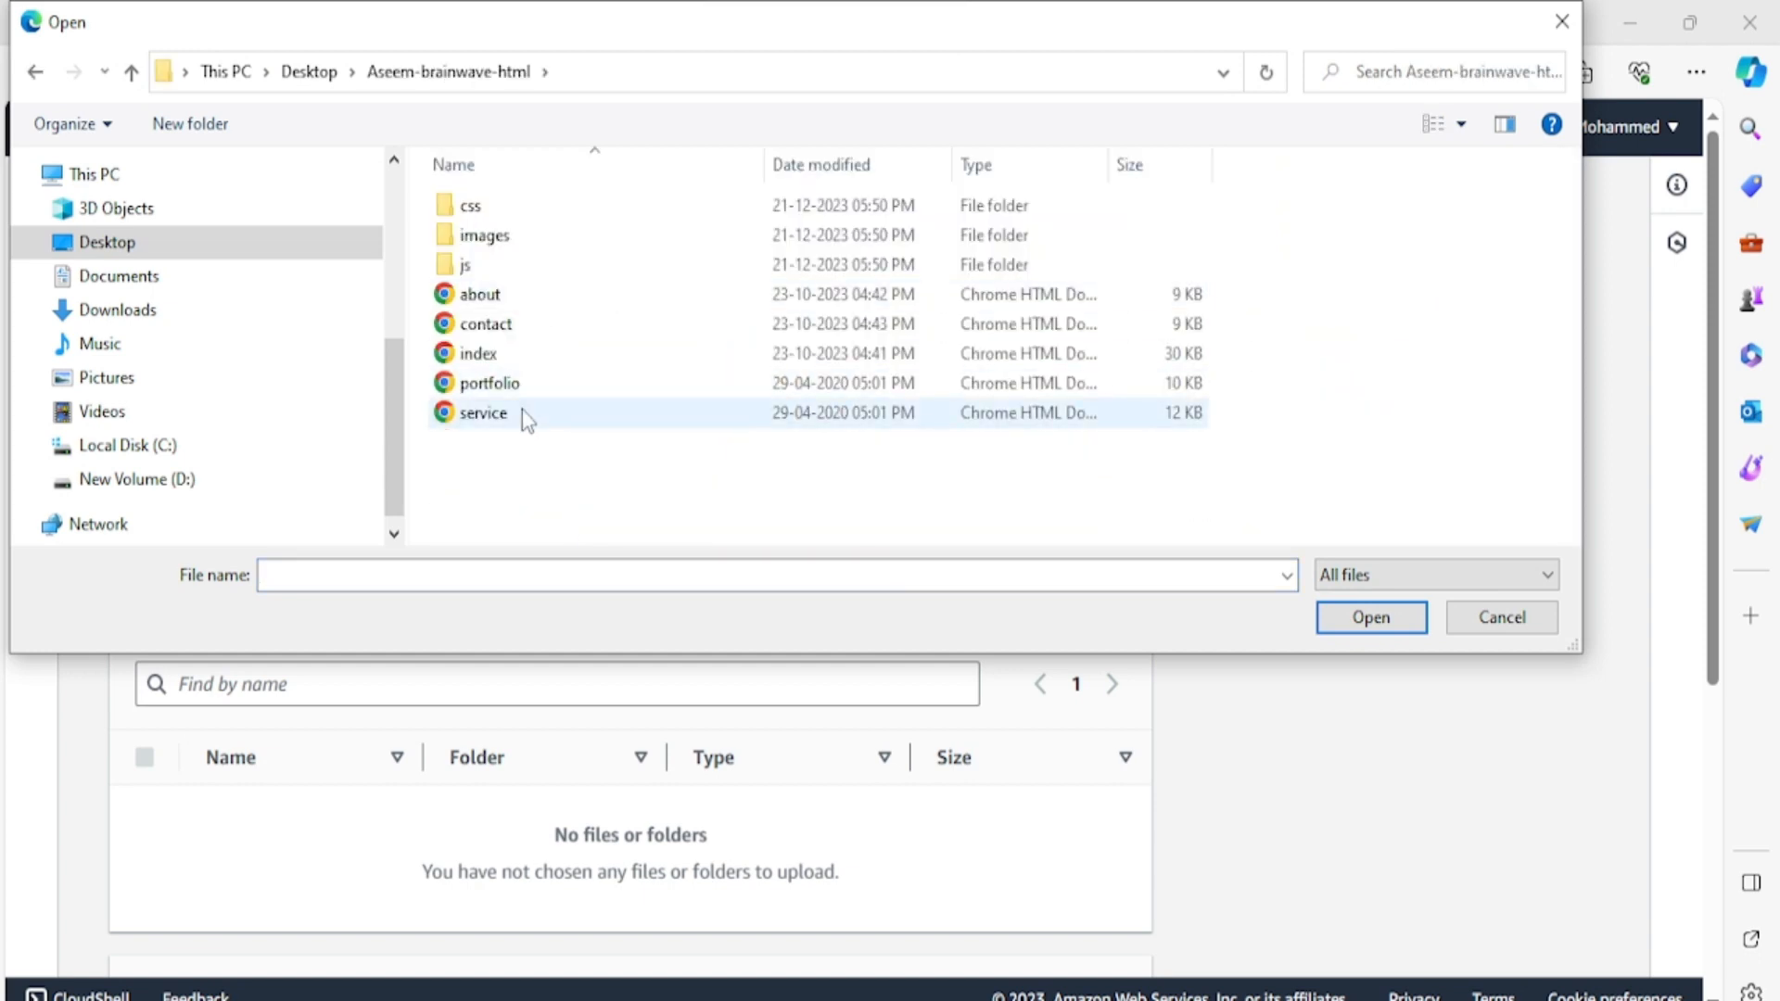
pyautogui.moveTo(498, 459); pyautogui.dragTo(429, 294)
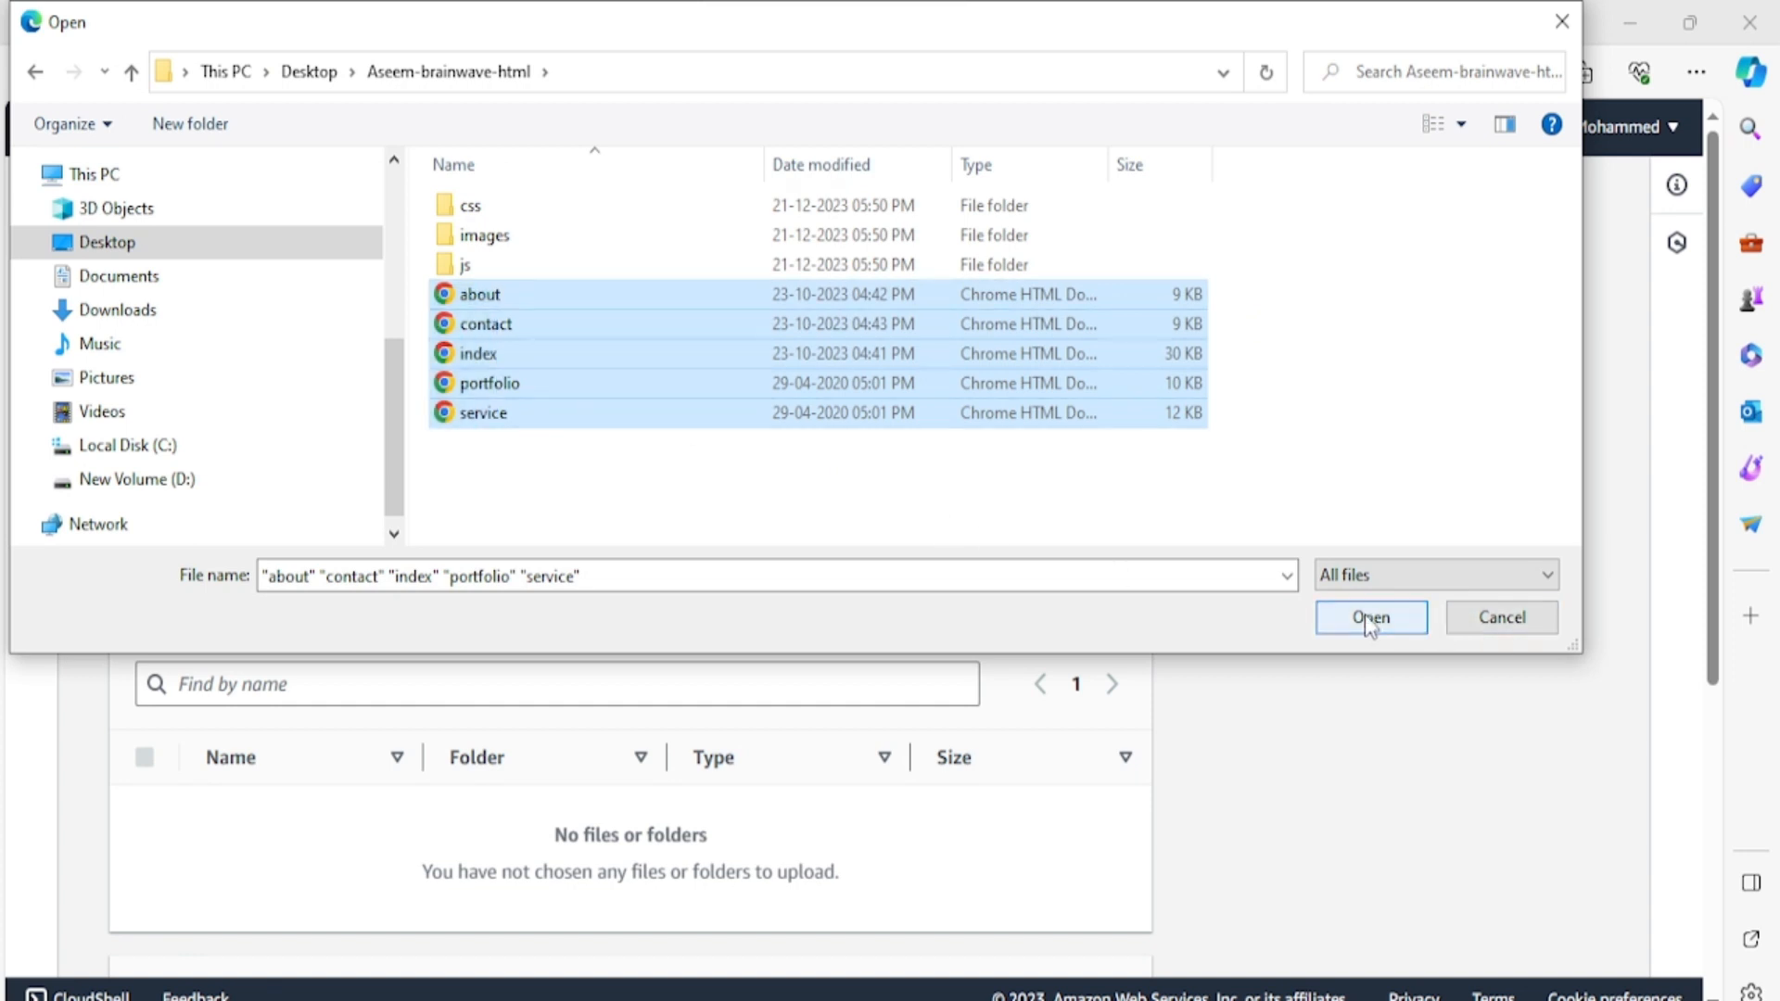
pyautogui.click(642, 466)
pyautogui.moveTo(513, 449); pyautogui.dragTo(431, 188)
pyautogui.click(1368, 622)
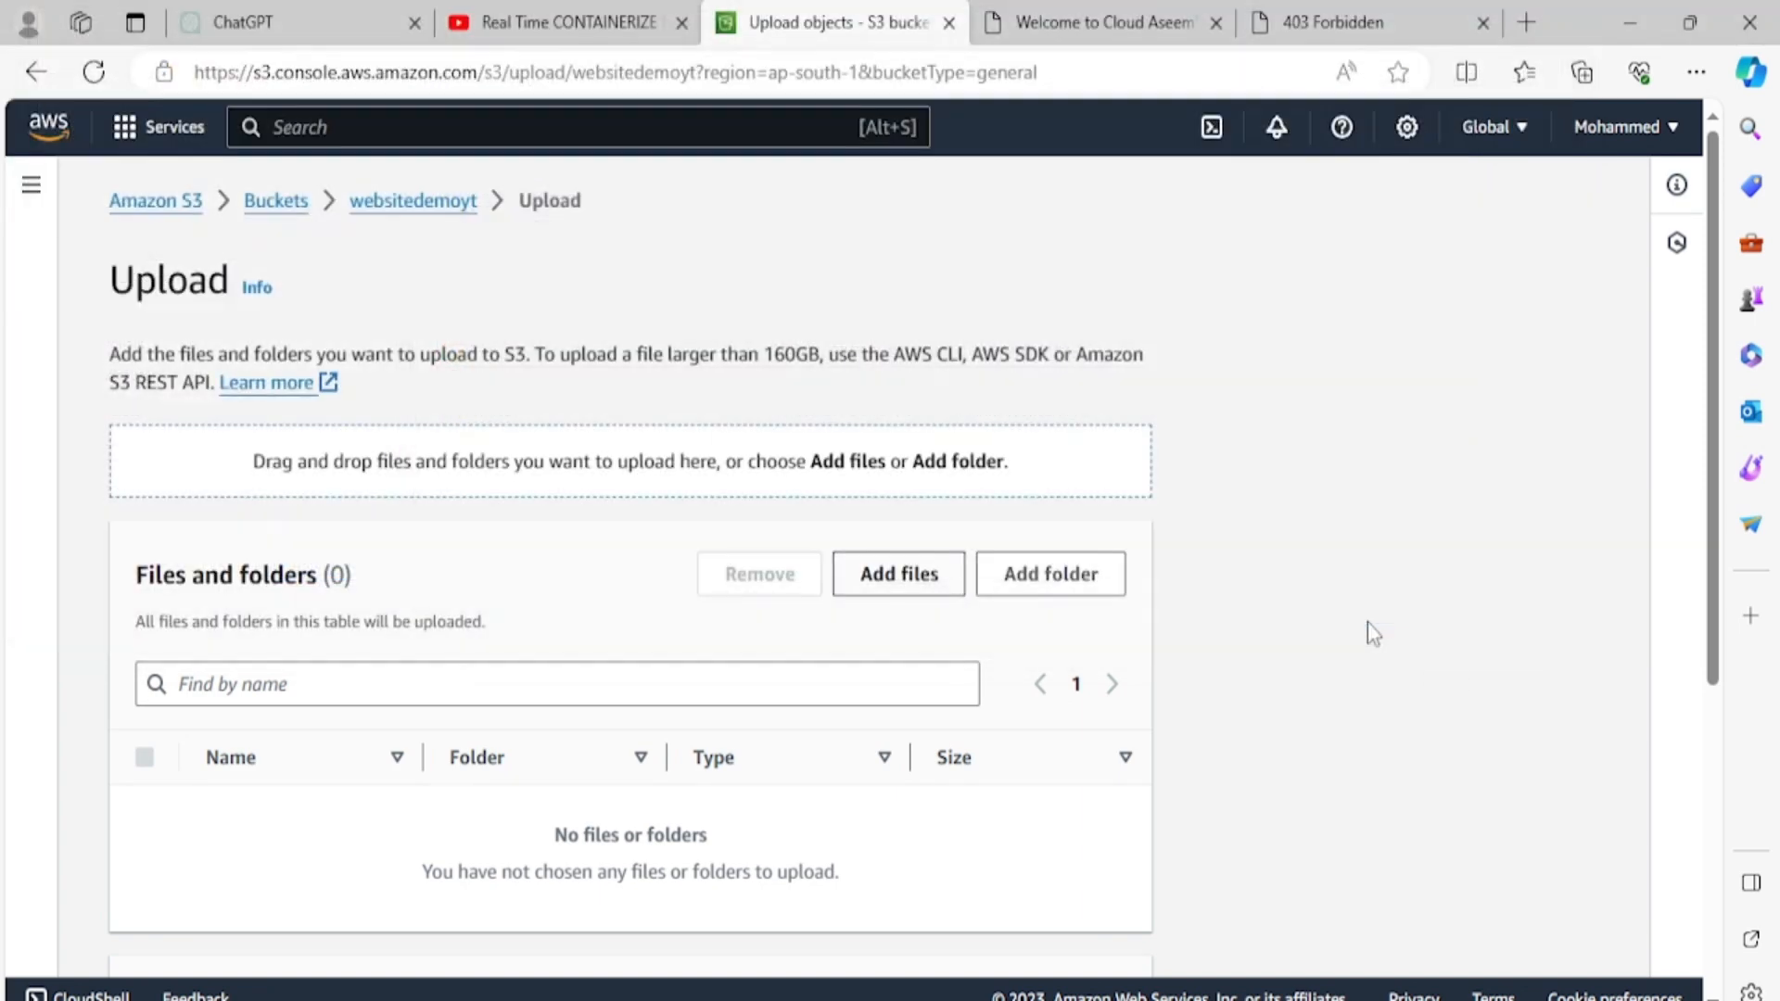
# Step: Check the queued HTML files and add the css folder to the upload list, approving the browser's upload confirmation
pyautogui.scroll(-3, 1021, 708)
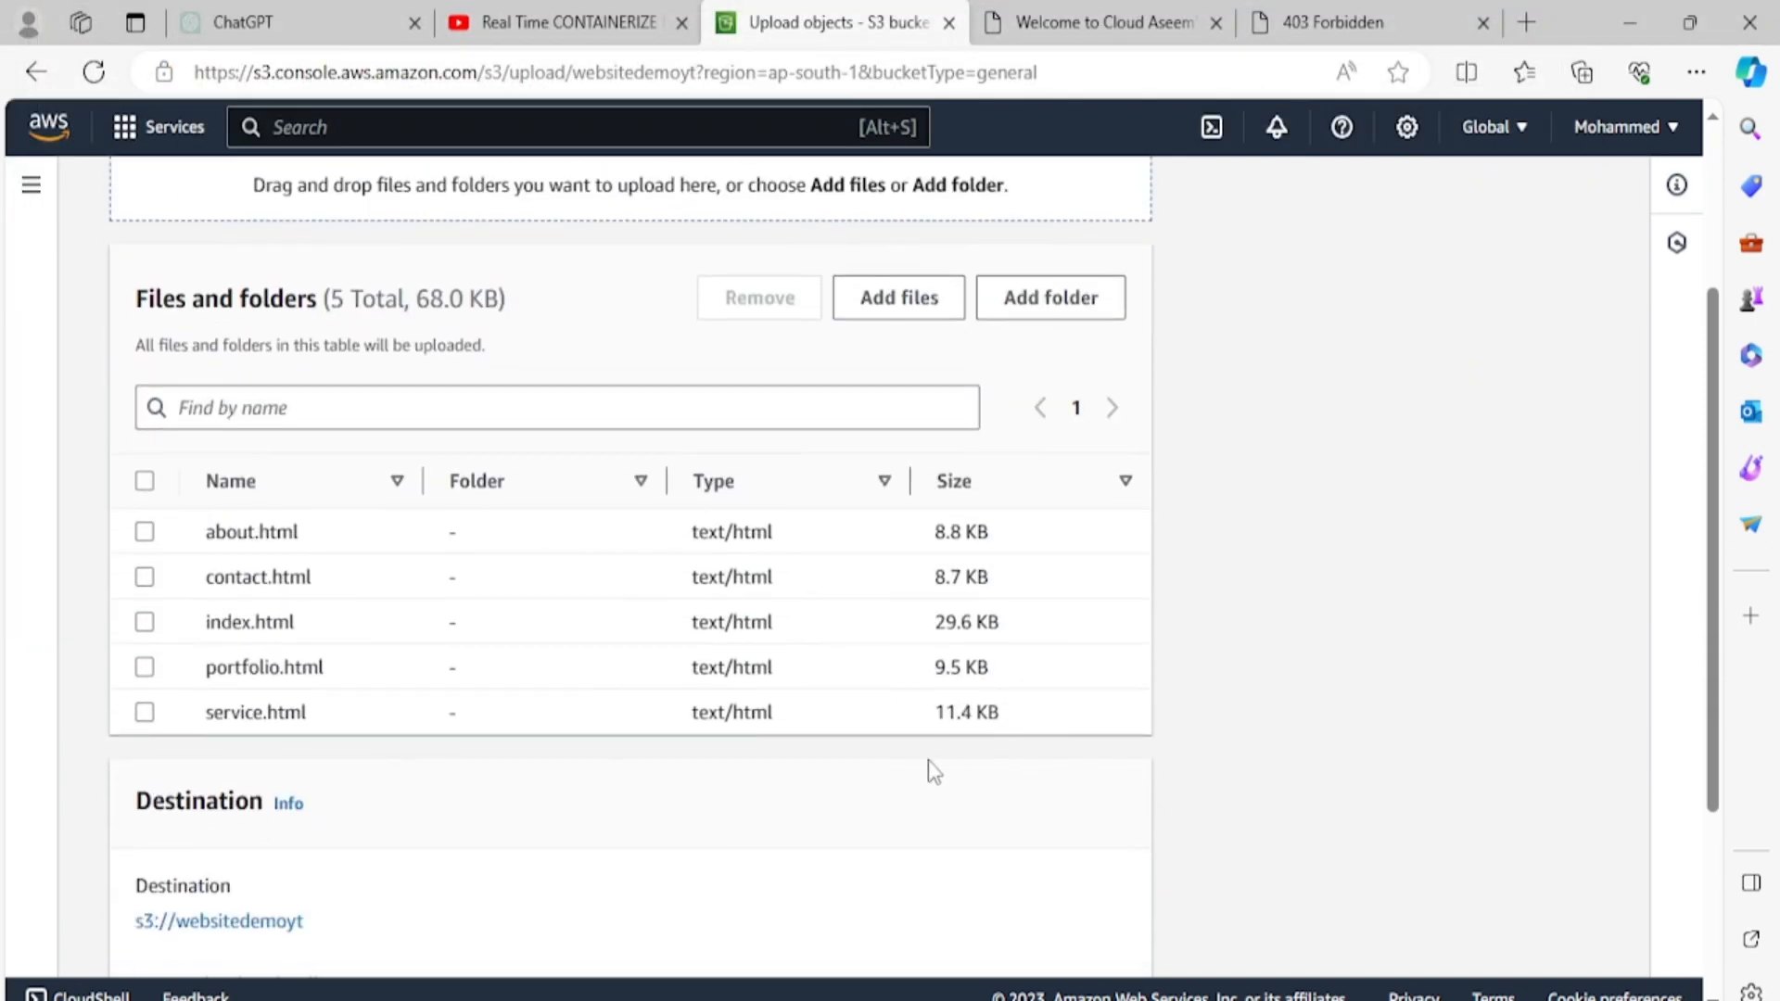
pyautogui.scroll(3, 927, 759)
pyautogui.scroll(-2, 762, 690)
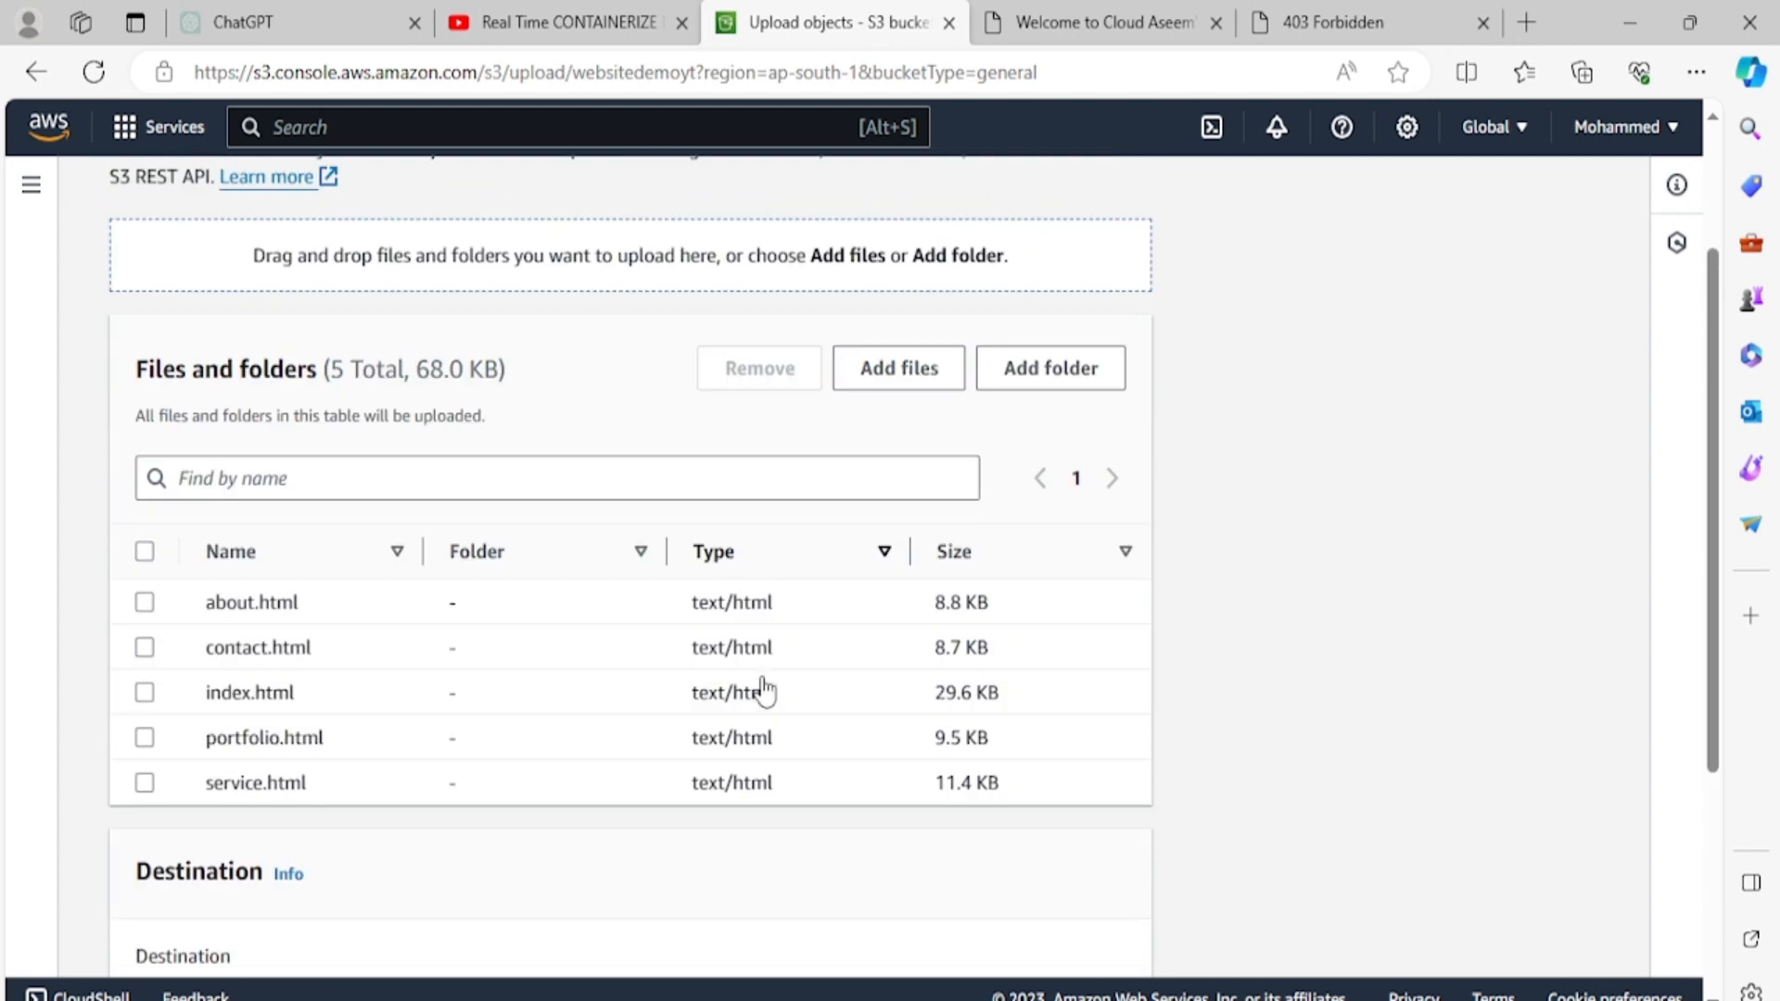
pyautogui.scroll(-1, 762, 691)
pyautogui.scroll(2, 414, 683)
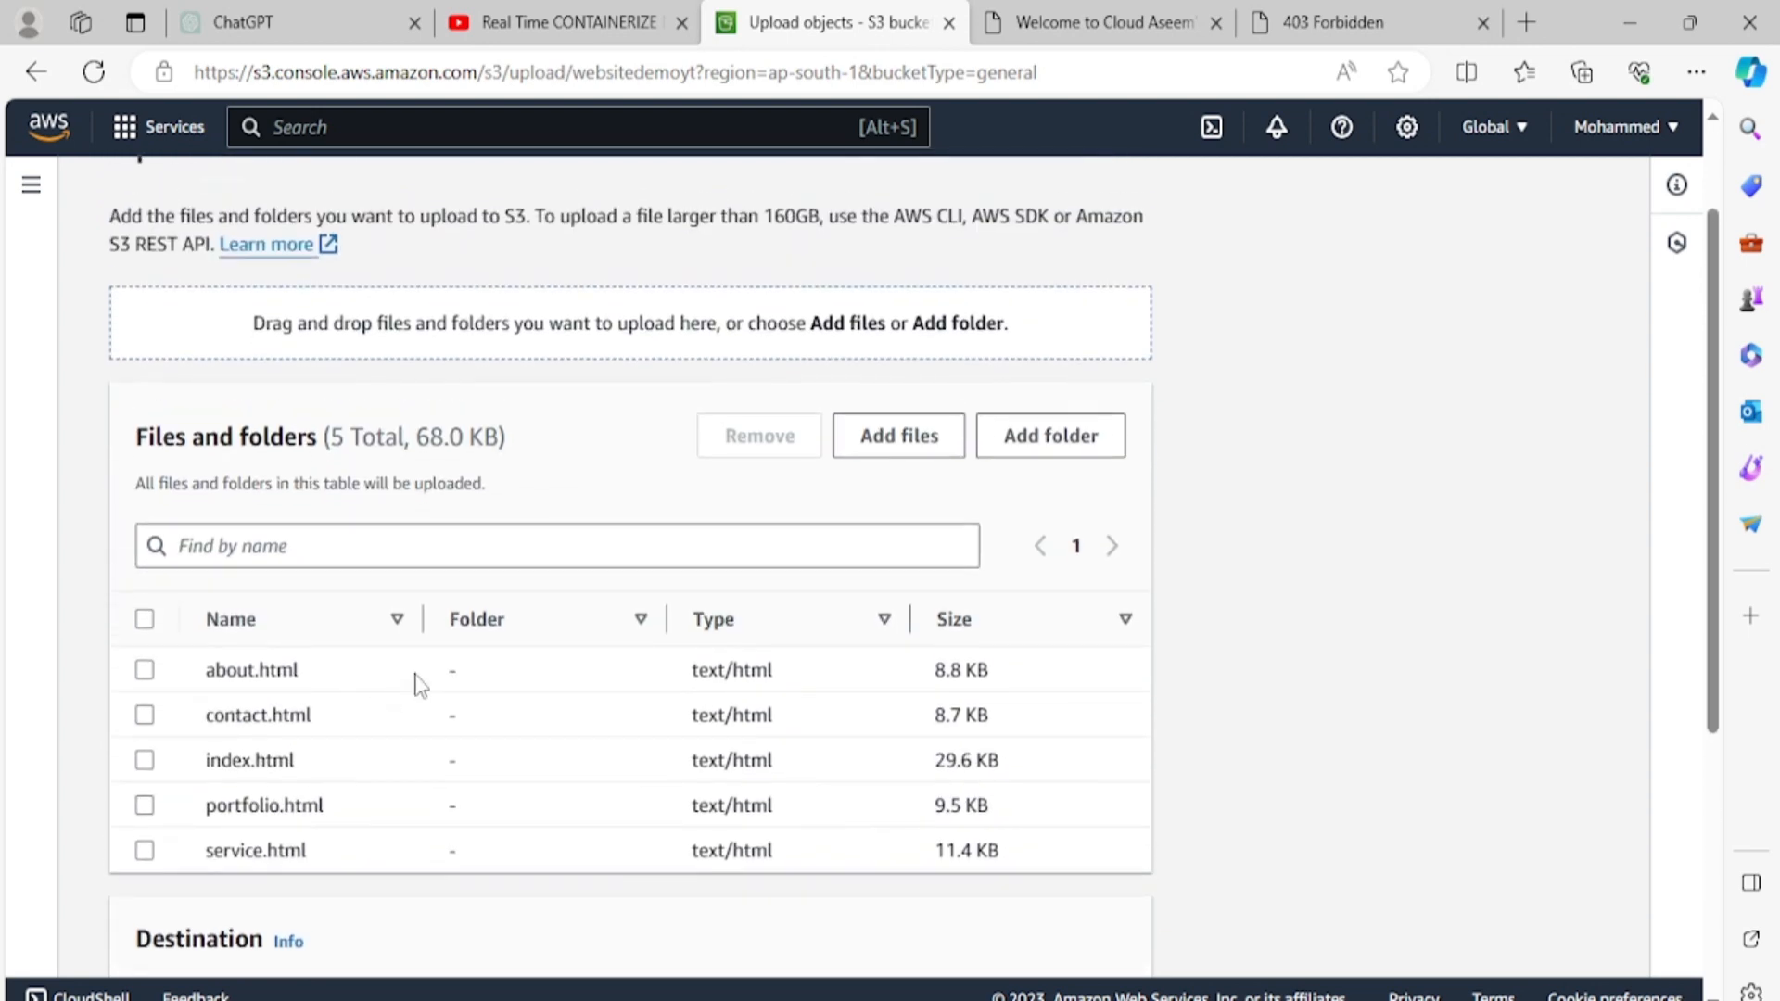
pyautogui.click(1021, 455)
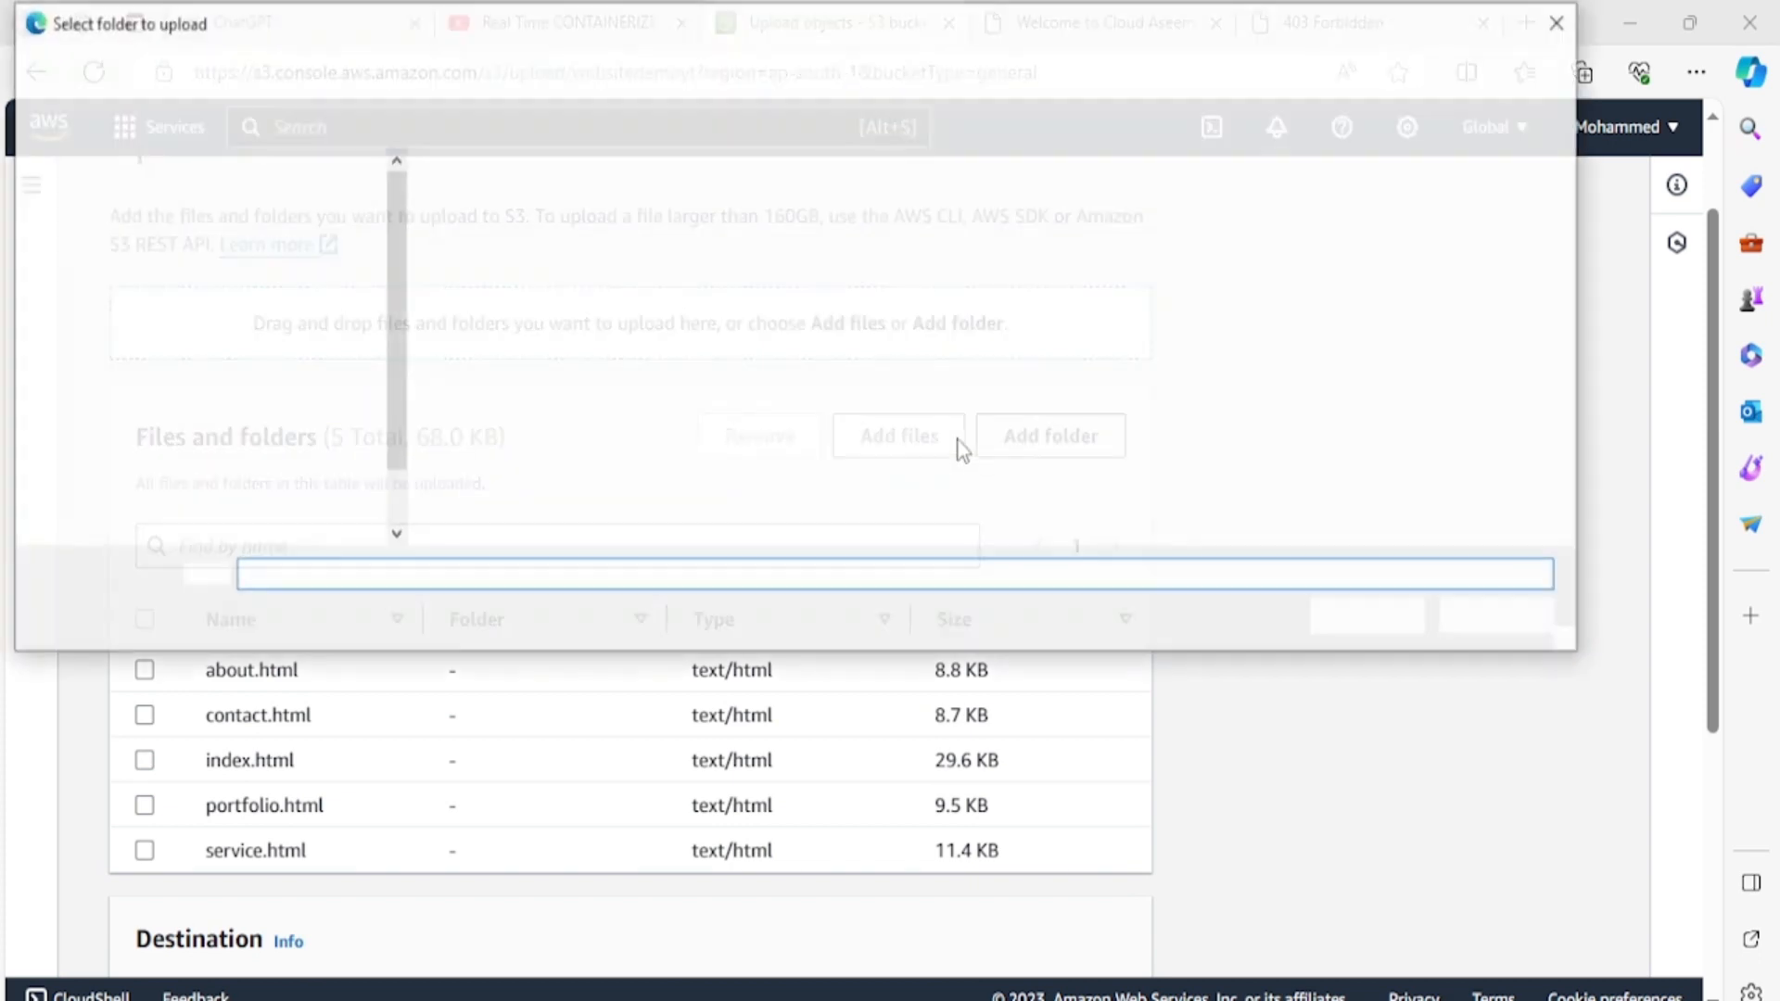
pyautogui.click(564, 216)
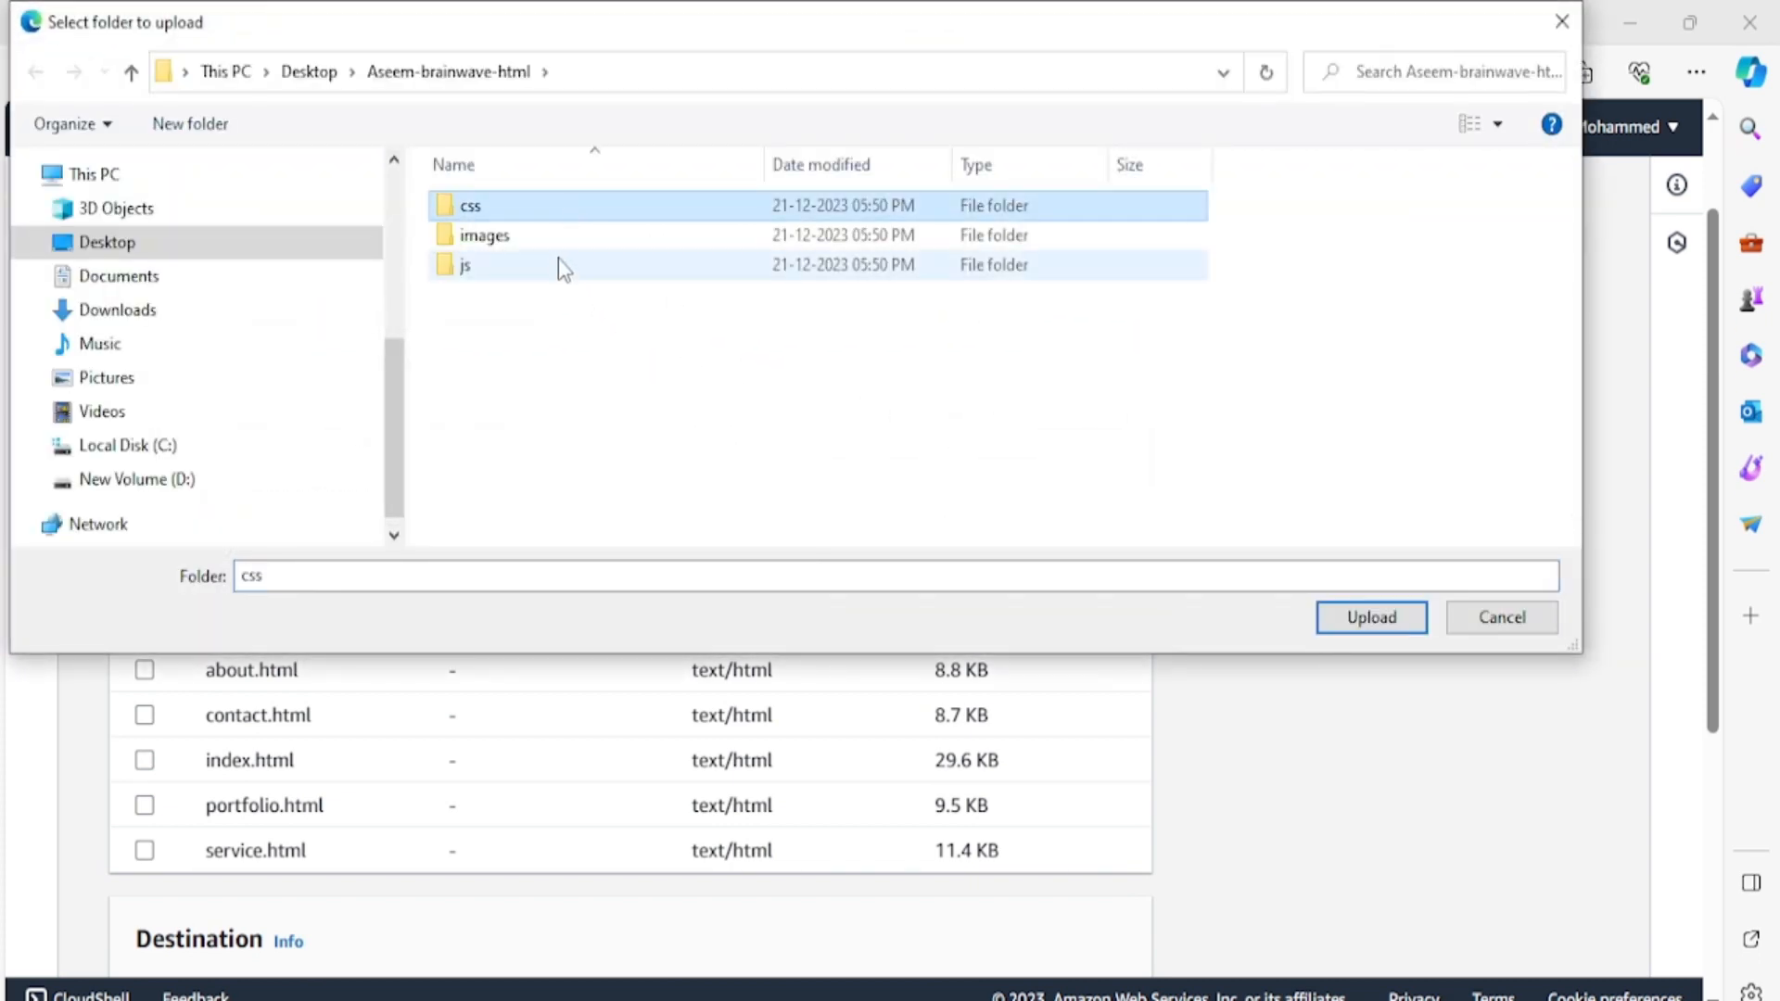
pyautogui.click(553, 241)
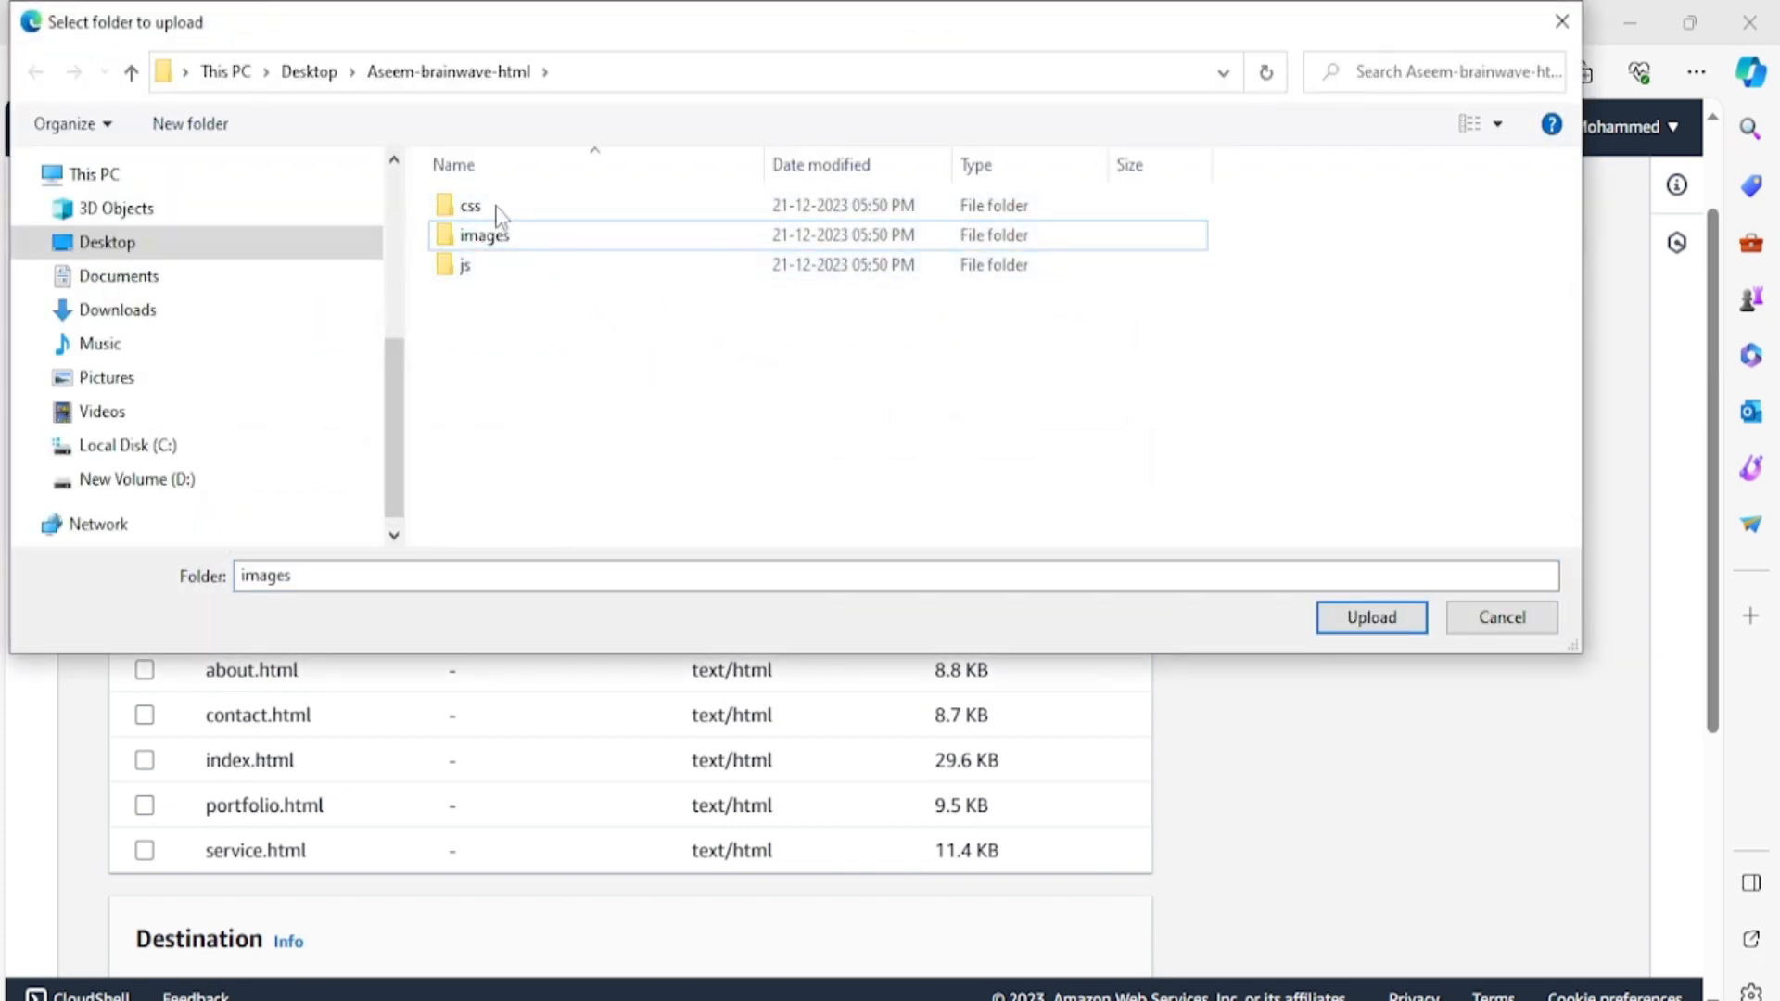
pyautogui.click(482, 267)
pyautogui.moveTo(482, 269)
pyautogui.mouseDown()
pyautogui.moveTo(468, 211)
pyautogui.moveTo(496, 278)
pyautogui.mouseUp()
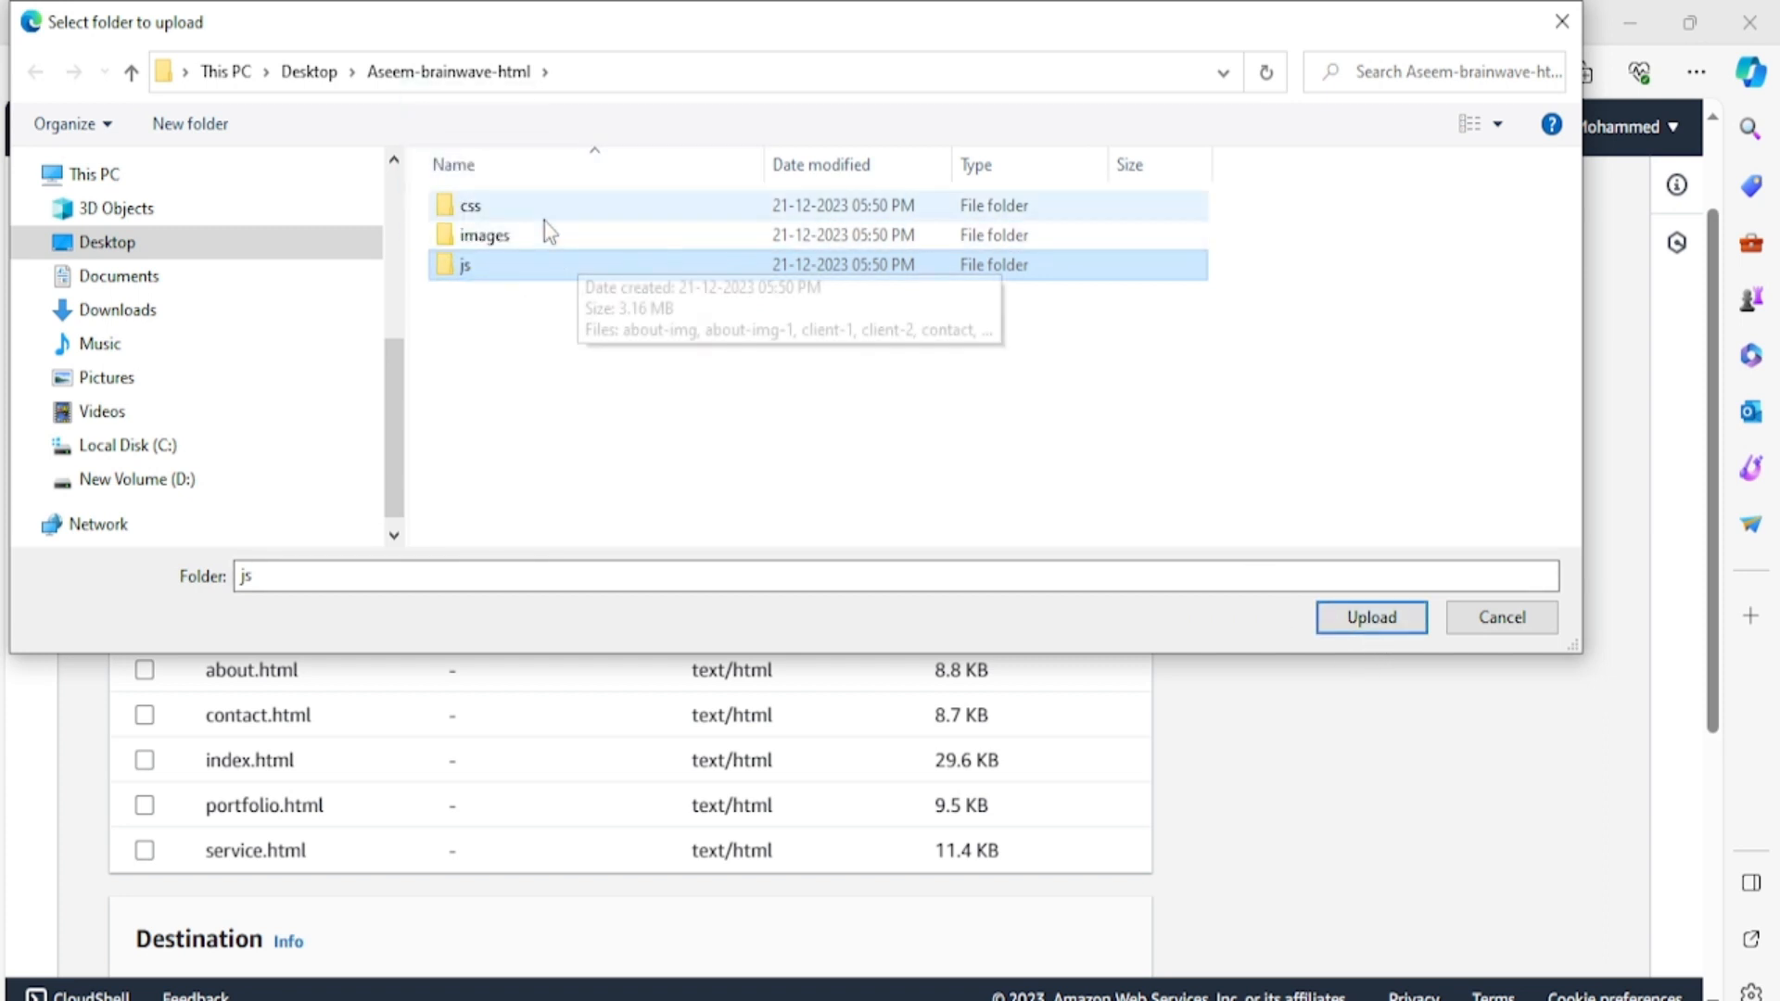
pyautogui.click(519, 206)
pyautogui.click(1372, 616)
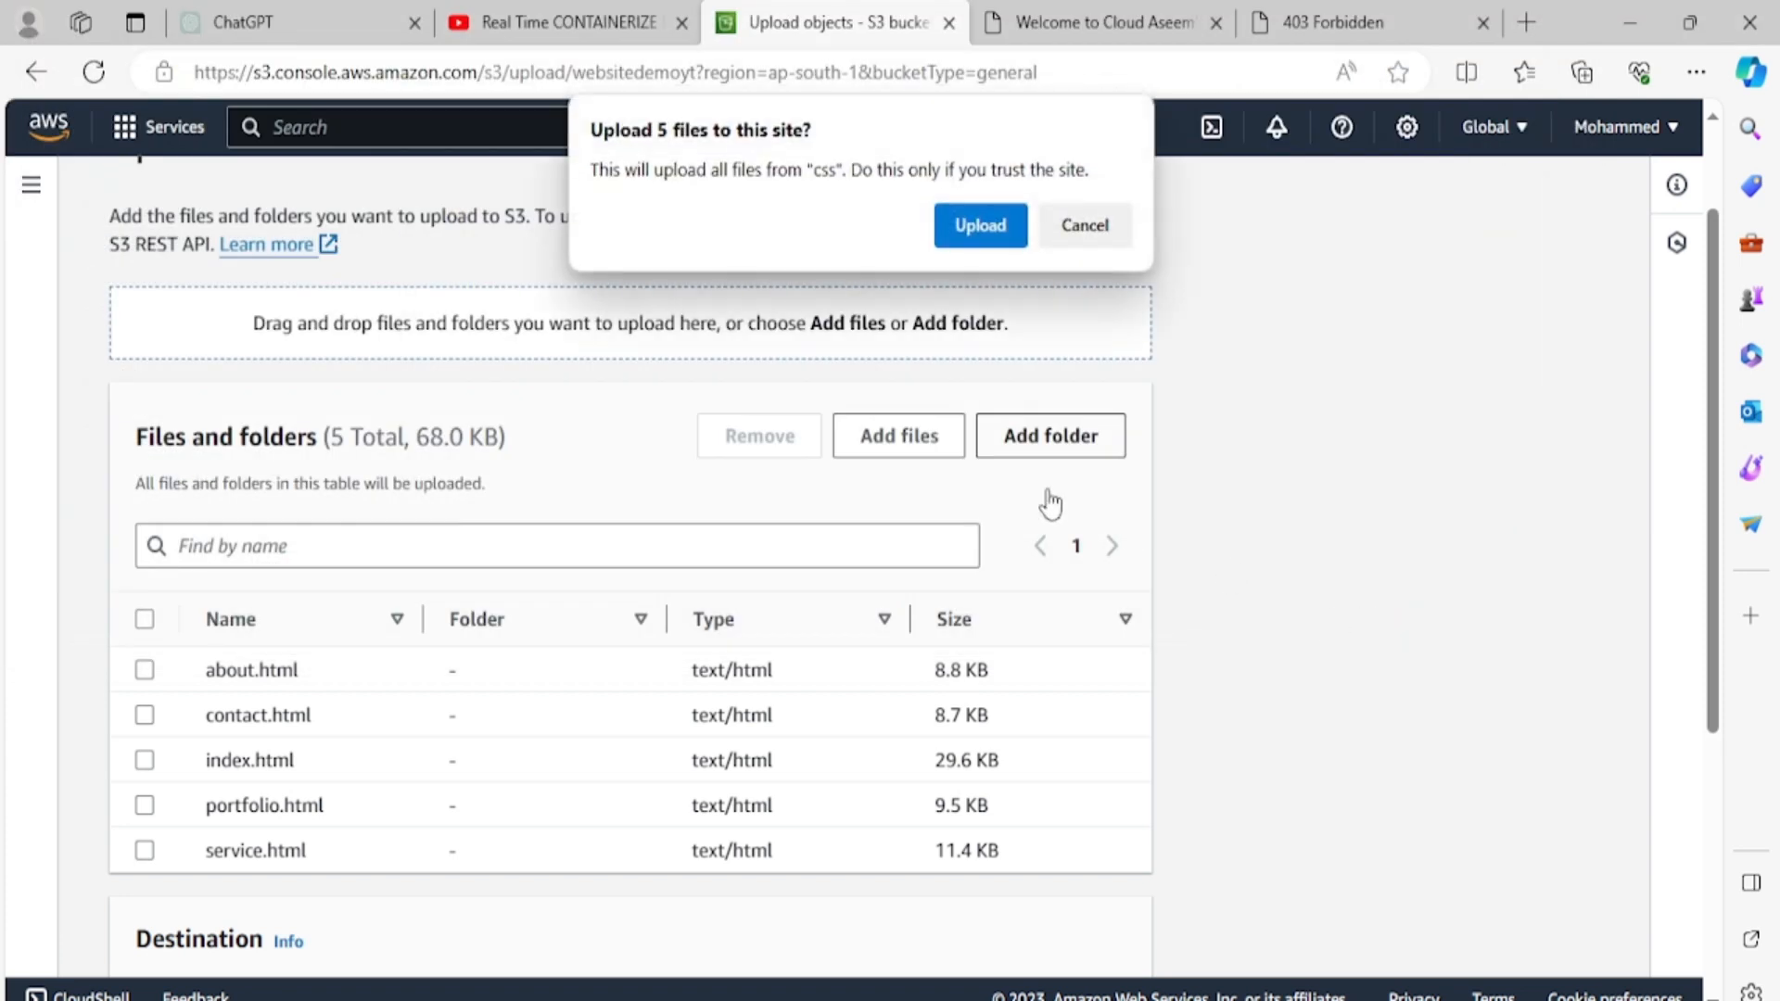
pyautogui.click(976, 222)
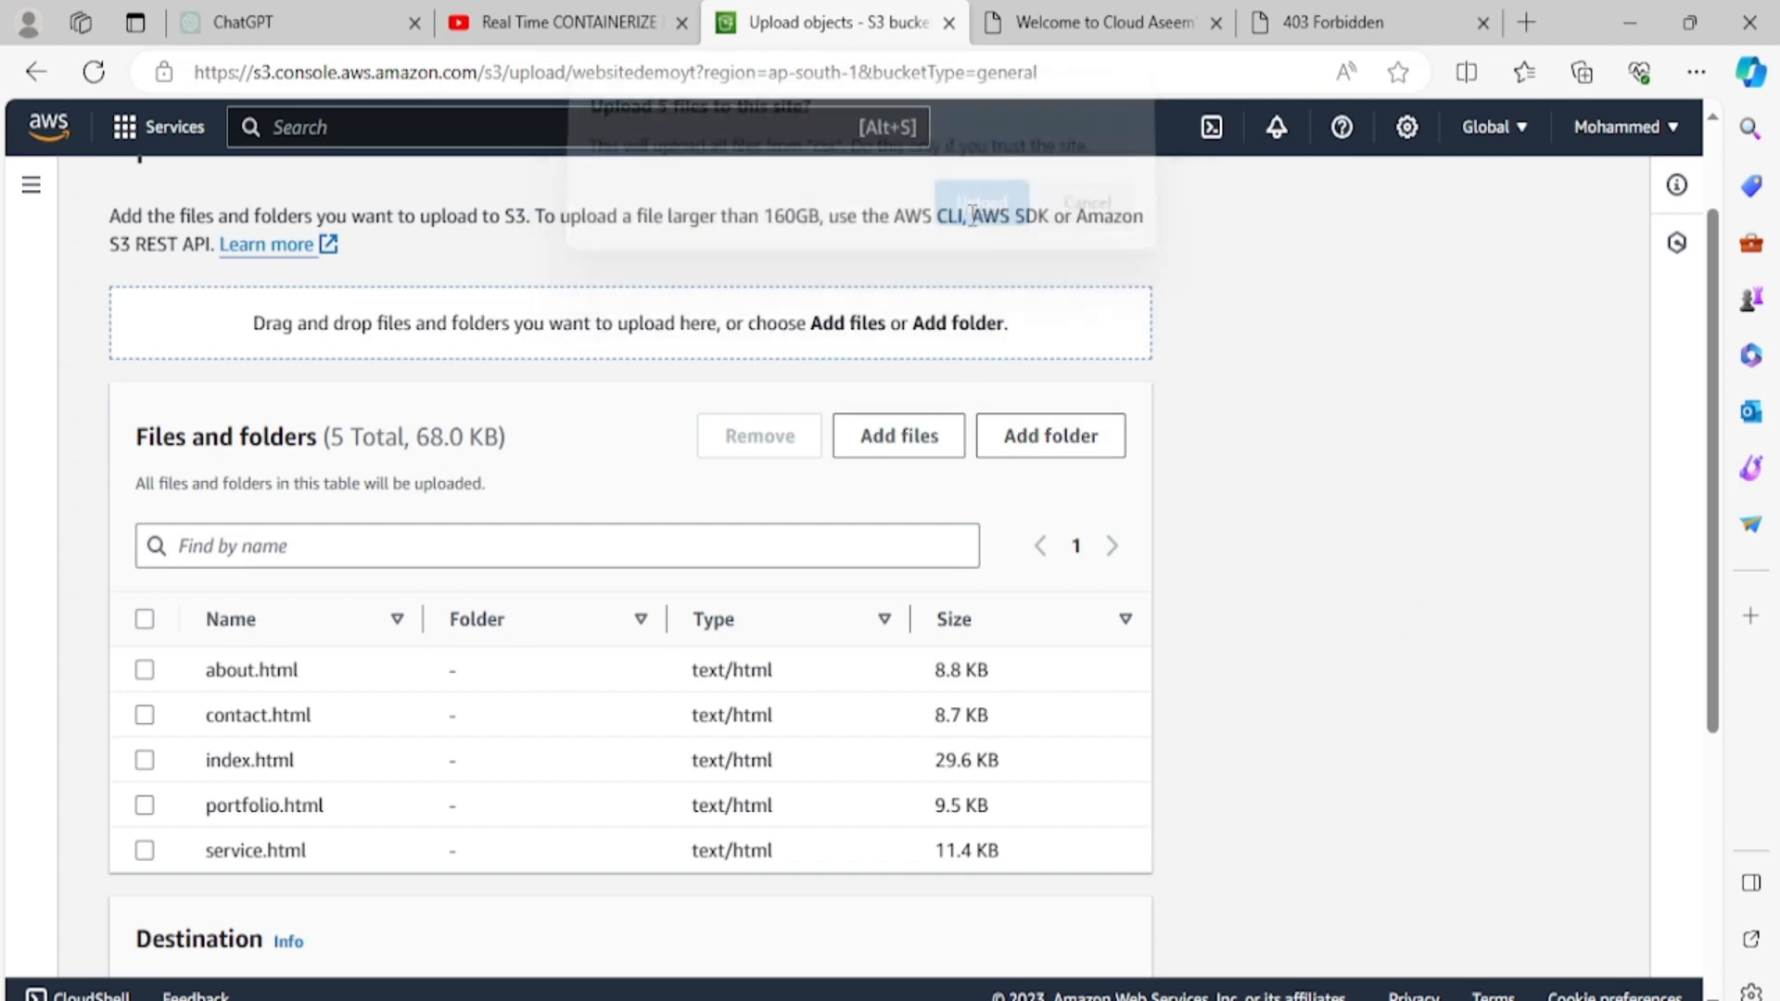
# Step: Add the images folder from the brainwave-html website folder to the upload list and approve the upload confirmation
pyautogui.click(1025, 436)
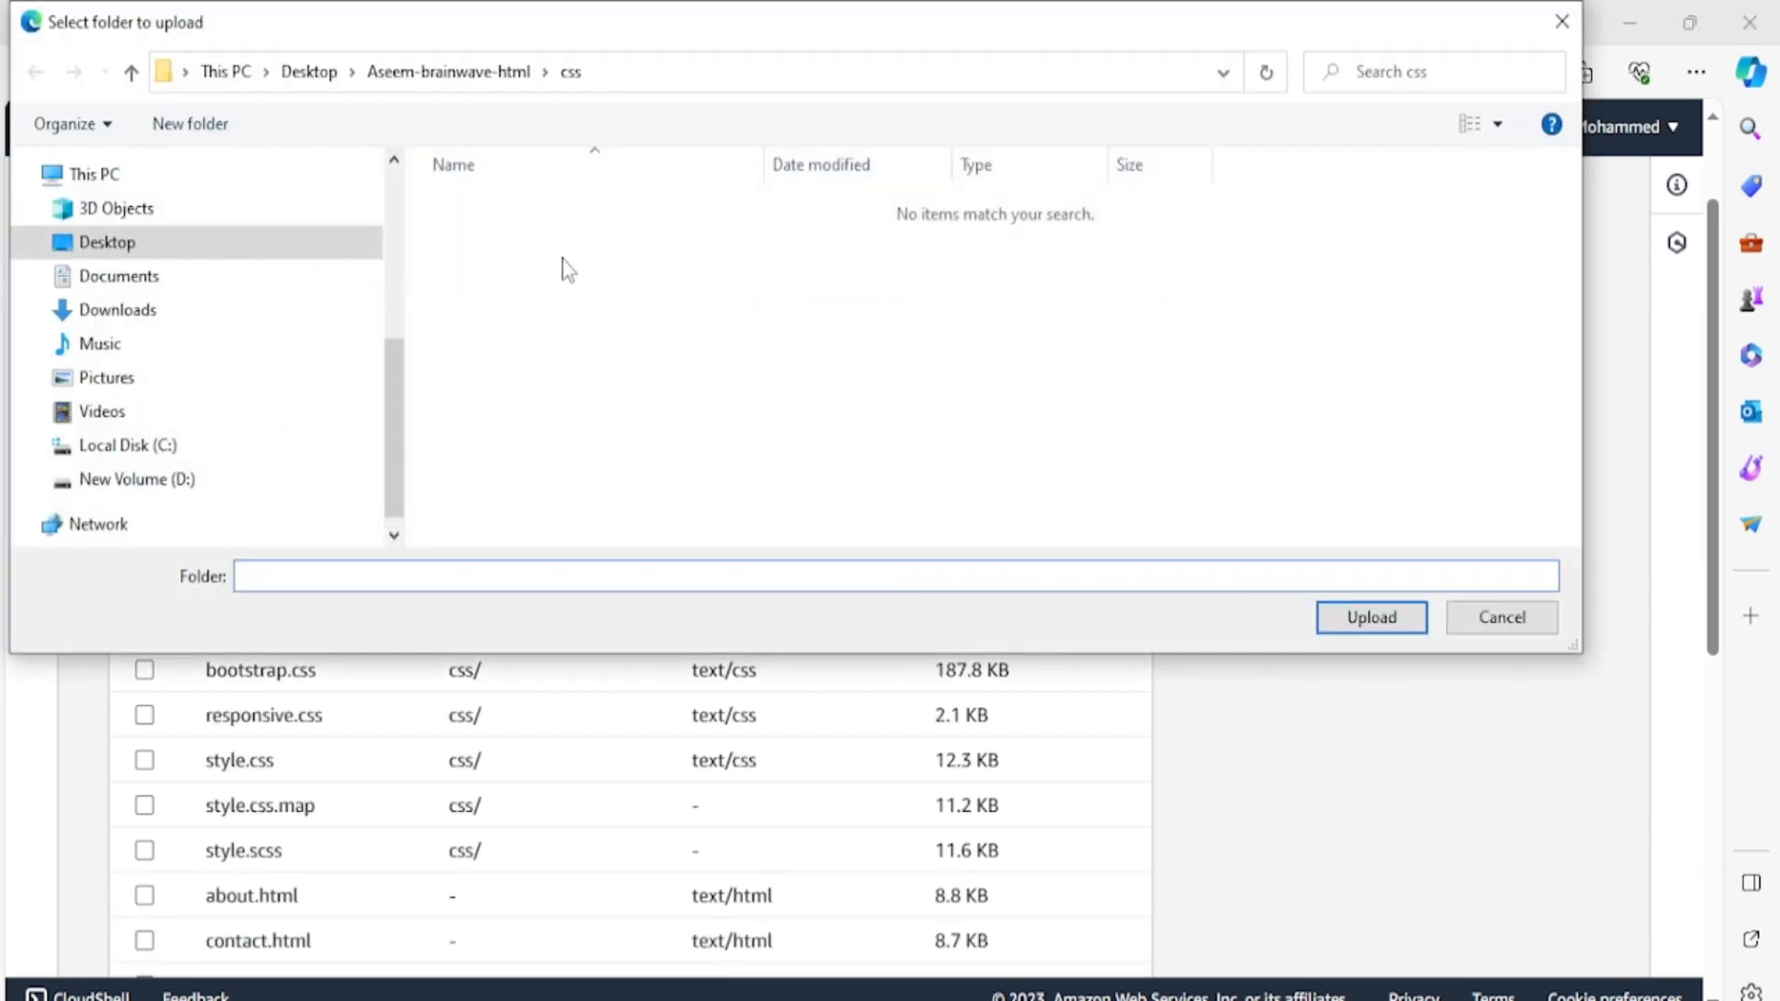
pyautogui.click(195, 246)
pyautogui.doubleClick(514, 263)
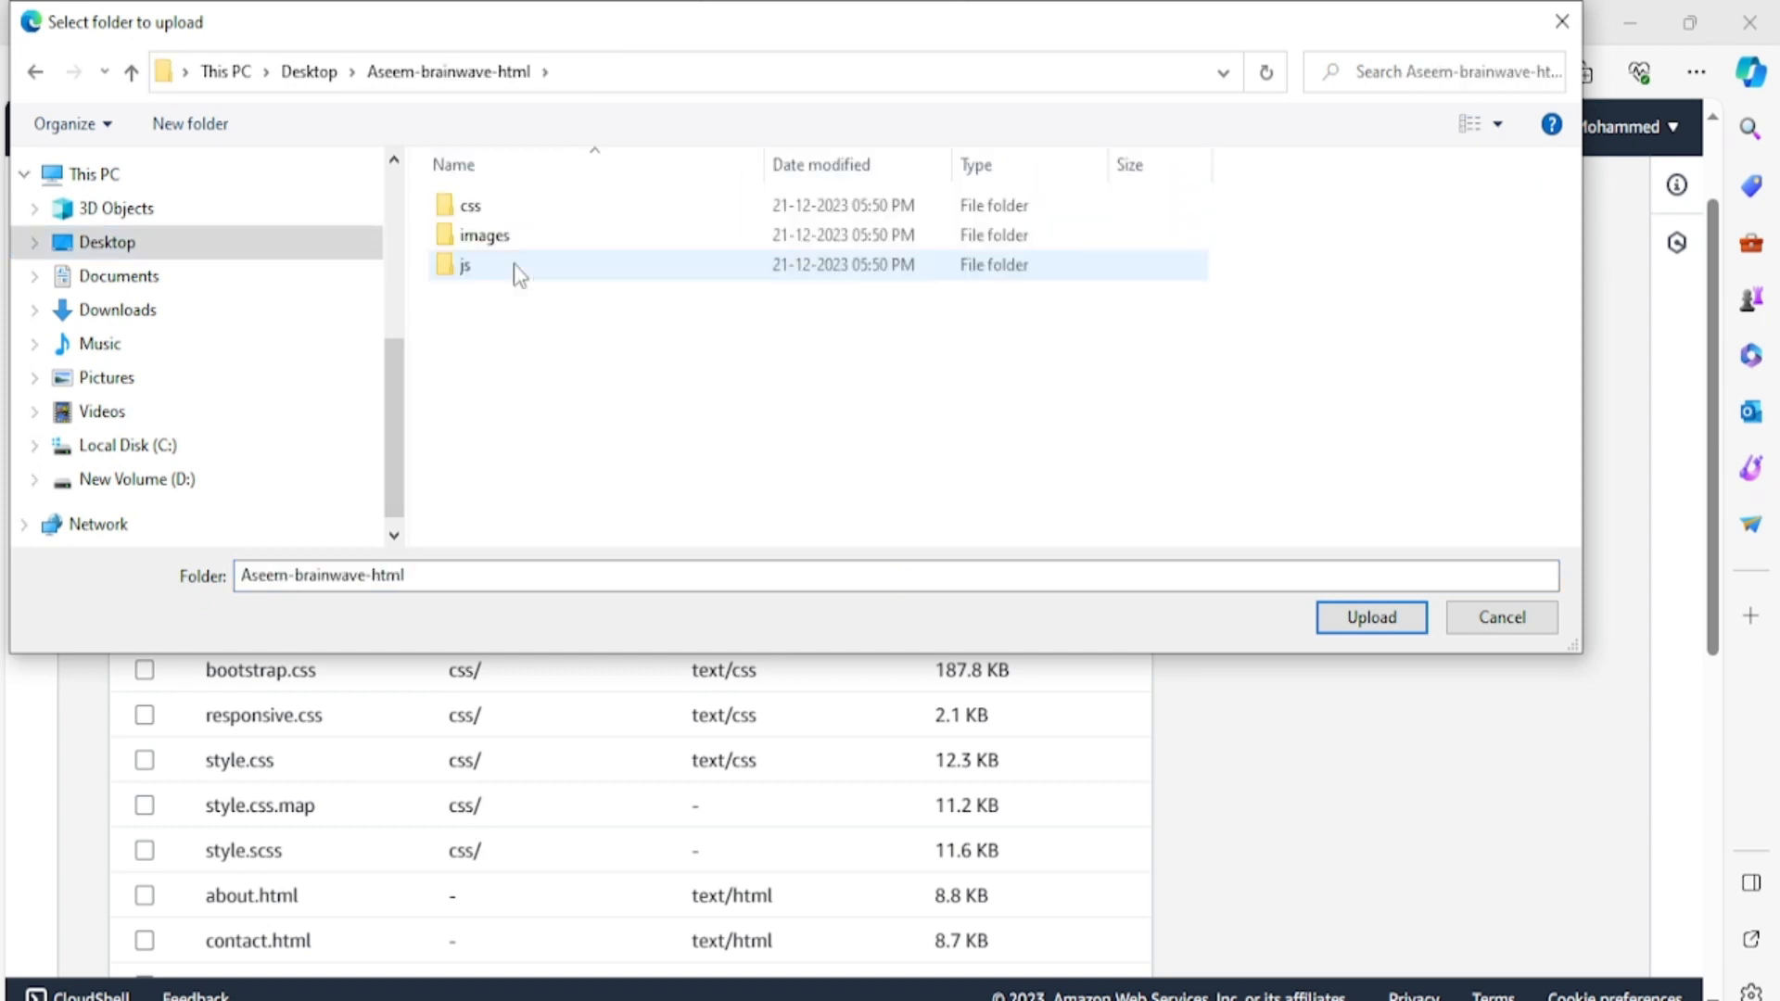
pyautogui.click(492, 238)
pyautogui.click(1366, 615)
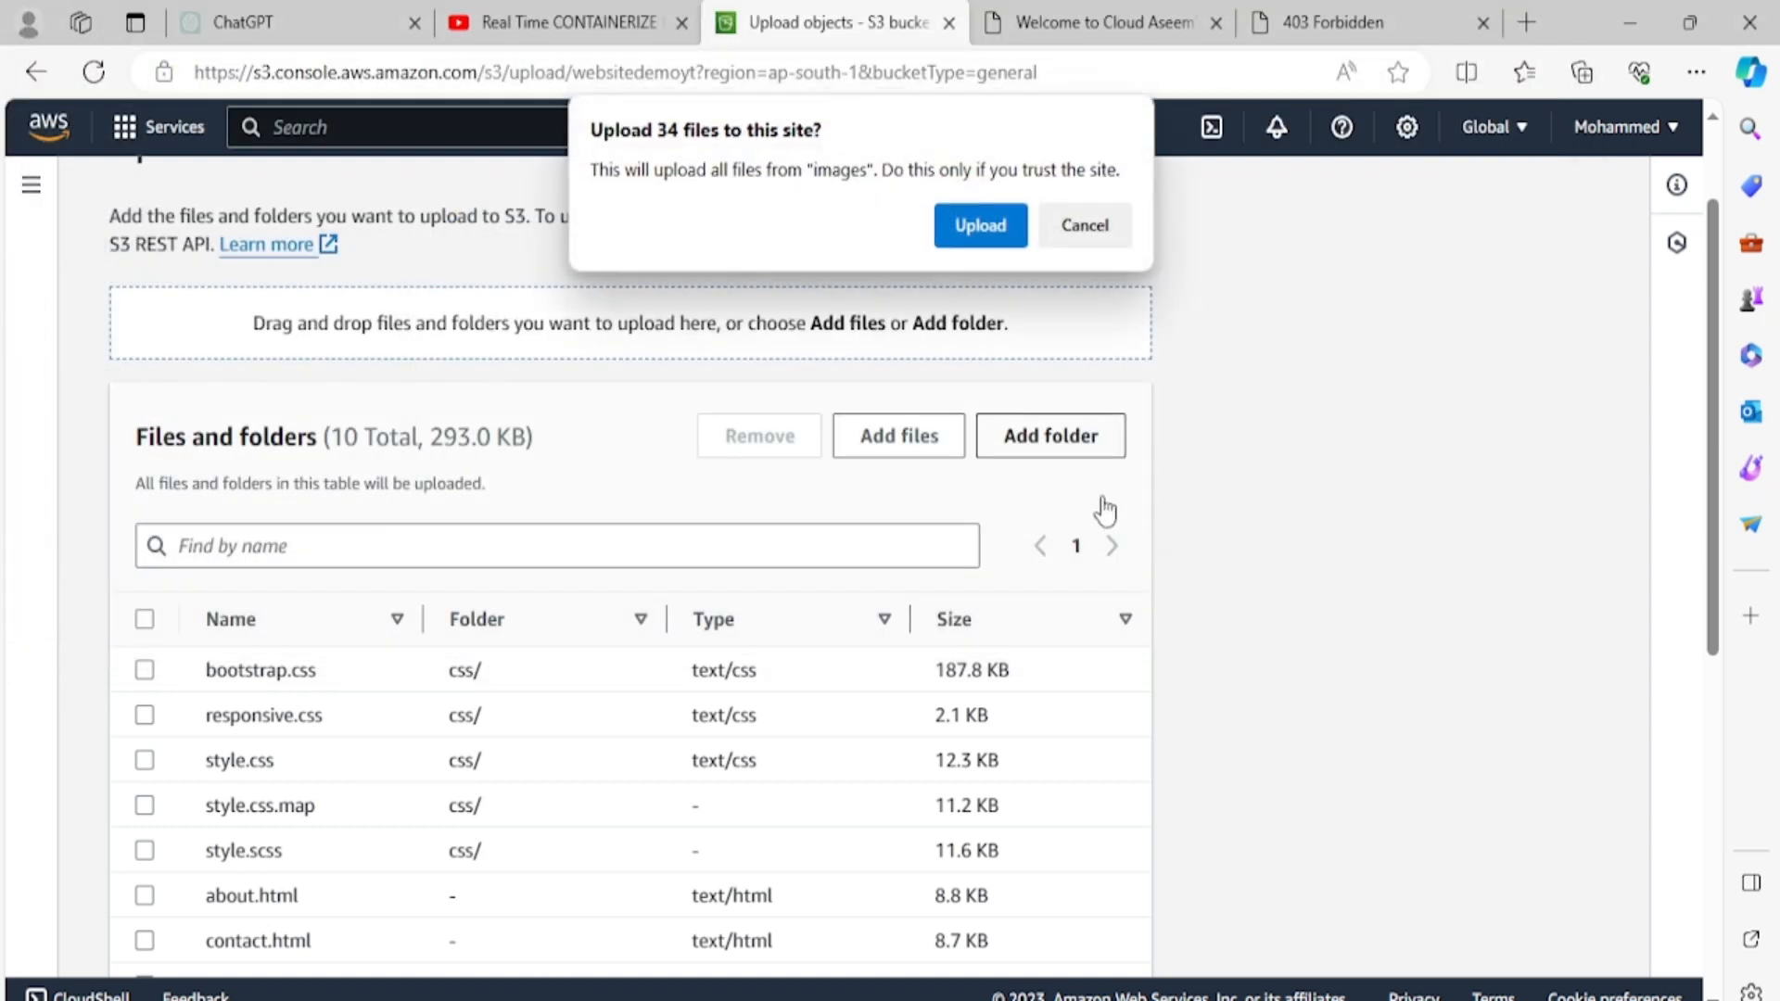
pyautogui.click(981, 226)
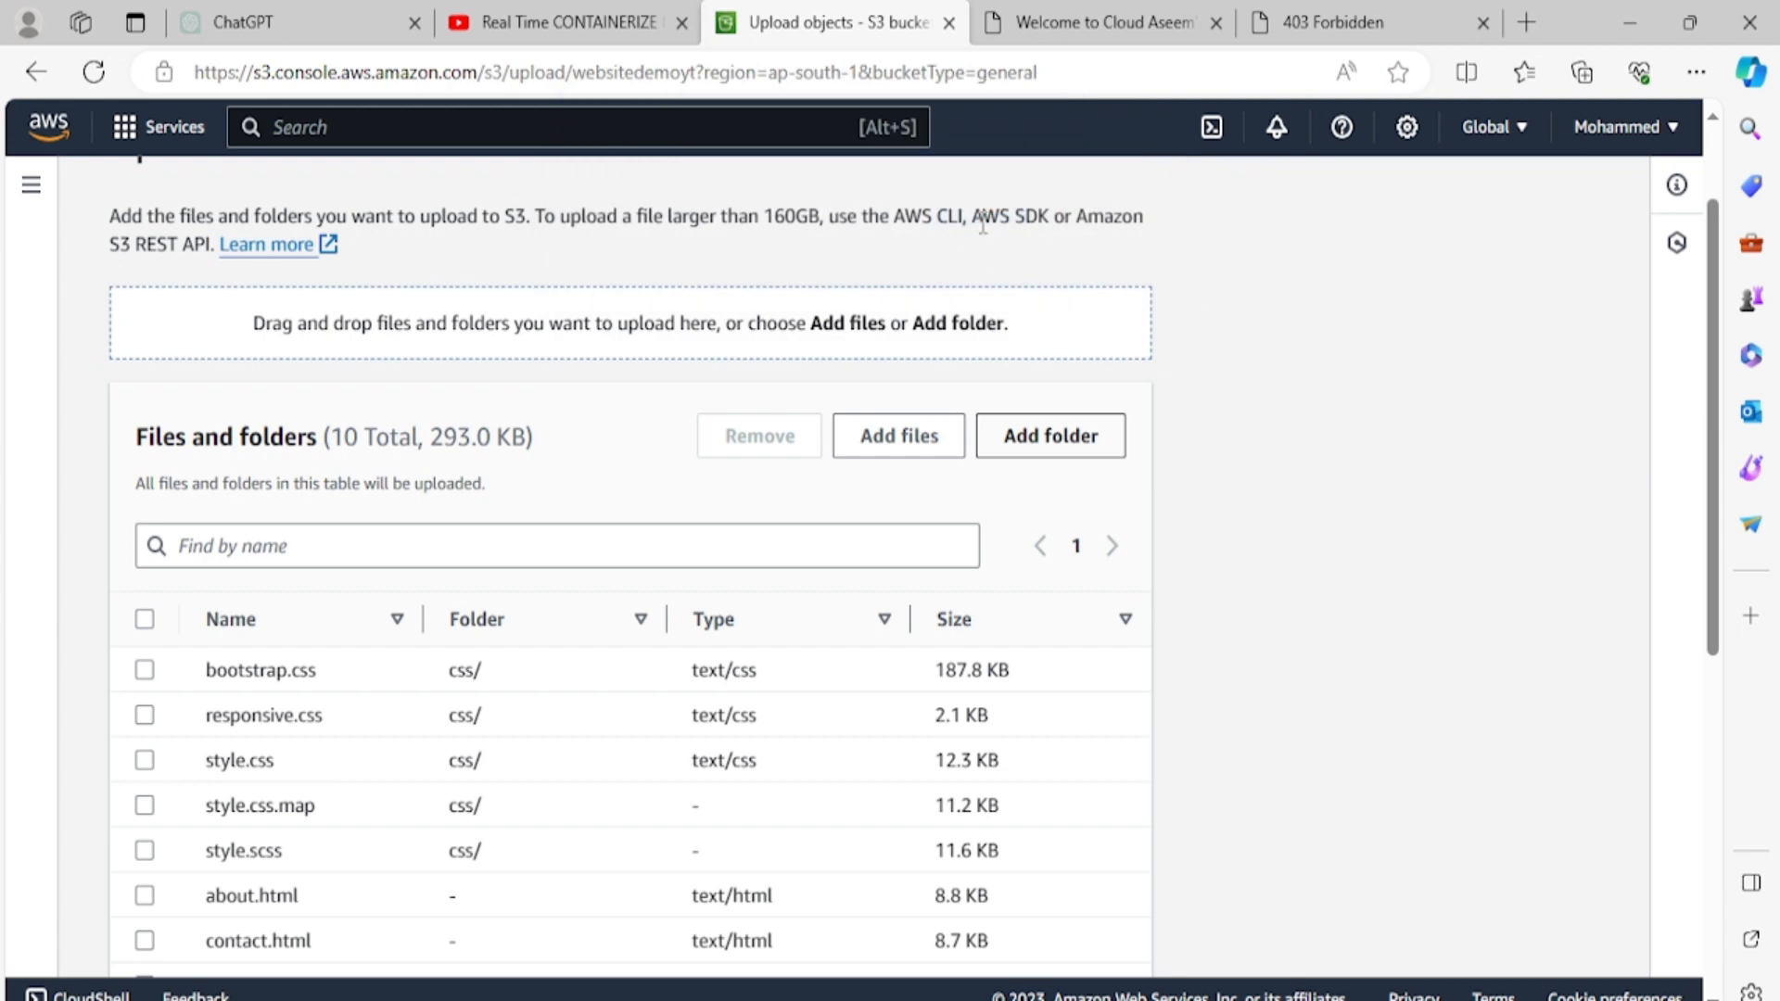
pyautogui.click(1029, 454)
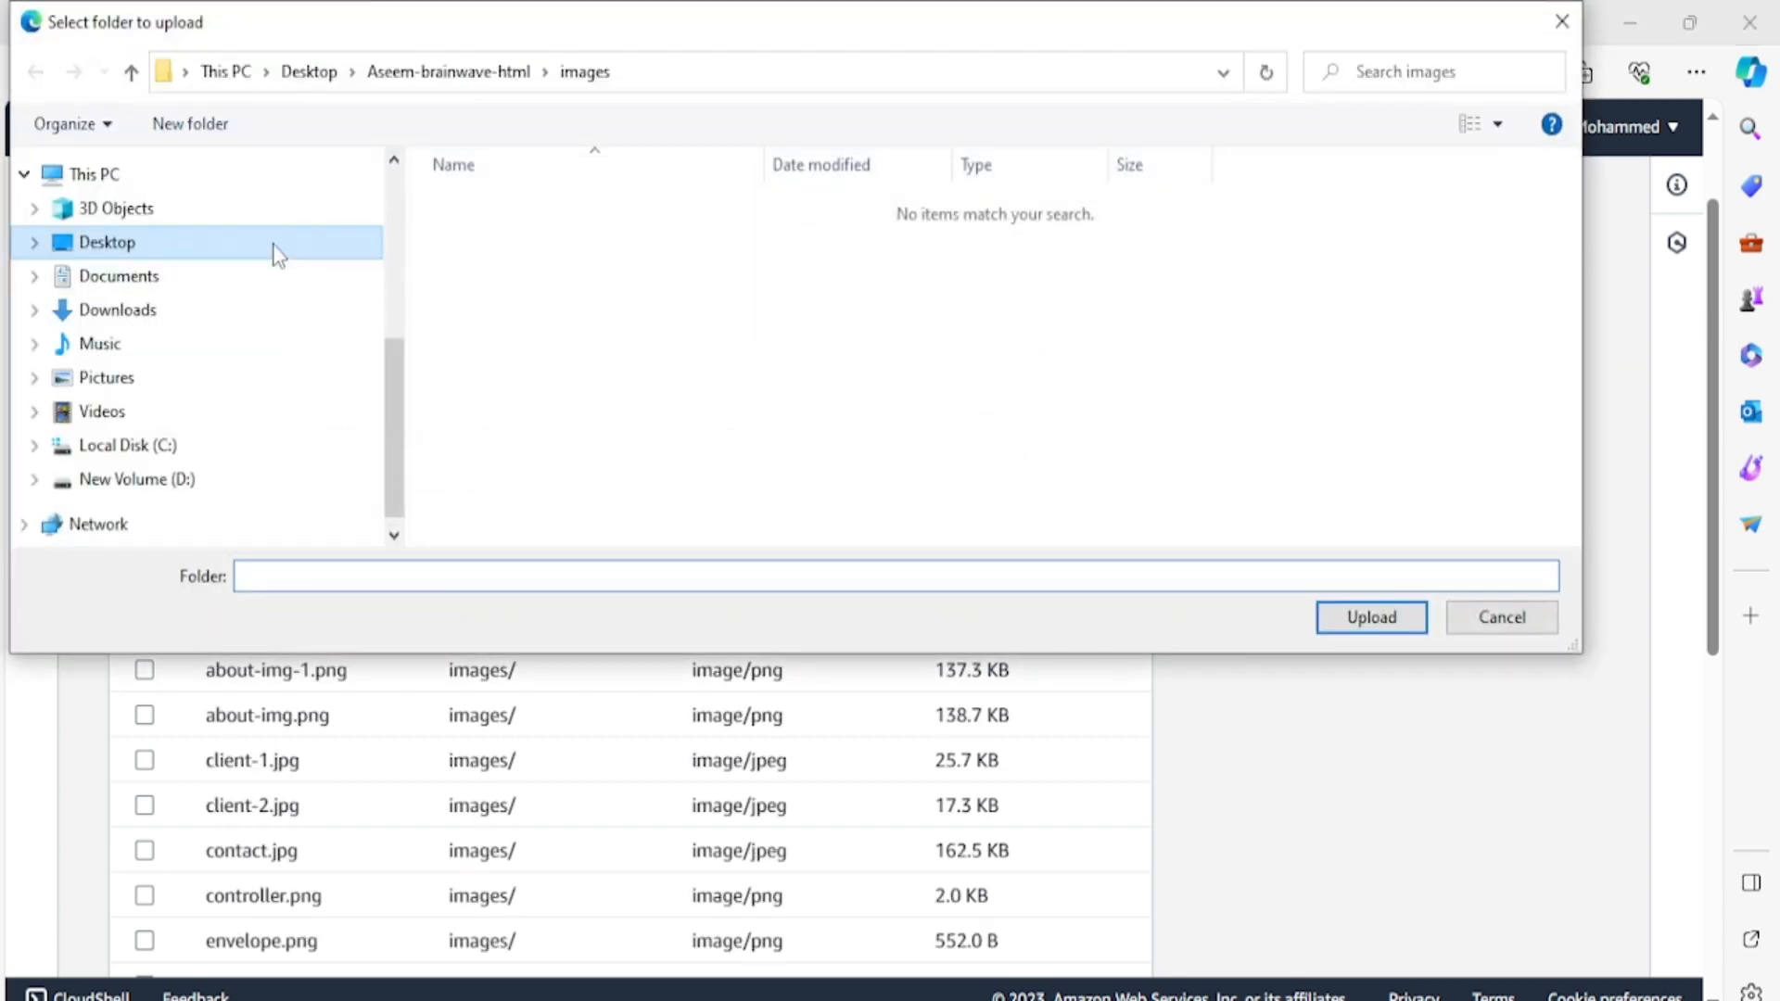
pyautogui.click(275, 254)
pyautogui.click(497, 246)
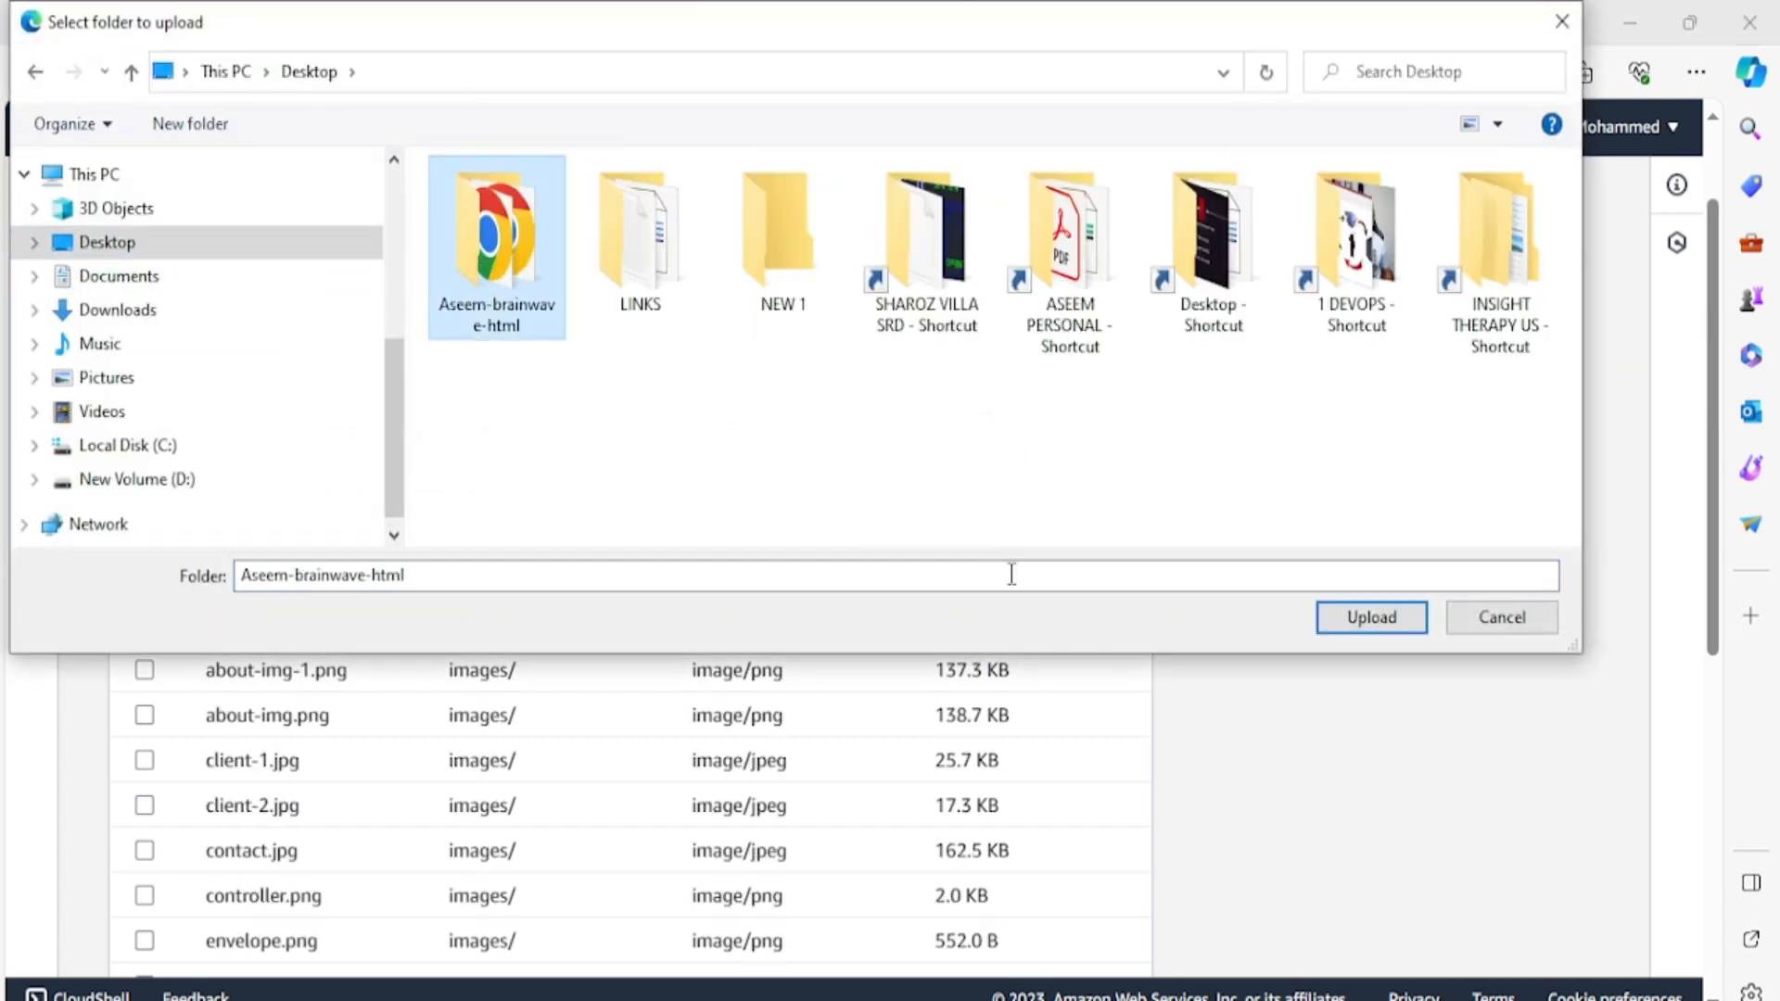
pyautogui.click(1370, 625)
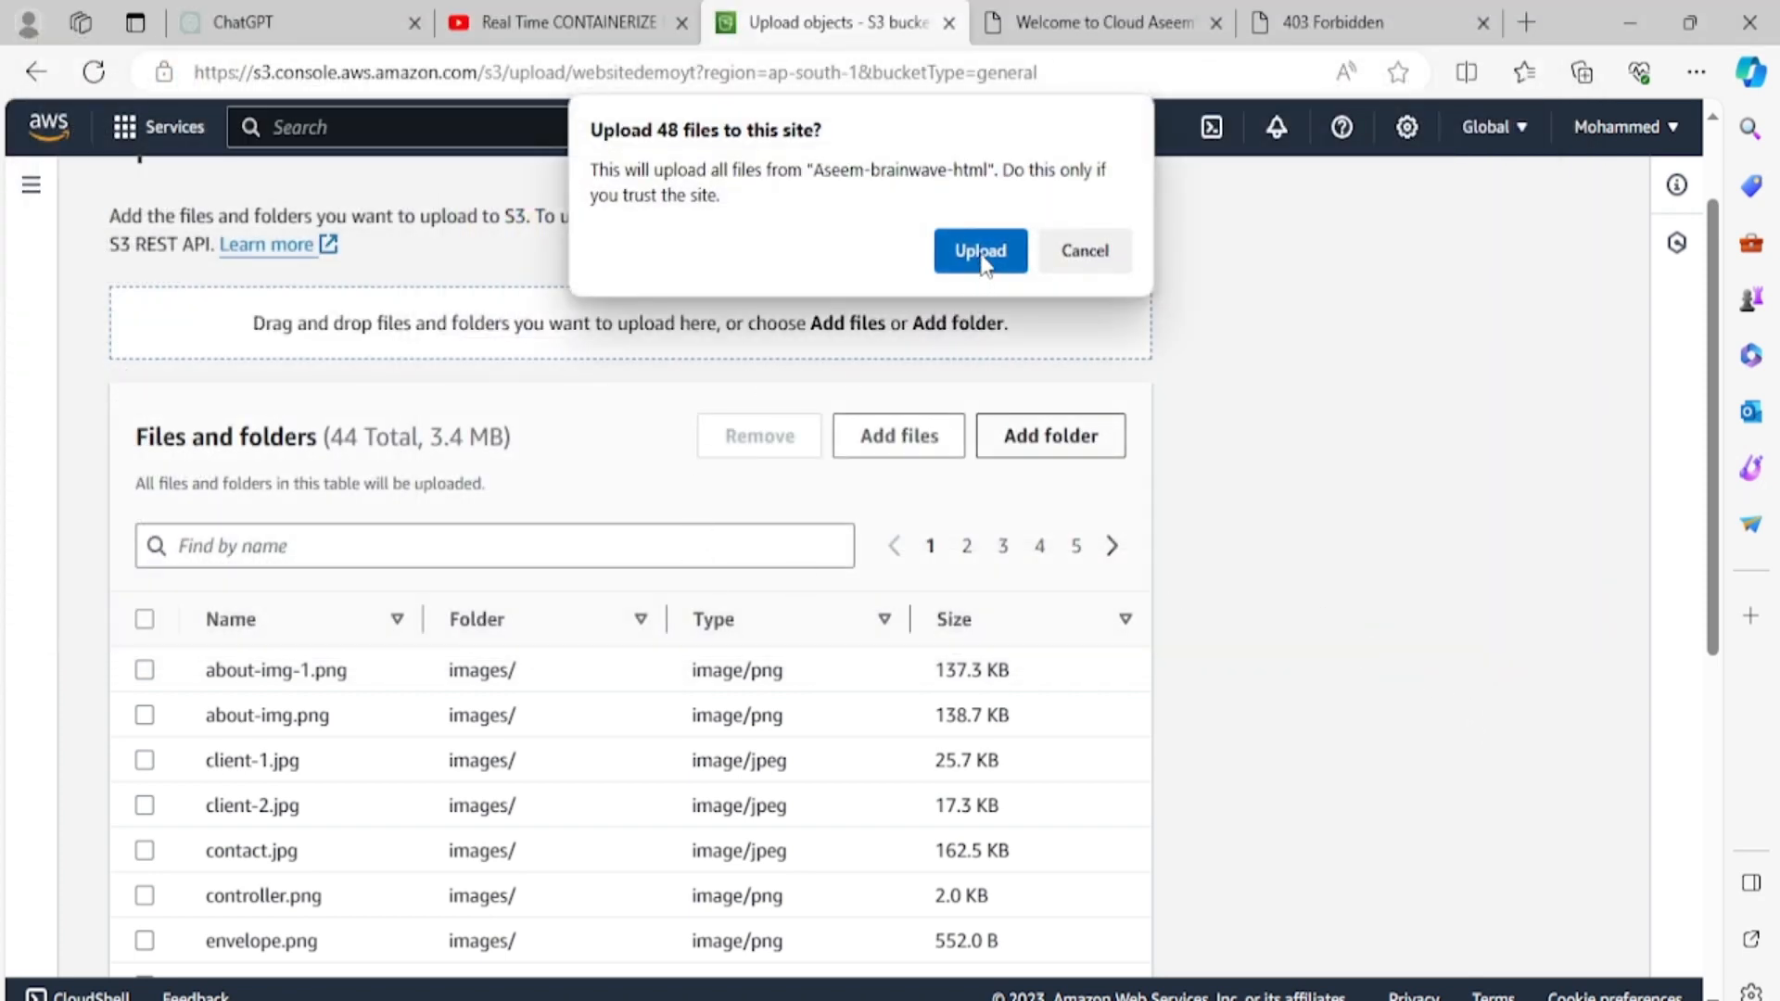
pyautogui.click(1103, 246)
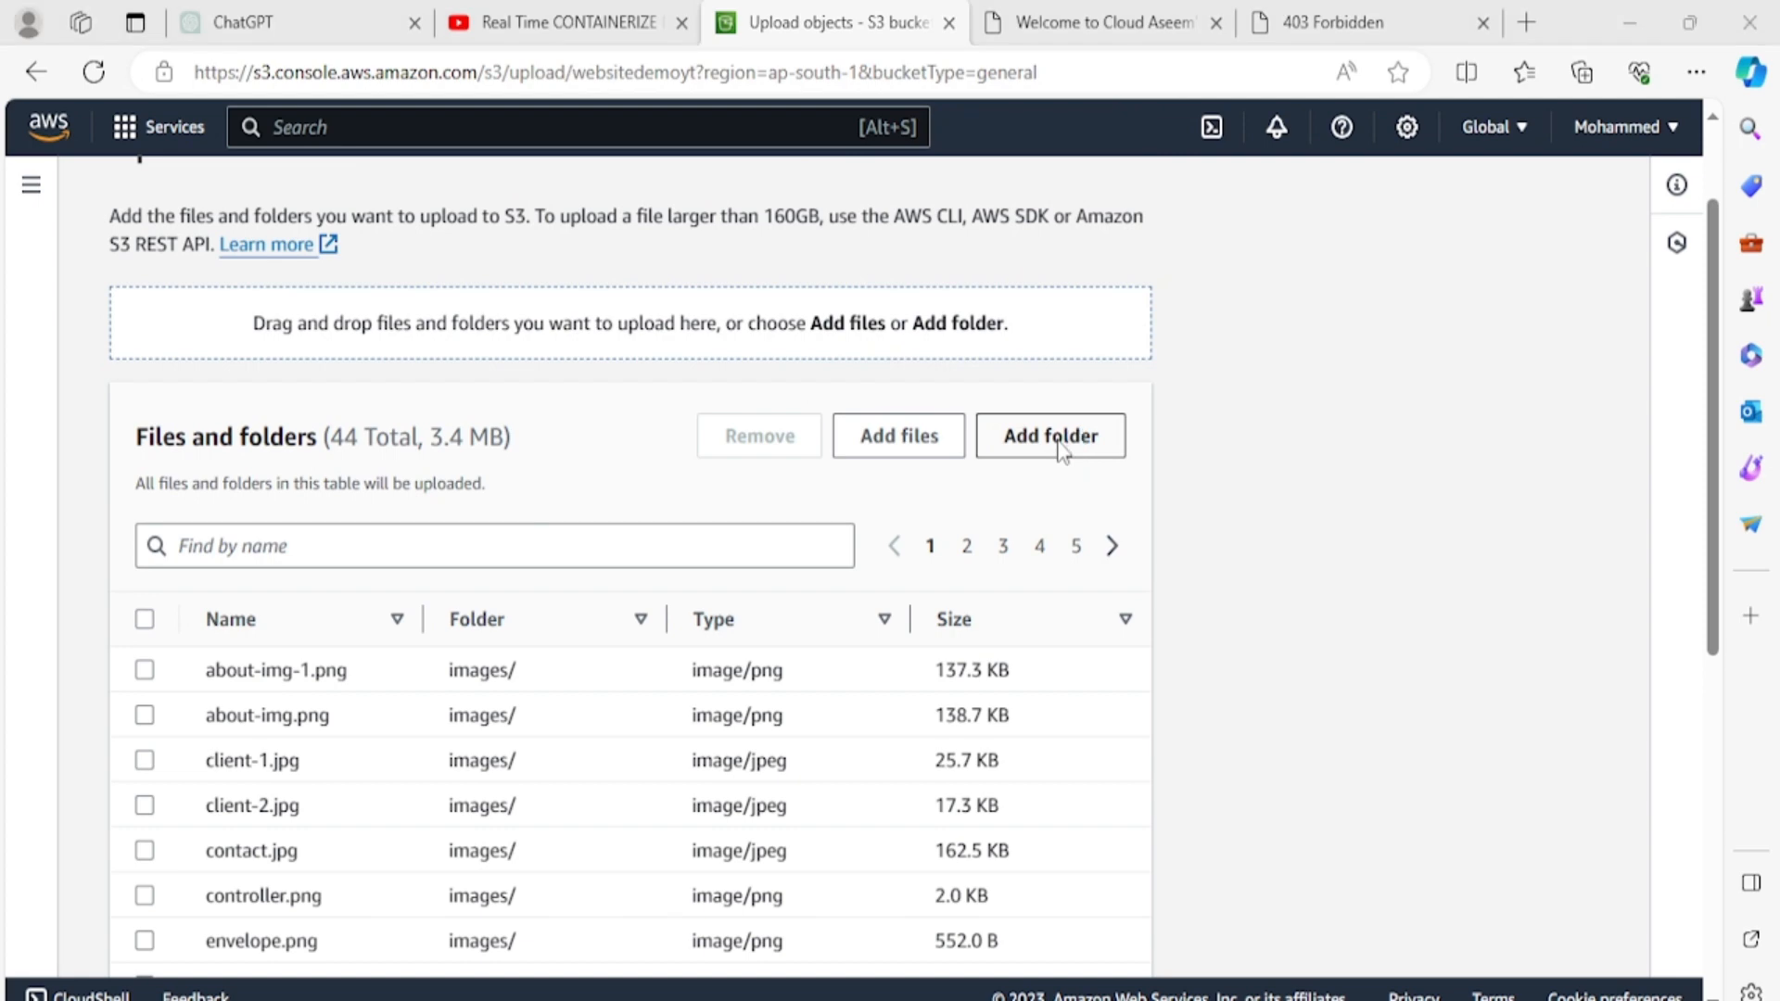
# Step: Add the js folder from the brainwave-html website folder to the upload list and approve the upload confirmation
pyautogui.click(1061, 452)
pyautogui.click(494, 269)
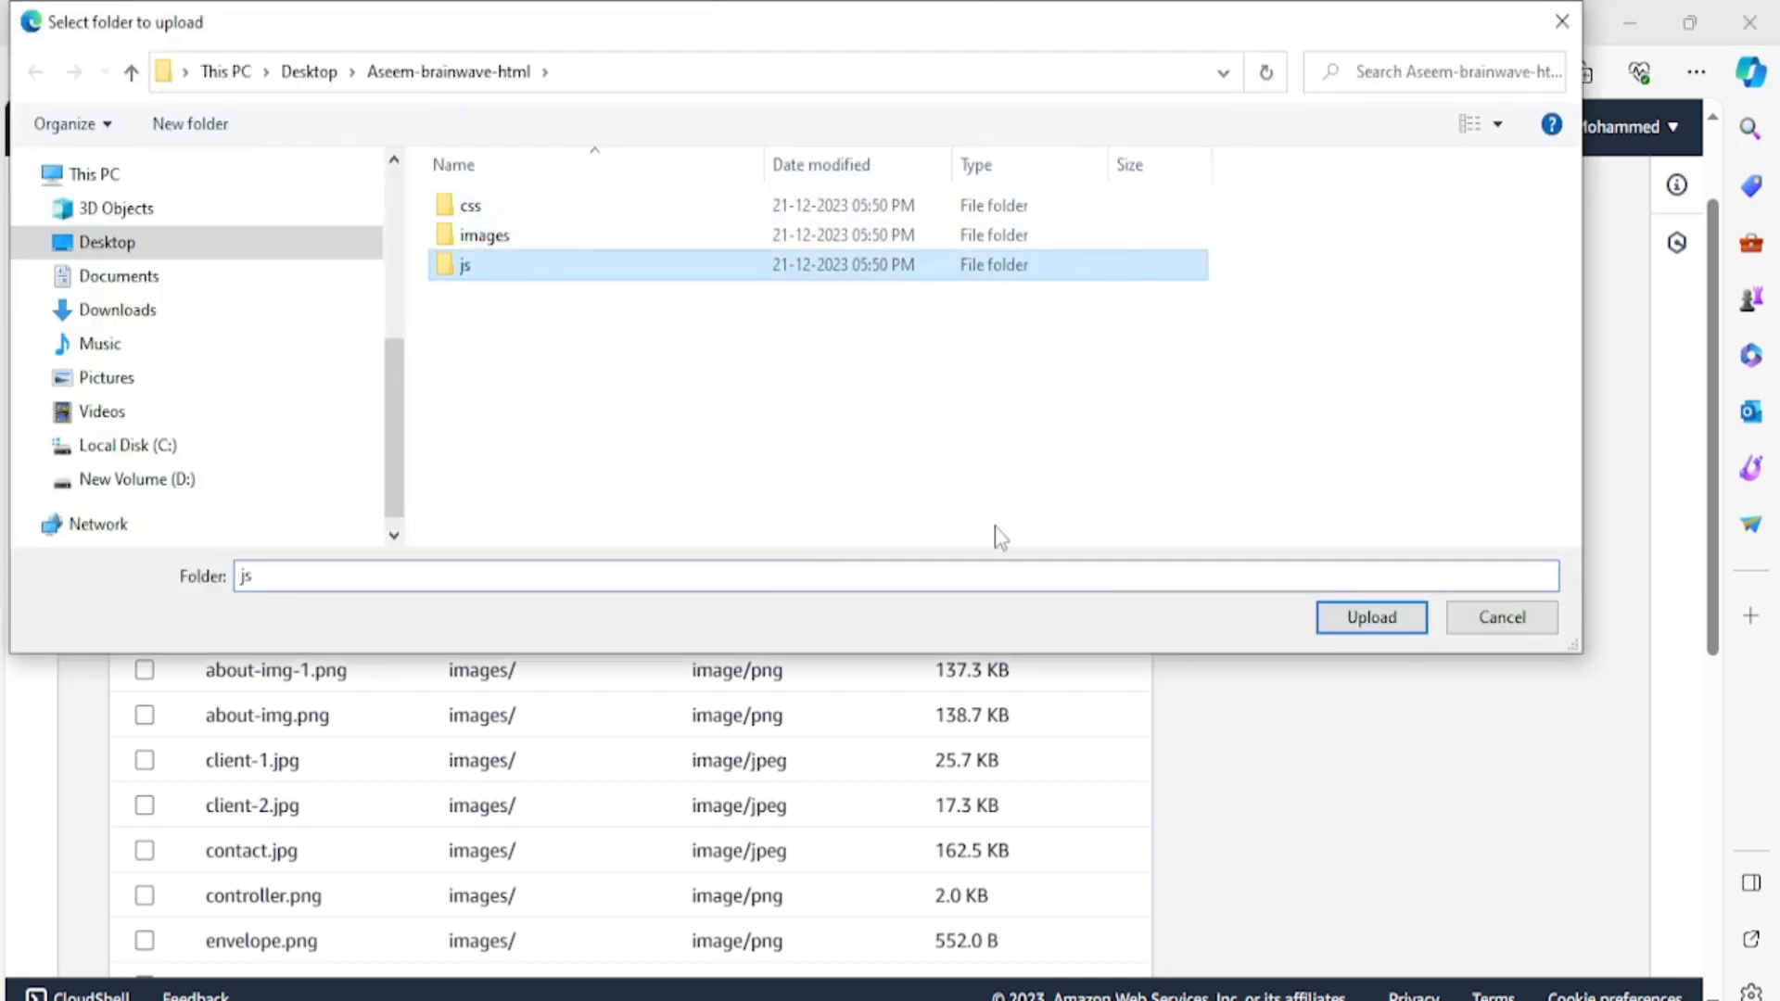
pyautogui.click(1376, 616)
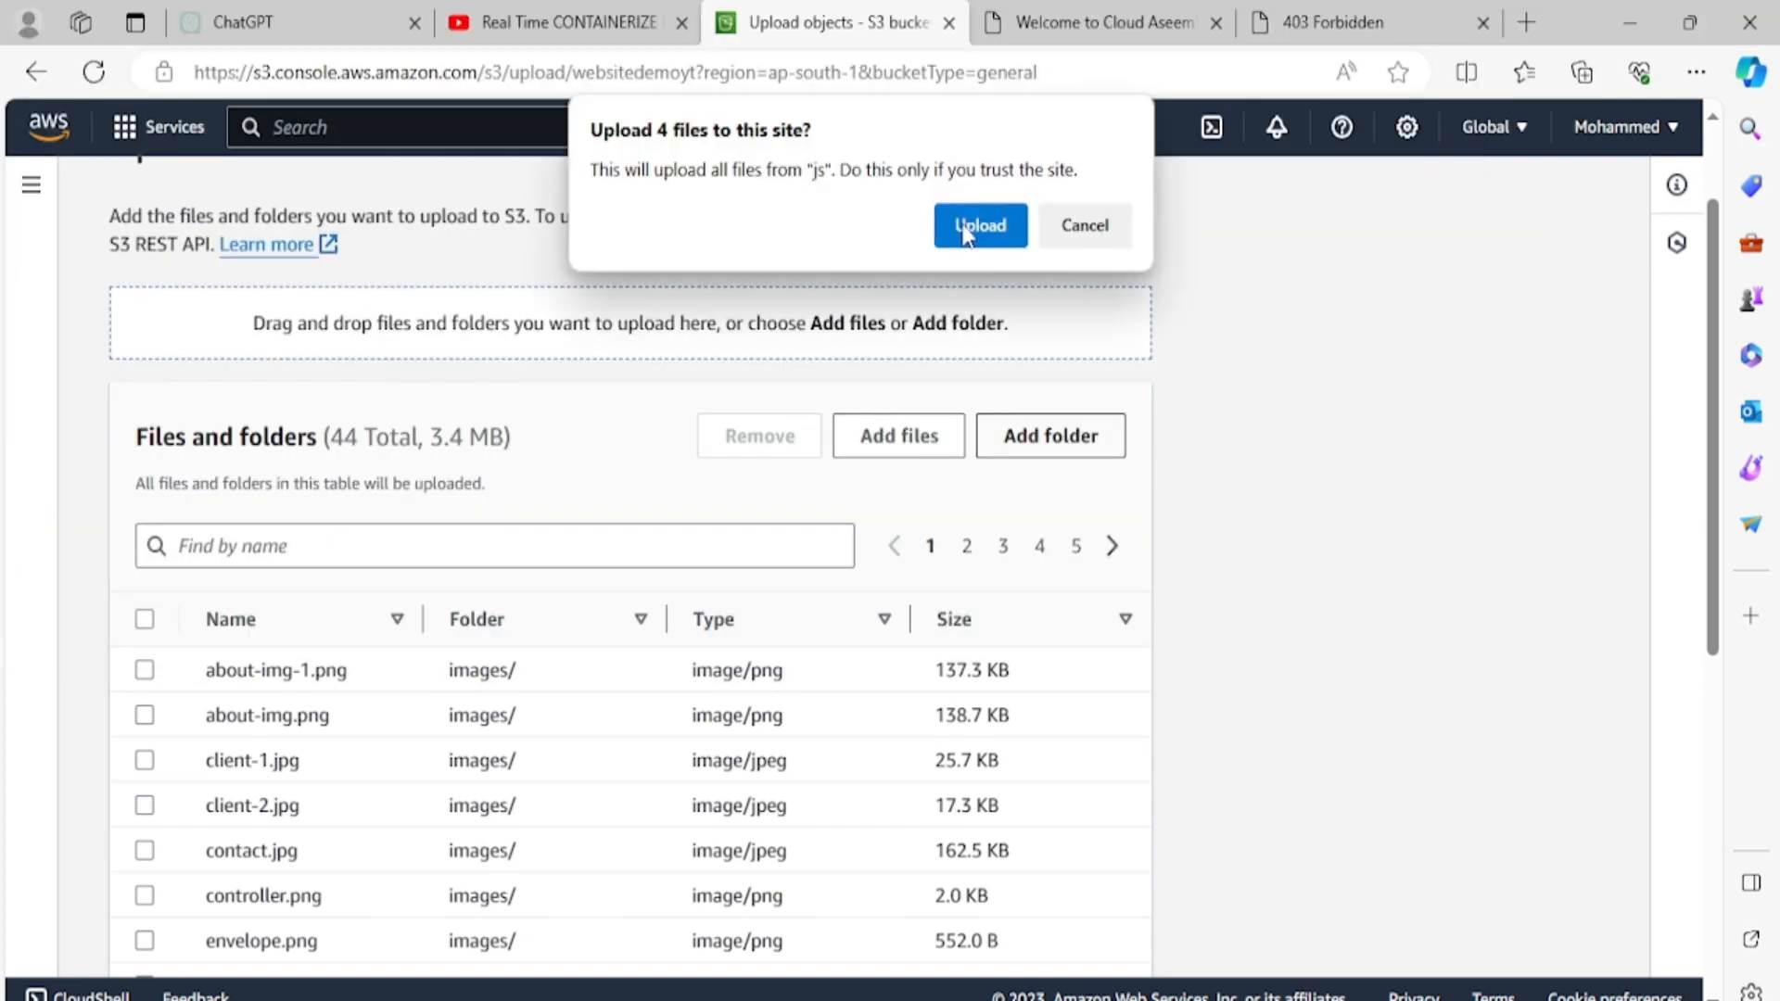
pyautogui.click(965, 227)
# Step: Review the queued files and folders and start their upload to s3://websitedemoyt
pyautogui.scroll(-3, 719, 705)
pyautogui.scroll(1, 697, 770)
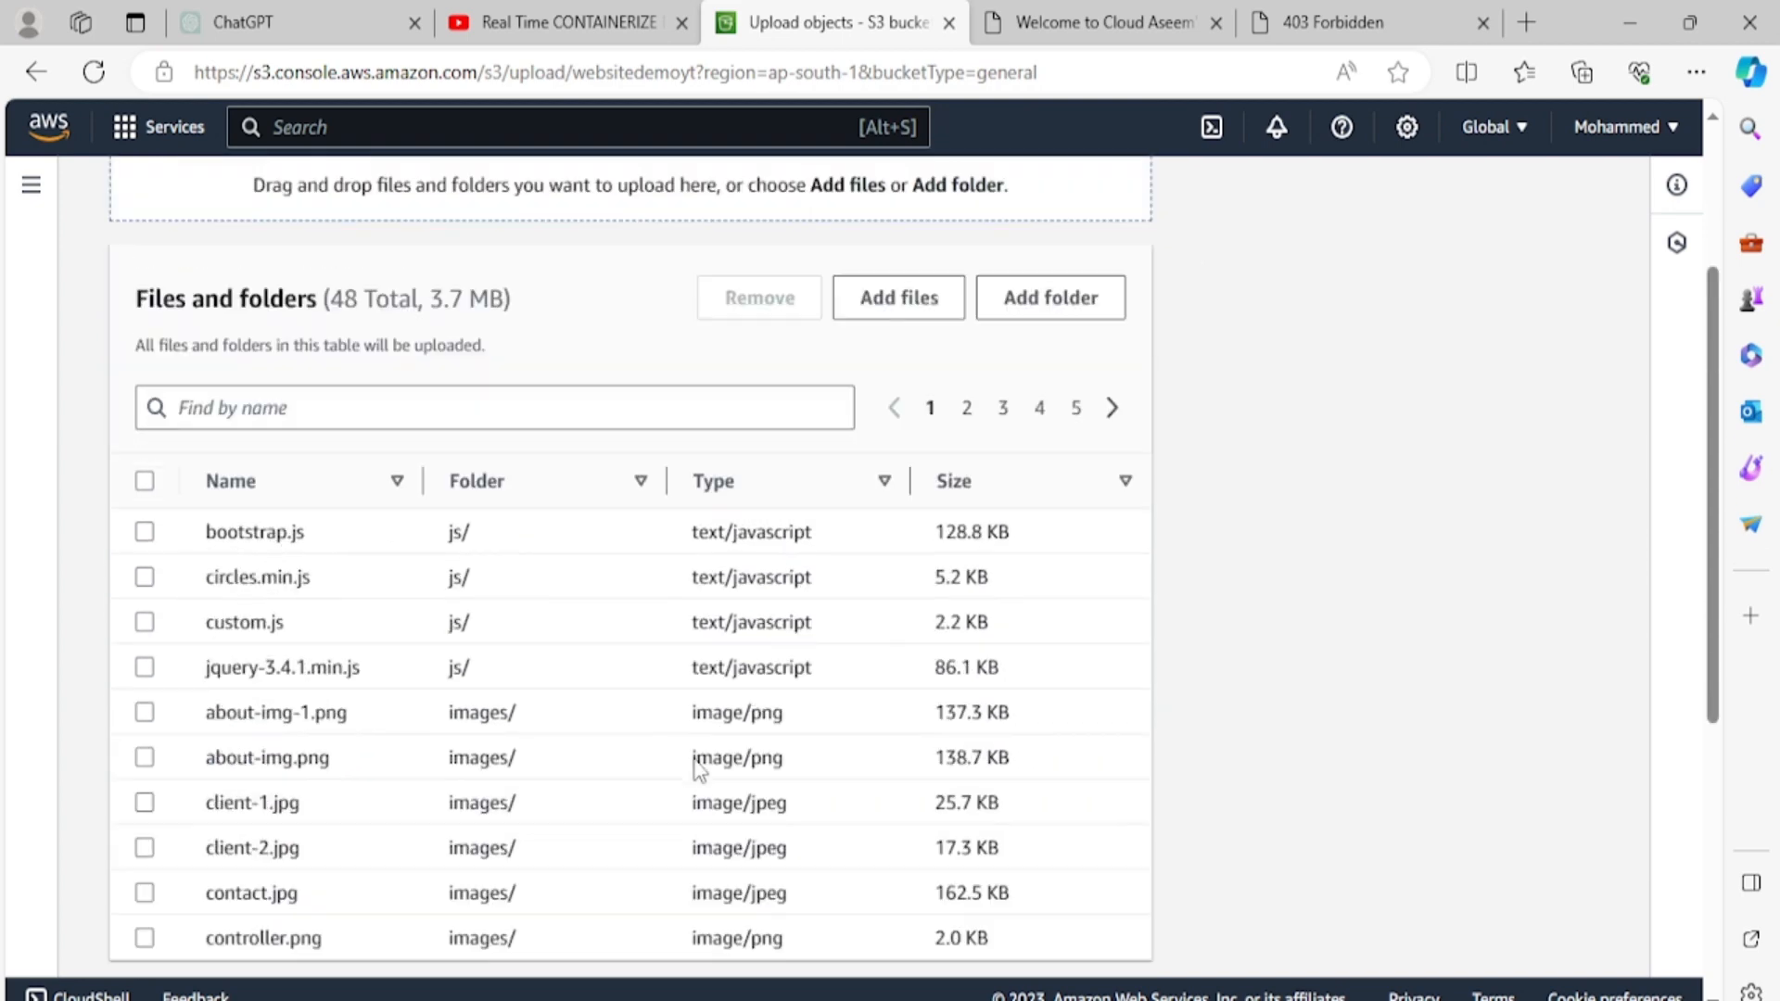
pyautogui.scroll(3, 697, 770)
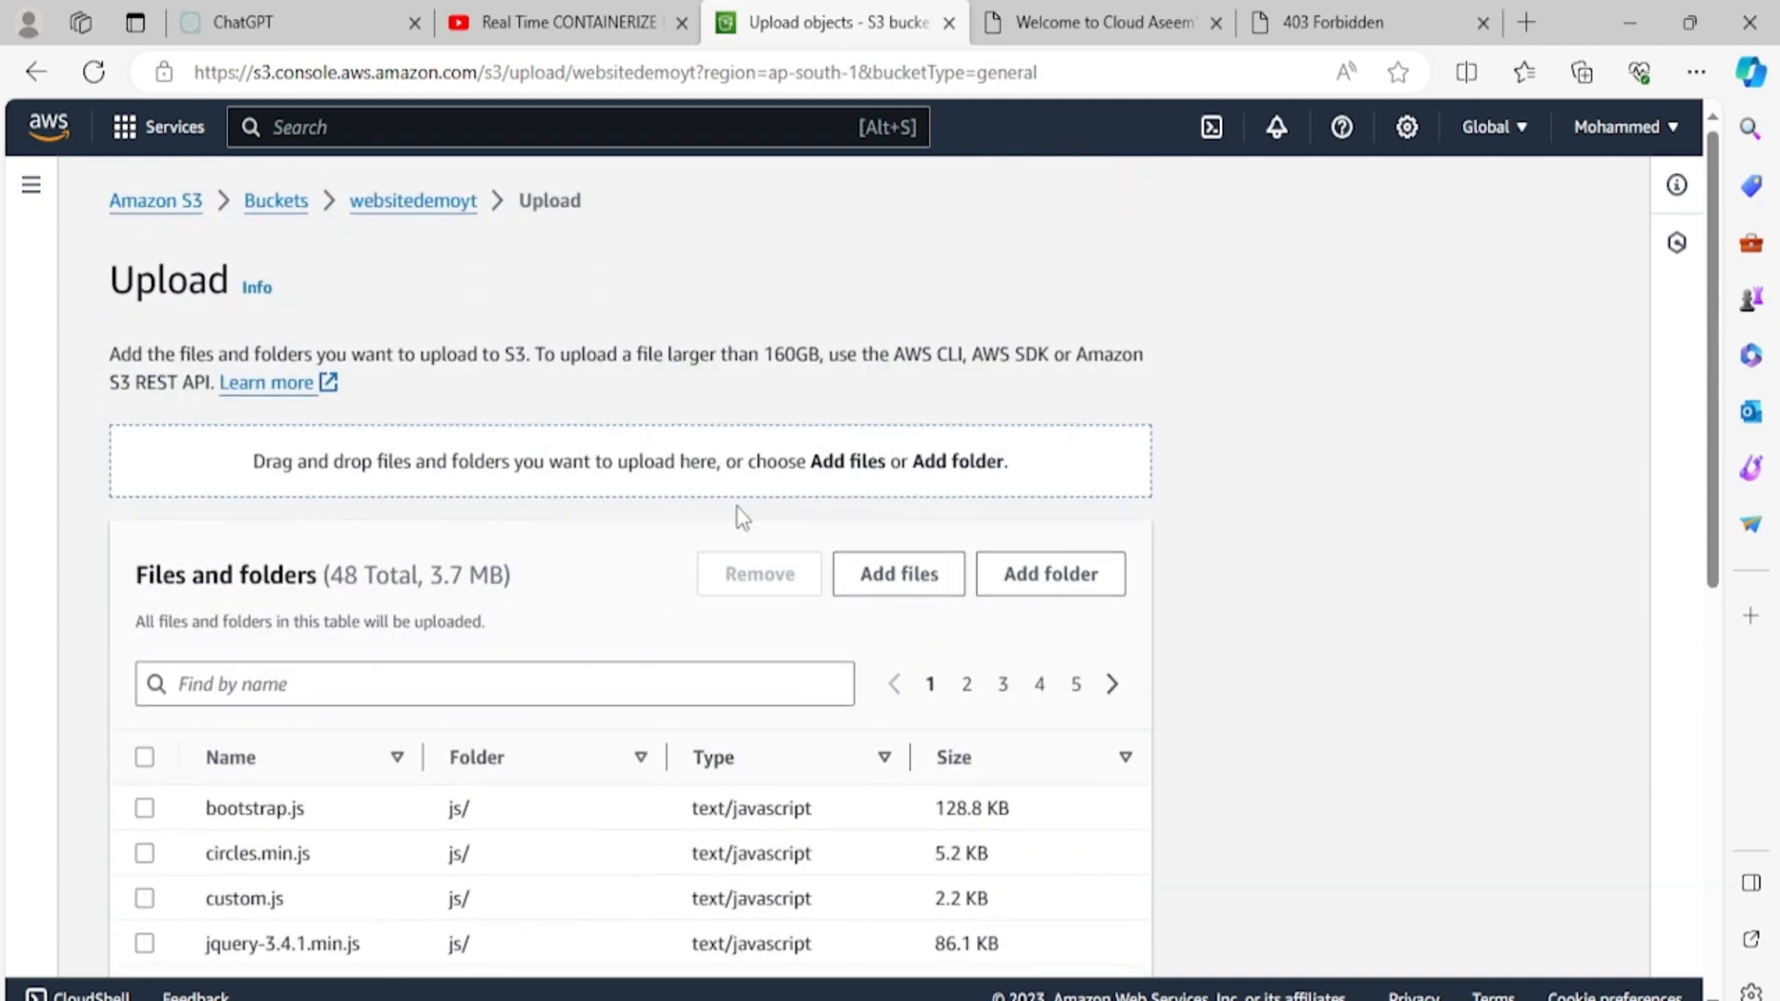
pyautogui.scroll(-3, 742, 517)
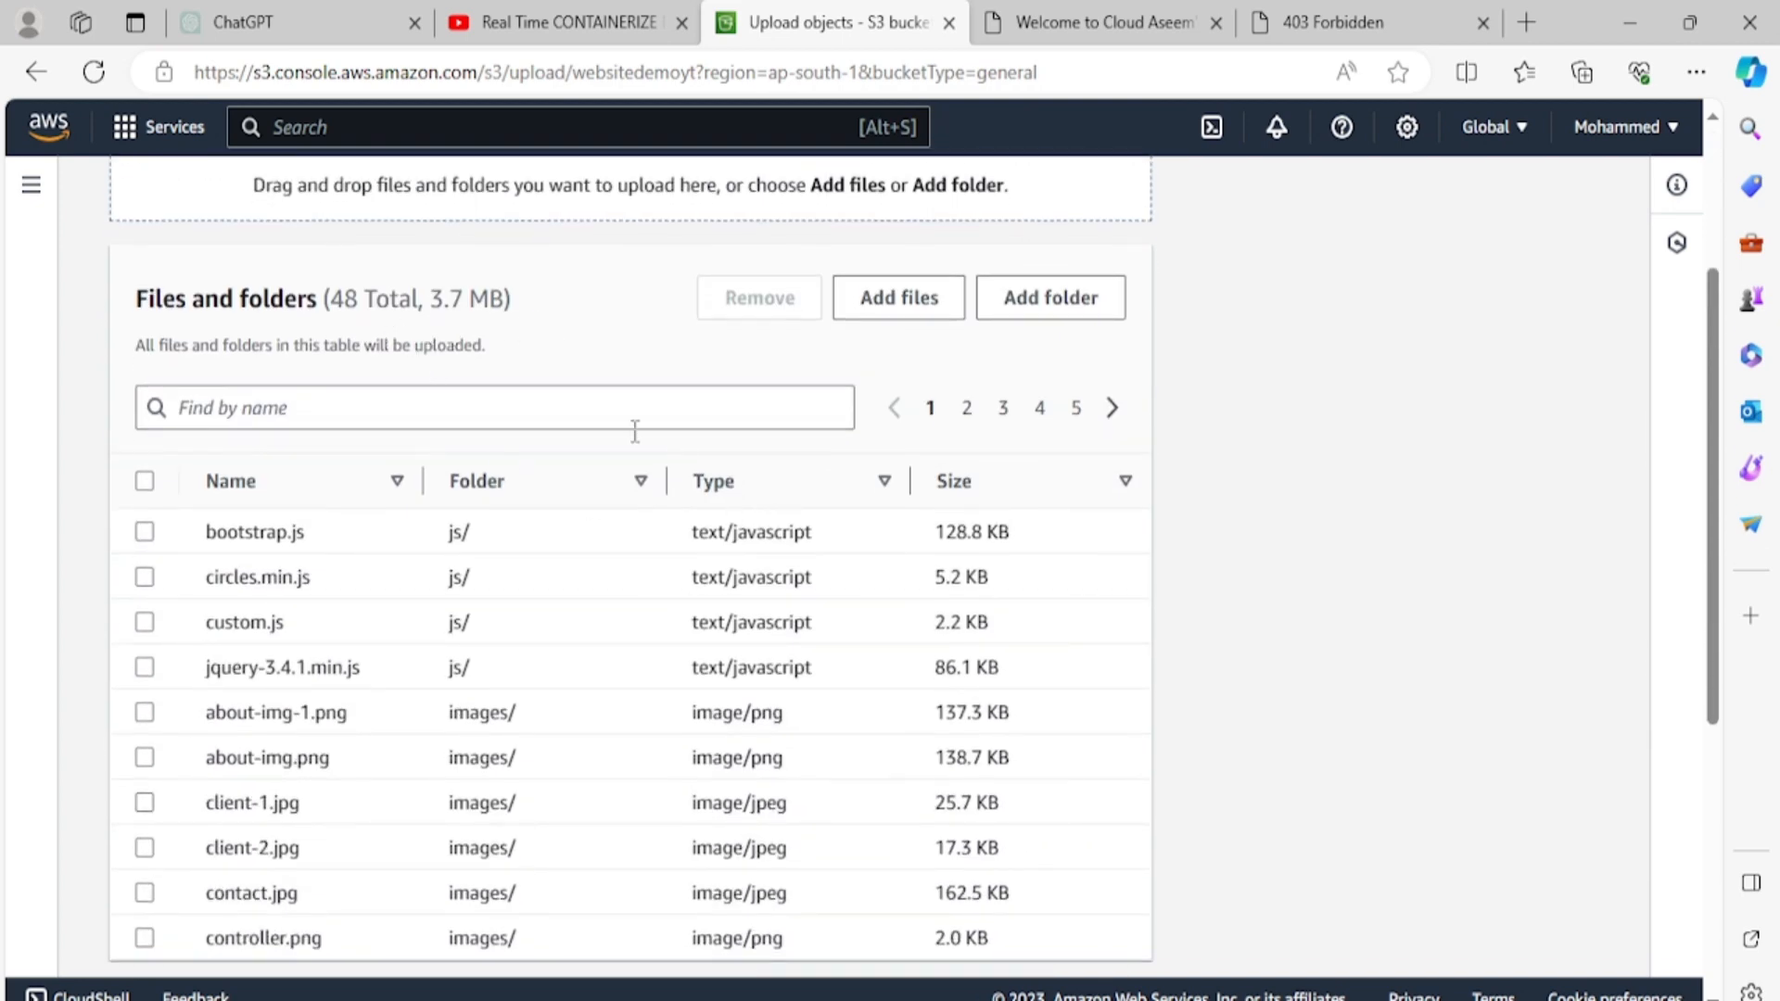
pyautogui.scroll(-3, 635, 431)
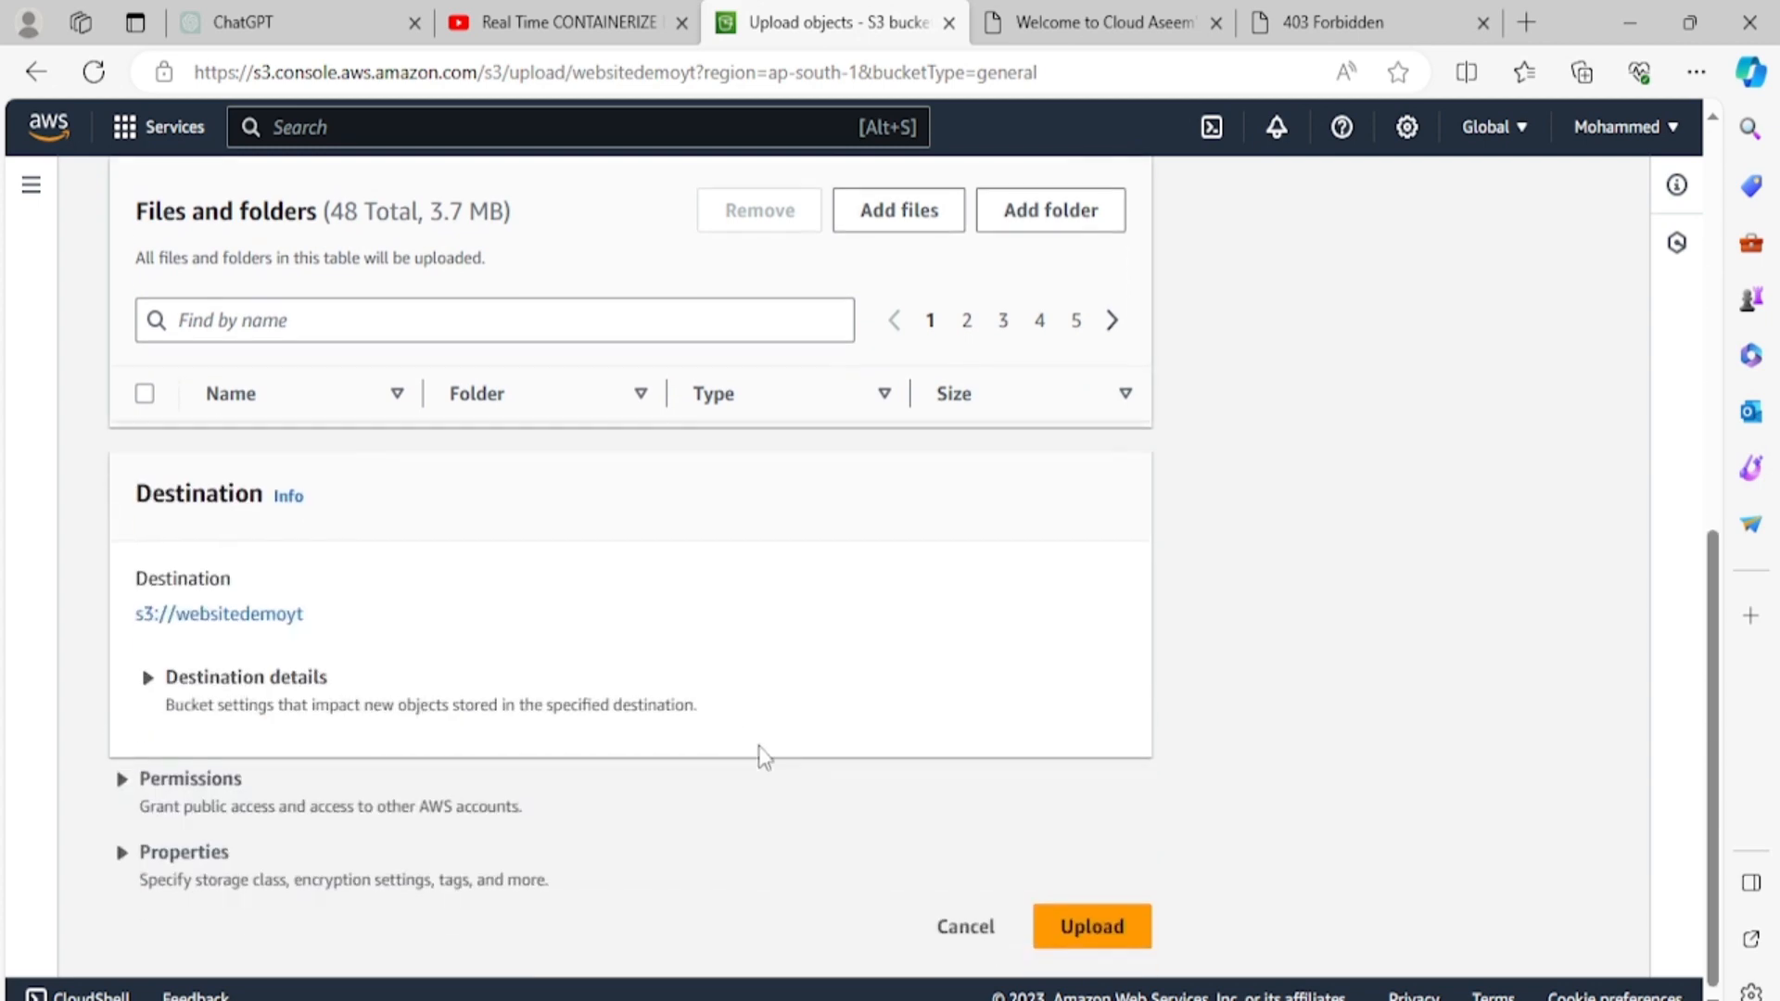
pyautogui.click(1094, 927)
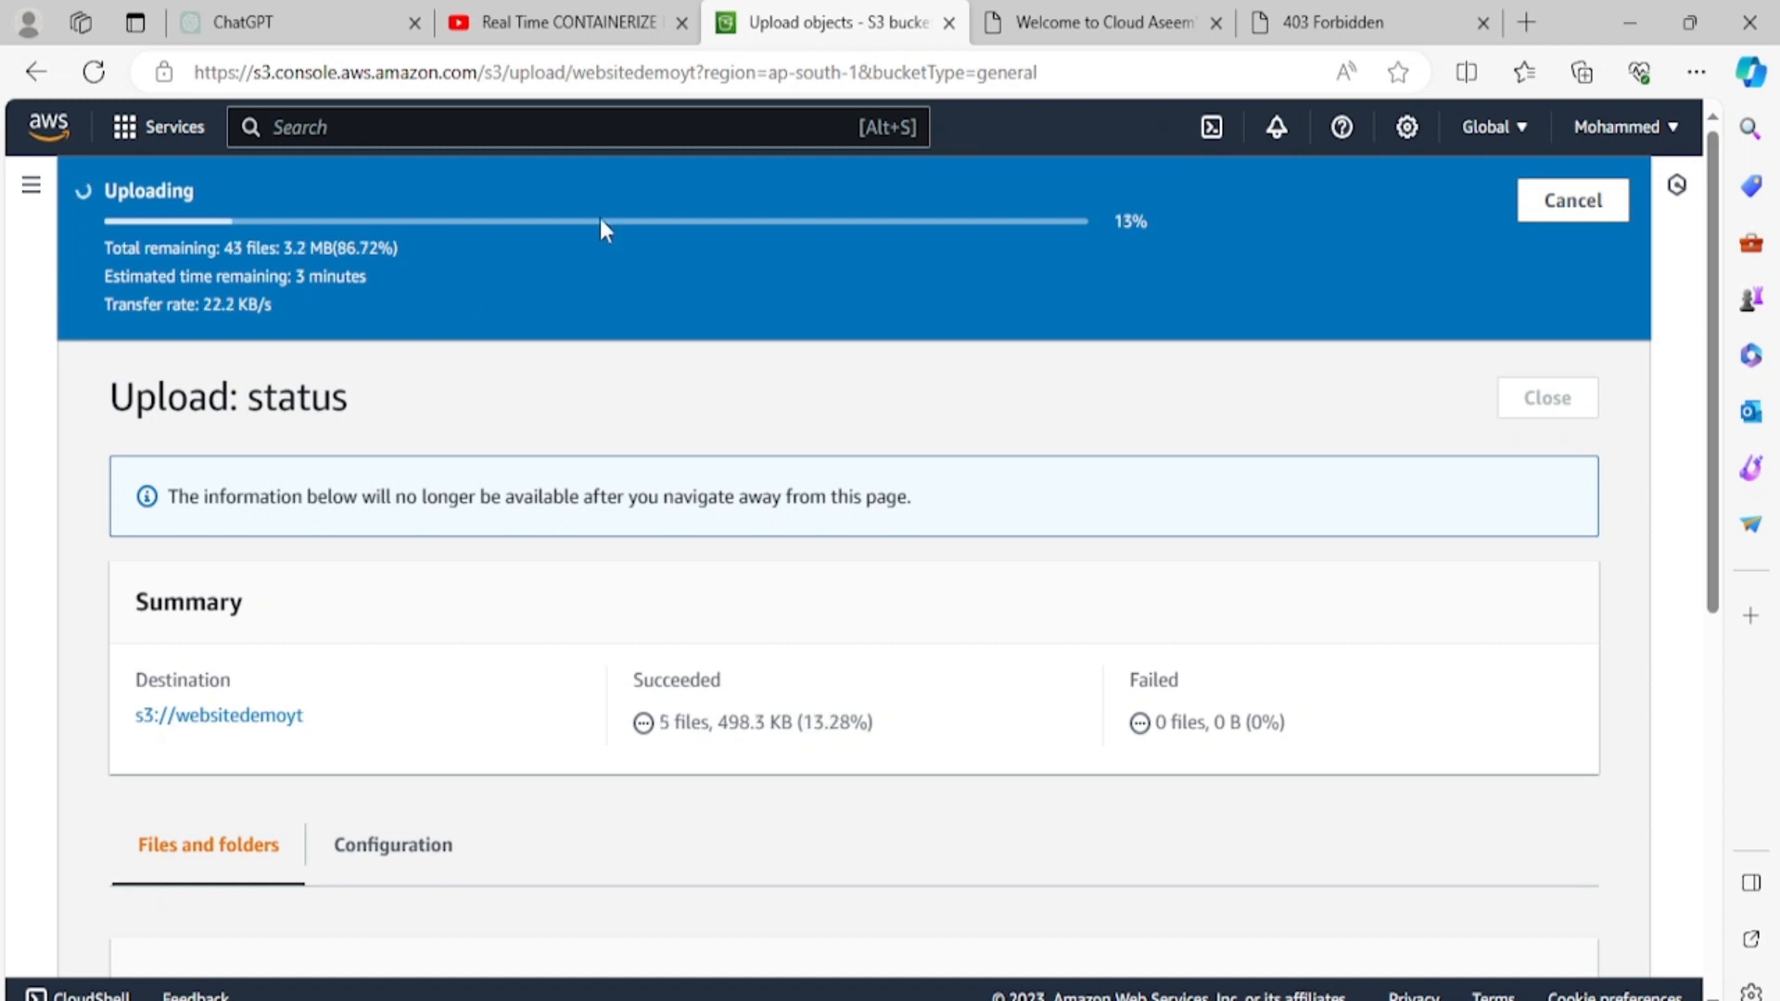
# Step: Open GitHub through a web search for "github" in the 403 Forbidden tab, and close the search results tab
pyautogui.click(1321, 25)
pyautogui.click(971, 83)
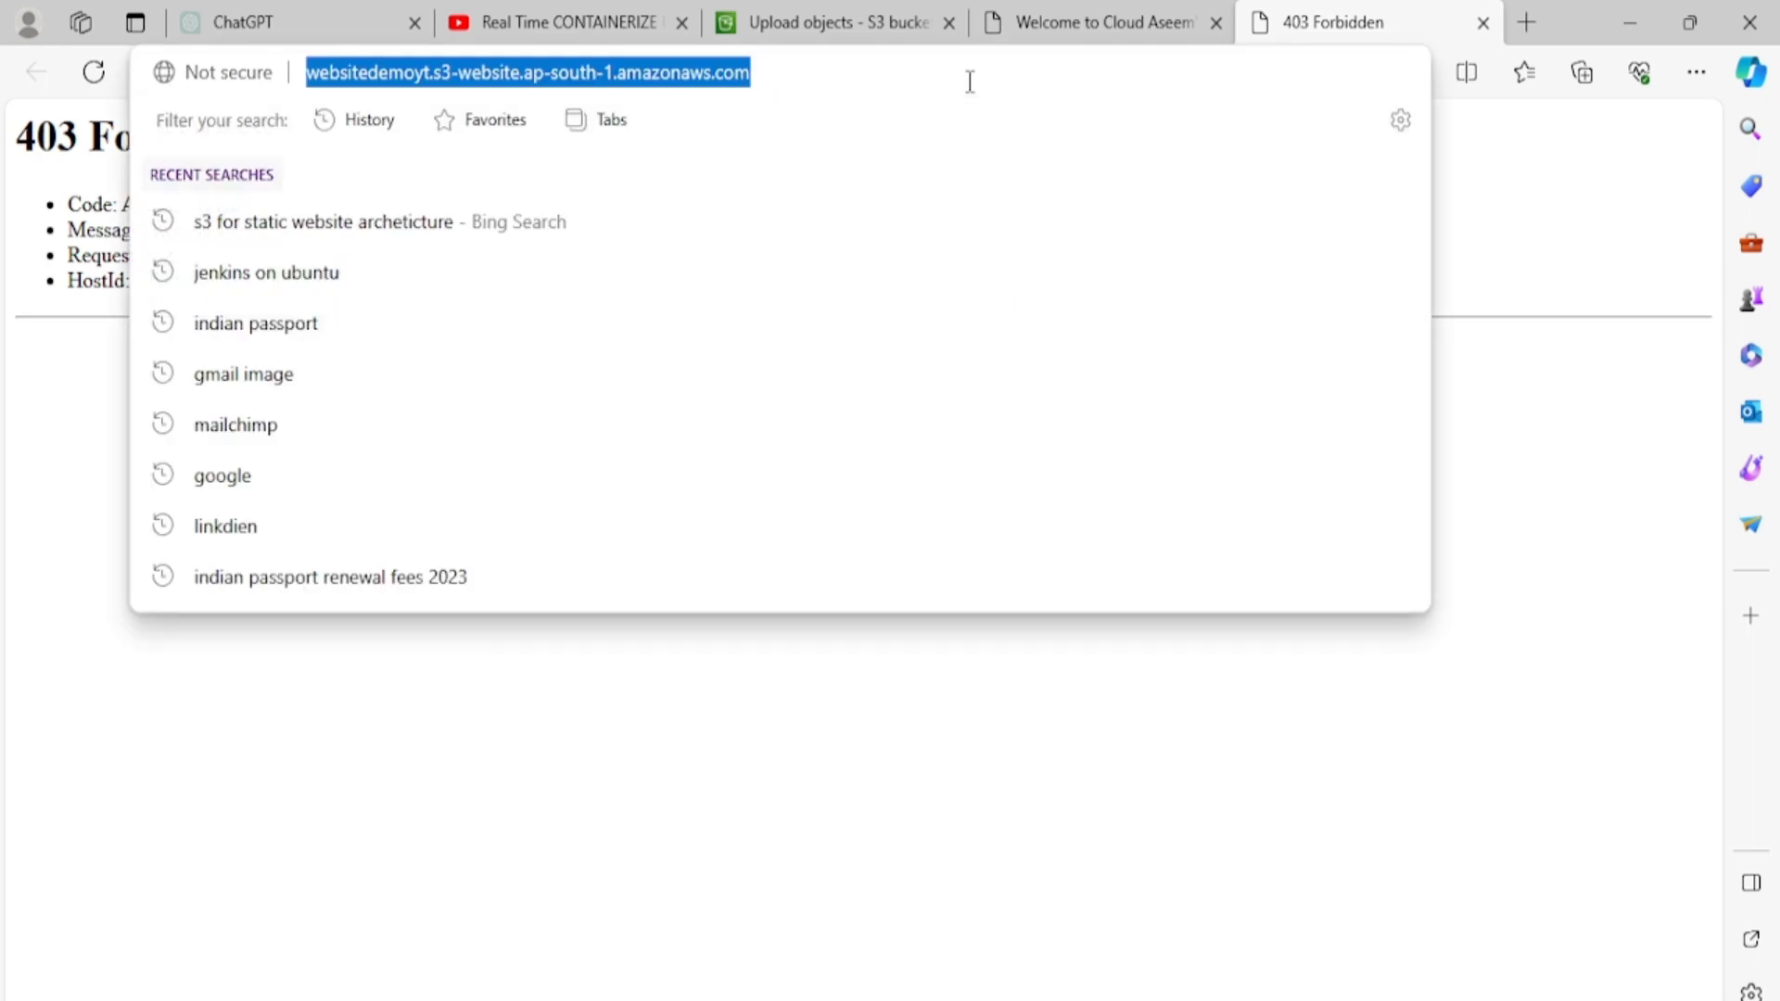
pyautogui.write('github')
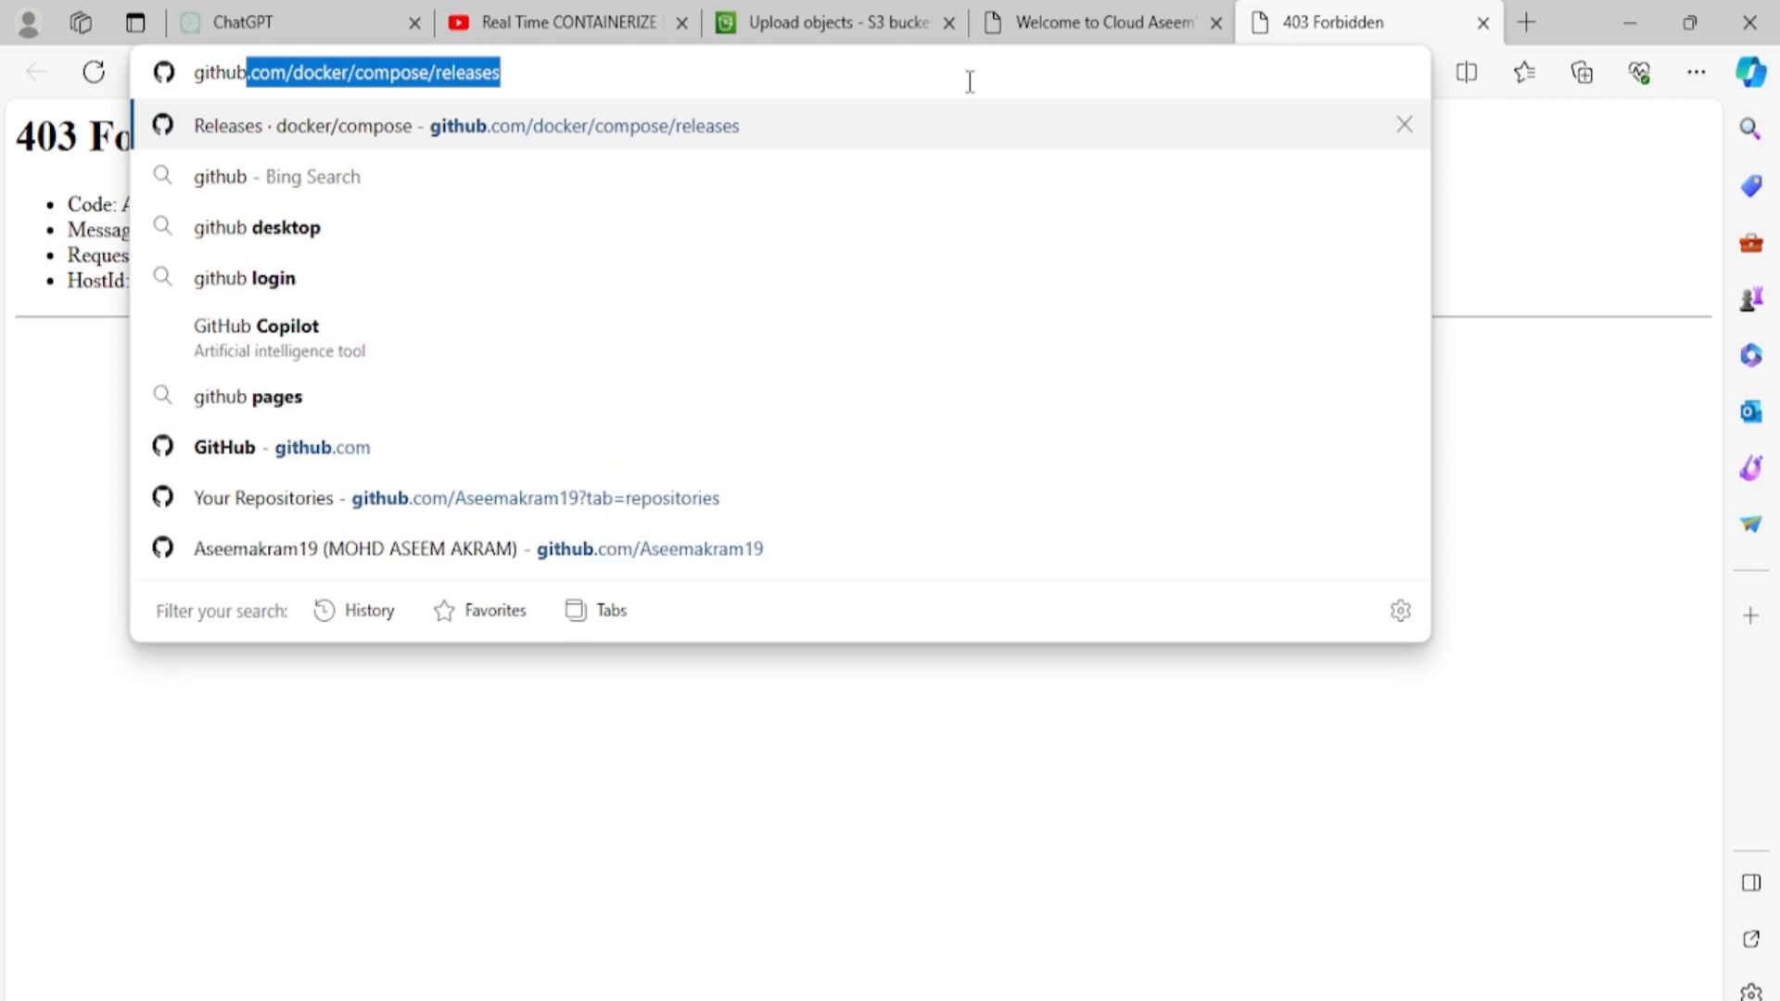
pyautogui.press('Delete')
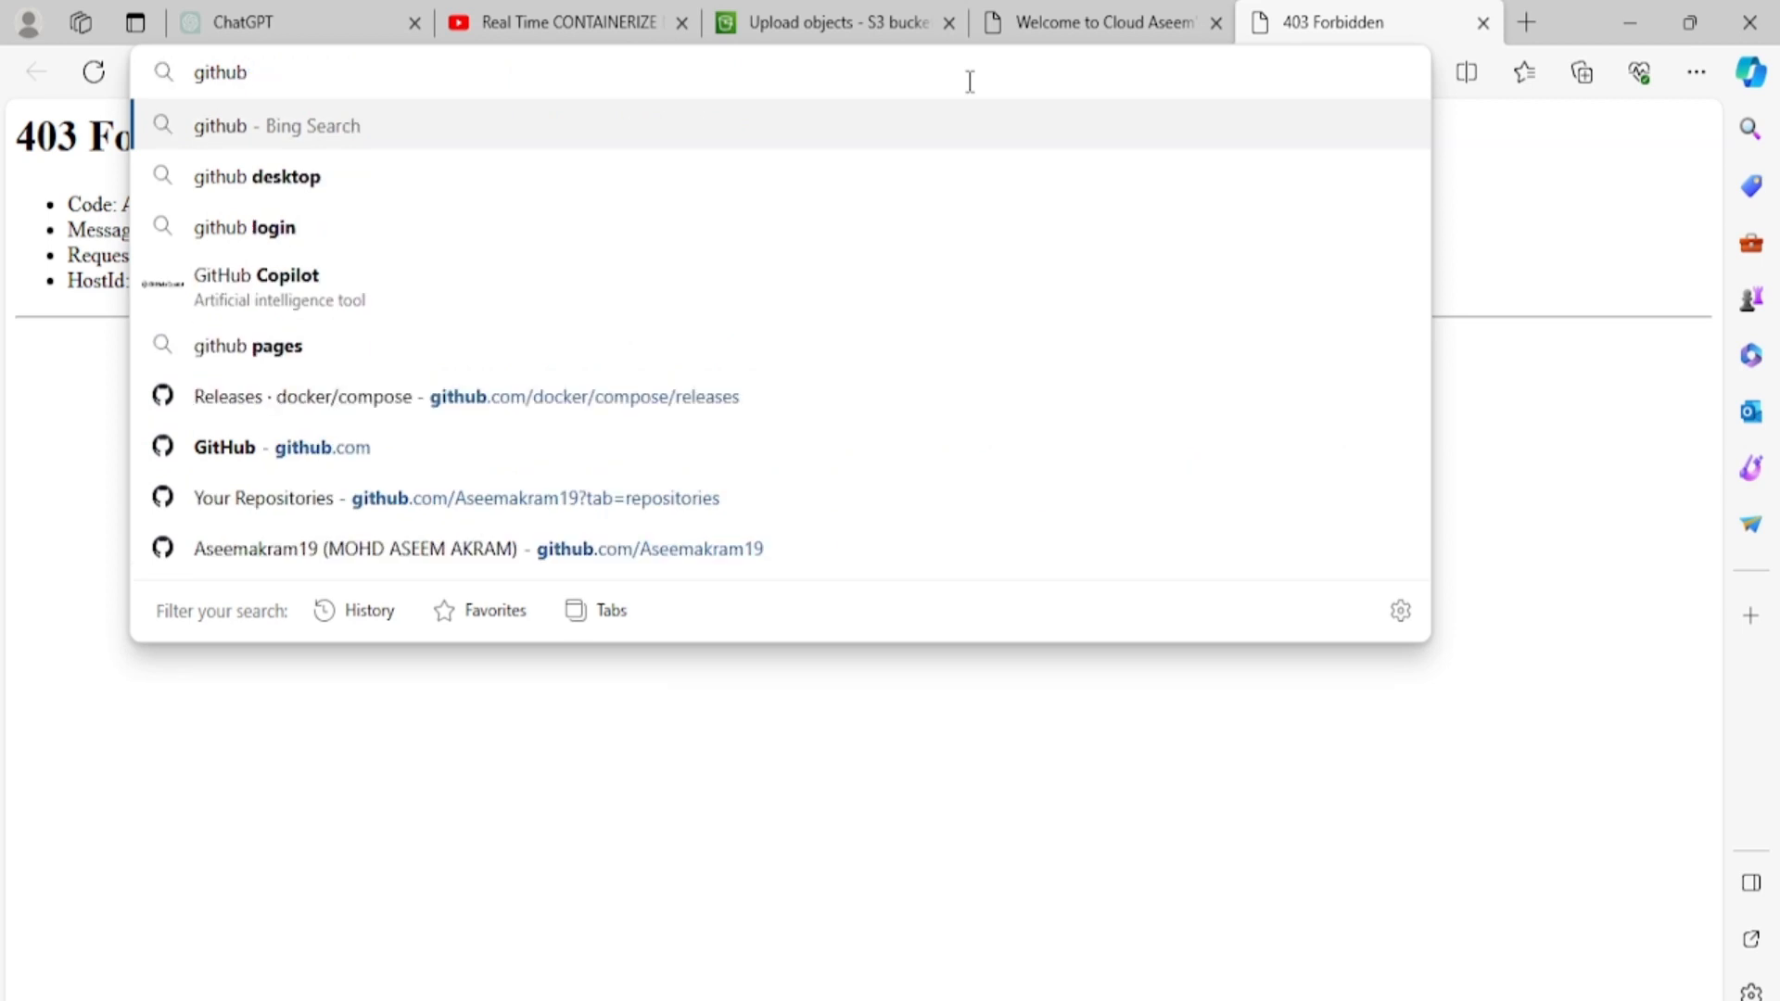
pyautogui.press('Return')
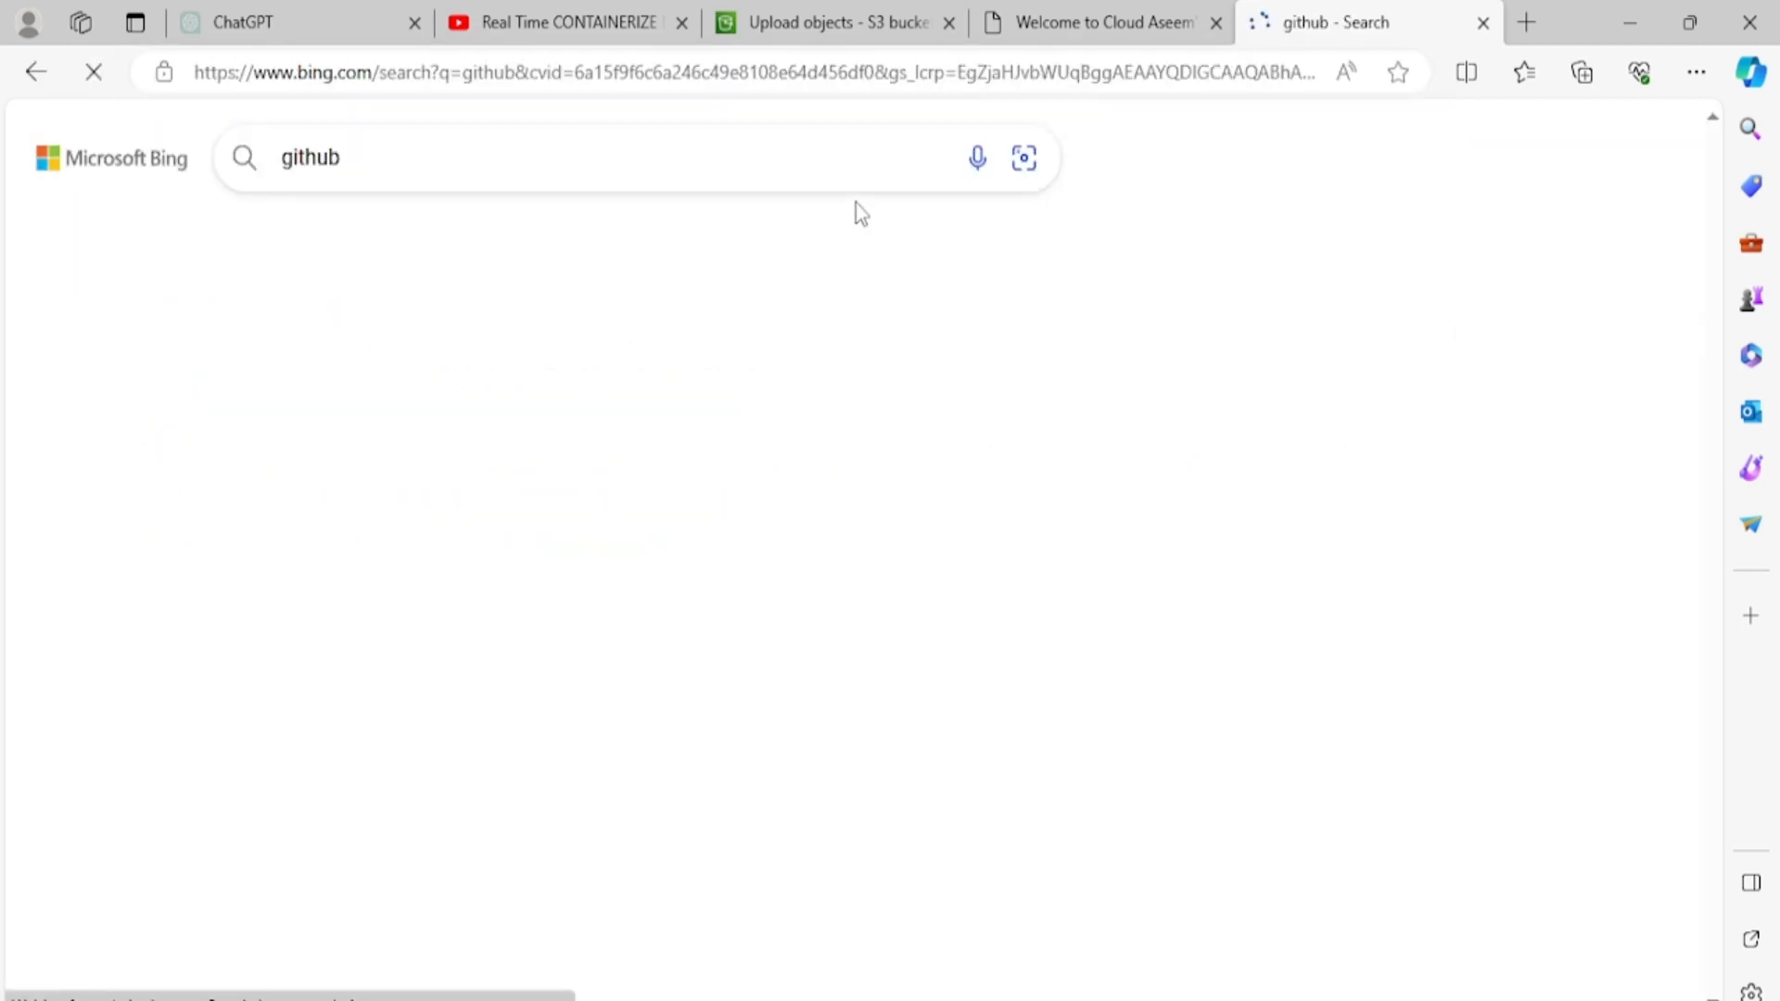
pyautogui.click(456, 520)
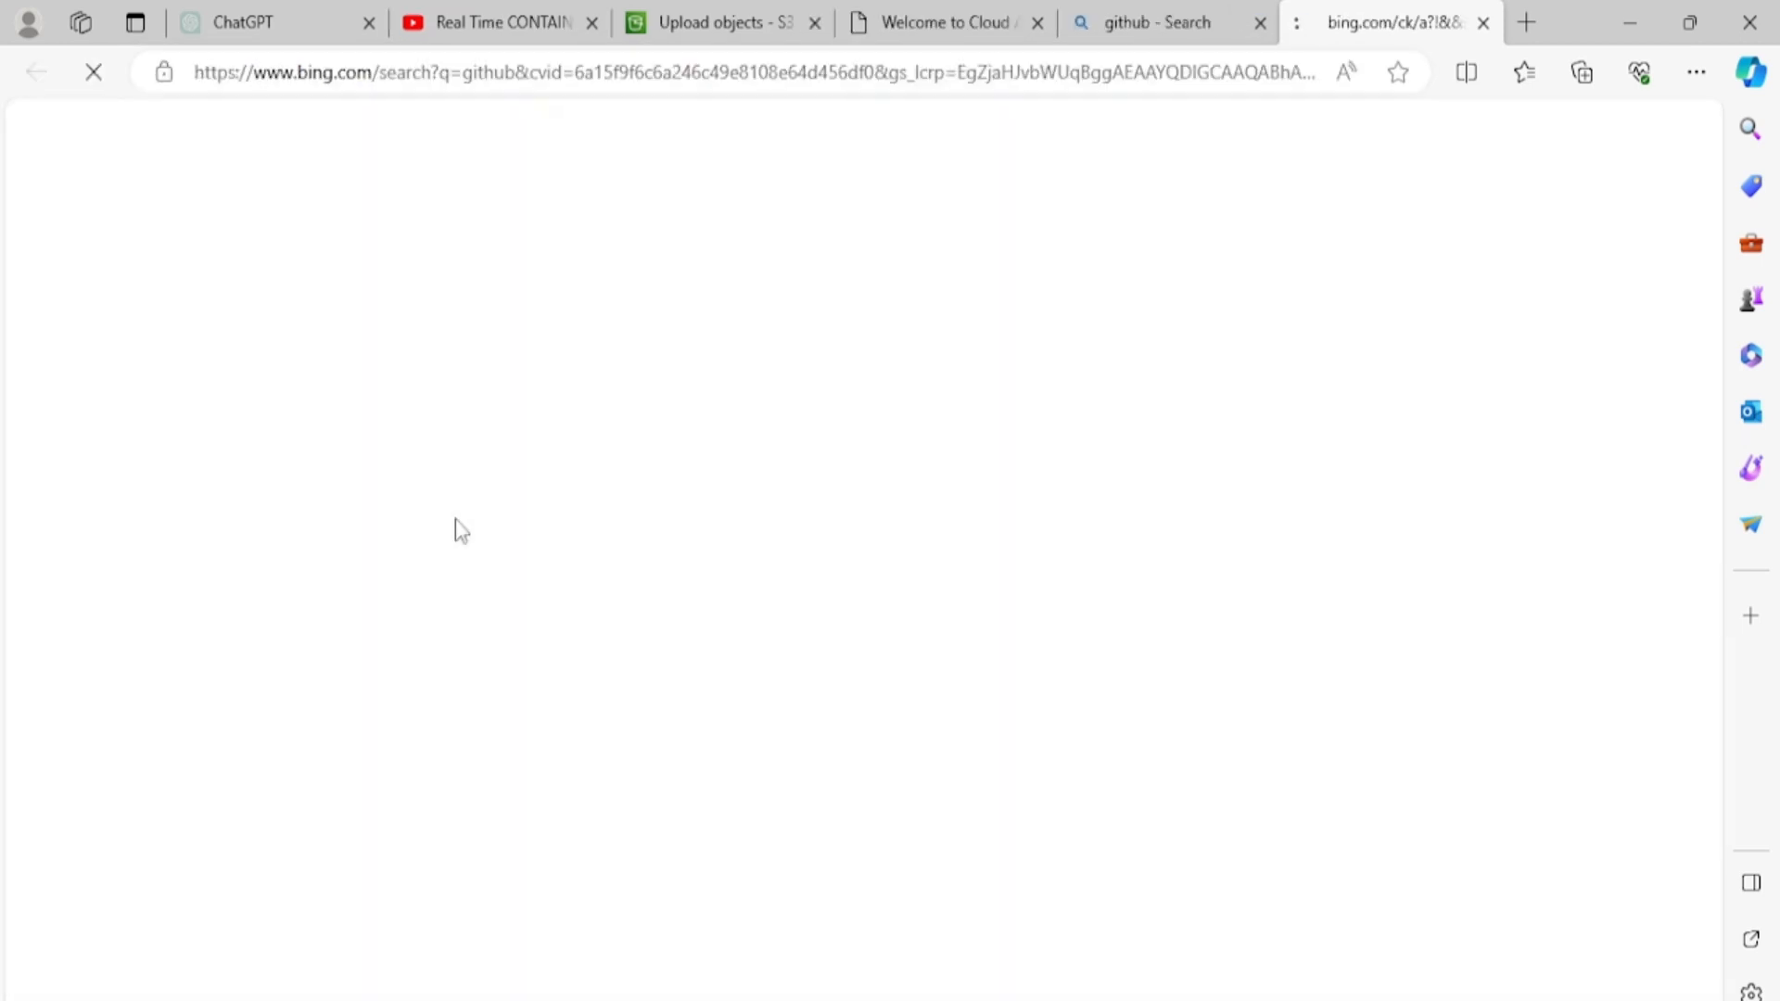
pyautogui.click(1260, 23)
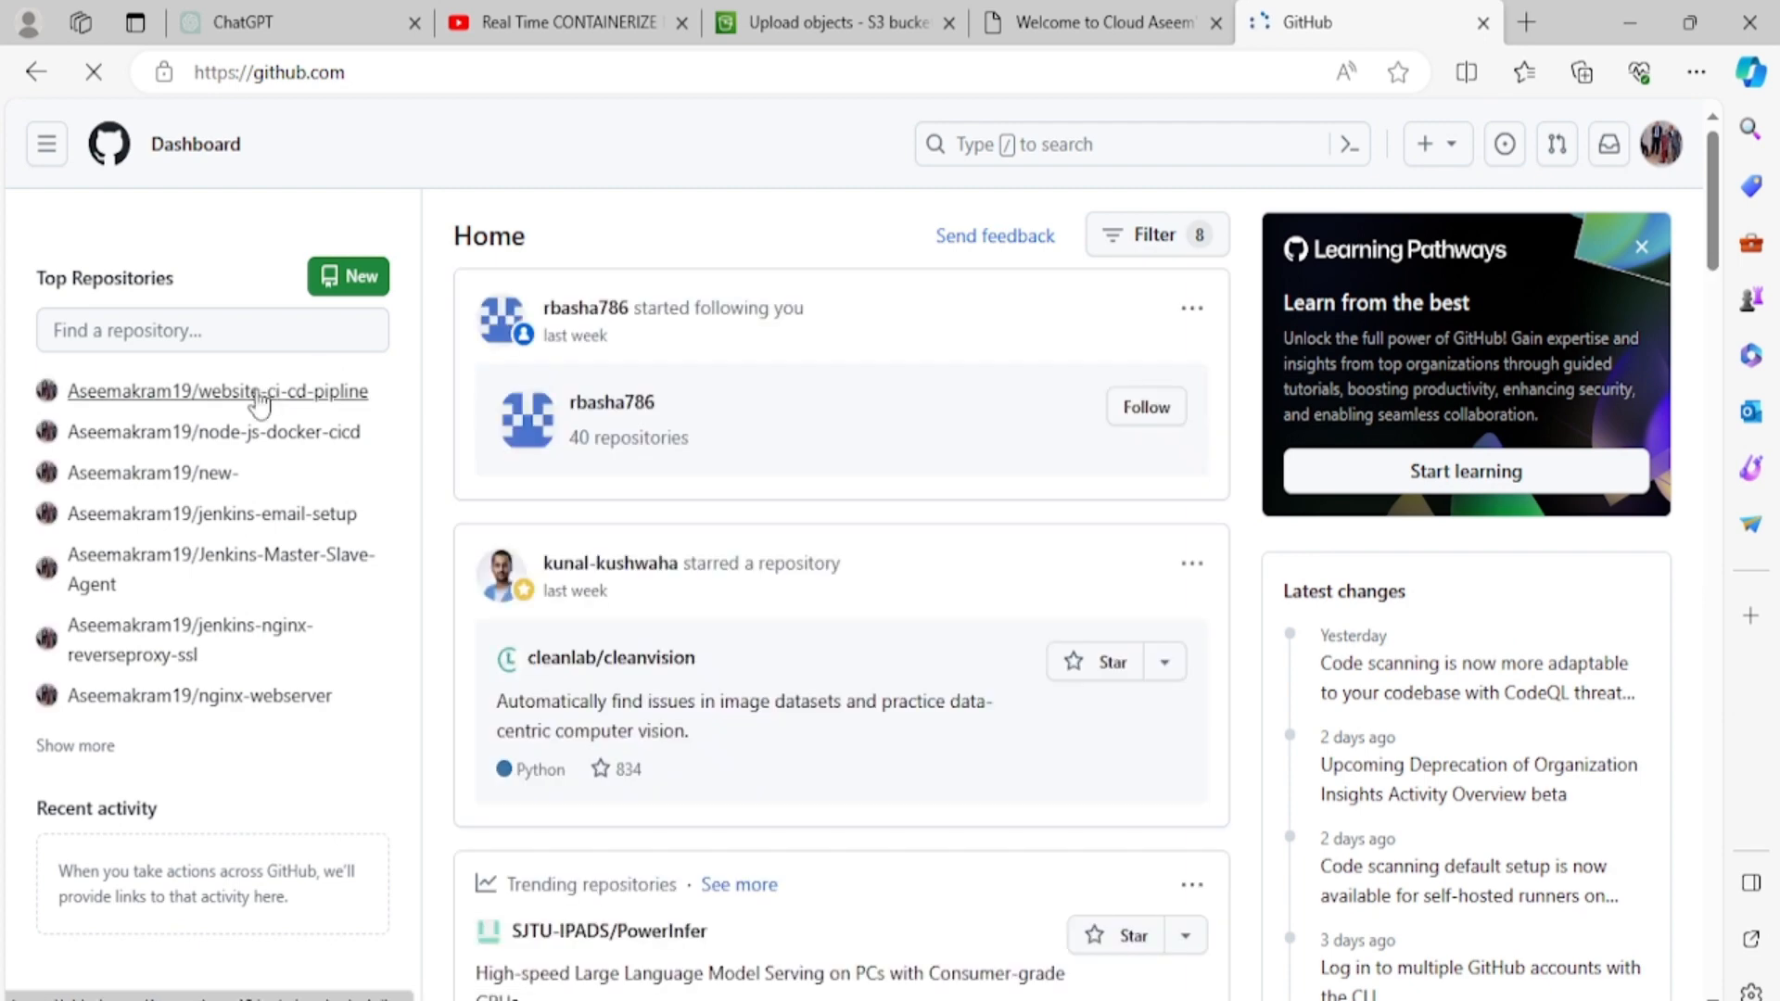
# Step: Open the website-ci-cd-pipline repository from the GitHub dashboard and review its website files and folders
pyautogui.click(259, 397)
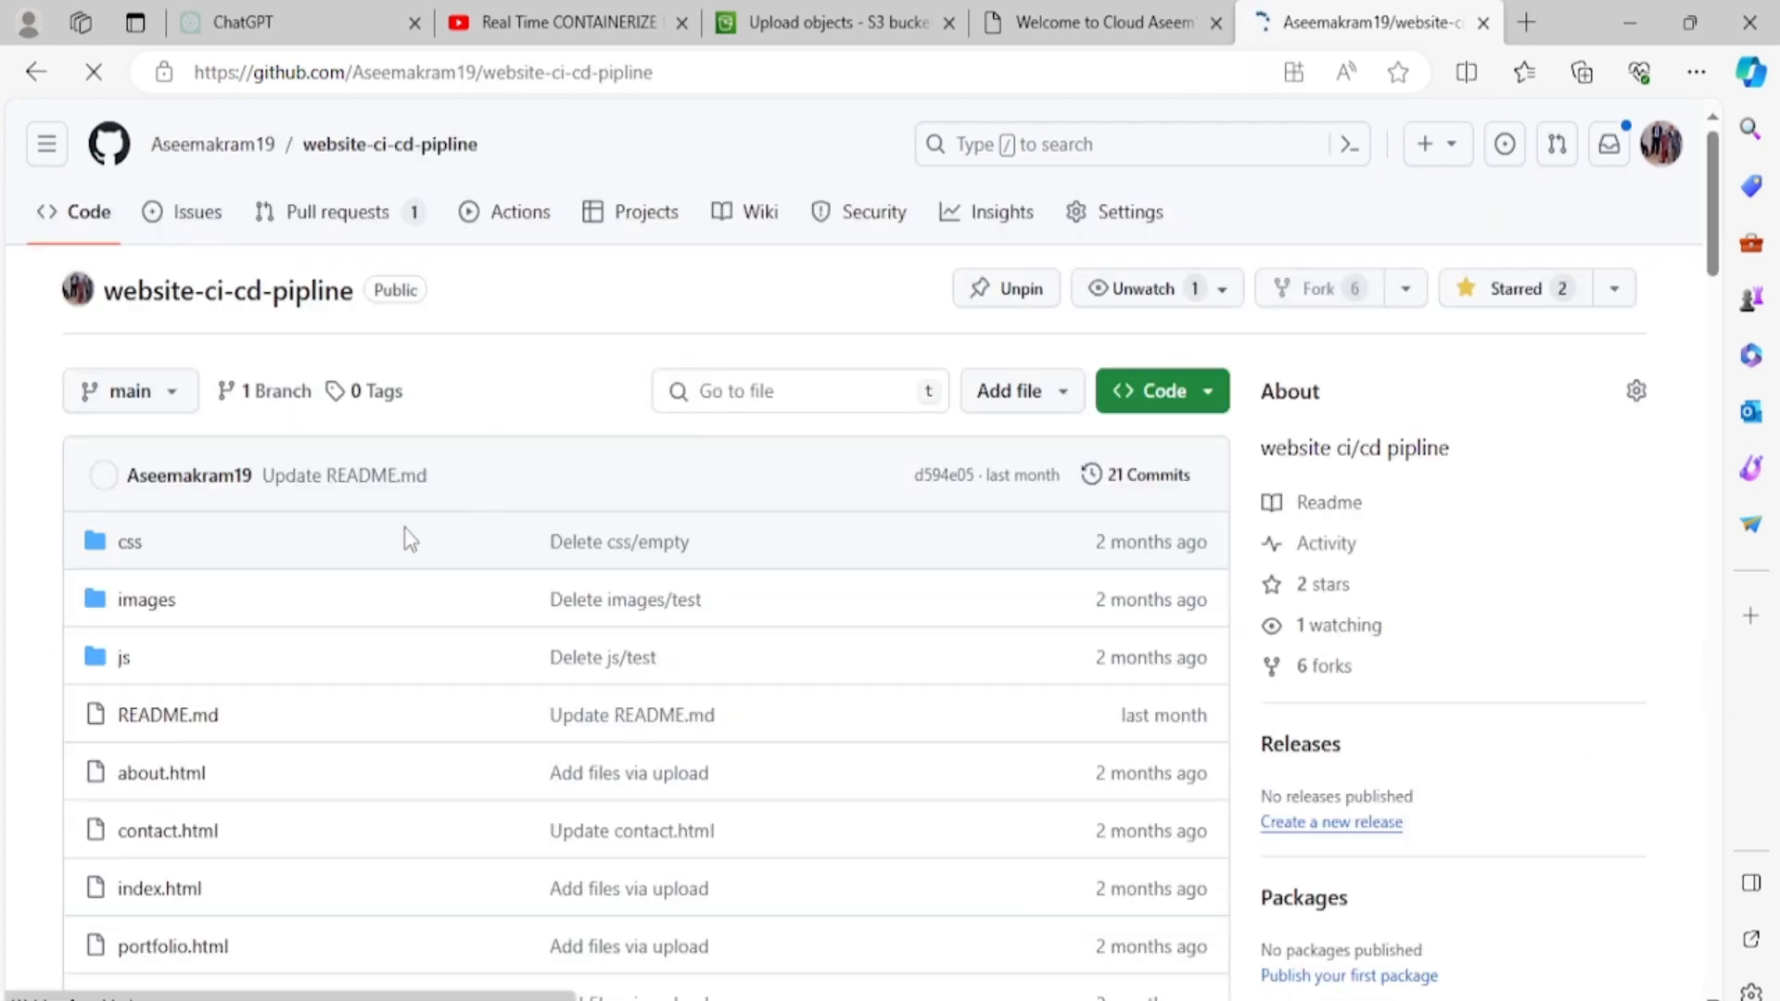
pyautogui.scroll(-3, 260, 649)
pyautogui.scroll(3, 255, 742)
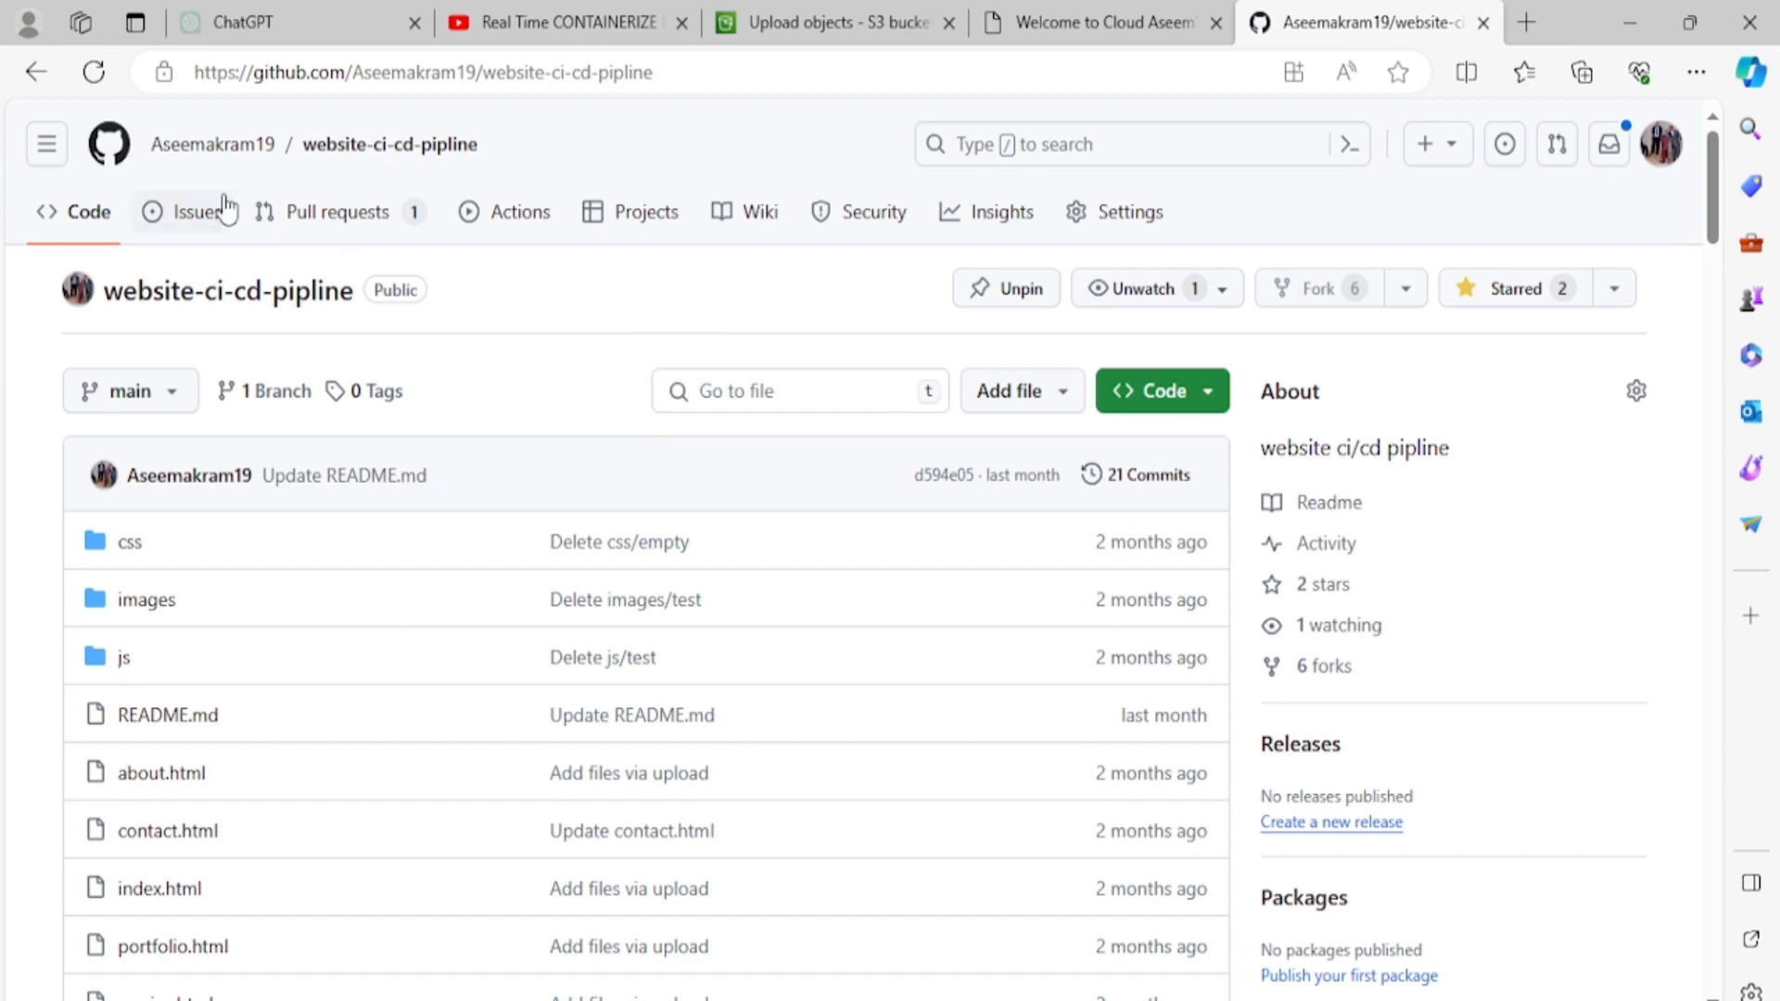
pyautogui.scroll(-3, 445, 769)
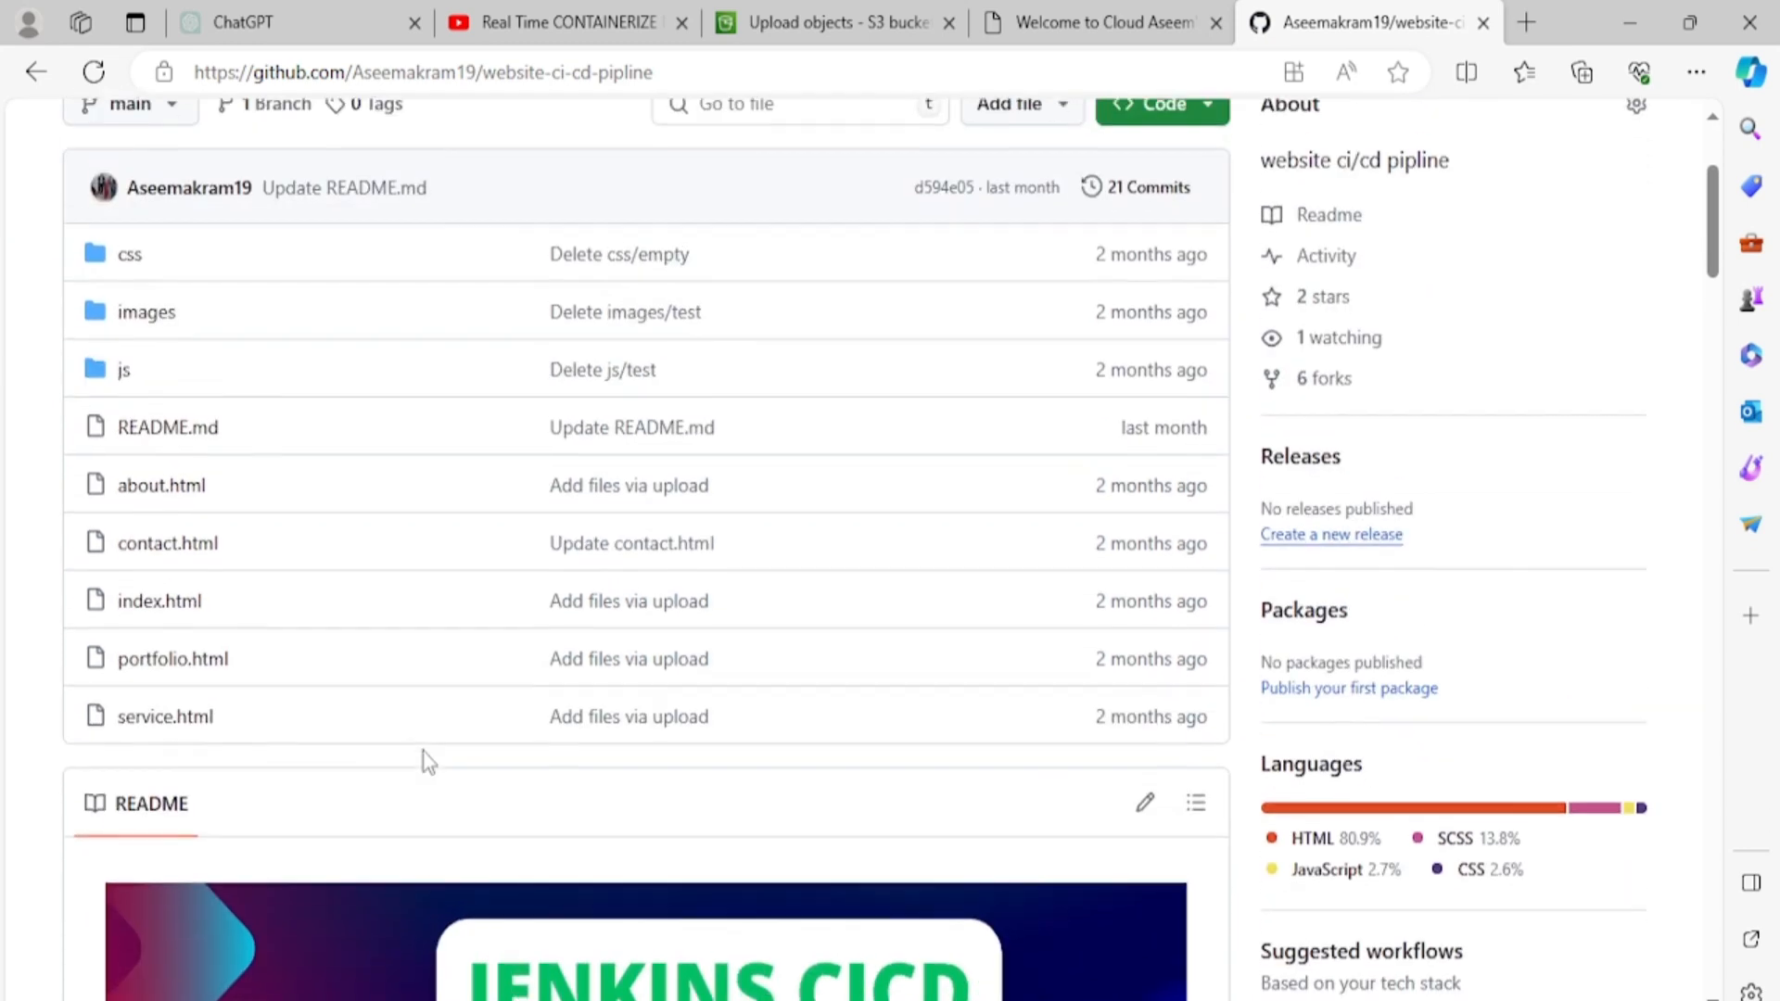
pyautogui.scroll(3, 426, 751)
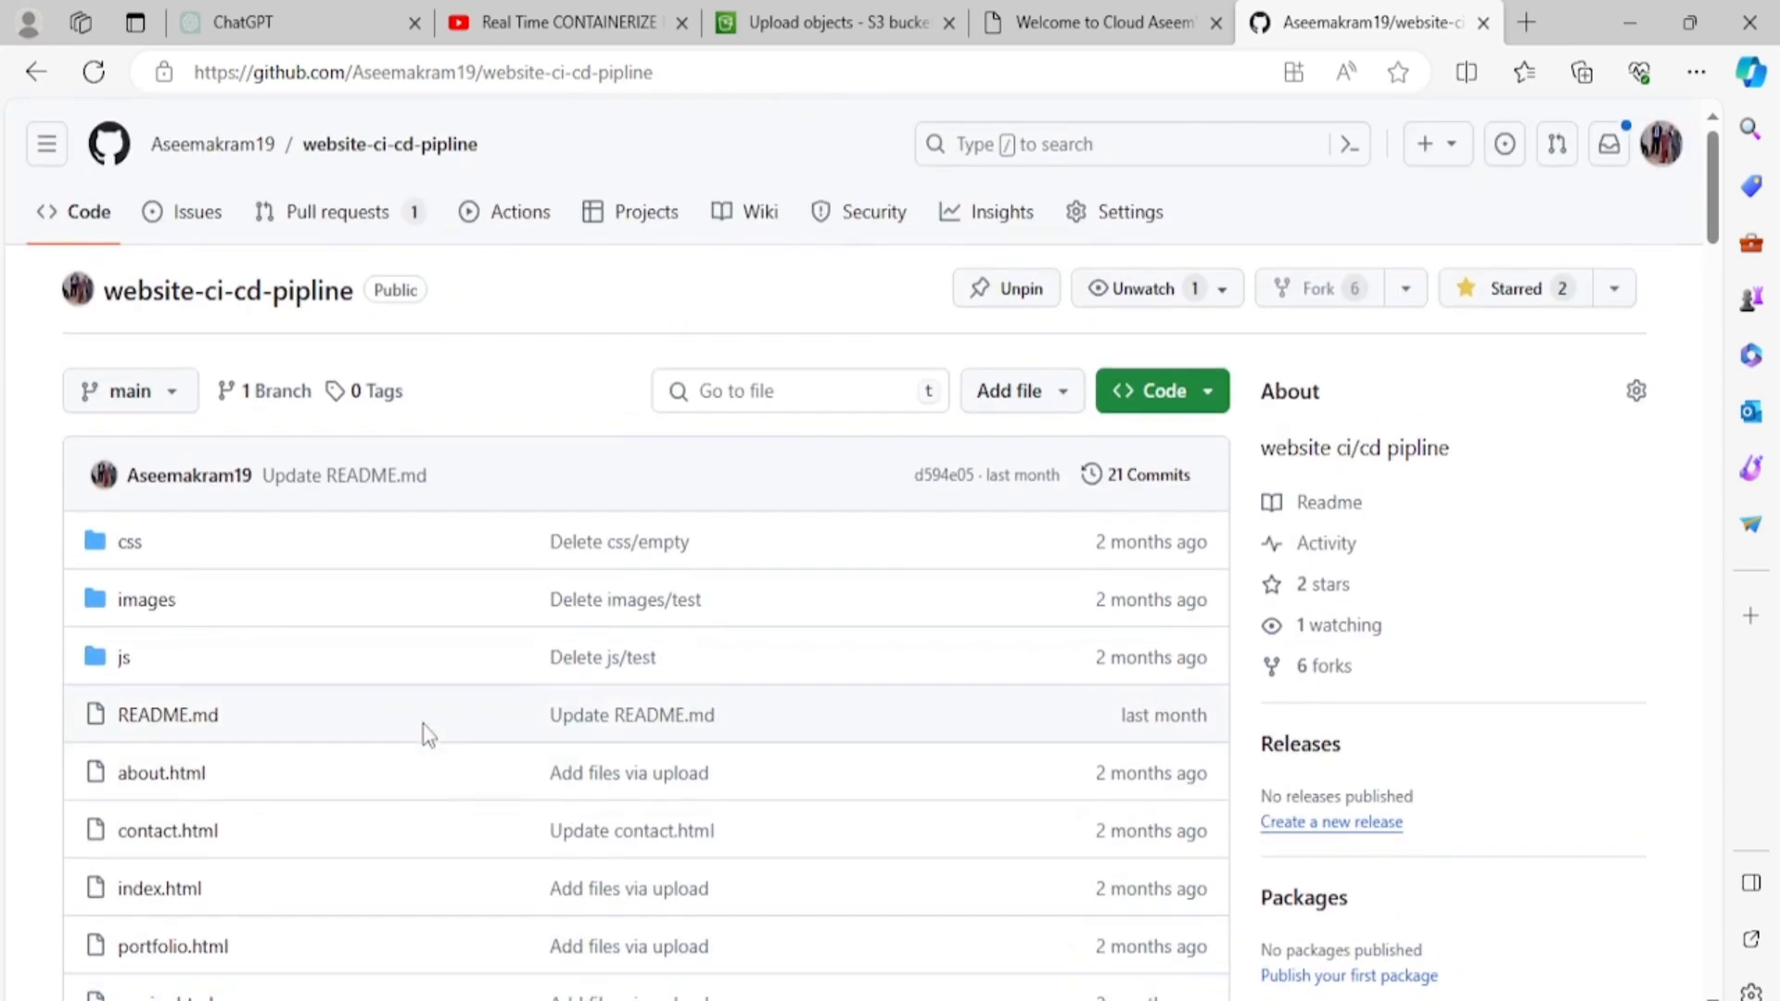
# Step: Return to the S3 upload, close its finished status page, and review the objects stored in the websitedemoyt bucket
pyautogui.click(844, 1)
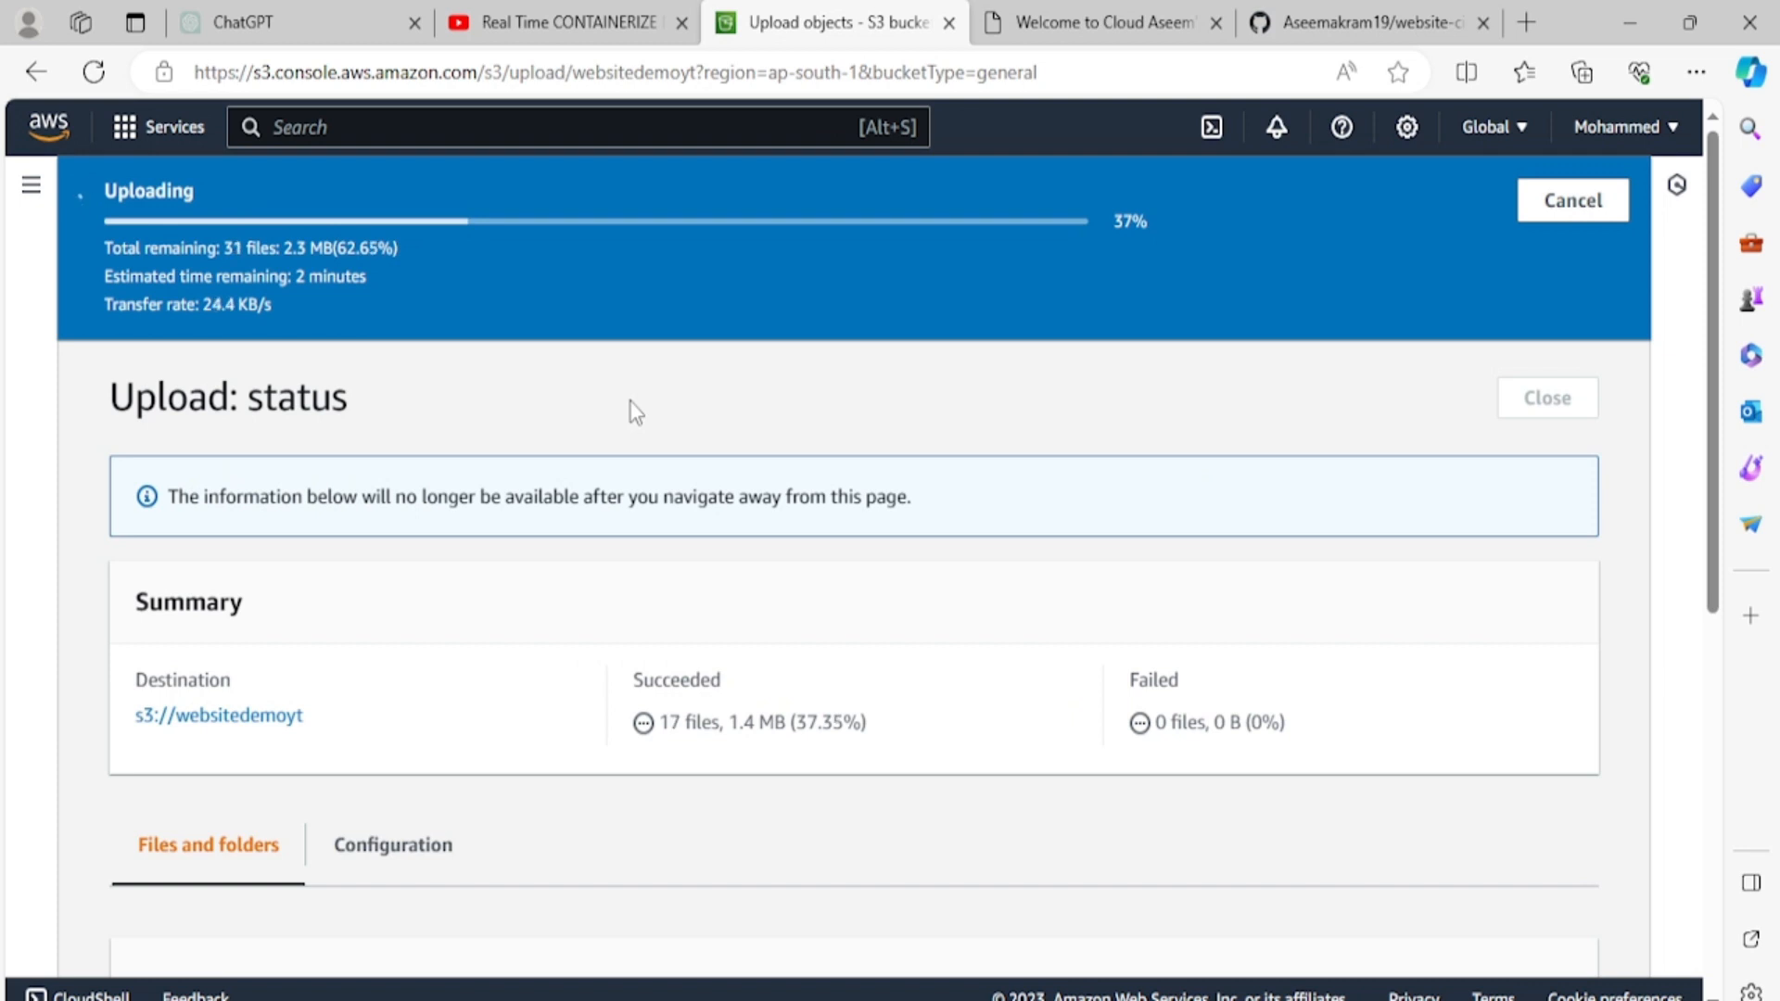
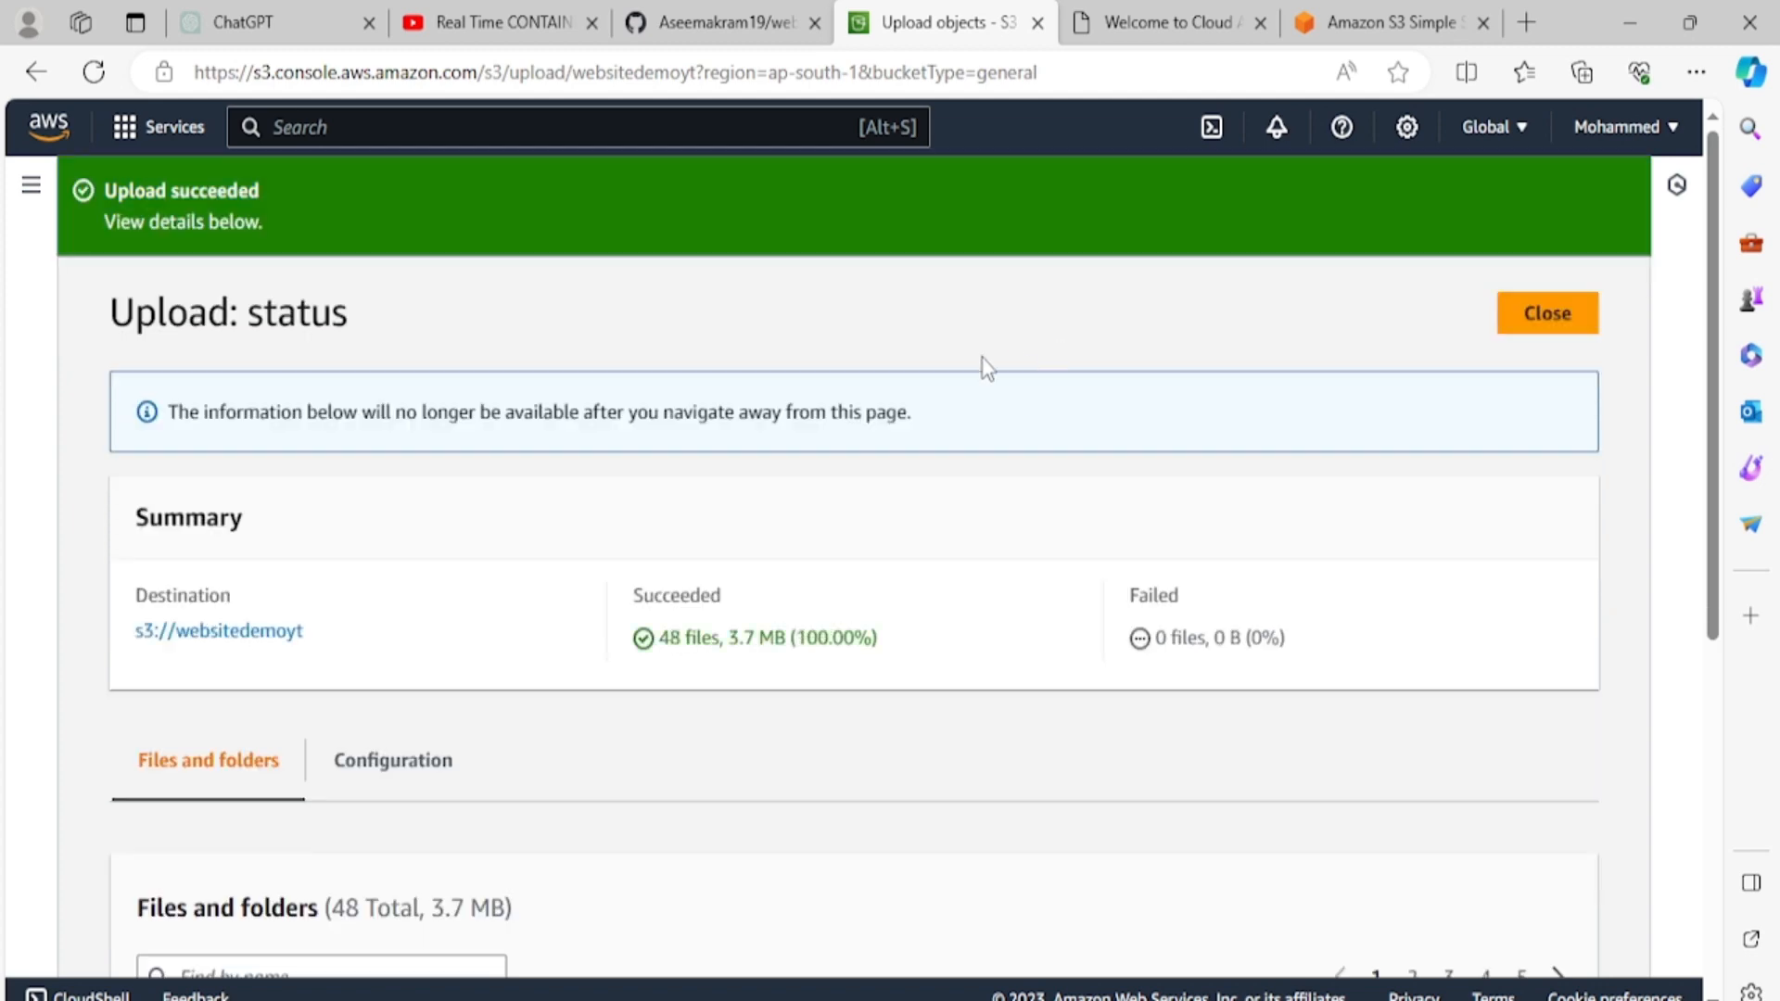
pyautogui.click(1548, 313)
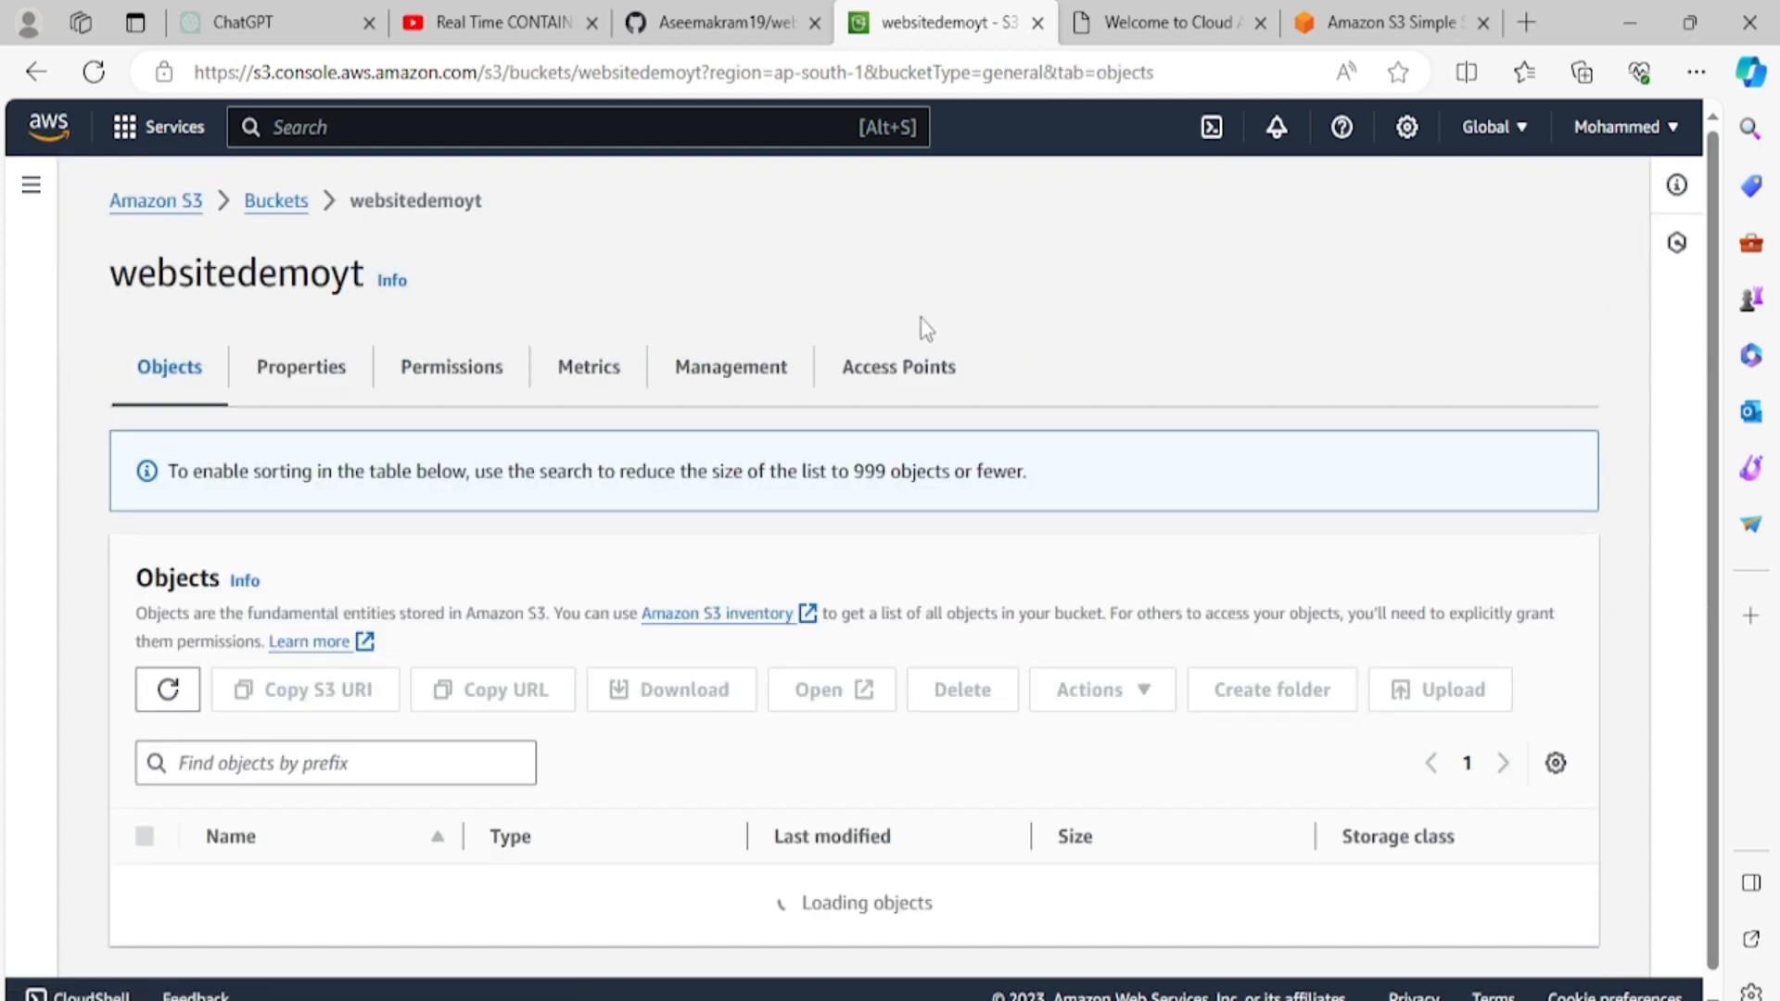
pyautogui.scroll(-4, 630, 595)
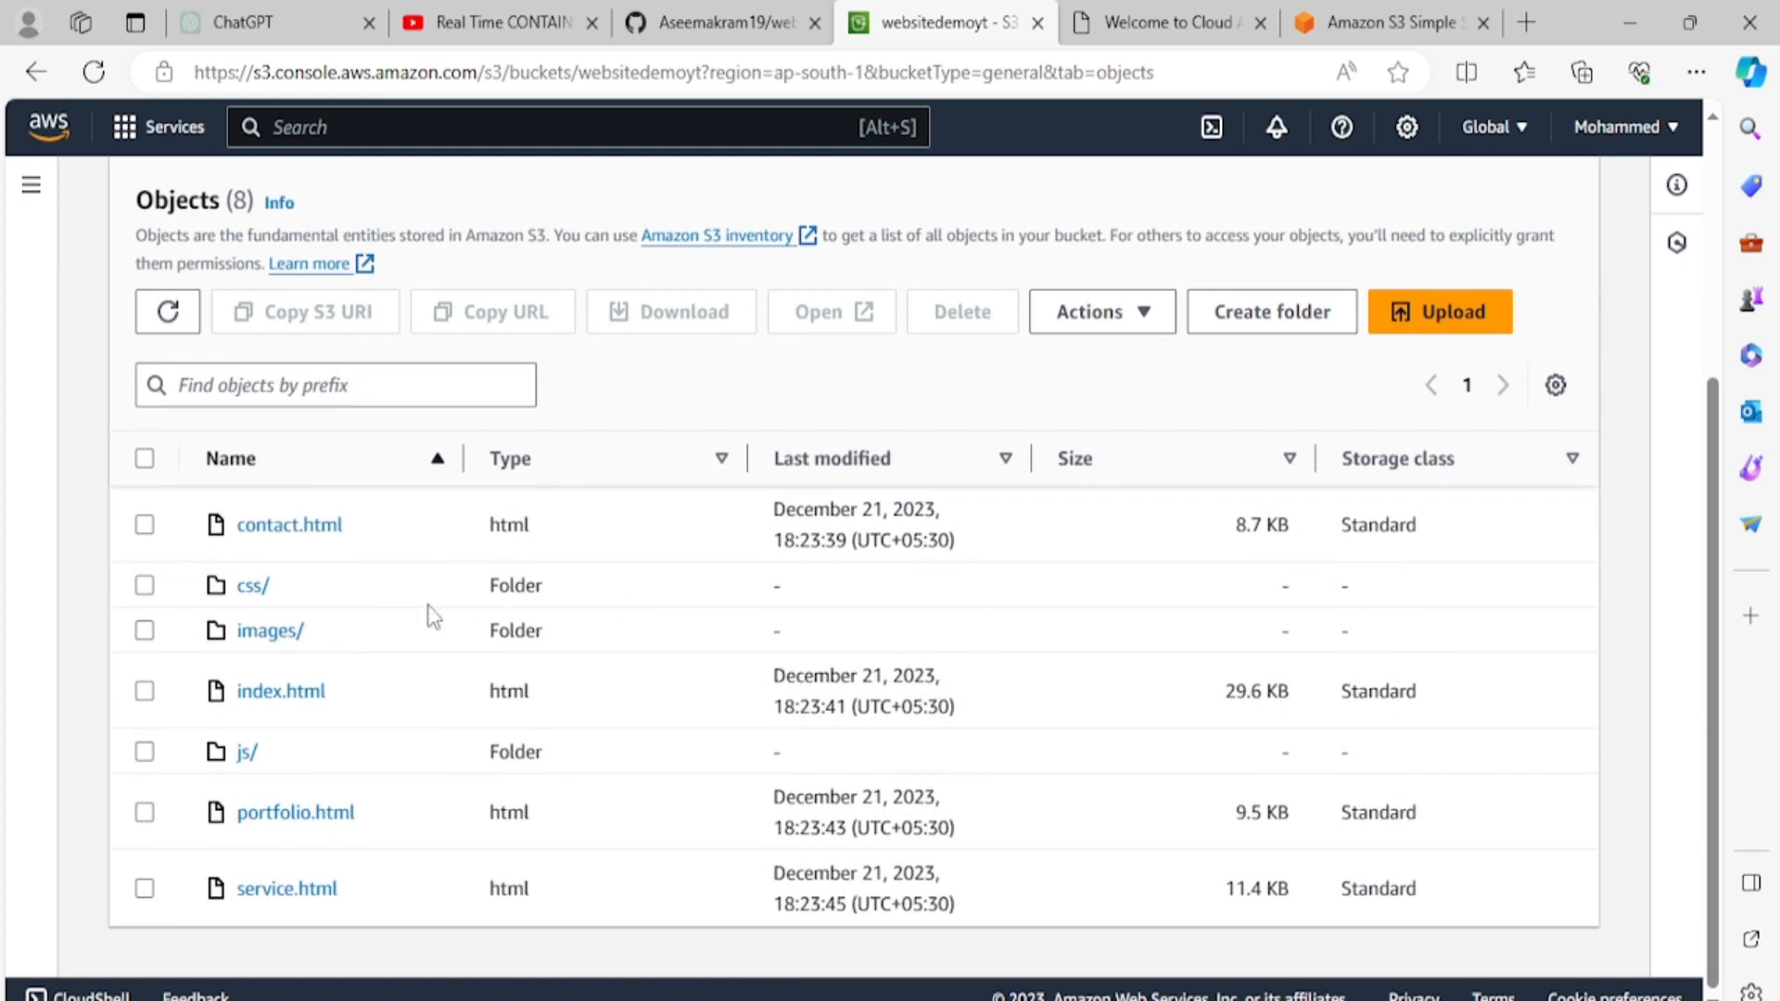
pyautogui.scroll(2, 366, 761)
pyautogui.scroll(1, 370, 733)
pyautogui.scroll(-2, 370, 717)
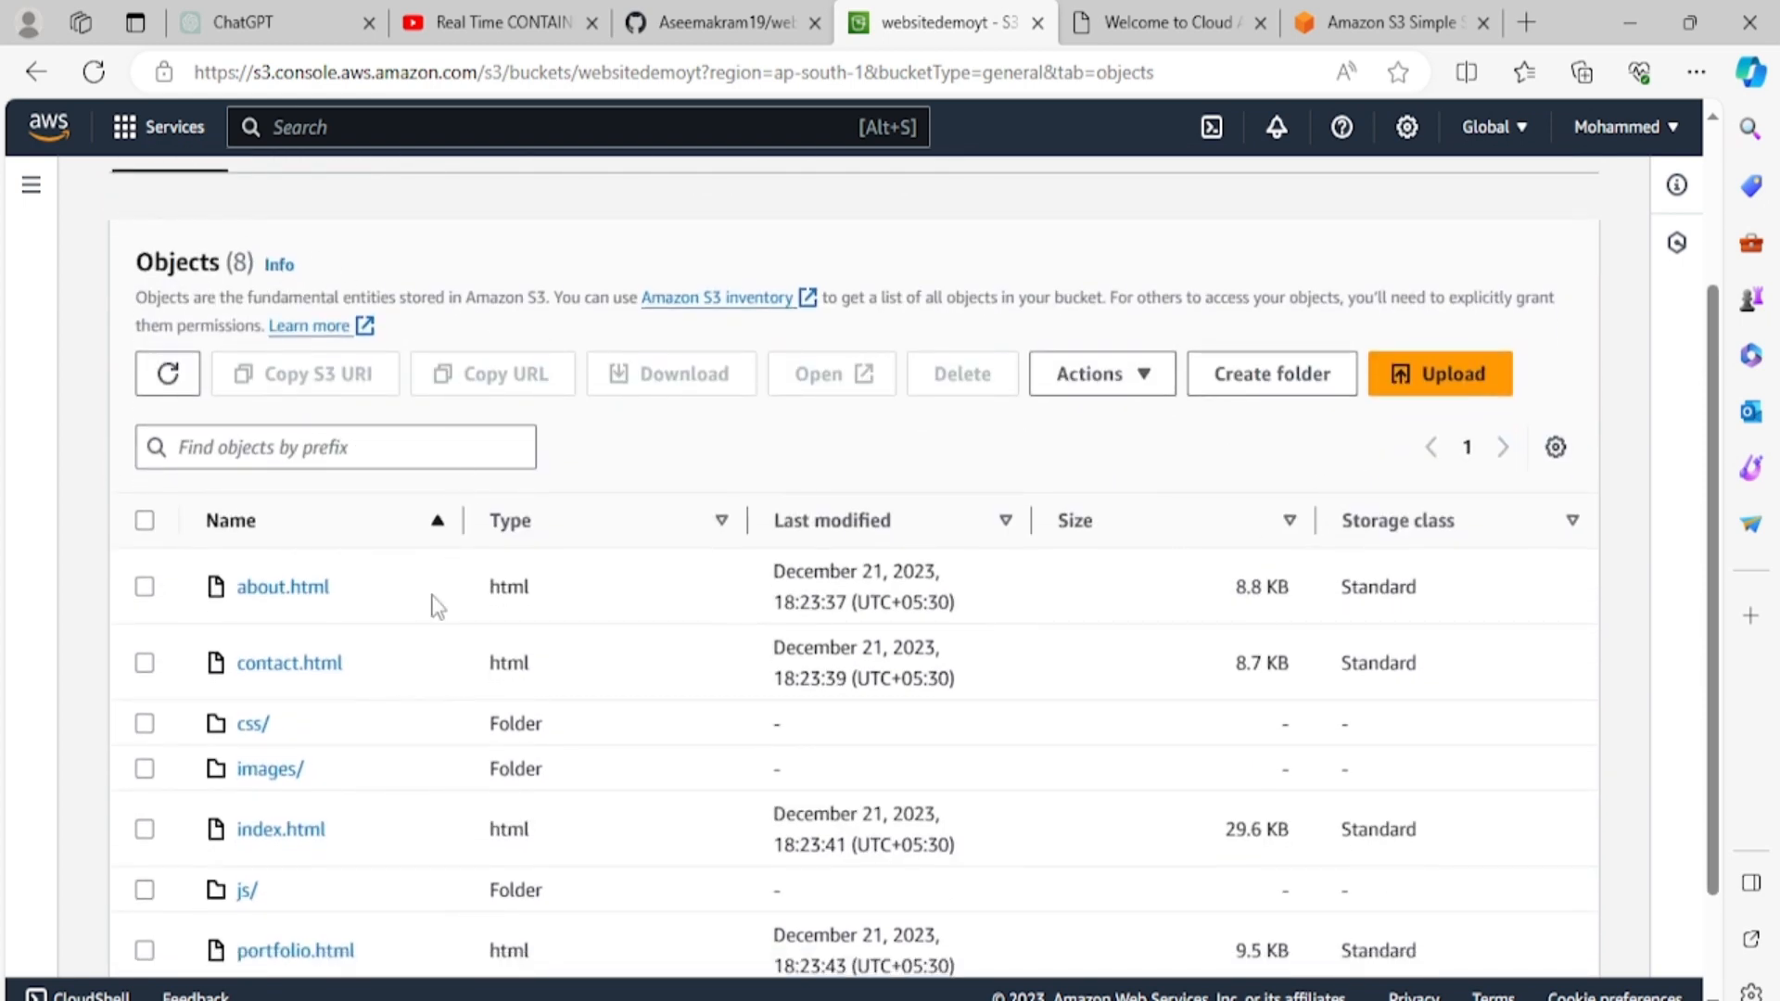
pyautogui.scroll(-1, 434, 639)
pyautogui.scroll(1, 324, 761)
pyautogui.click(184, 387)
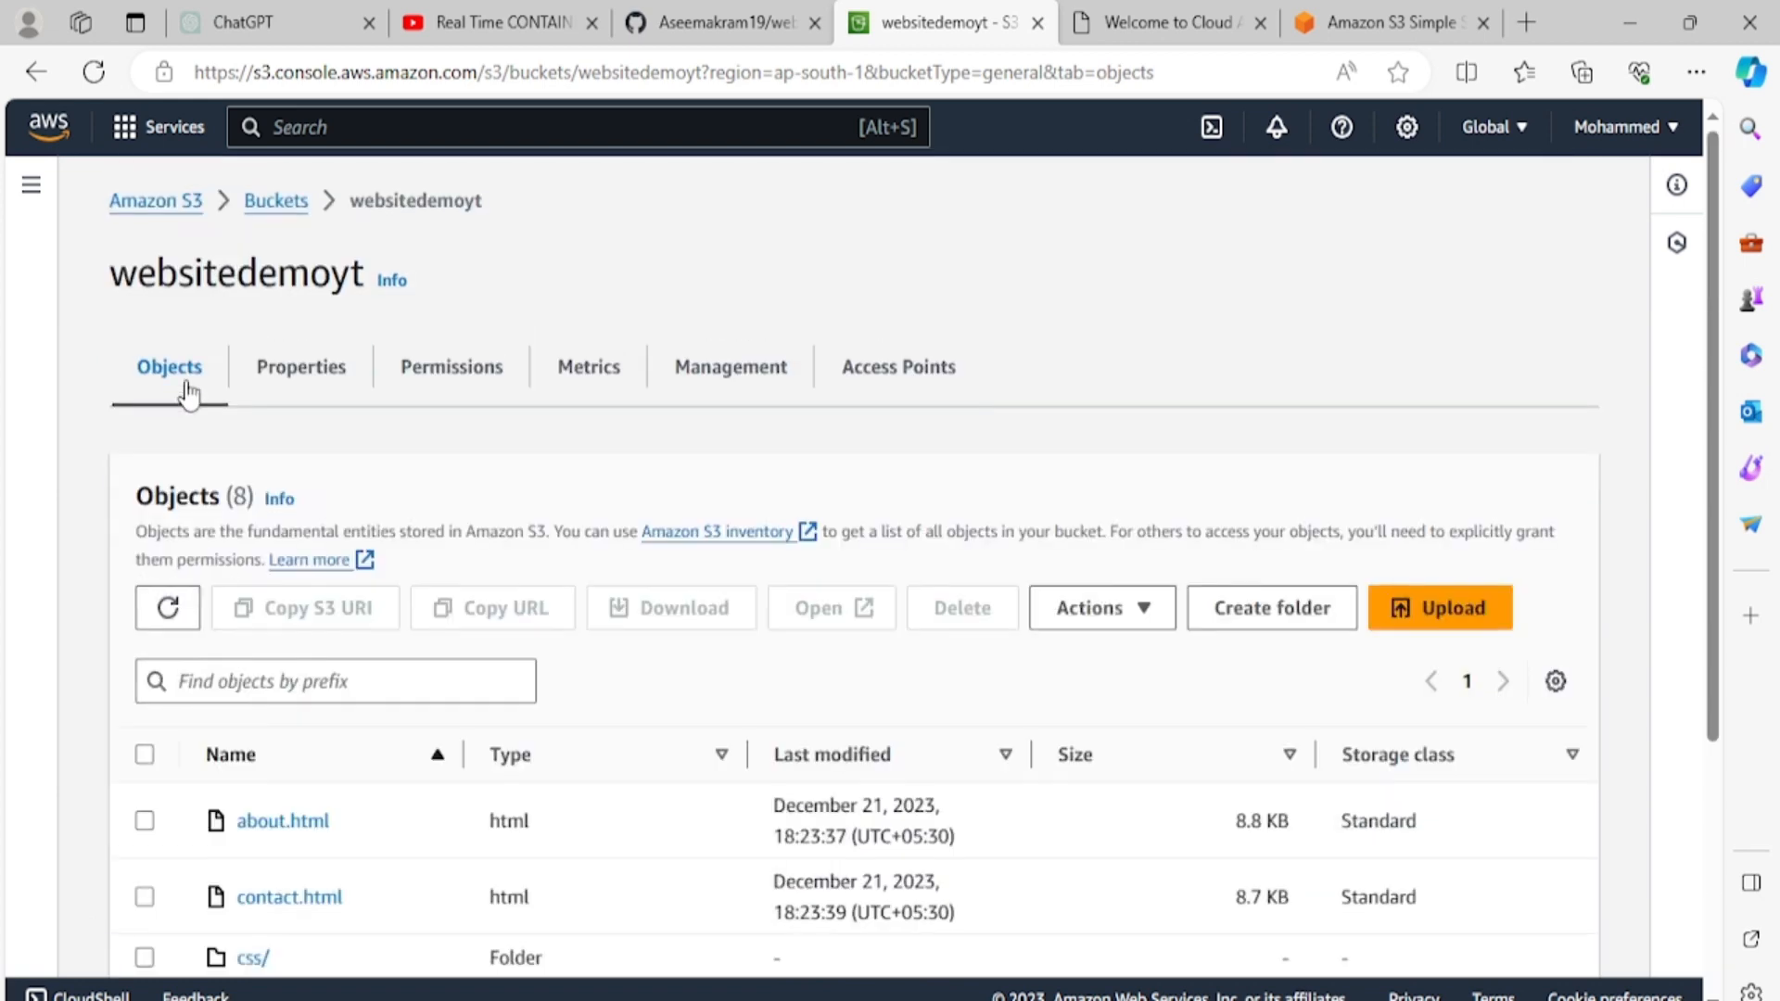
pyautogui.scroll(-4, 605, 715)
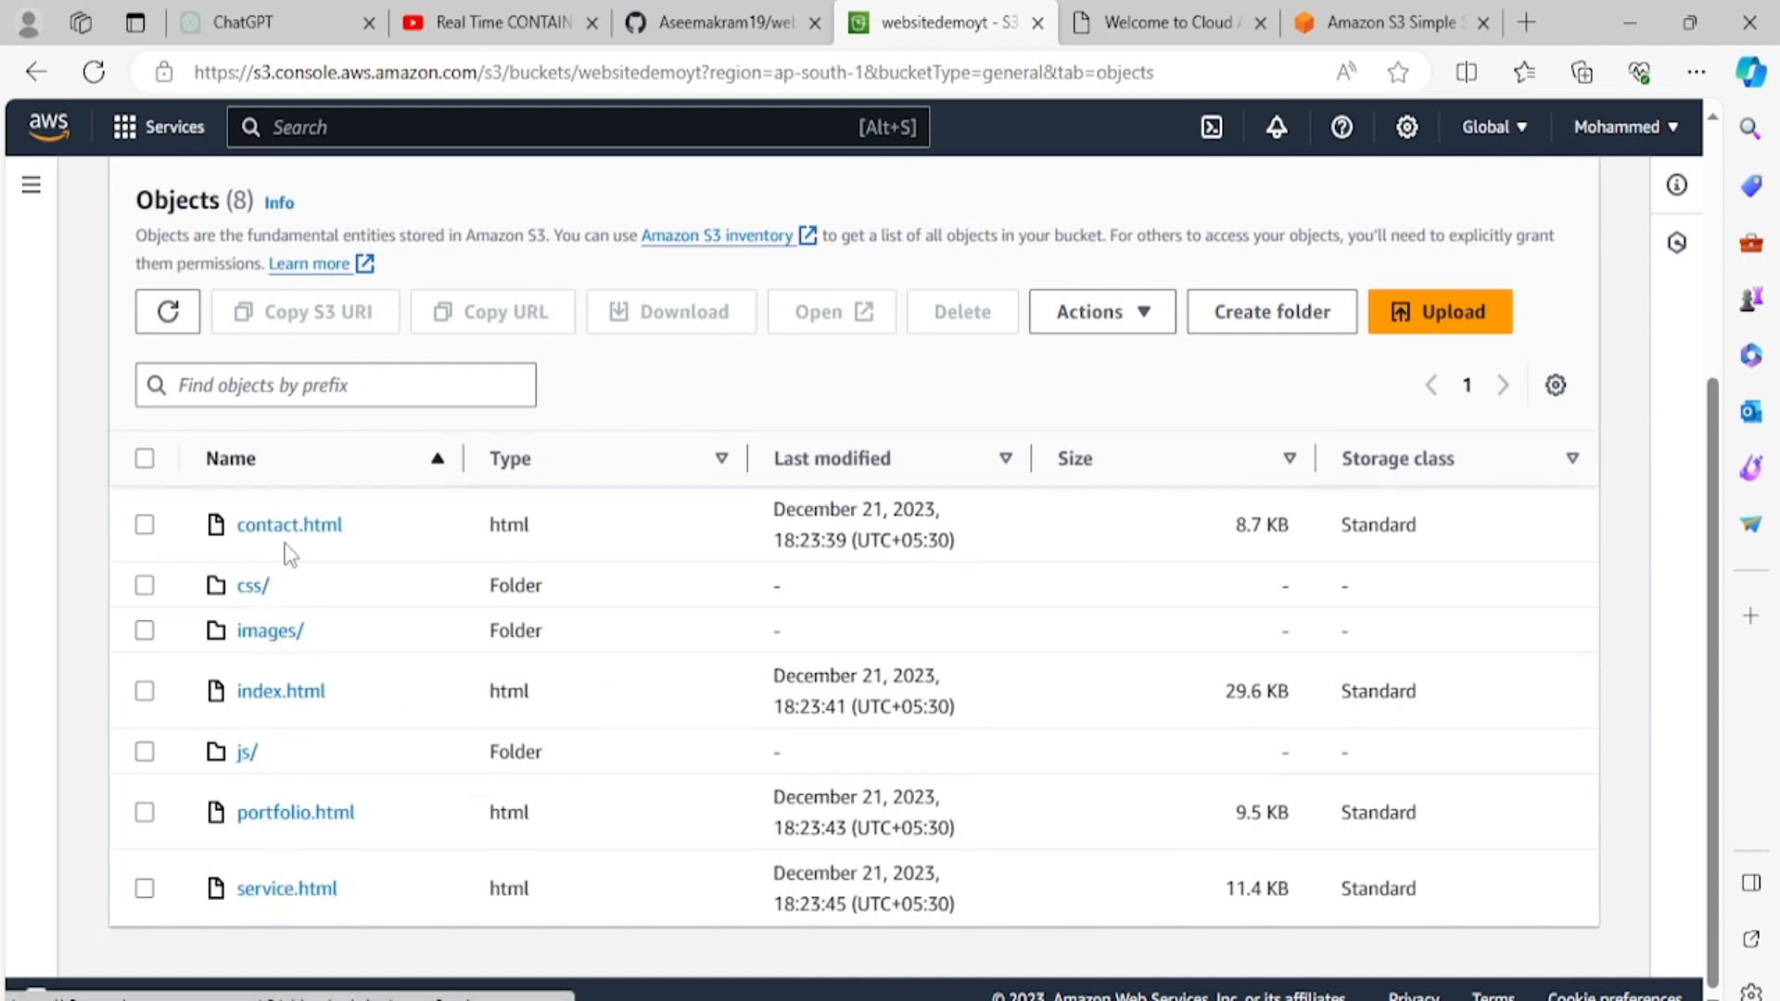
pyautogui.scroll(3, 1224, 580)
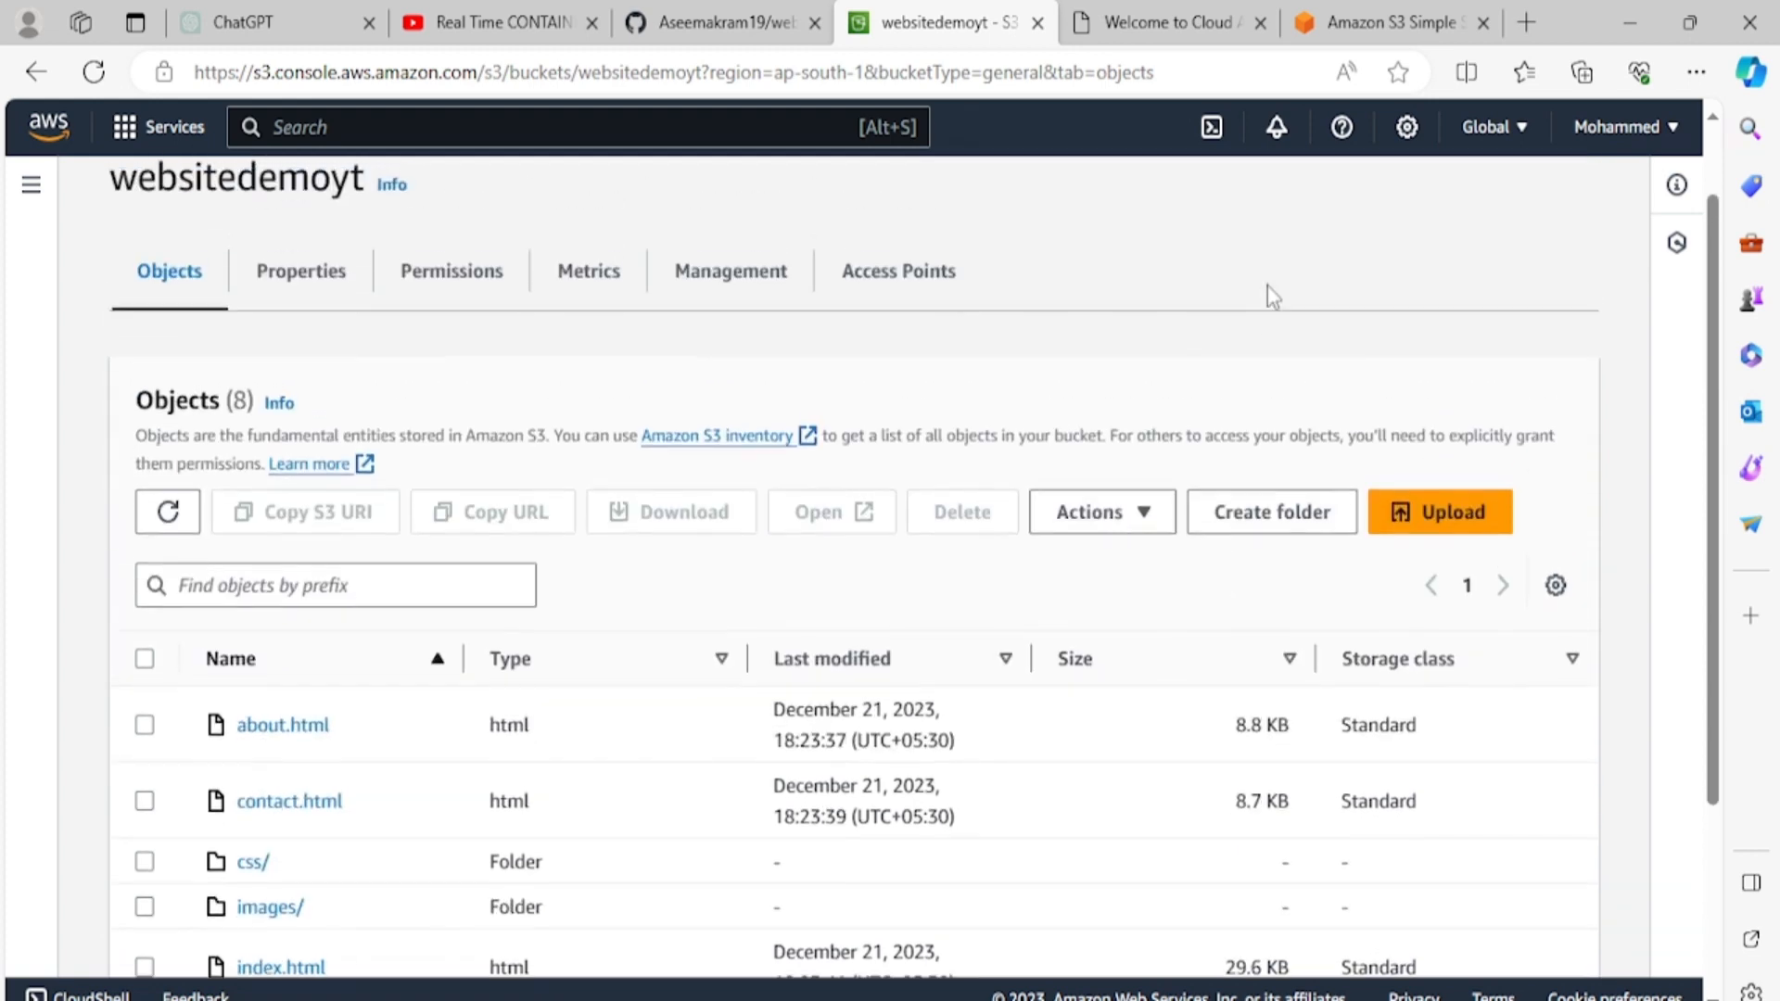
# Step: Reload websitedemoyt.s3-website.ap-south-1.amazonaws.com in the existing website tab
pyautogui.click(1178, 10)
pyautogui.click(905, 70)
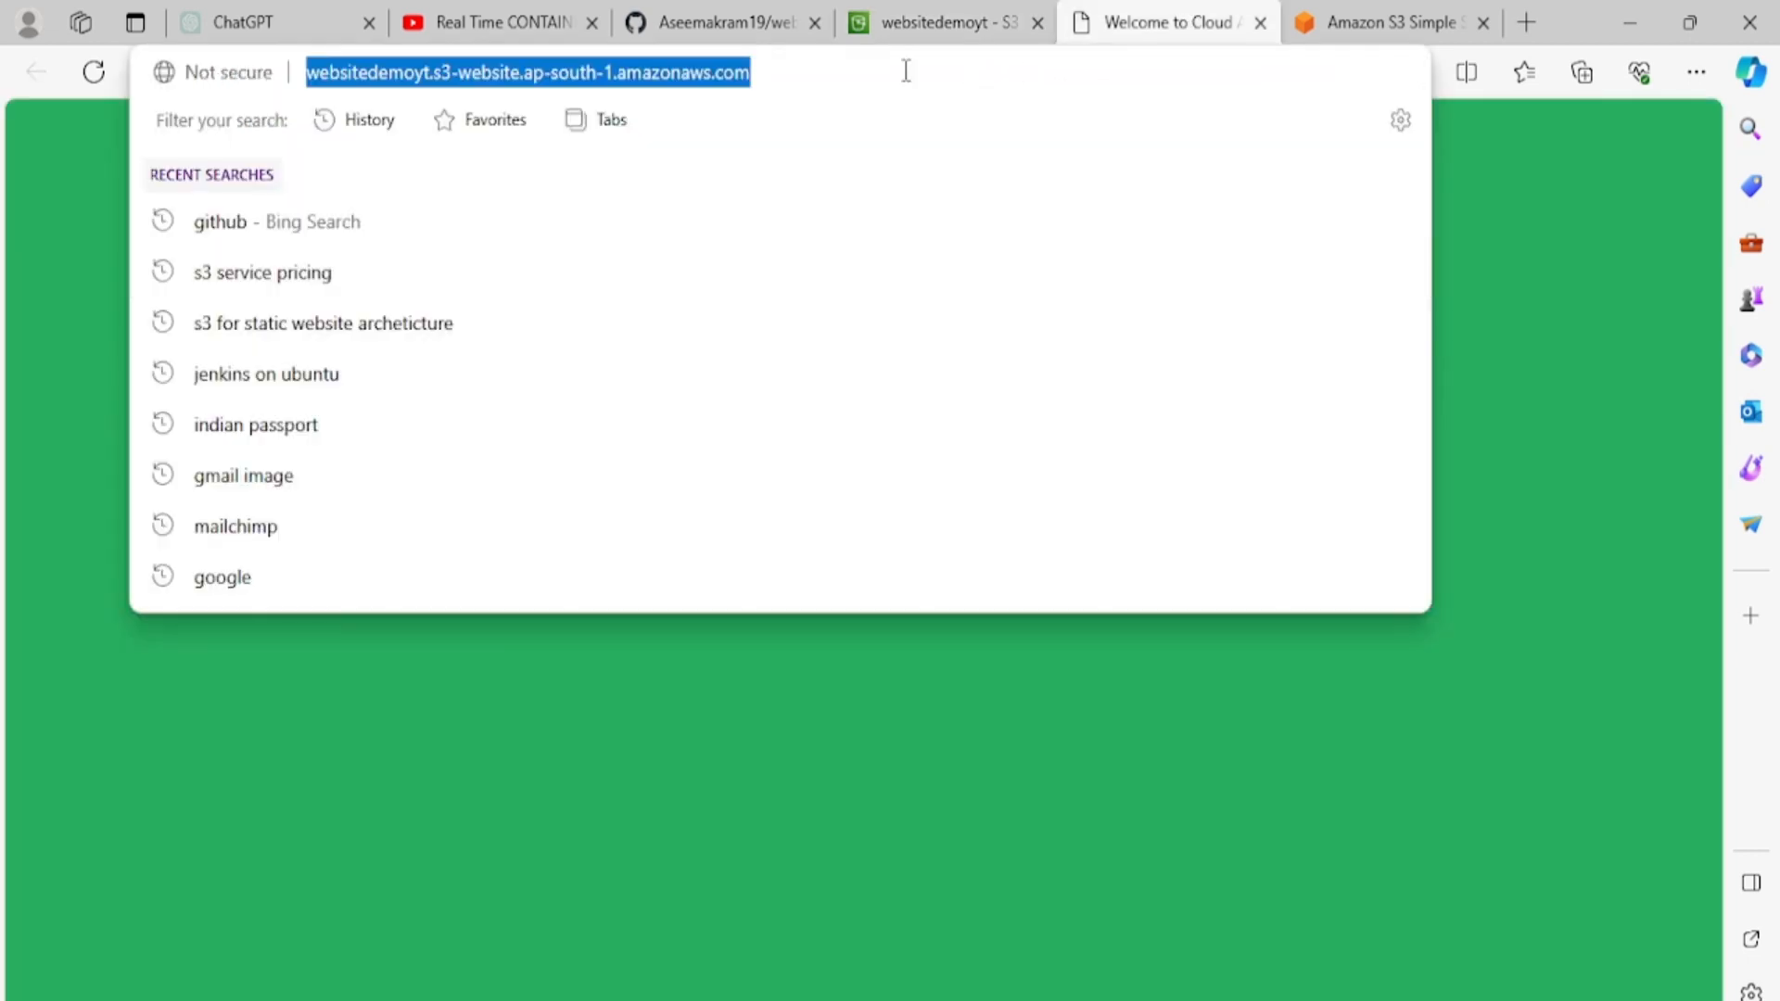
pyautogui.press('Return')
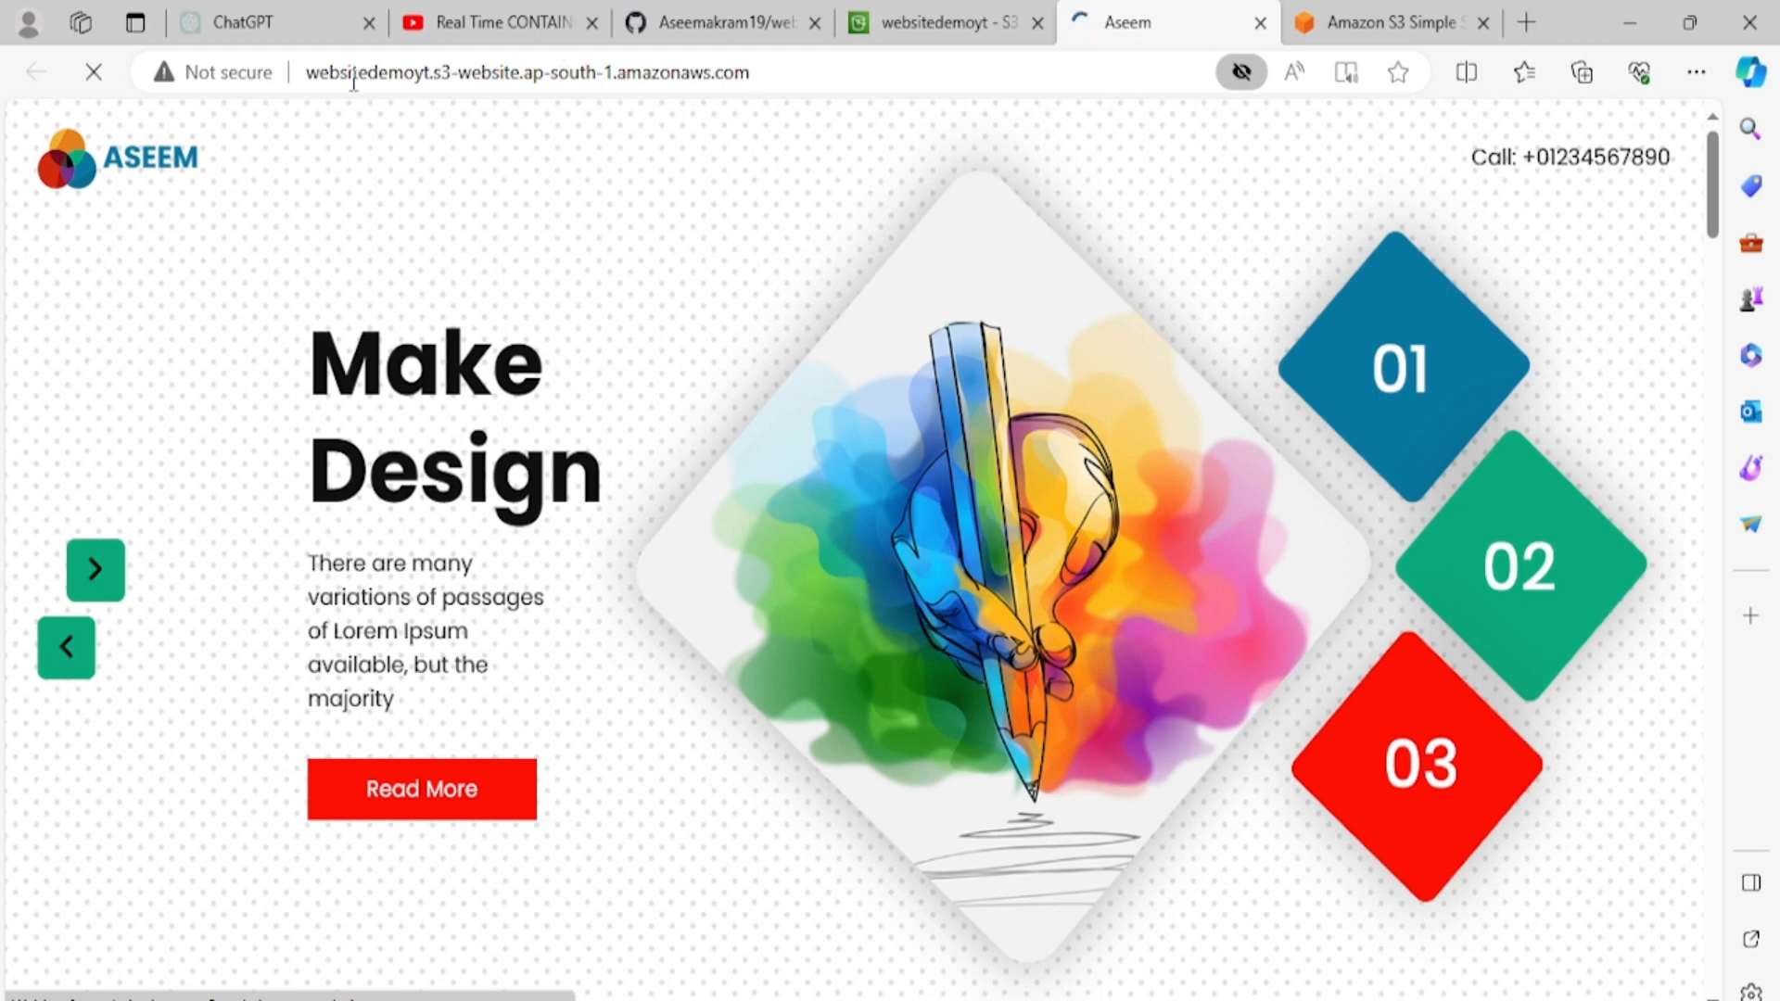
# Step: Open the websitedemoyt bucket's static website hosting endpoint in a new tab, and close the bucket's console tab
pyautogui.click(939, 27)
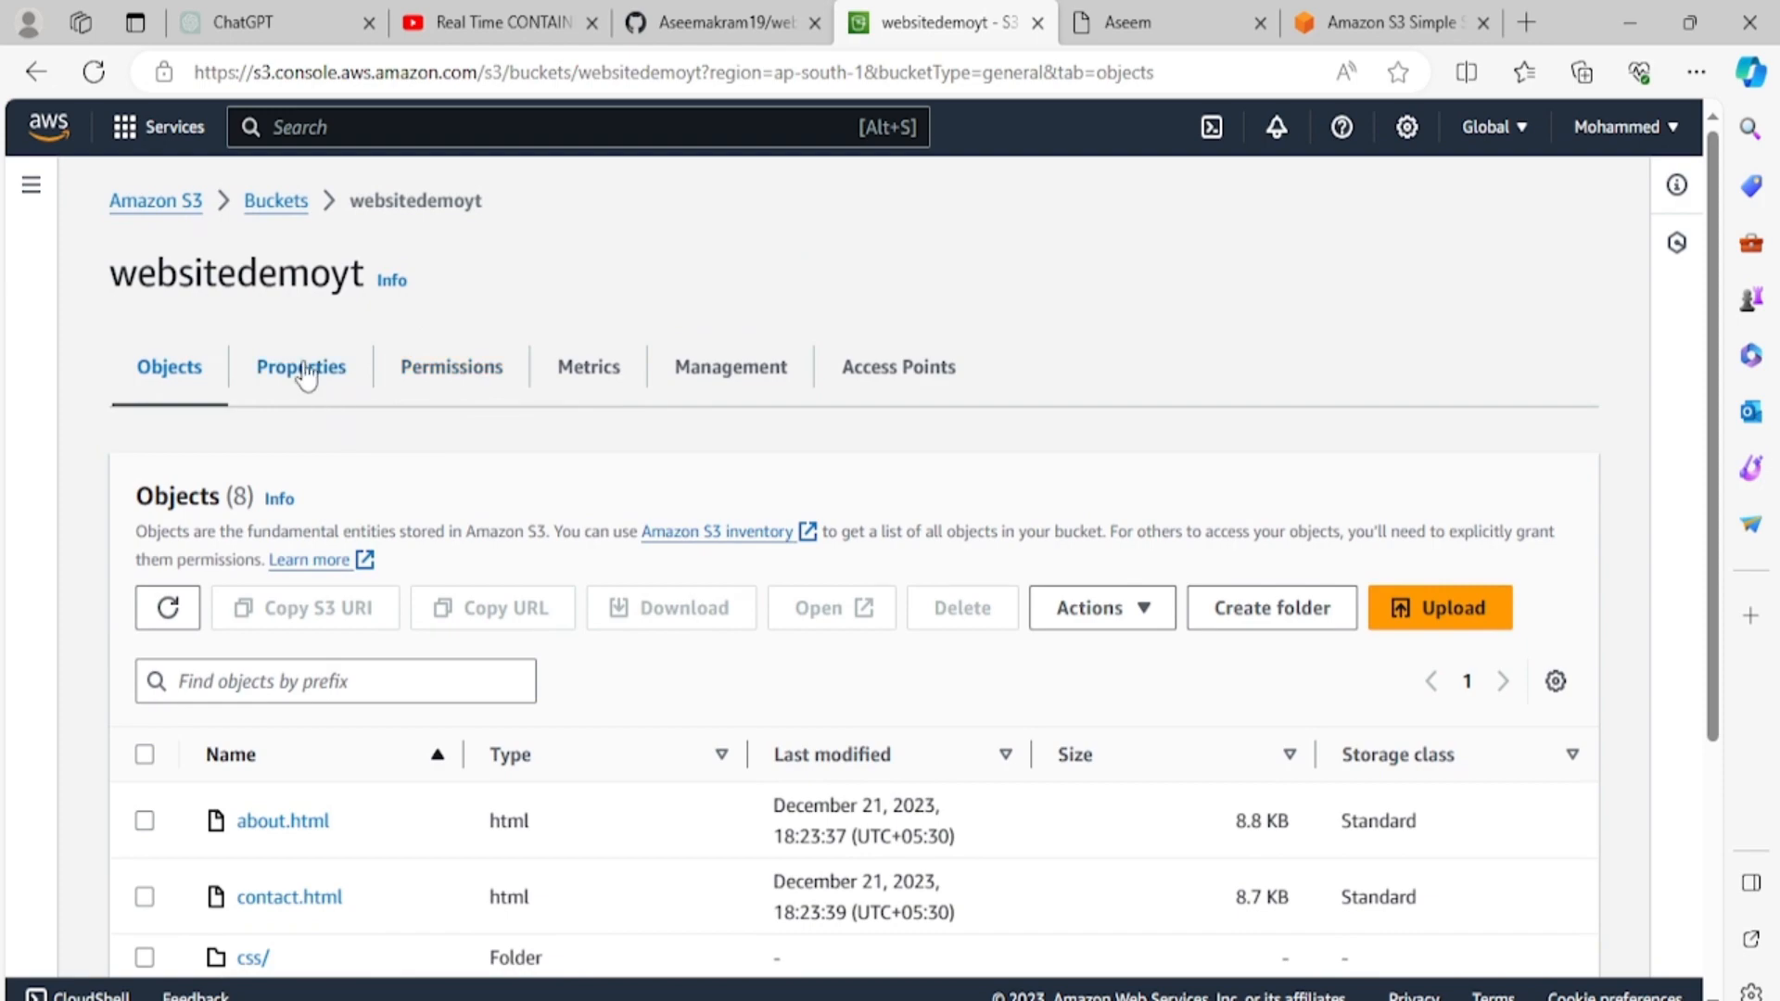
pyautogui.click(306, 371)
pyautogui.scroll(-10, 556, 623)
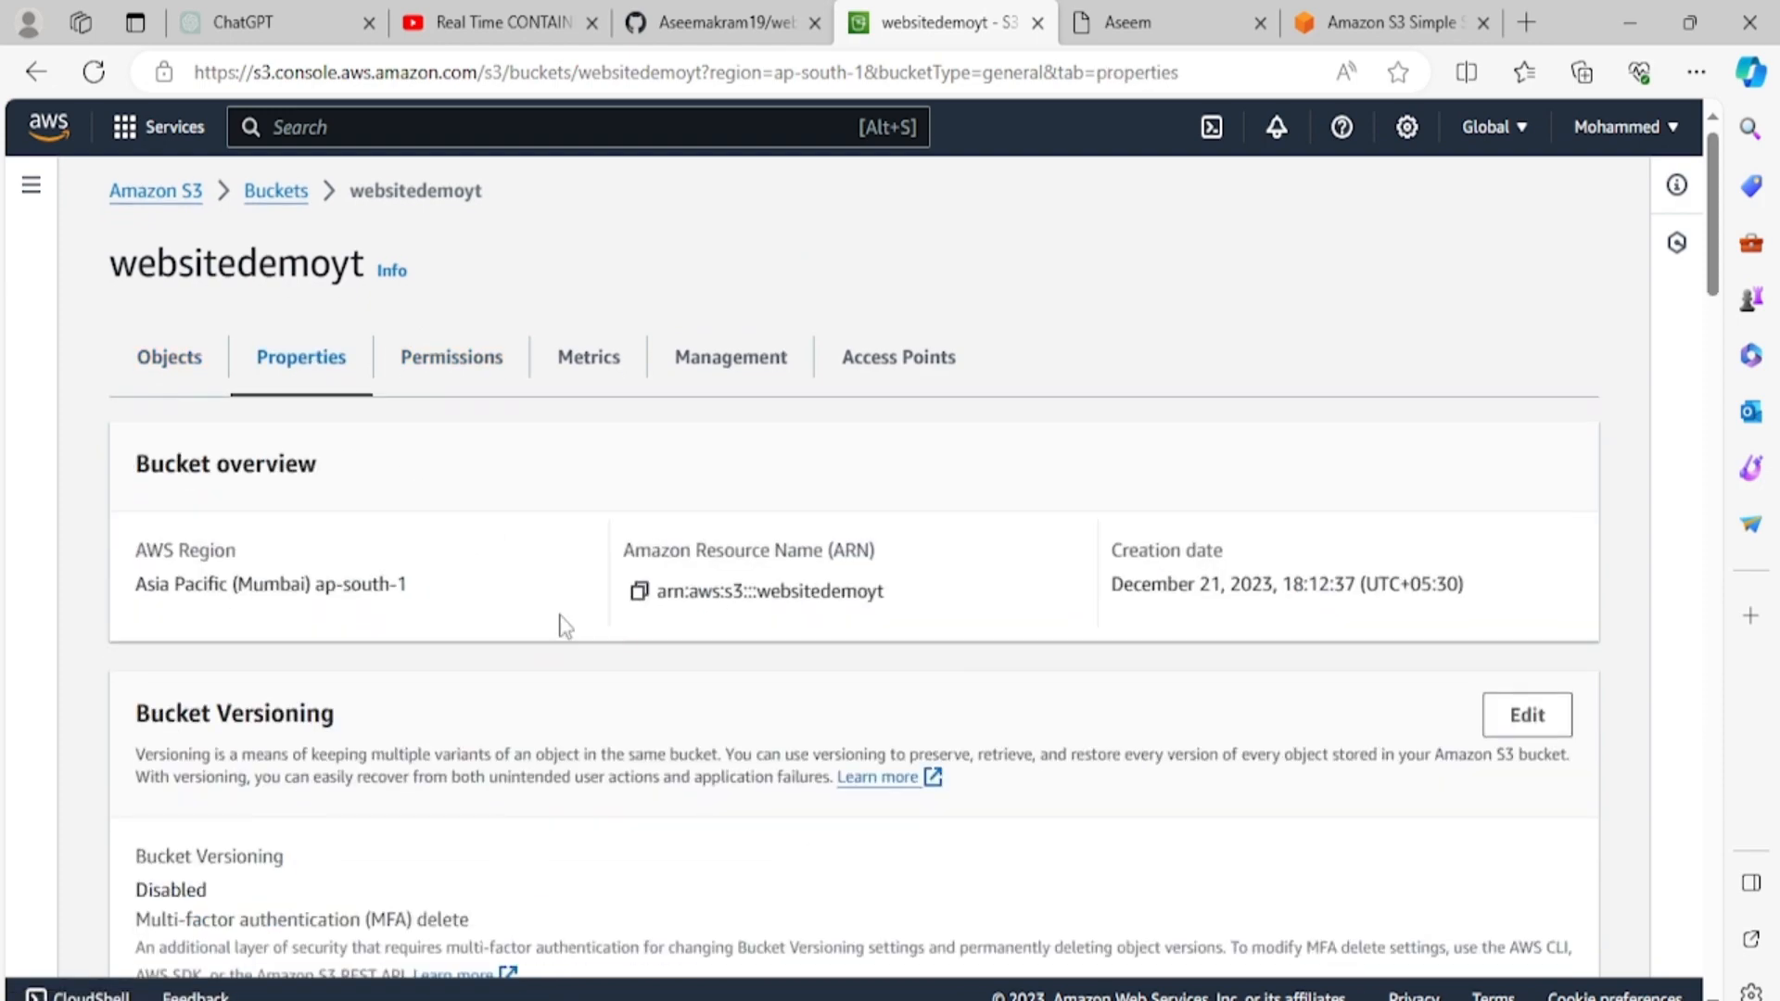
pyautogui.scroll(-15, 681, 811)
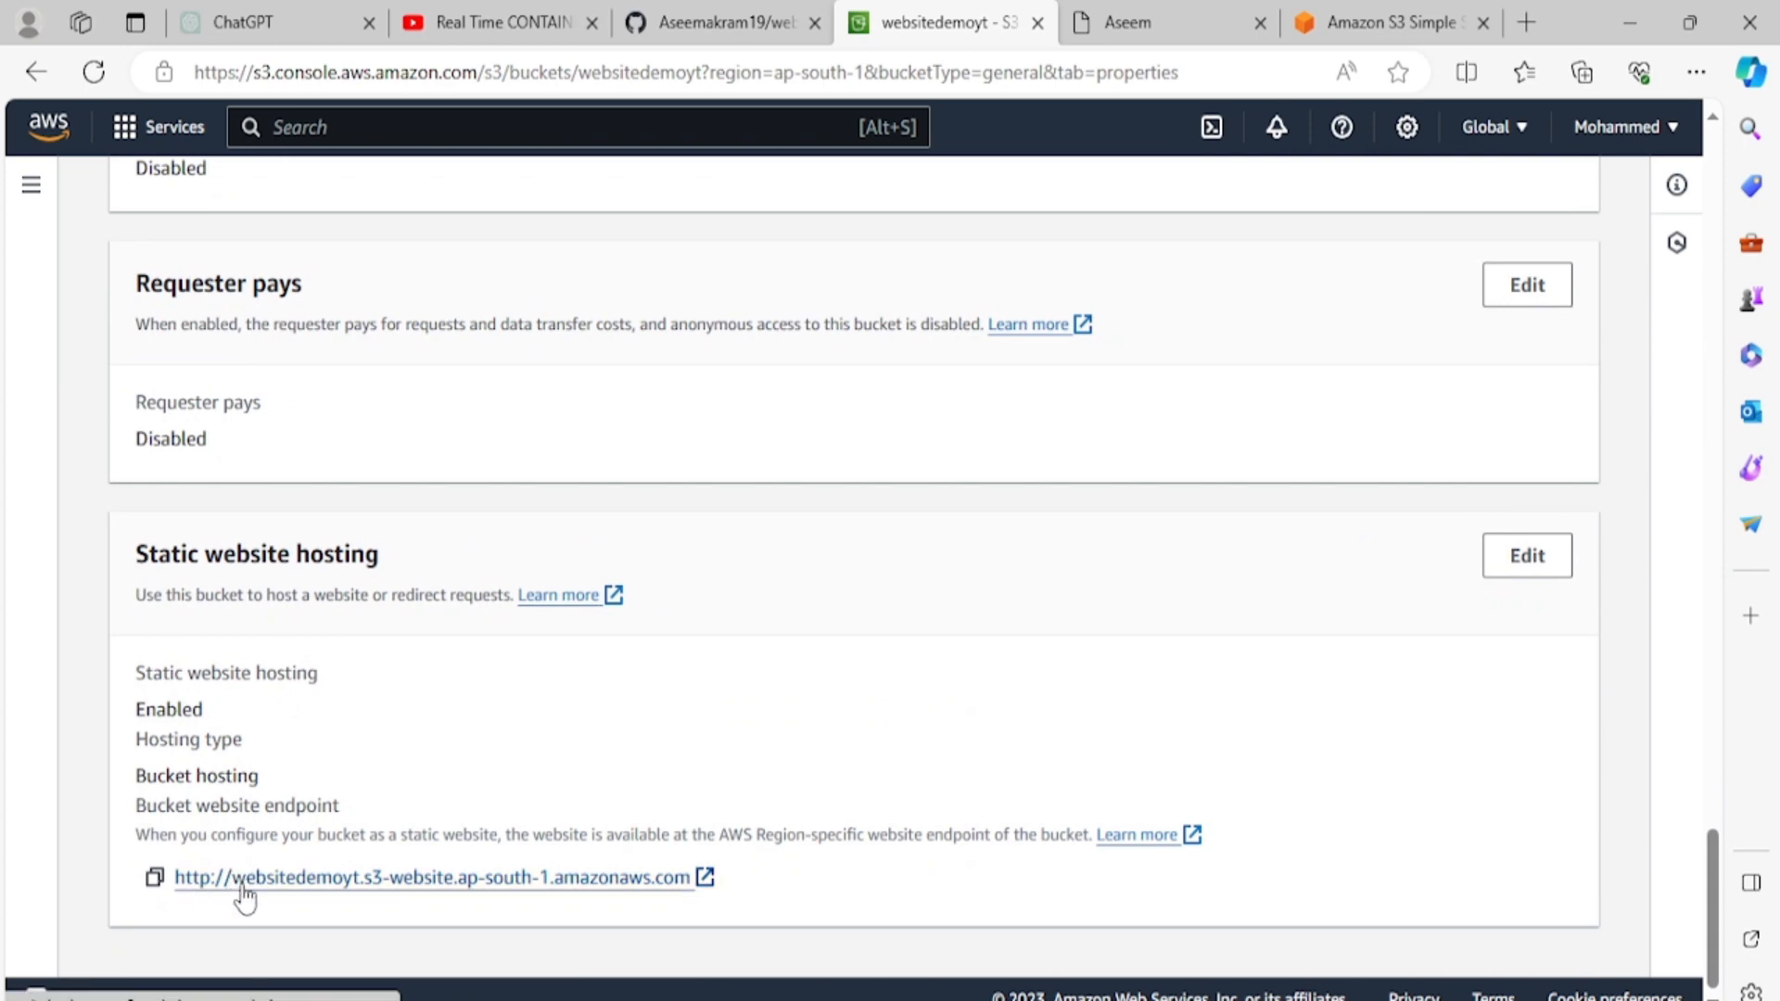
pyautogui.click(244, 890)
pyautogui.click(1044, 18)
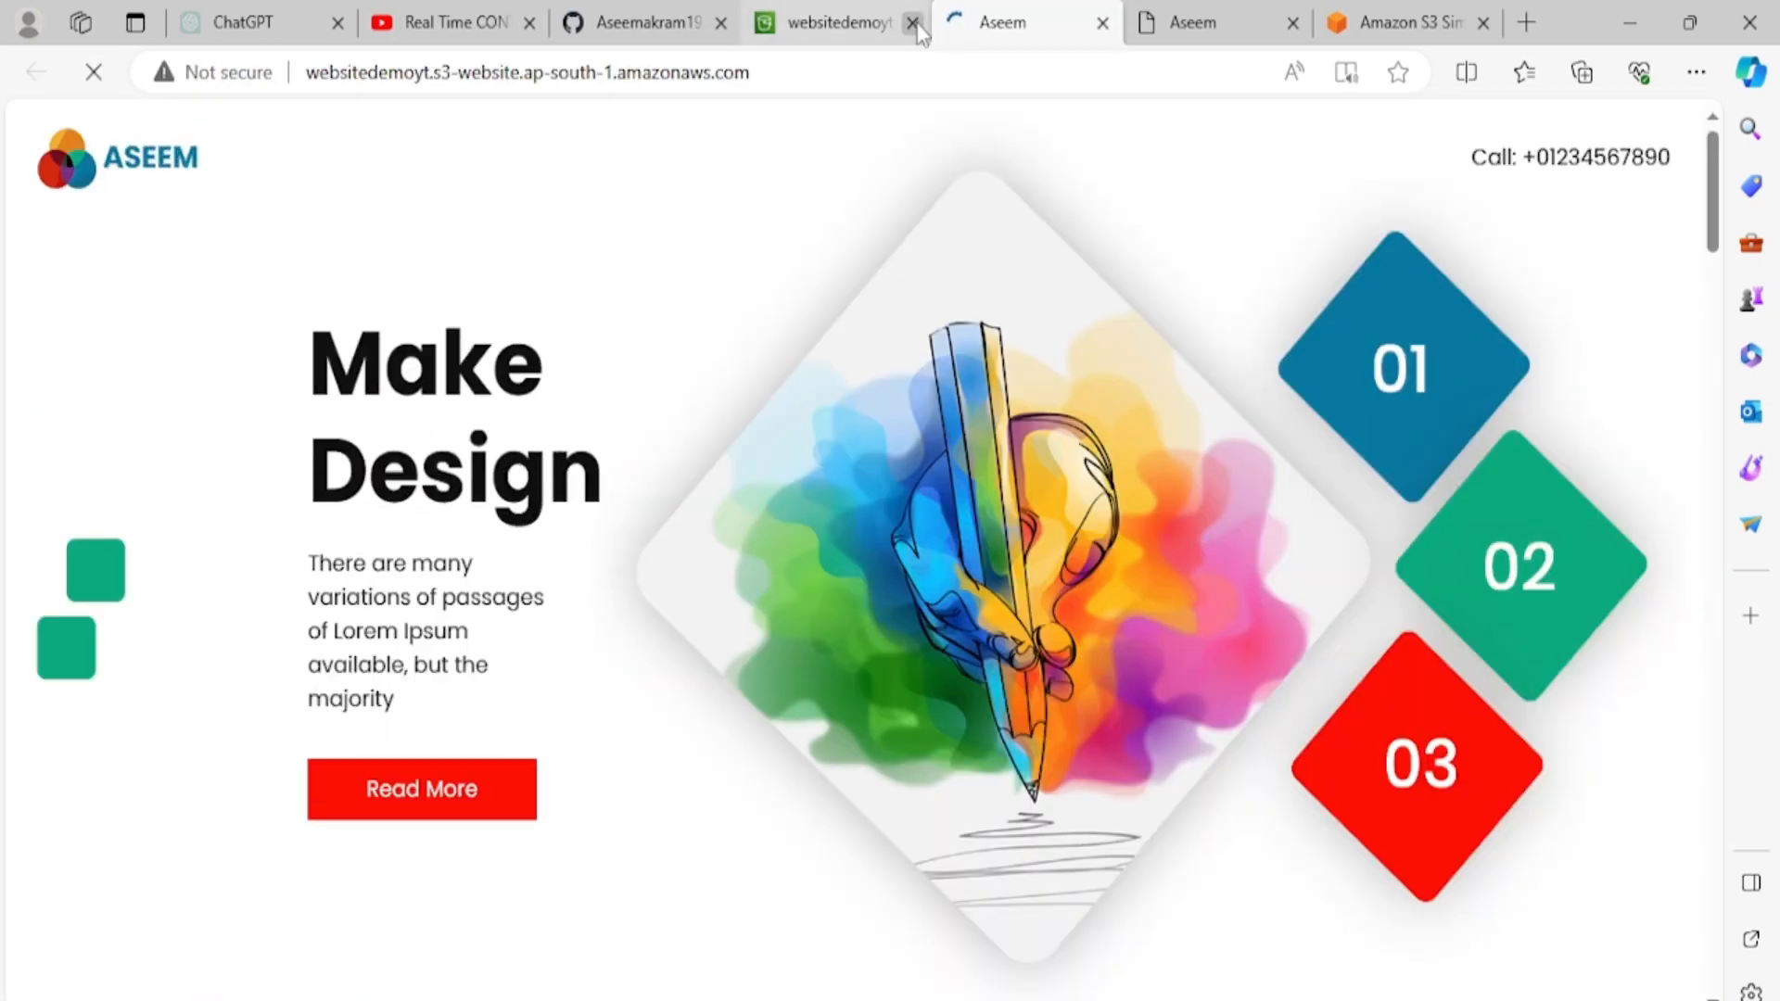
pyautogui.click(912, 22)
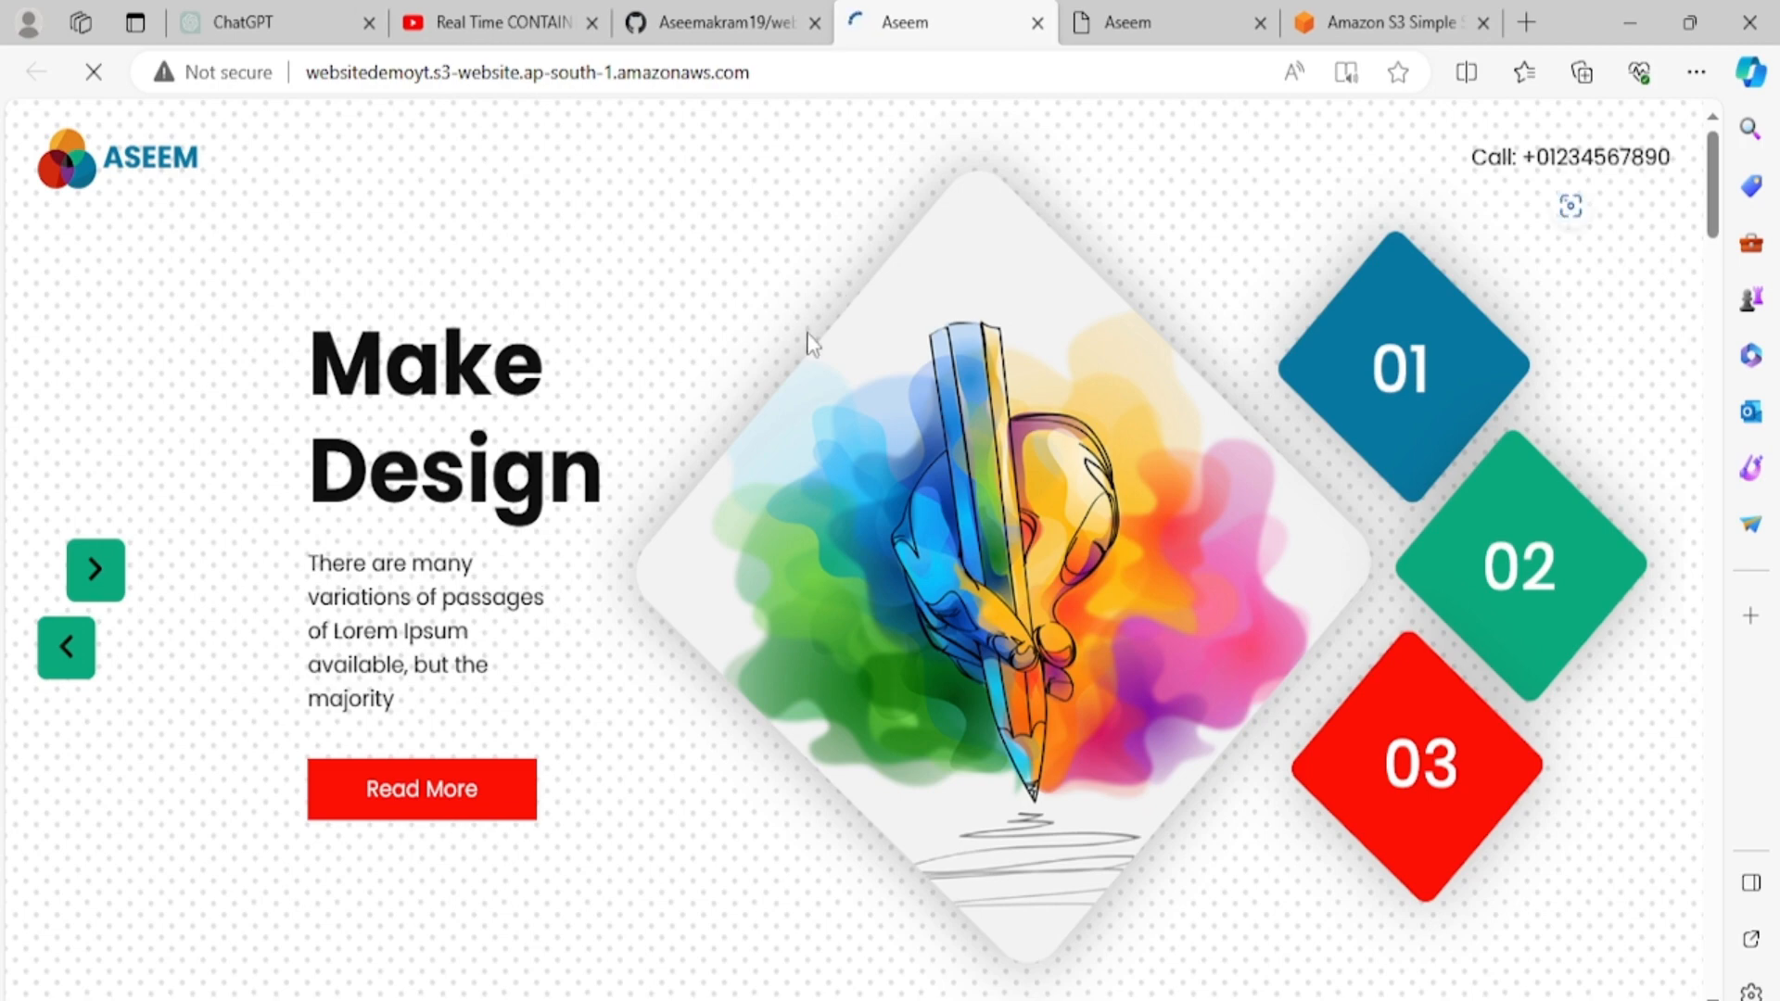
# Step: Check the hosted website by visiting its About, Portfolio, Services and Contact us pages
pyautogui.scroll(-5, 806, 343)
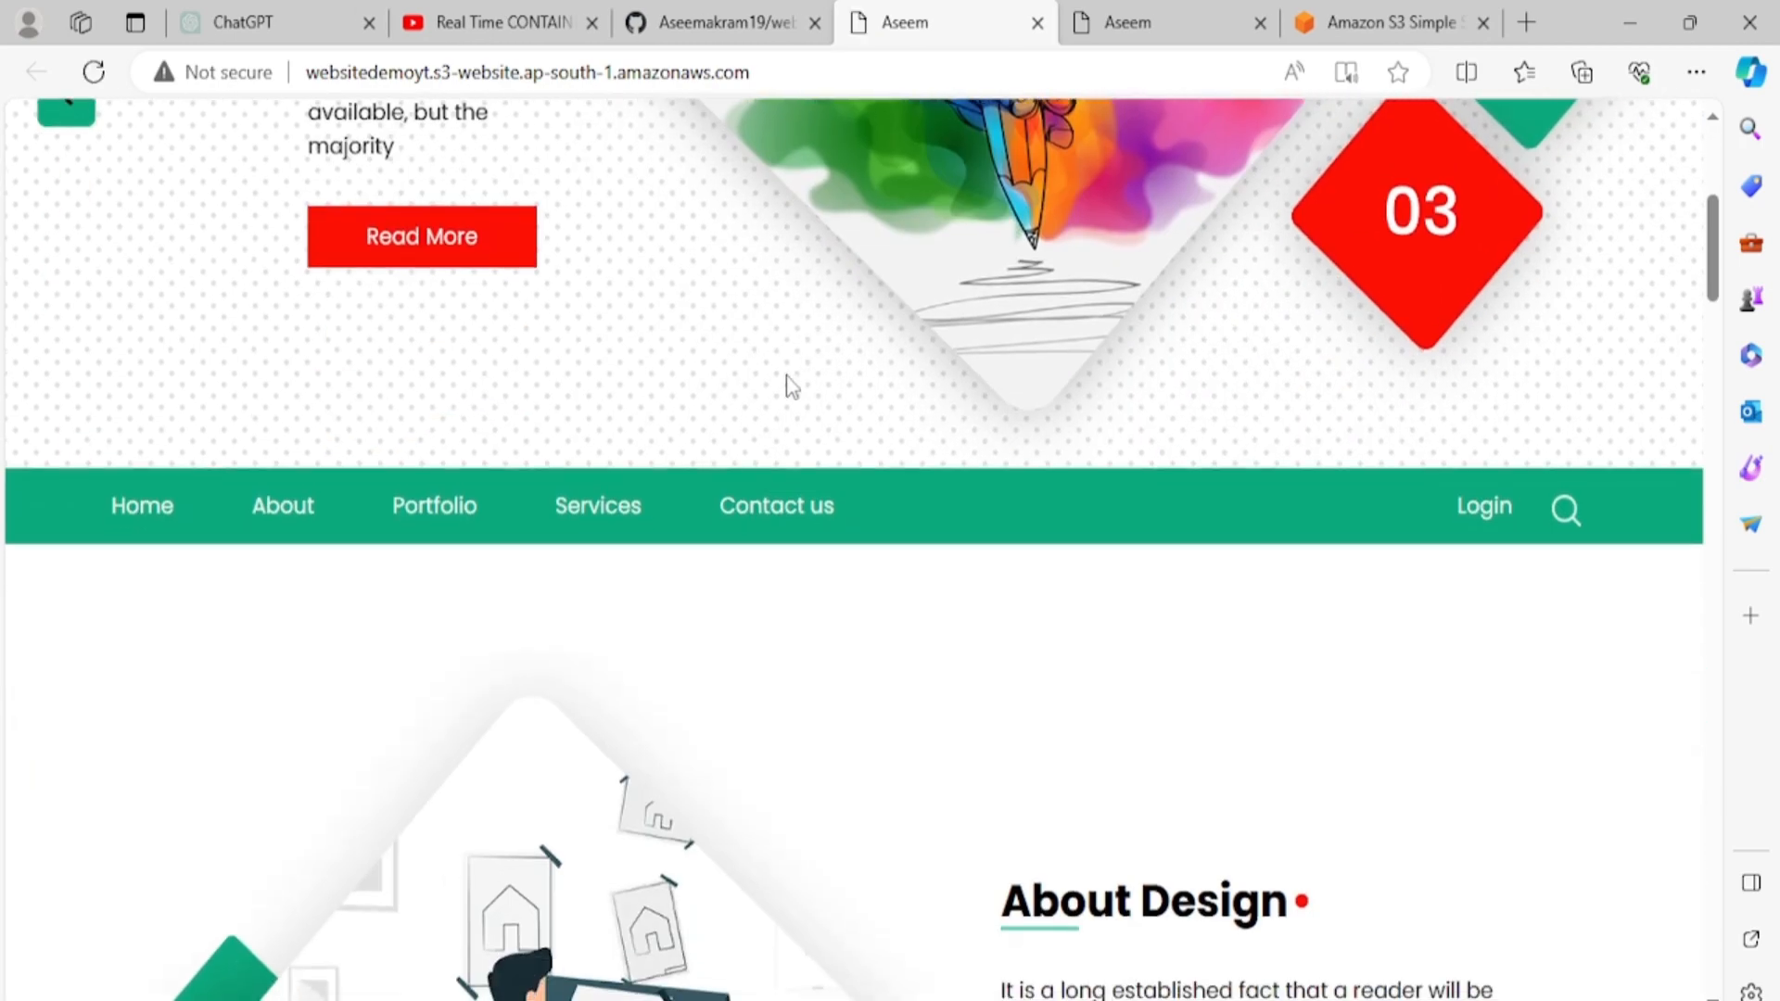
pyautogui.click(259, 512)
pyautogui.scroll(-4, 542, 547)
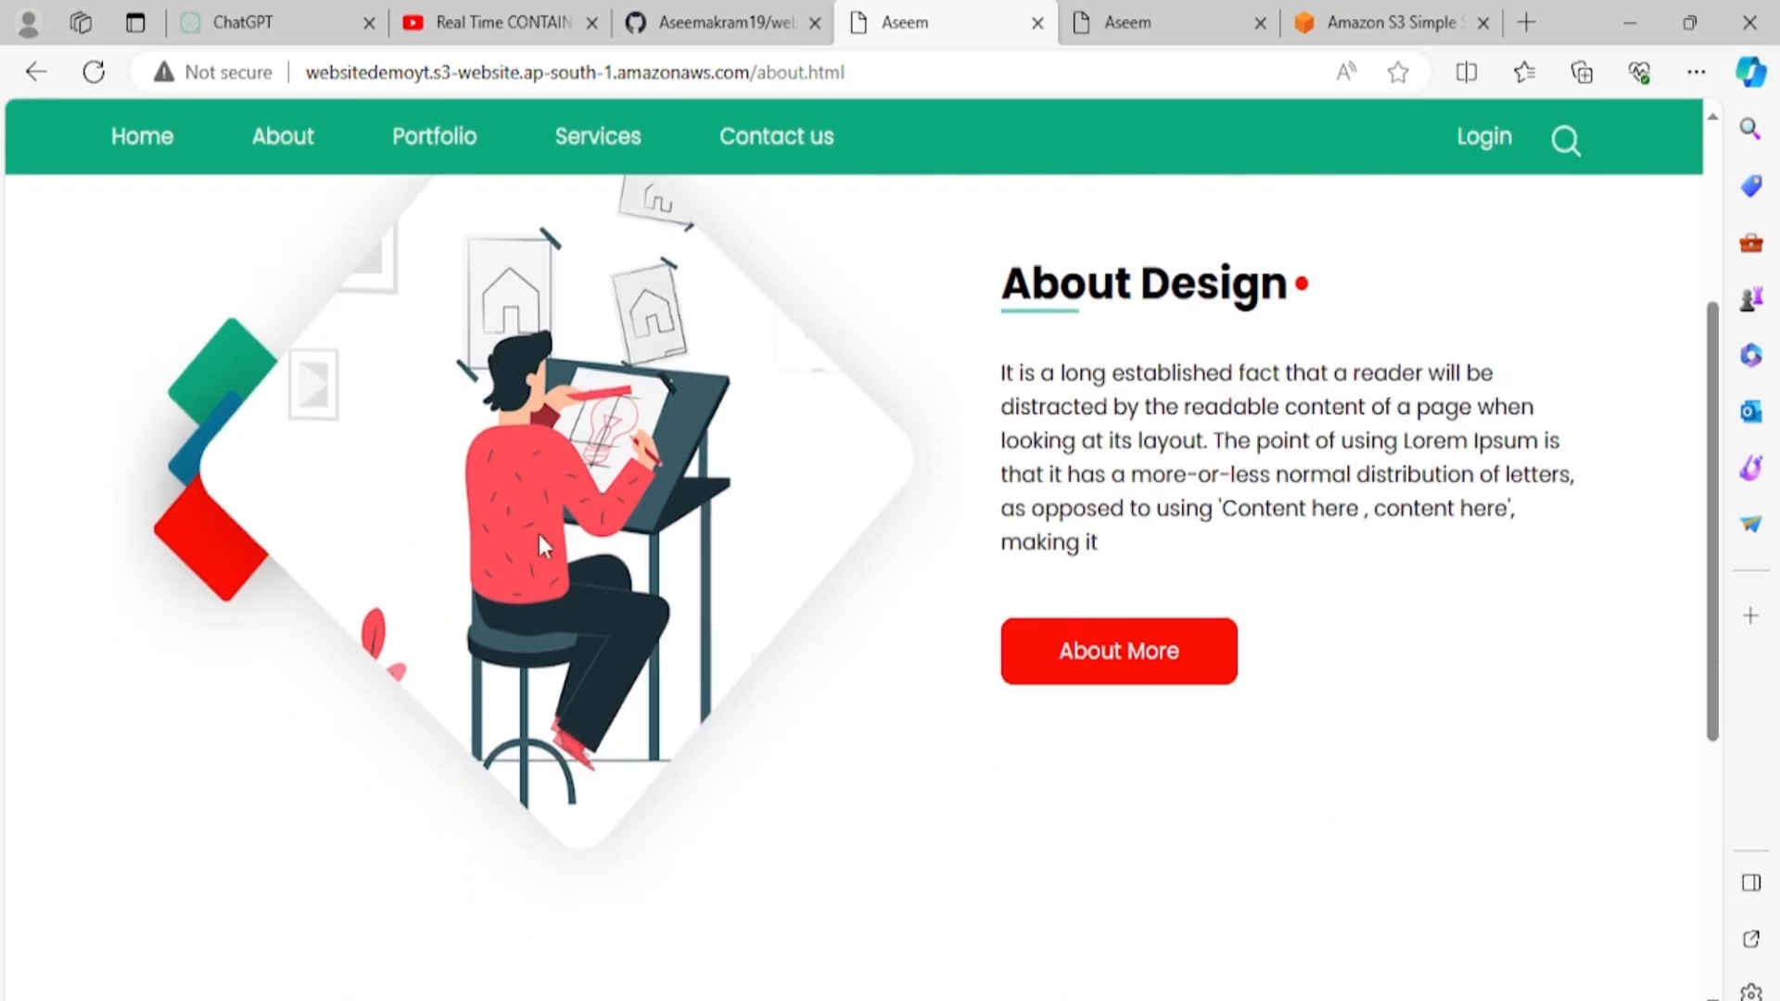
pyautogui.scroll(5, 541, 557)
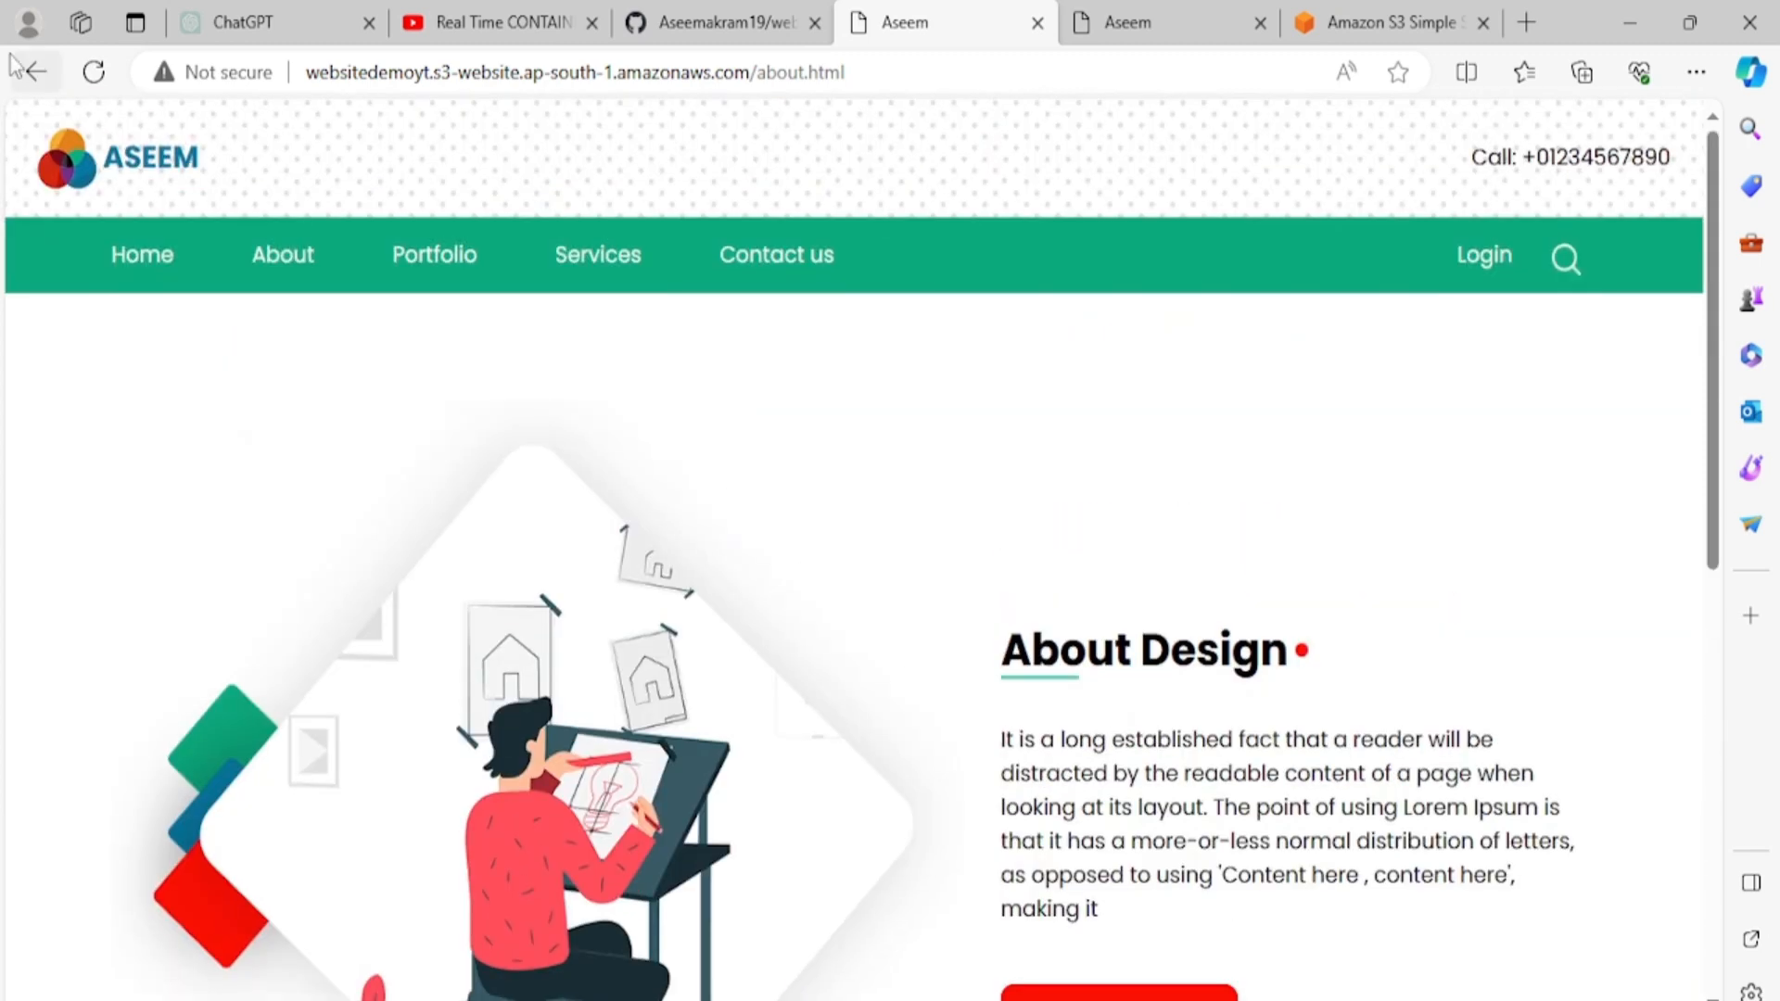
pyautogui.click(442, 265)
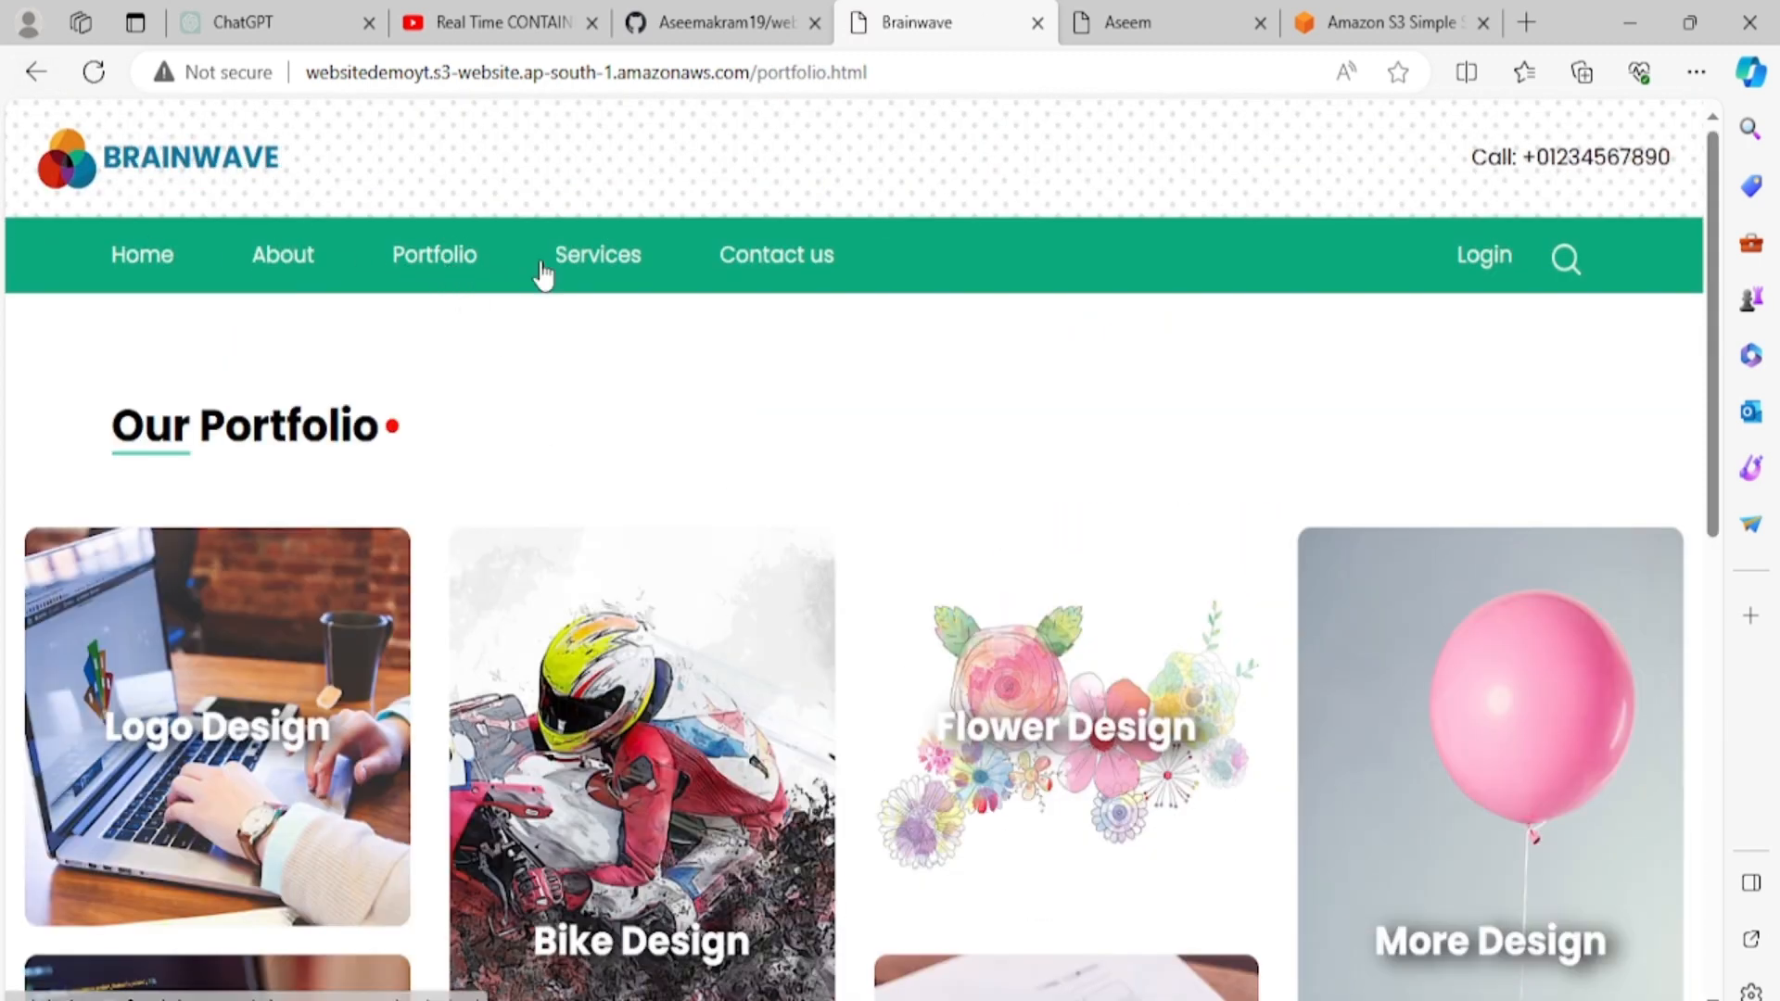
pyautogui.click(620, 277)
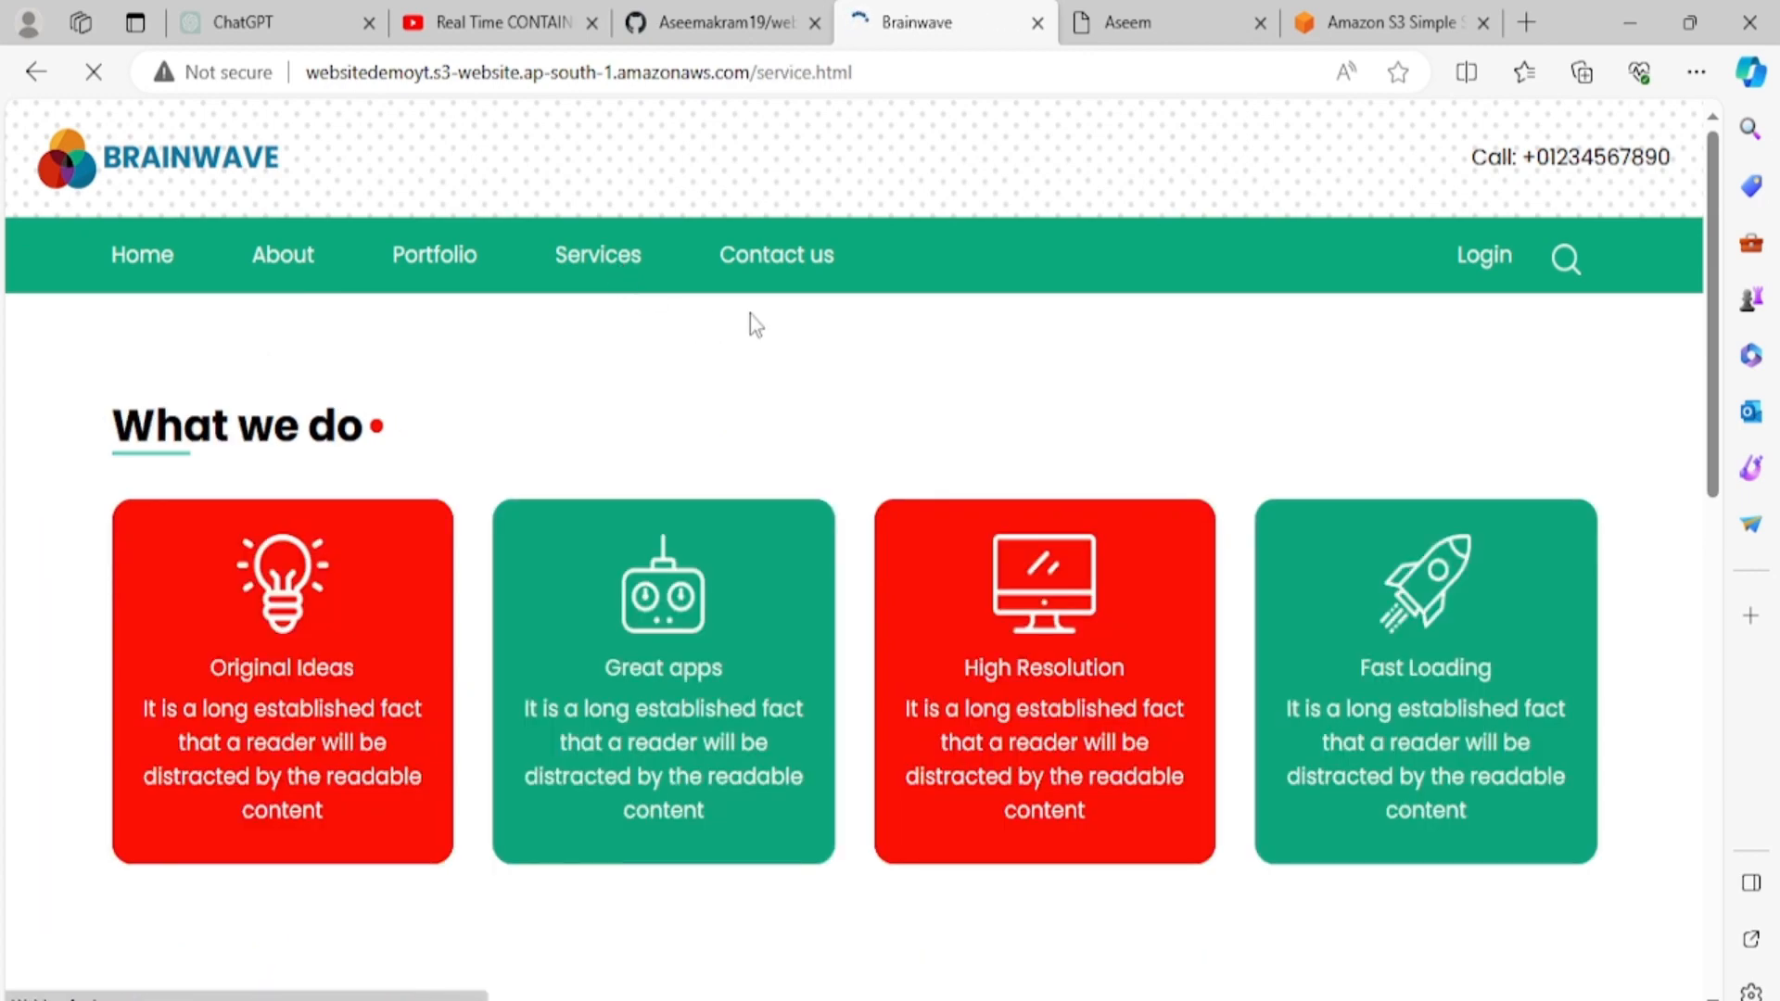
pyautogui.click(781, 262)
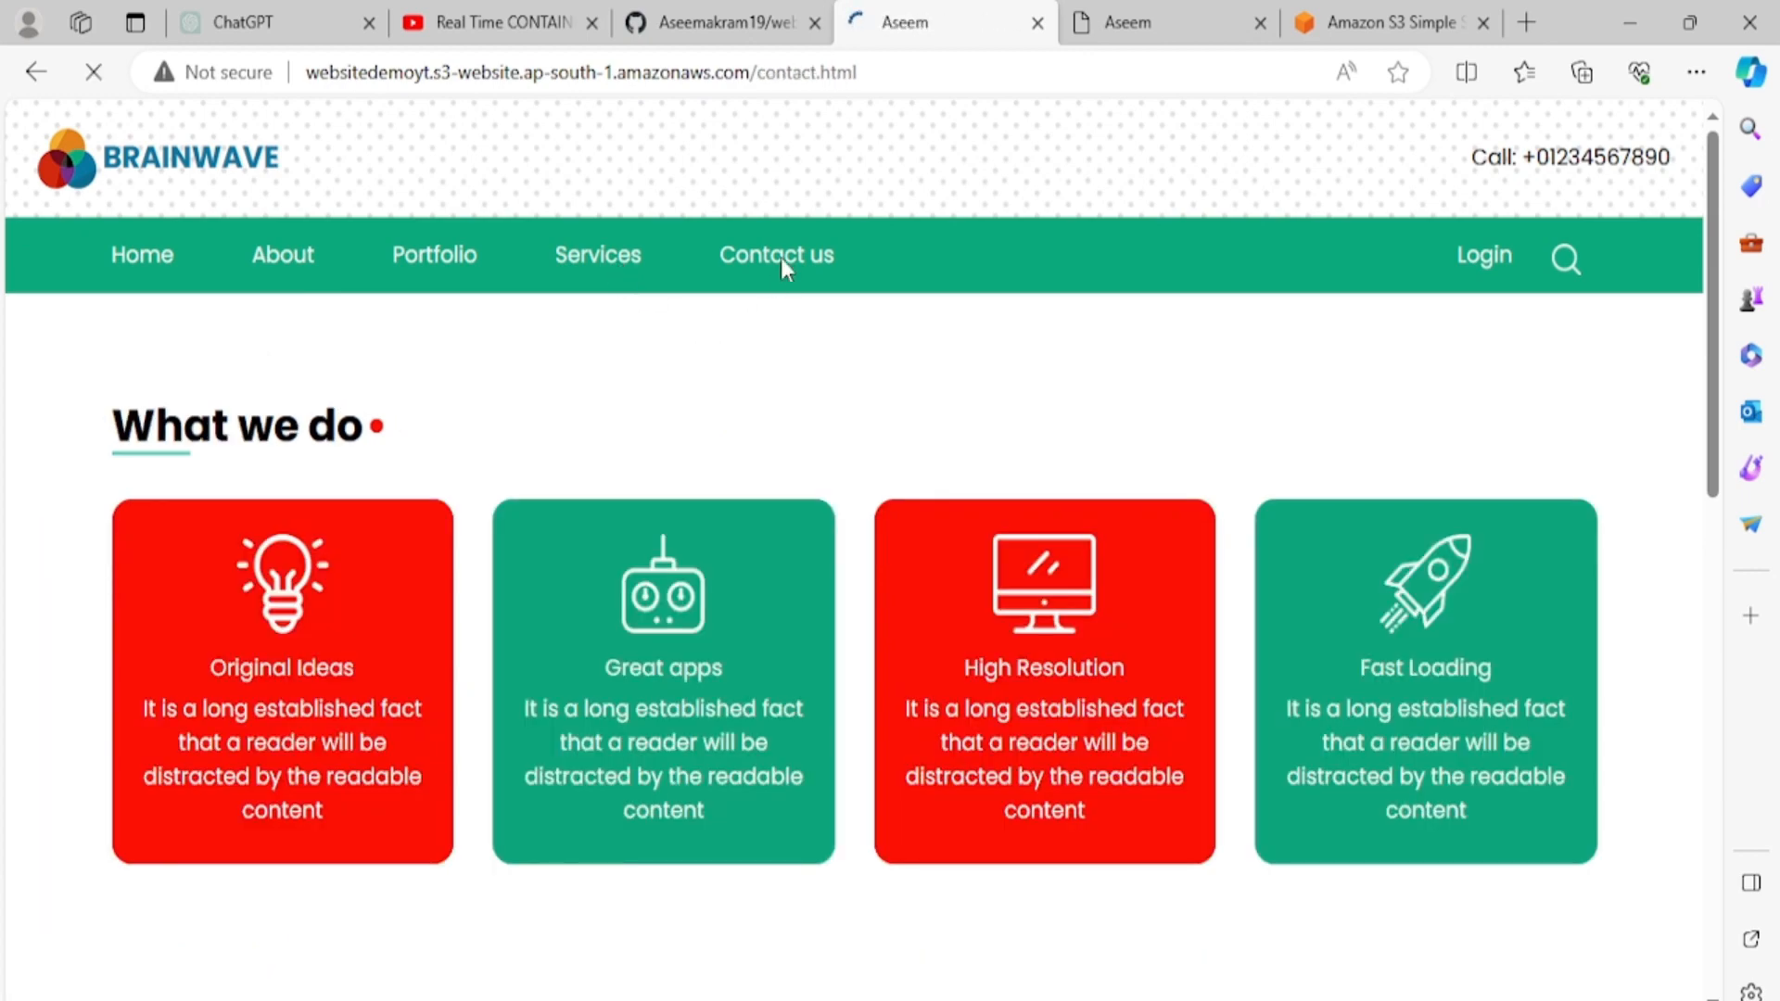
pyautogui.scroll(-1, 620, 401)
pyautogui.scroll(1, 623, 404)
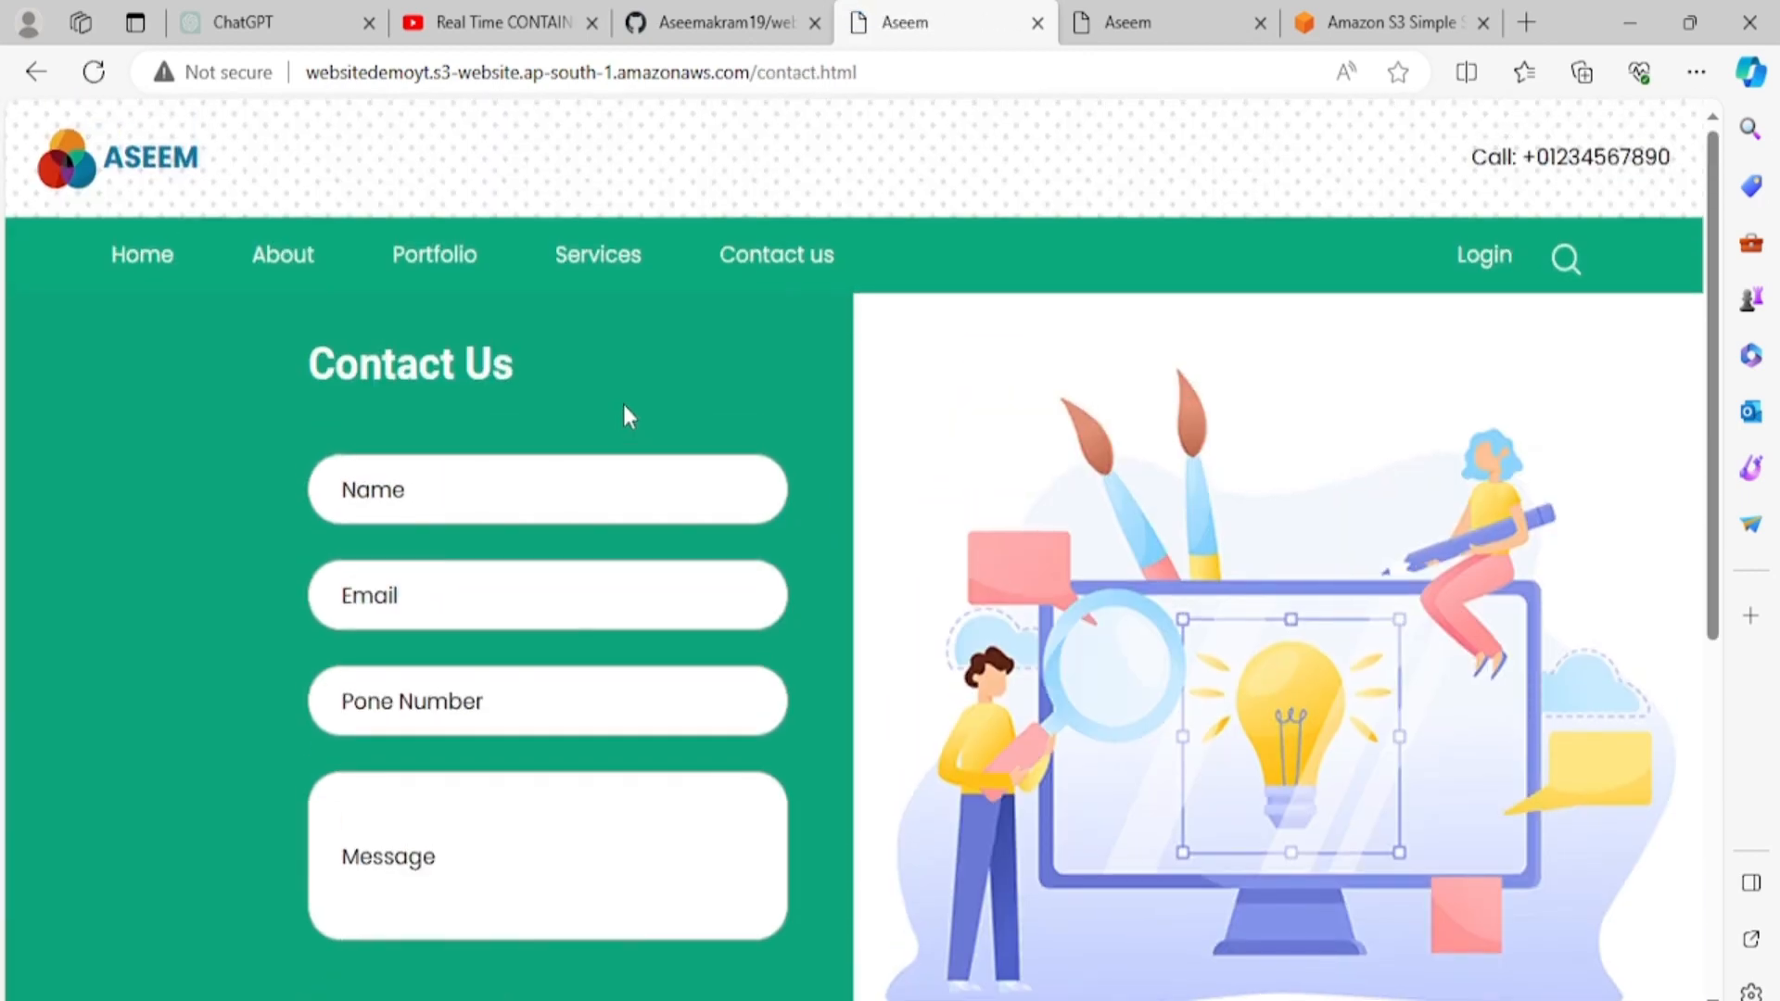
pyautogui.click(738, 1)
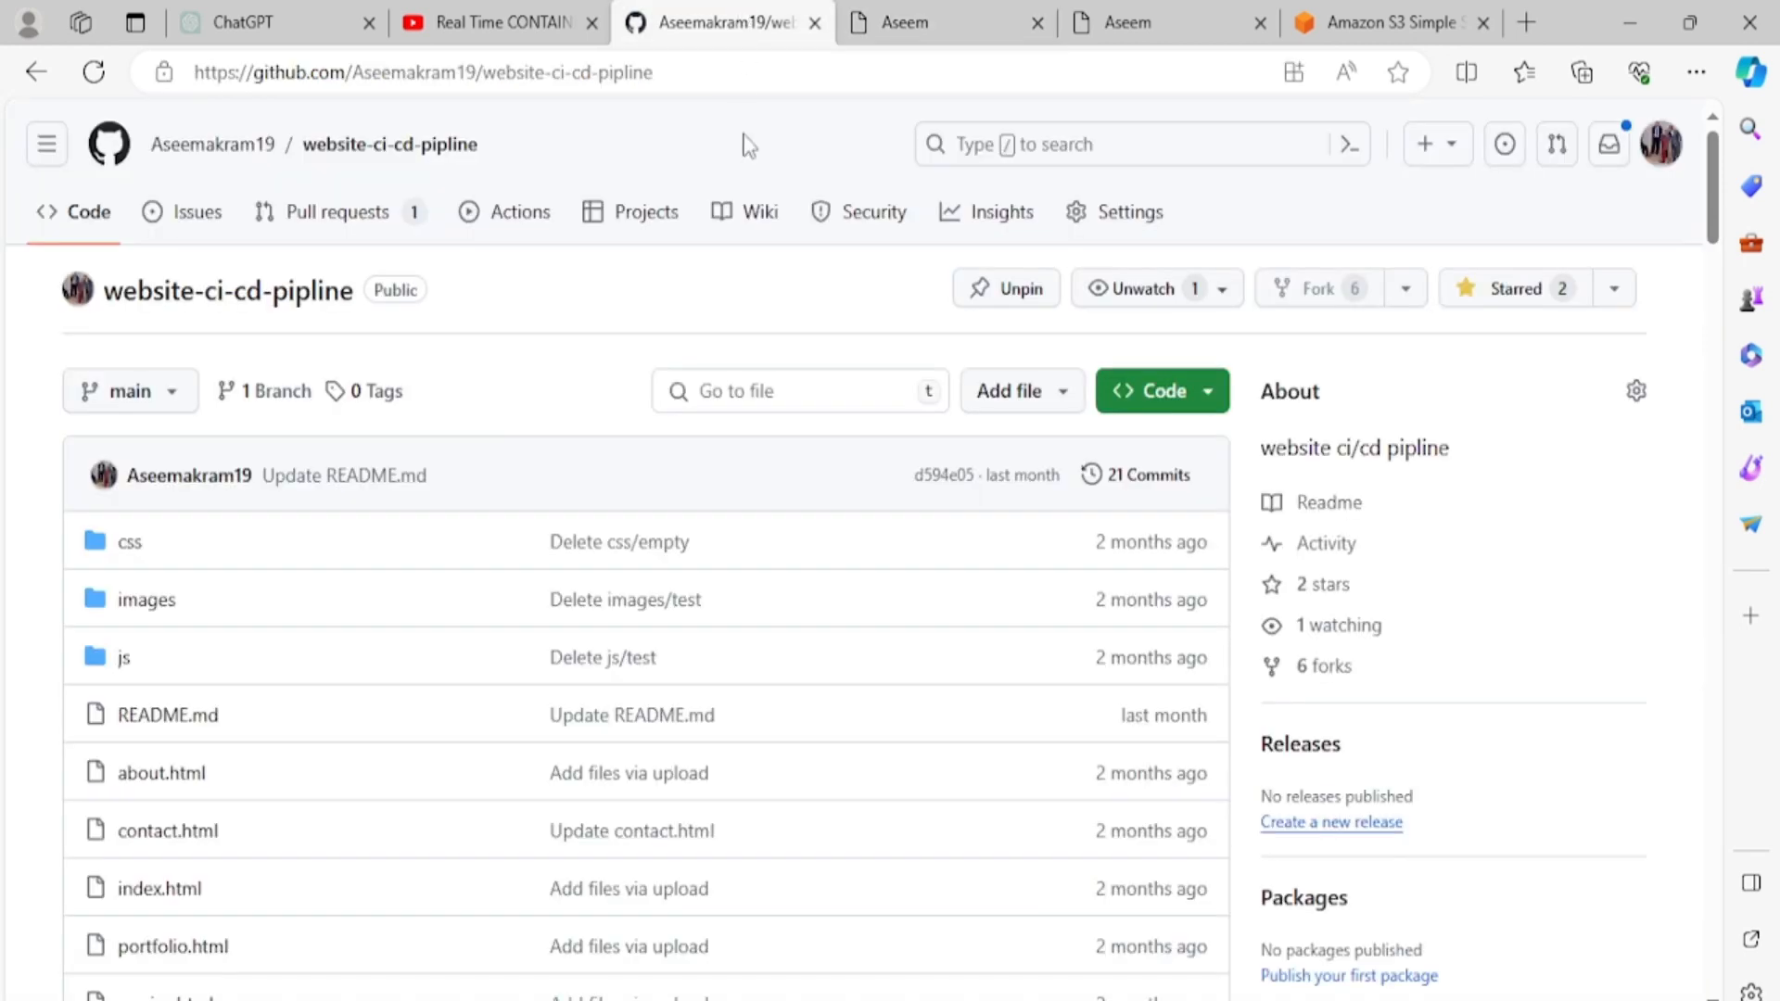
pyautogui.click(542, 19)
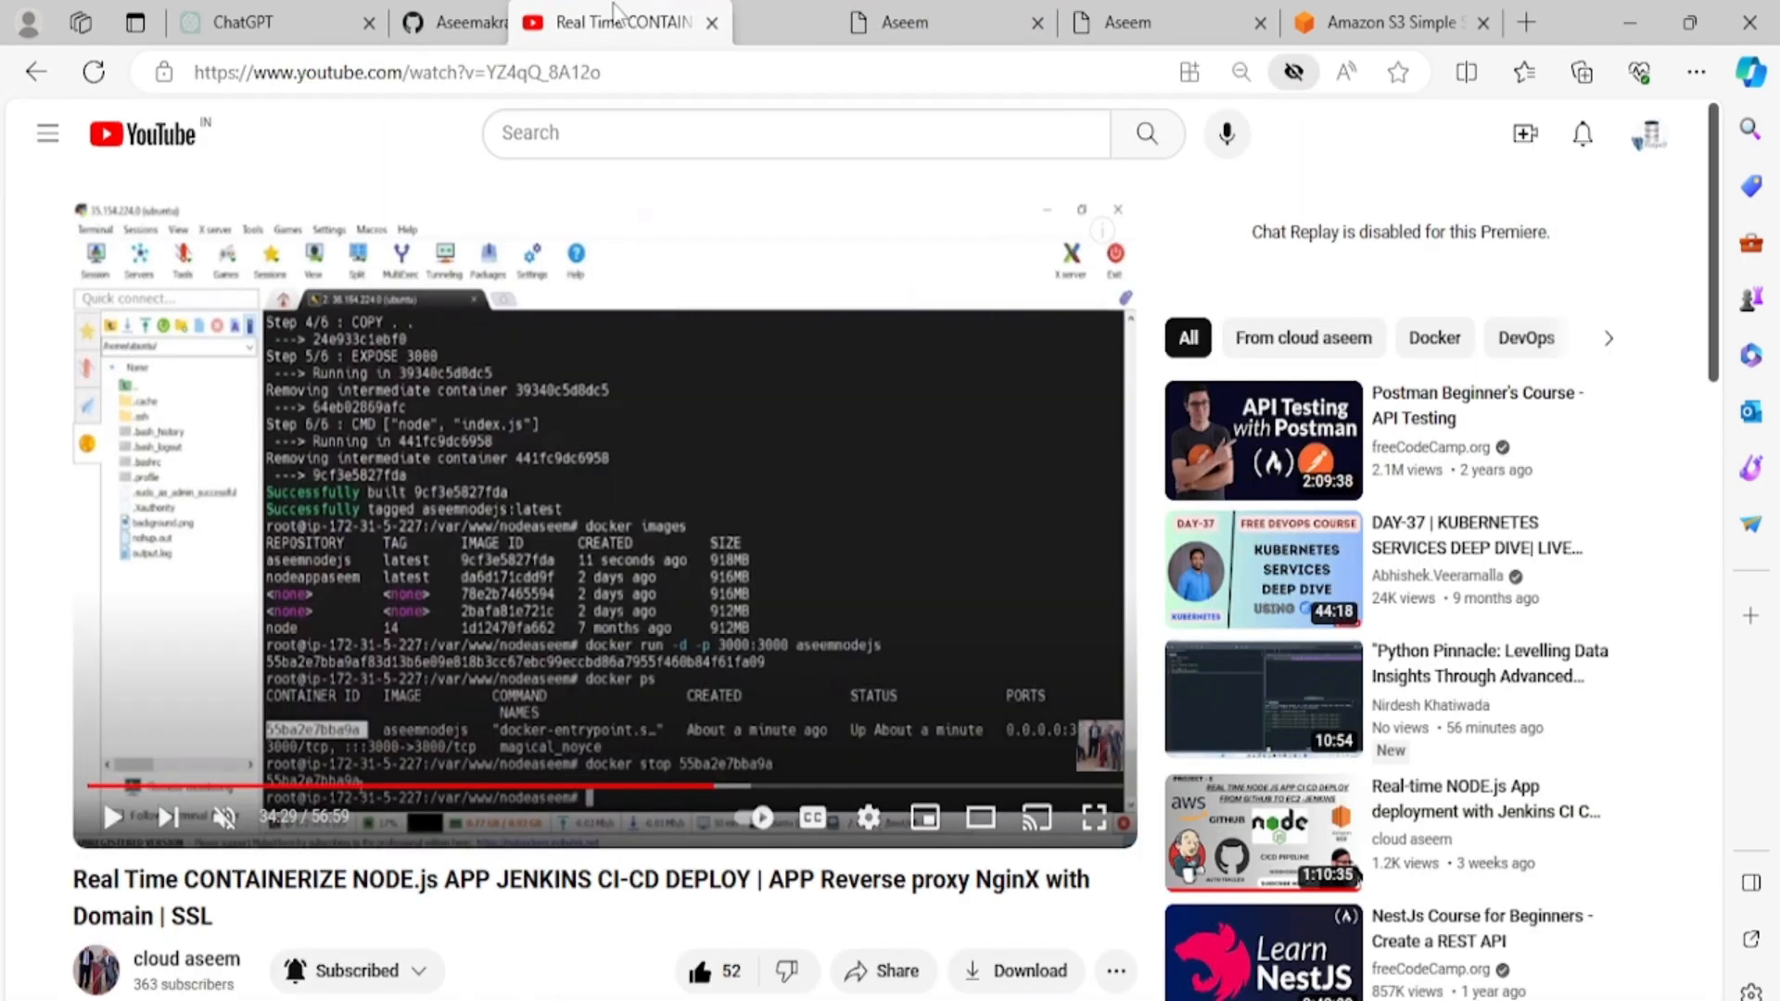
pyautogui.click(760, 22)
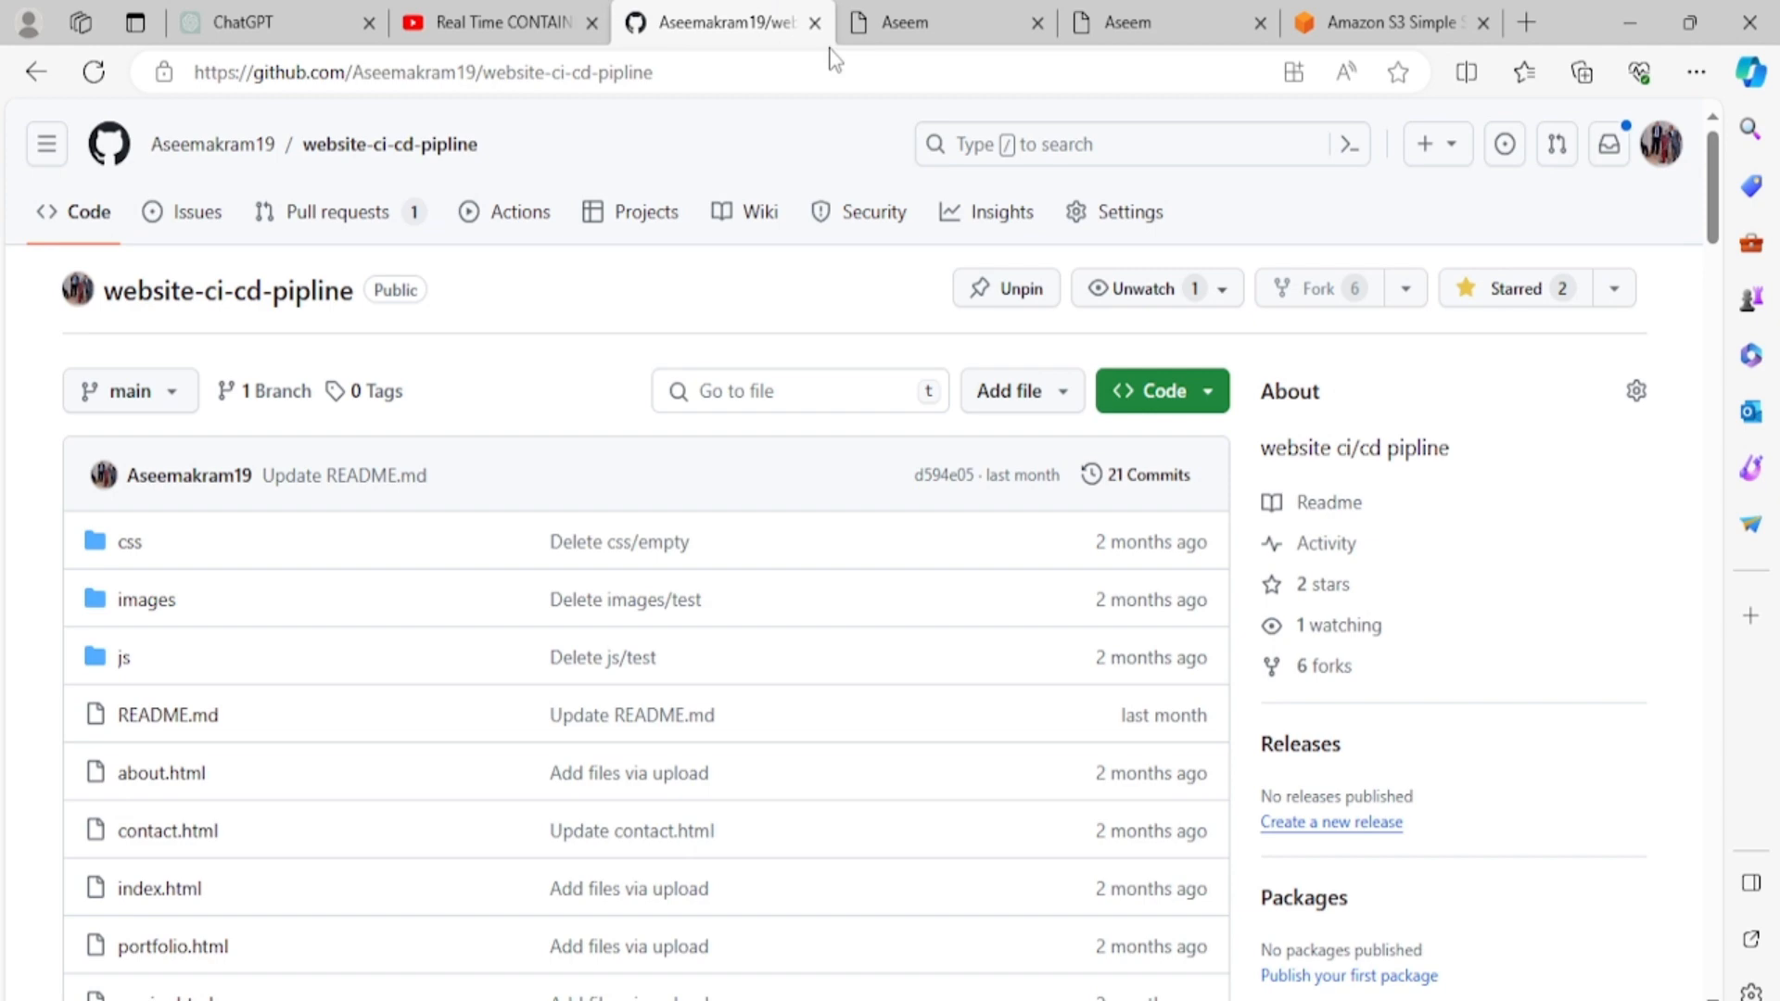
pyautogui.click(949, 21)
pyautogui.click(1165, 20)
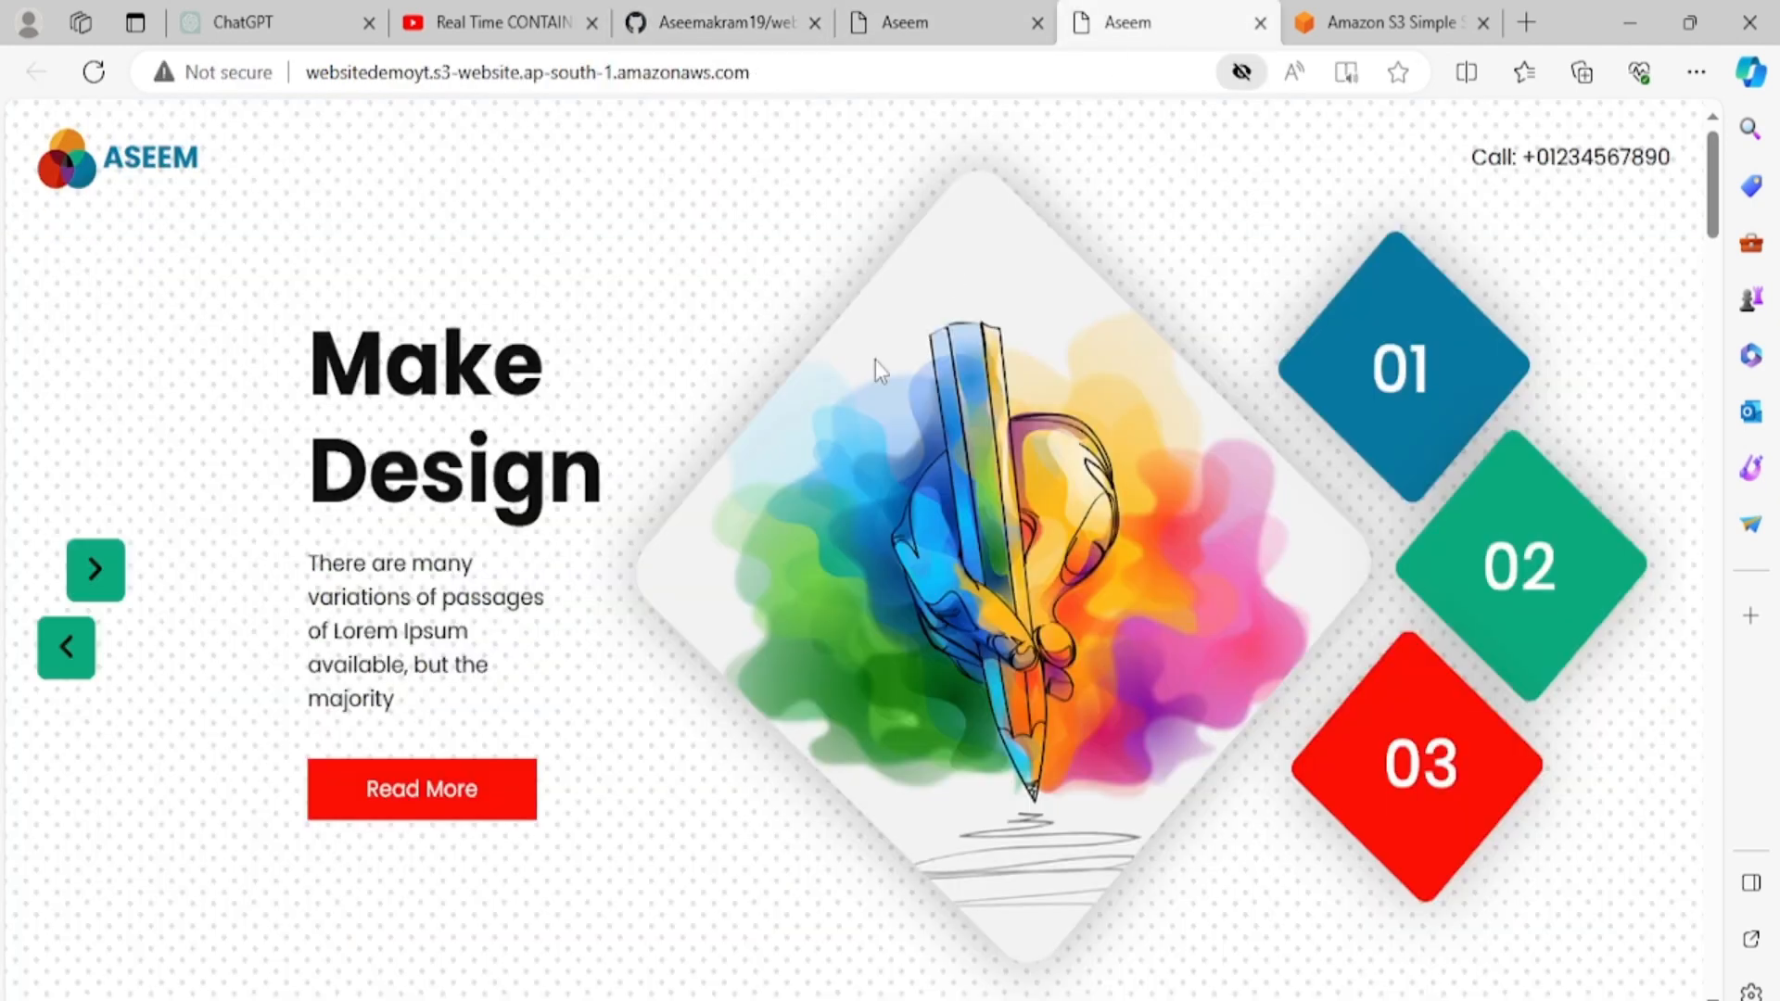
pyautogui.scroll(-5, 552, 593)
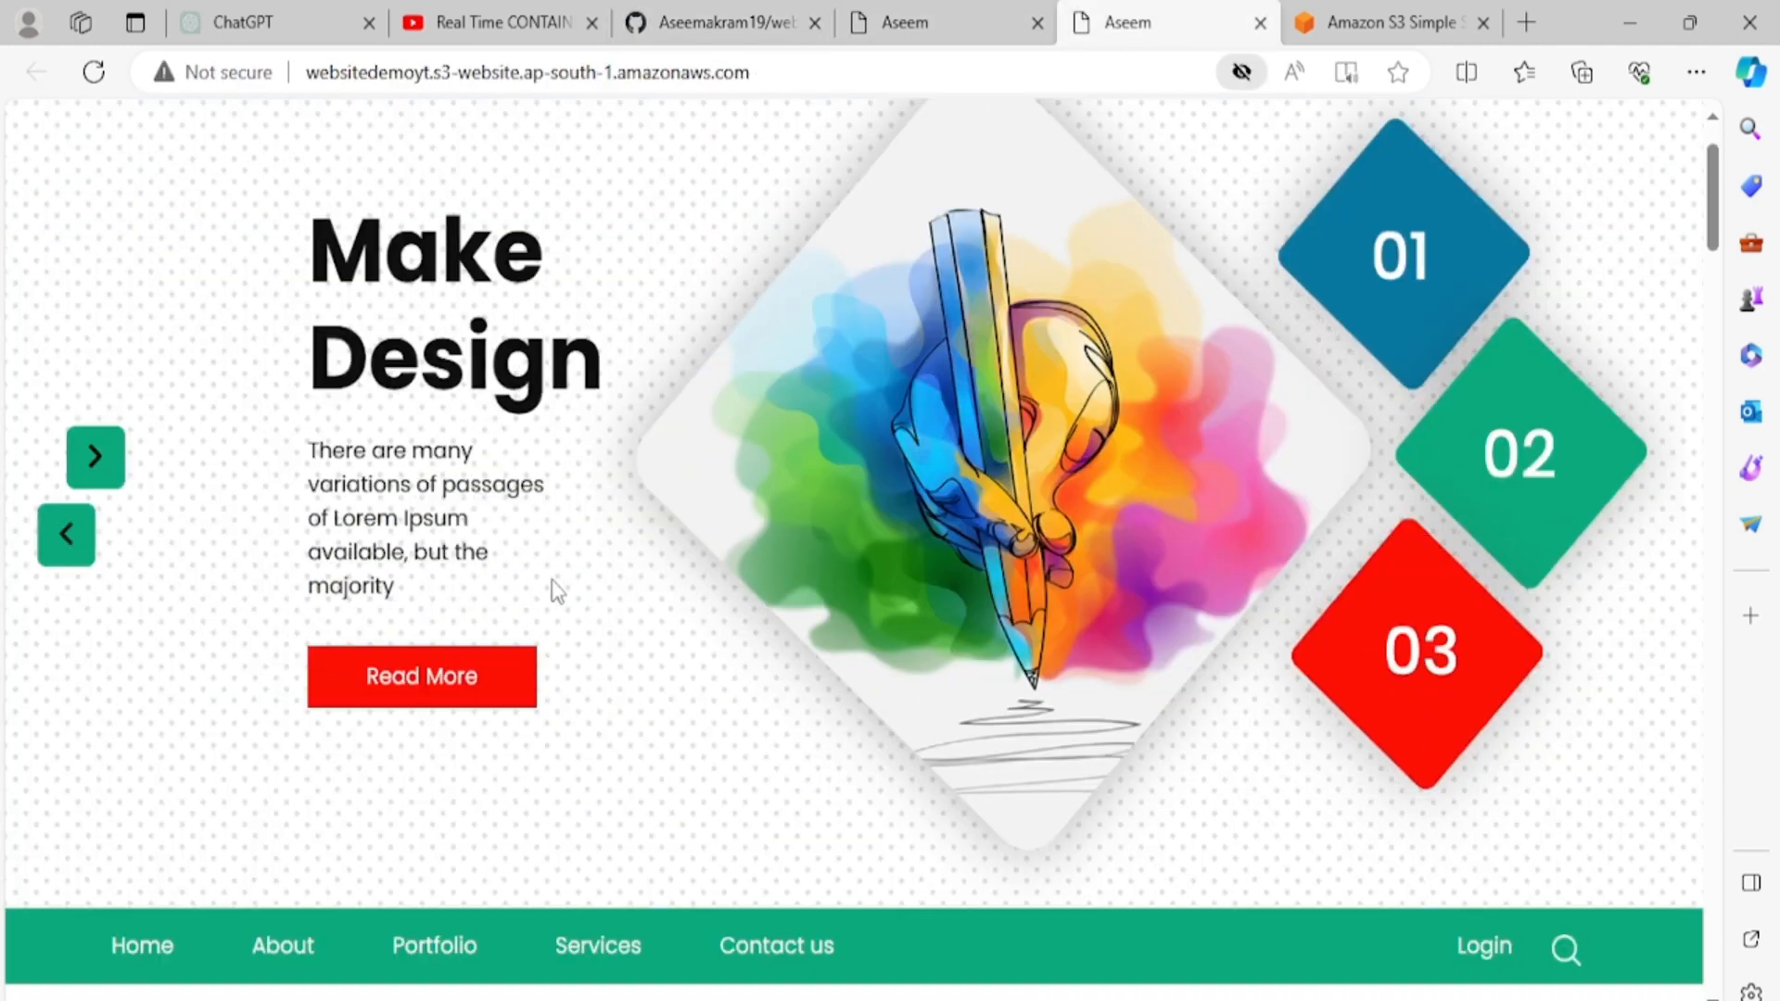
pyautogui.scroll(5, 1080, 196)
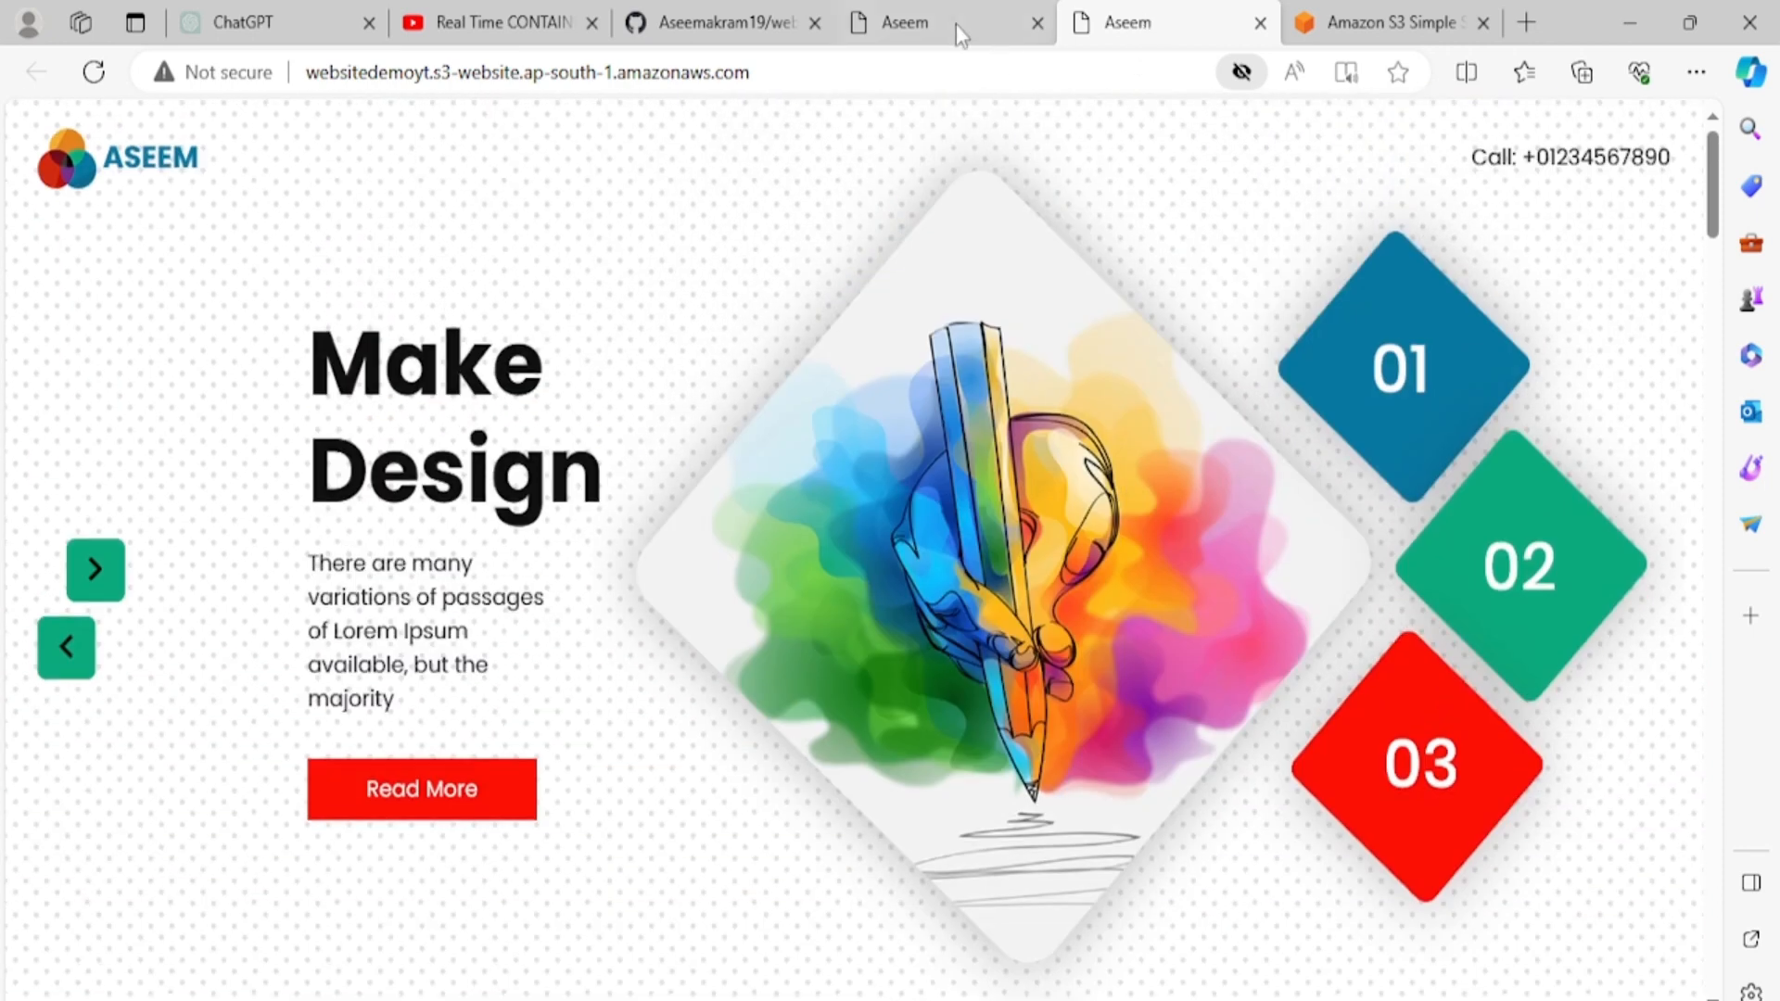
# Step: Open the mywebsiteaseem bucket's console page in place of the S3 pricing page, and close the duplicate hosted website tab
pyautogui.click(1353, 21)
pyautogui.scroll(10, 538, 278)
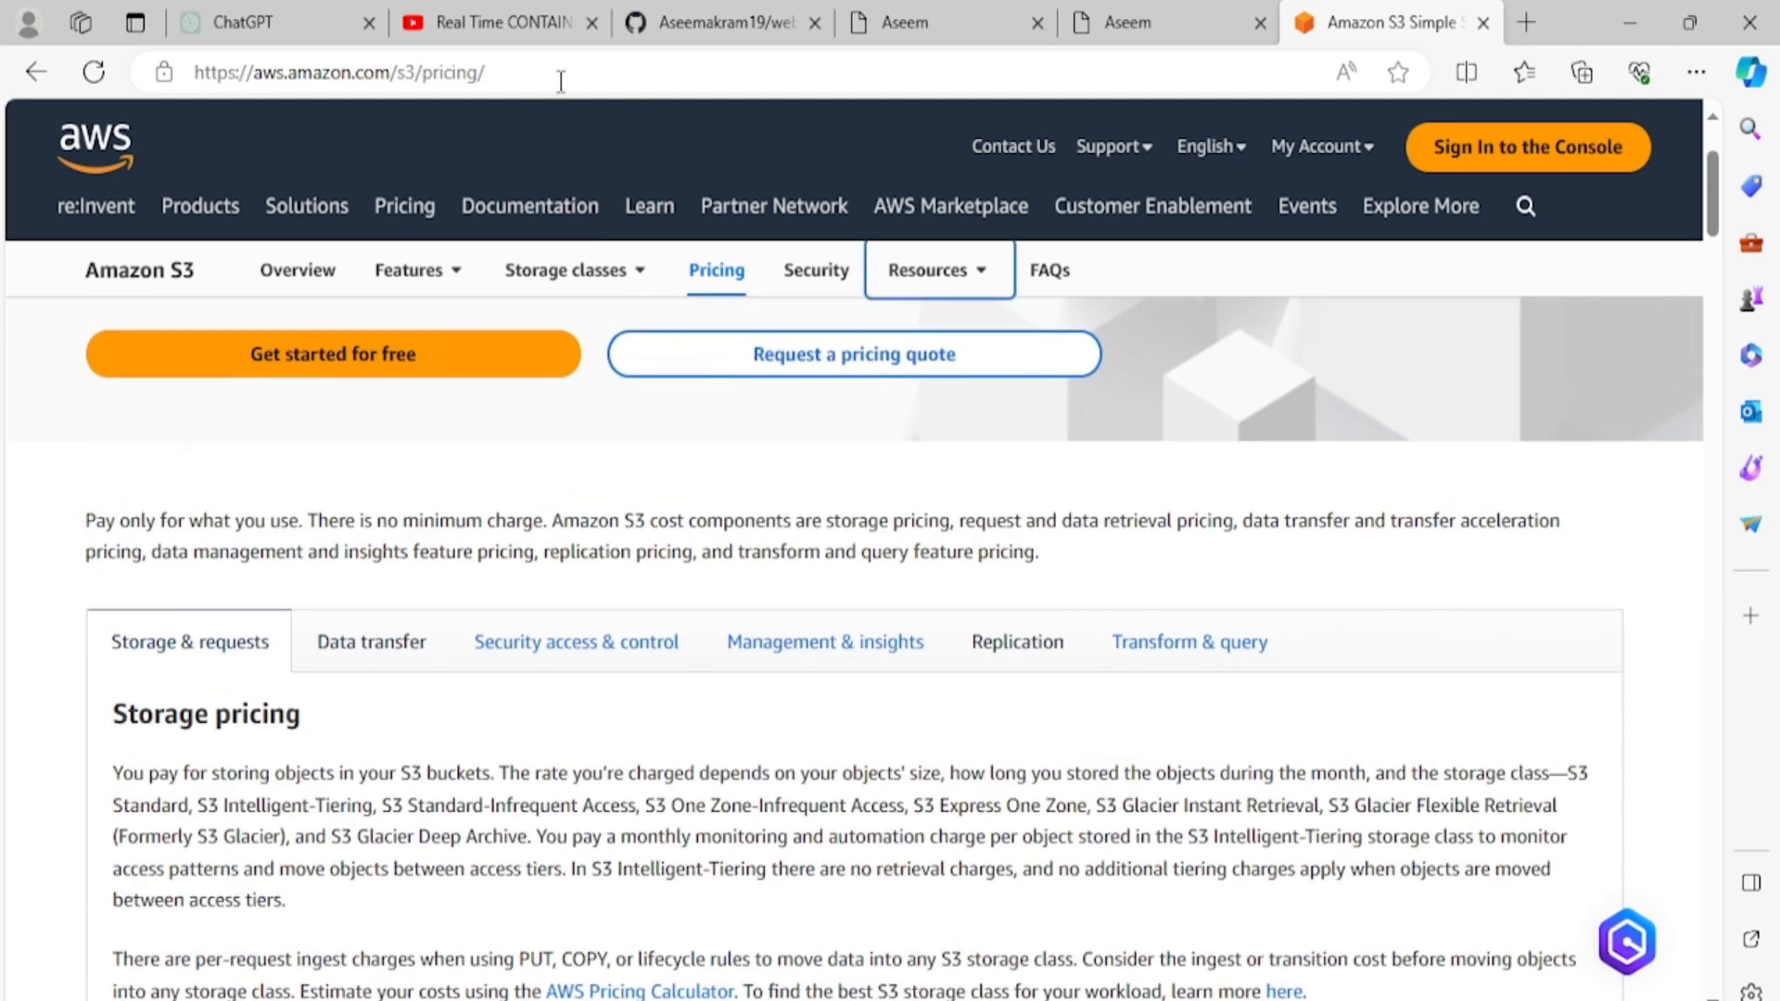
pyautogui.click(637, 75)
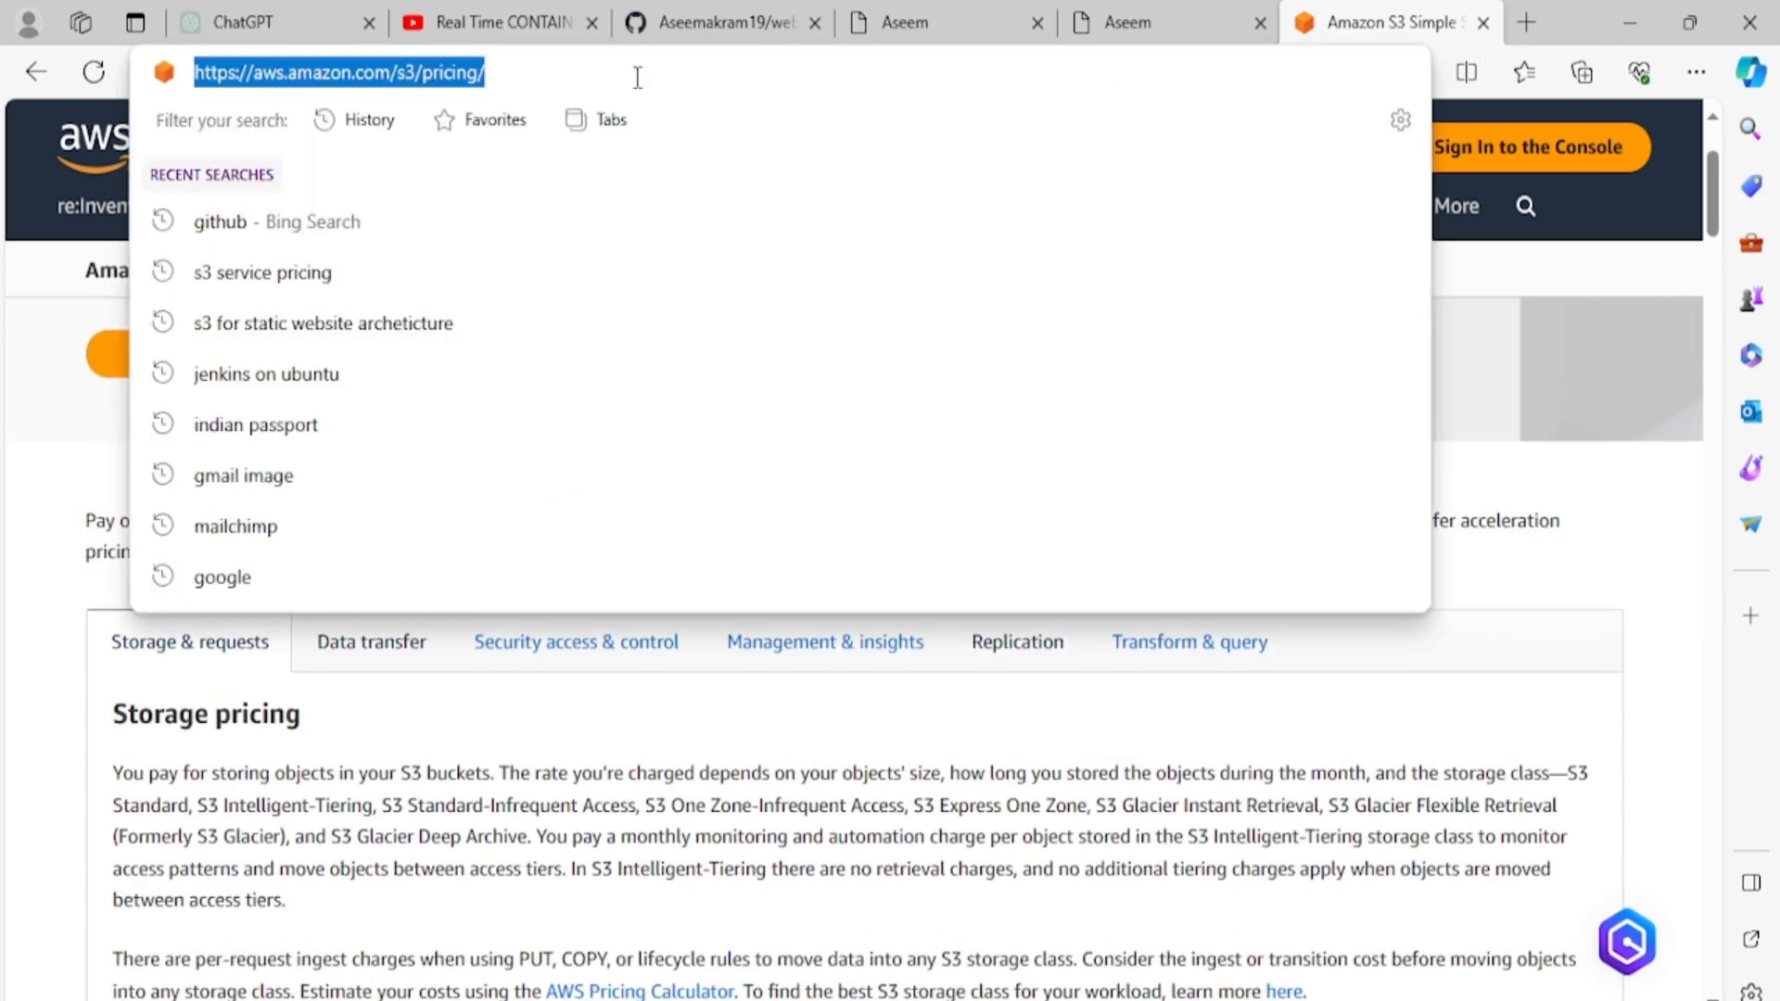
pyautogui.write('s3')
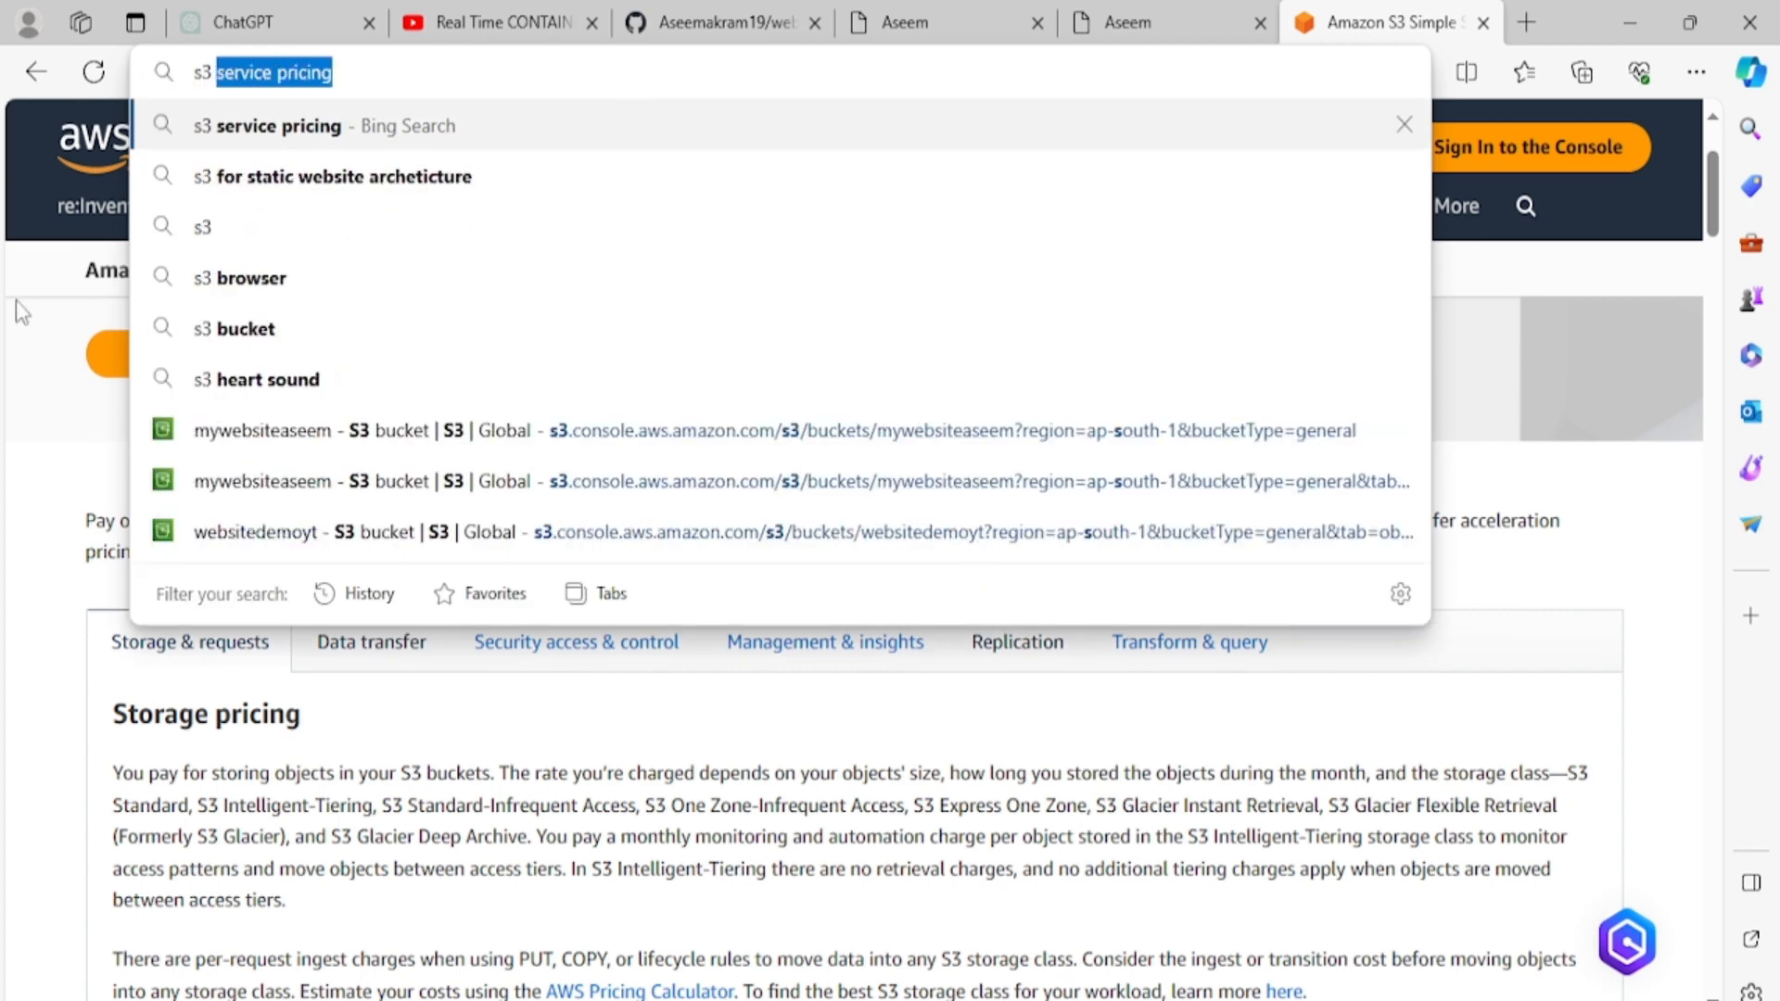
pyautogui.click(369, 433)
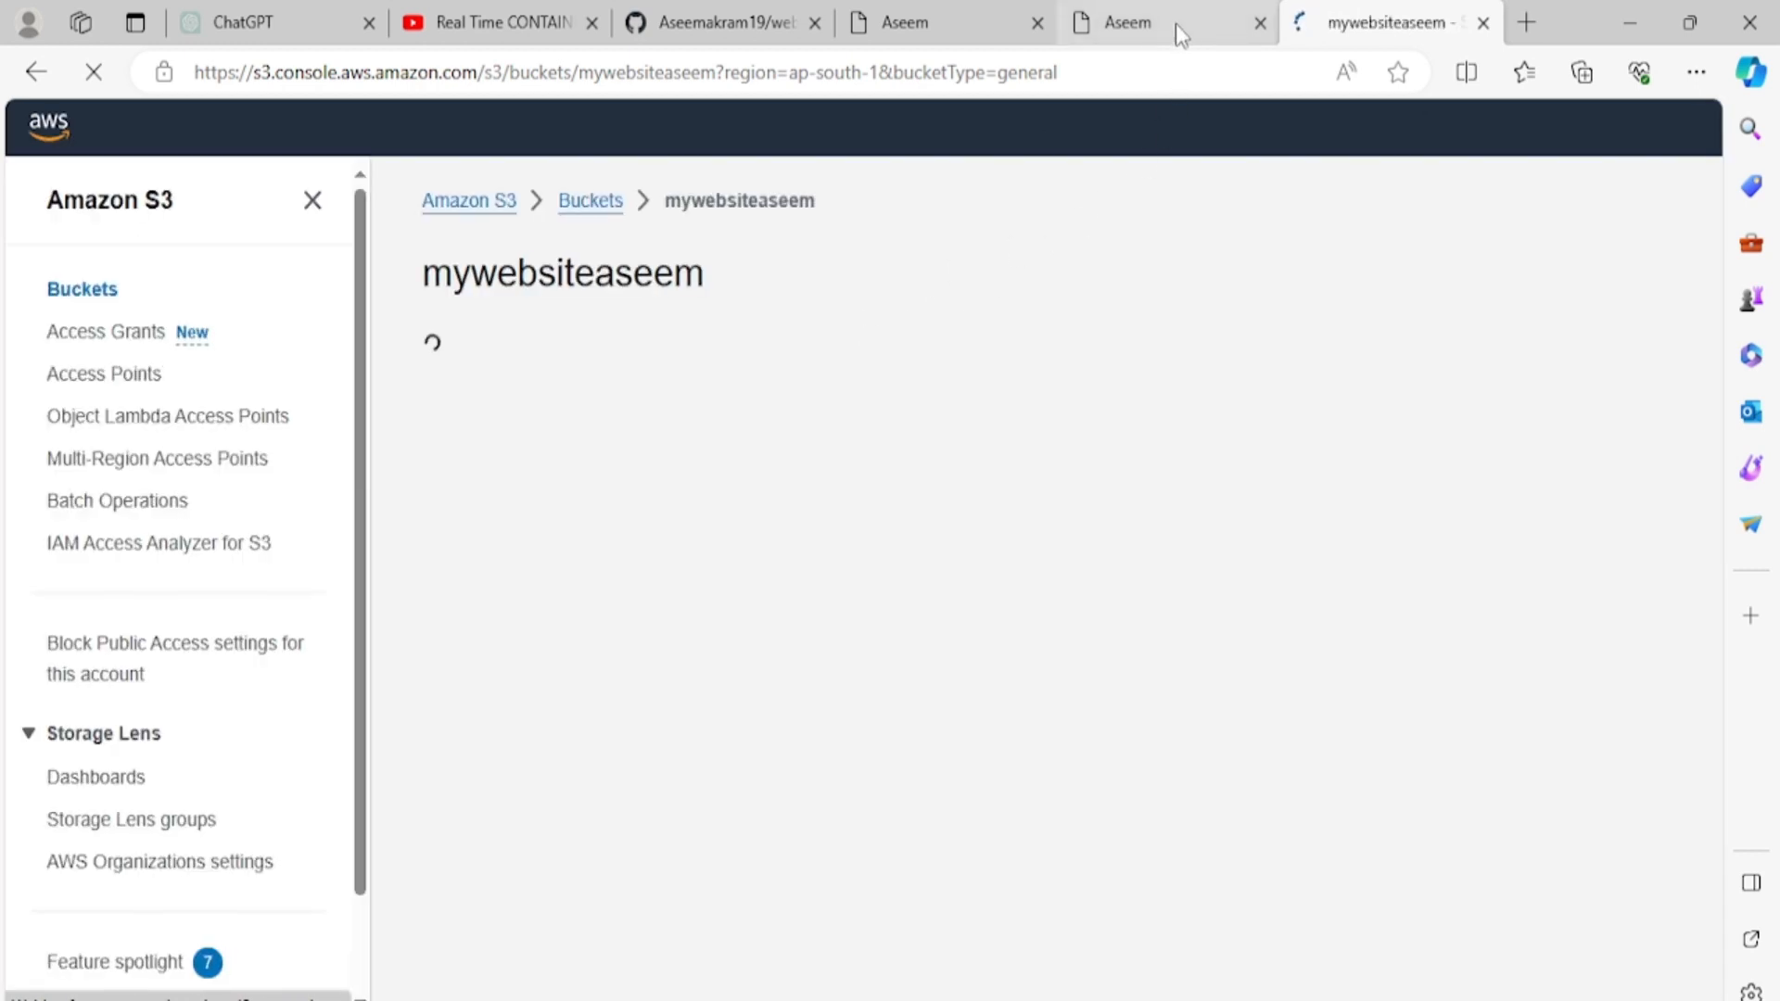
pyautogui.click(1260, 22)
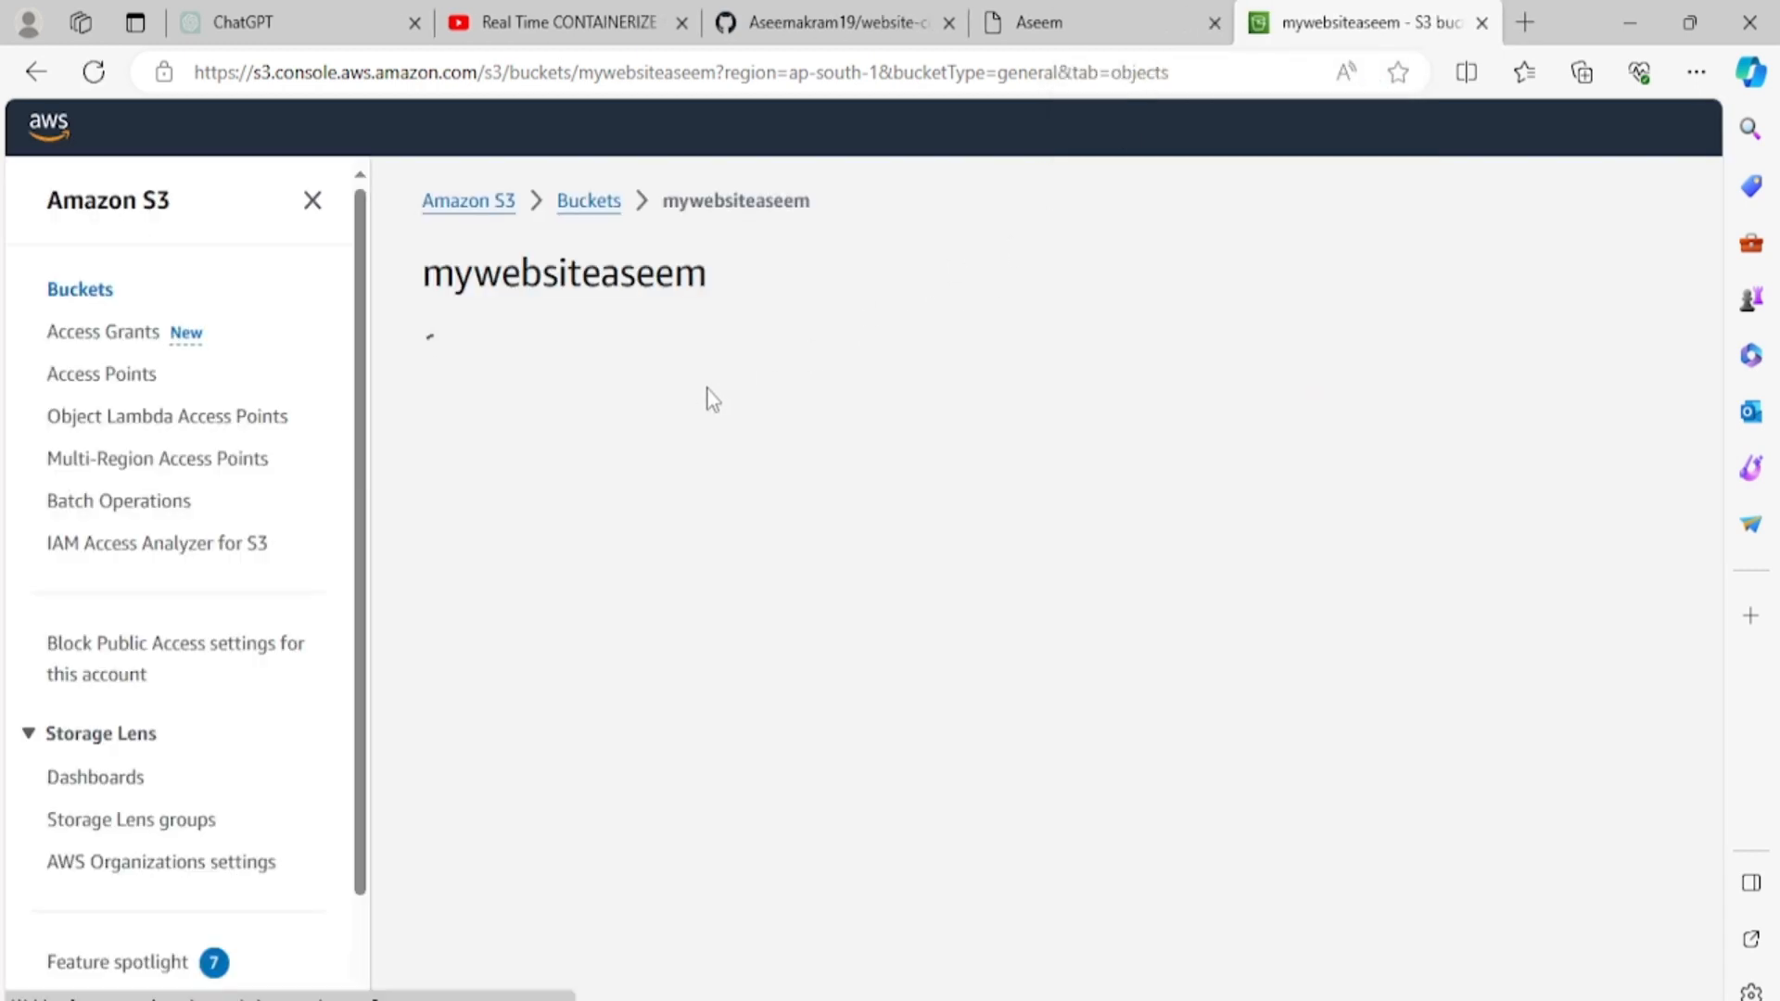
# Step: Review the list of objects stored in the mywebsiteaseem bucket
pyautogui.scroll(-1, 665, 631)
pyautogui.scroll(-4, 890, 684)
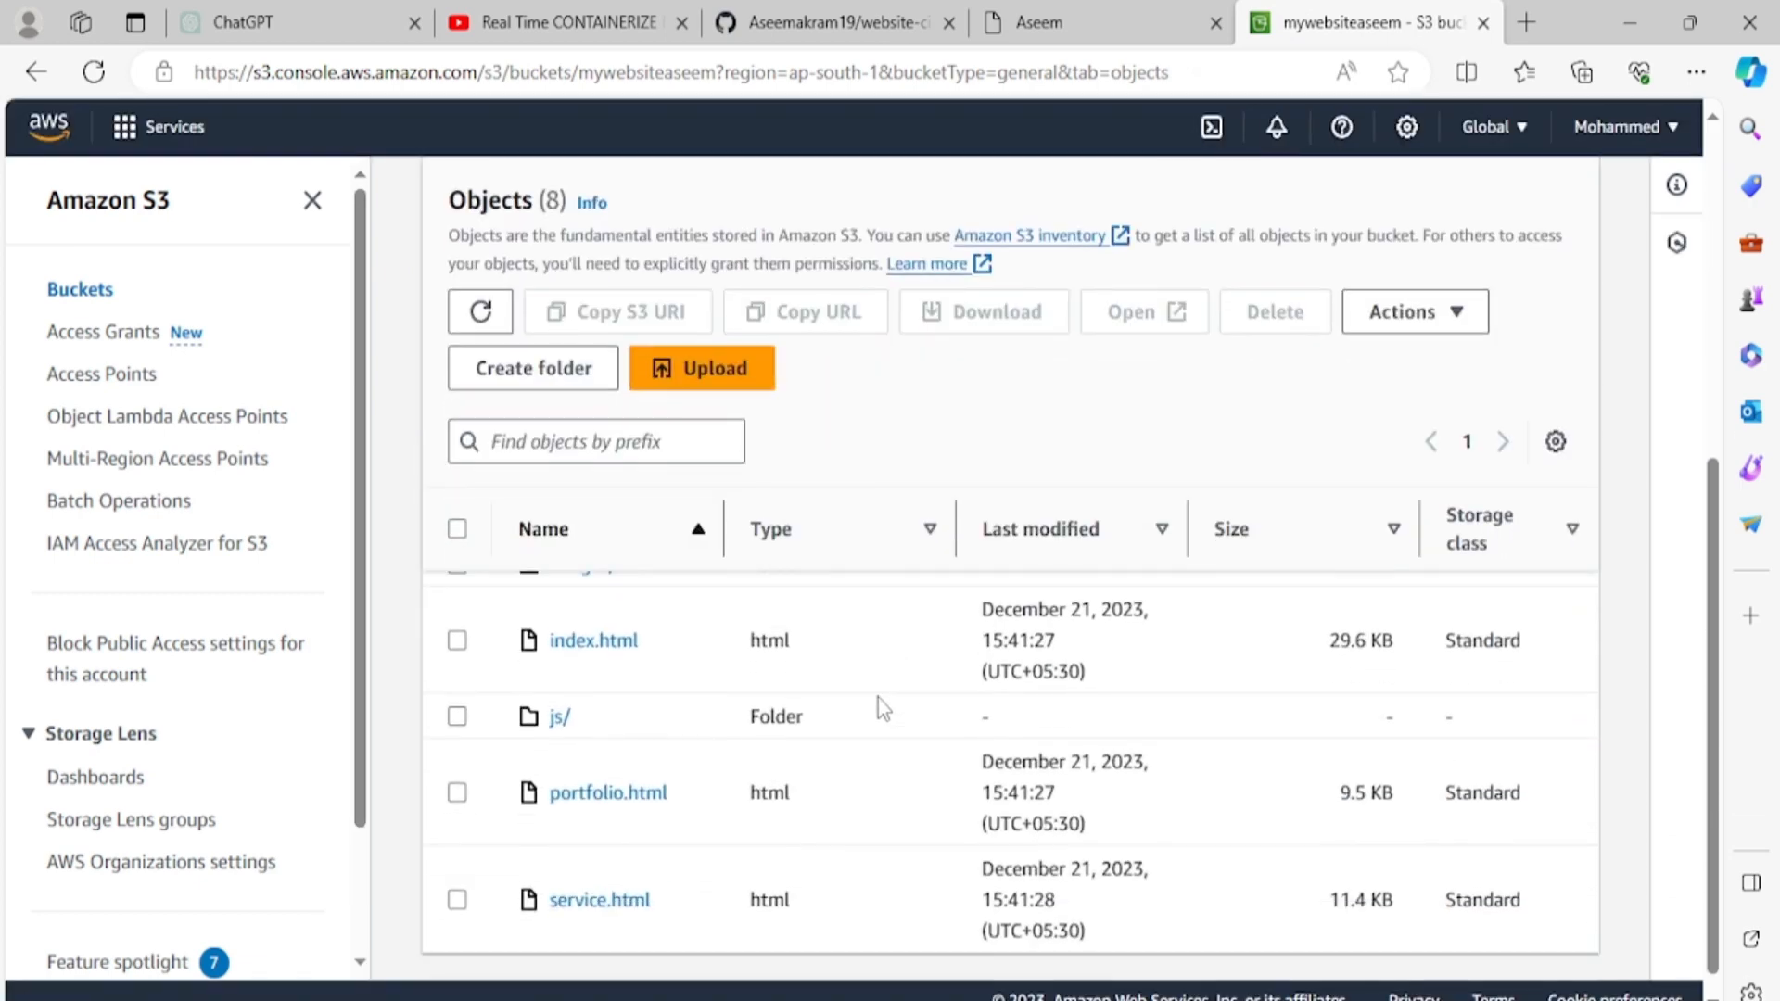
pyautogui.scroll(4, 878, 699)
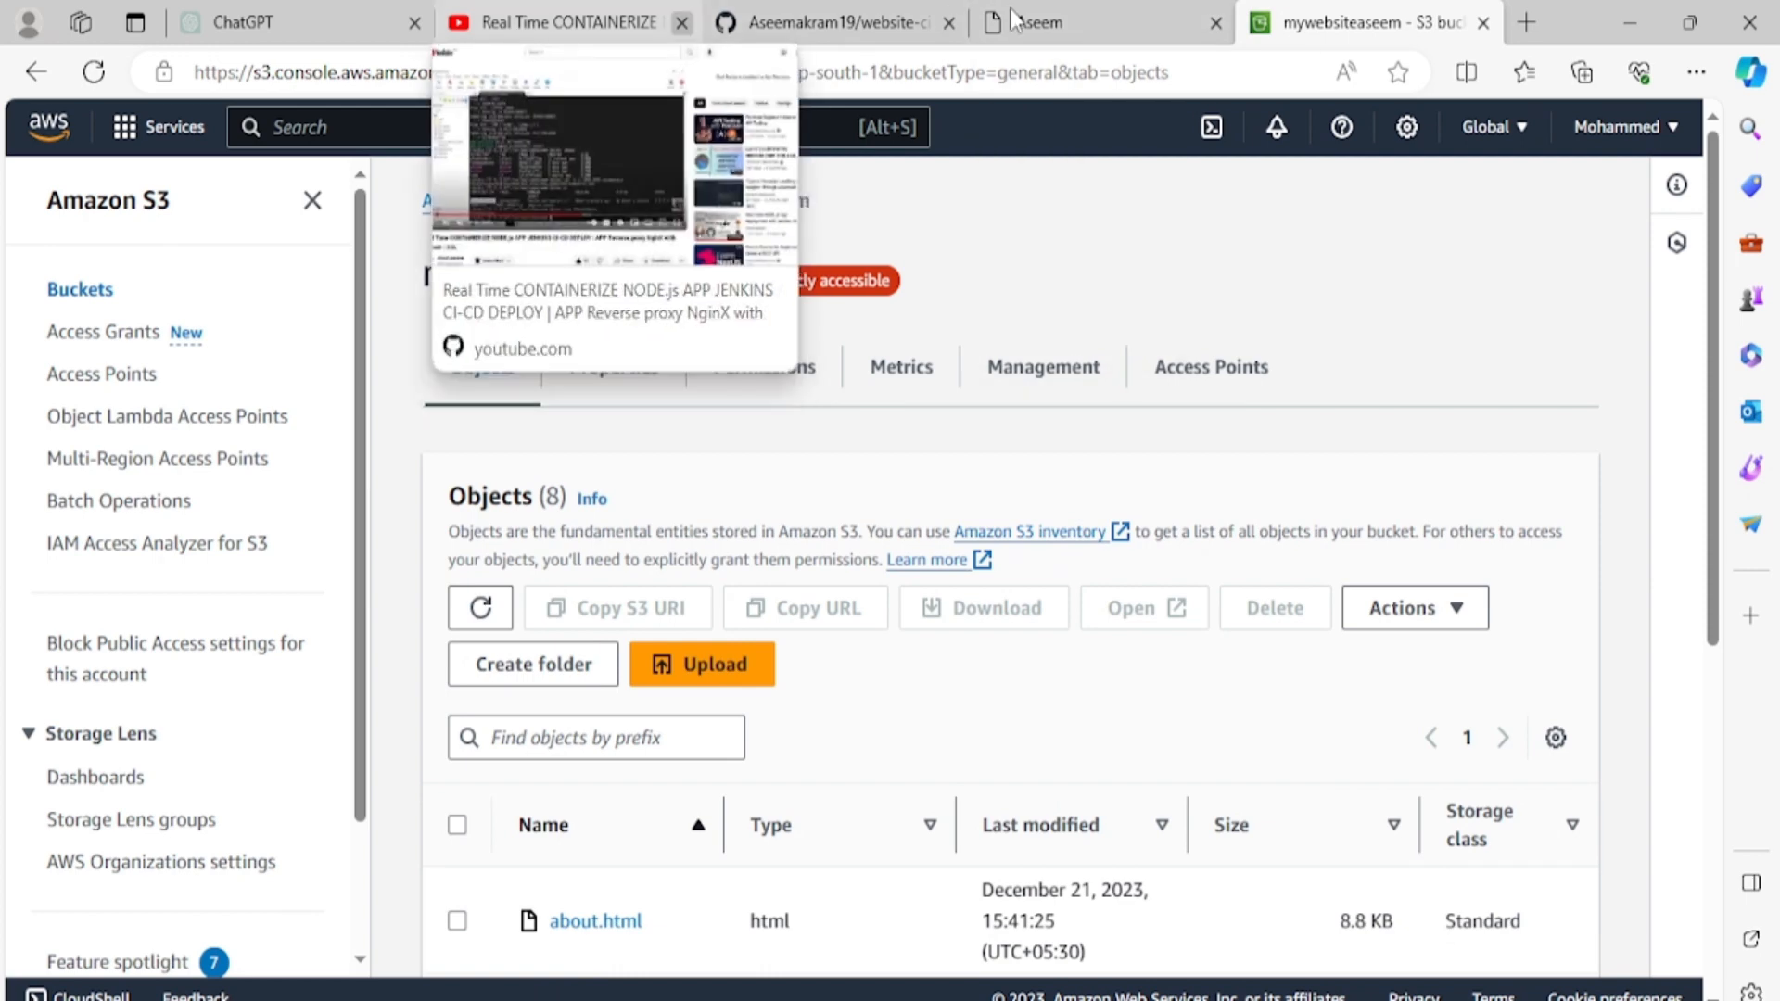
# Step: Search the web for "s3 aws pricing" in a new tab and open the Amazon S3 On-Demand Pricing result
pyautogui.click(1528, 25)
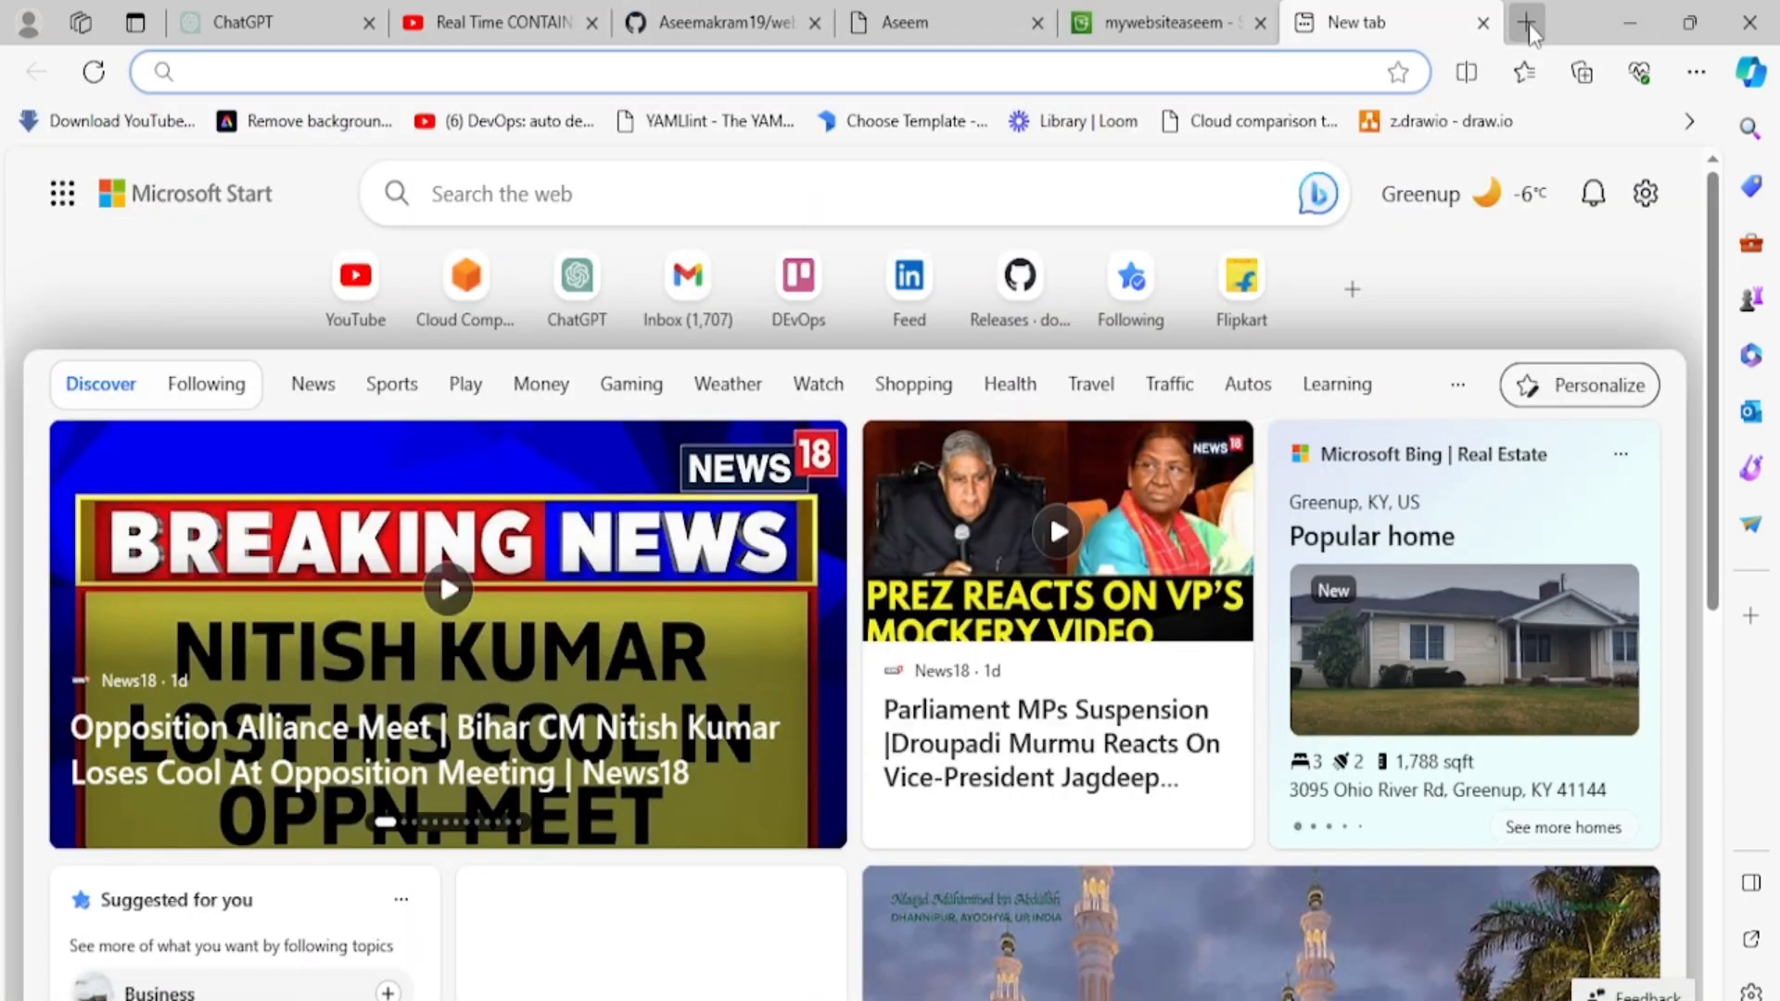
pyautogui.click(546, 182)
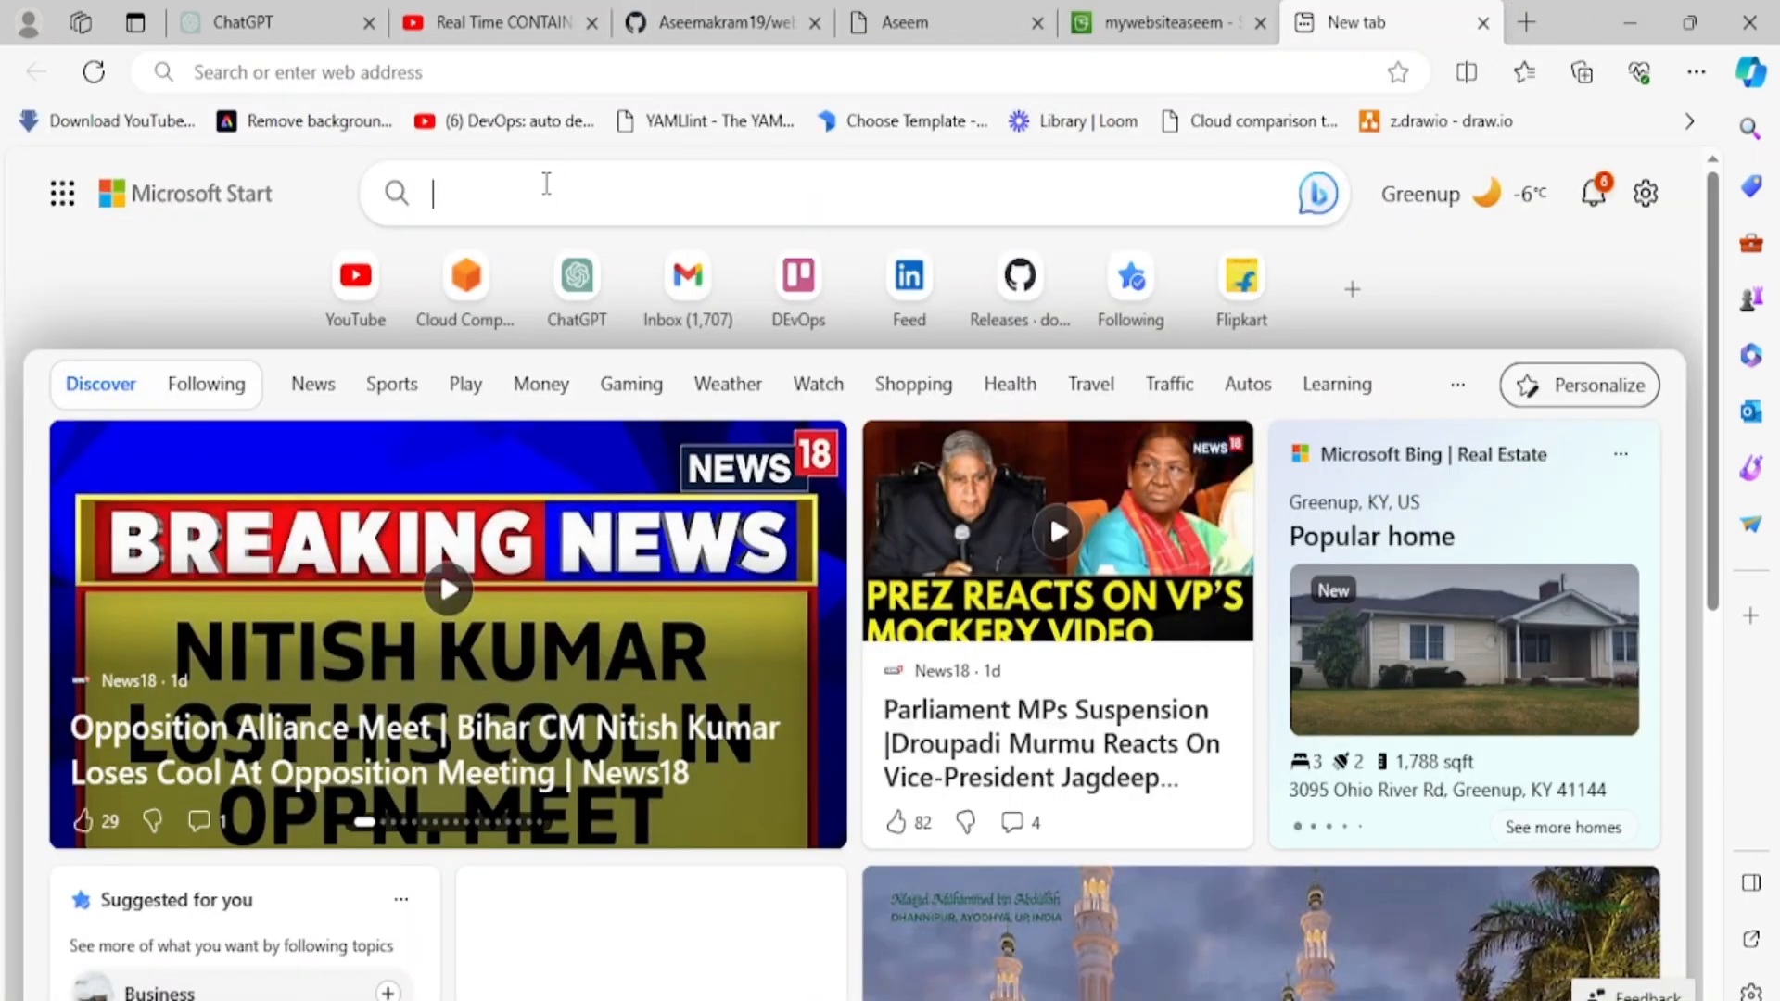
pyautogui.write('s3 aws')
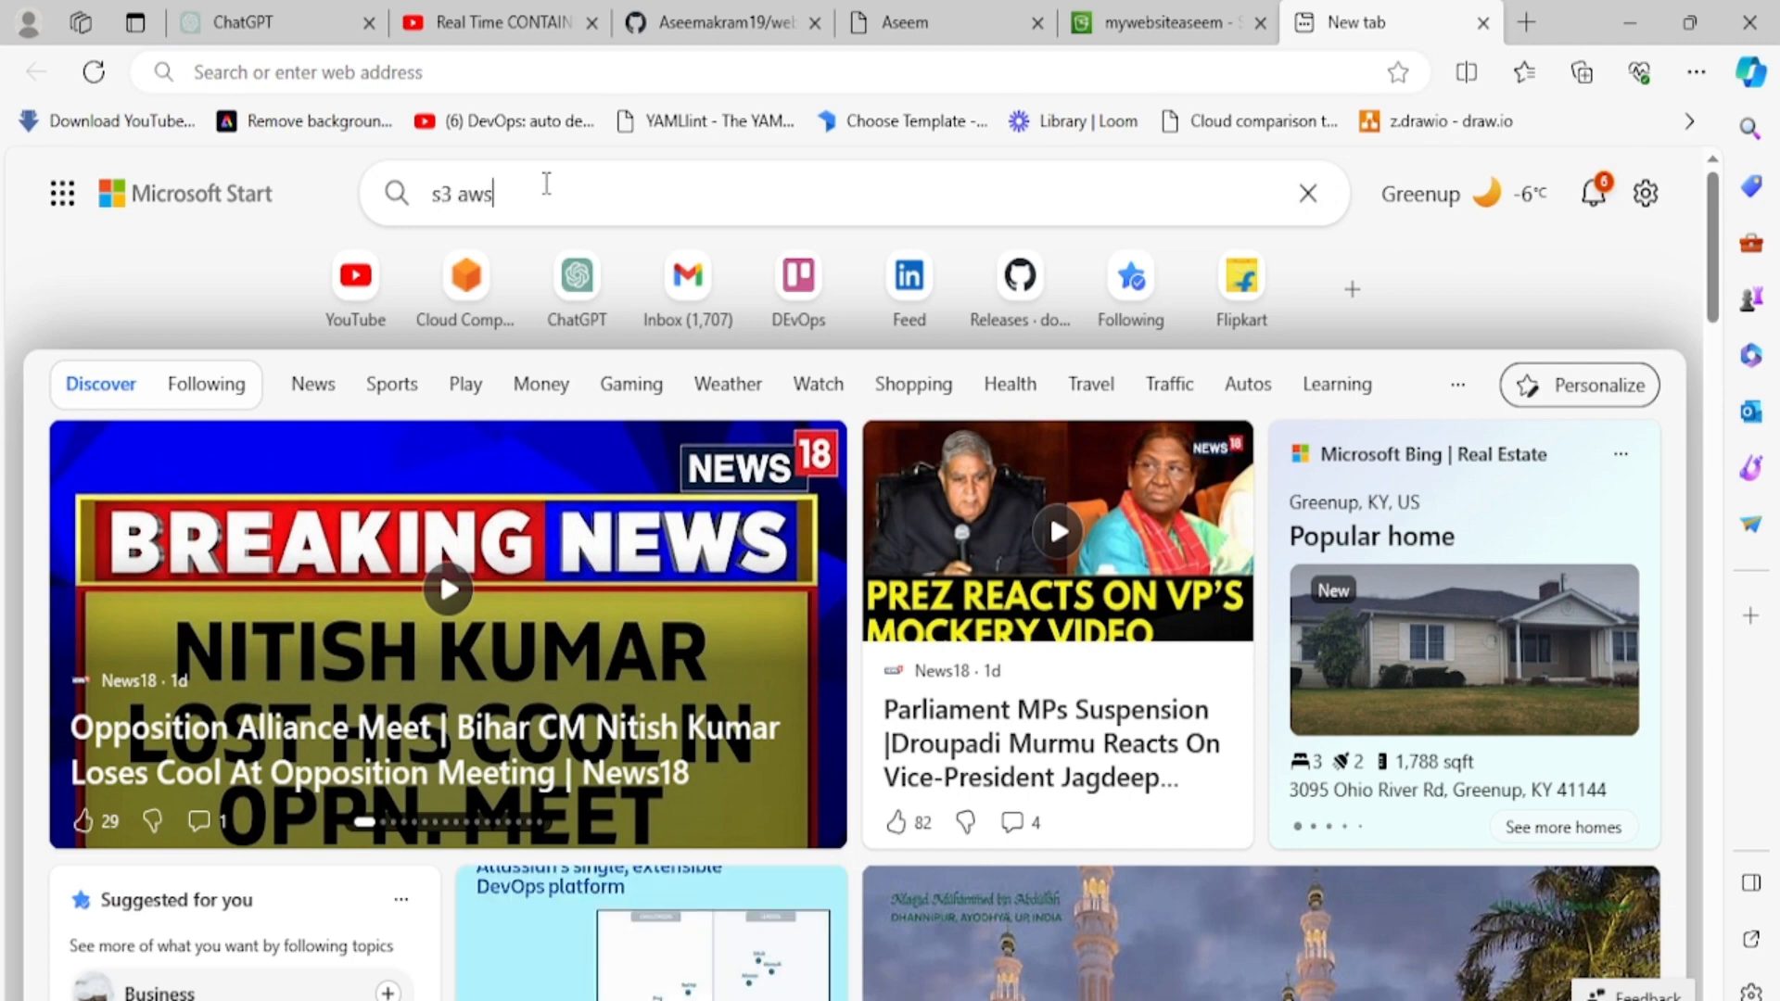
pyautogui.write(' pricing')
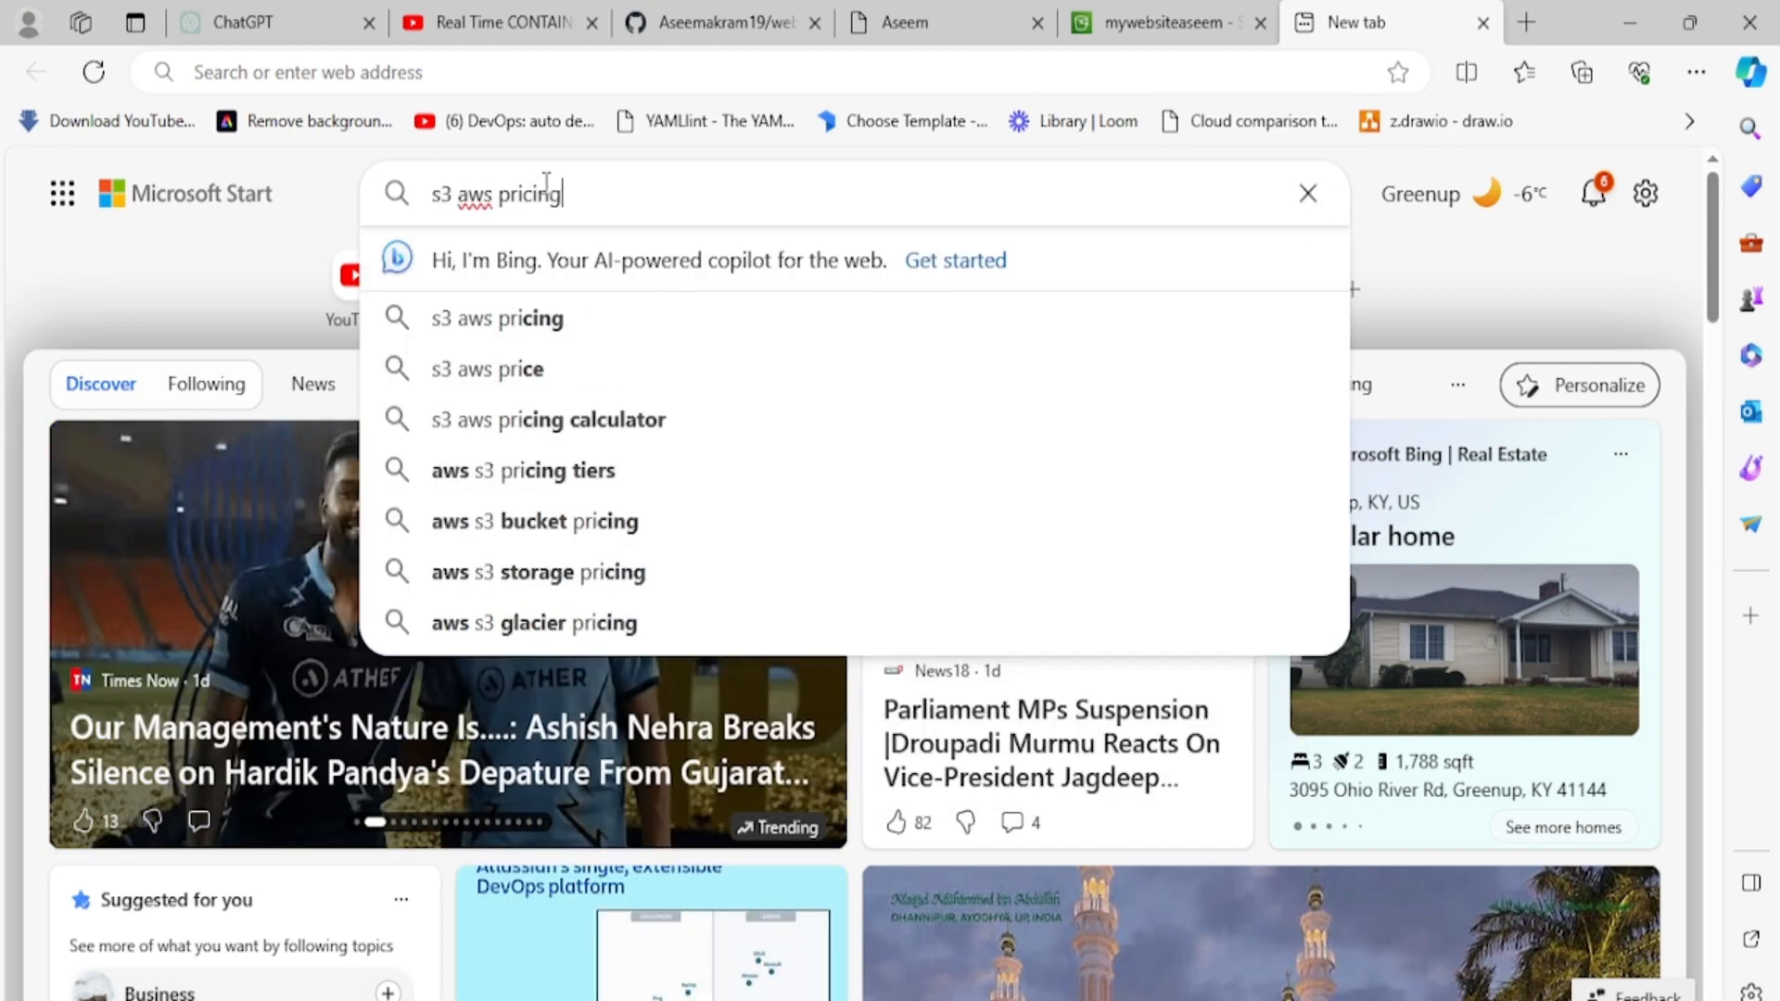
pyautogui.press('Return')
pyautogui.scroll(-2, 473, 541)
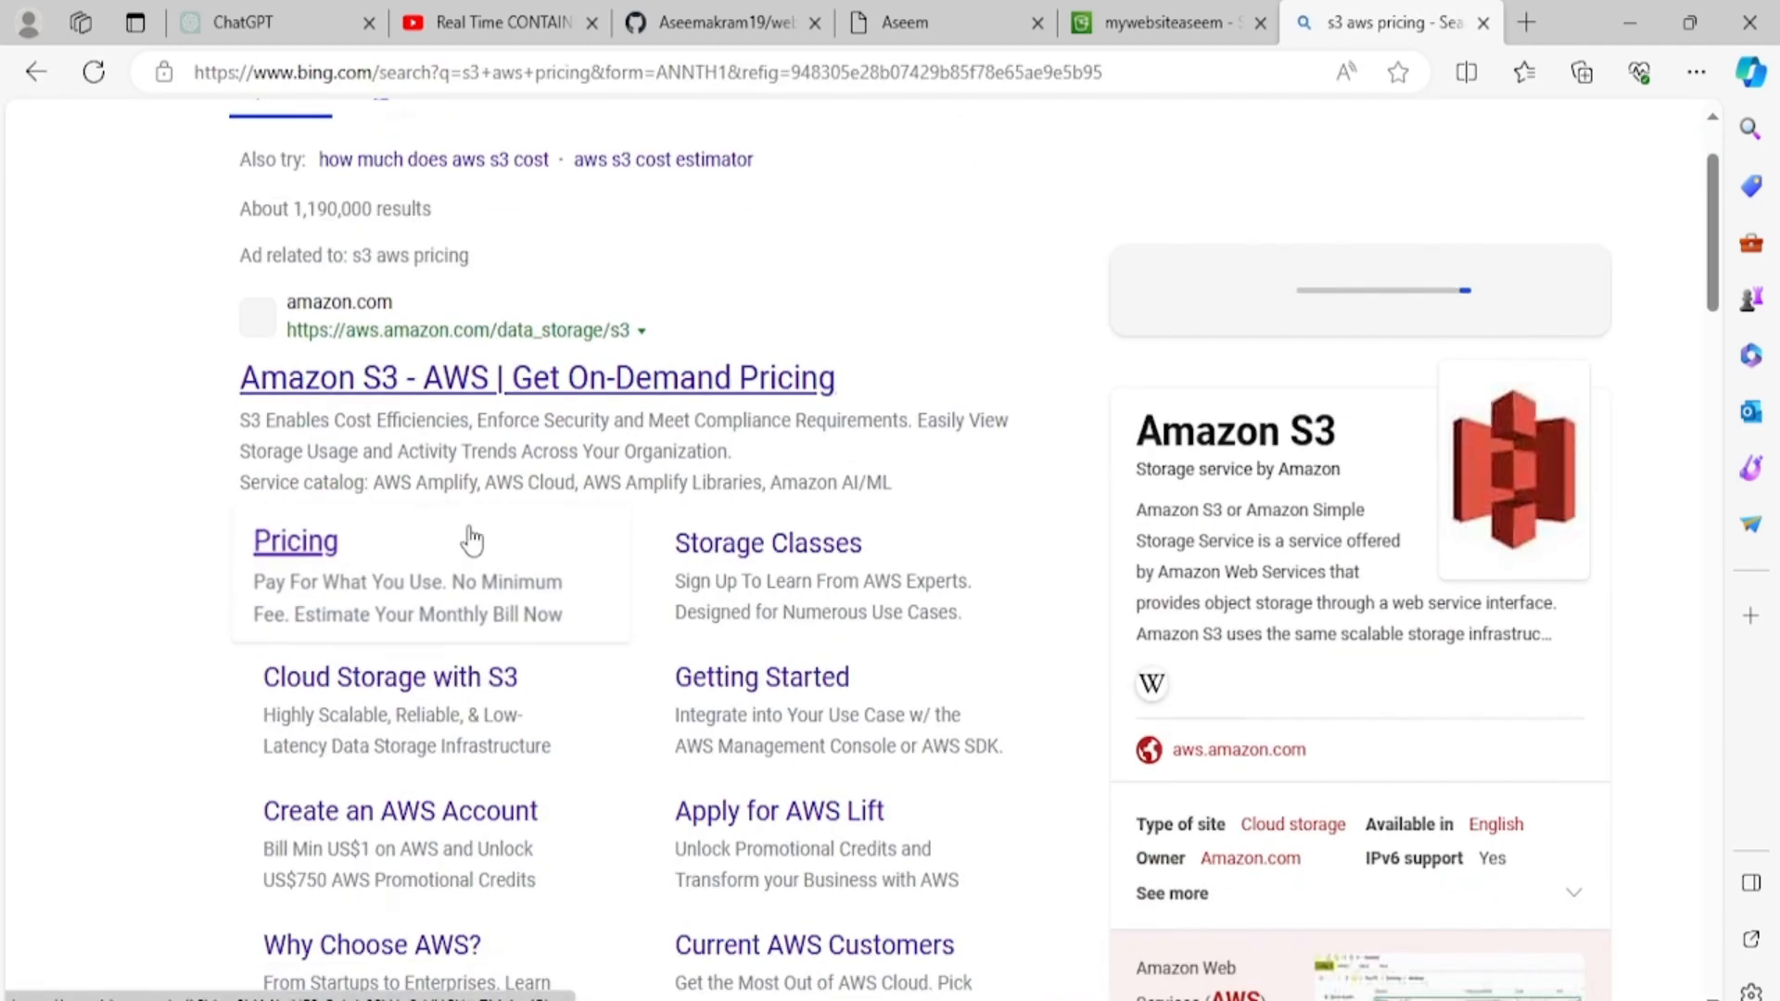
pyautogui.click(504, 385)
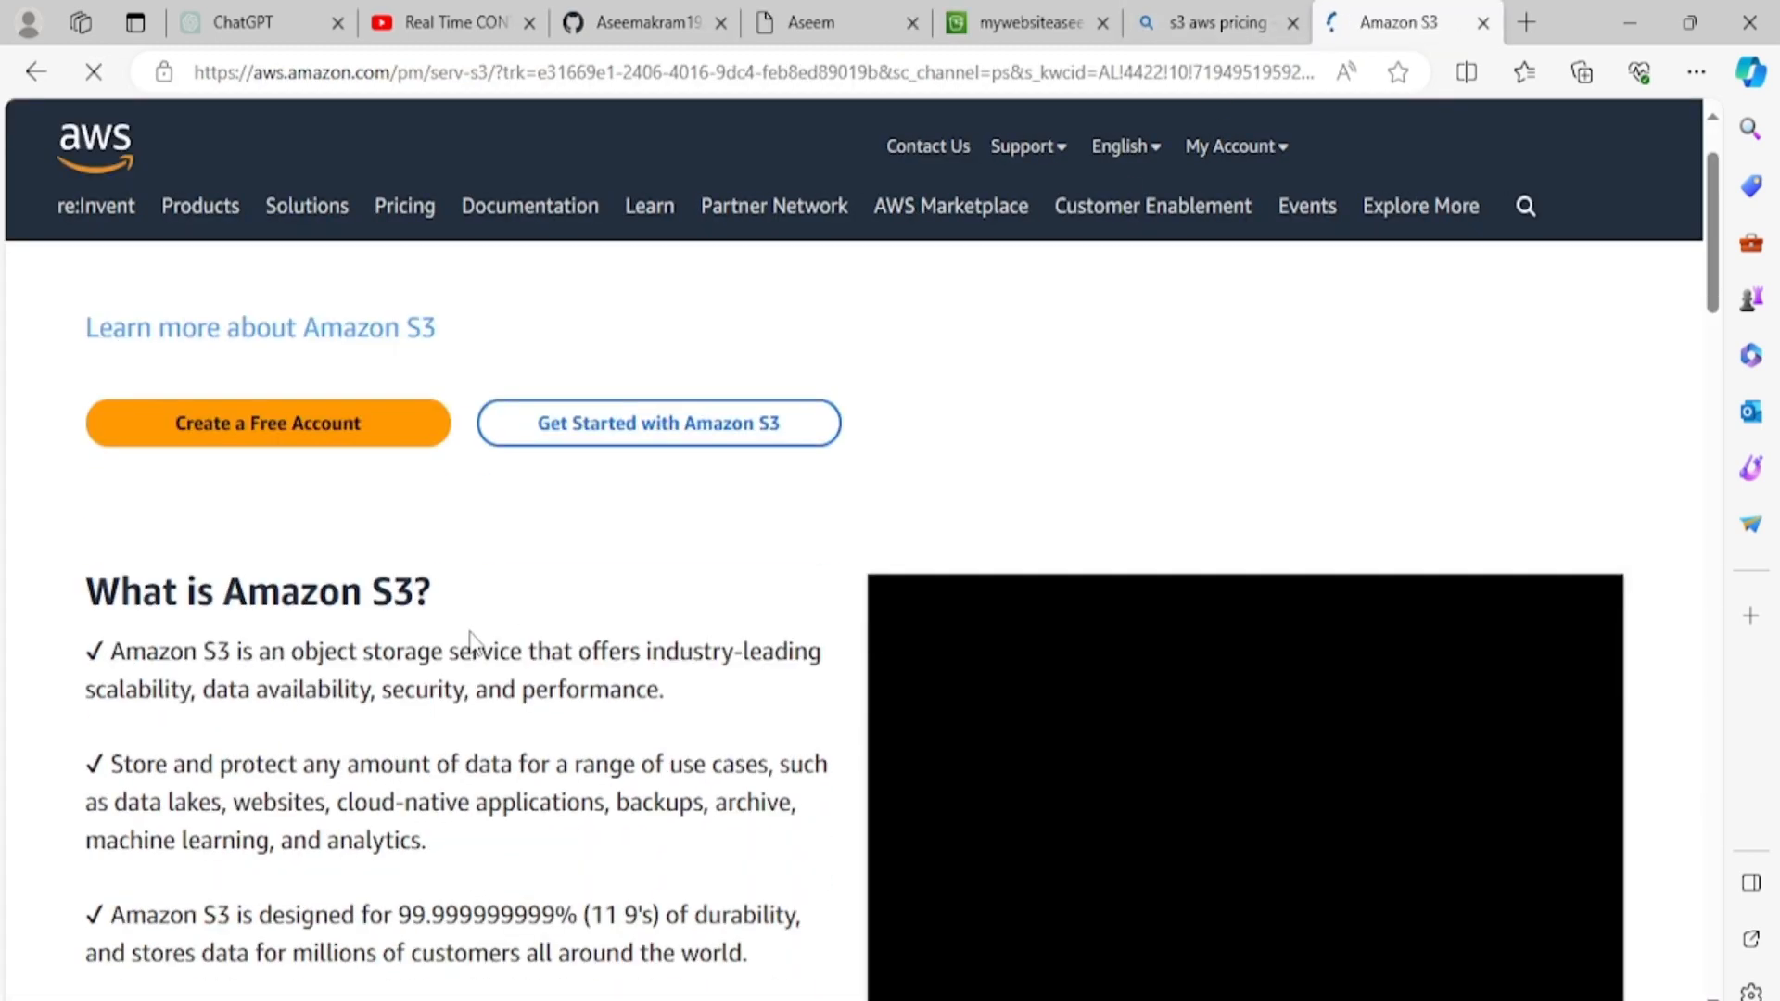
# Step: Examine the Amazon S3 product page's introduction, use cases and Free Tier offer details
pyautogui.scroll(-15, 477, 637)
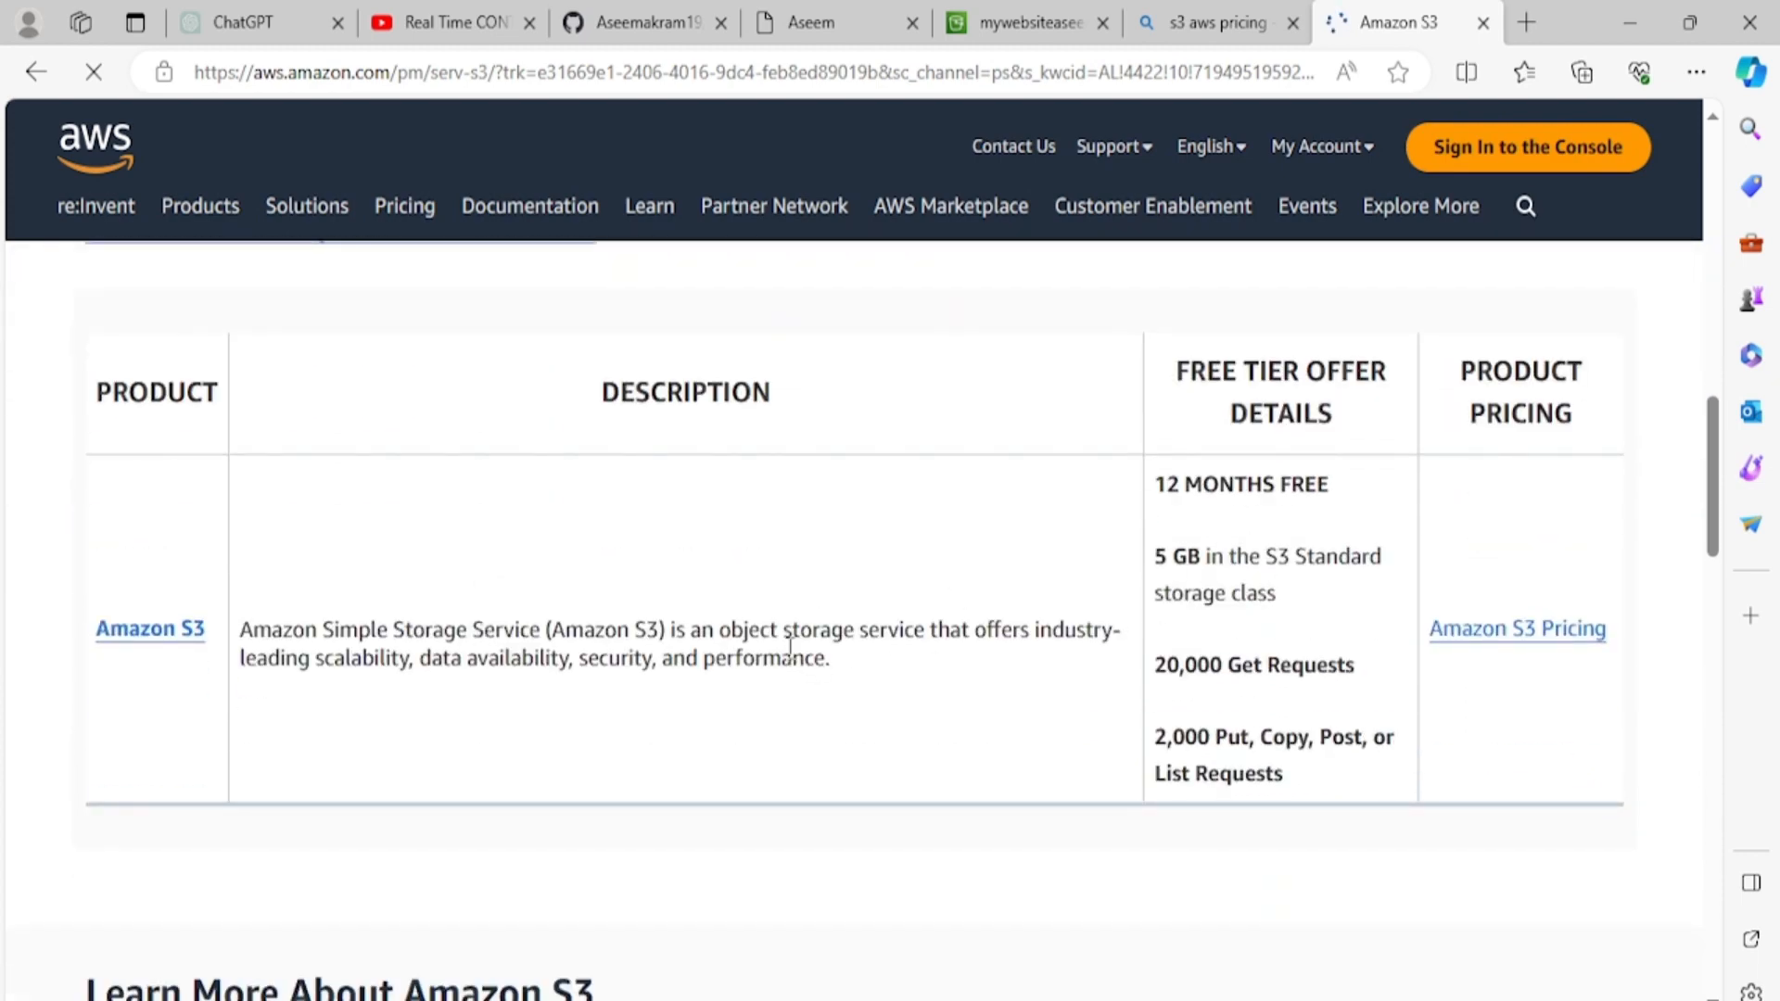
pyautogui.scroll(-5, 788, 648)
pyautogui.scroll(10, 787, 659)
pyautogui.scroll(5, 793, 661)
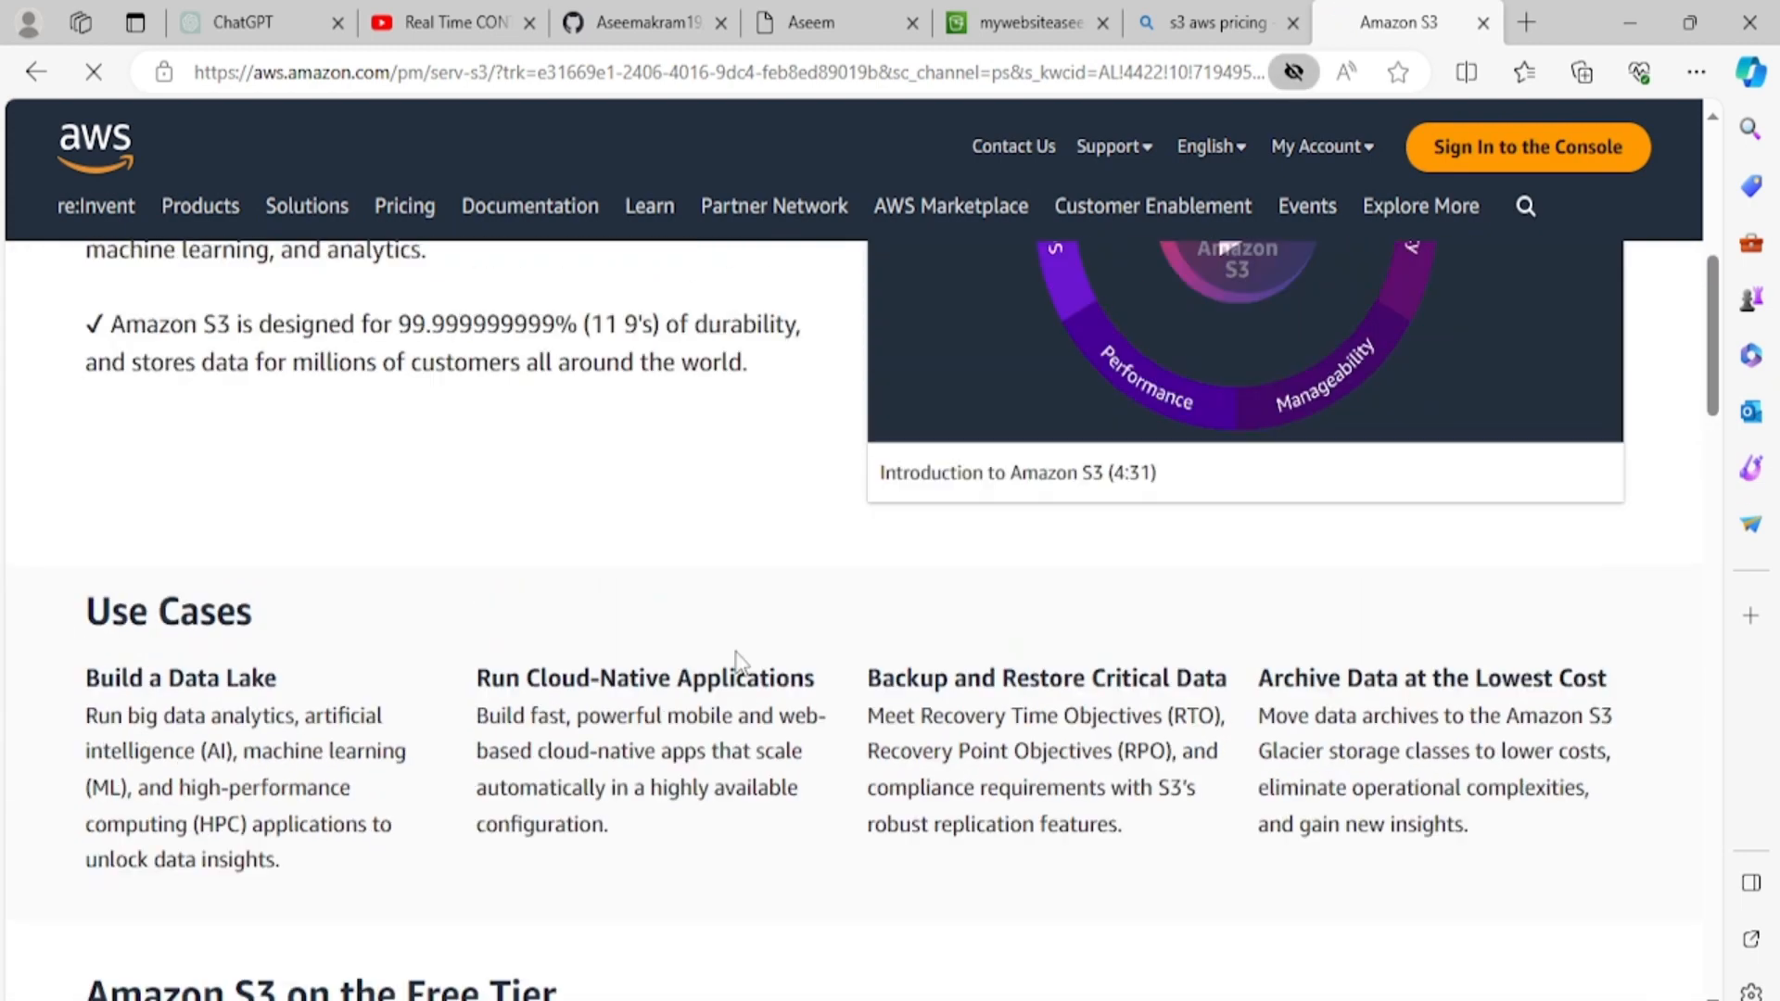
pyautogui.scroll(-5, 437, 561)
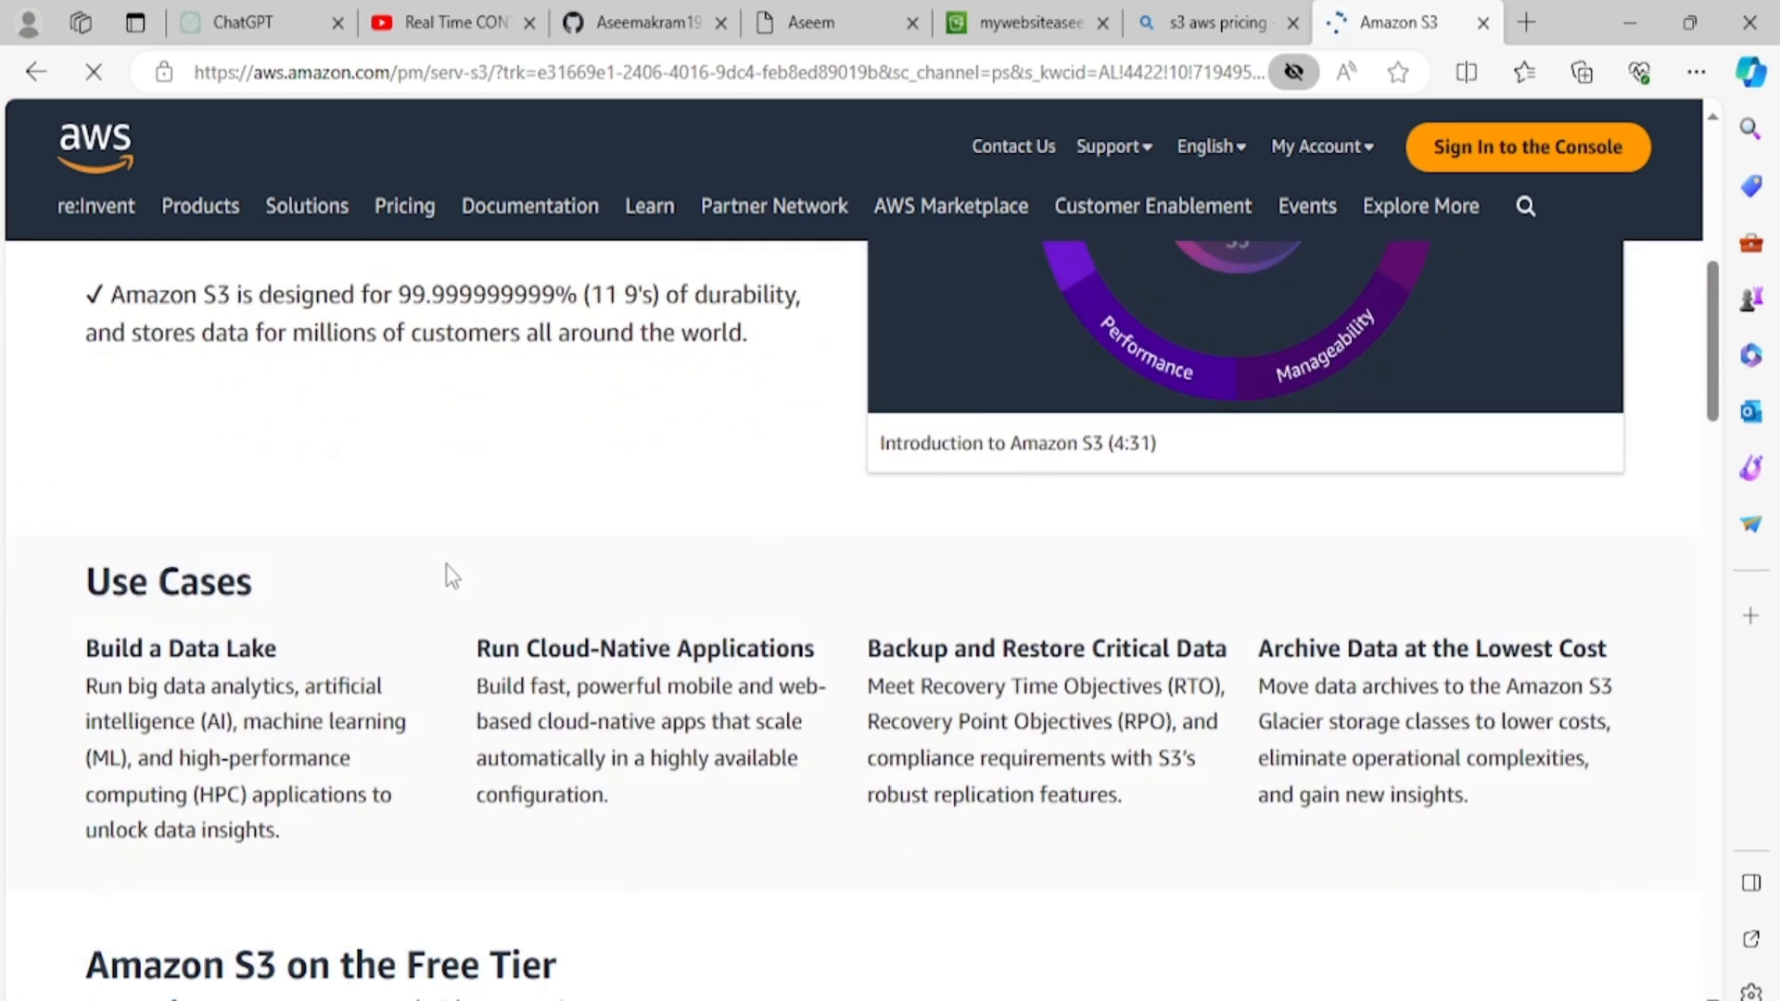
pyautogui.scroll(3, 790, 554)
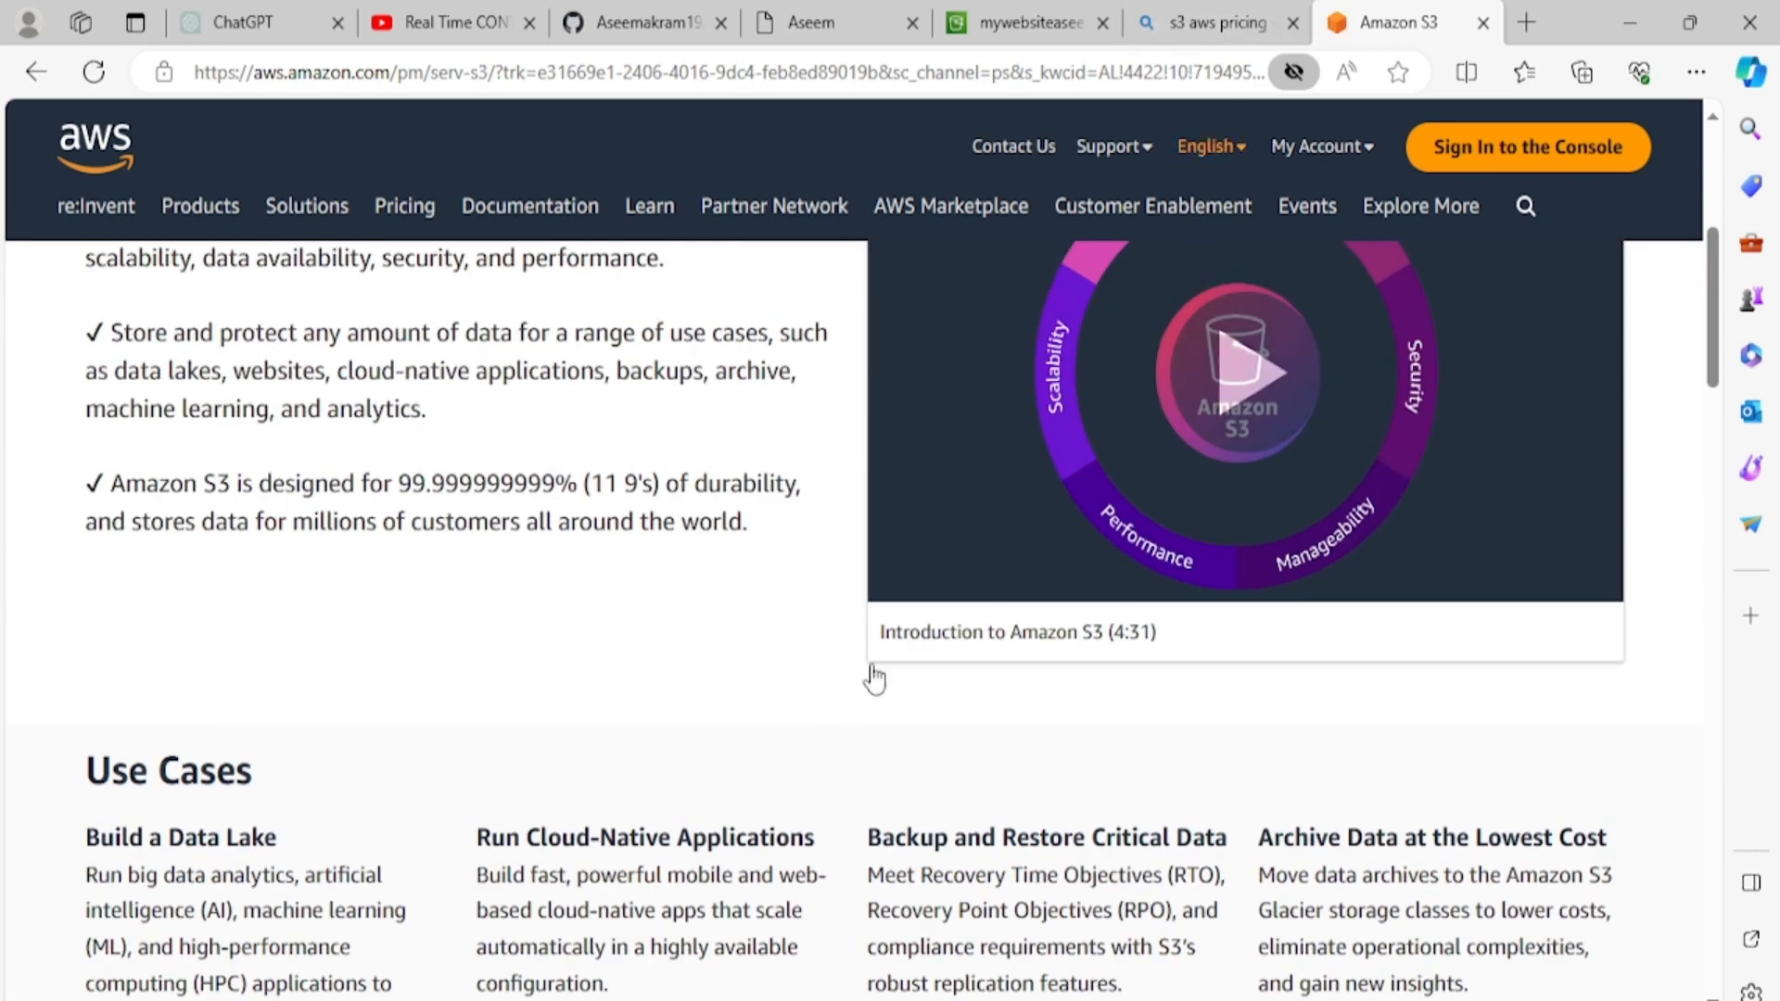
pyautogui.scroll(5, 742, 676)
pyautogui.scroll(2, 741, 682)
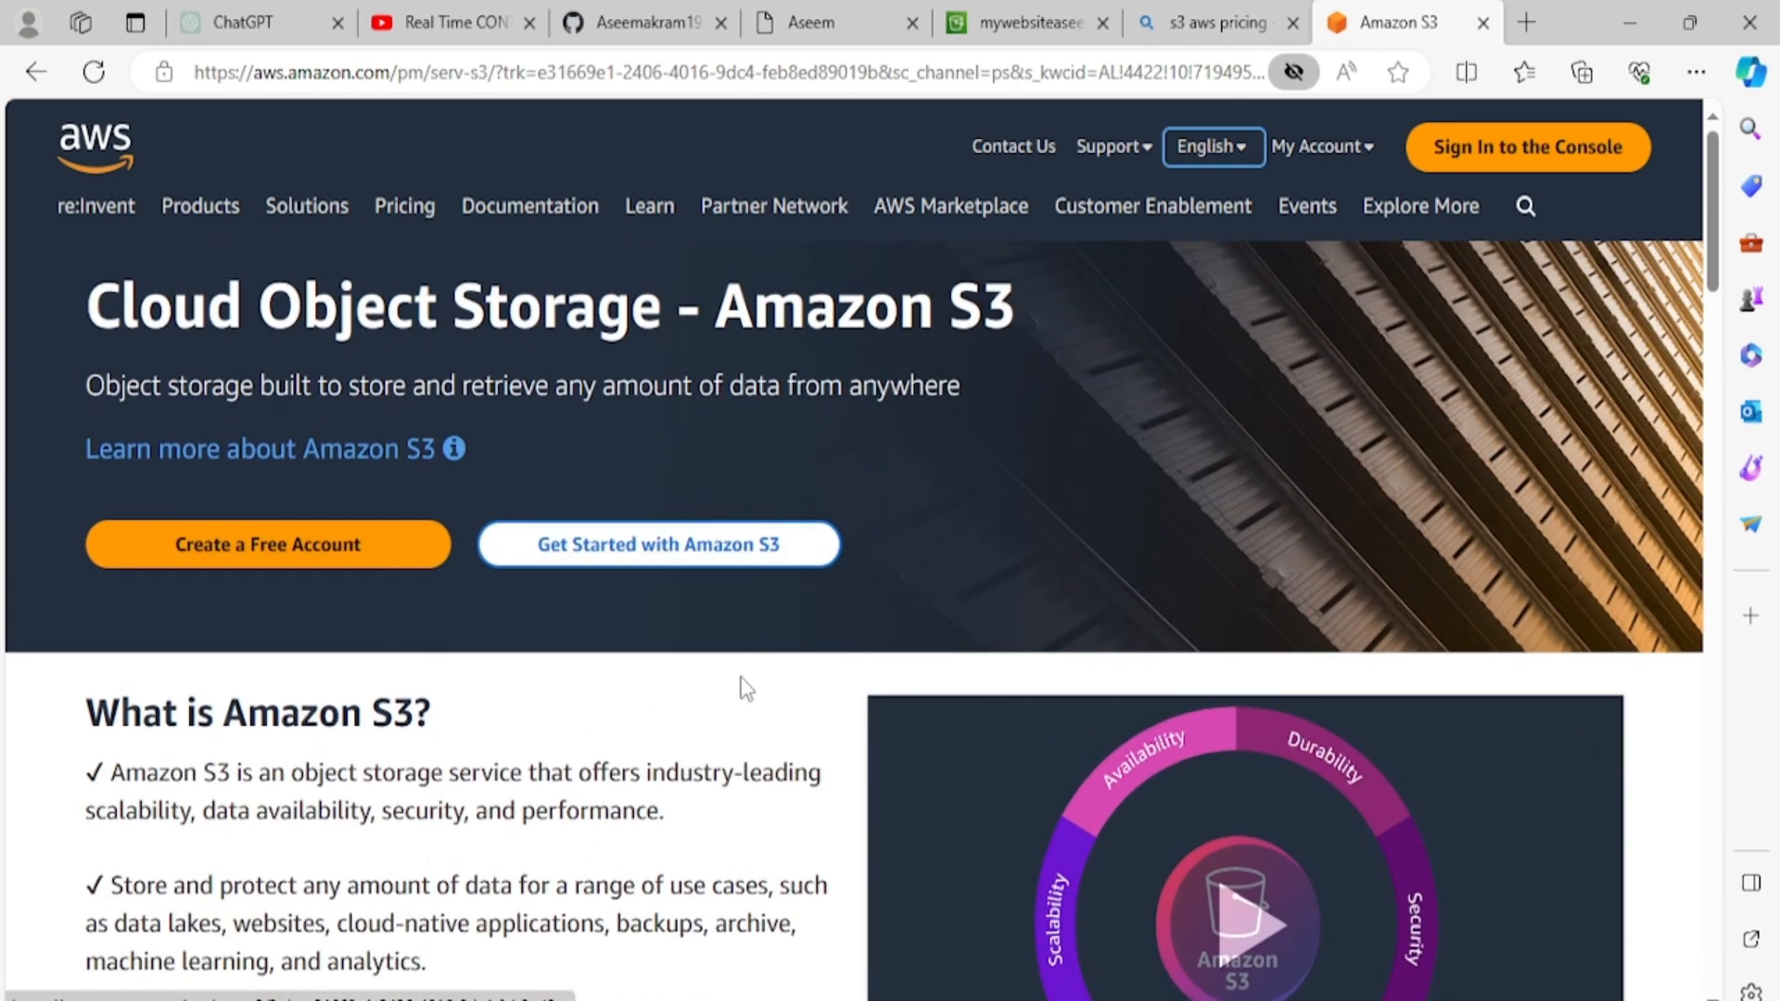
pyautogui.scroll(-8, 746, 690)
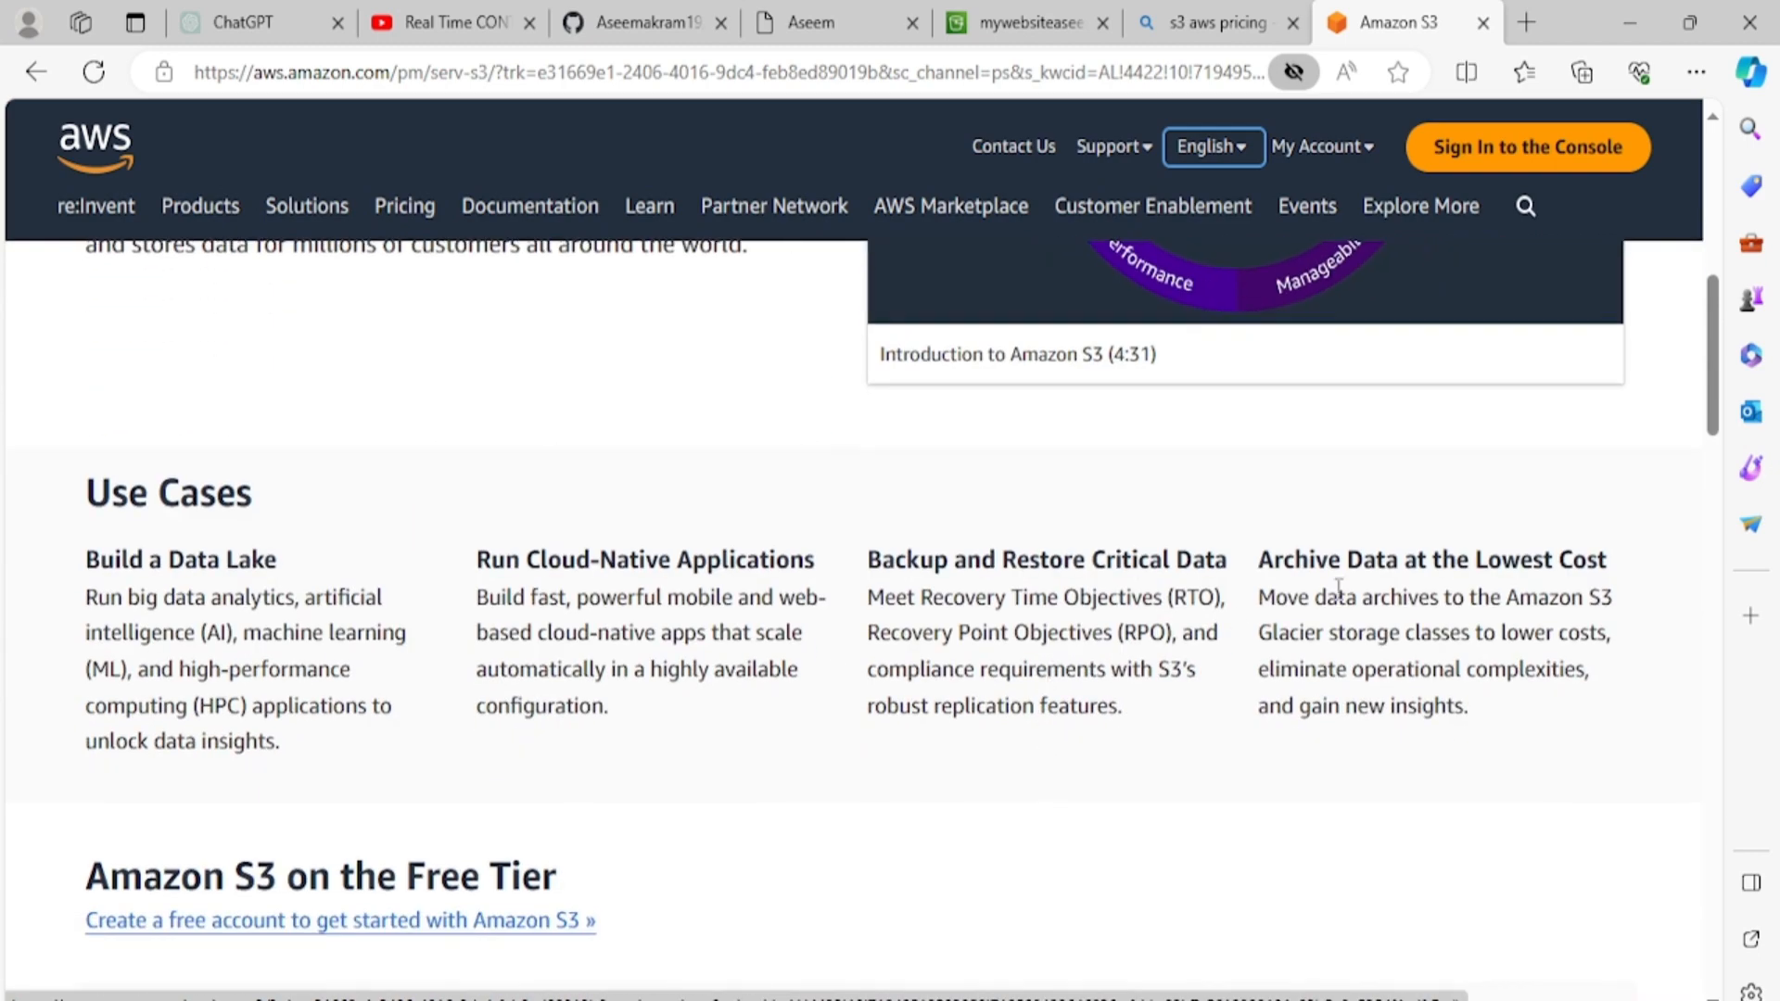
pyautogui.scroll(-2, 1375, 620)
pyautogui.scroll(-3, 556, 761)
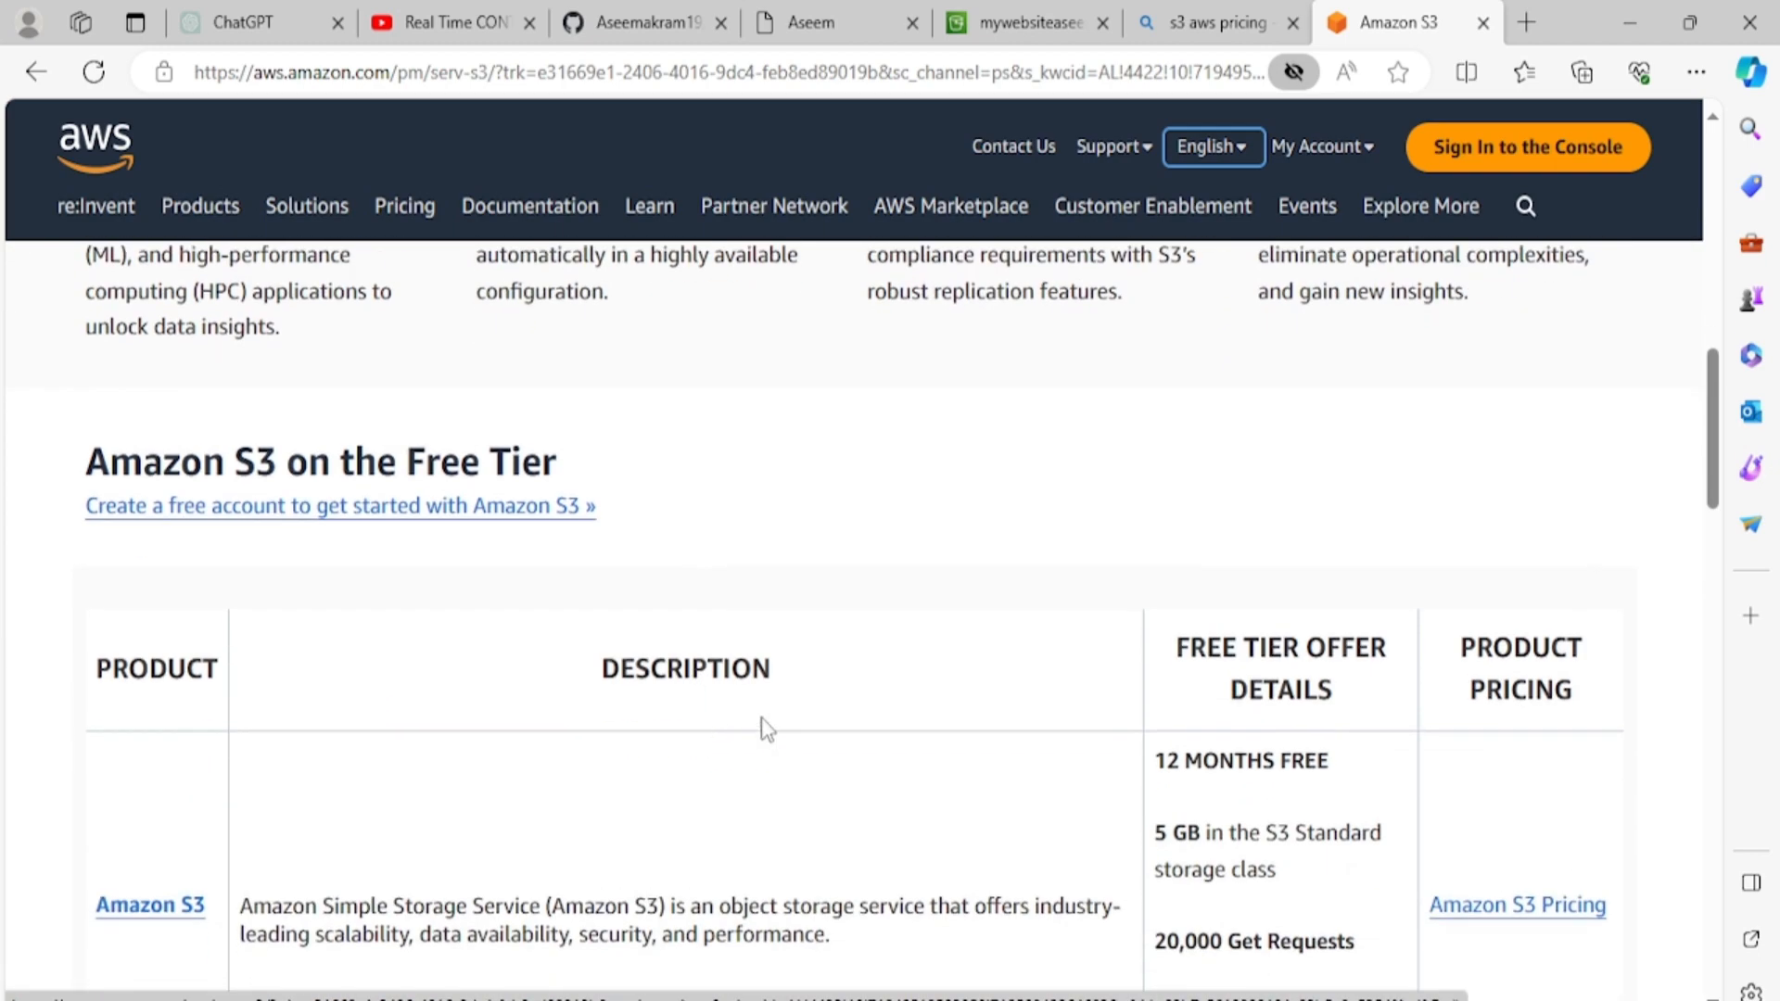
# Step: Open the Amazon S3 Pricing page from the Free Tier table and find its regional storage pricing table
pyautogui.scroll(-3, 1423, 710)
pyautogui.click(1509, 638)
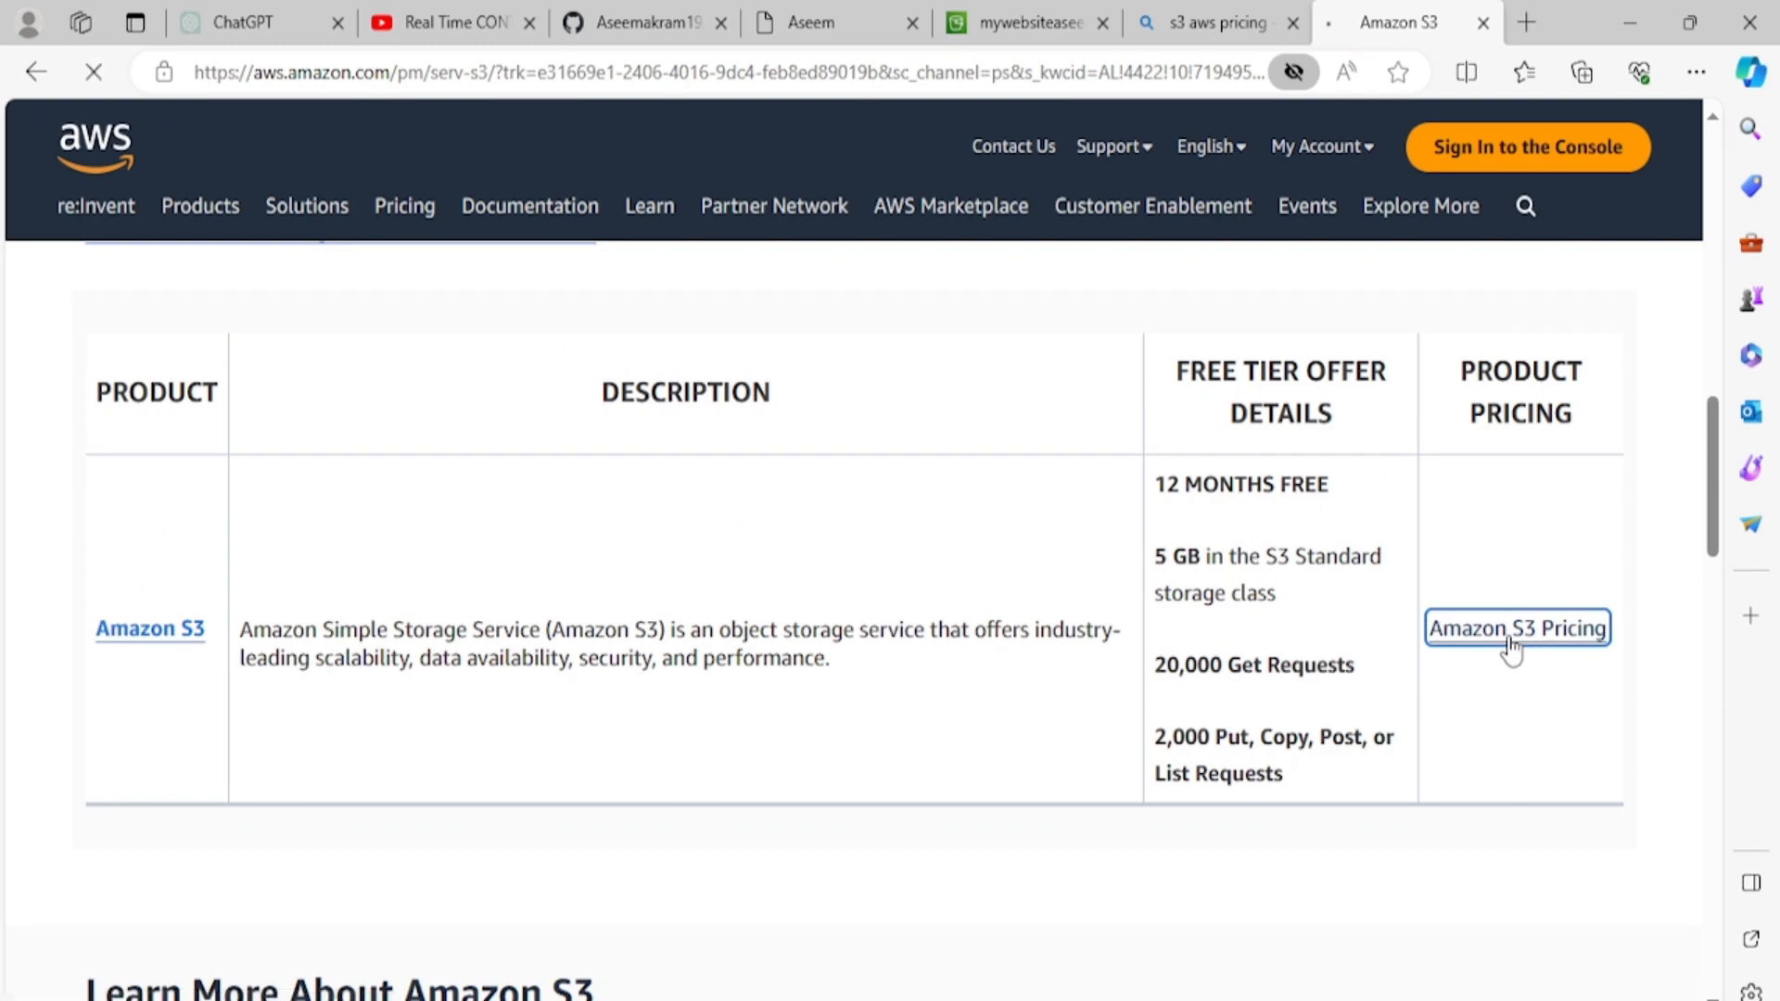
pyautogui.scroll(-6, 953, 663)
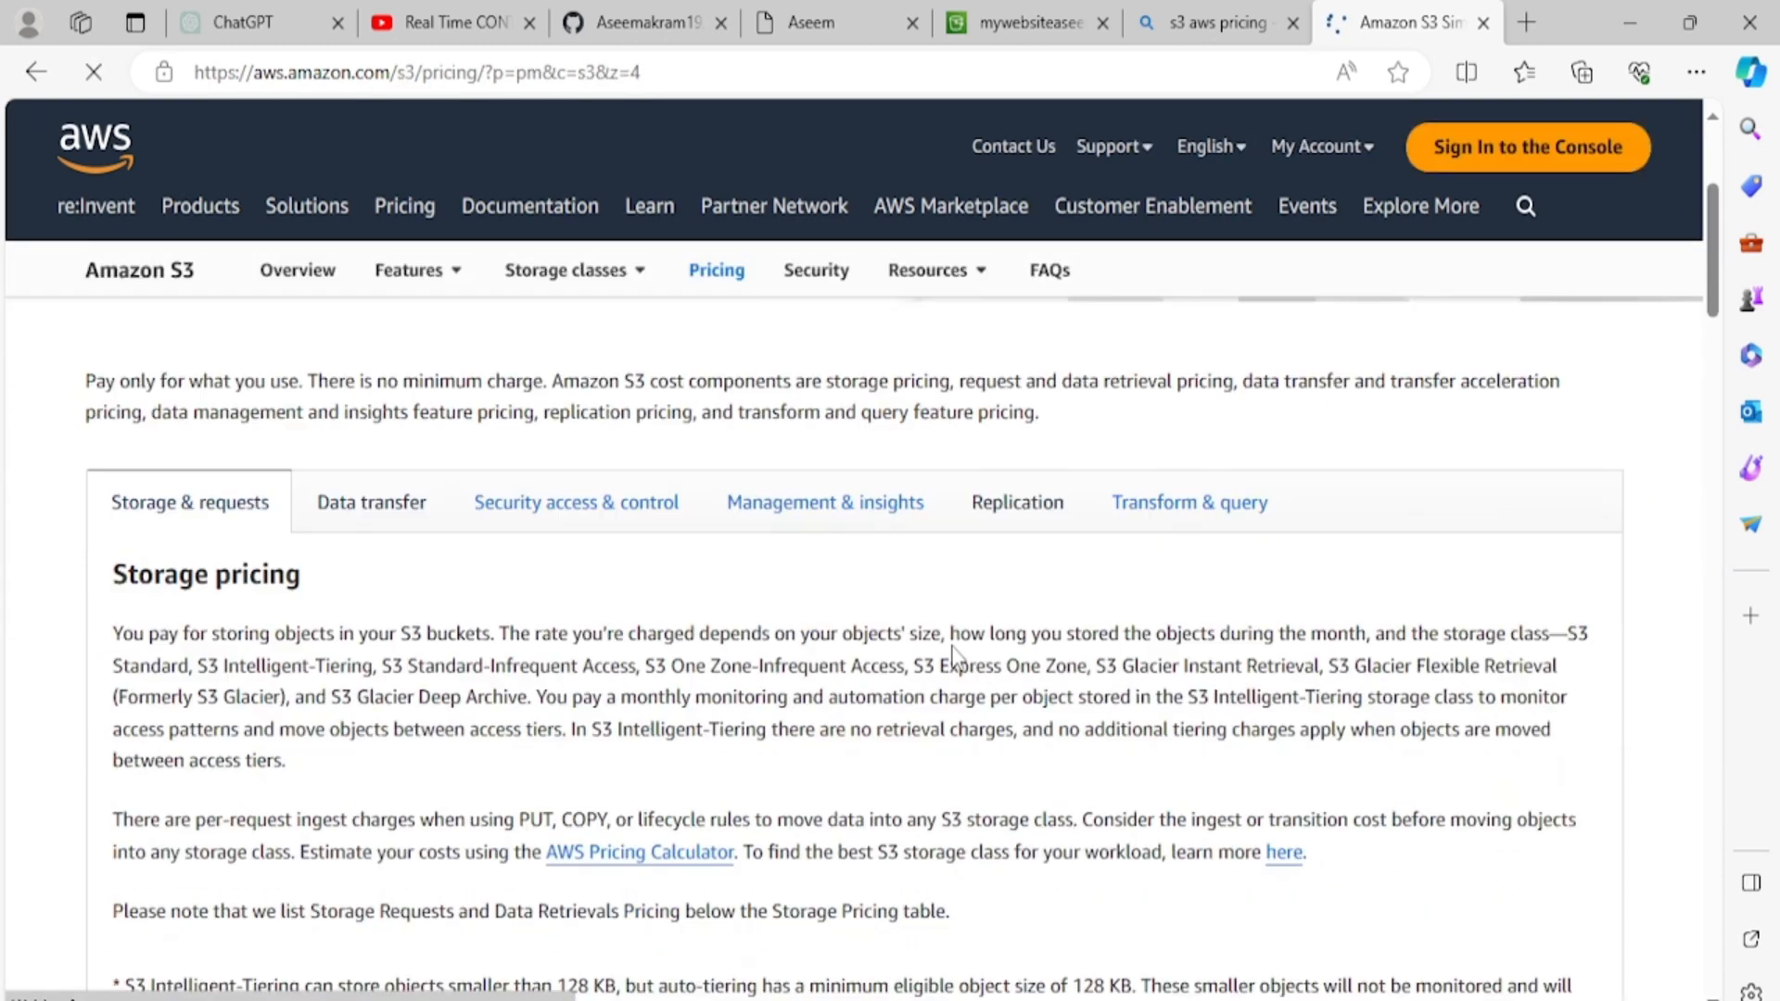
pyautogui.scroll(-7, 795, 714)
pyautogui.scroll(10, 792, 714)
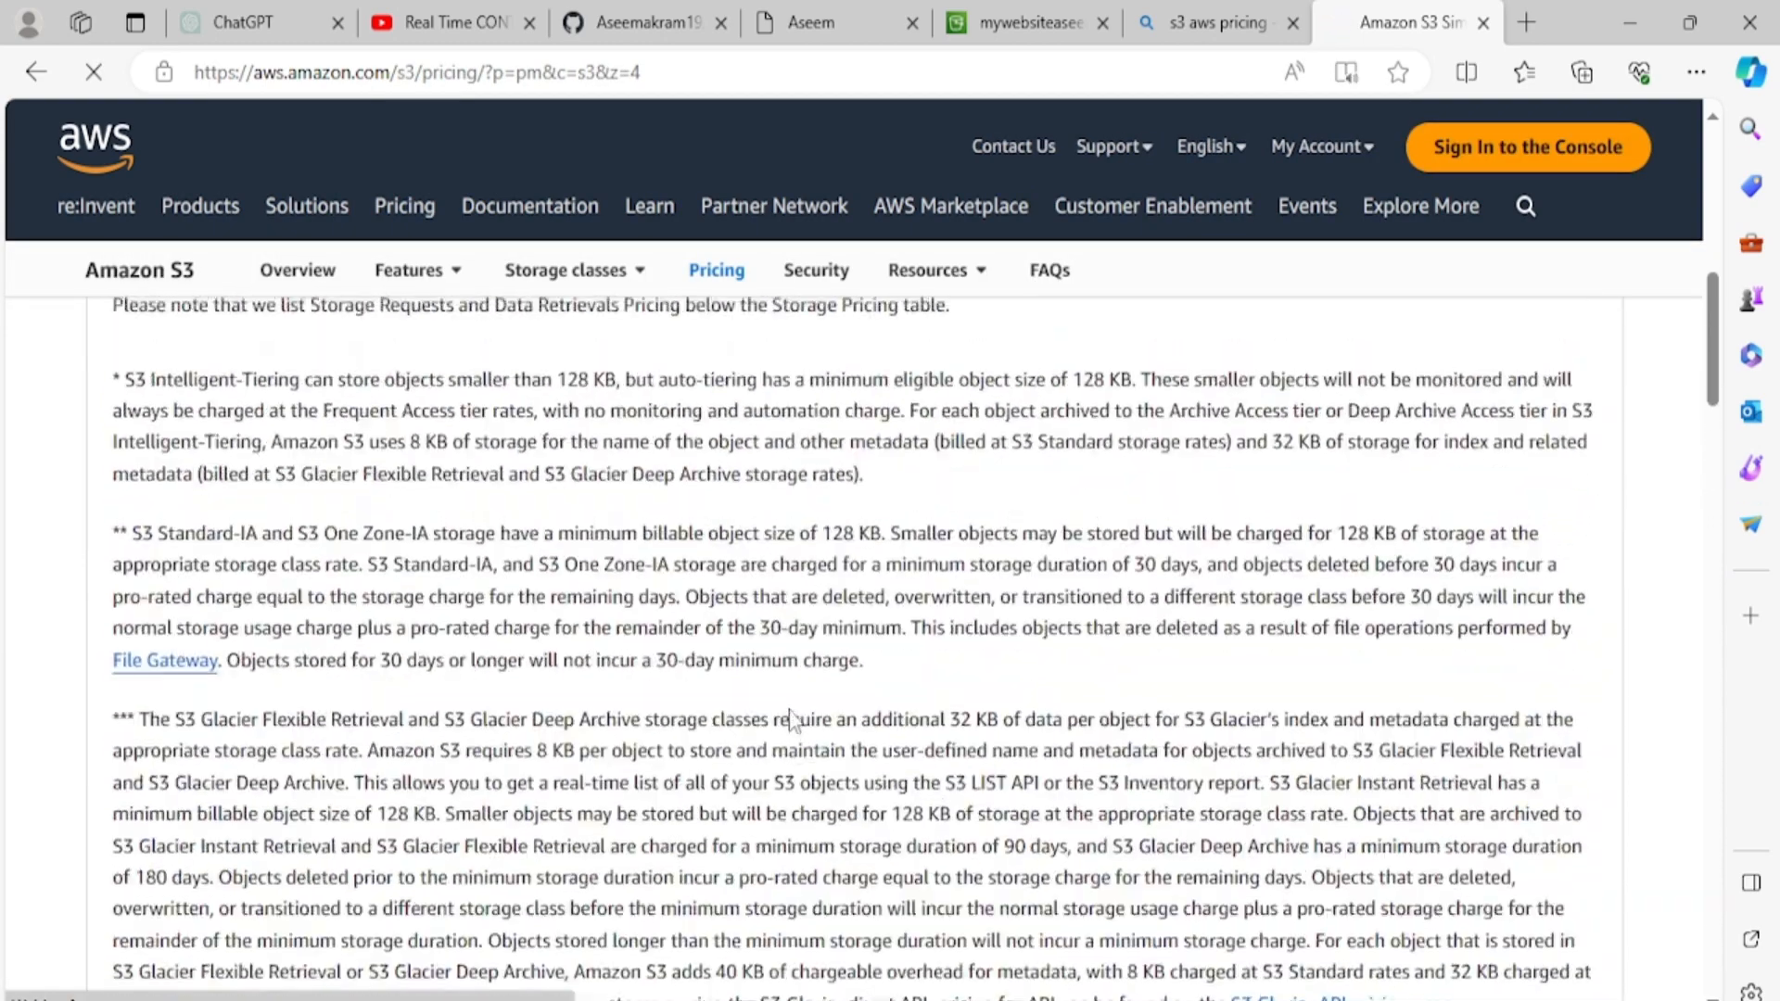
pyautogui.scroll(-15, 794, 721)
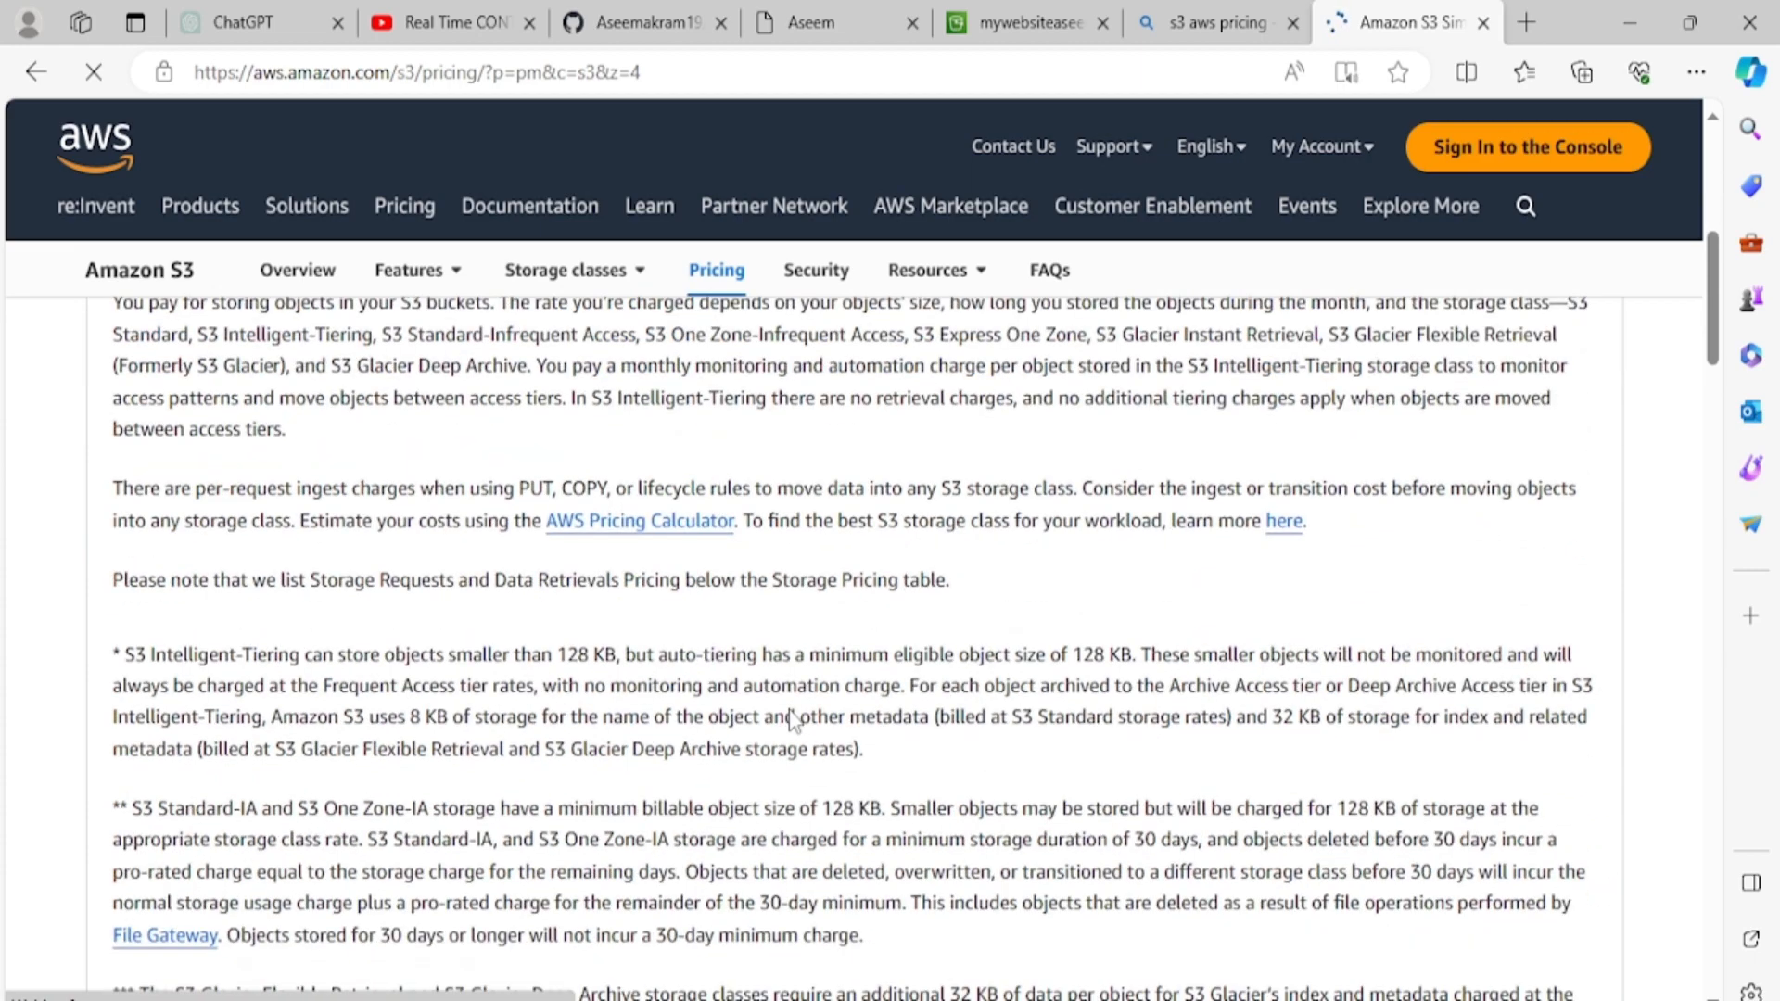
pyautogui.scroll(-10, 794, 721)
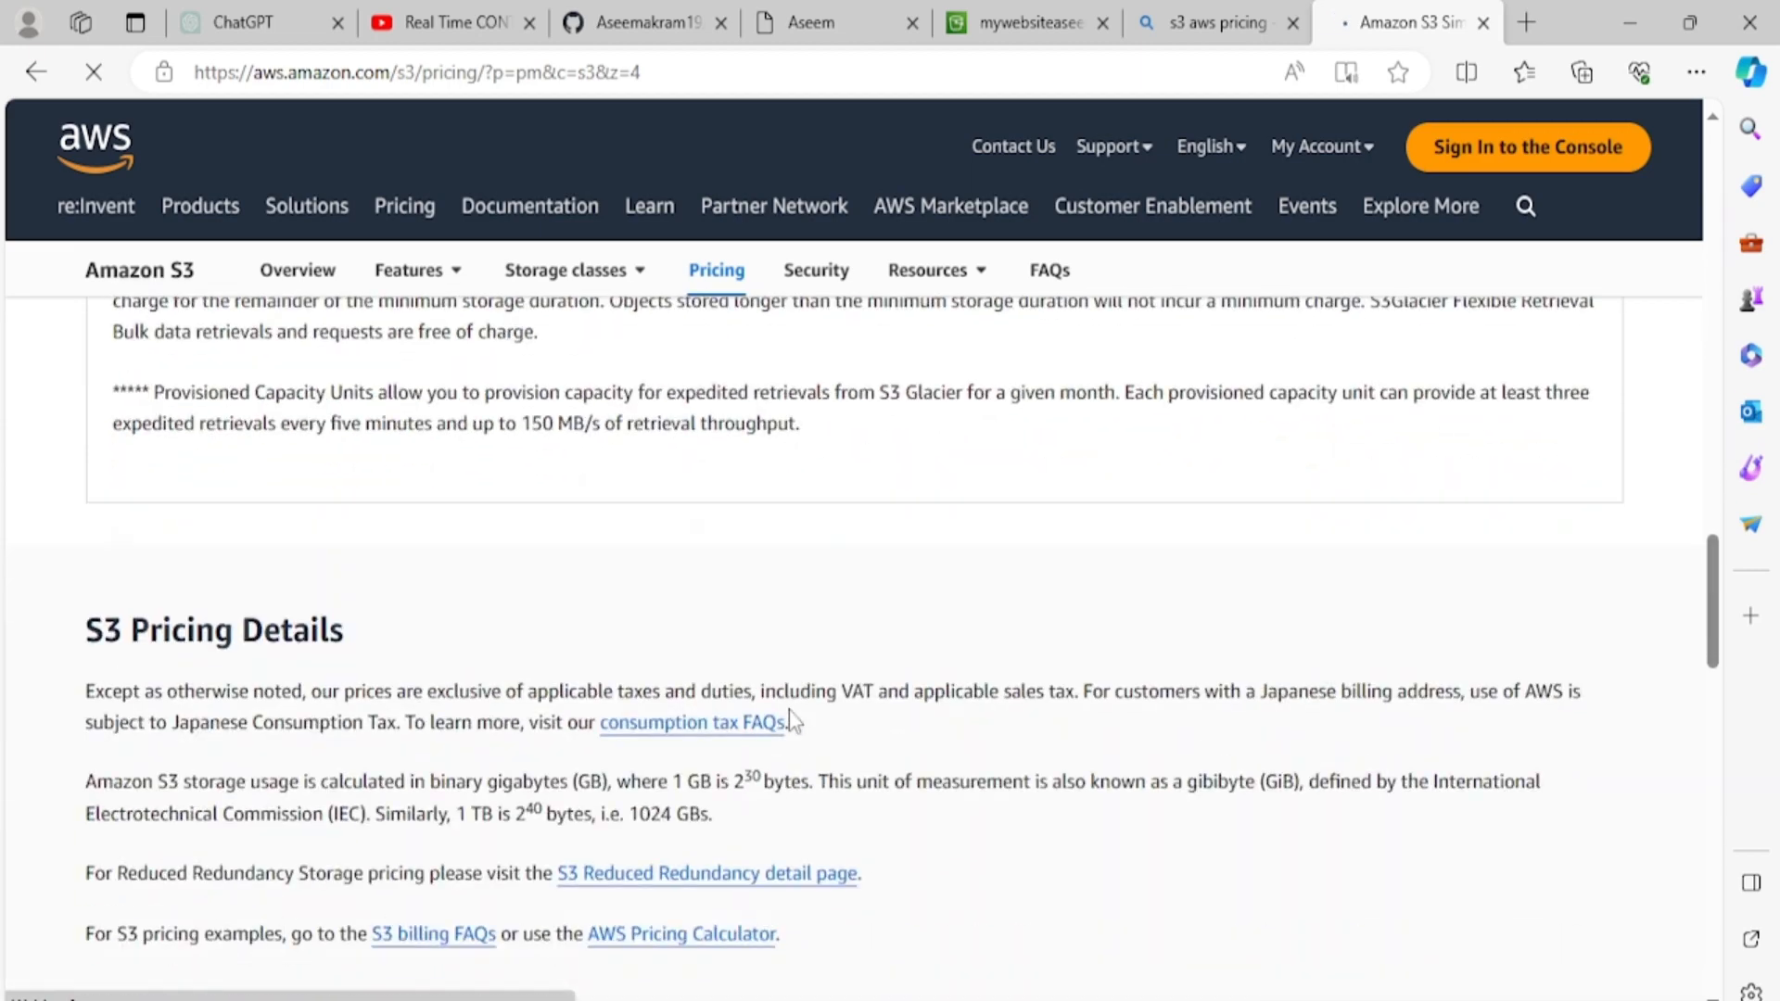
pyautogui.scroll(10, 787, 719)
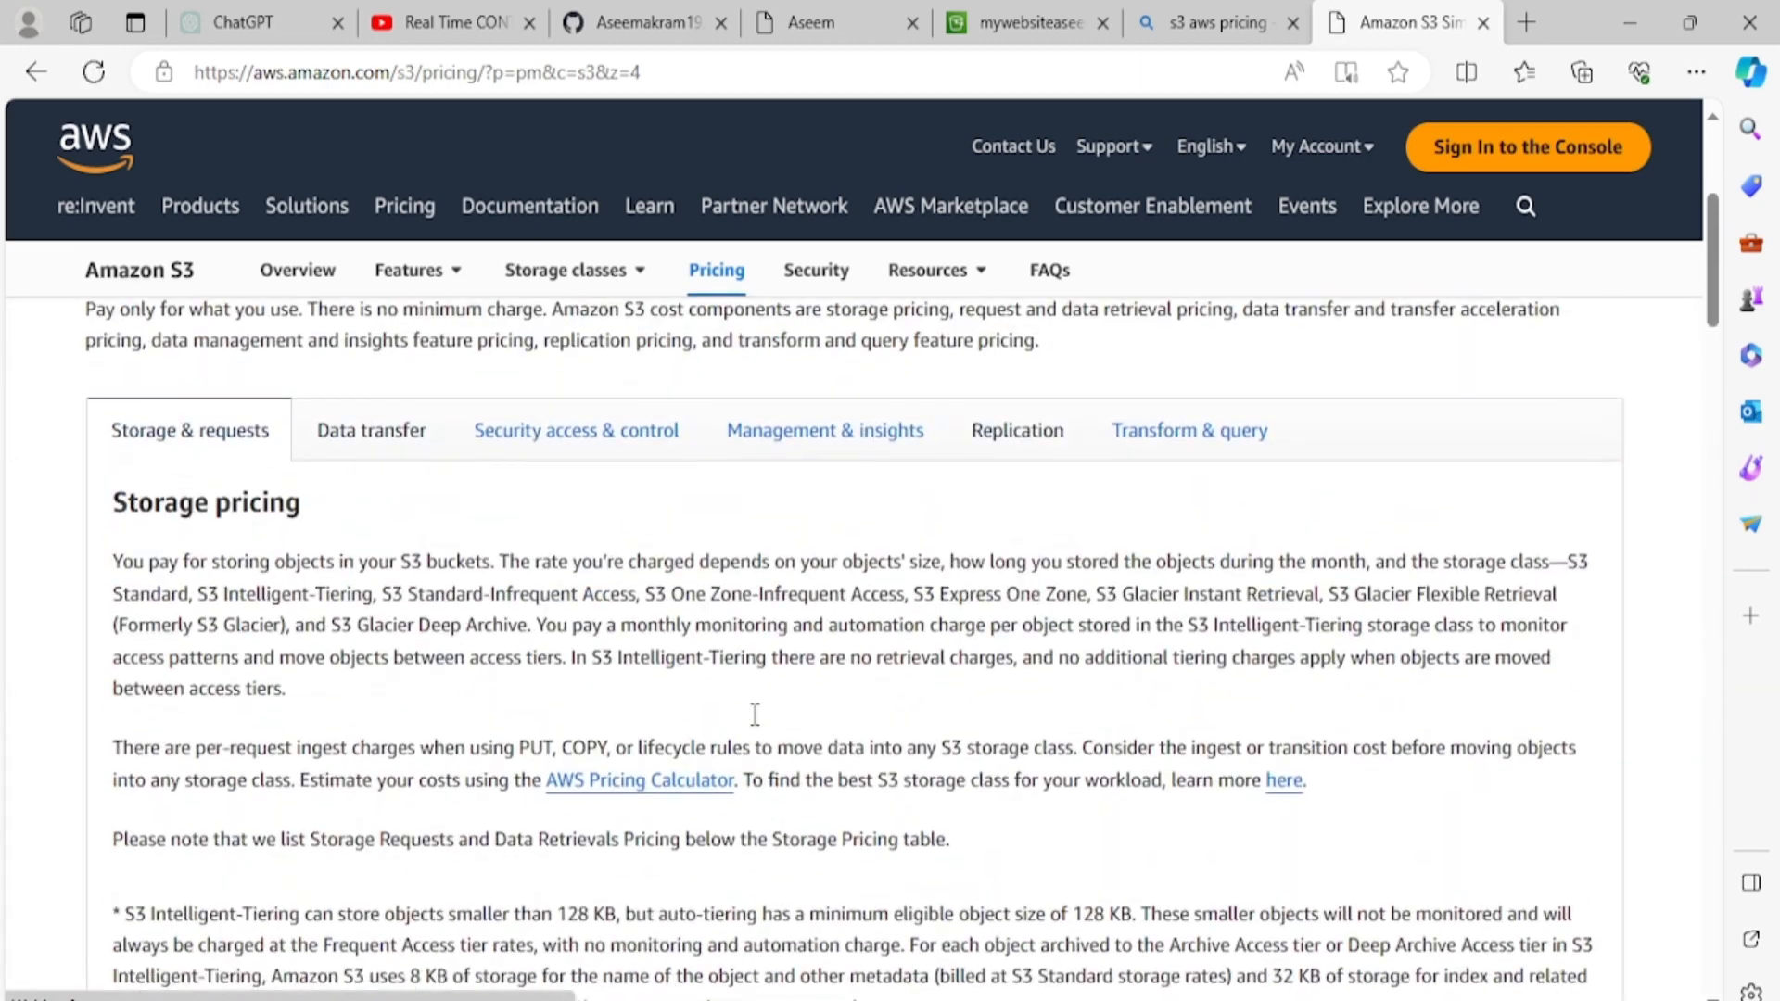
pyautogui.scroll(-8, 753, 715)
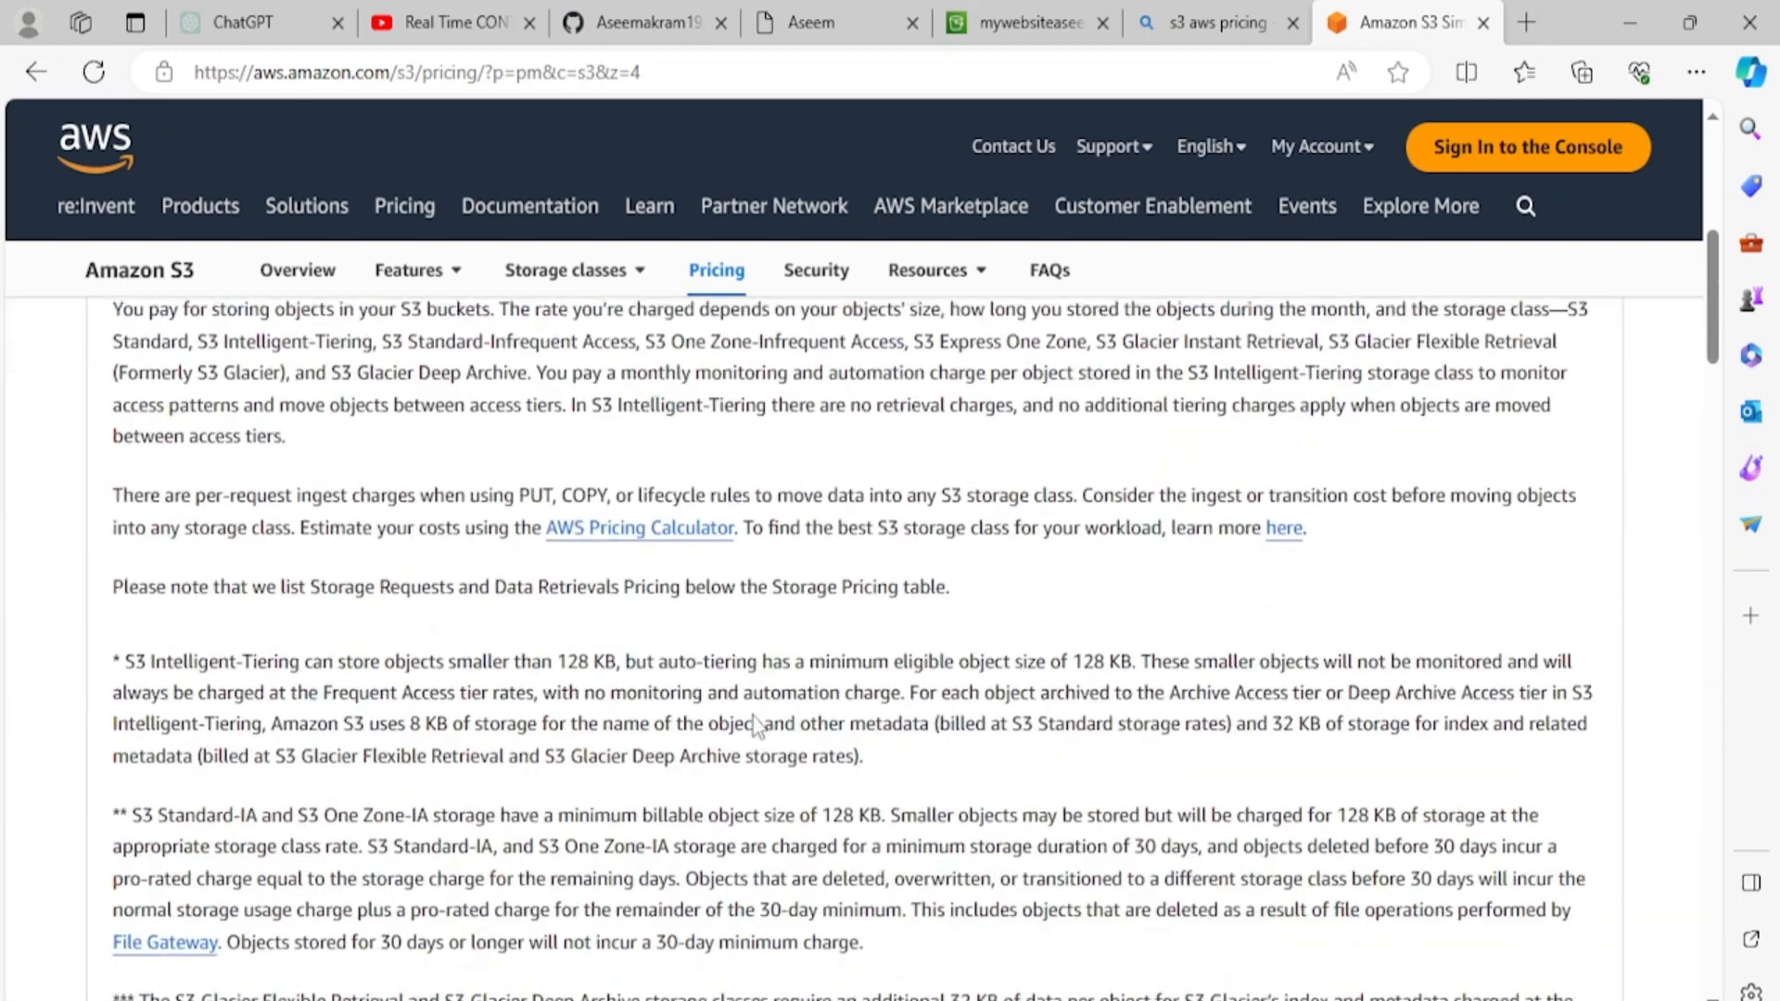
pyautogui.scroll(2, 679, 663)
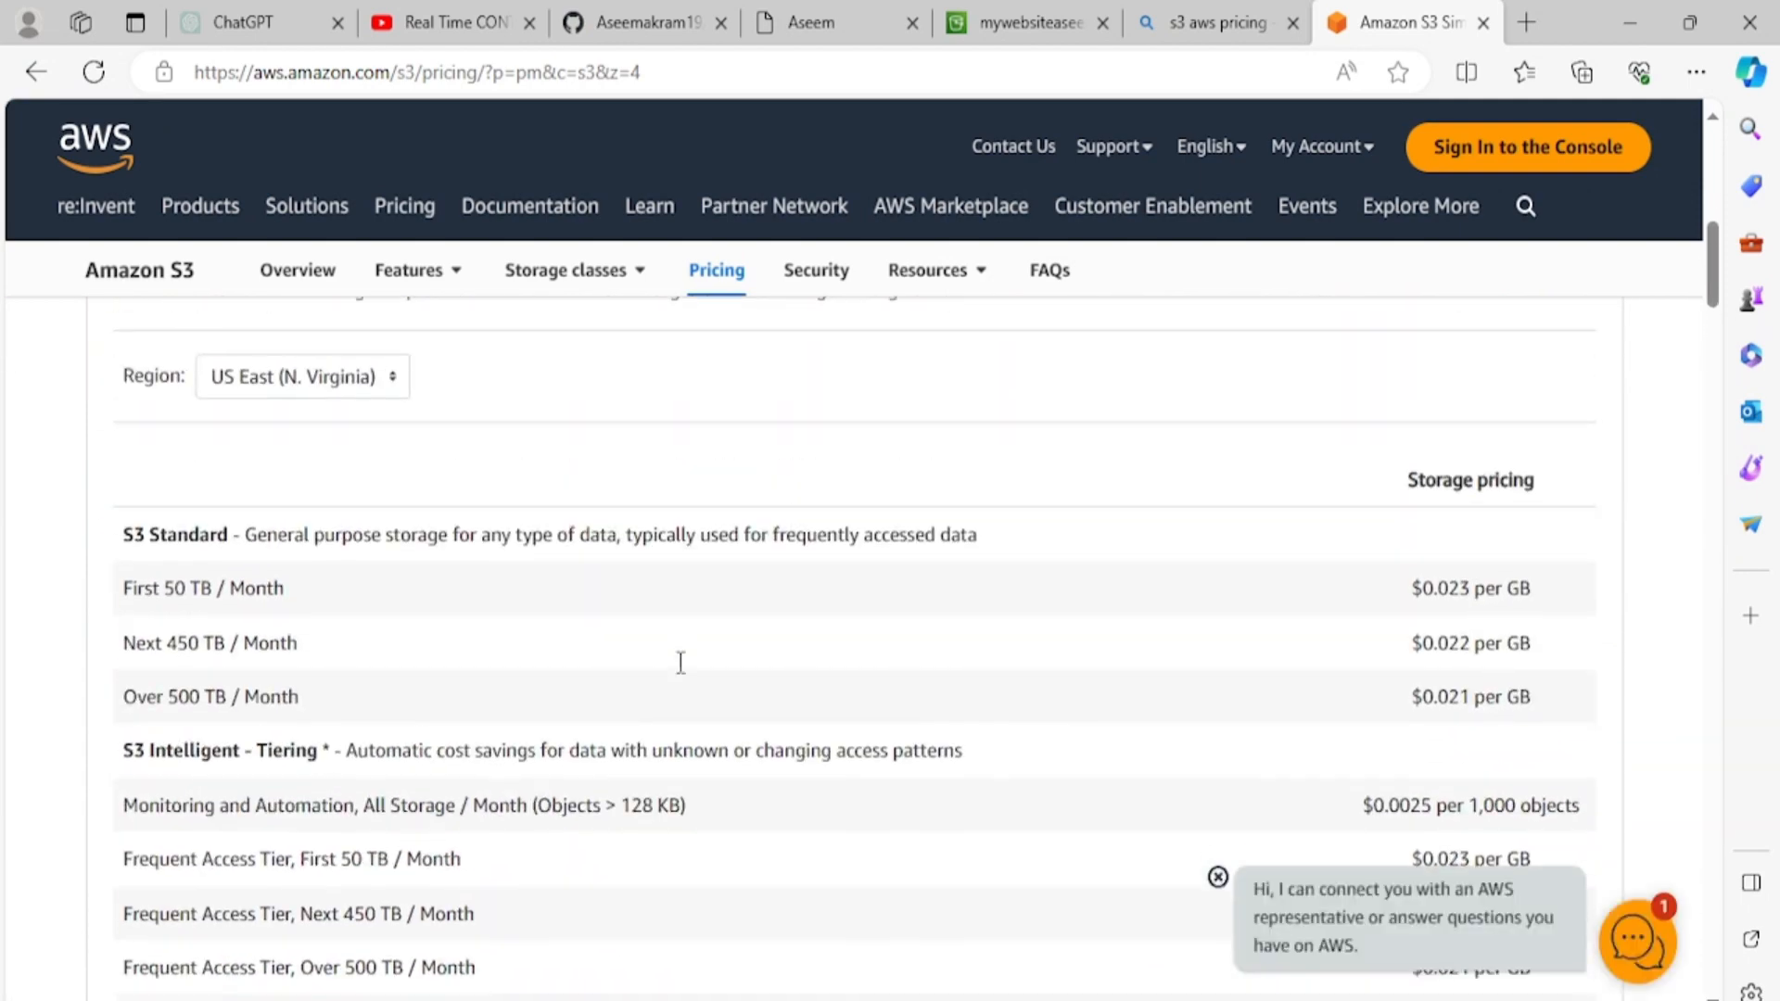
# Step: Examine the per-GB storage prices for S3 Standard, Intelligent-Tiering, Infrequent Access, Express One Zone and Glacier classes
pyautogui.scroll(-1, 241, 631)
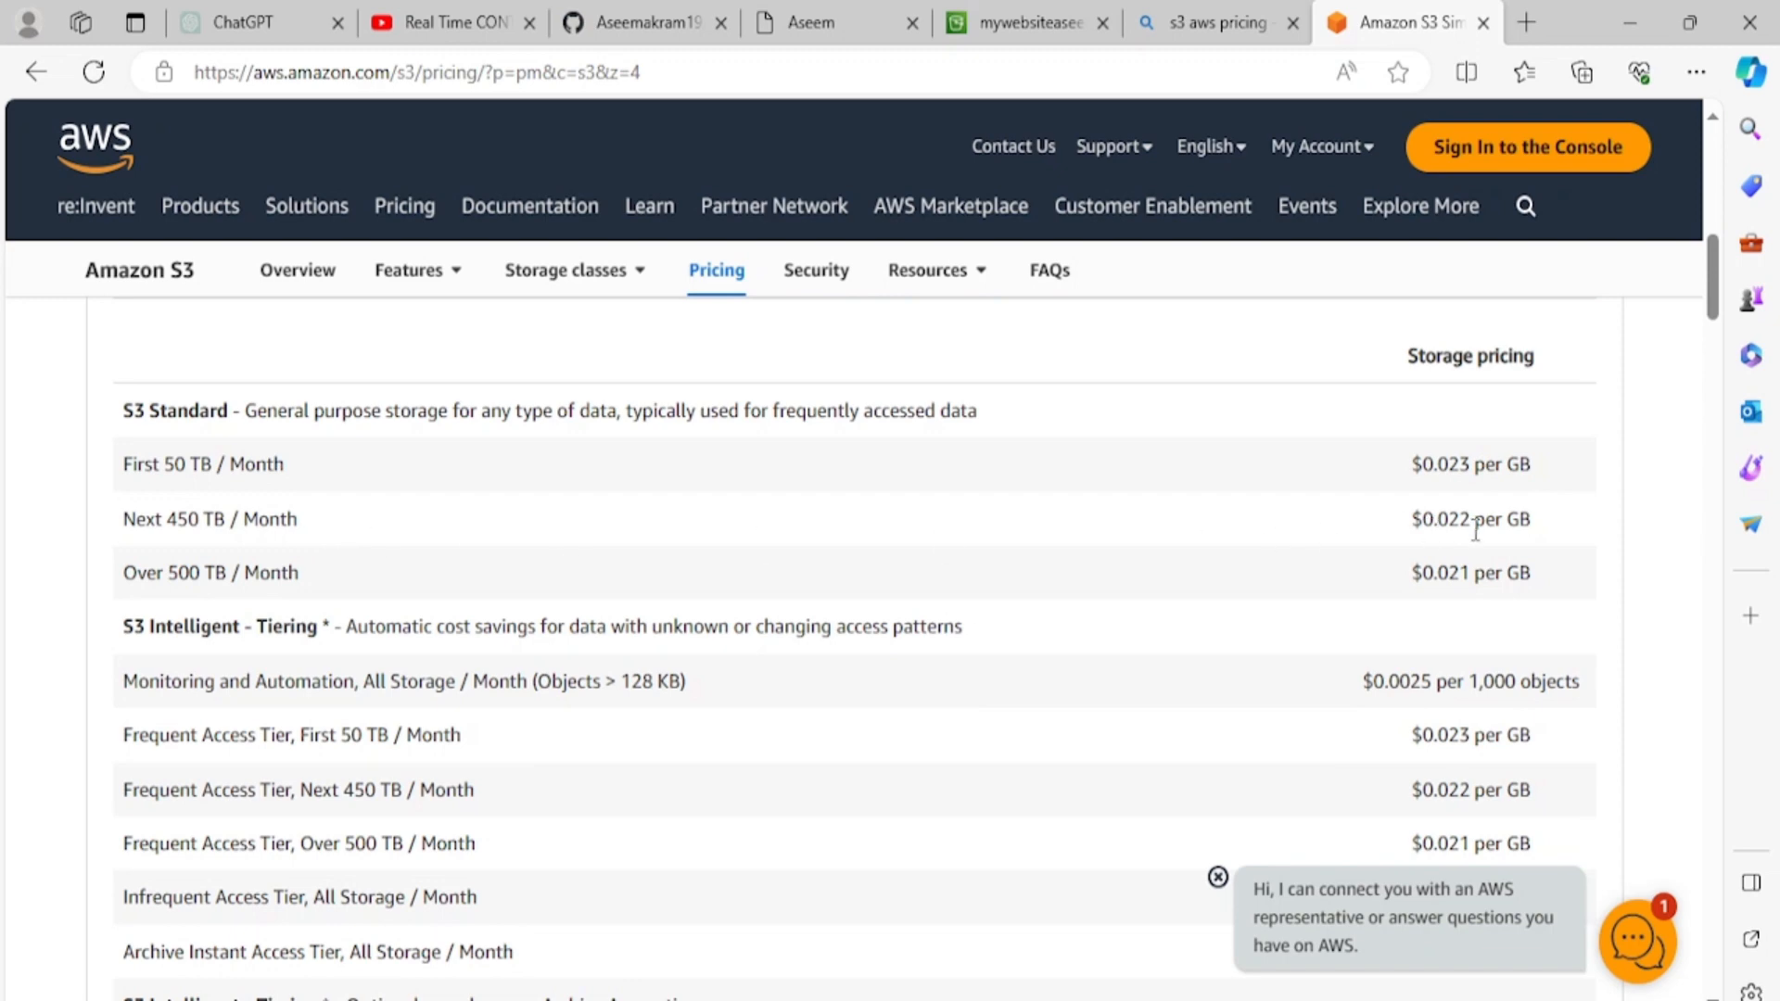
pyautogui.scroll(-1, 1490, 584)
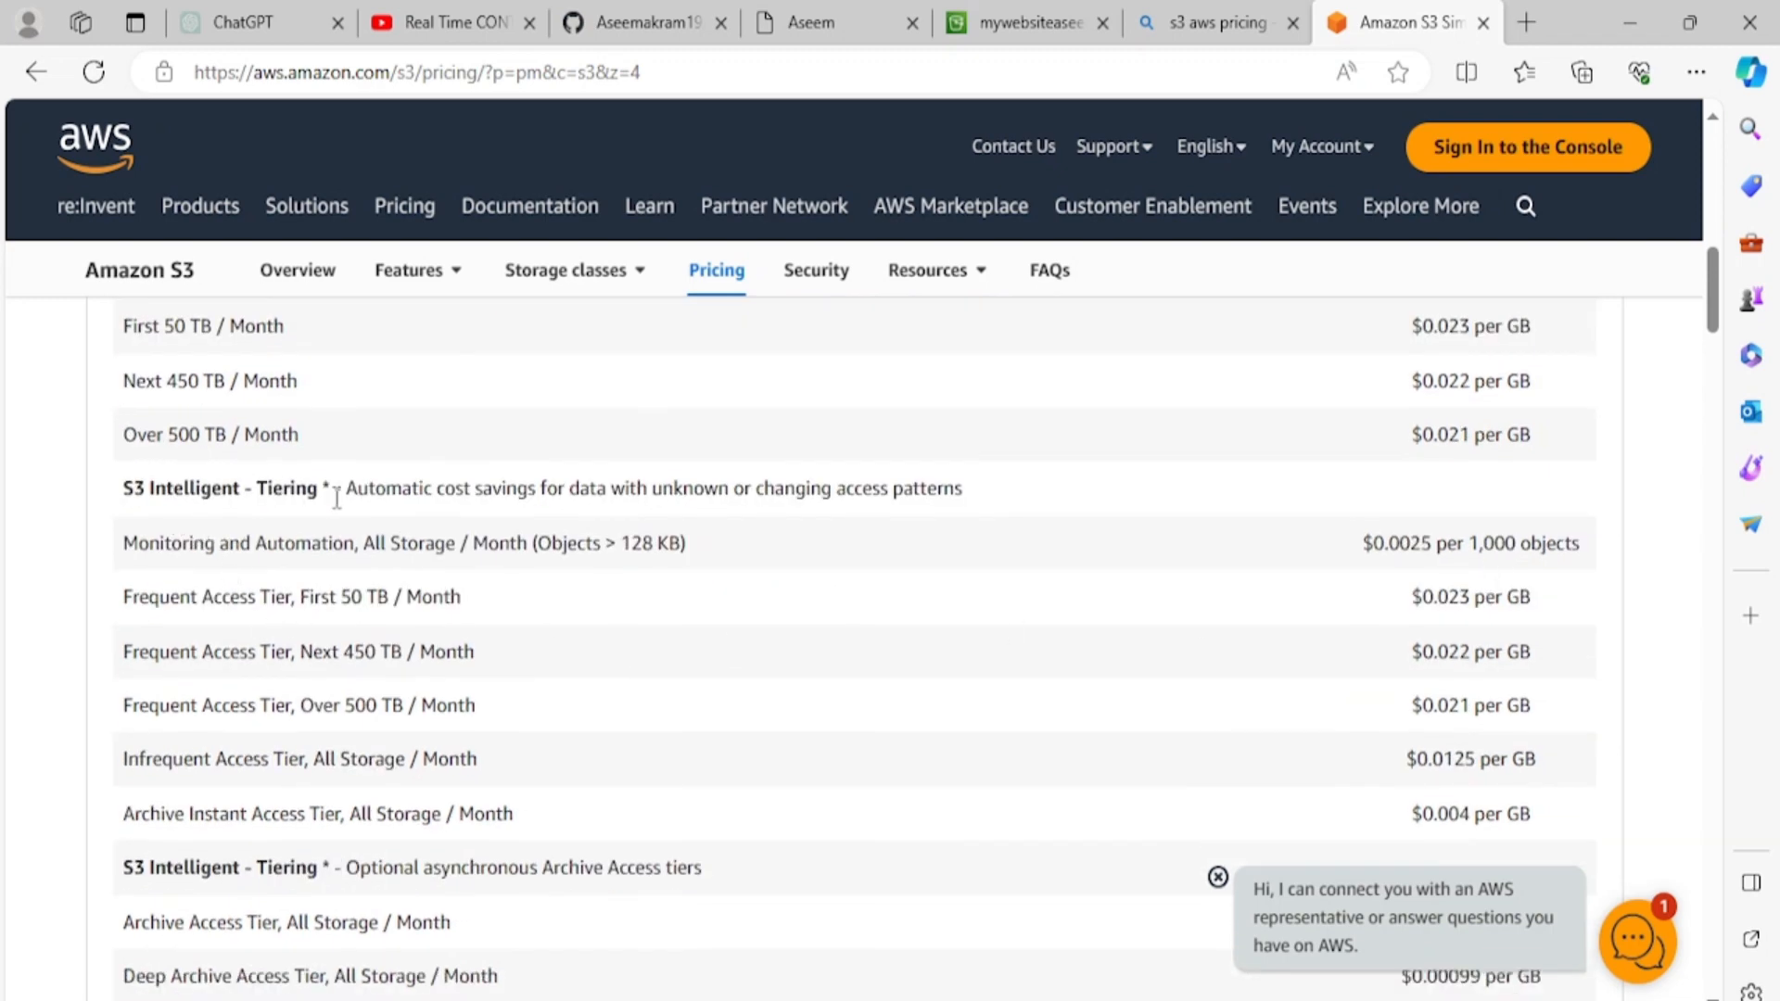
pyautogui.scroll(1, 562, 537)
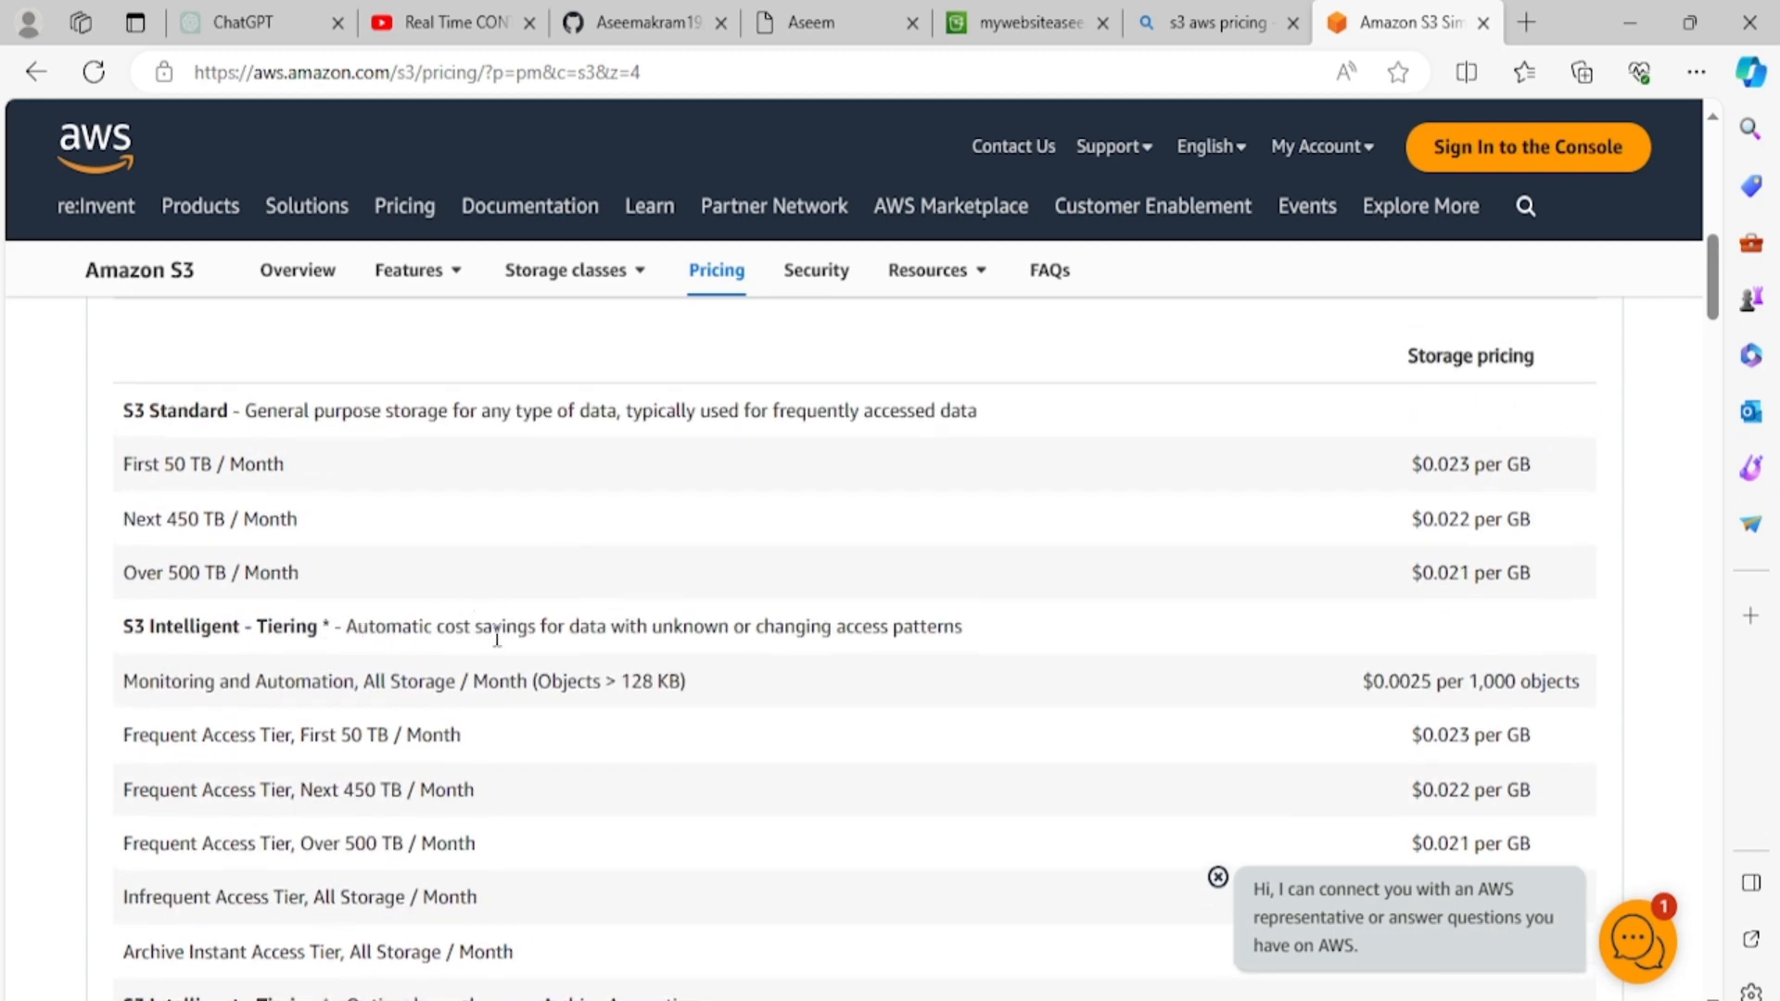
pyautogui.scroll(-1, 387, 728)
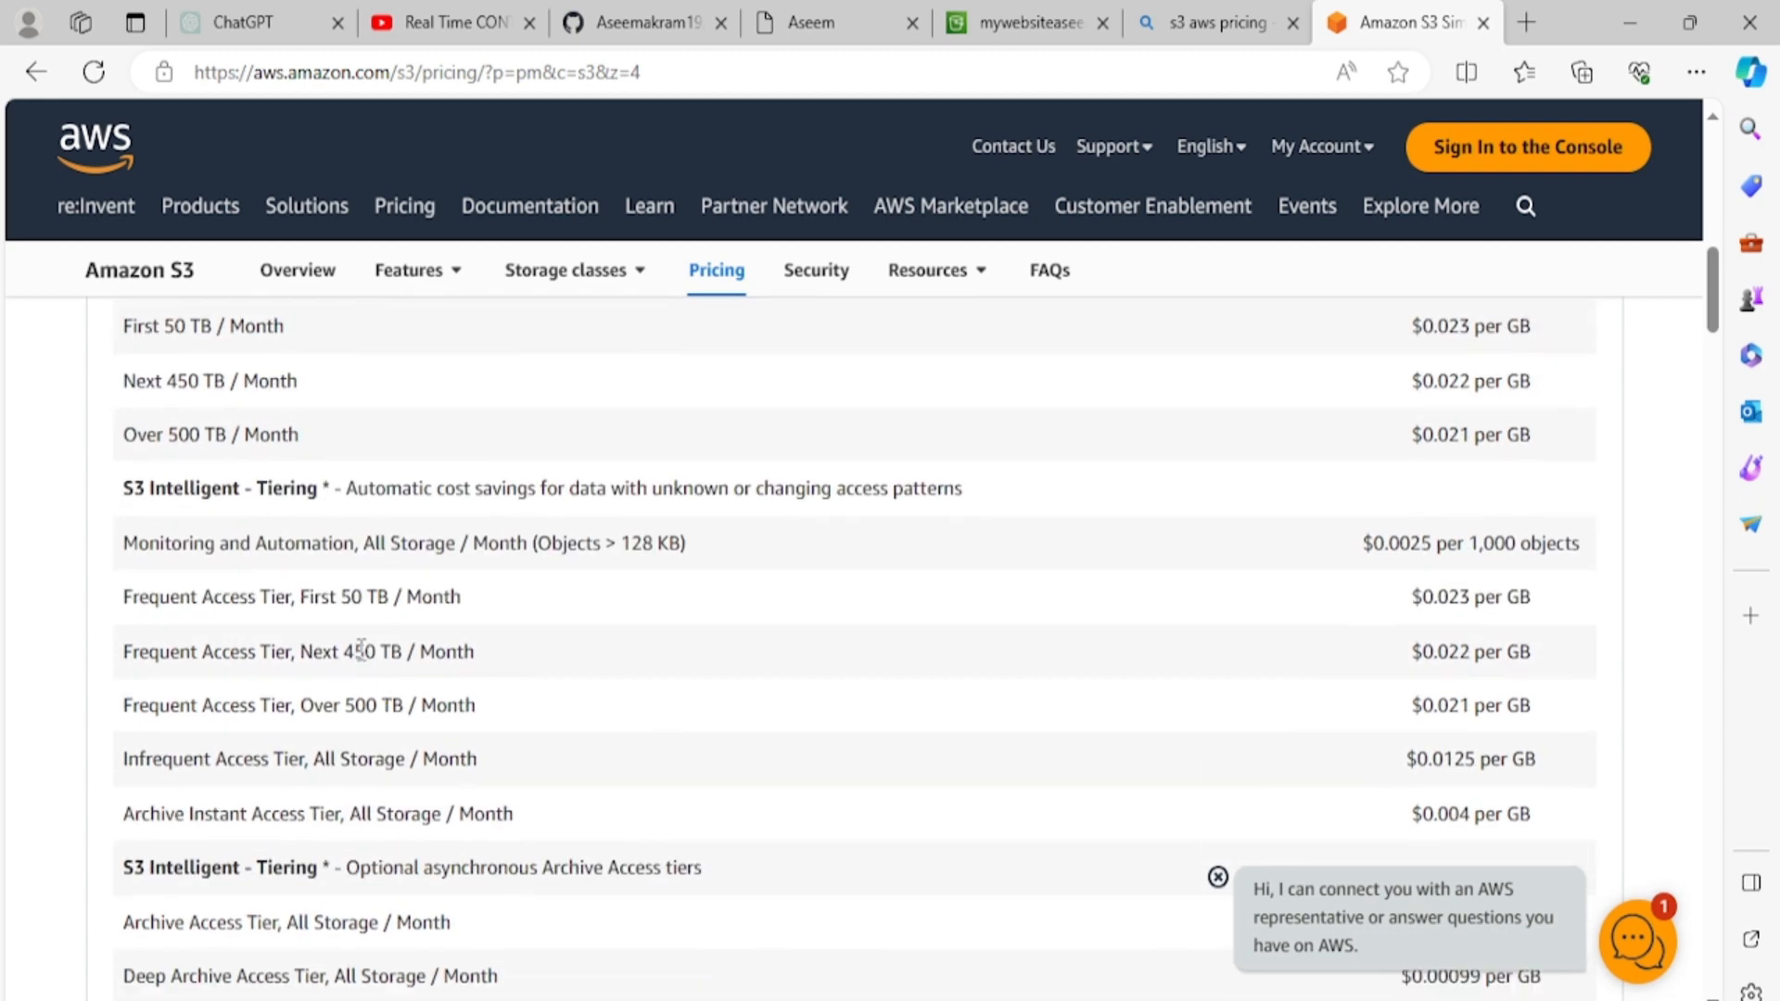
pyautogui.scroll(1, 362, 648)
pyautogui.scroll(-3, 346, 580)
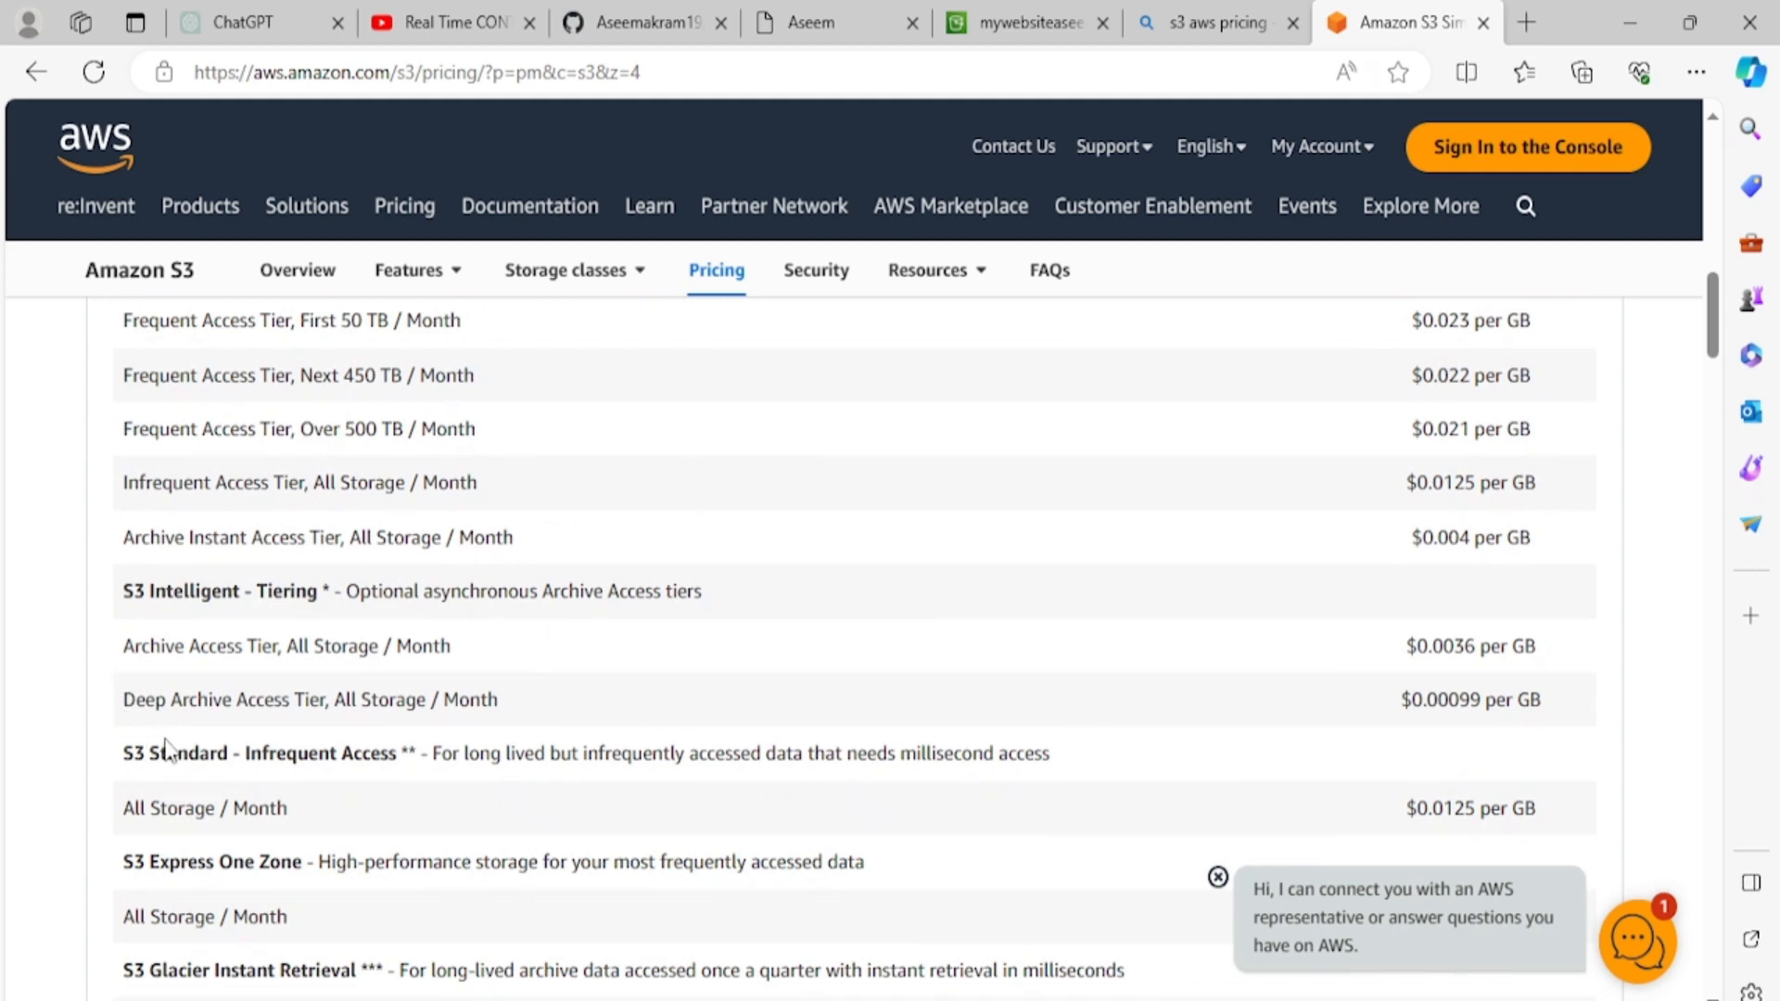
pyautogui.scroll(-3, 333, 741)
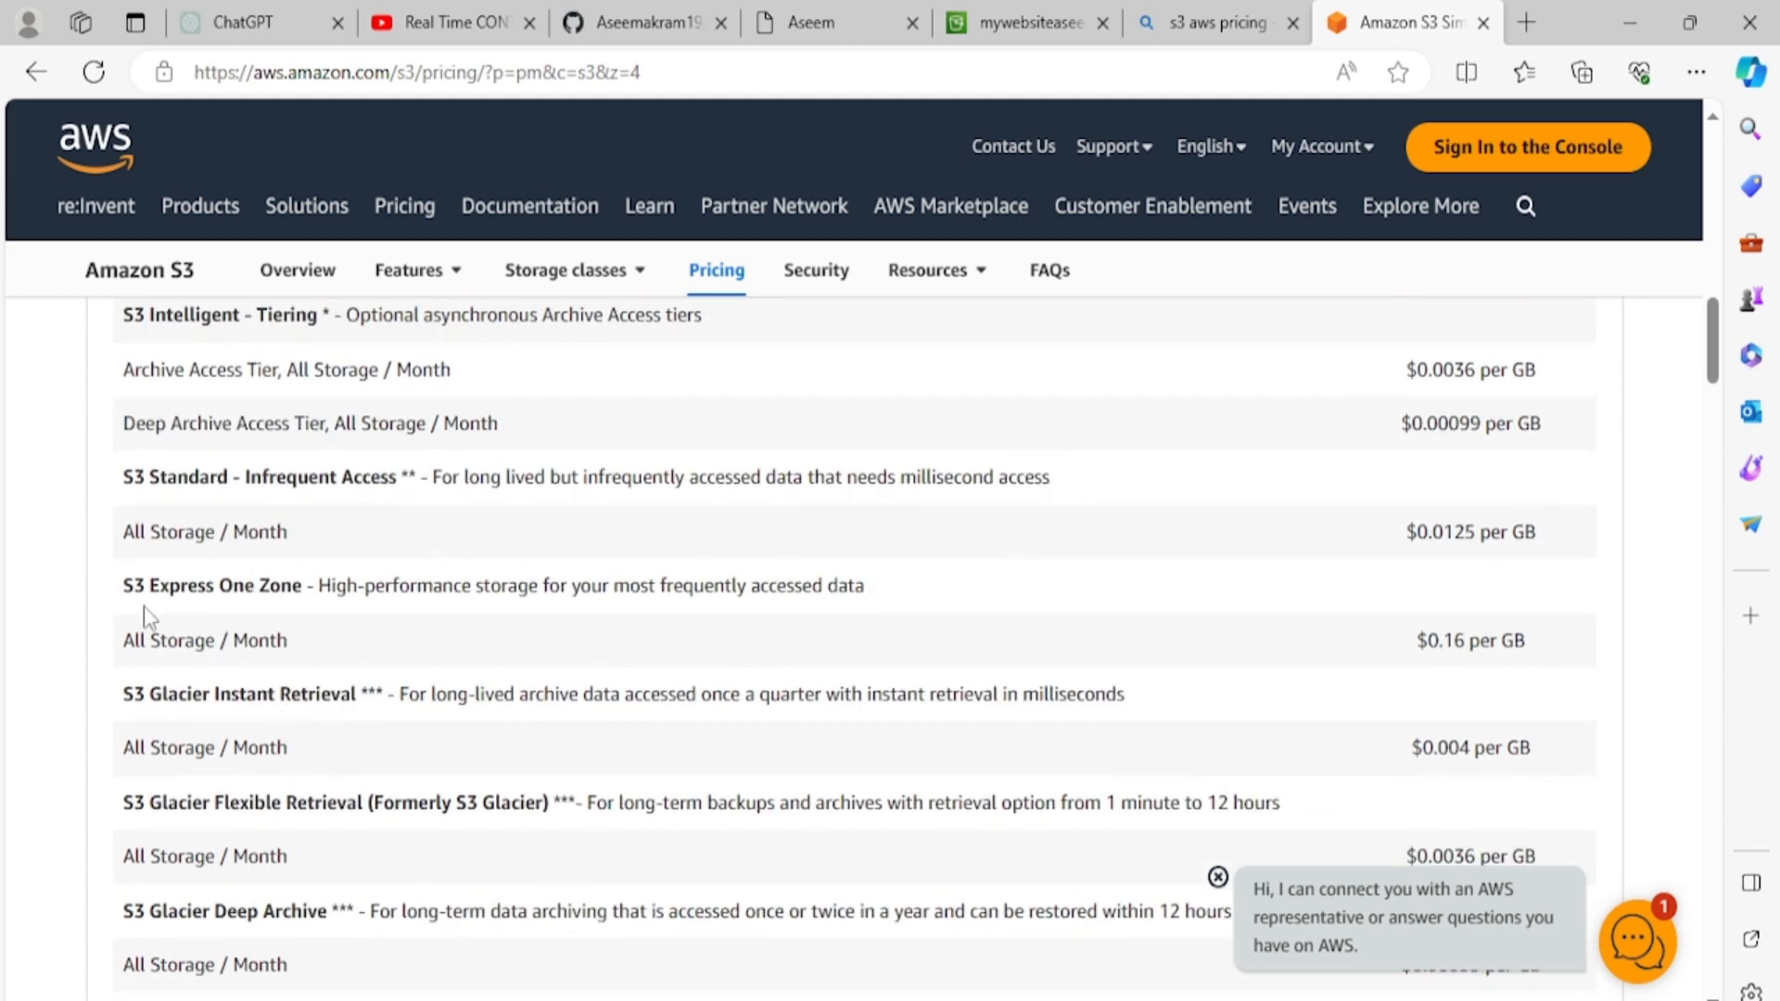
pyautogui.scroll(-1, 278, 797)
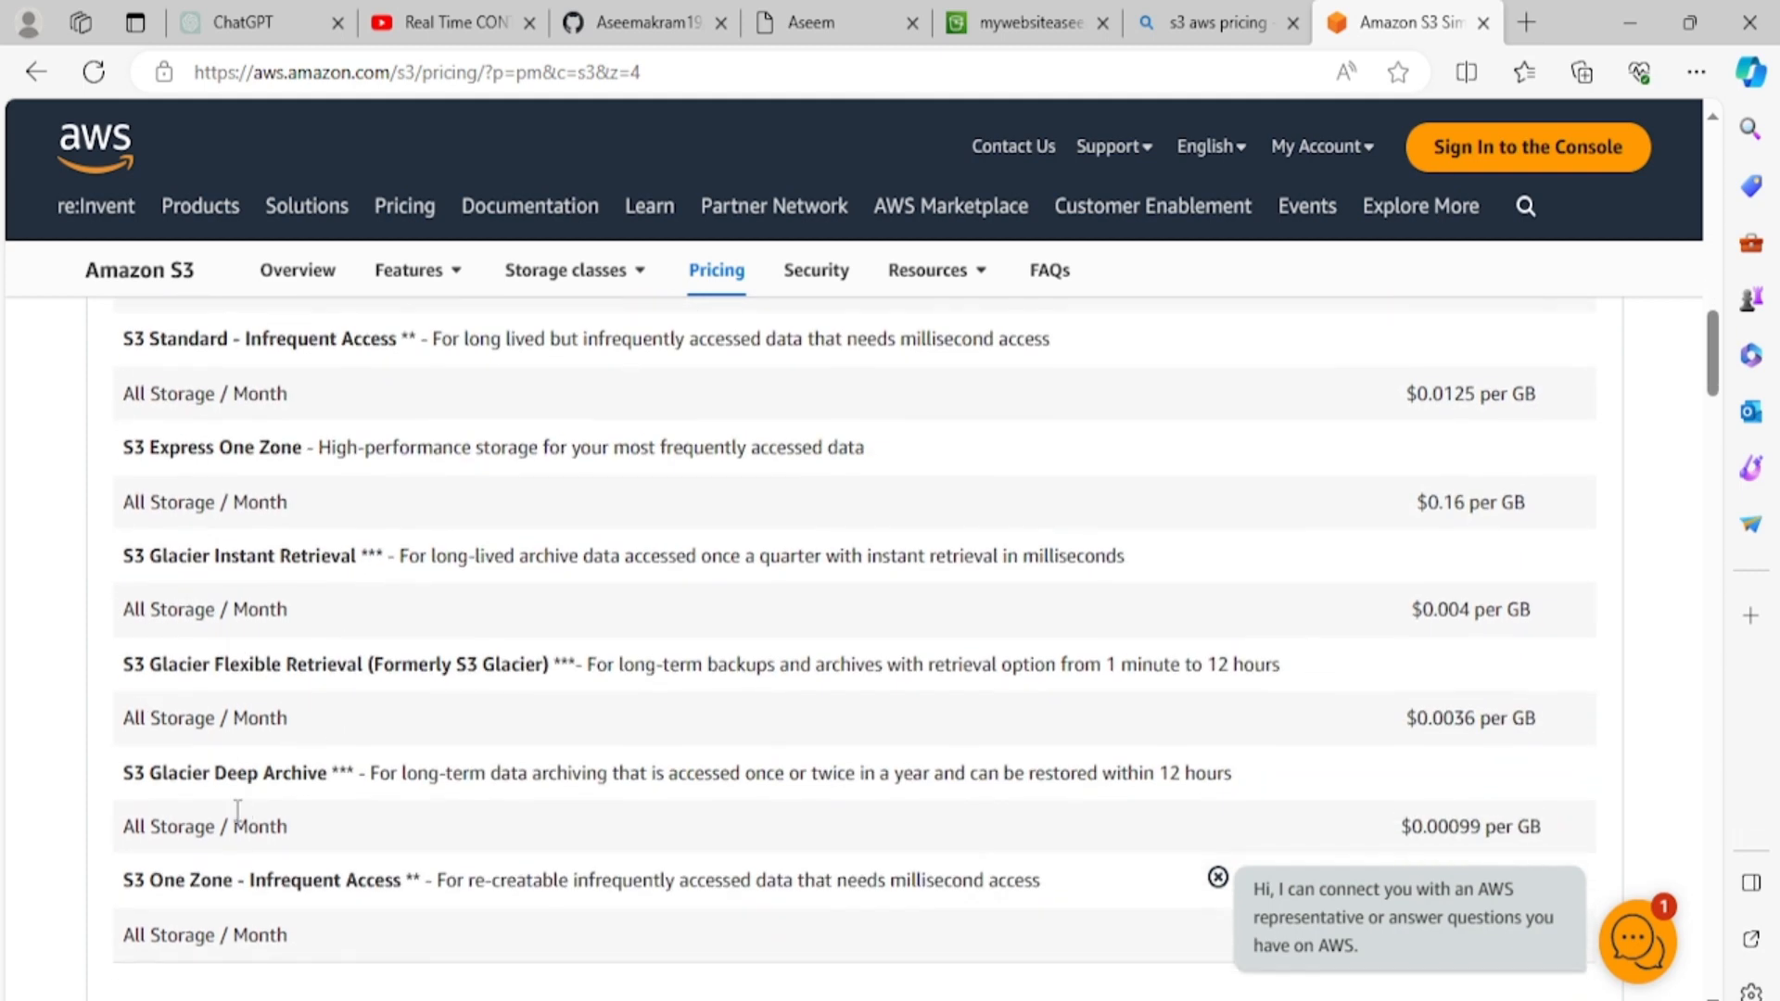
# Step: Switch from the pricing page to the mywebsiteaseem bucket and examine its properties, from Bucket Versioning down to Static website hosting
pyautogui.scroll(10, 552, 827)
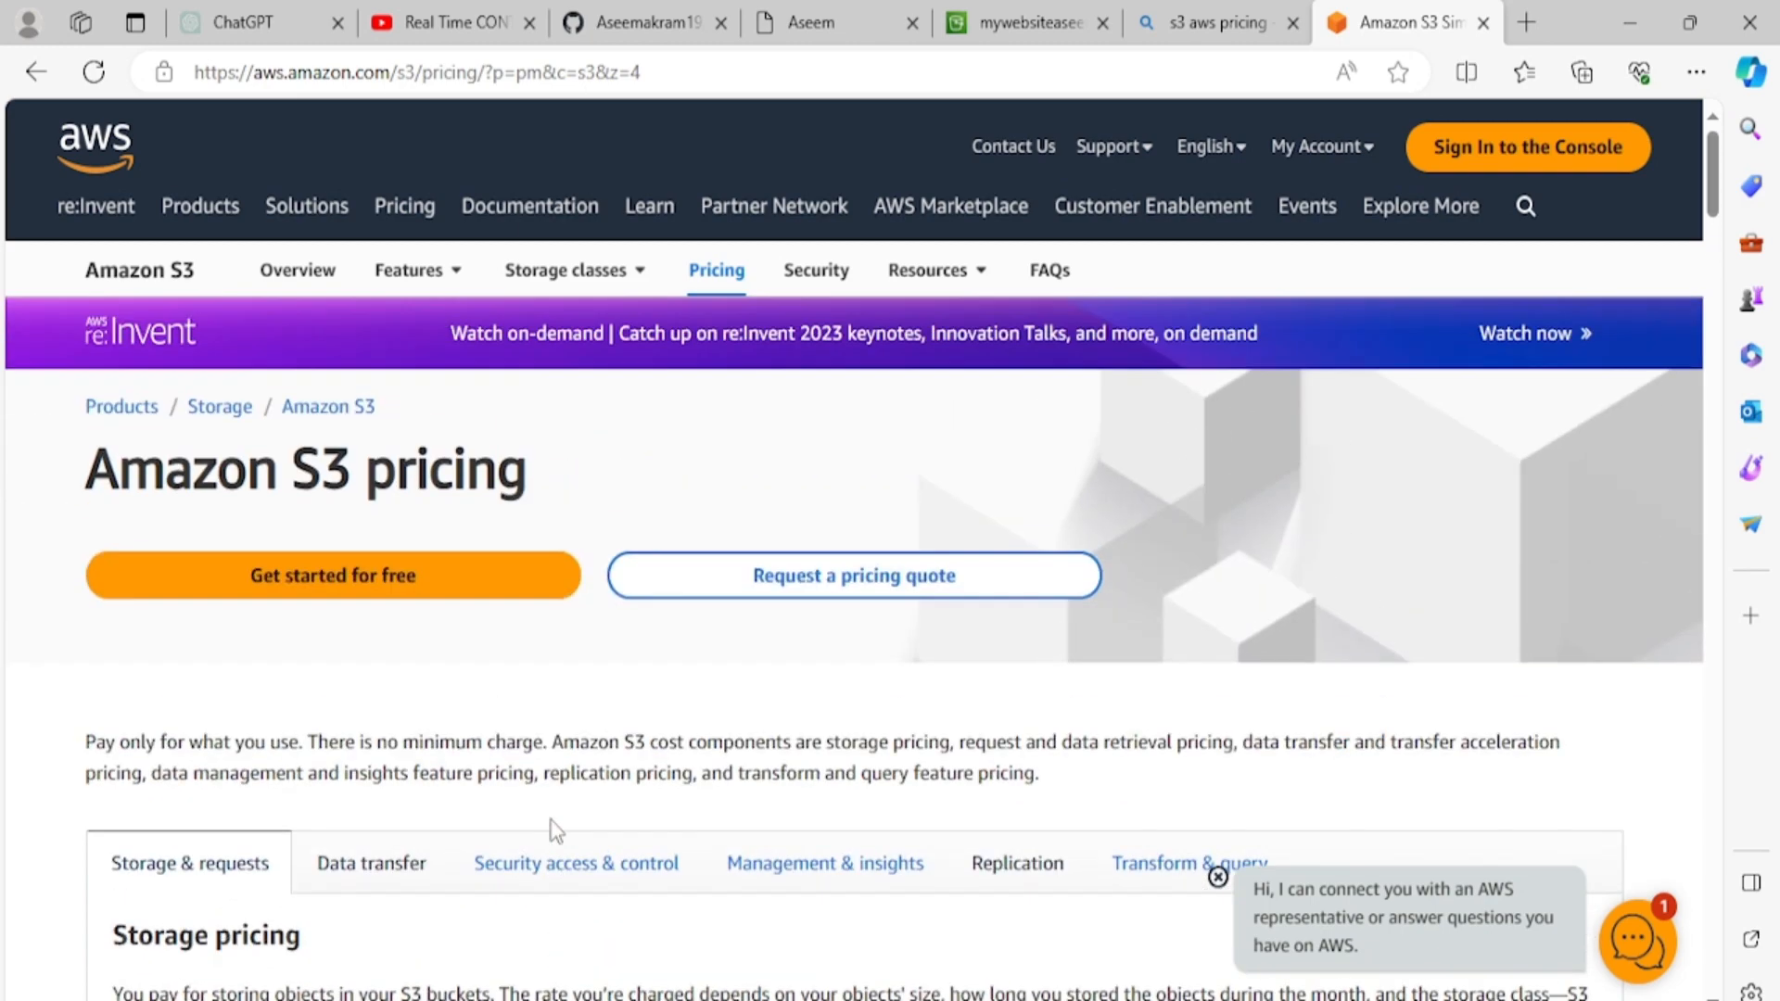
pyautogui.scroll(-2, 557, 830)
pyautogui.moveTo(1015, 19)
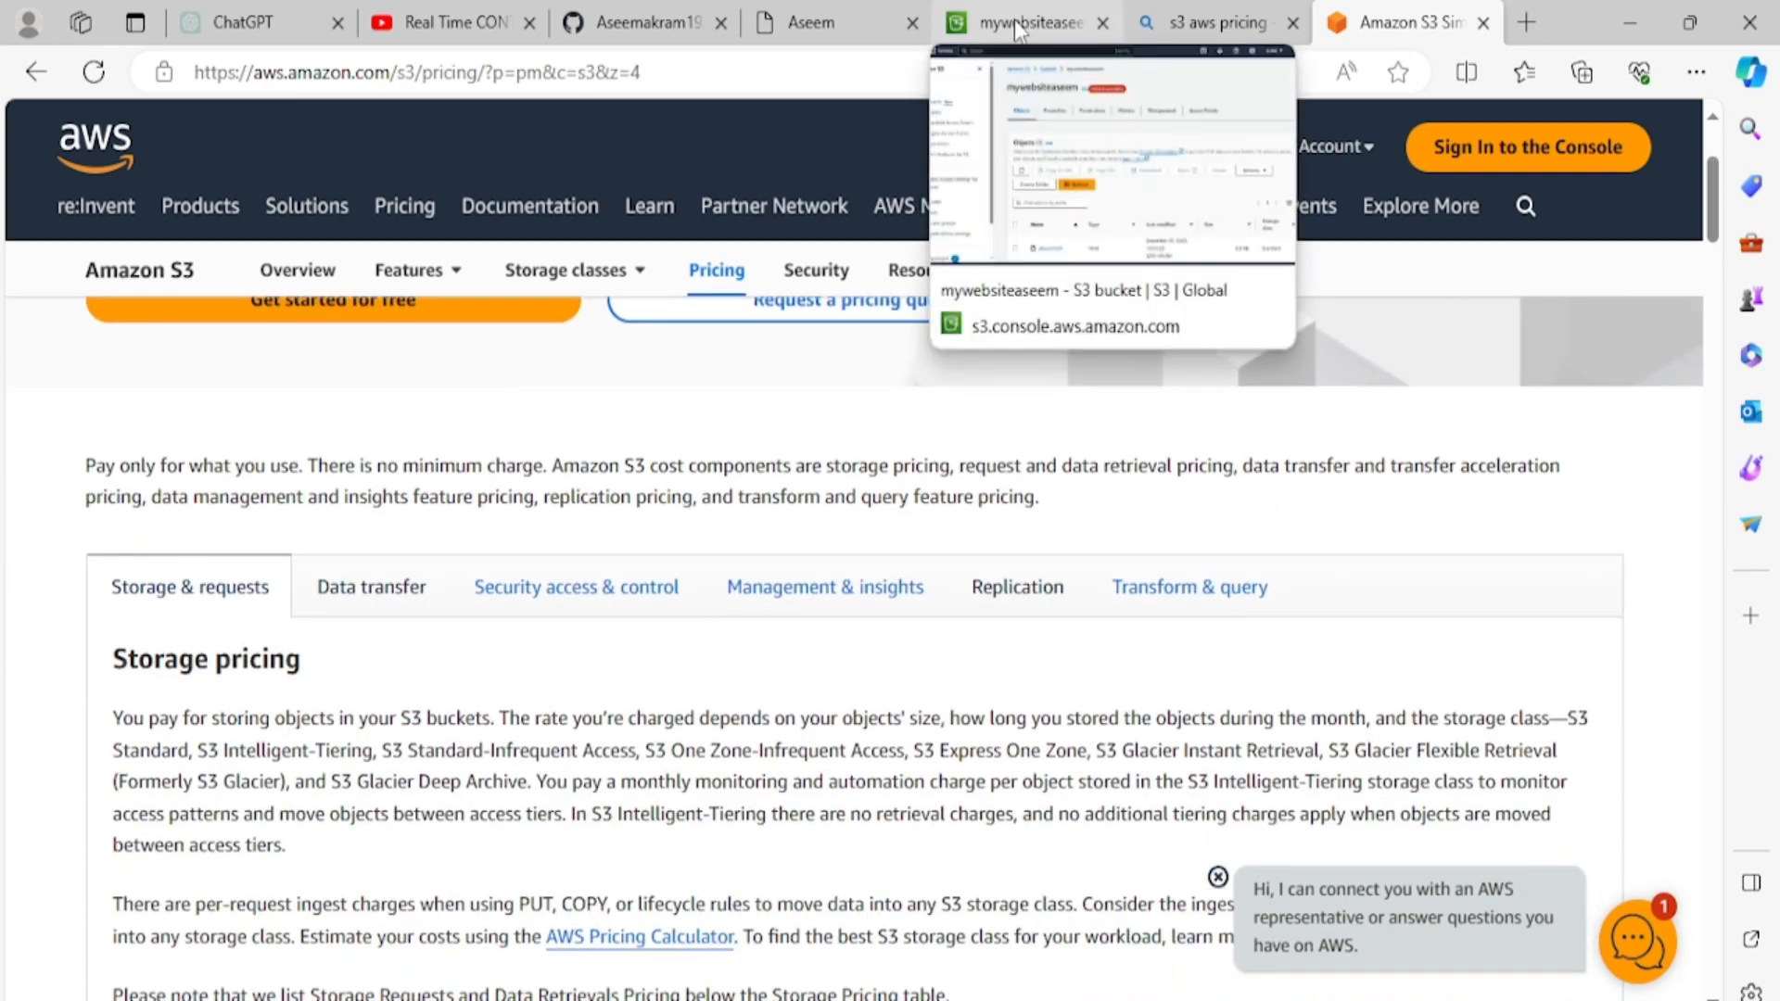
pyautogui.click(1008, 11)
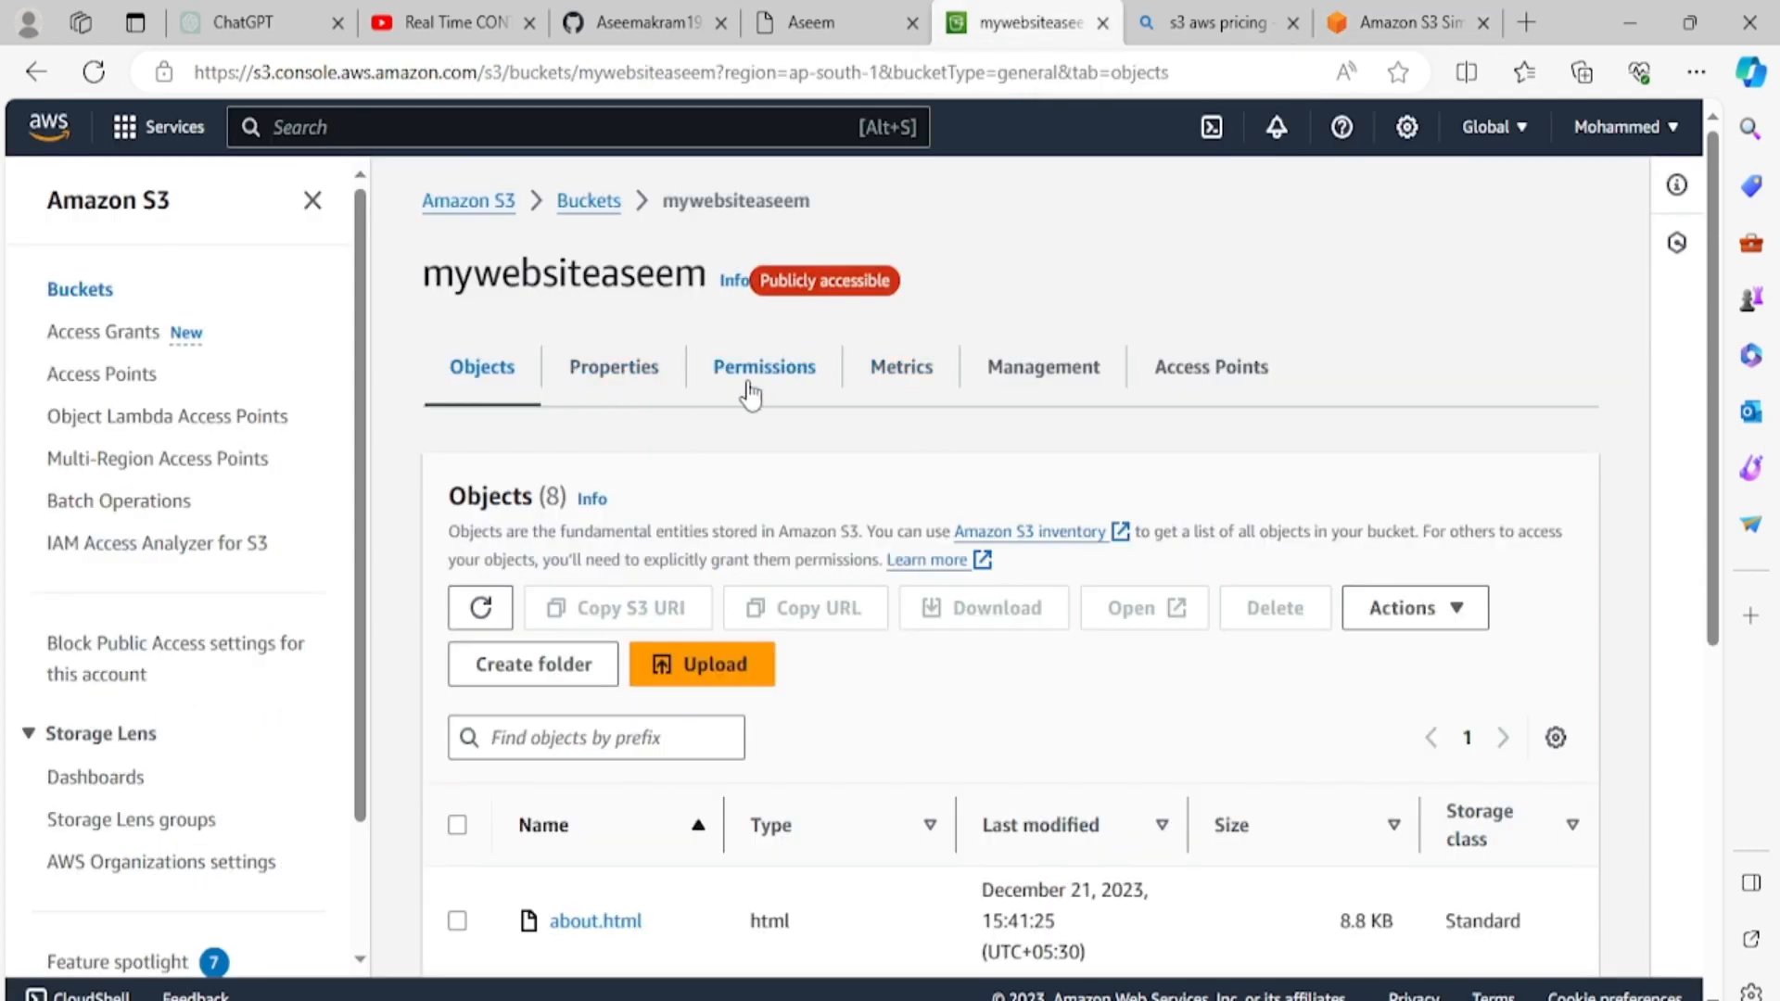
pyautogui.click(645, 367)
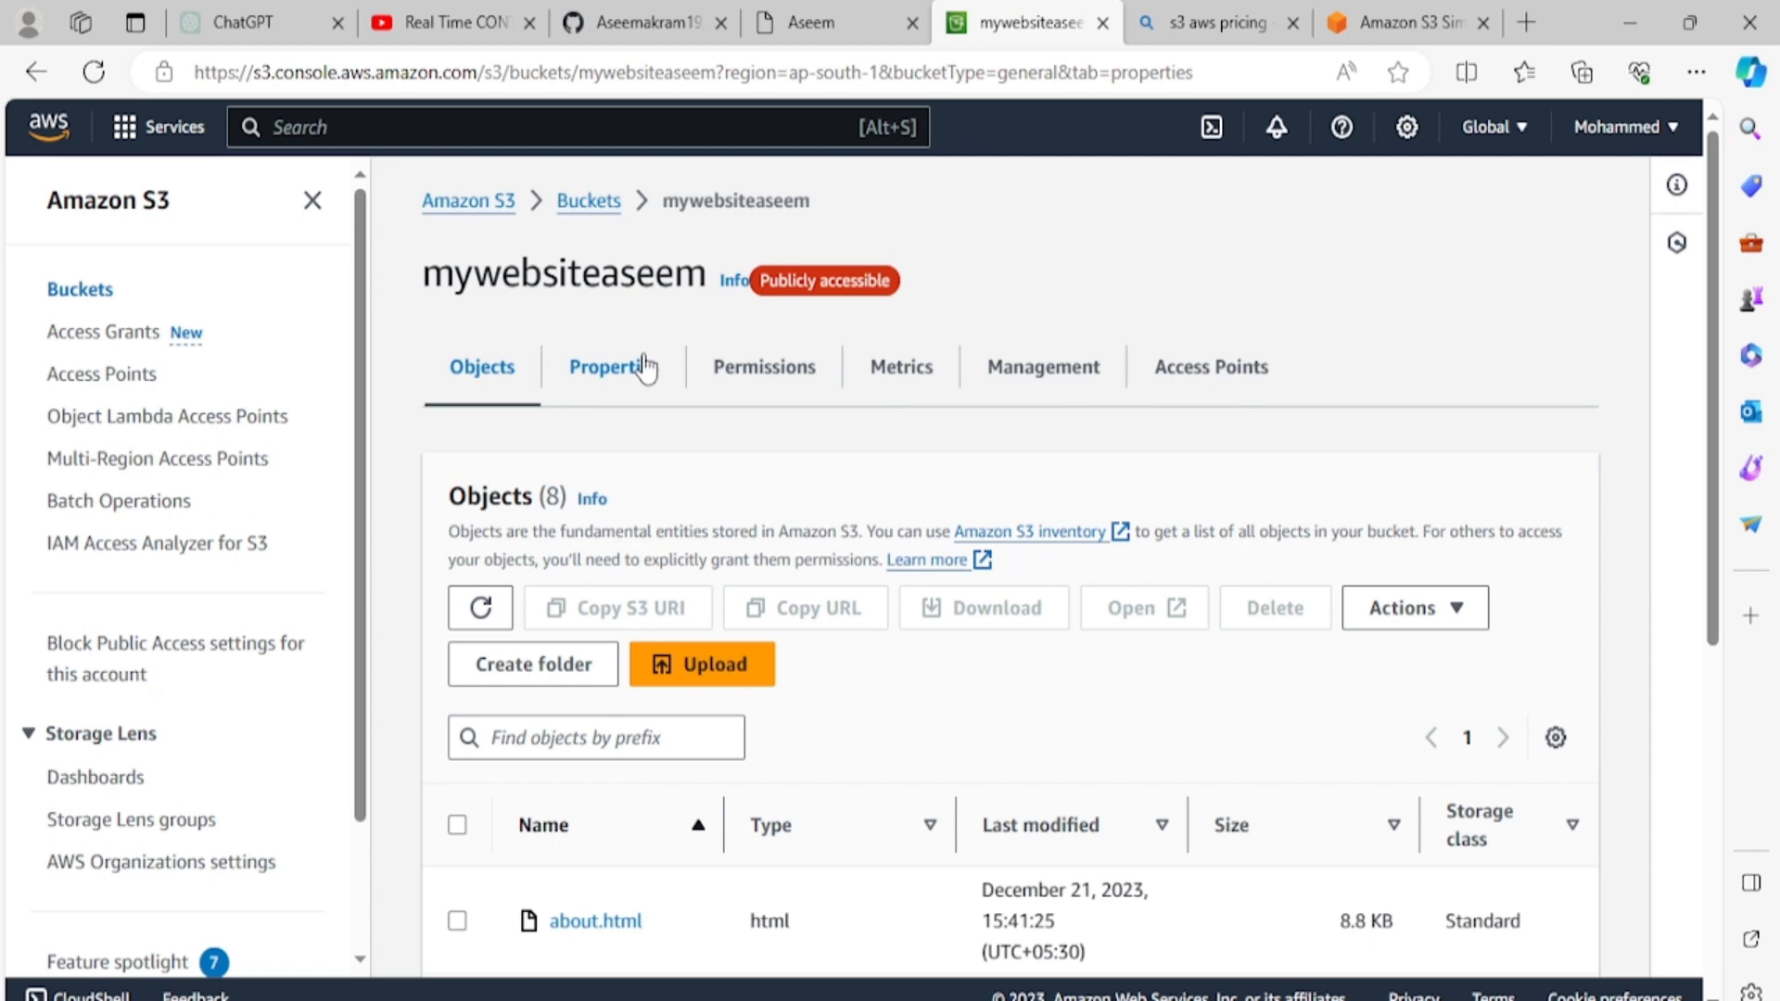
pyautogui.scroll(-4, 758, 515)
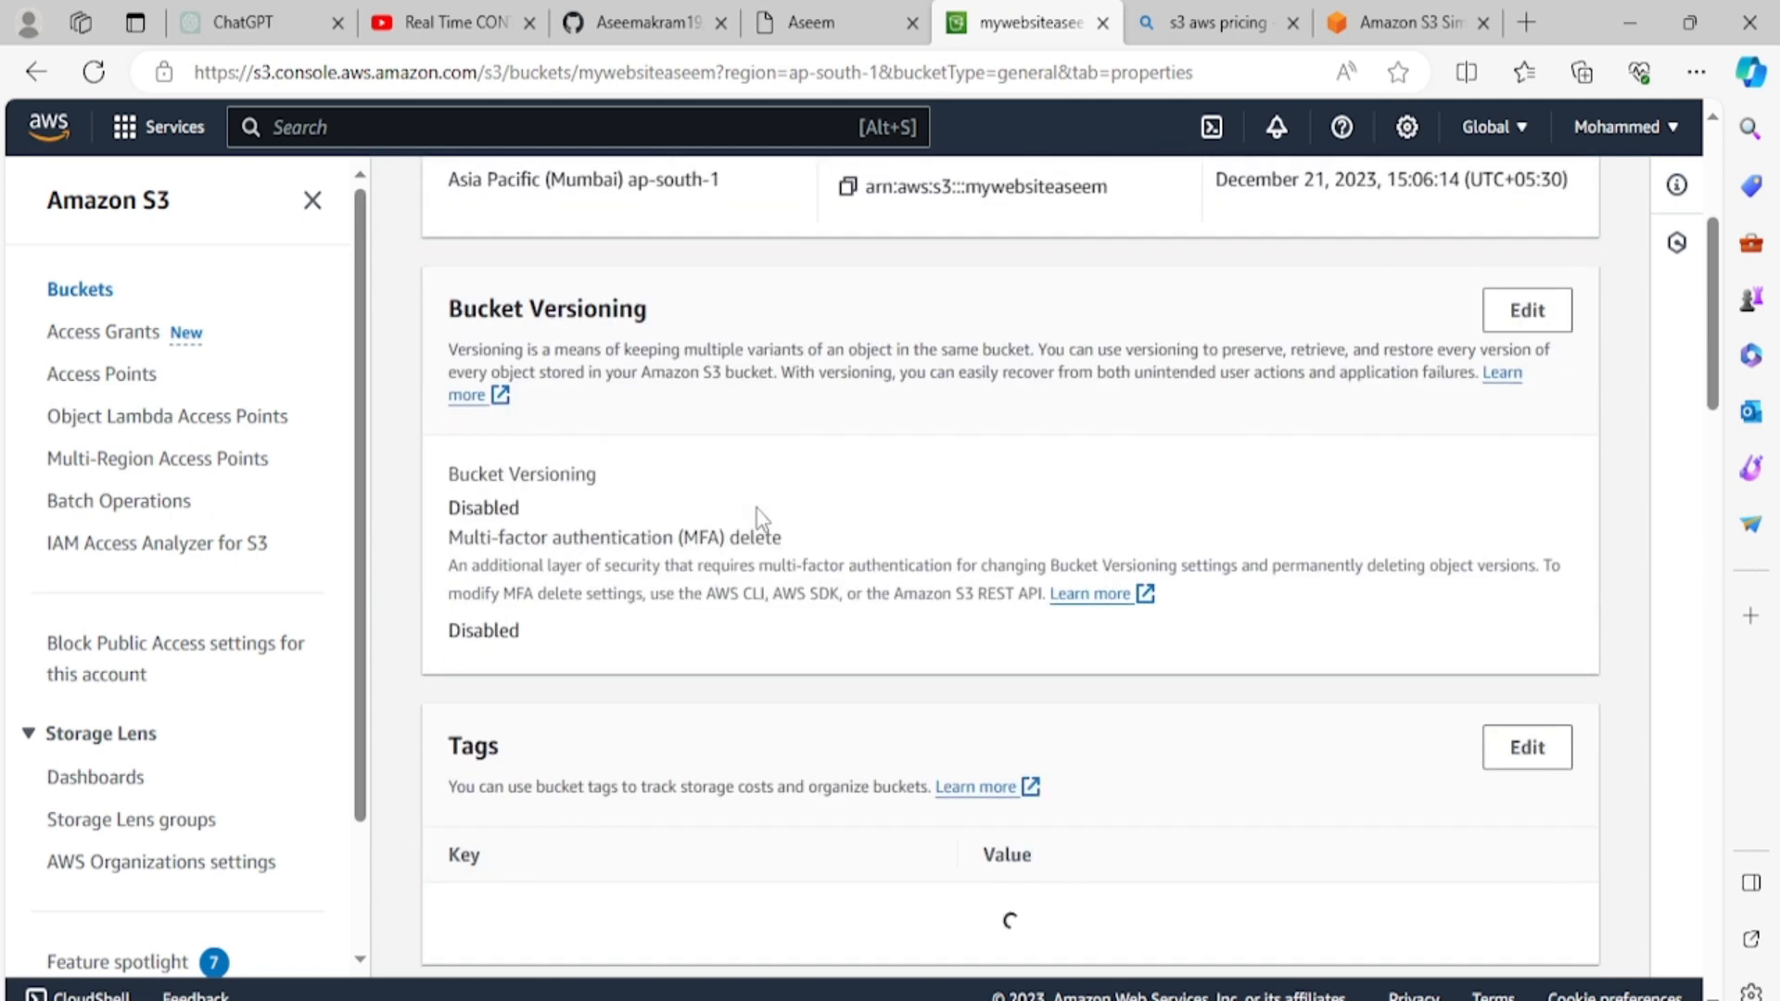
pyautogui.scroll(-4, 756, 515)
pyautogui.scroll(-5, 753, 492)
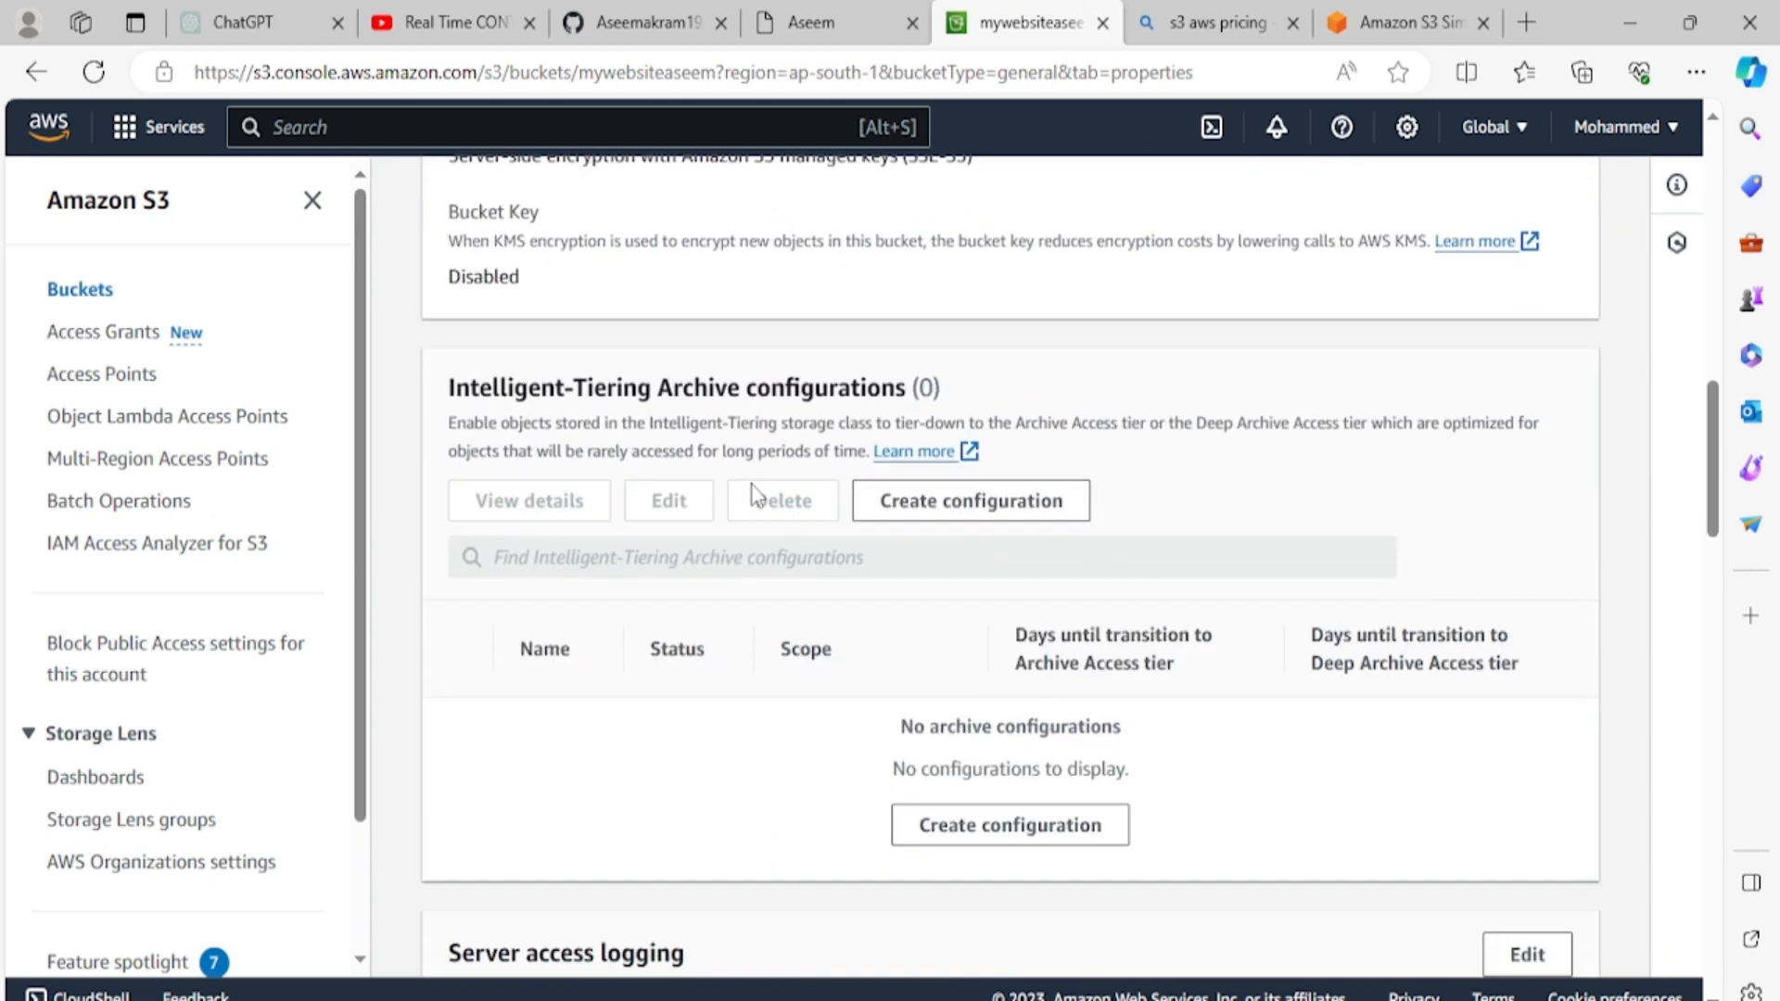
pyautogui.scroll(-5, 753, 491)
pyautogui.scroll(-10, 791, 664)
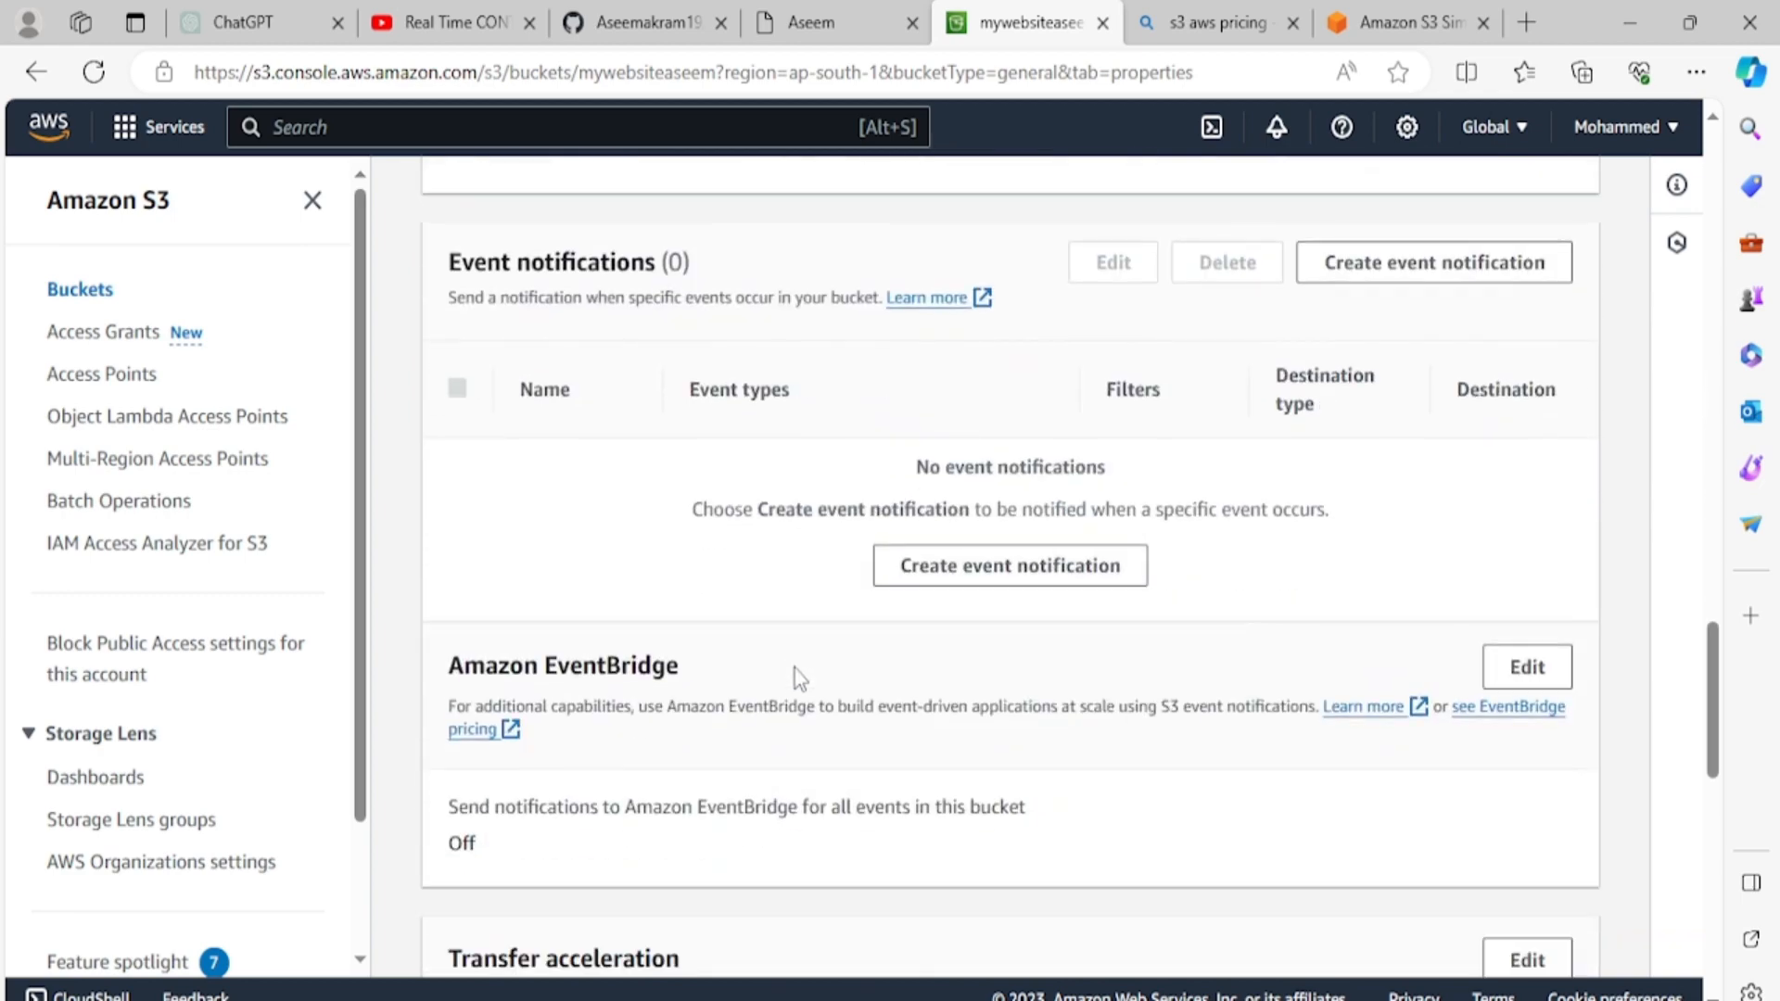
pyautogui.scroll(-5, 793, 664)
pyautogui.scroll(-5, 760, 597)
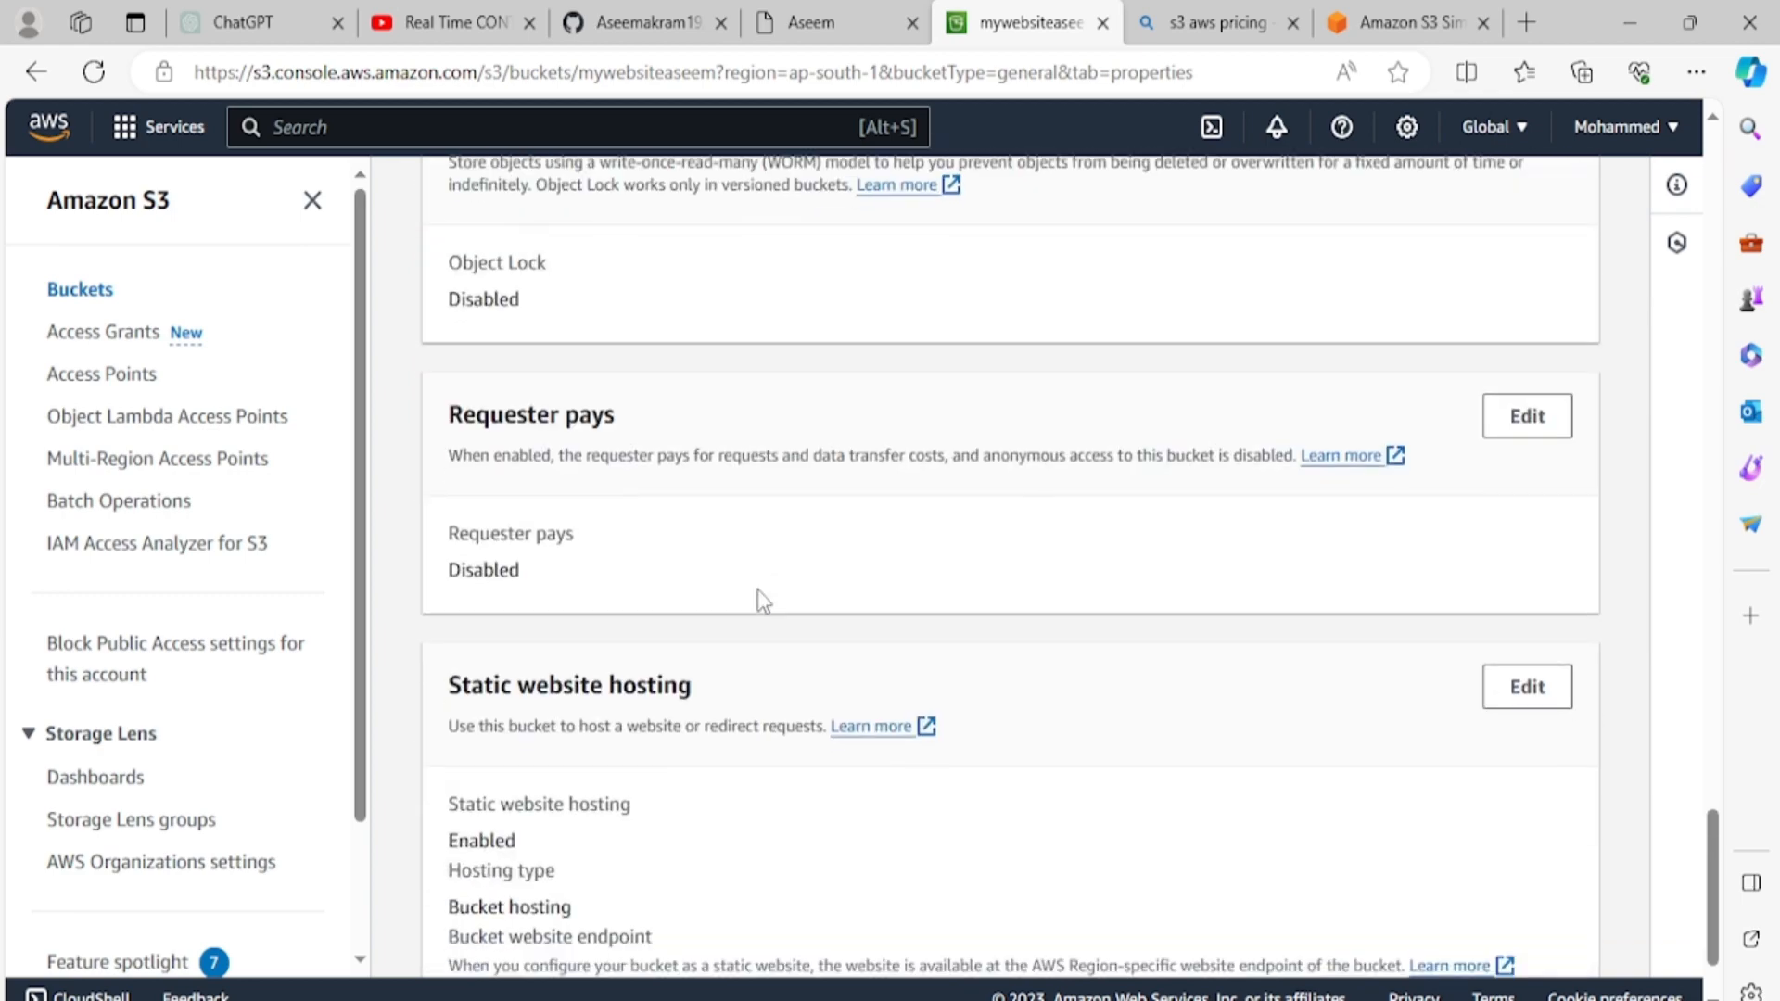
pyautogui.scroll(-2, 757, 594)
pyautogui.scroll(15, 678, 662)
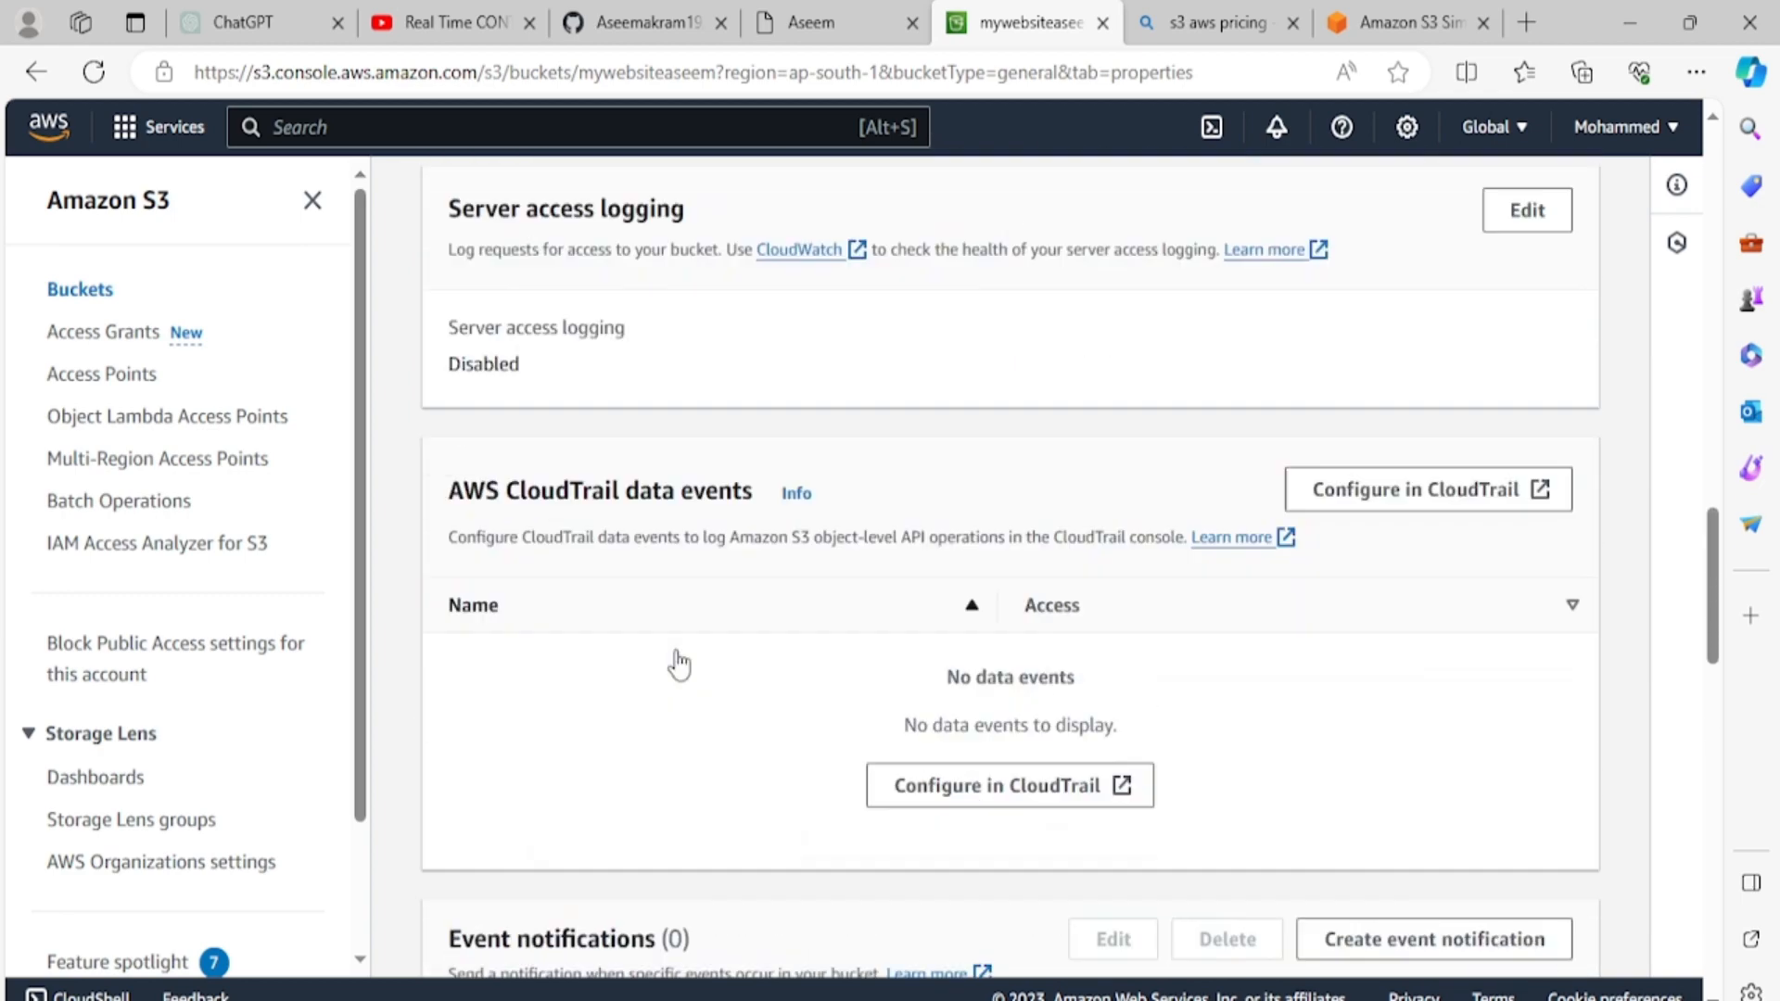
pyautogui.scroll(12, 675, 653)
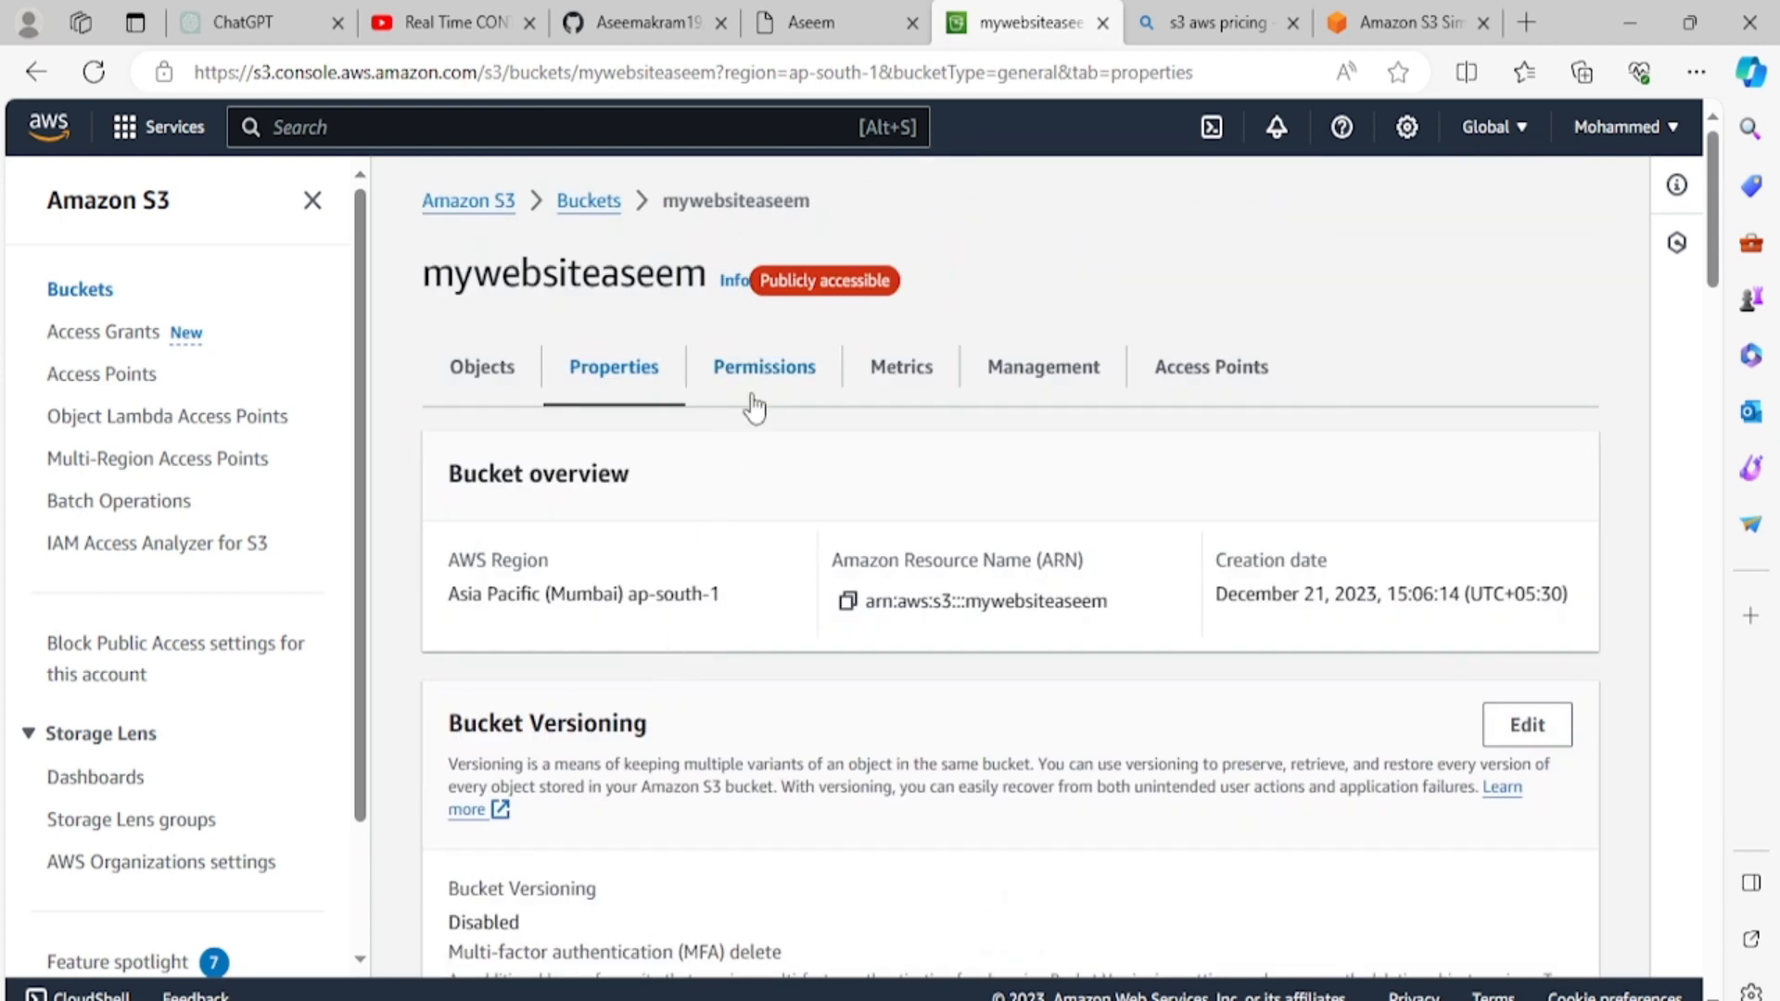
# Step: View the mywebsiteaseem bucket's metrics and set their time range to one day (1d)
pyautogui.click(760, 382)
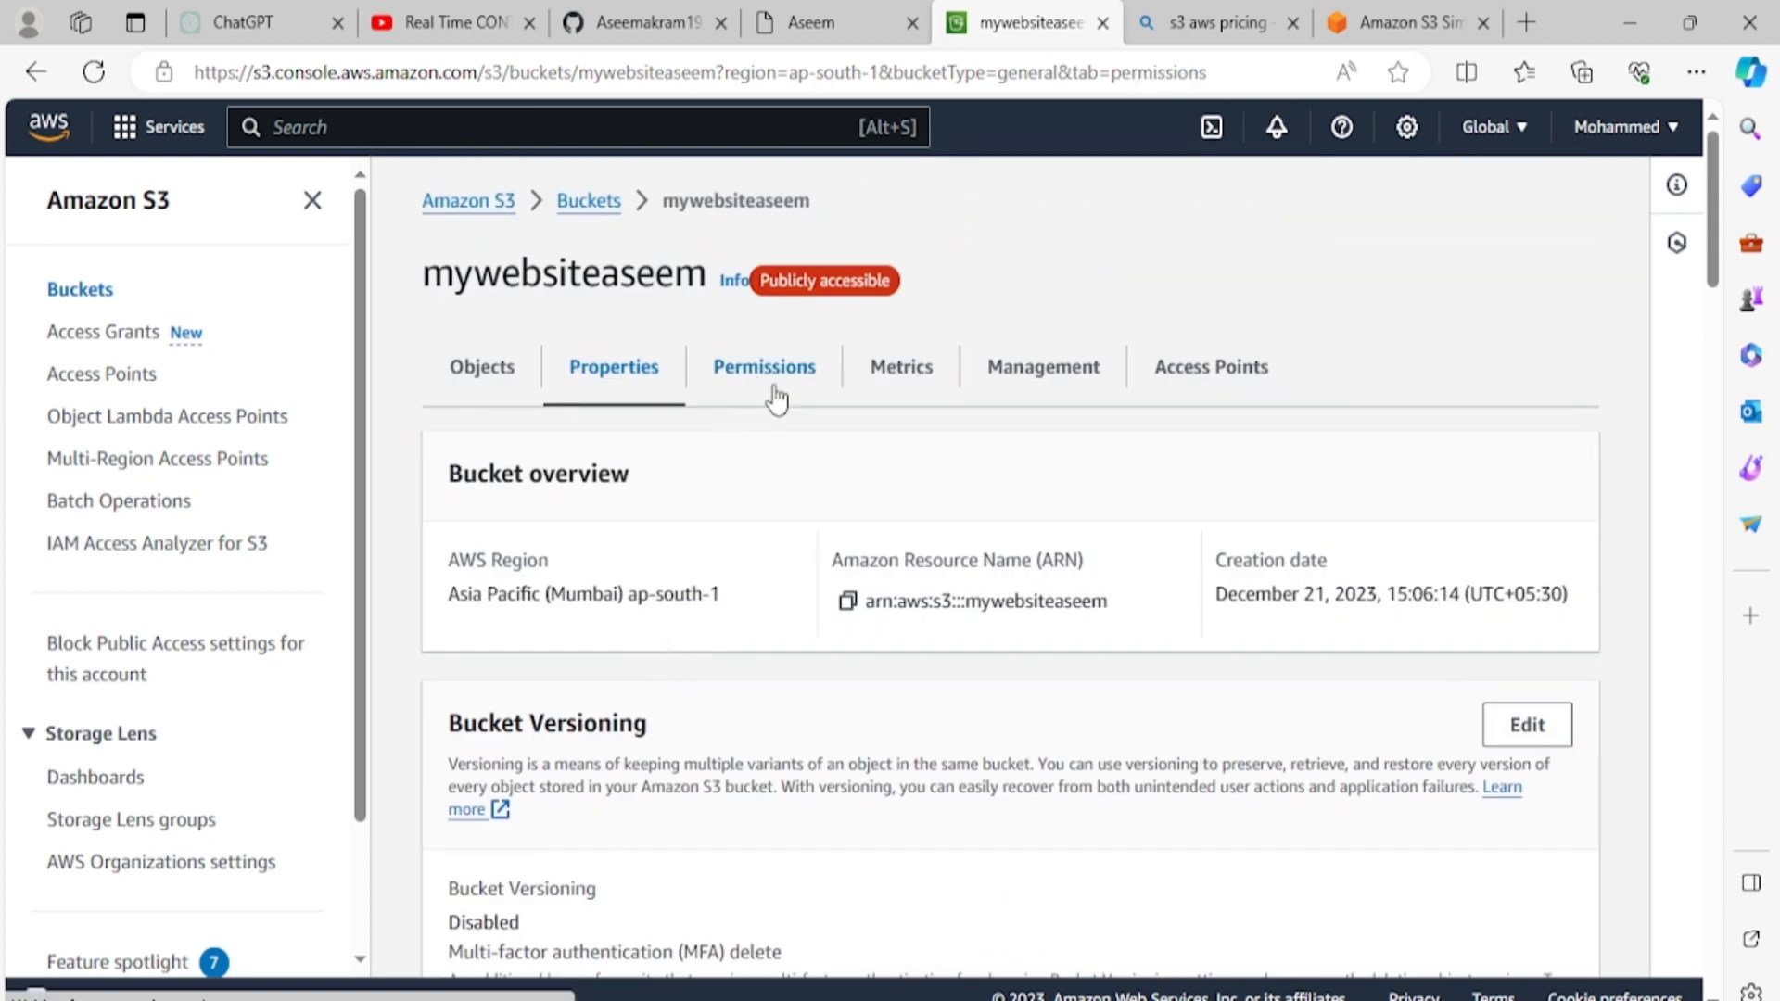
pyautogui.click(925, 389)
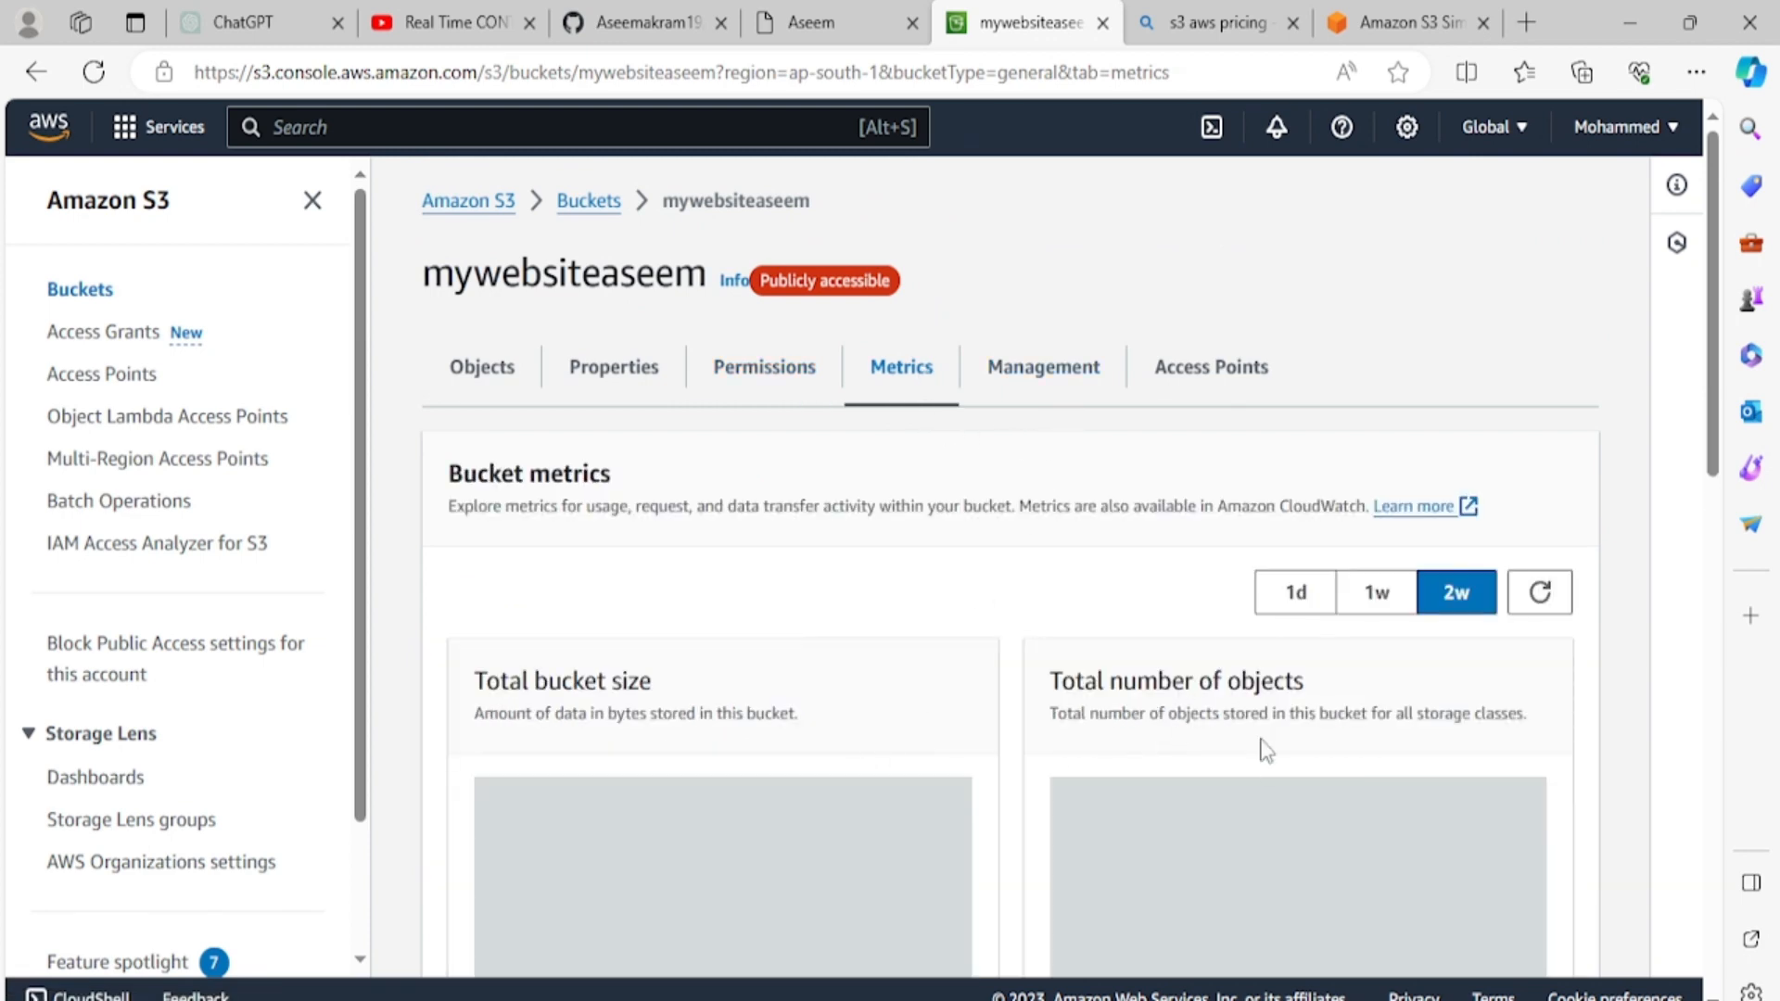
pyautogui.scroll(-3, 1267, 751)
pyautogui.scroll(3, 1002, 649)
pyautogui.click(1296, 598)
pyautogui.scroll(-1, 917, 640)
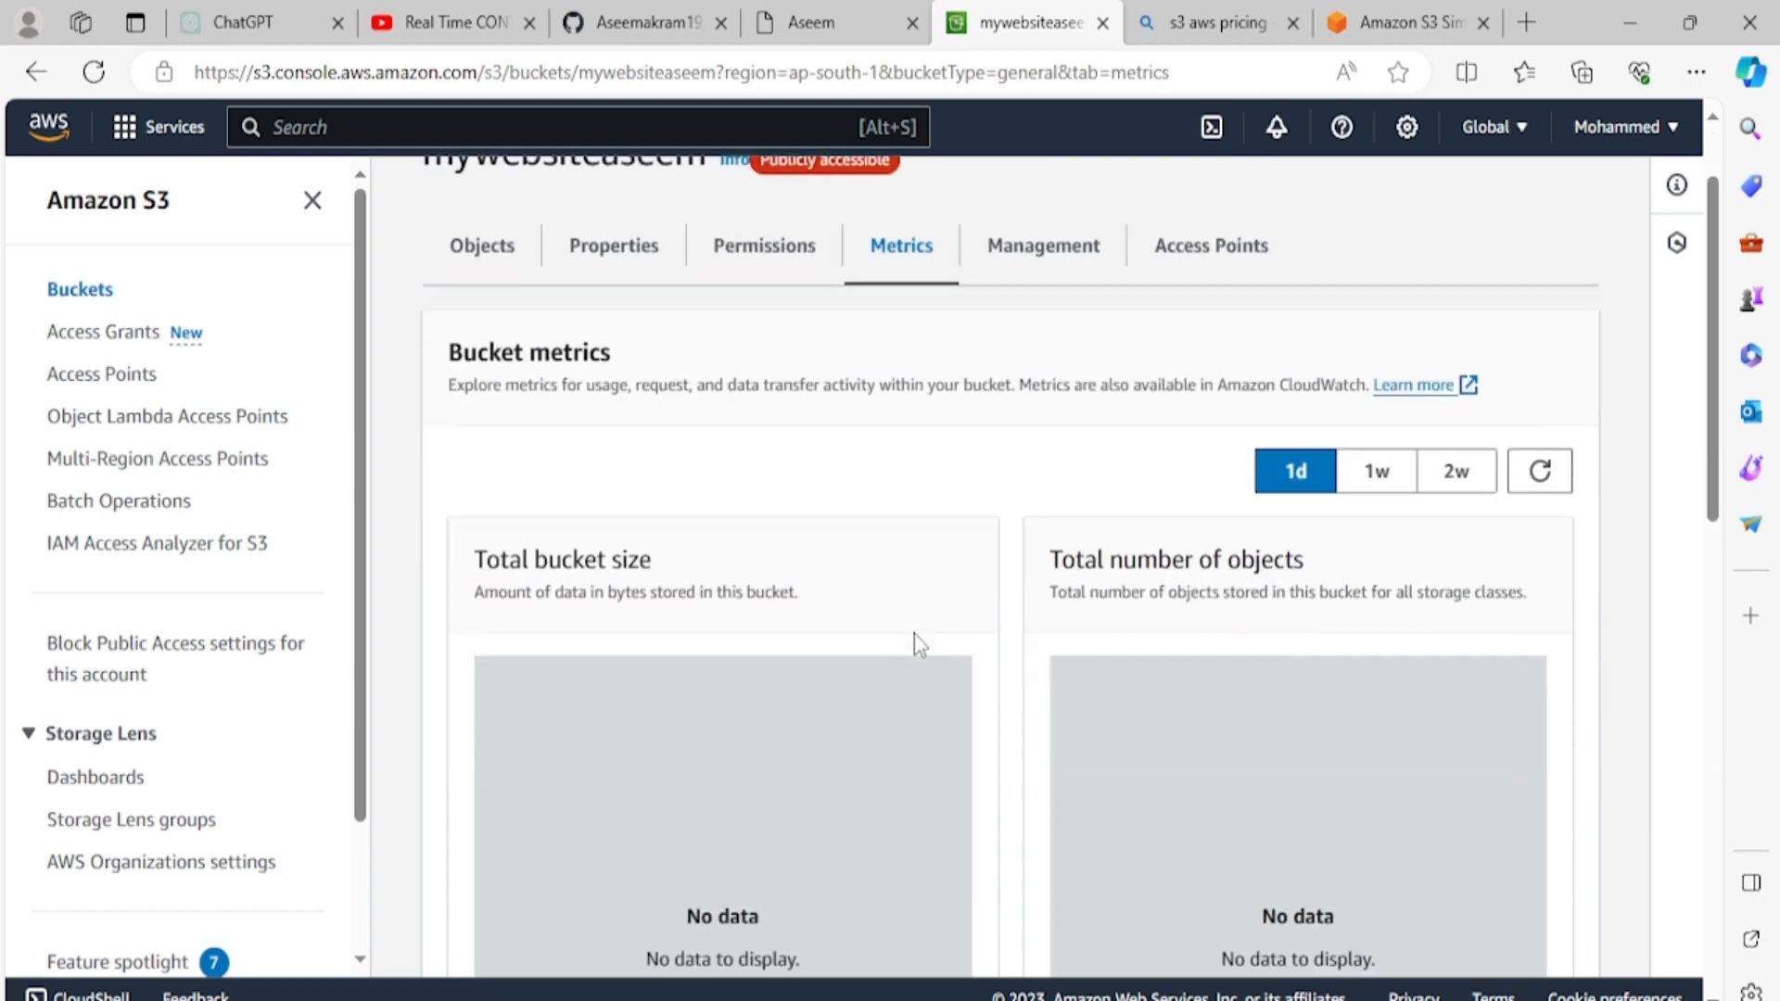
pyautogui.scroll(1, 946, 616)
# Step: Examine the lifecycle rules and replication rules in the mywebsiteaseem bucket's management settings
pyautogui.click(1050, 366)
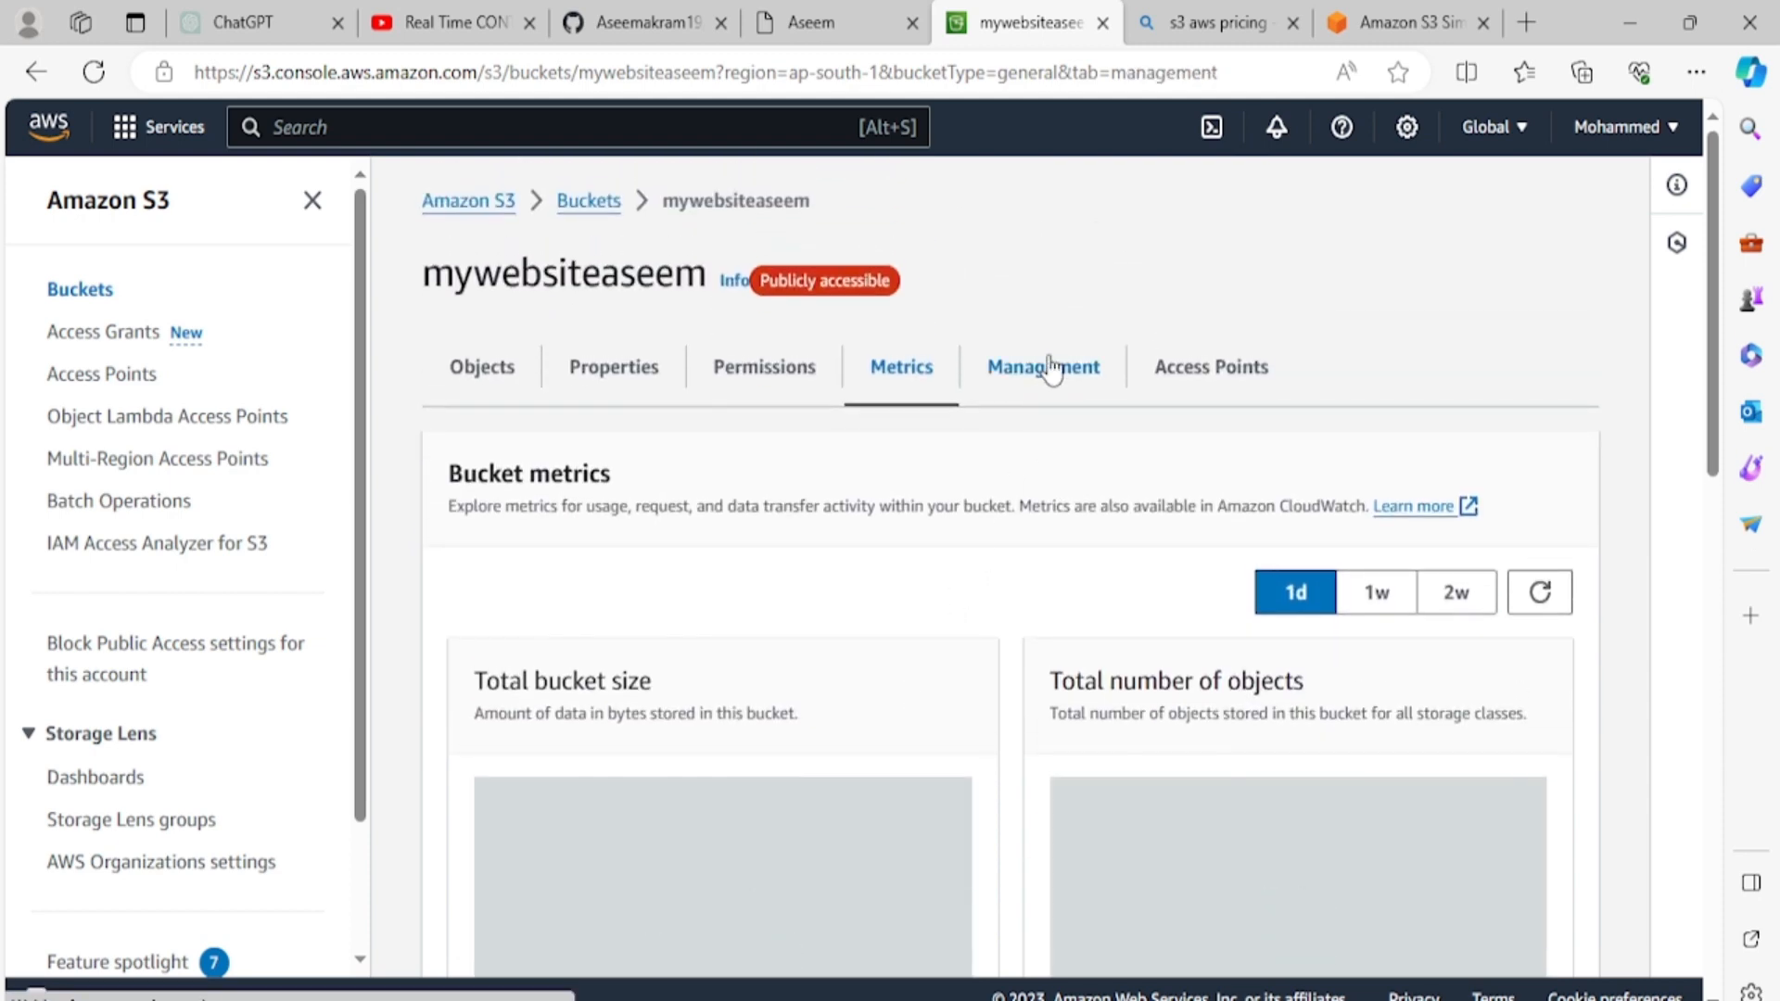
pyautogui.scroll(-1, 705, 653)
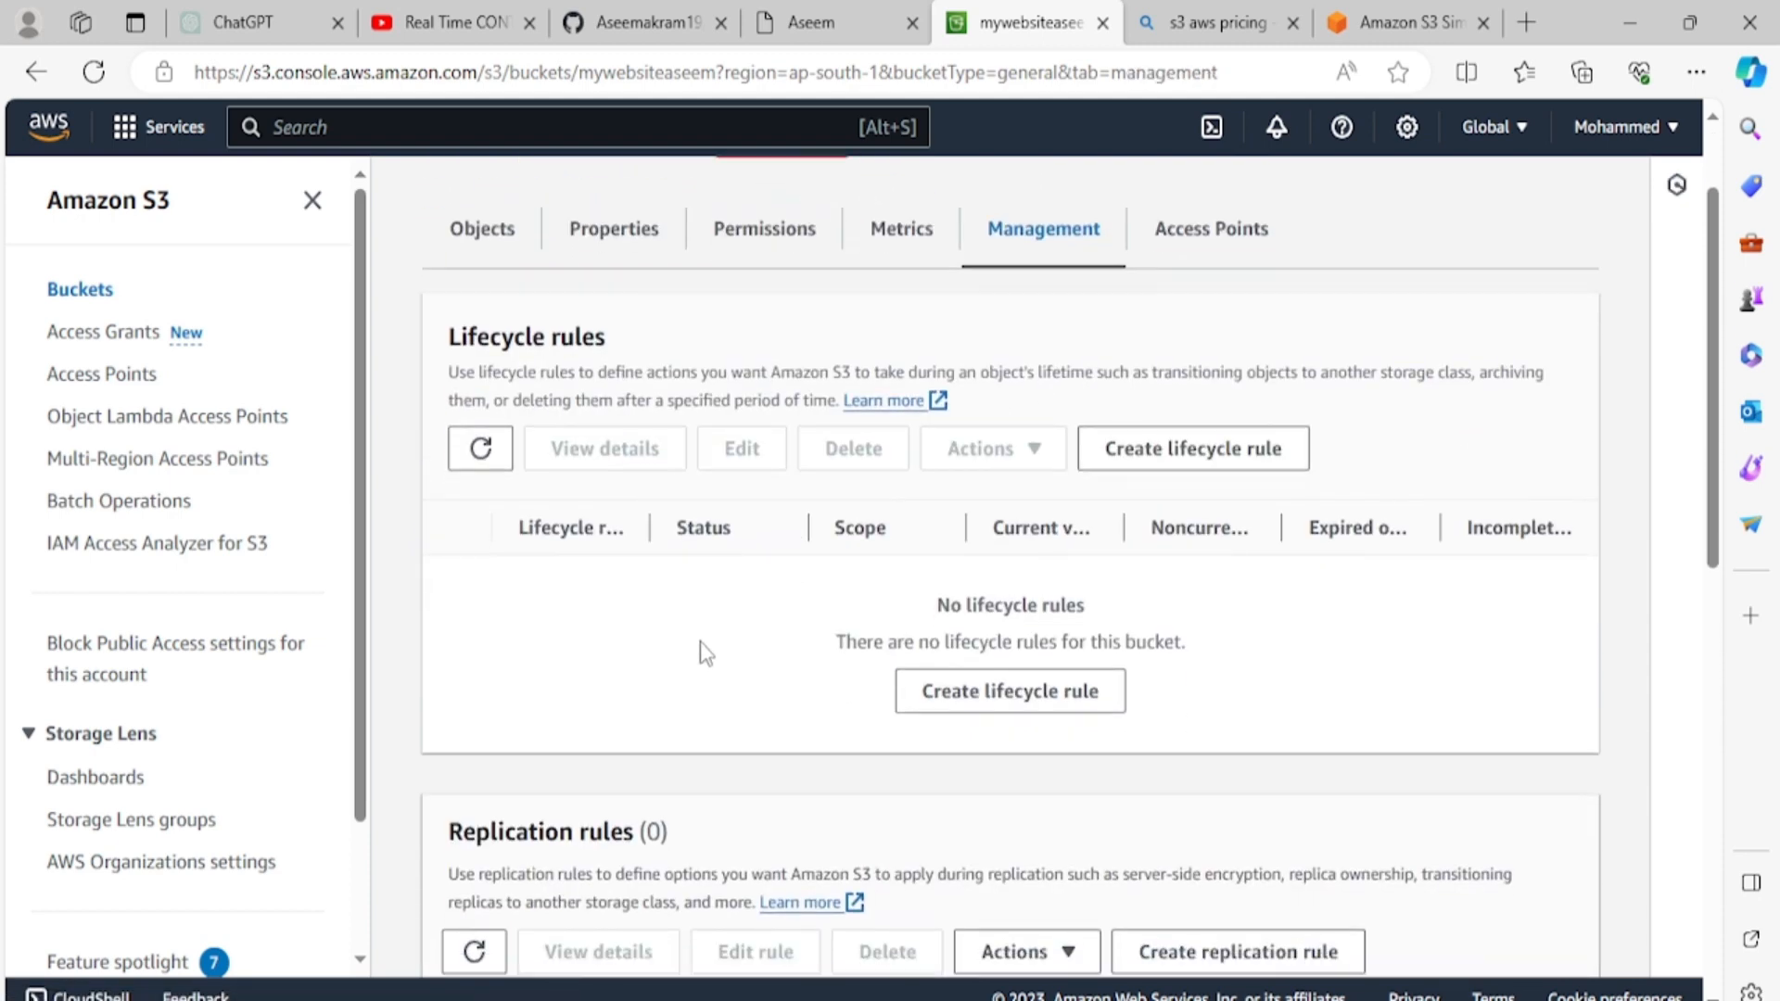
pyautogui.scroll(-3, 714, 658)
pyautogui.scroll(2, 834, 630)
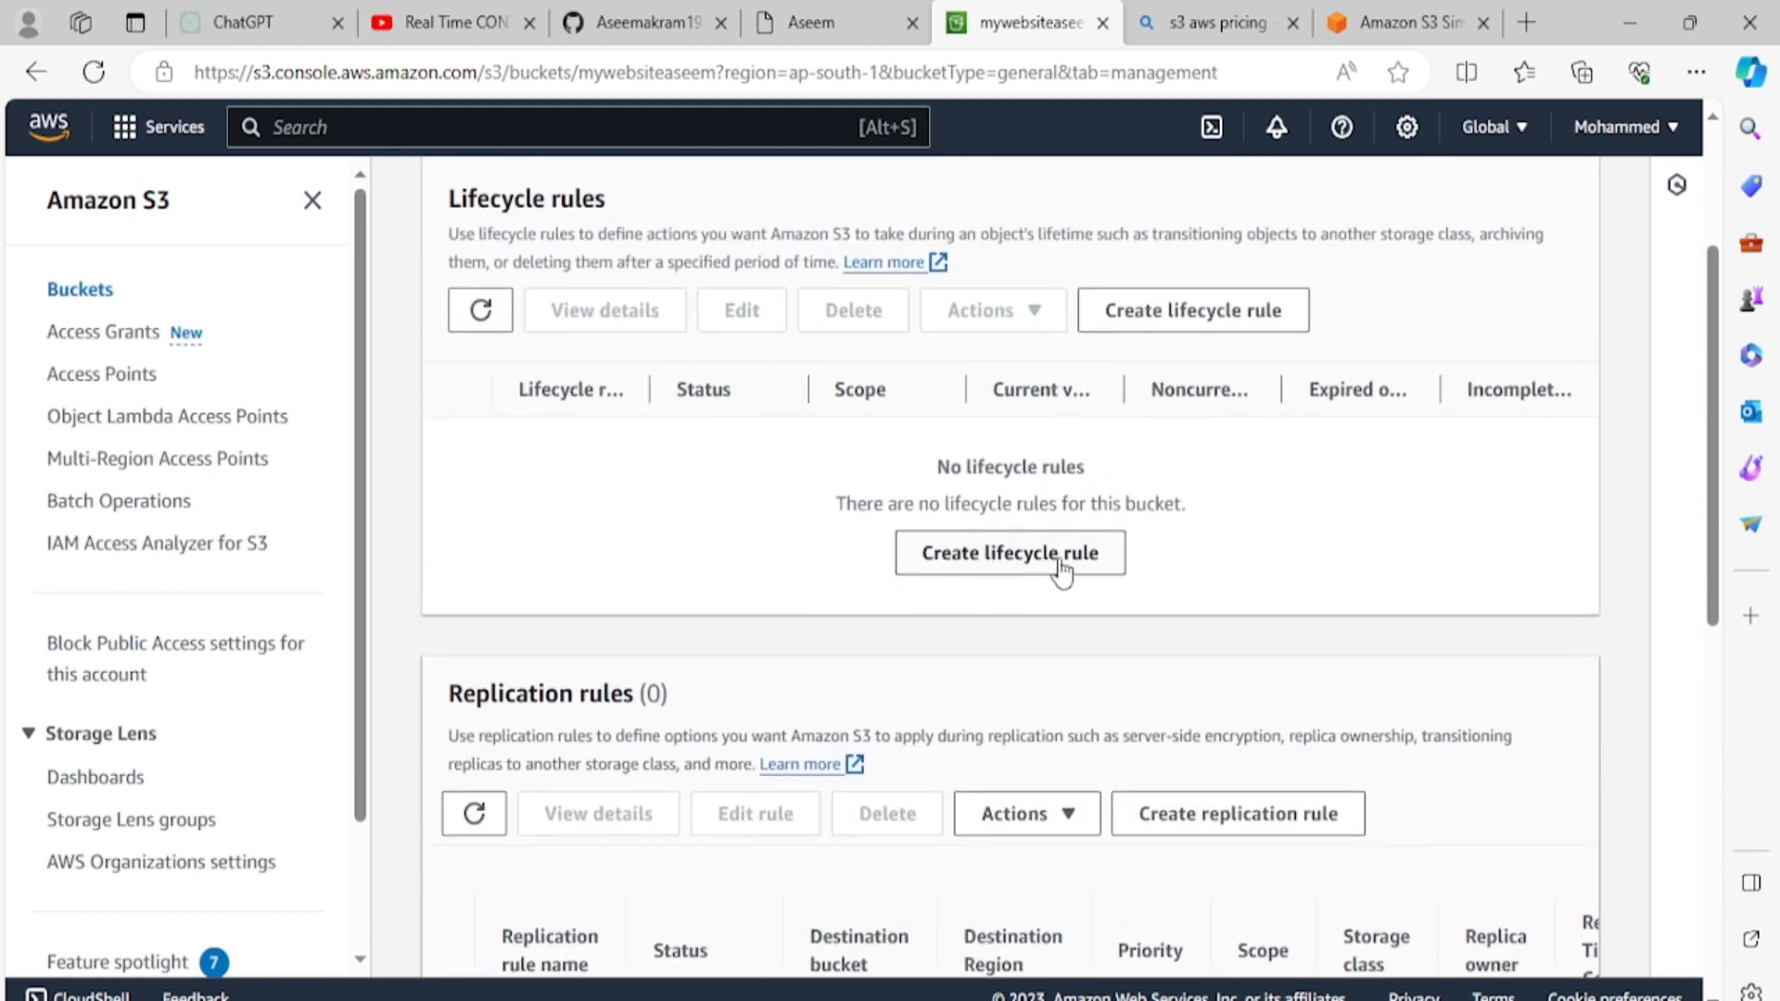
pyautogui.scroll(1, 1177, 551)
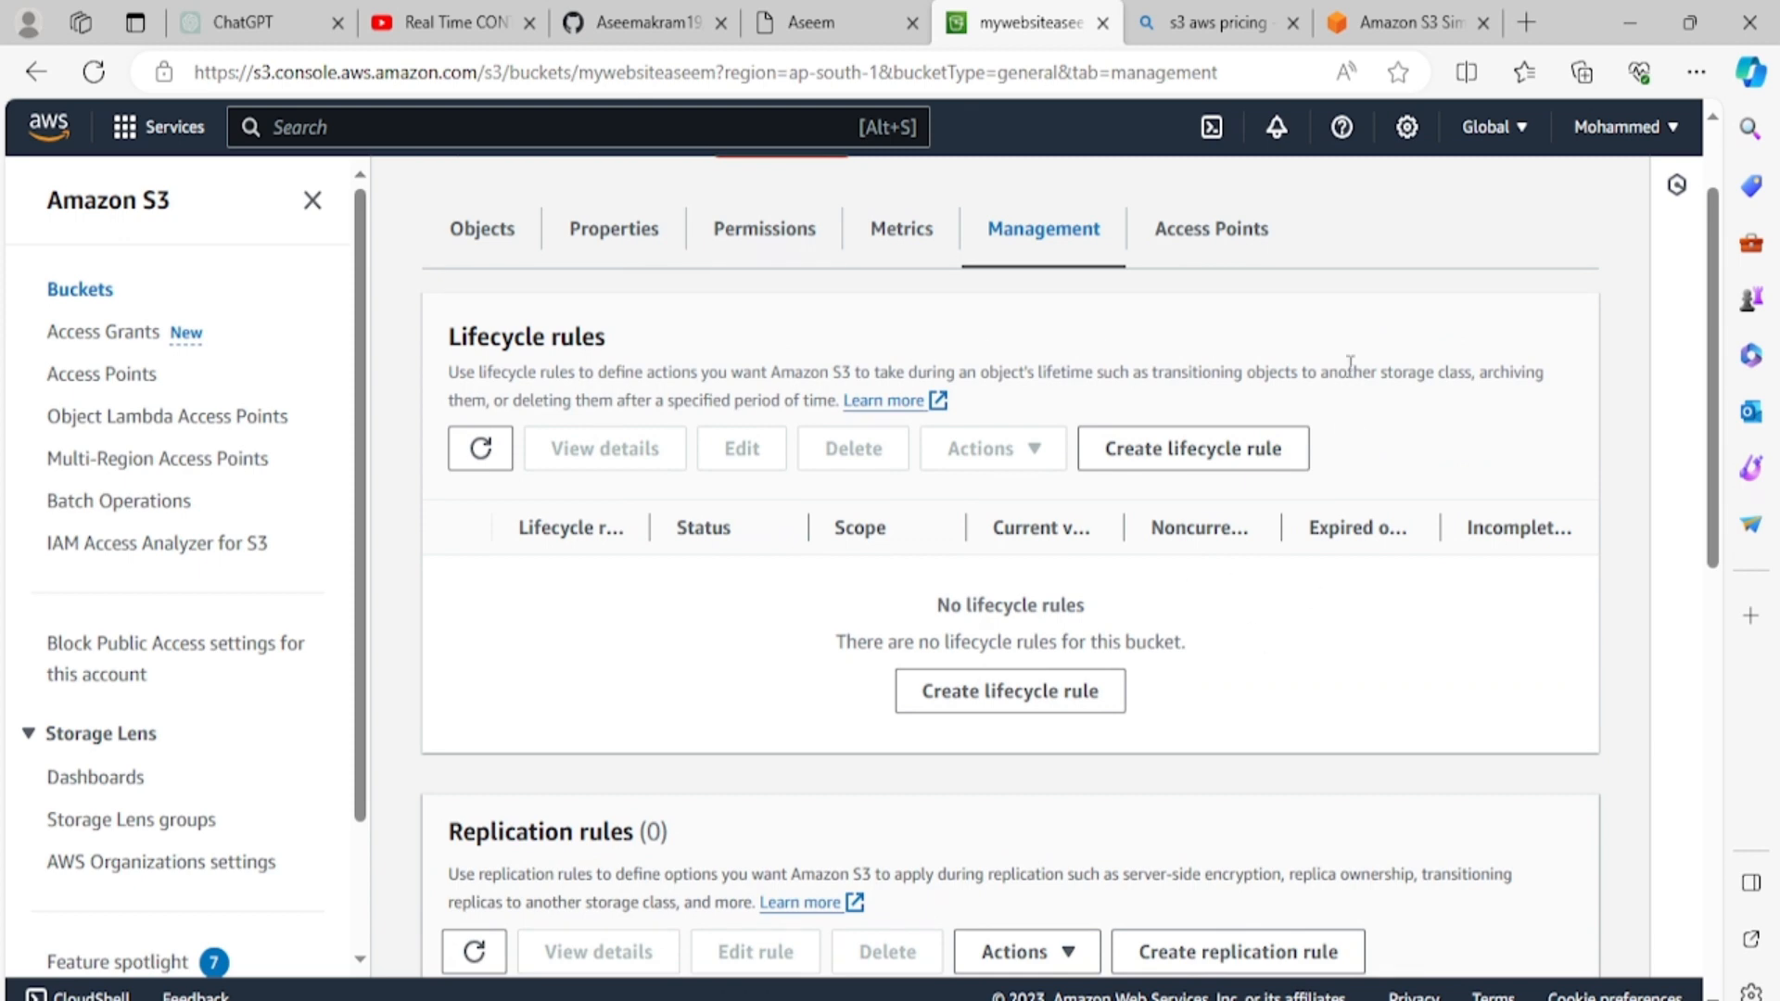
pyautogui.scroll(1, 1326, 333)
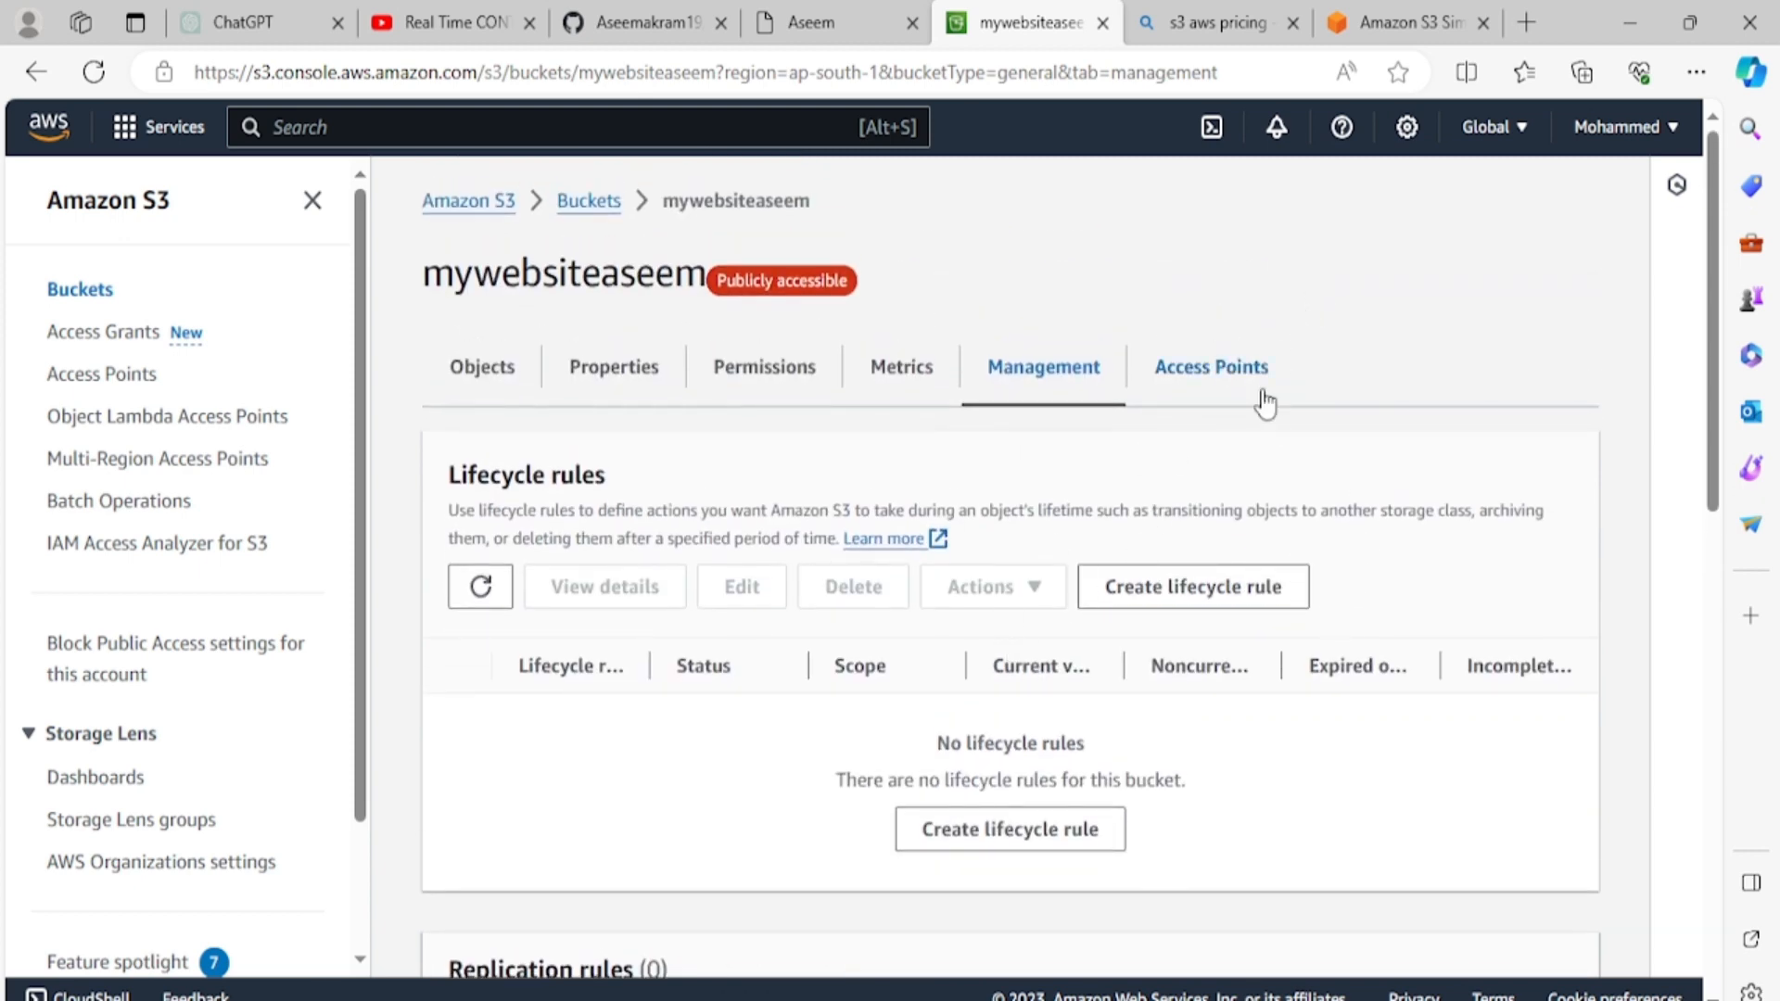
# Step: View the access points section of the mywebsiteaseem bucket
pyautogui.click(1218, 379)
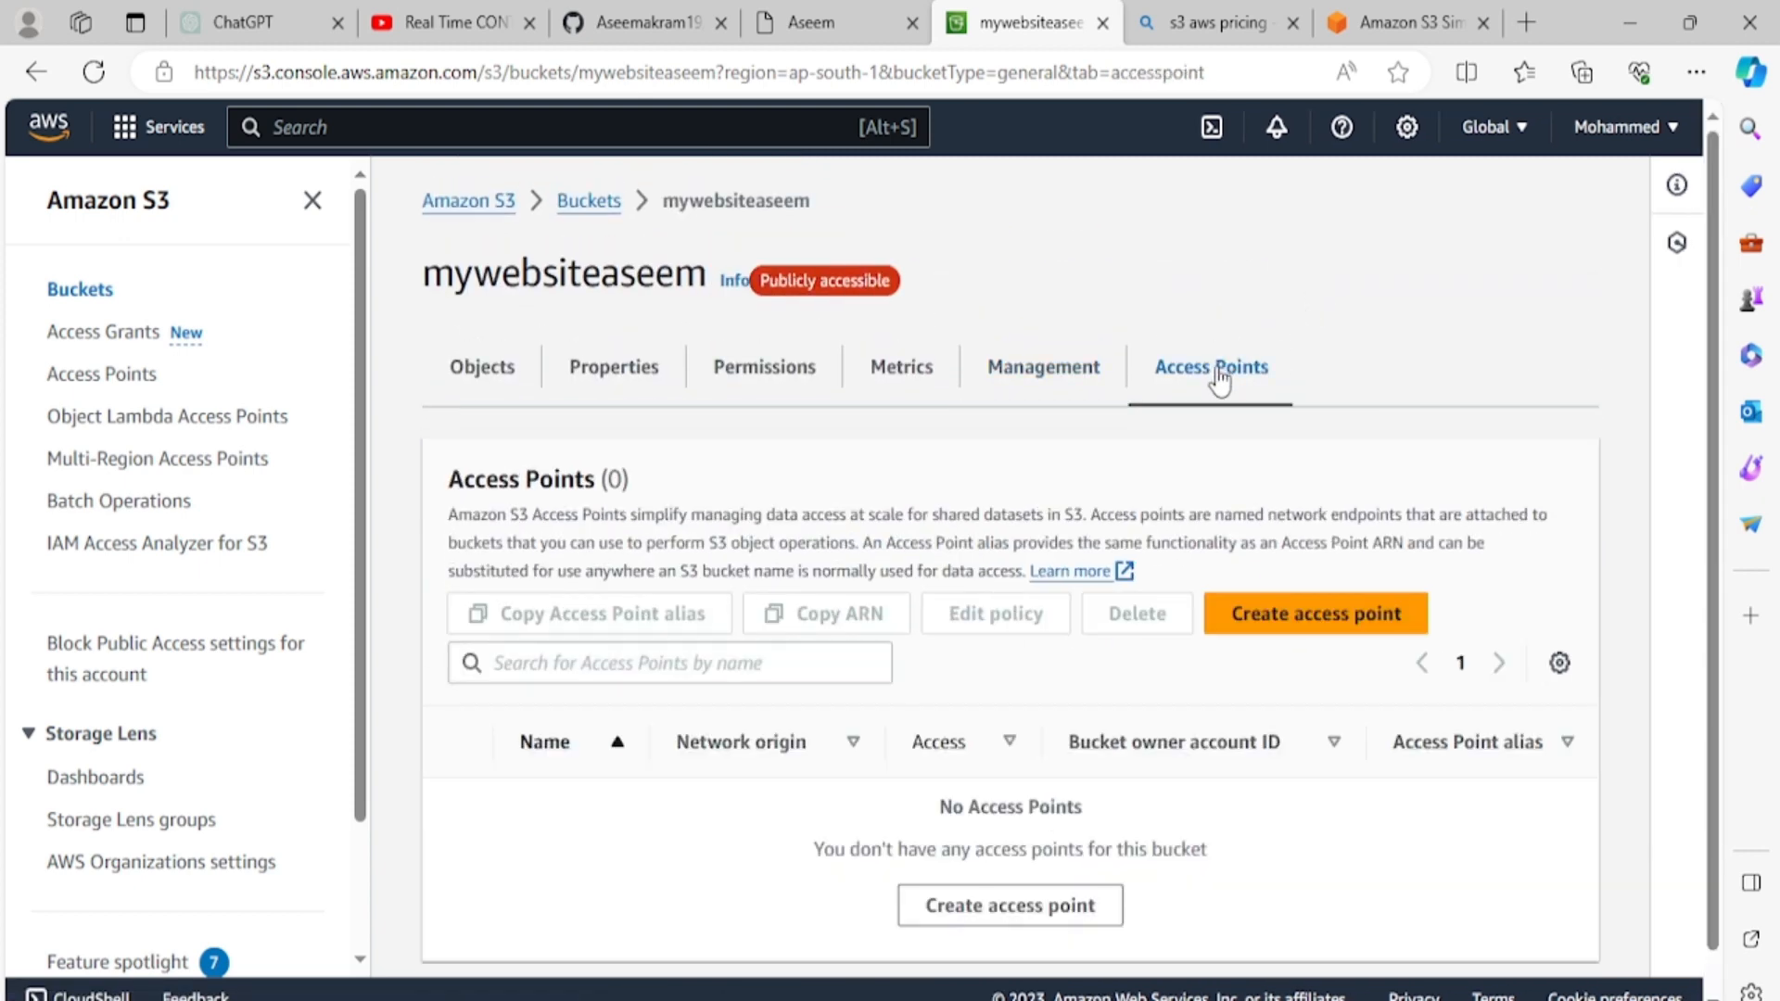
pyautogui.scroll(-1, 1220, 381)
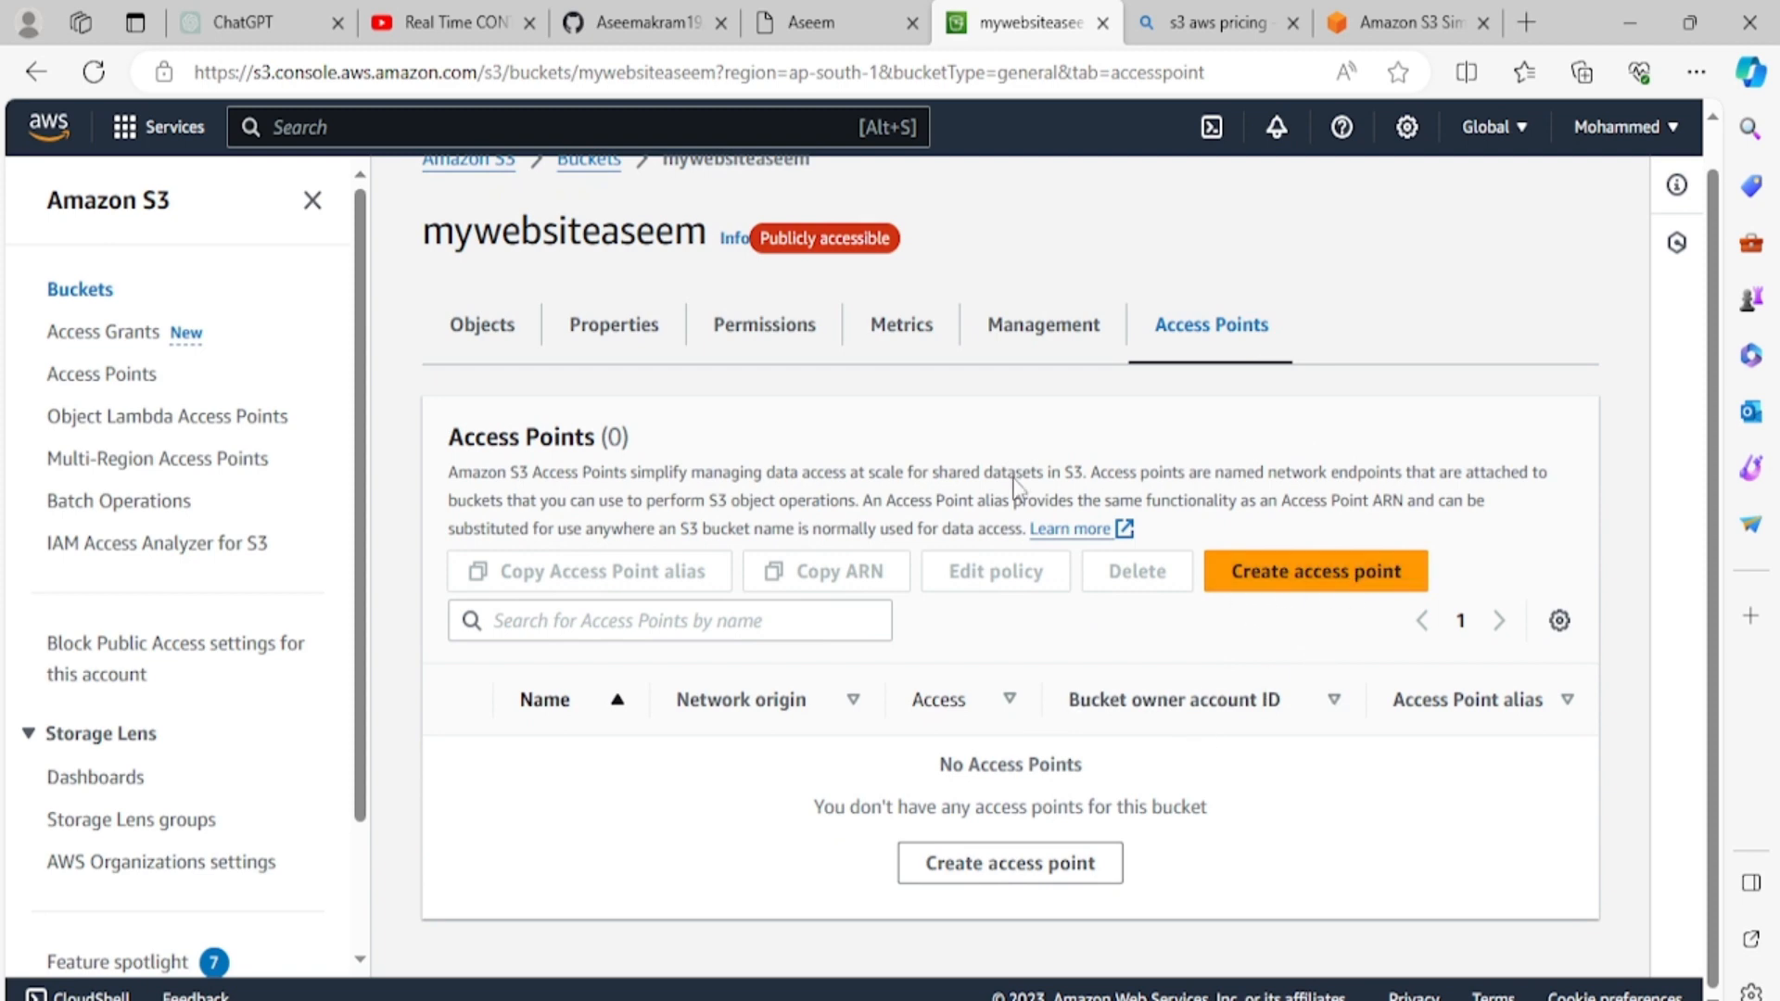
pyautogui.scroll(1, 715, 461)
# Step: Return to the mywebsiteaseem bucket's objects and look through the list of website files
pyautogui.click(489, 381)
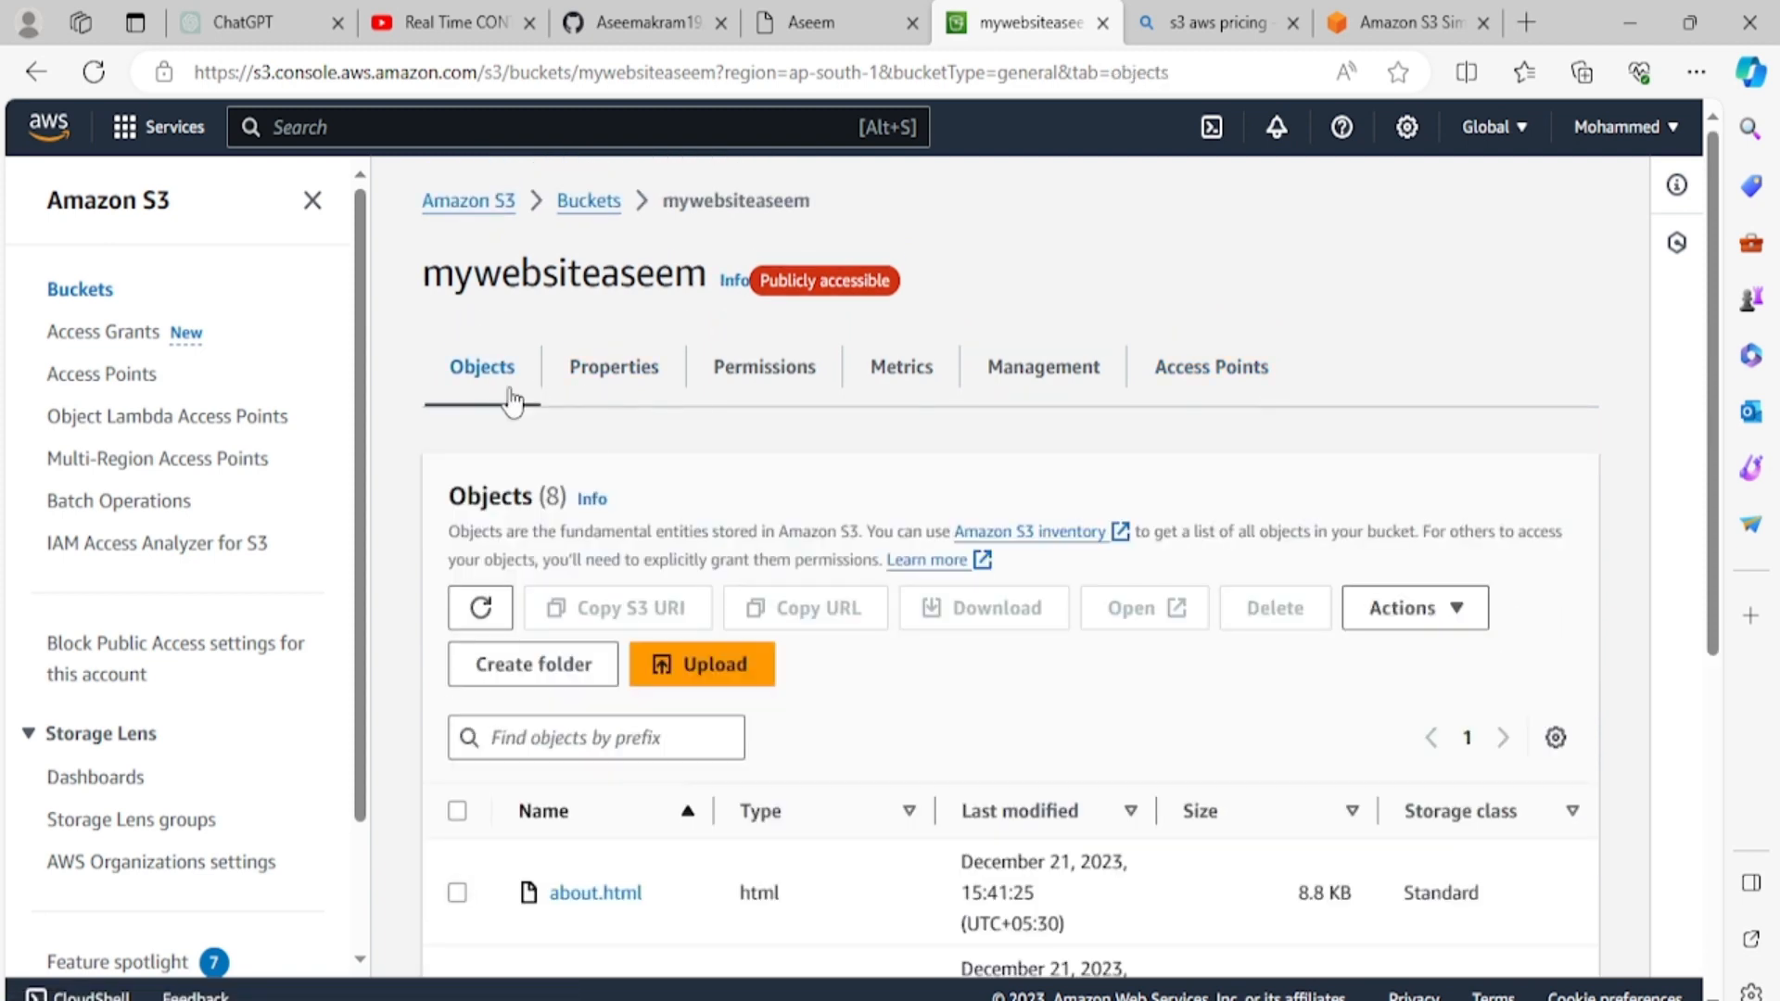
pyautogui.scroll(-5, 986, 584)
pyautogui.scroll(5, 843, 728)
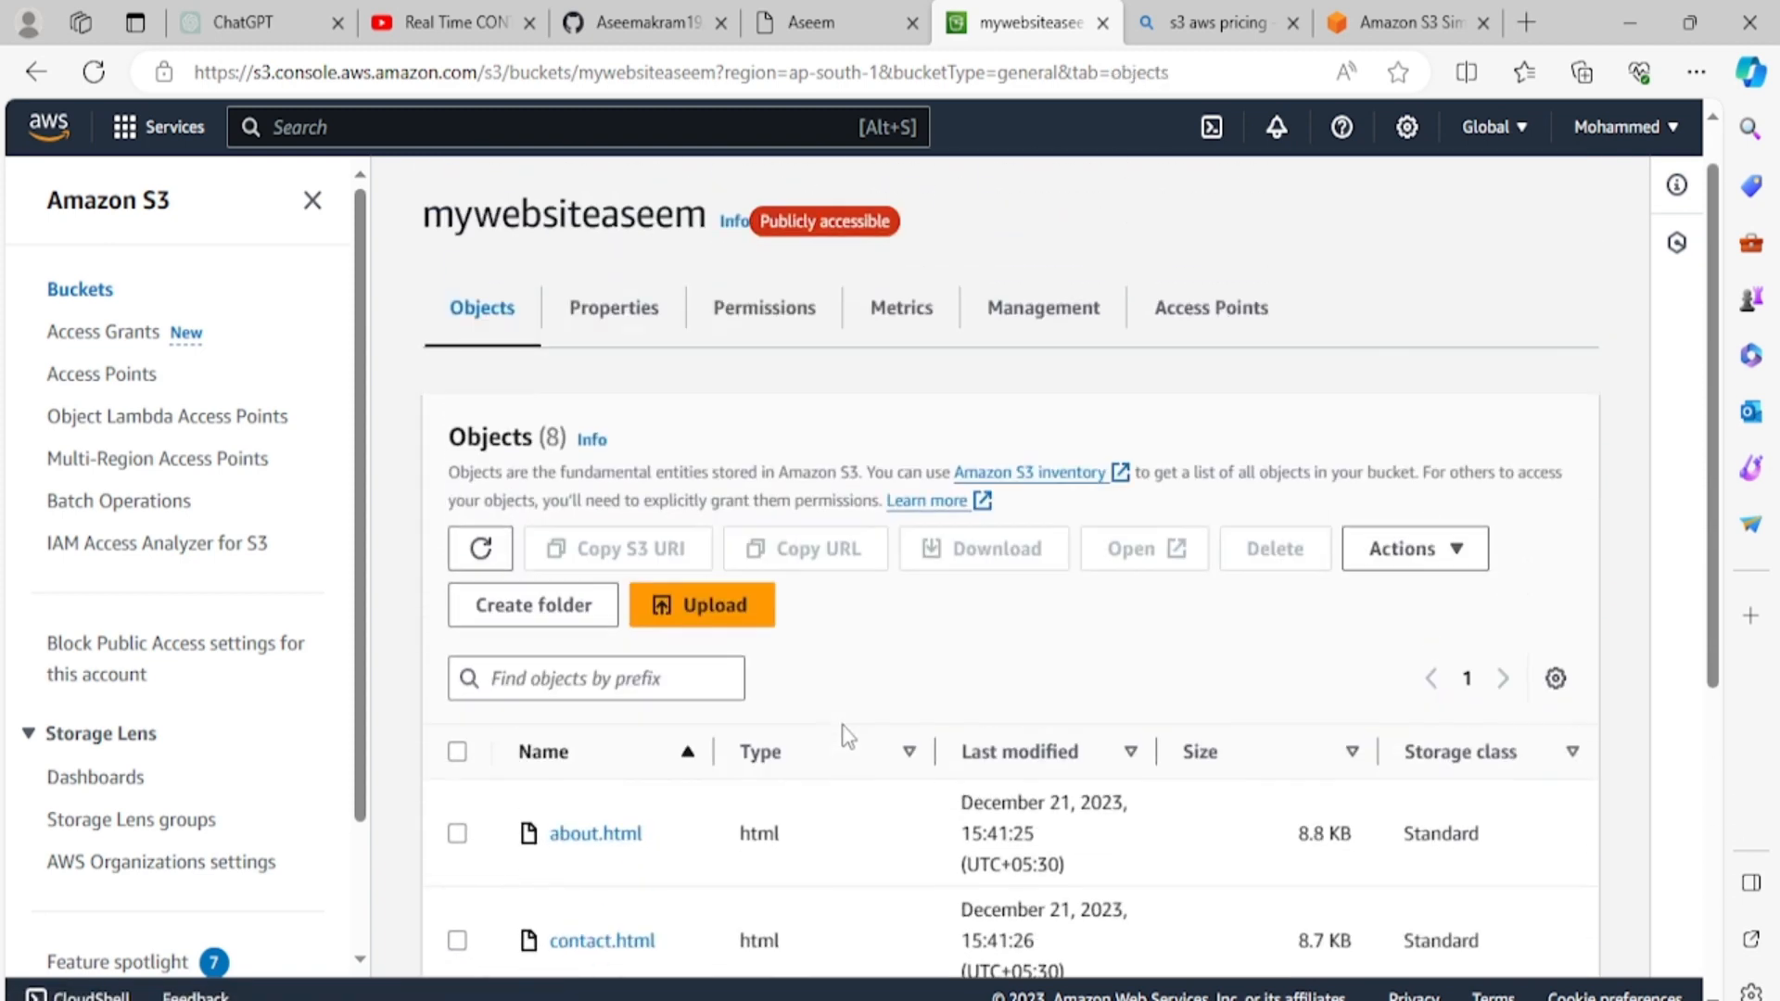
pyautogui.scroll(1, 842, 725)
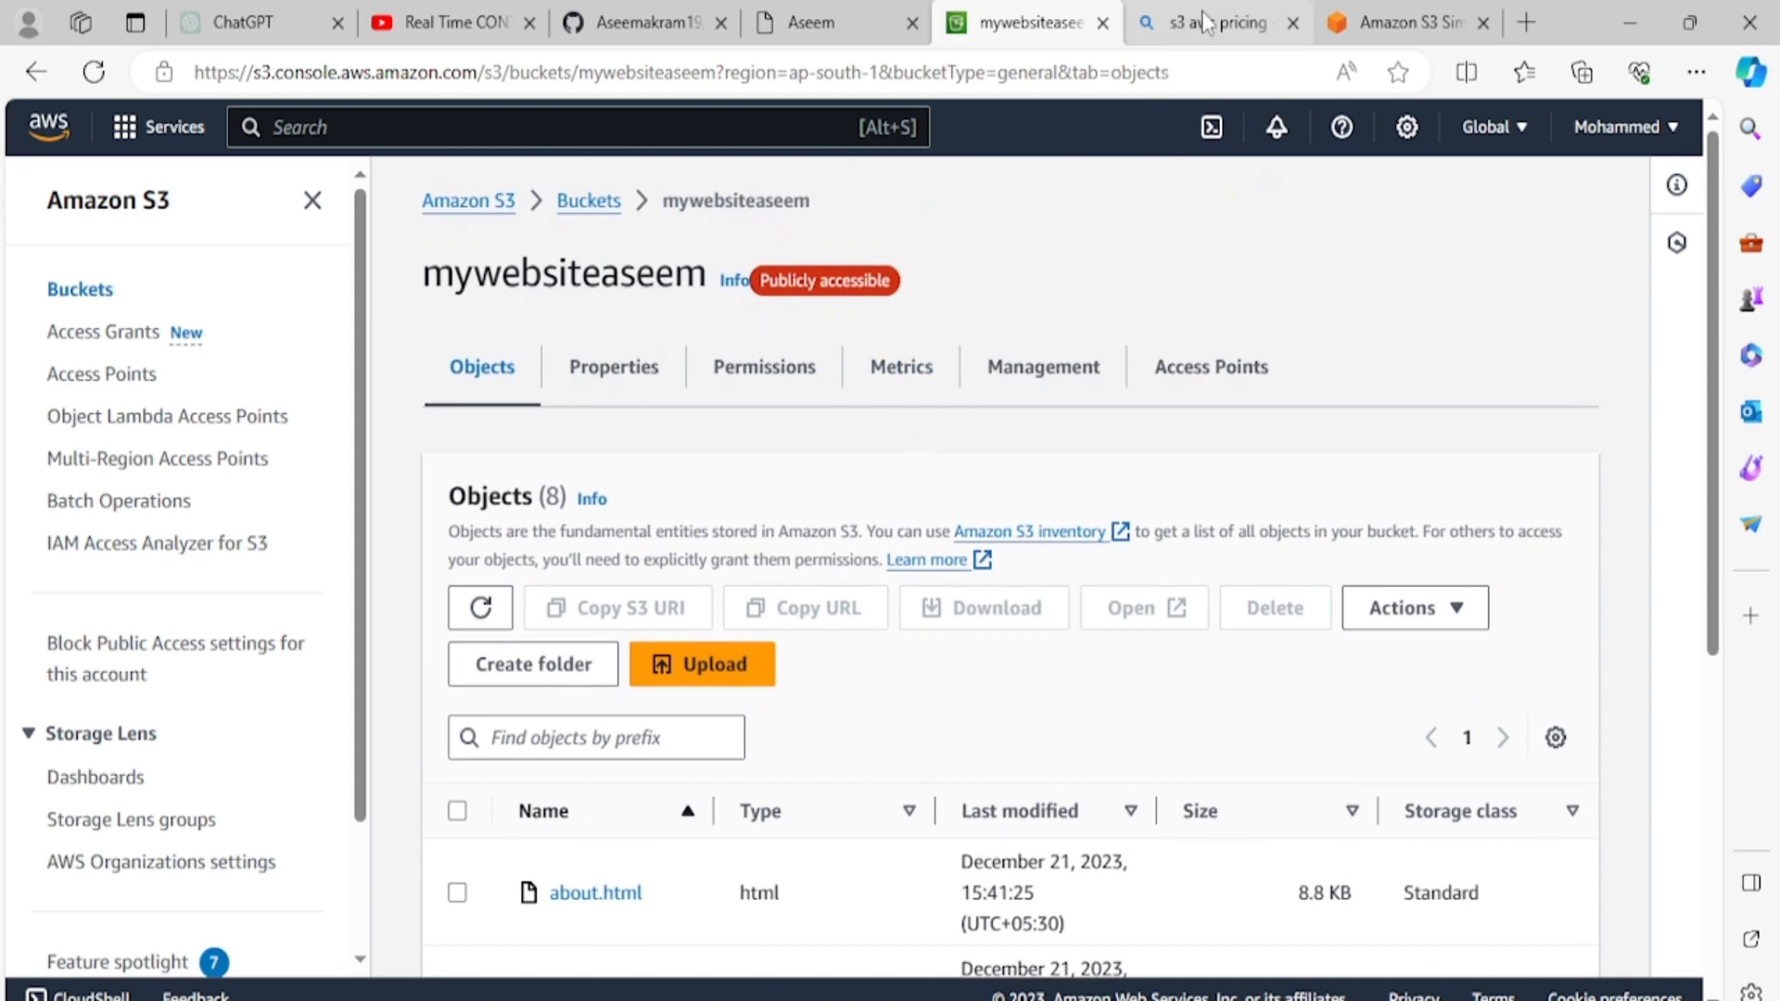
pyautogui.click(803, 6)
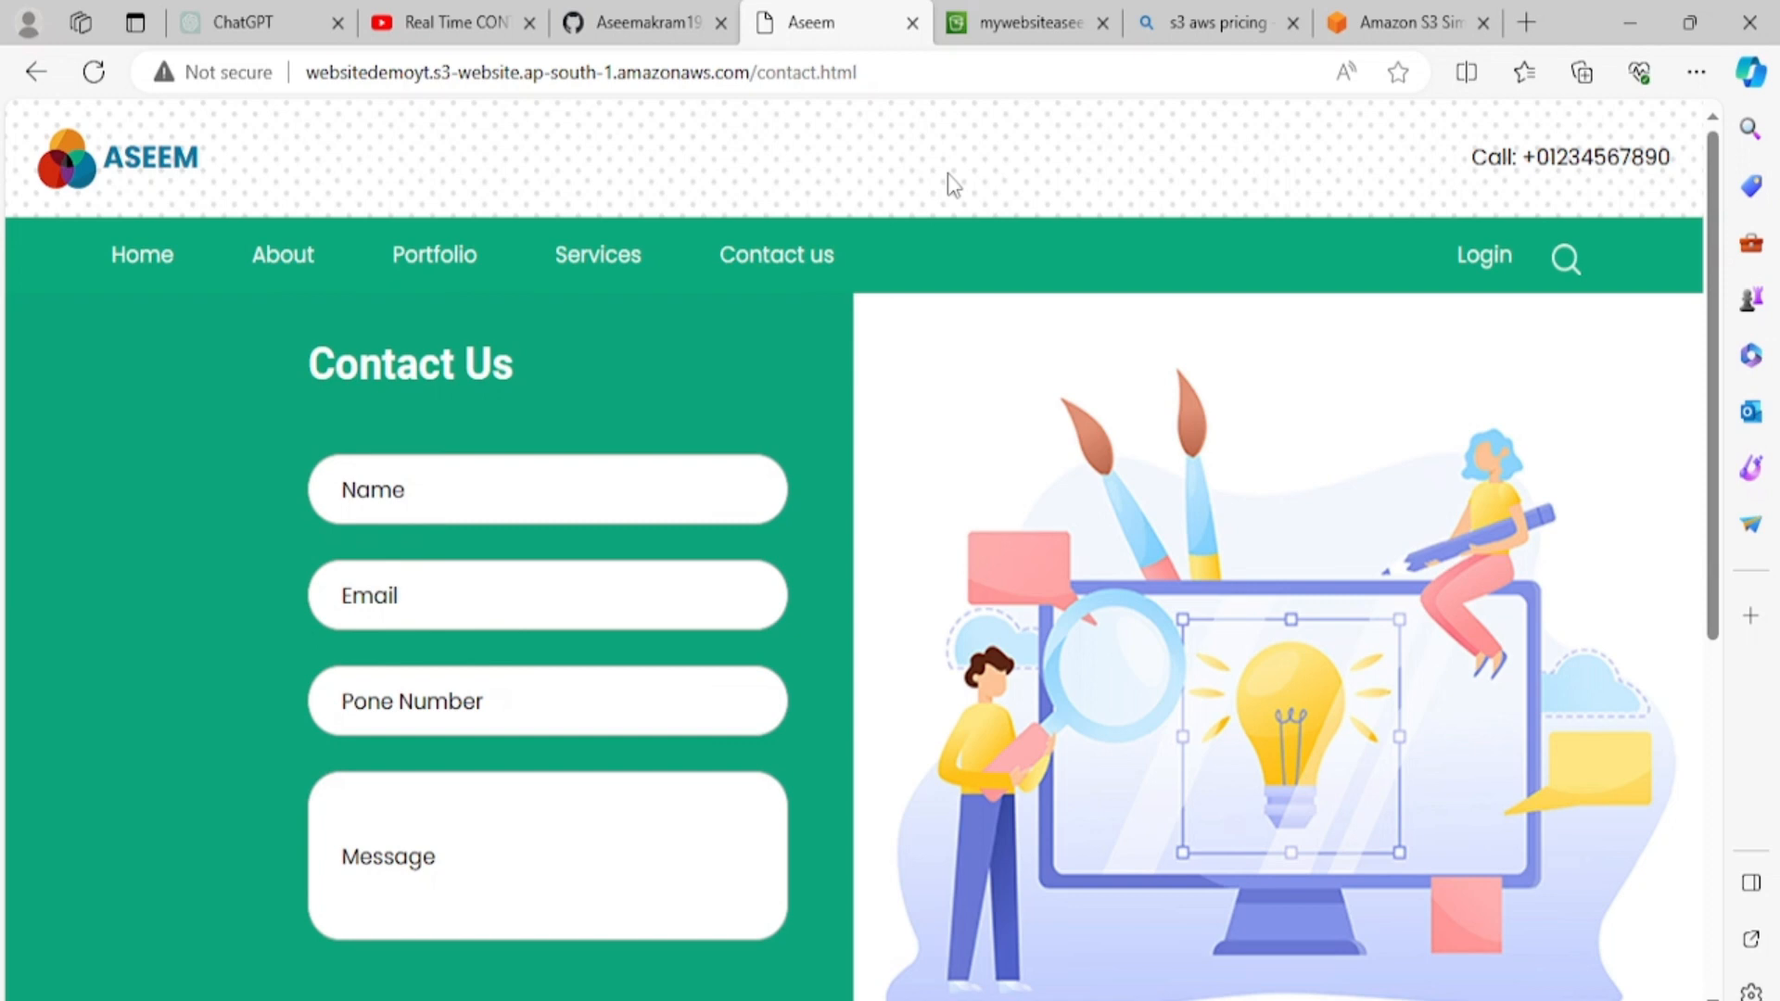
pyautogui.click(1025, 22)
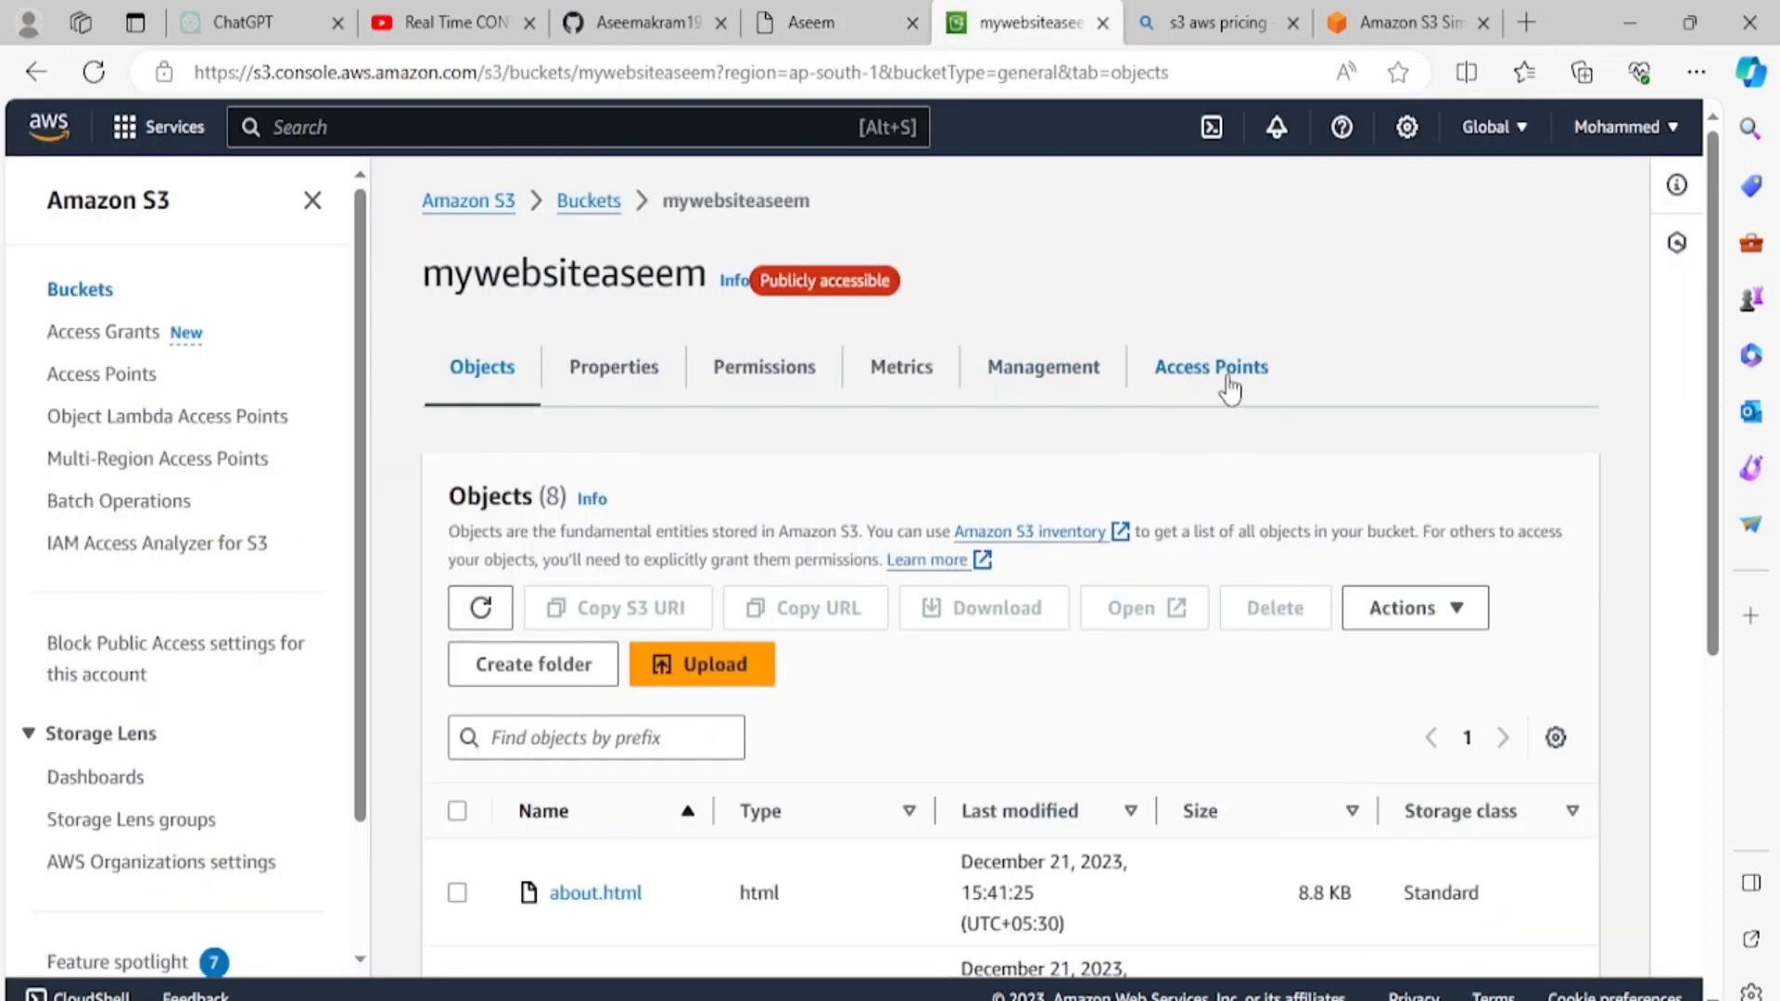
pyautogui.scroll(-5, 807, 687)
pyautogui.scroll(7, 820, 688)
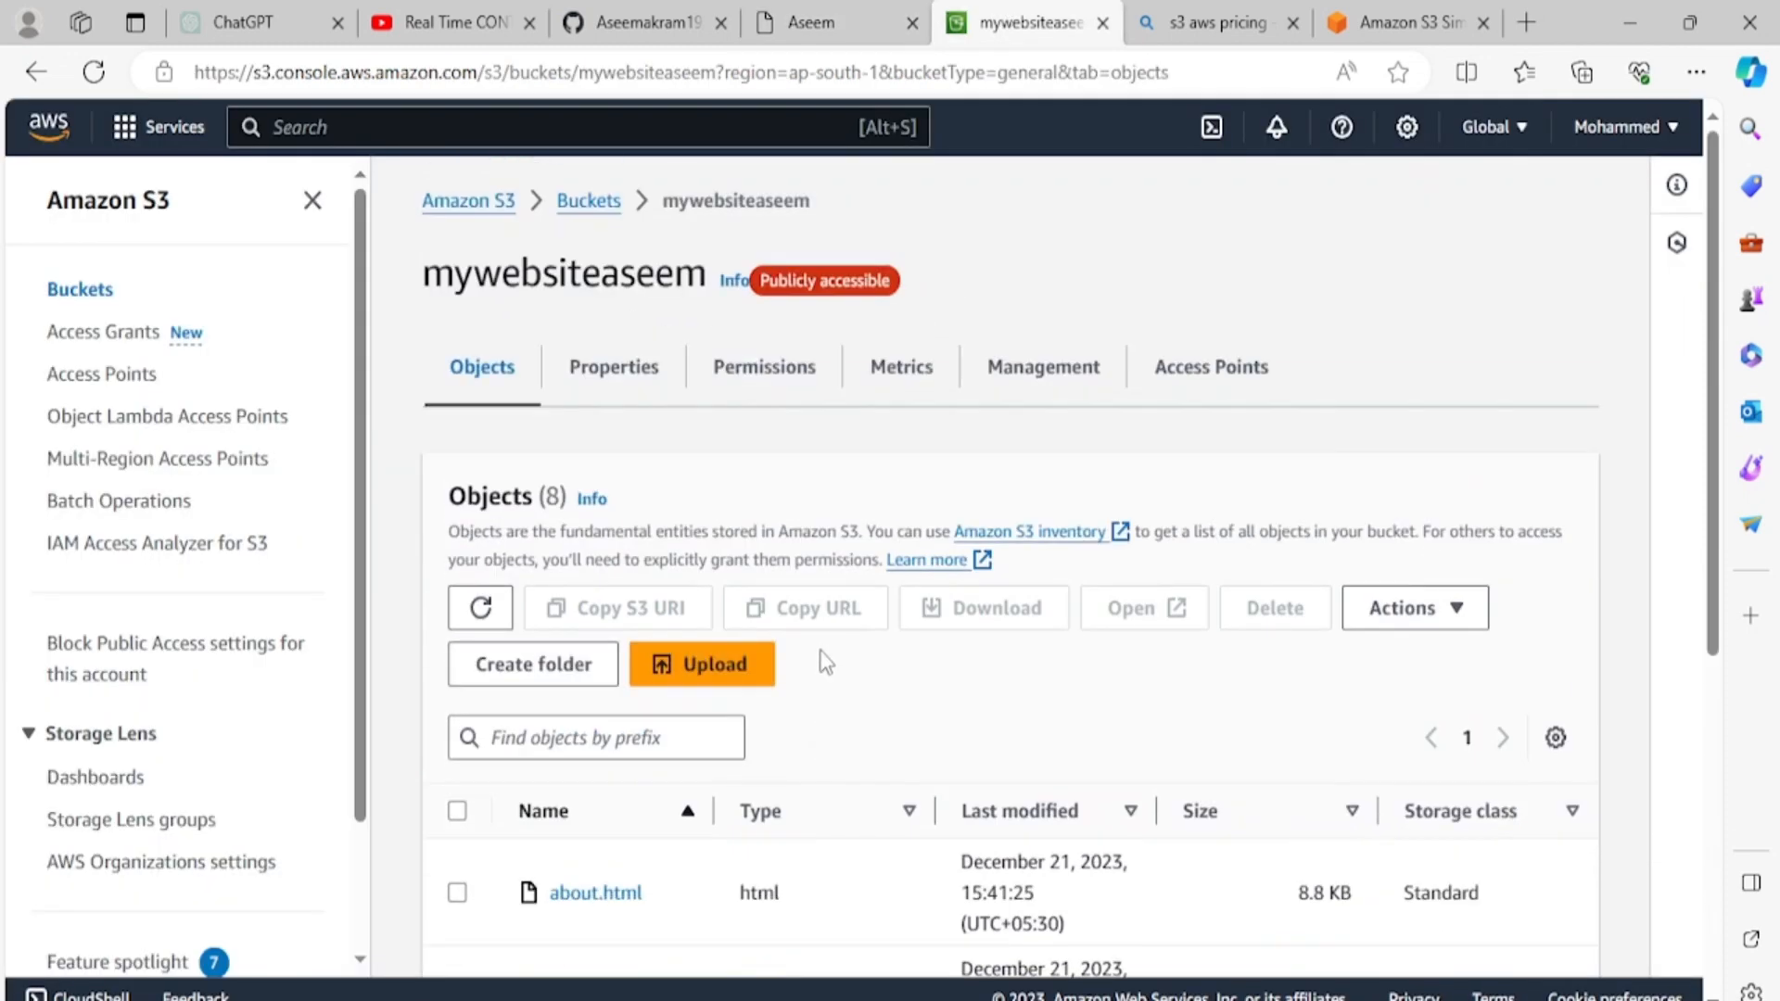
pyautogui.click(834, 20)
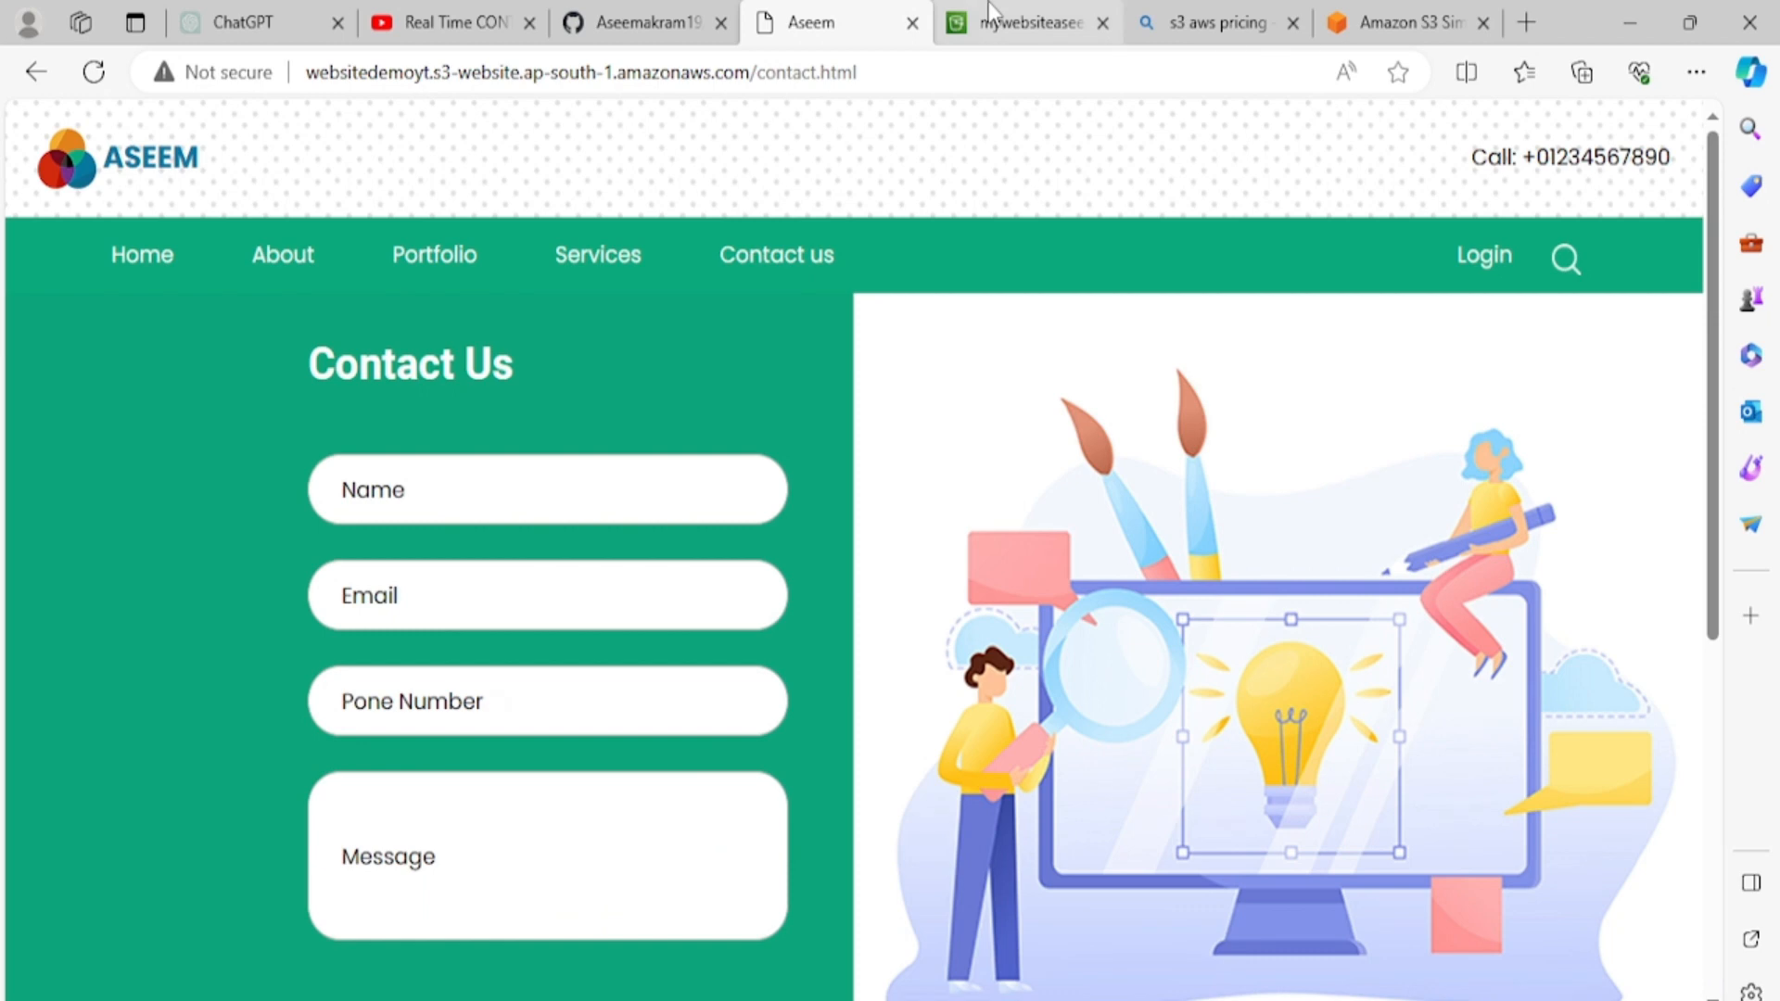
pyautogui.click(988, 21)
pyautogui.click(862, 24)
pyautogui.click(1020, 22)
pyautogui.click(886, 17)
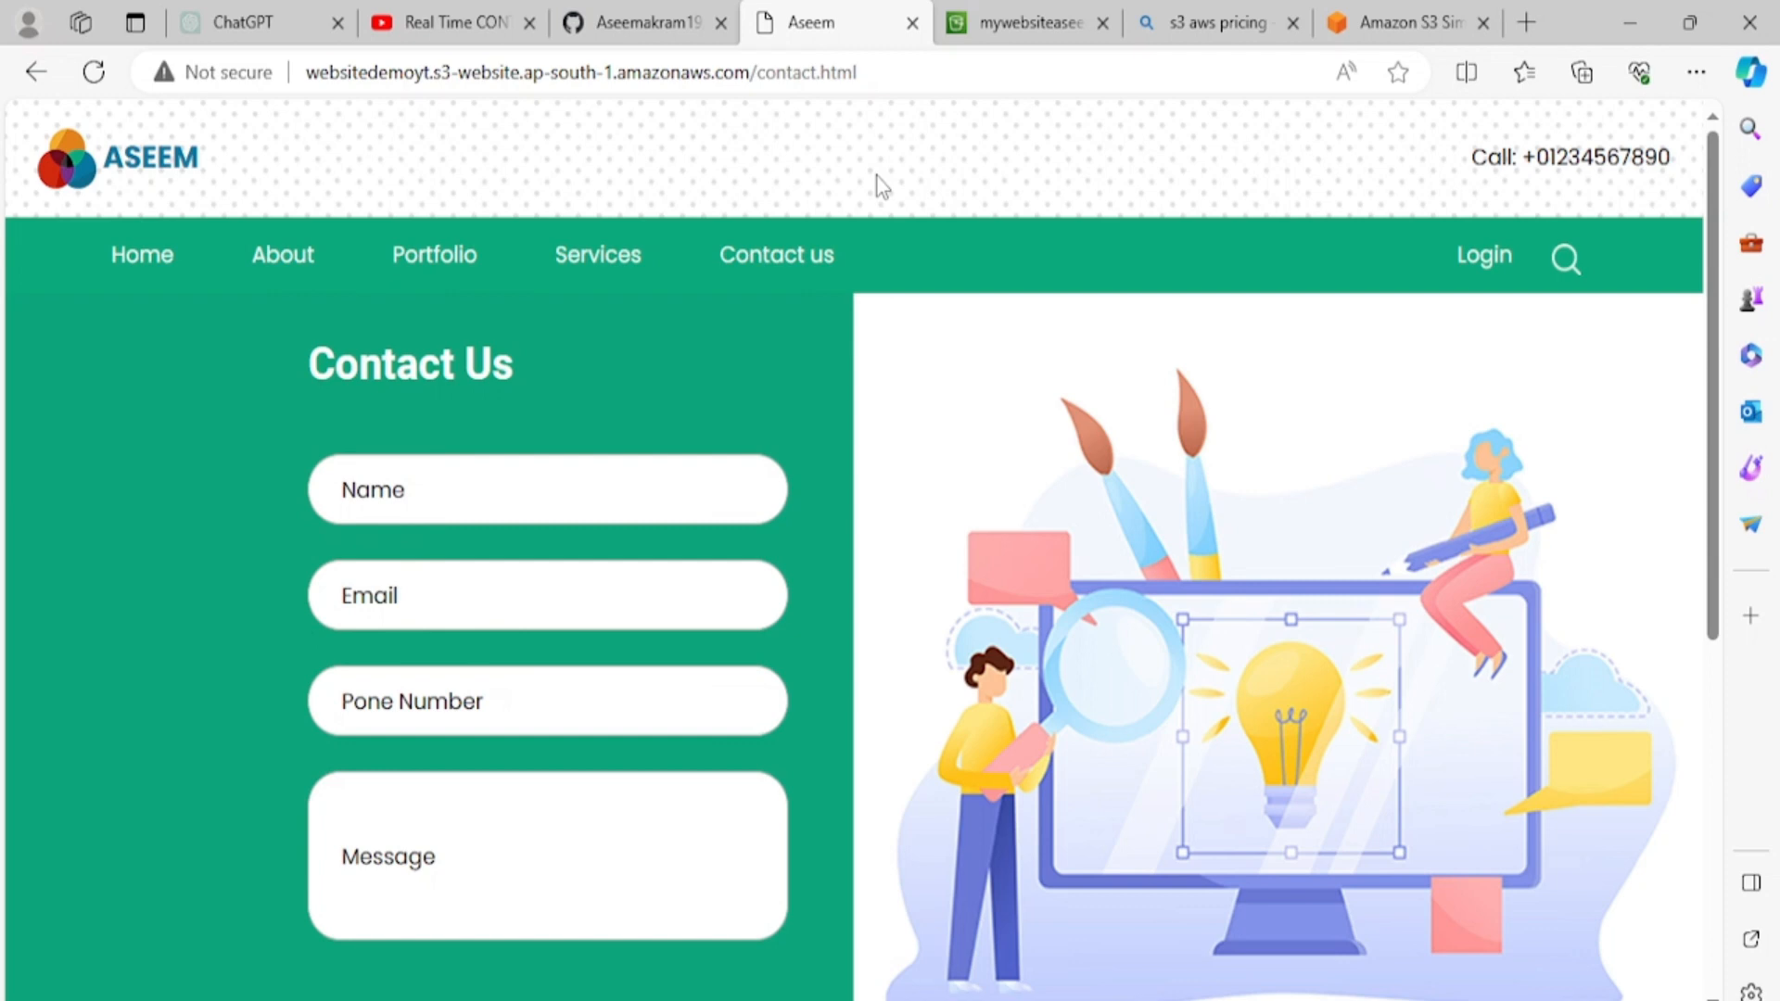
# Step: Return to the S3 console's general purpose buckets list and start deleting the bucket websitedemoyt
pyautogui.click(1010, 20)
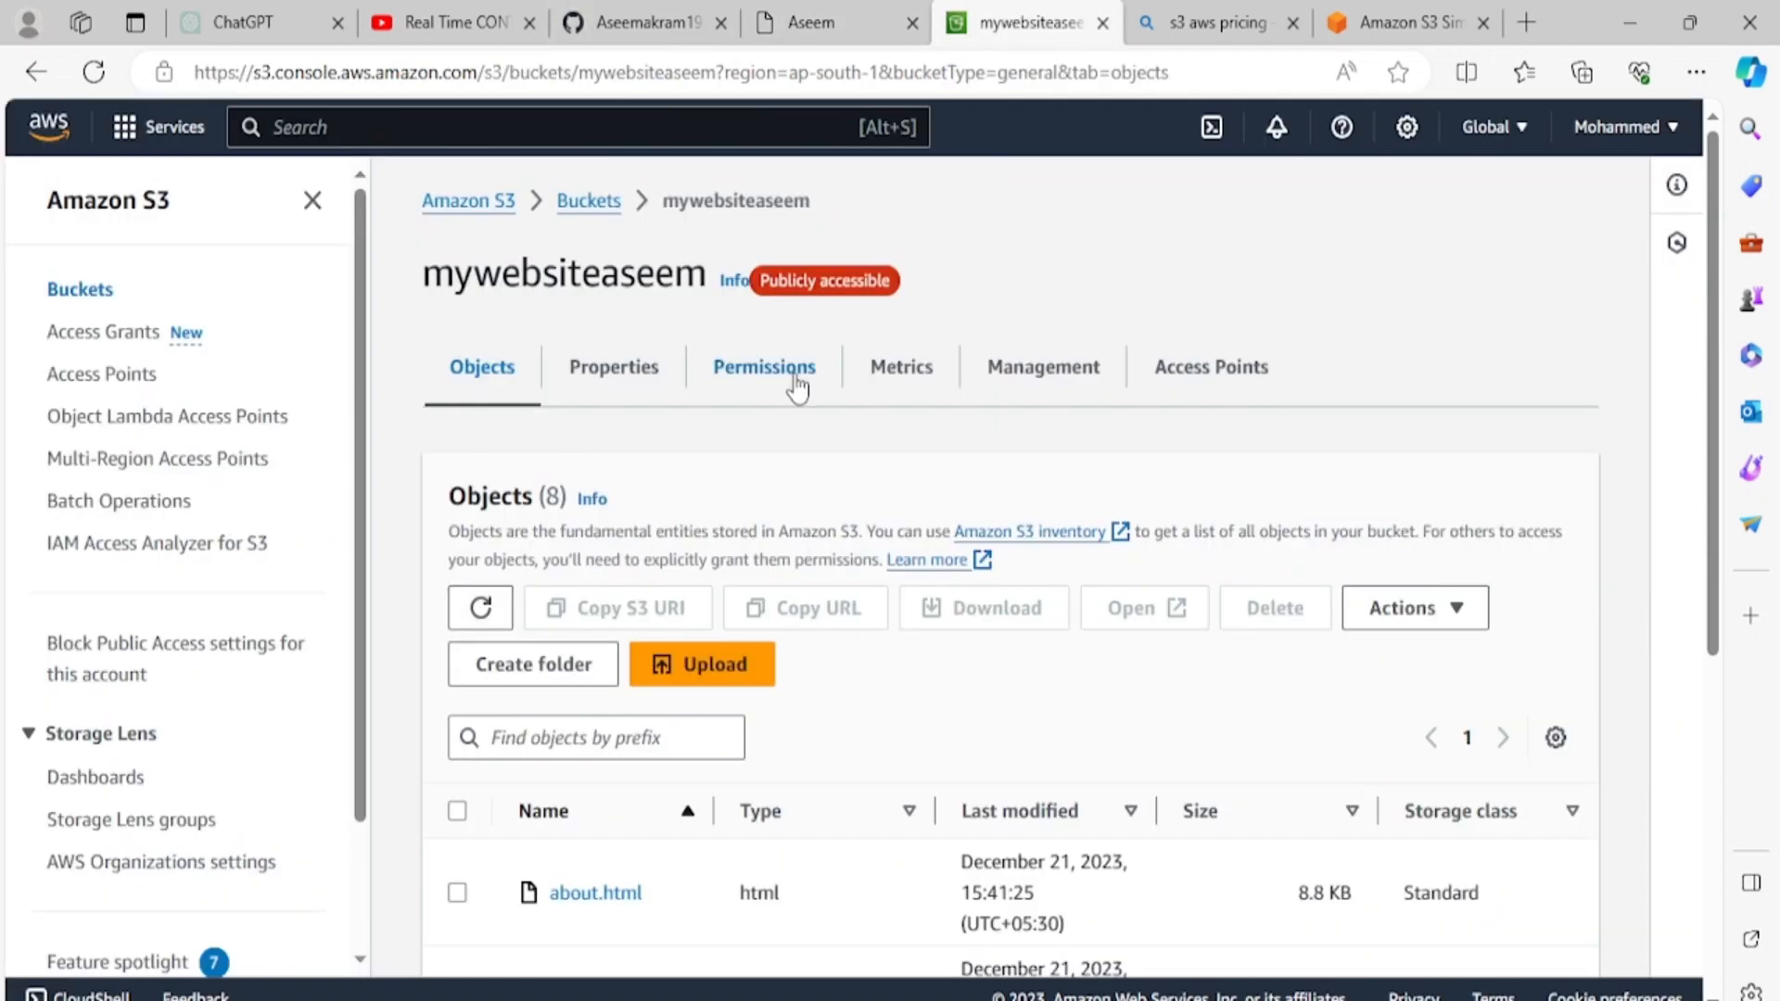
pyautogui.scroll(-2, 797, 608)
pyautogui.scroll(2, 797, 608)
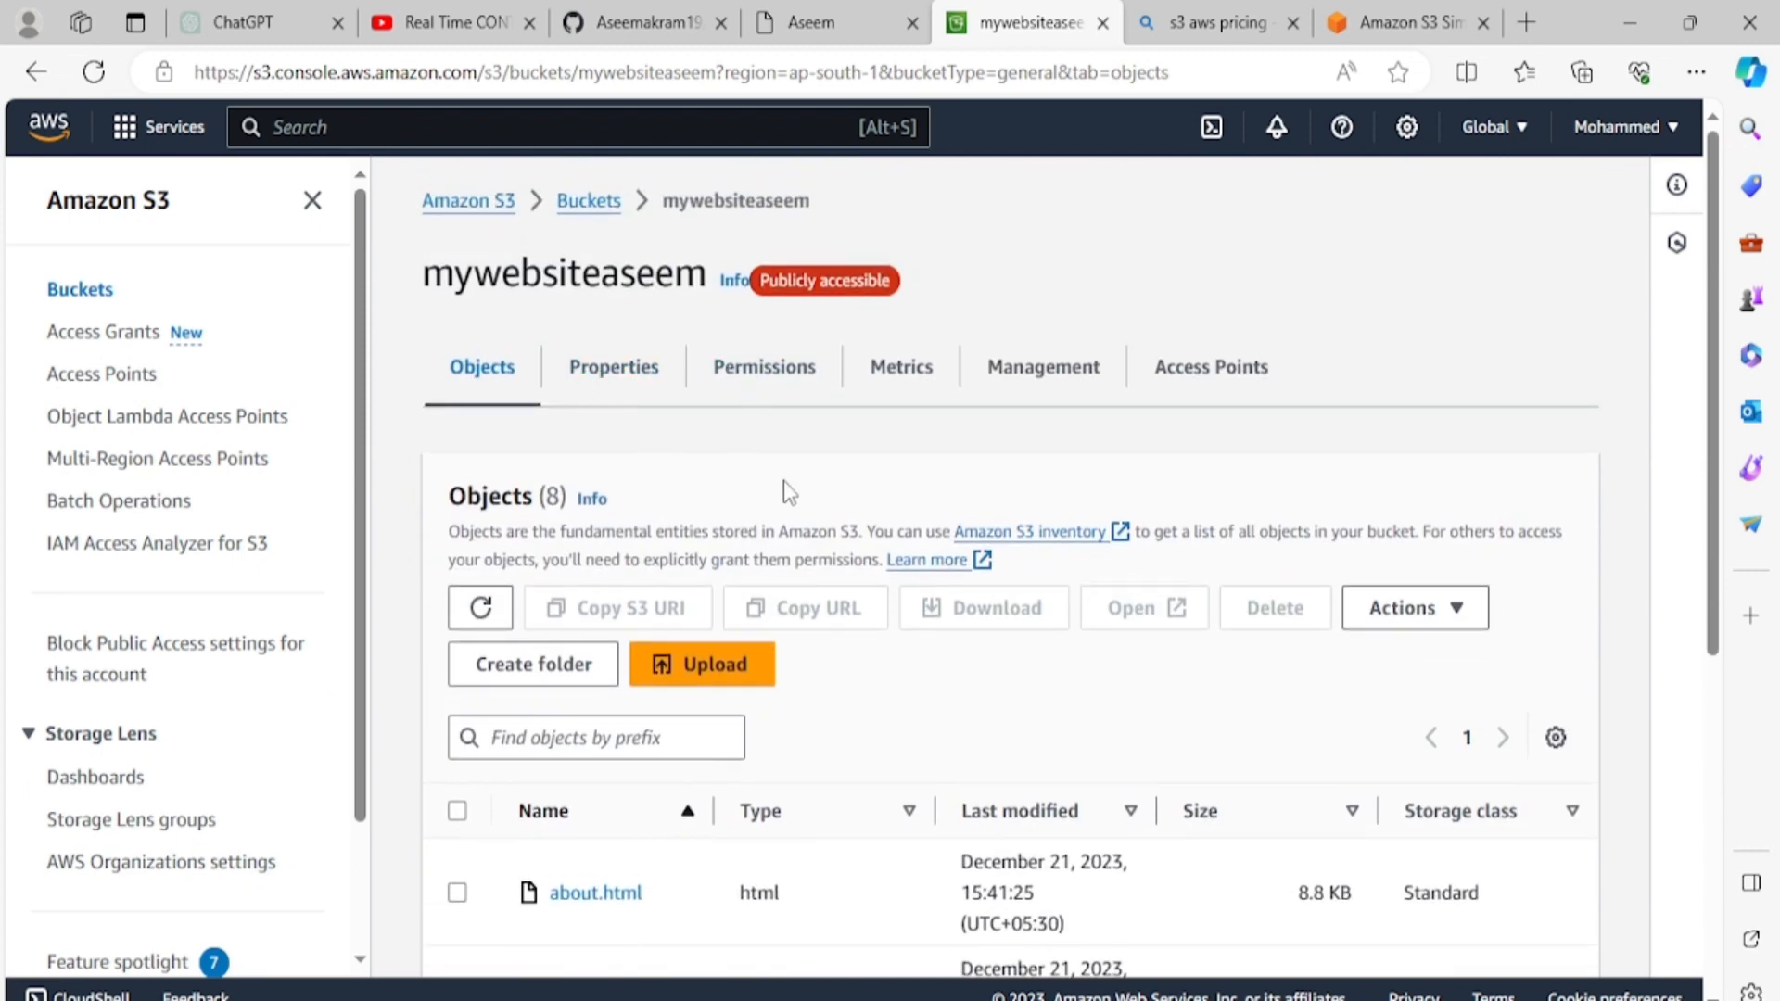
pyautogui.click(601, 206)
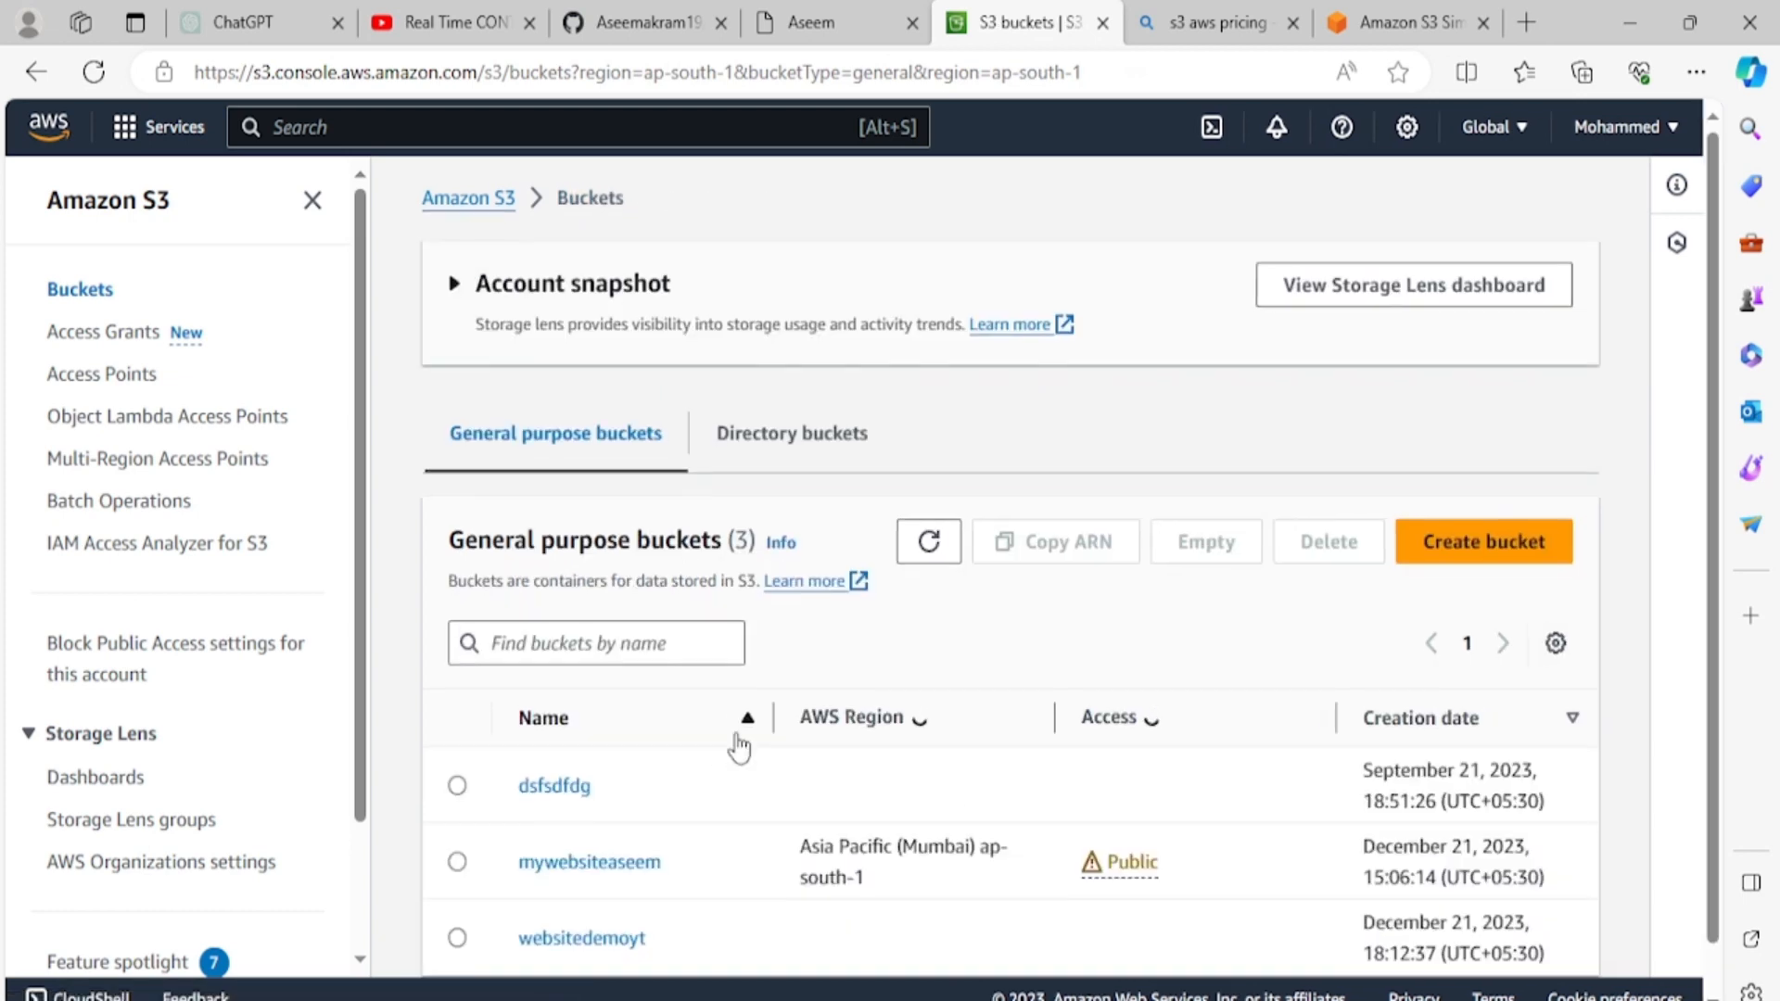
pyautogui.scroll(-1, 735, 743)
pyautogui.click(457, 888)
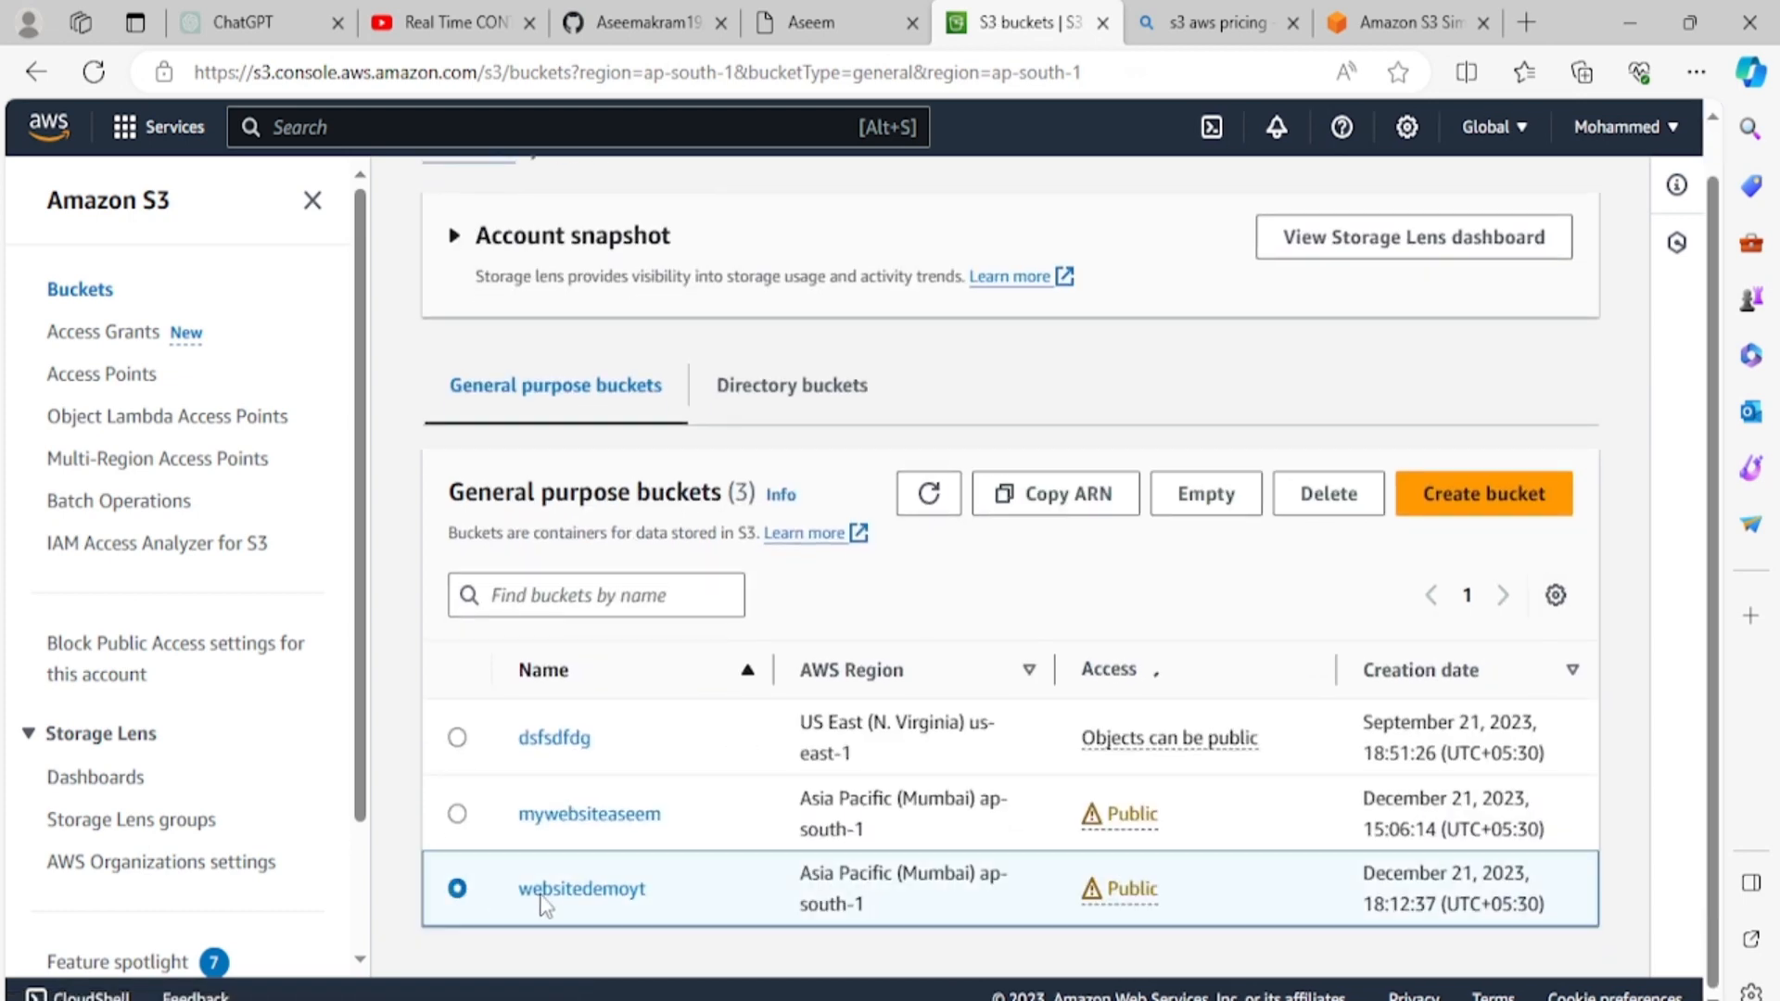
pyautogui.click(1335, 505)
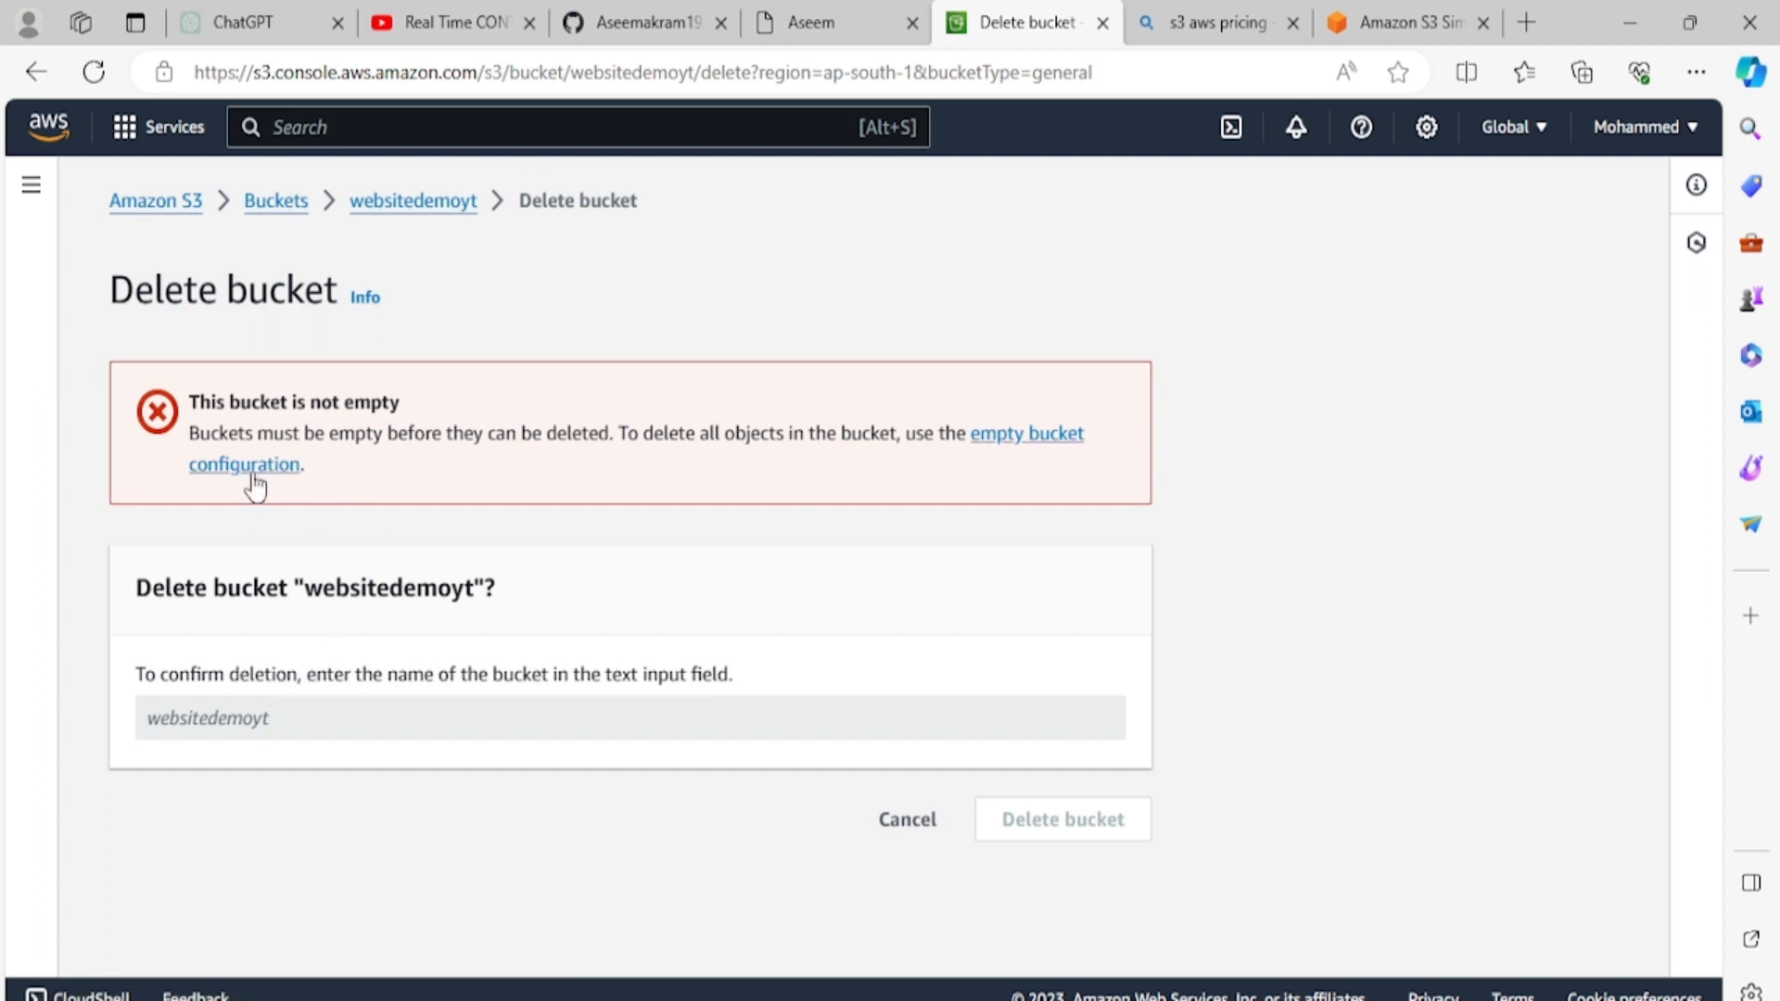
# Step: Empty the bucket websitedemoyt, confirming with the text "permanently delete", and exit to the buckets list
pyautogui.click(1025, 442)
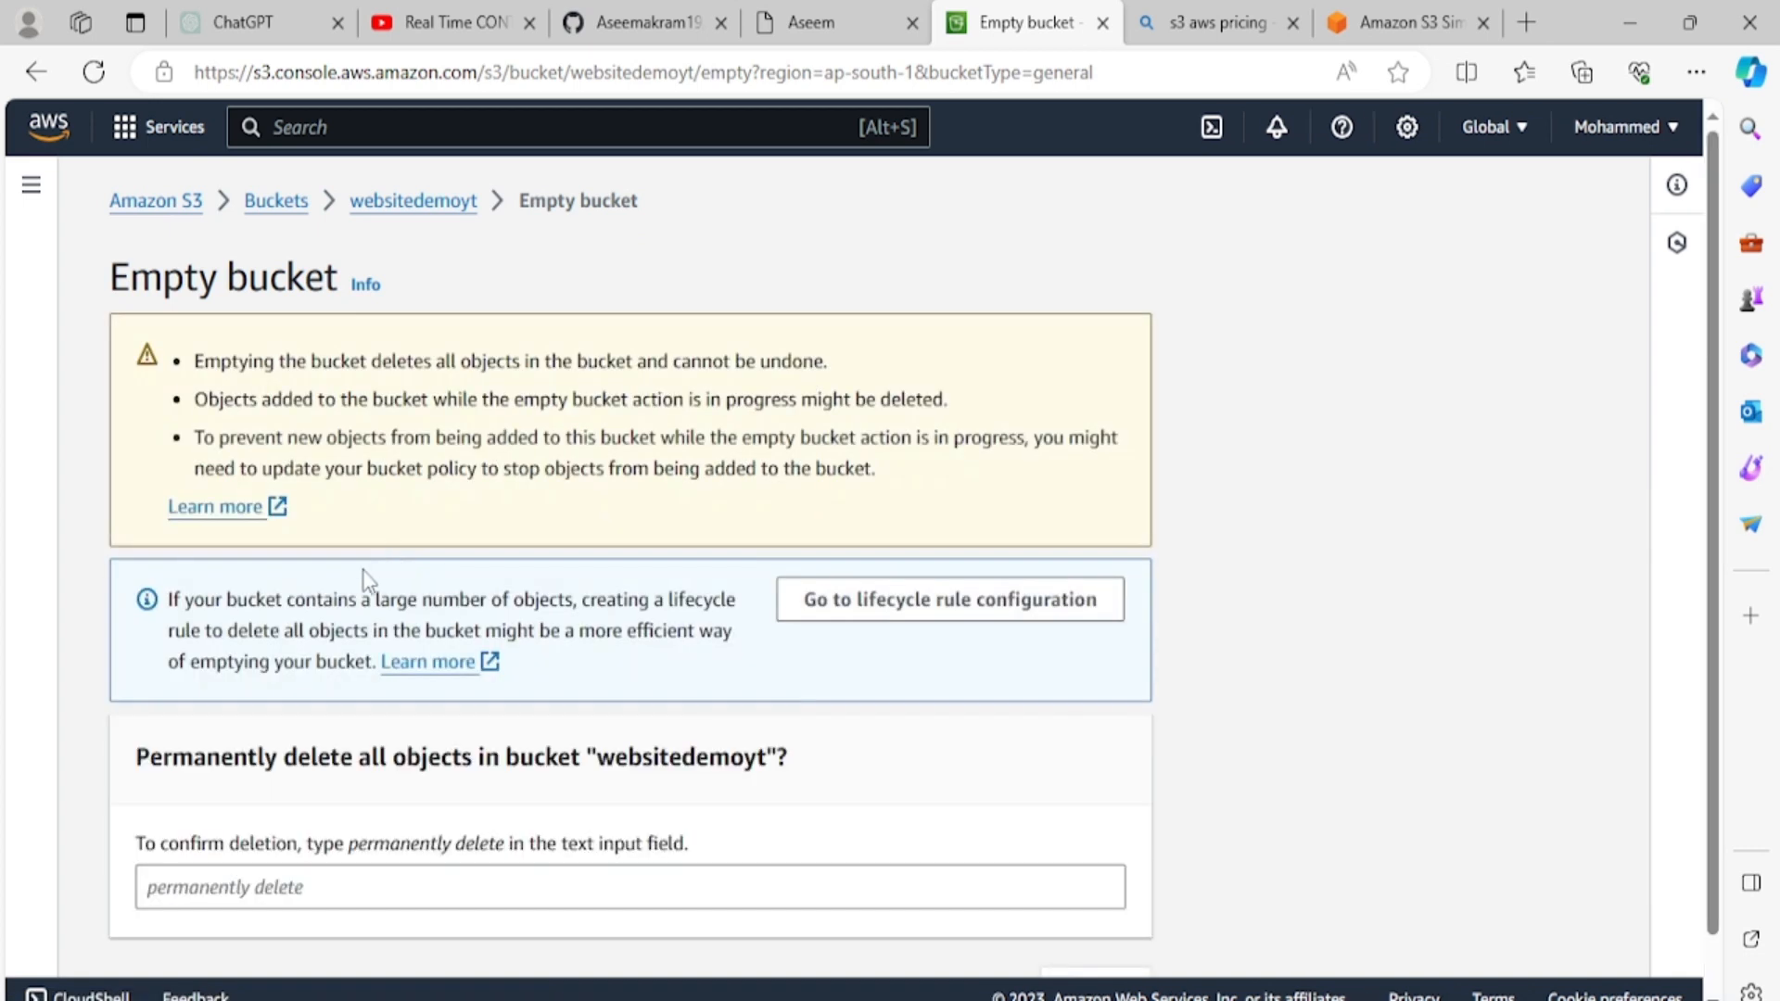
pyautogui.scroll(-1, 309, 759)
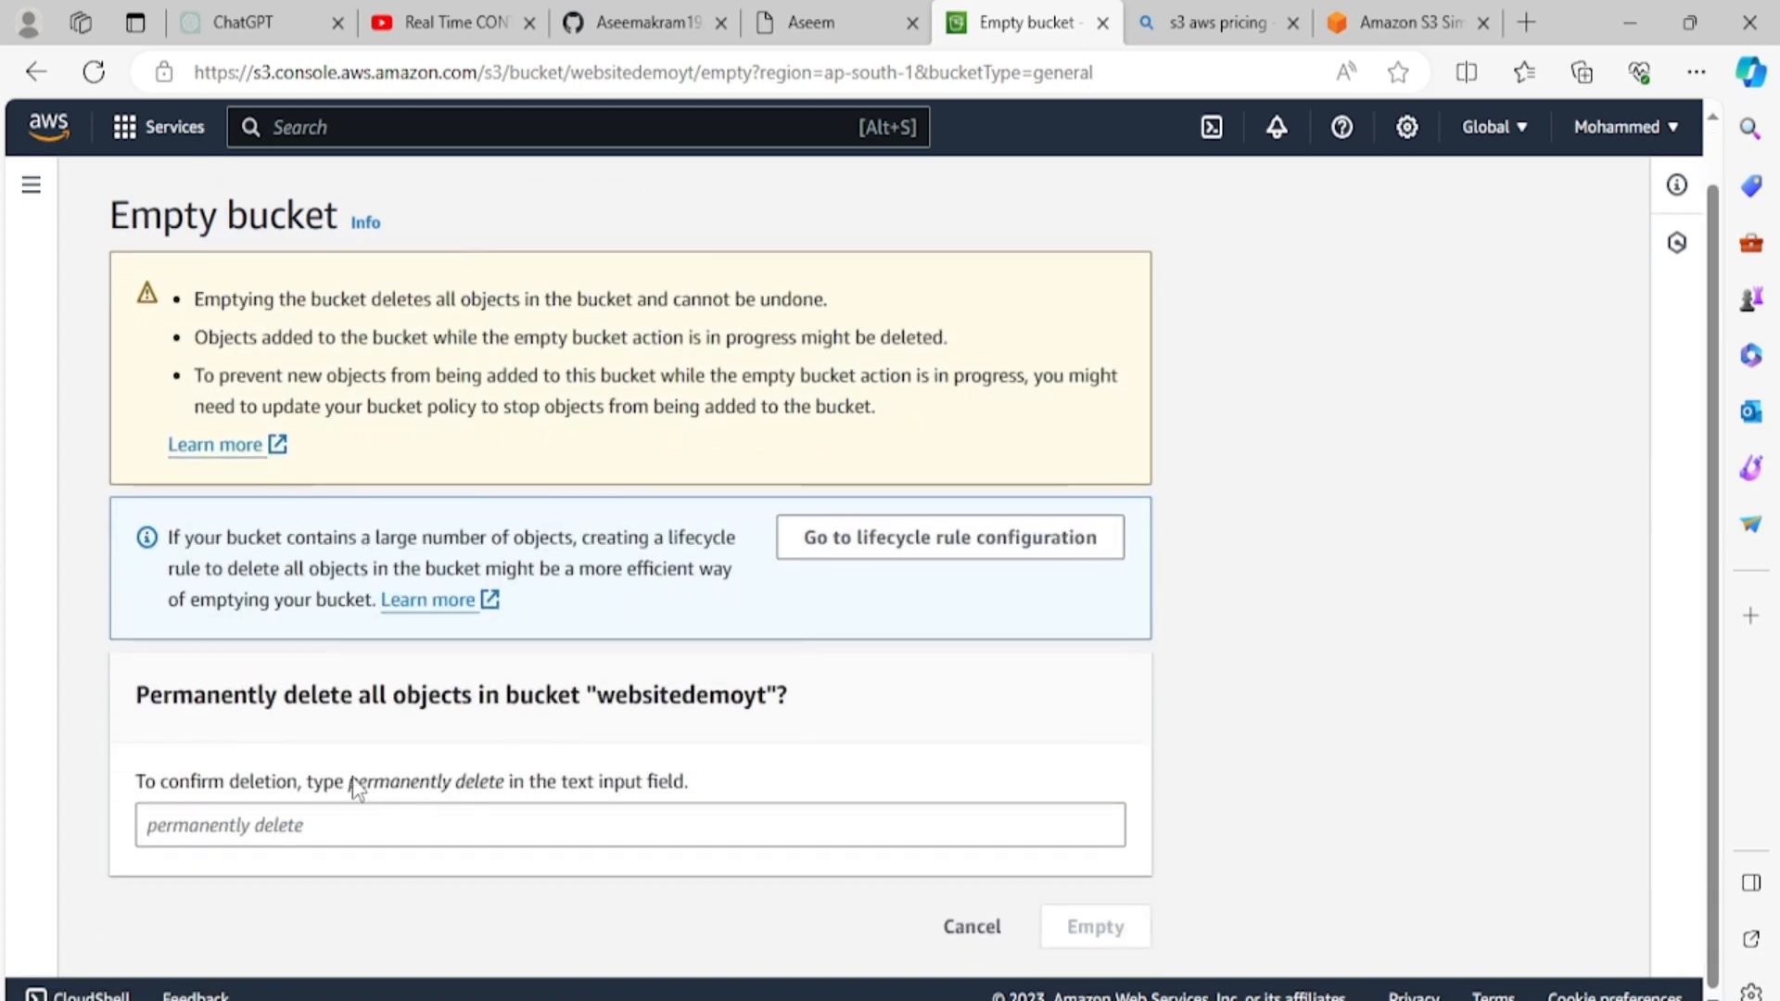
pyautogui.moveTo(355, 788); pyautogui.dragTo(515, 781)
pyautogui.hotkey('ctrl', 'c')
pyautogui.click(355, 825)
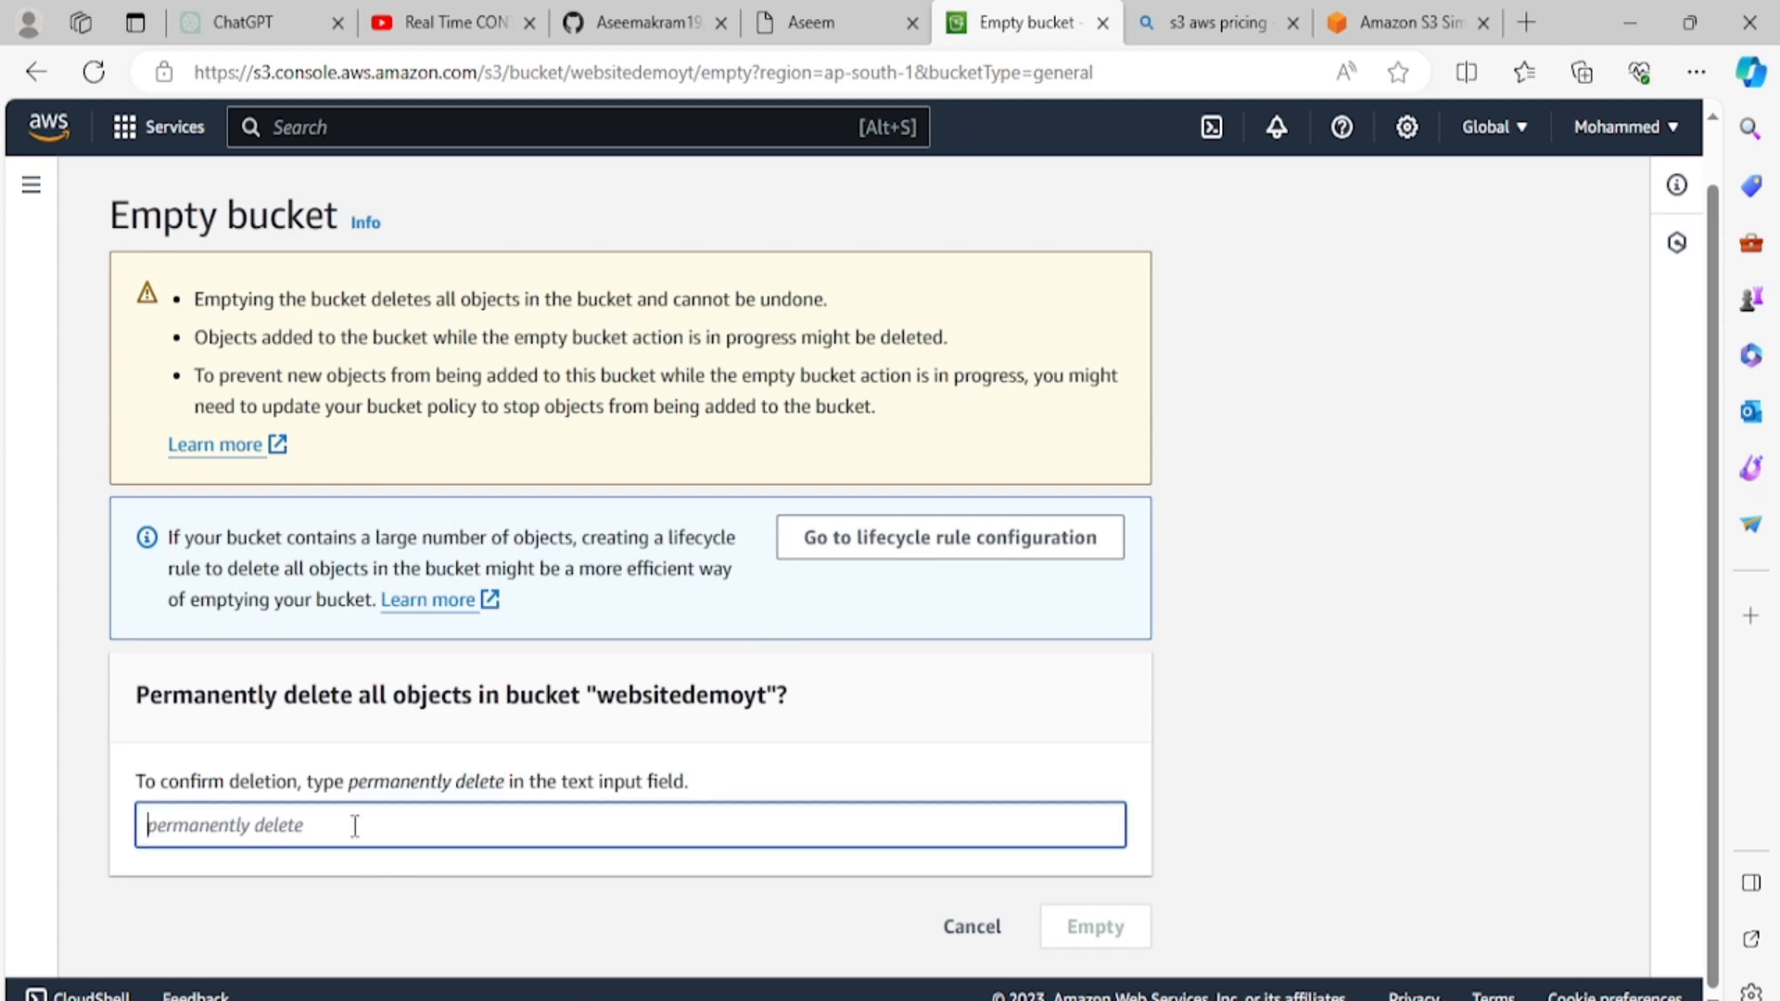
pyautogui.hotkey('ctrl', 'v')
pyautogui.click(1087, 927)
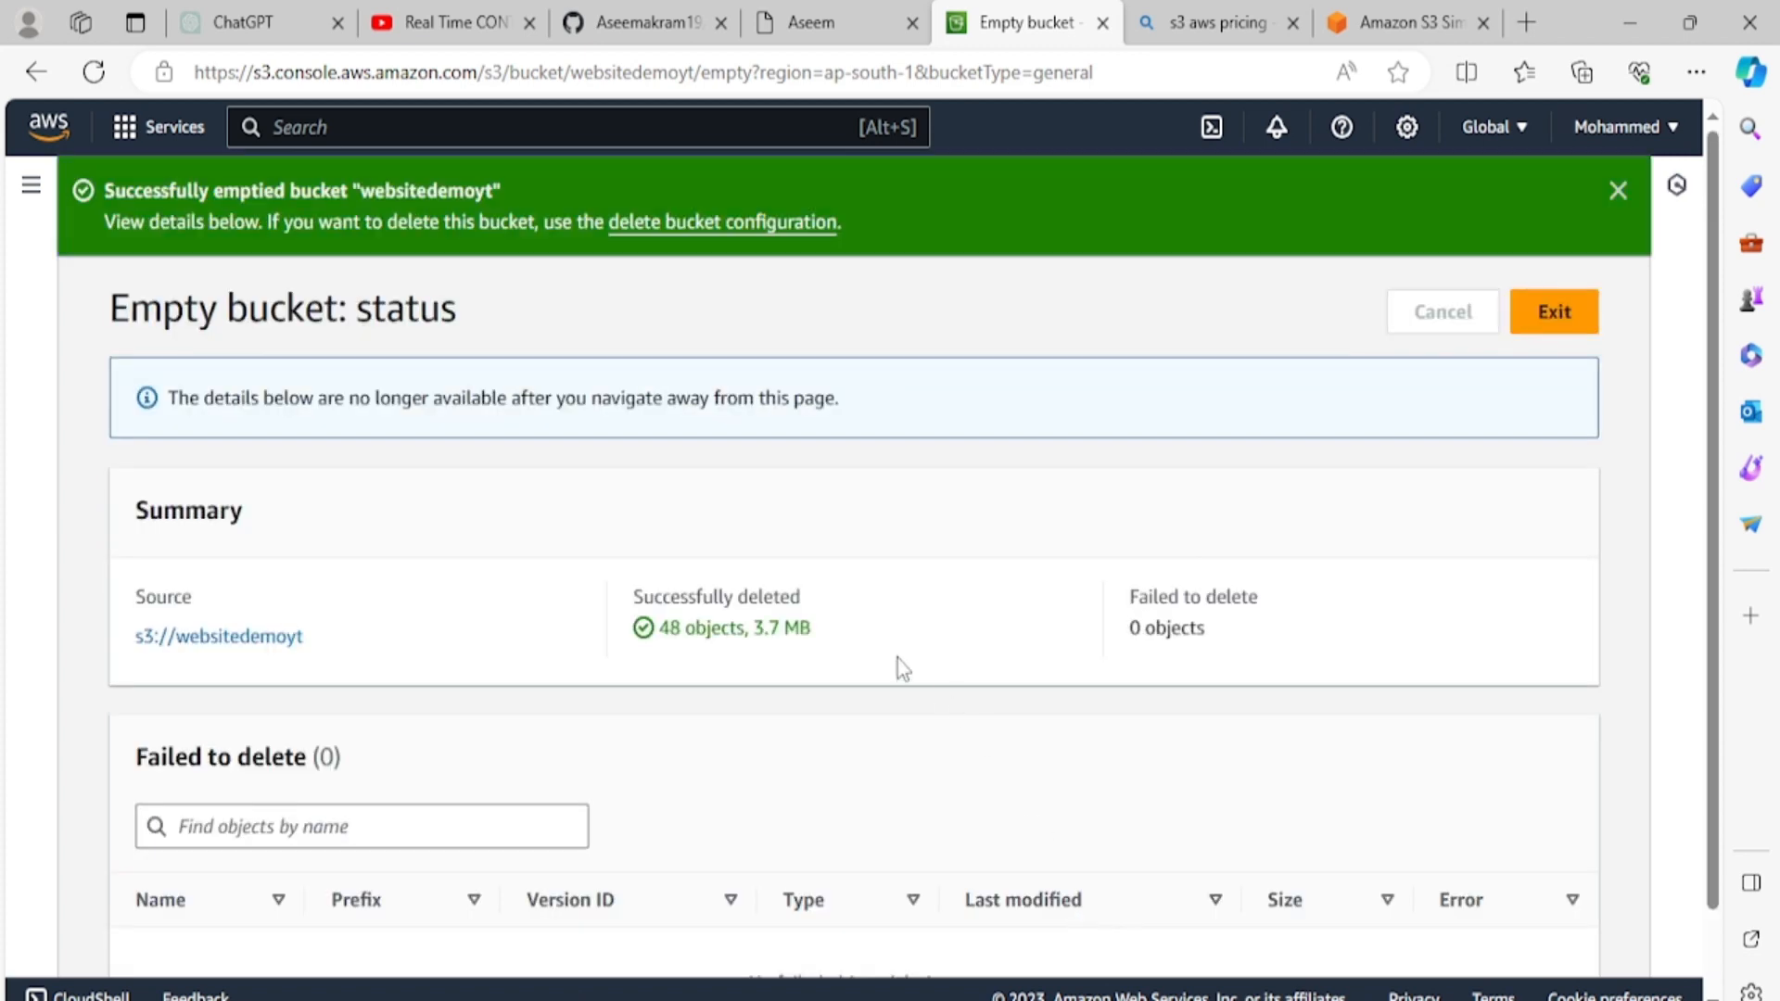
pyautogui.click(1575, 317)
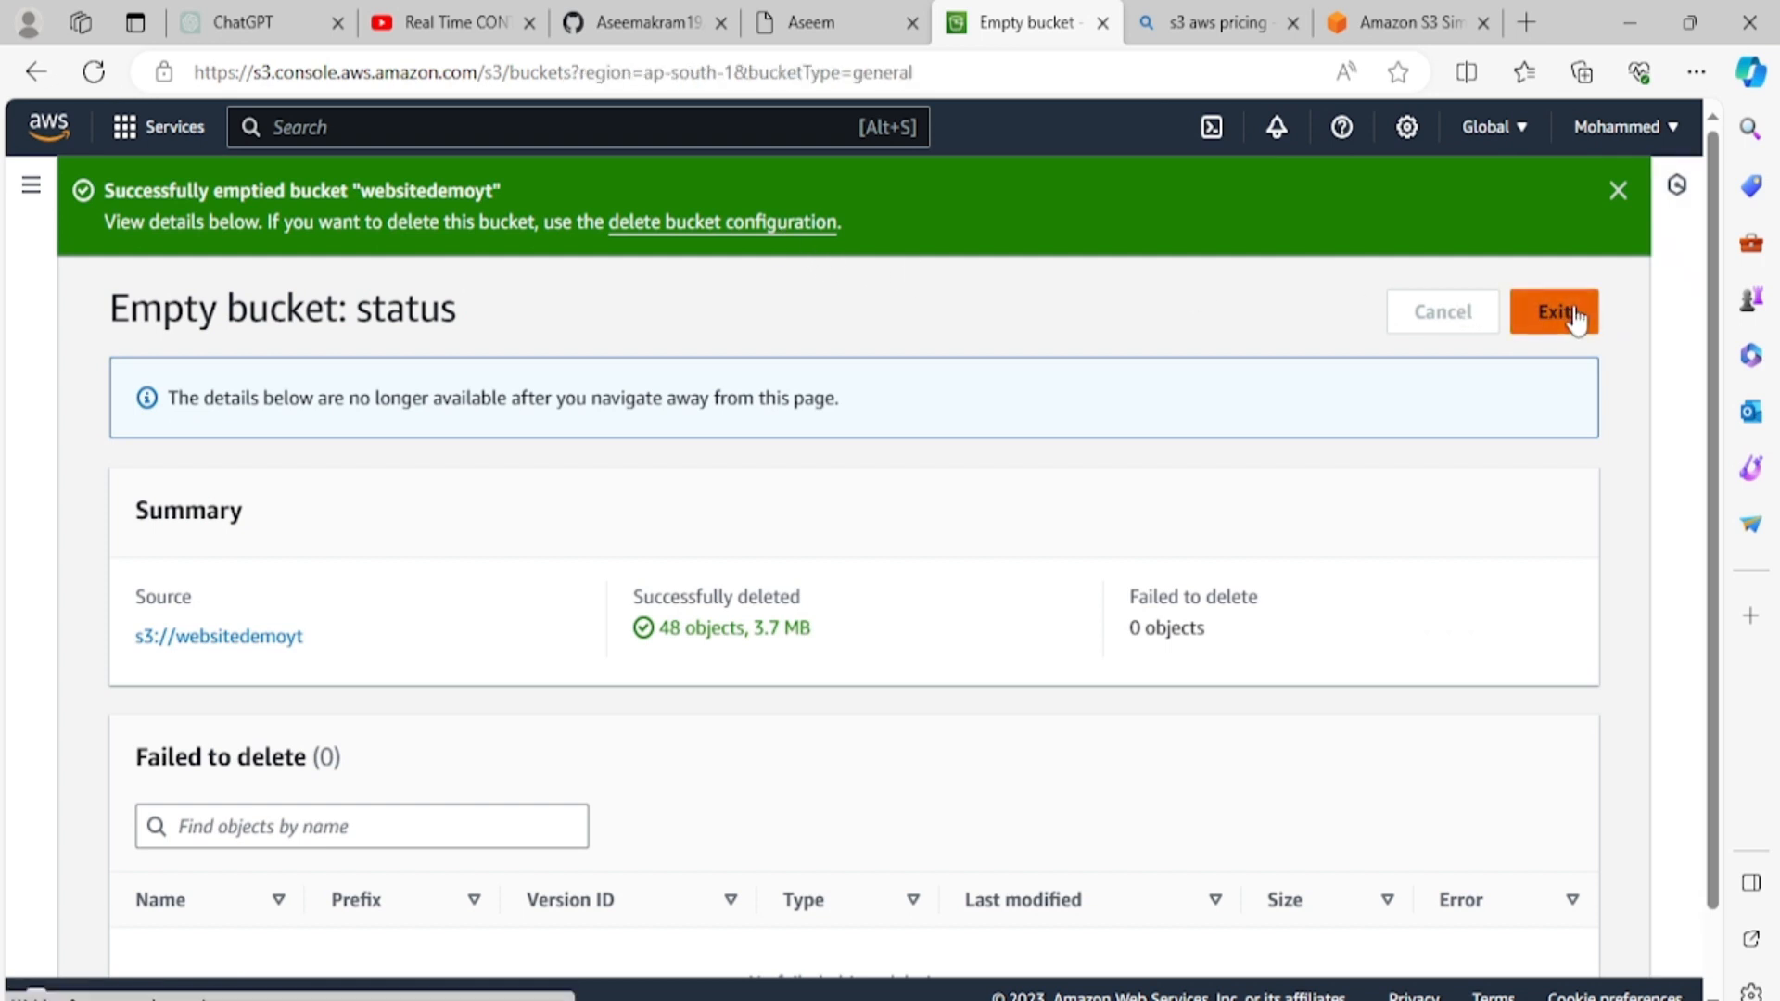
# Step: Delete the emptied bucket websitedemoyt, confirming the deletion with the bucket name "websitedemoyt"
pyautogui.scroll(-1, 433, 822)
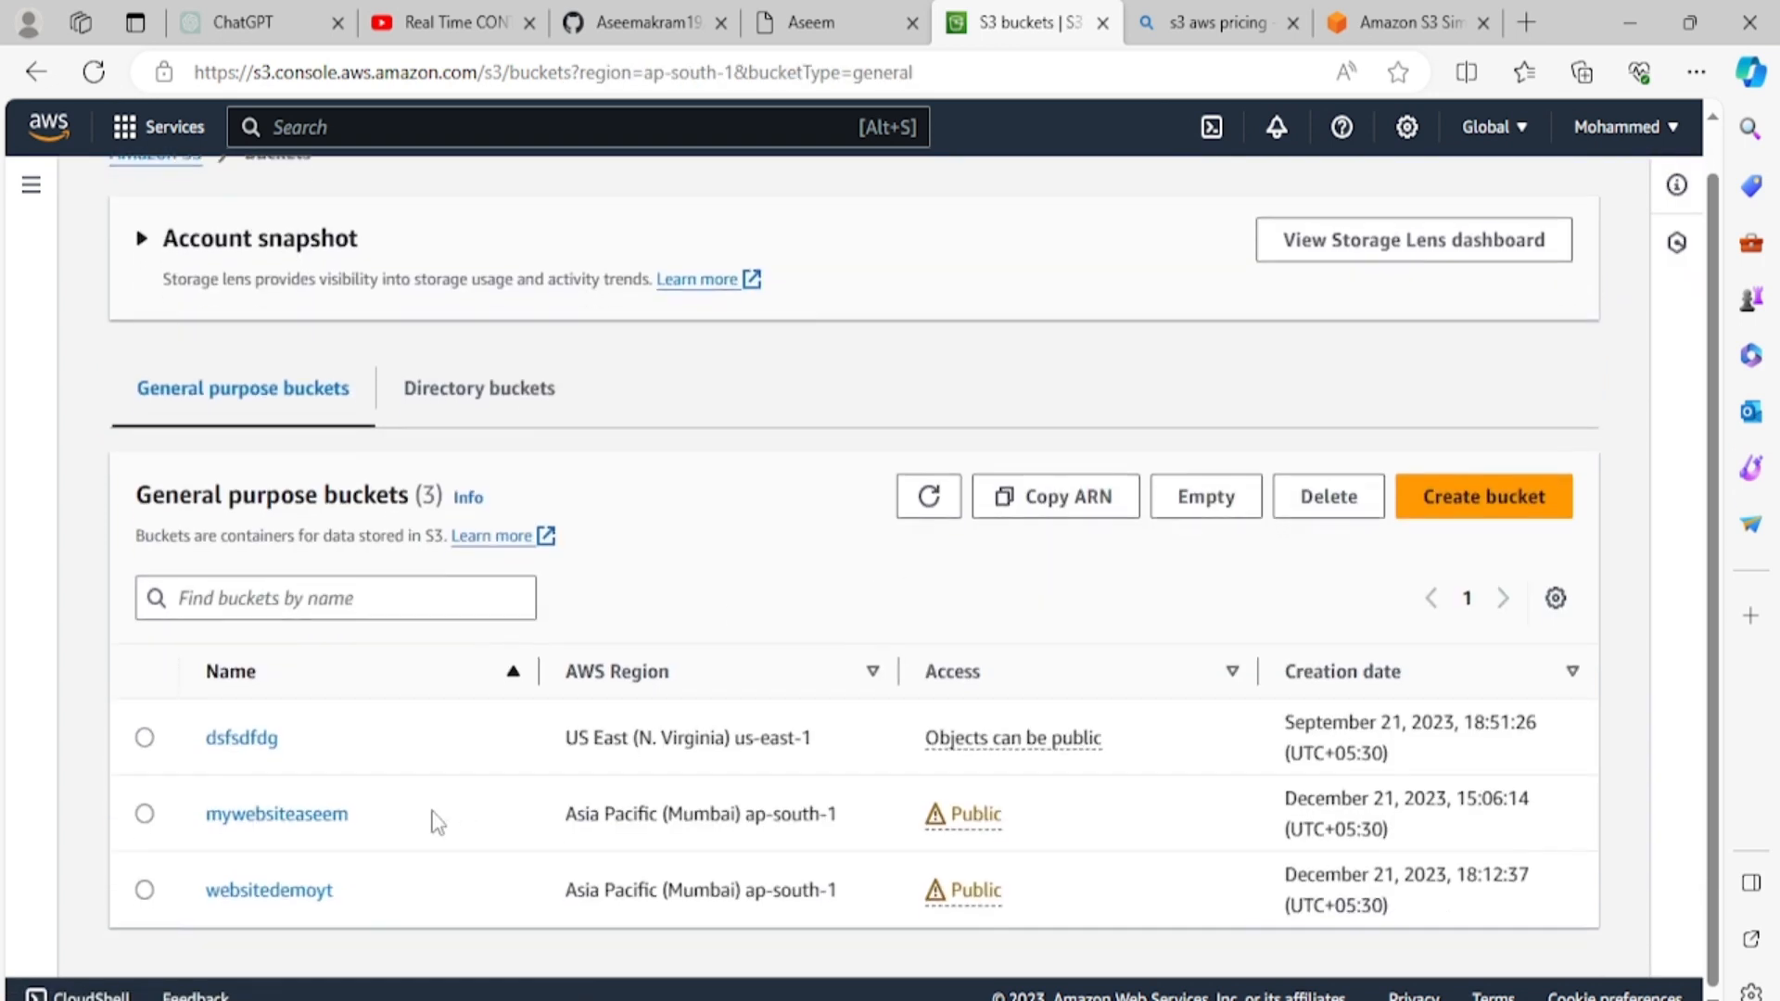
pyautogui.click(145, 888)
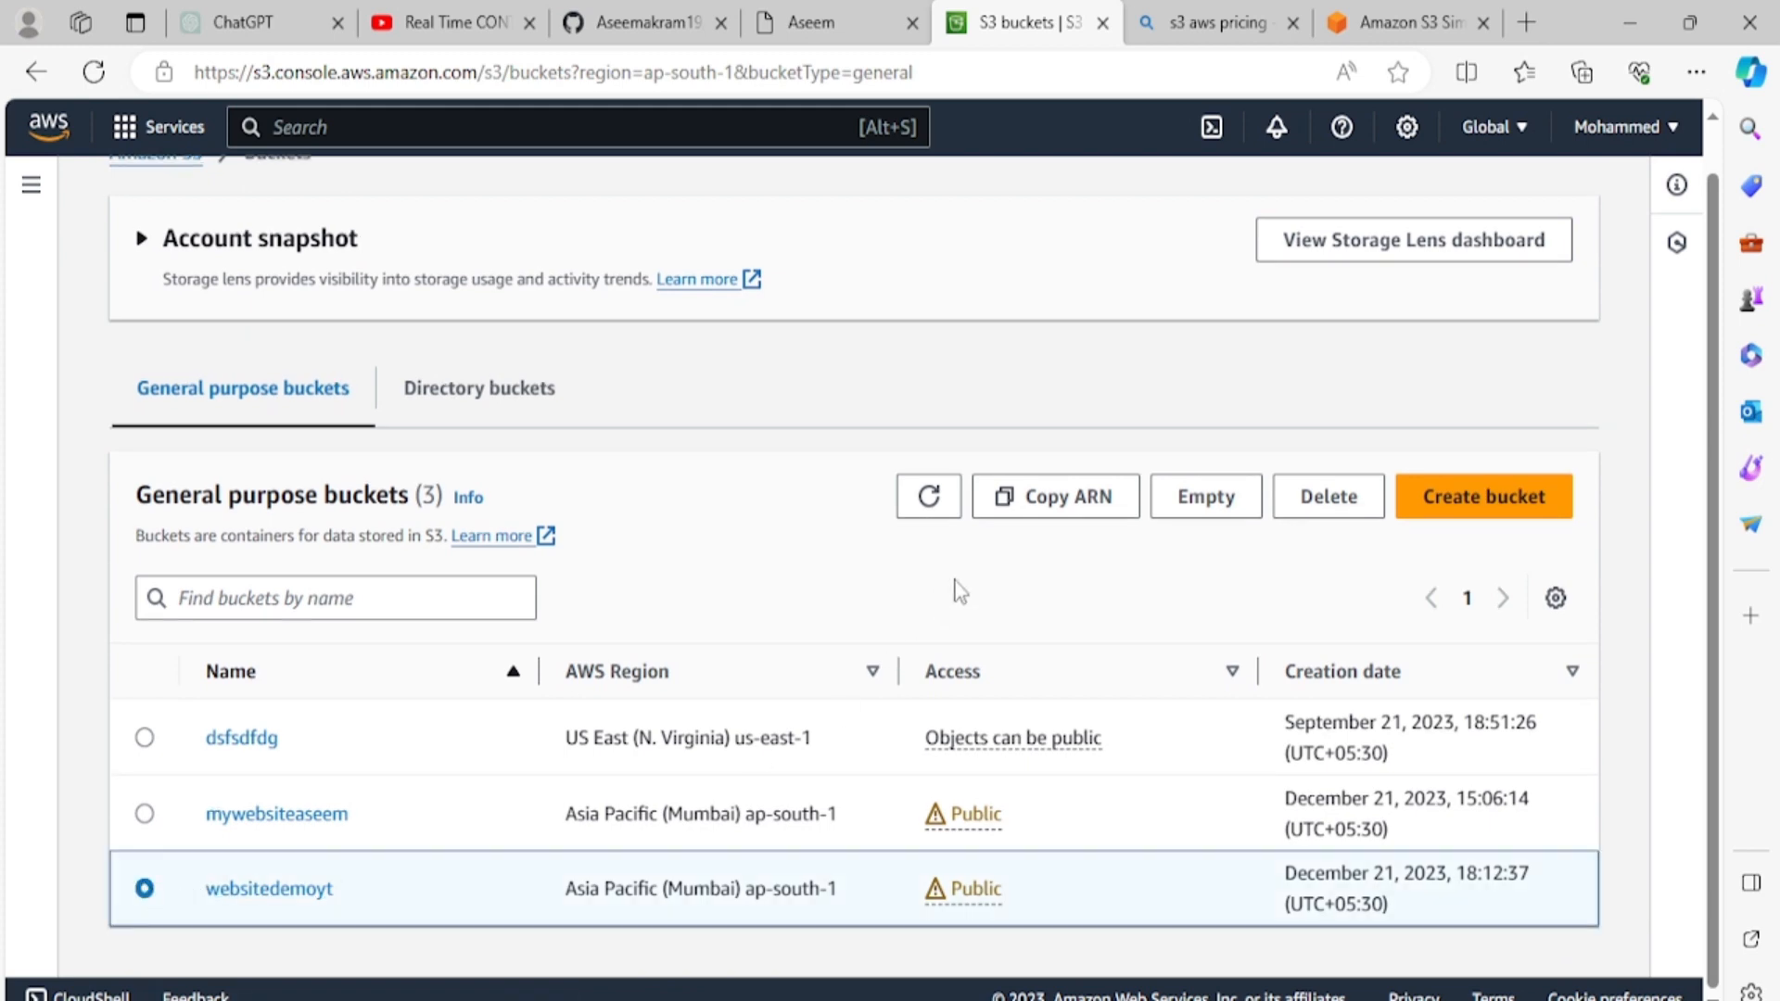
pyautogui.click(1307, 508)
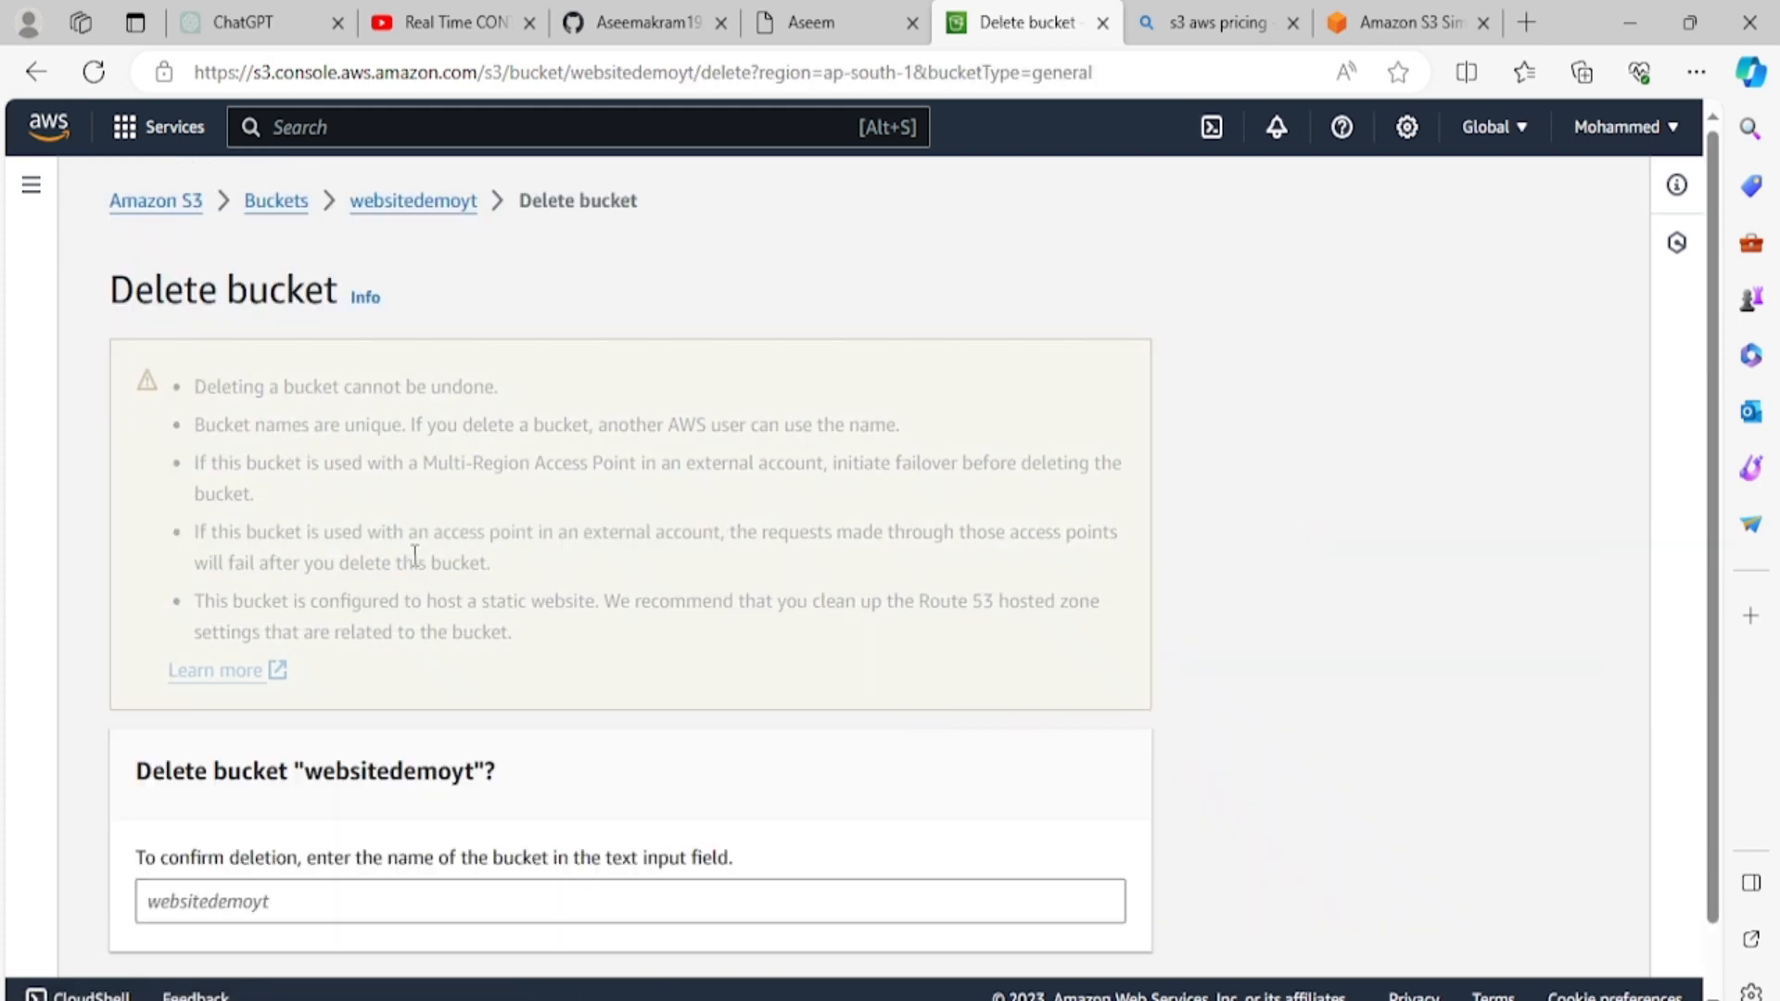
pyautogui.scroll(-1, 391, 760)
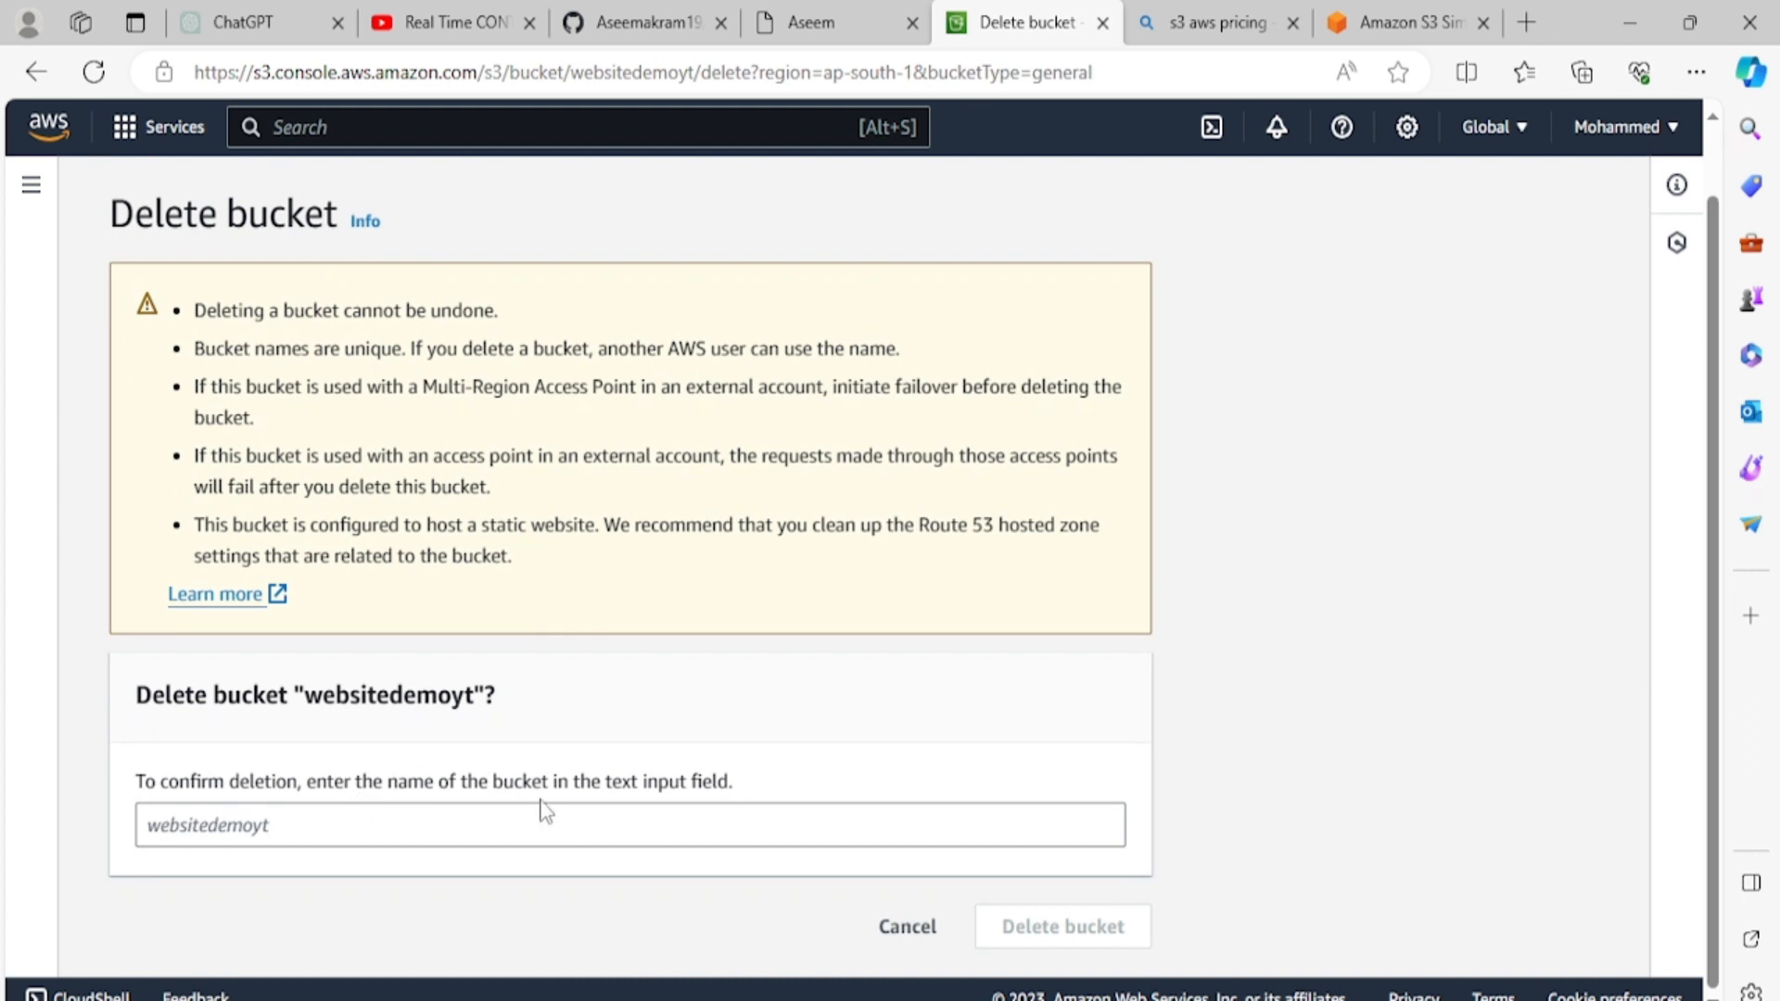
pyautogui.click(262, 834)
pyautogui.moveTo(305, 693); pyautogui.dragTo(477, 699)
pyautogui.hotkey('ctrl', 'c')
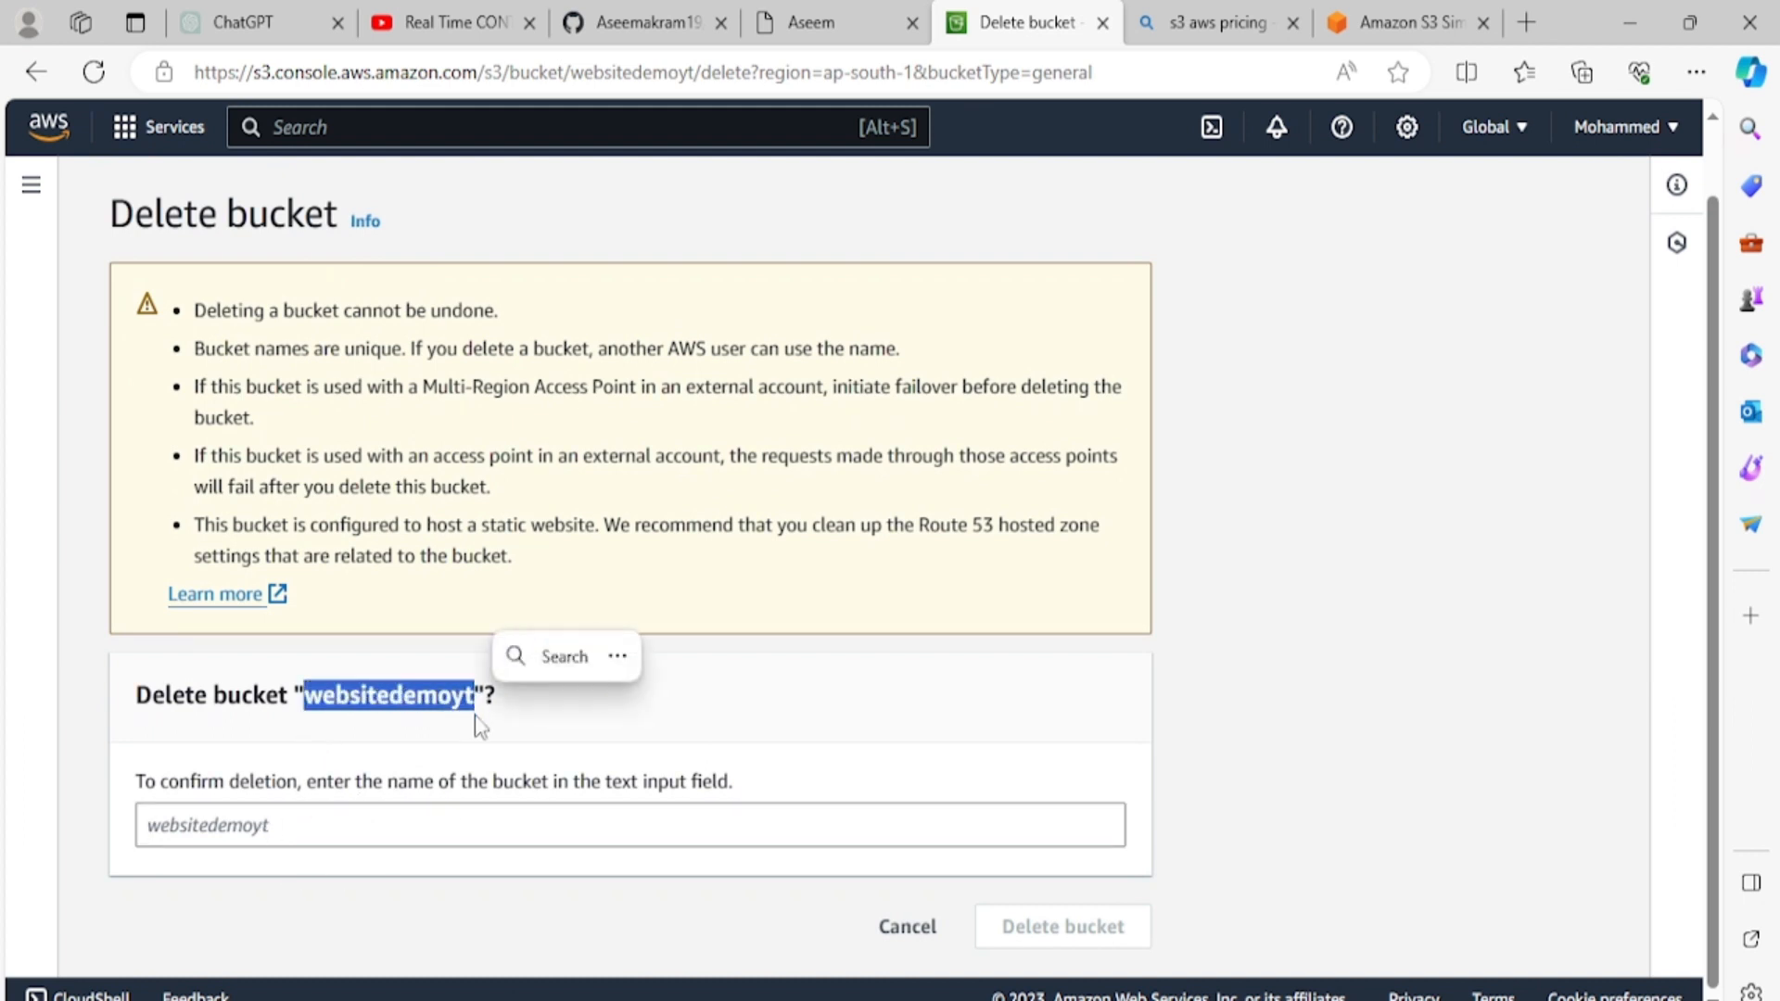
pyautogui.click(381, 825)
pyautogui.hotkey('ctrl', 'v')
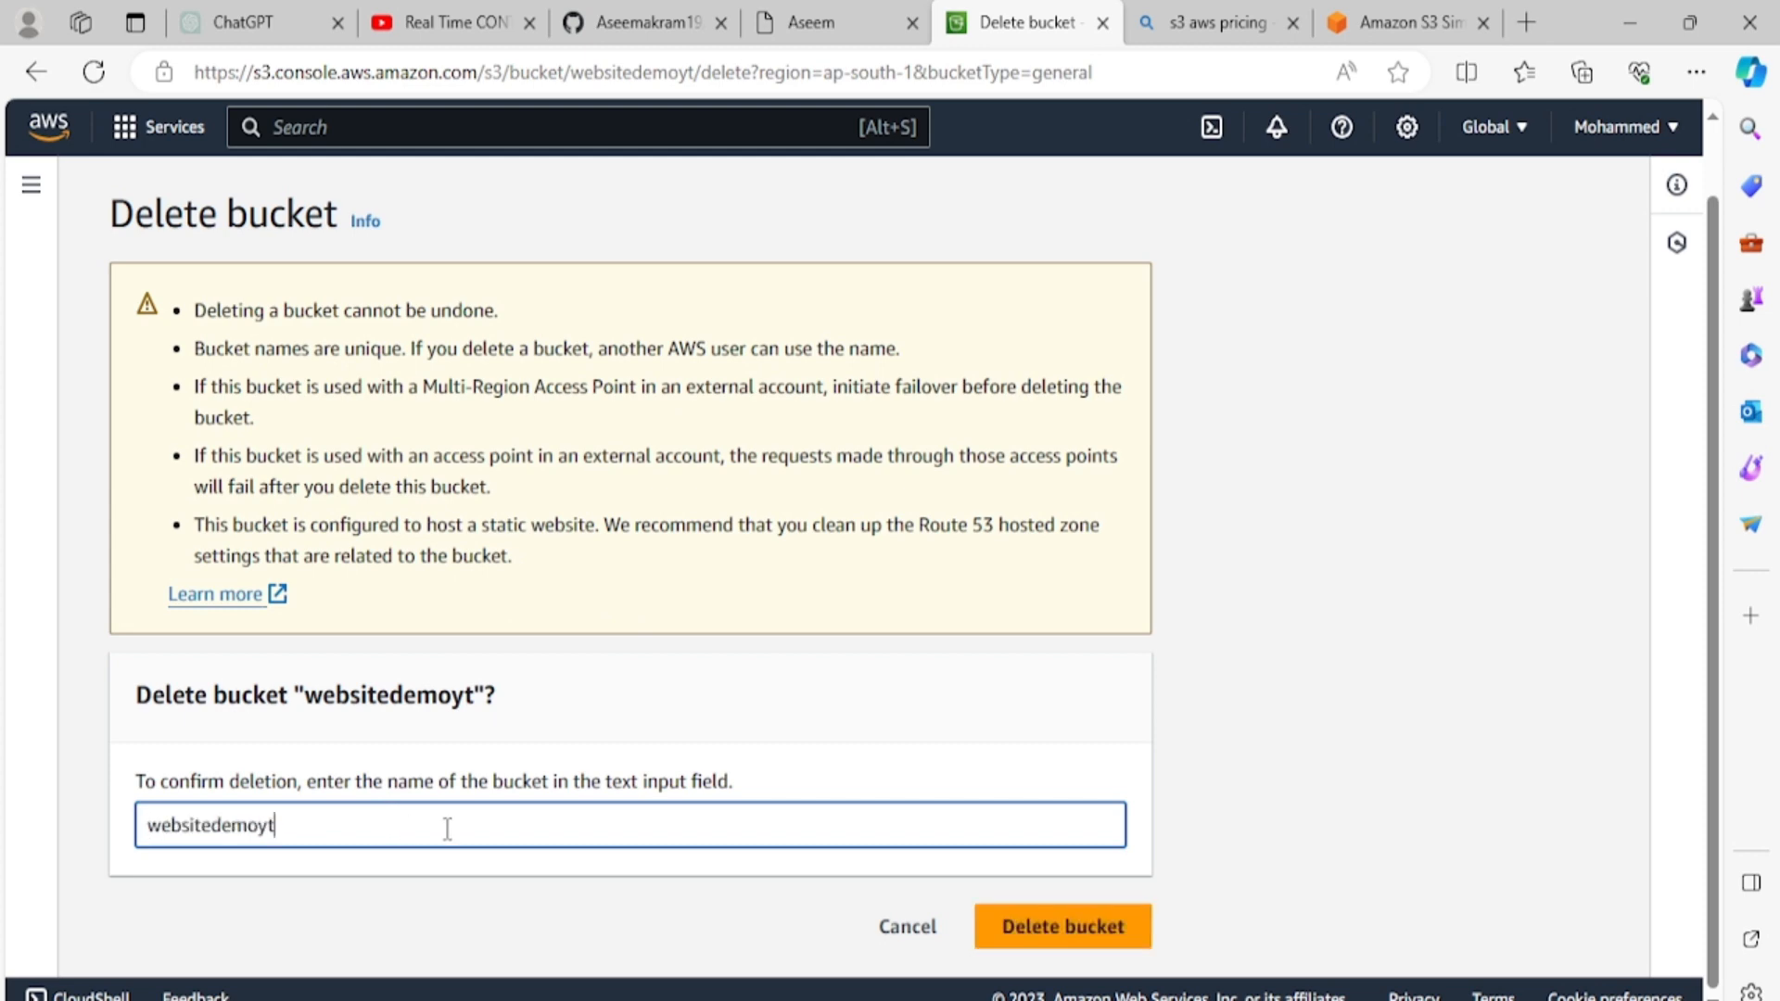
pyautogui.click(1020, 928)
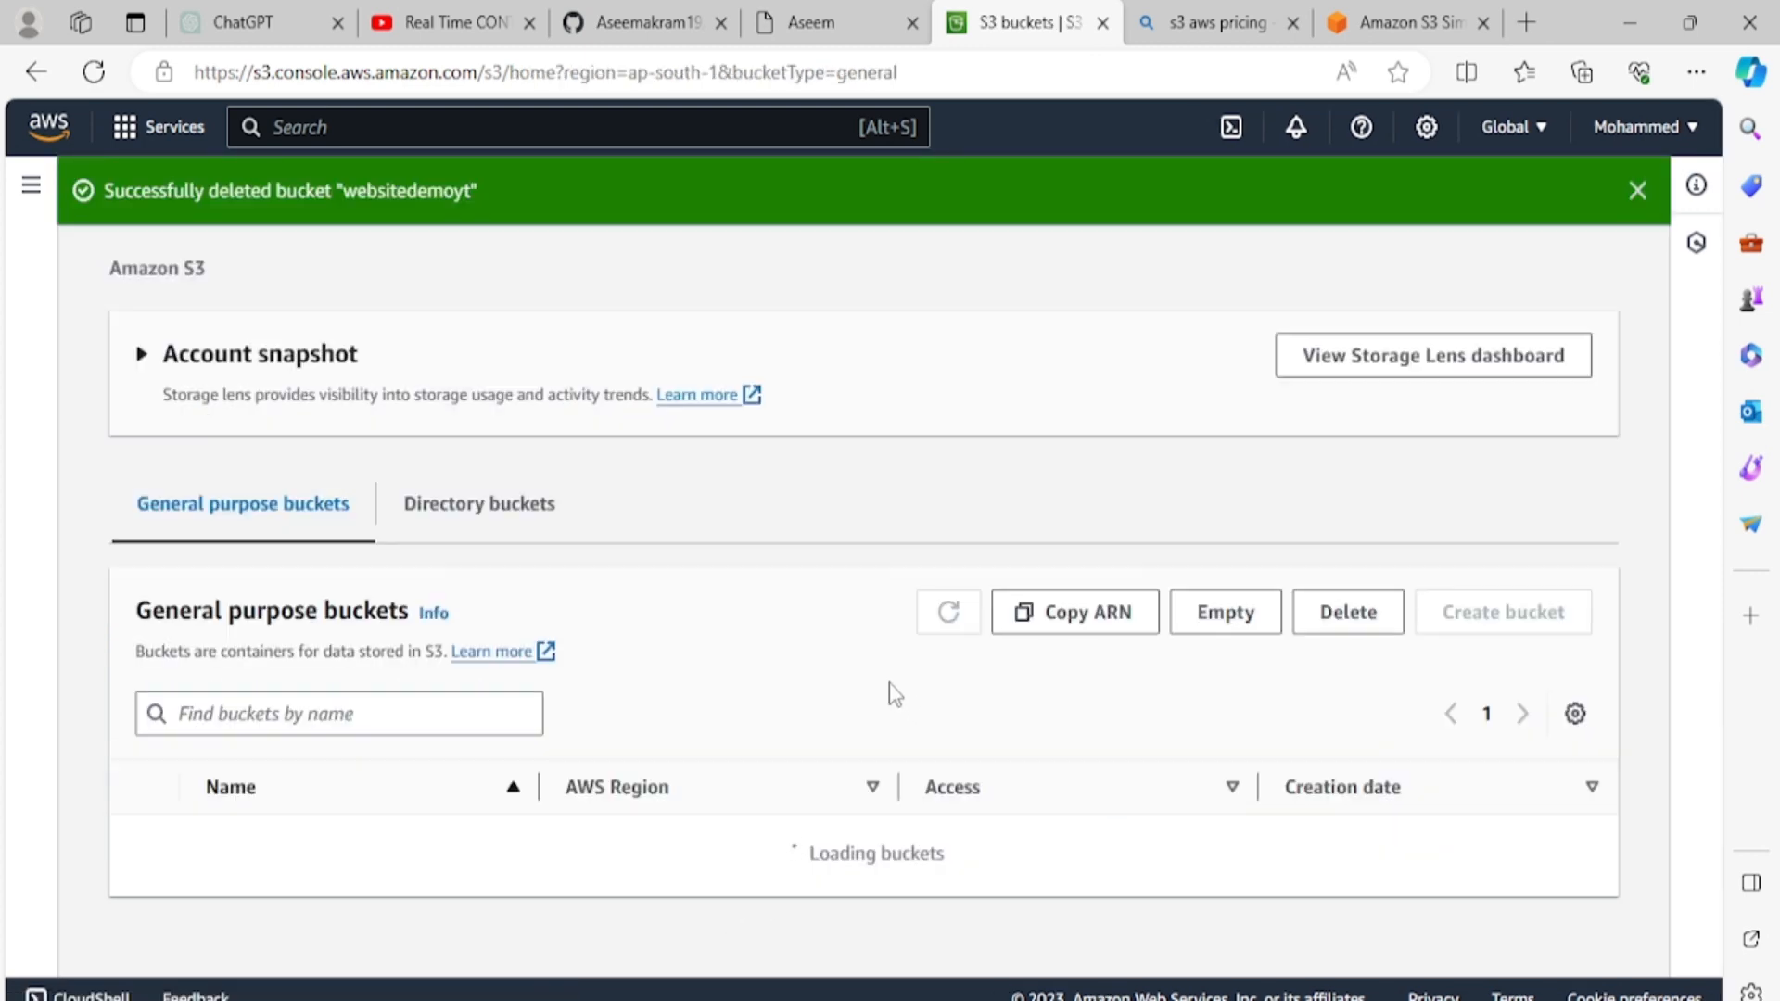
pyautogui.scroll(-1, 858, 671)
pyautogui.scroll(1, 816, 673)
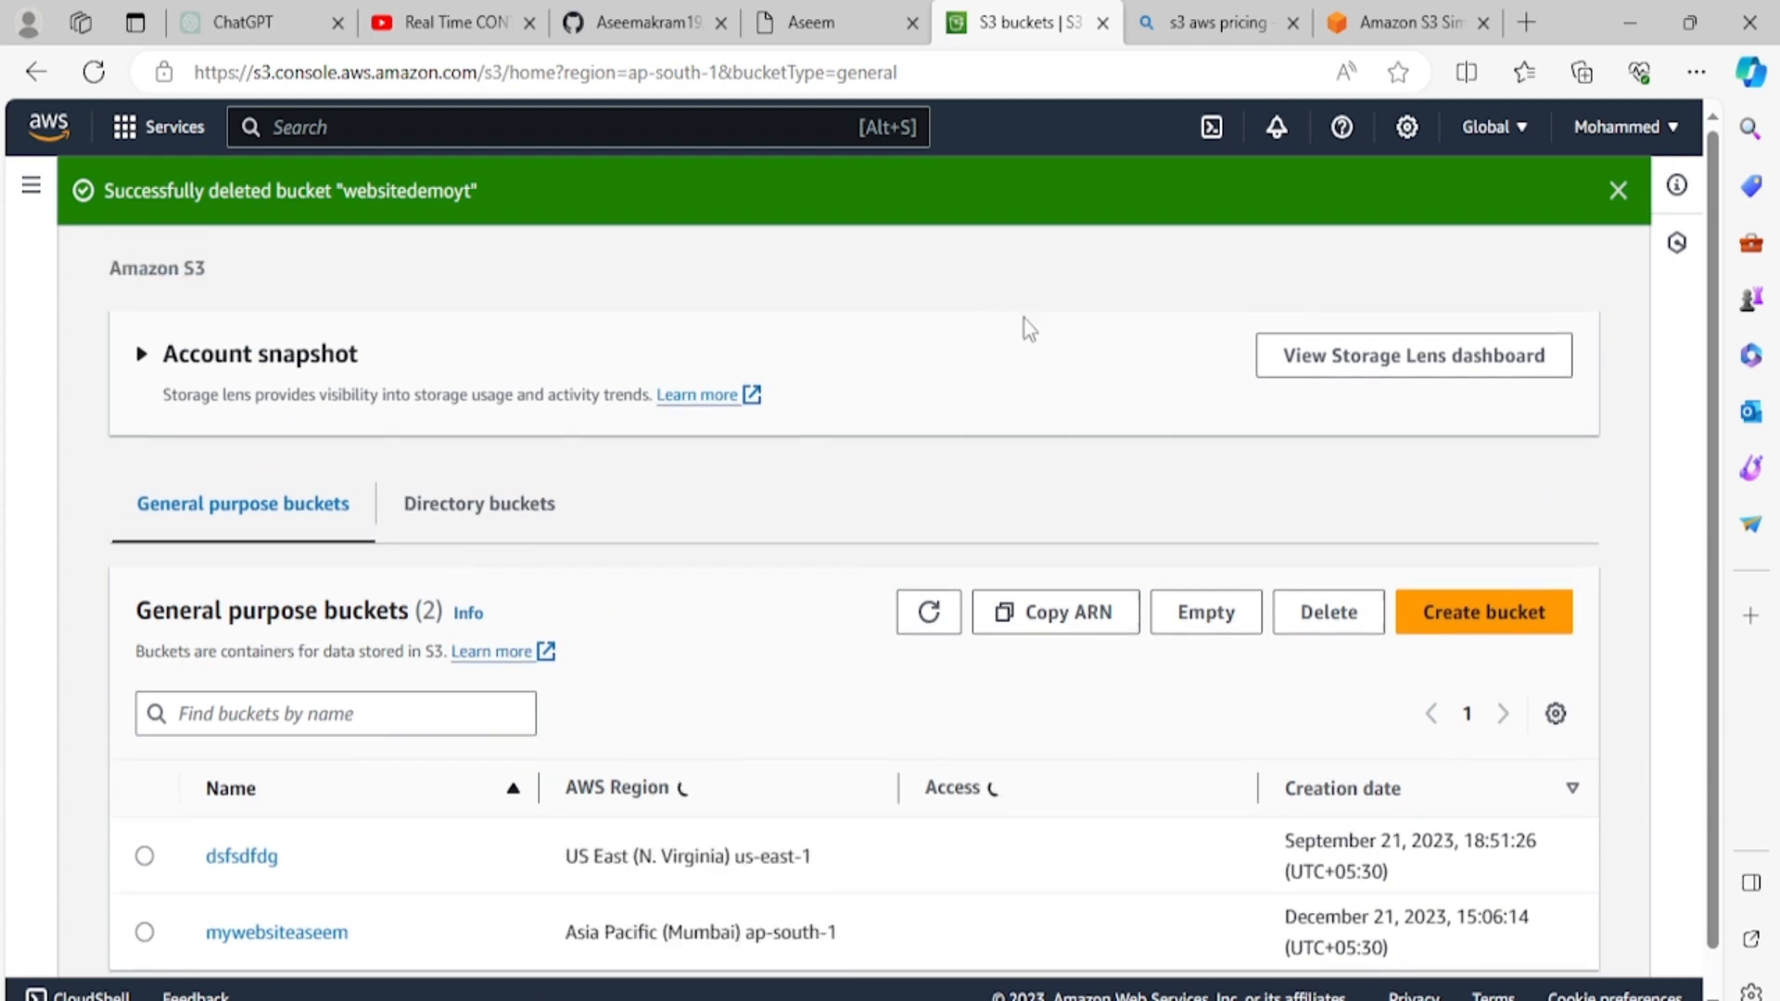
# Step: Reload the websitedemoyt site's contact.html page to check whether the website is still reachable
pyautogui.click(805, 23)
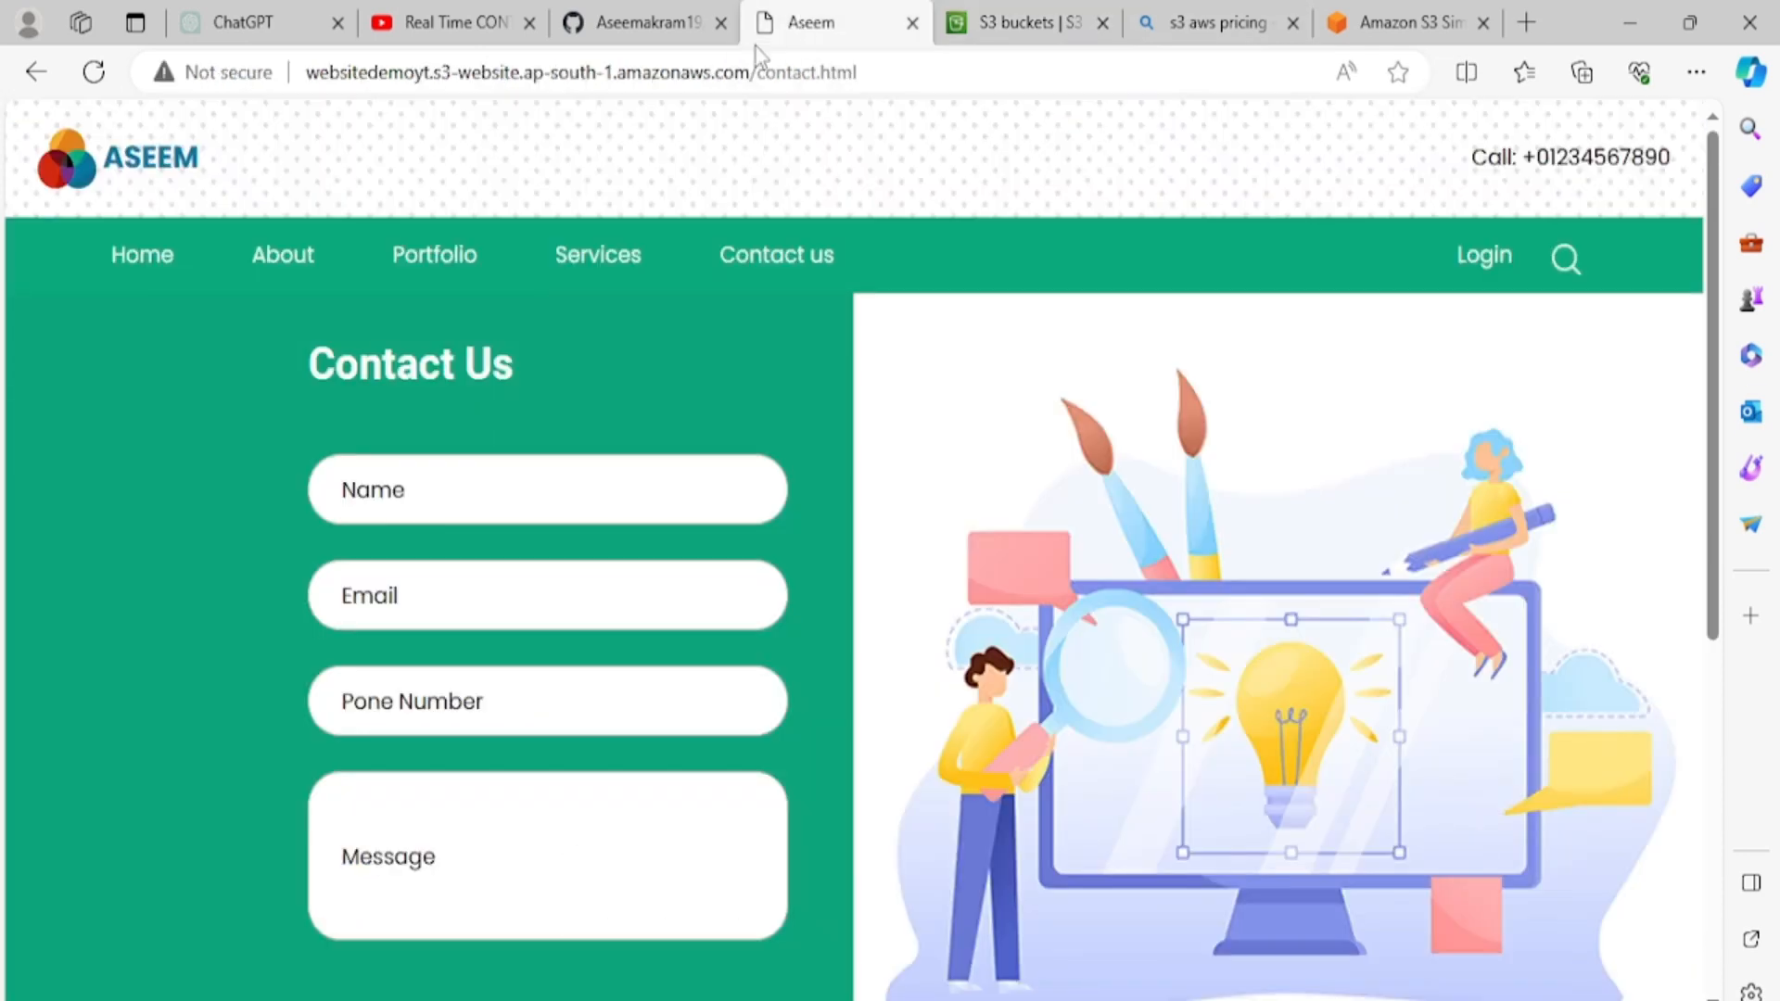
pyautogui.click(976, 62)
pyautogui.press('Return')
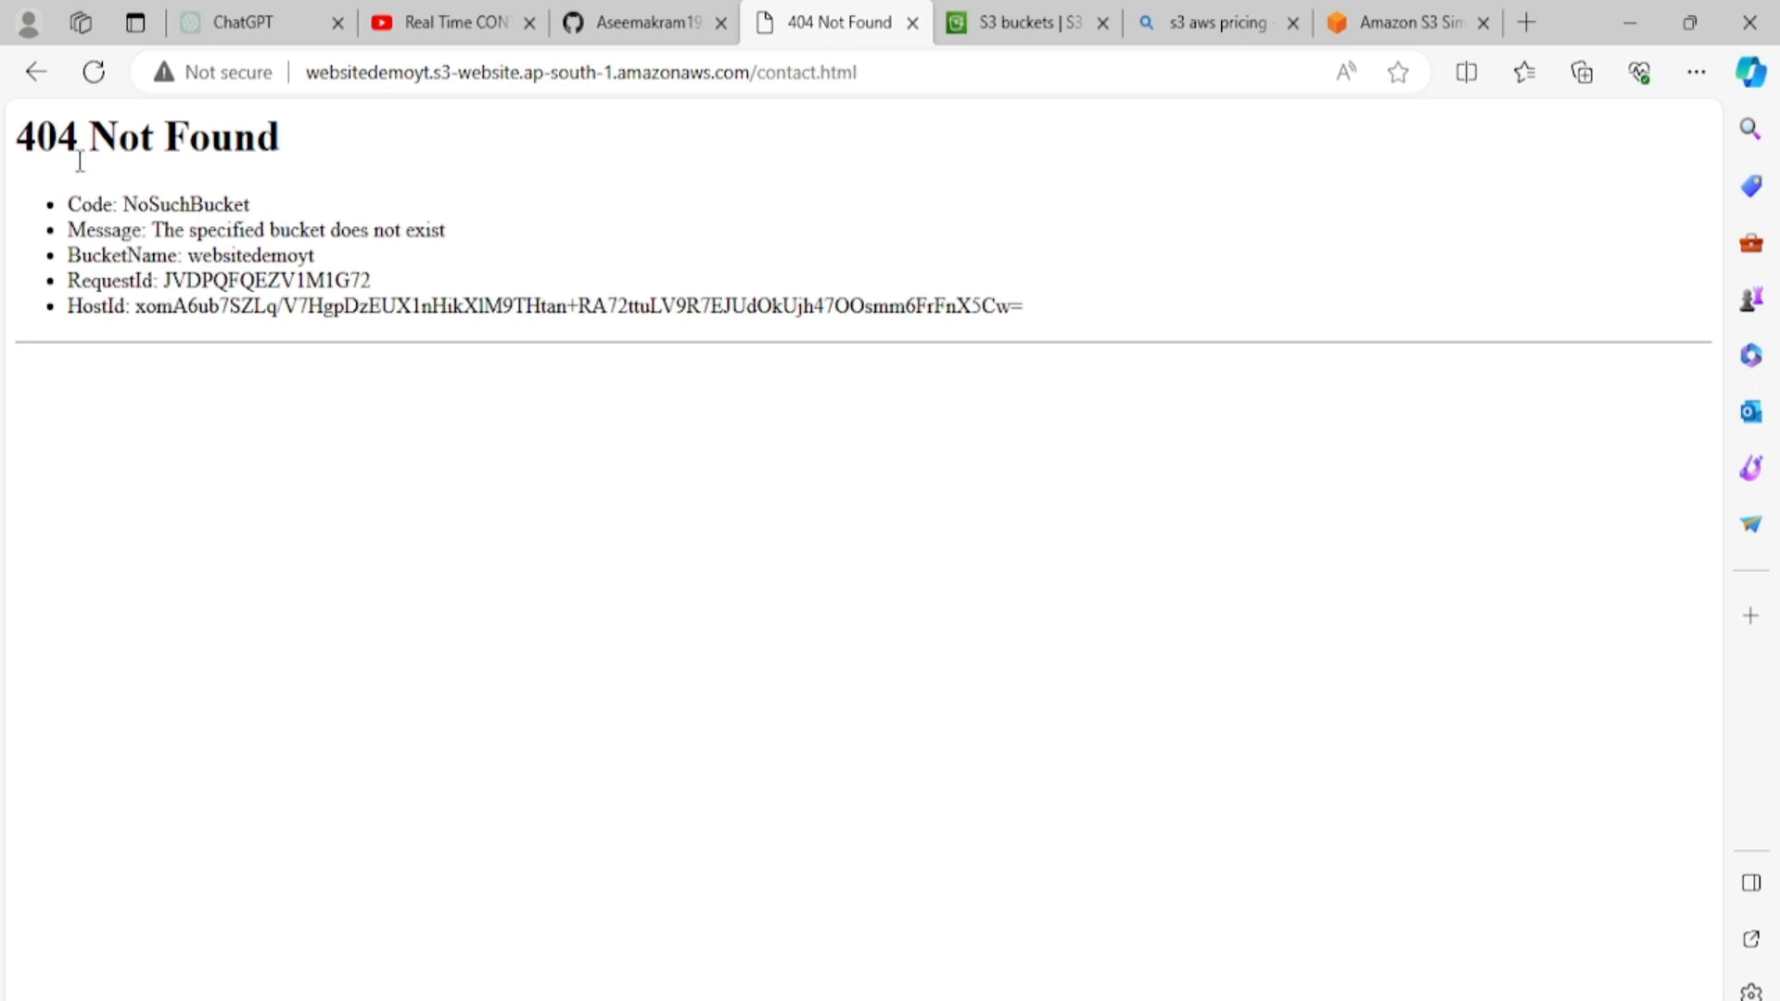
pyautogui.click(694, 11)
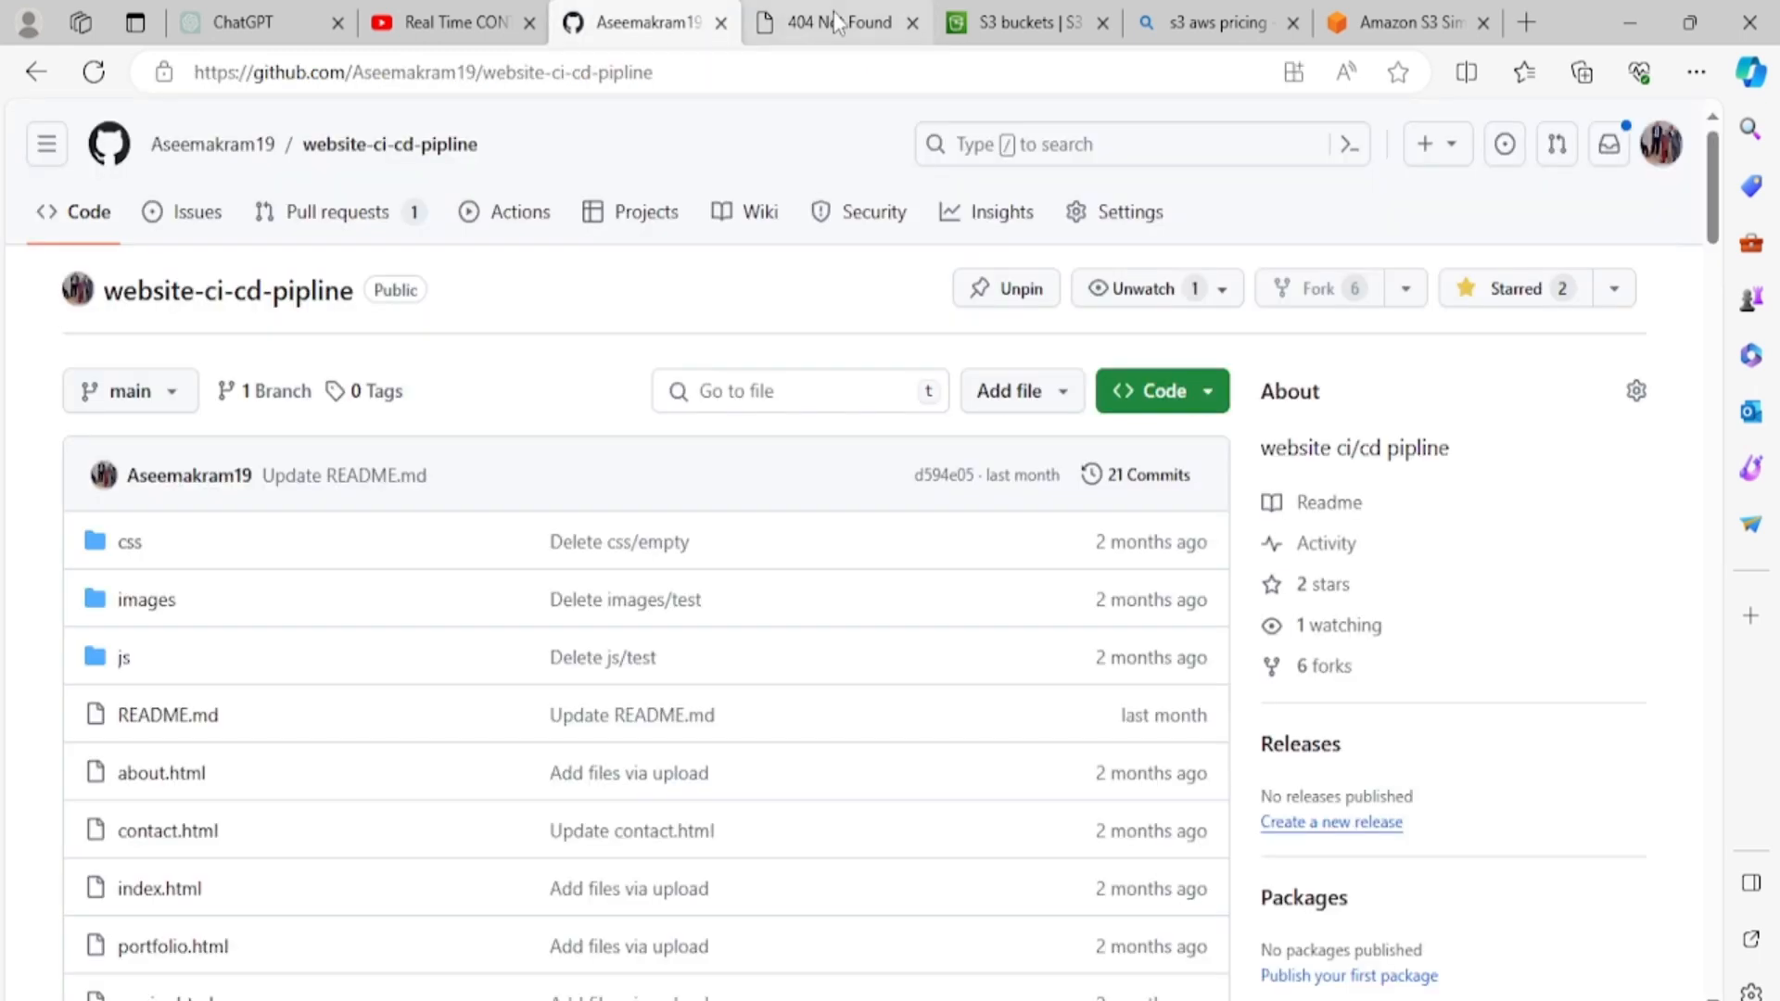
pyautogui.click(842, 7)
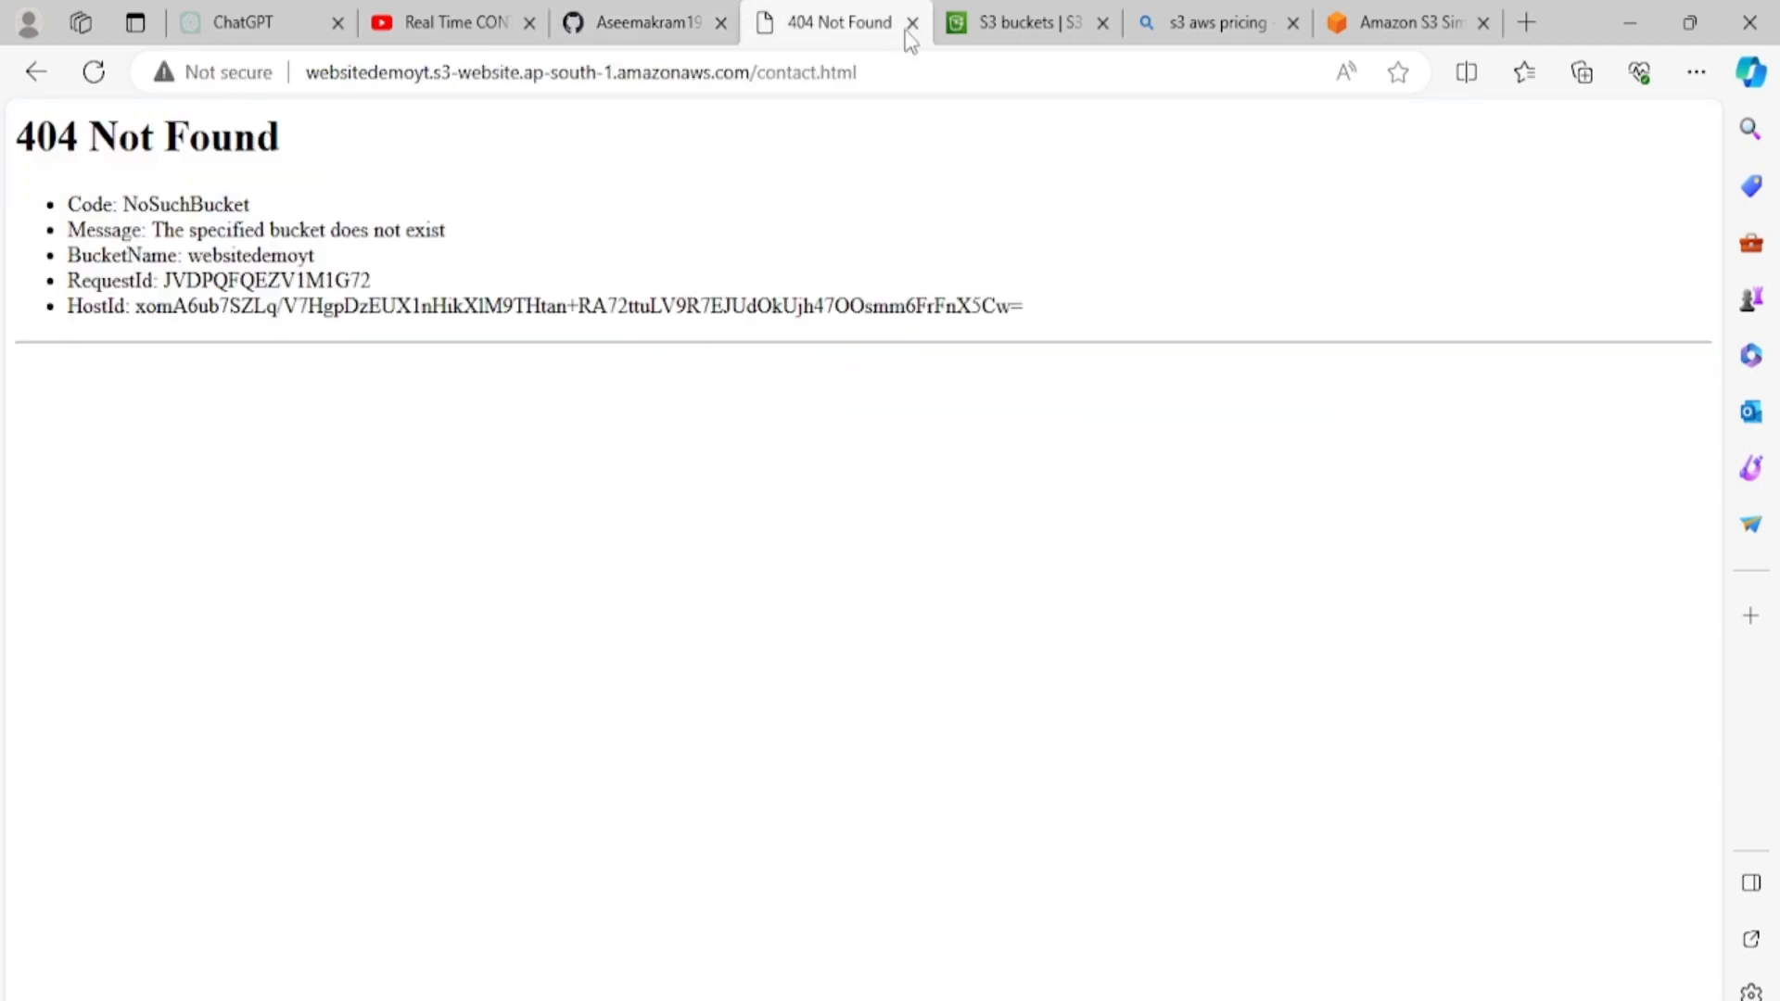
# Step: Return to the S3 buckets list and dismiss the bucket deletion notification
pyautogui.click(1027, 17)
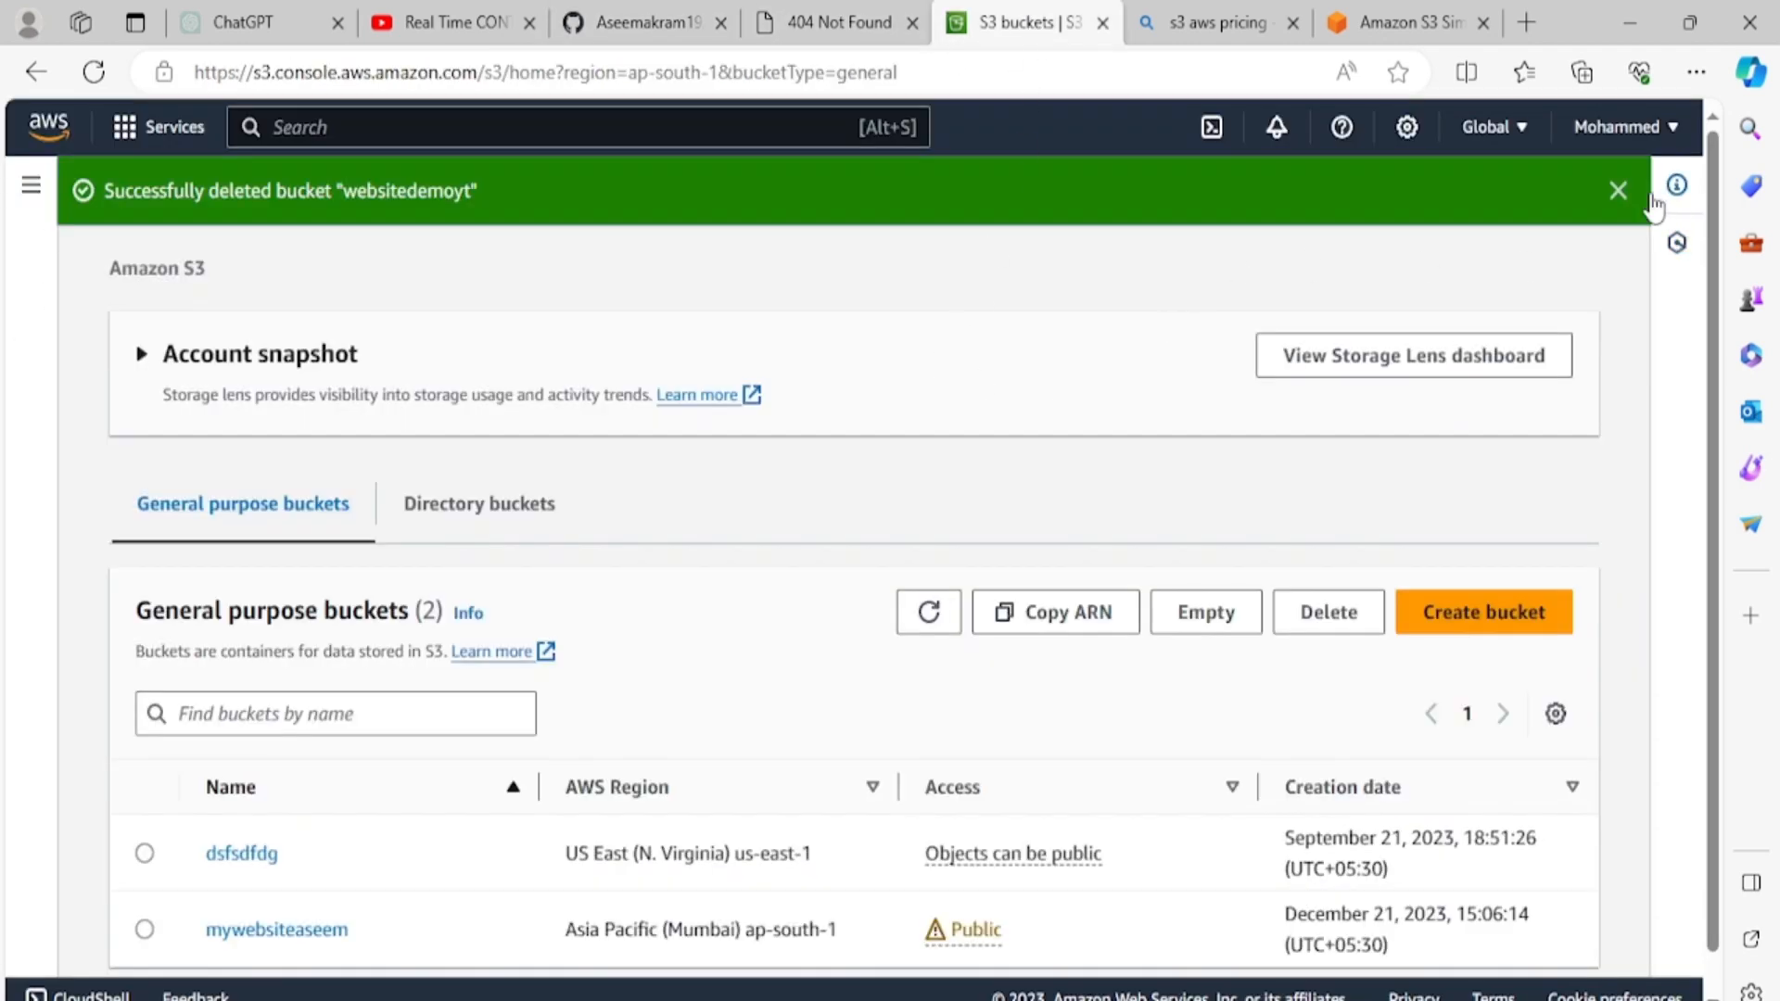
pyautogui.click(1618, 190)
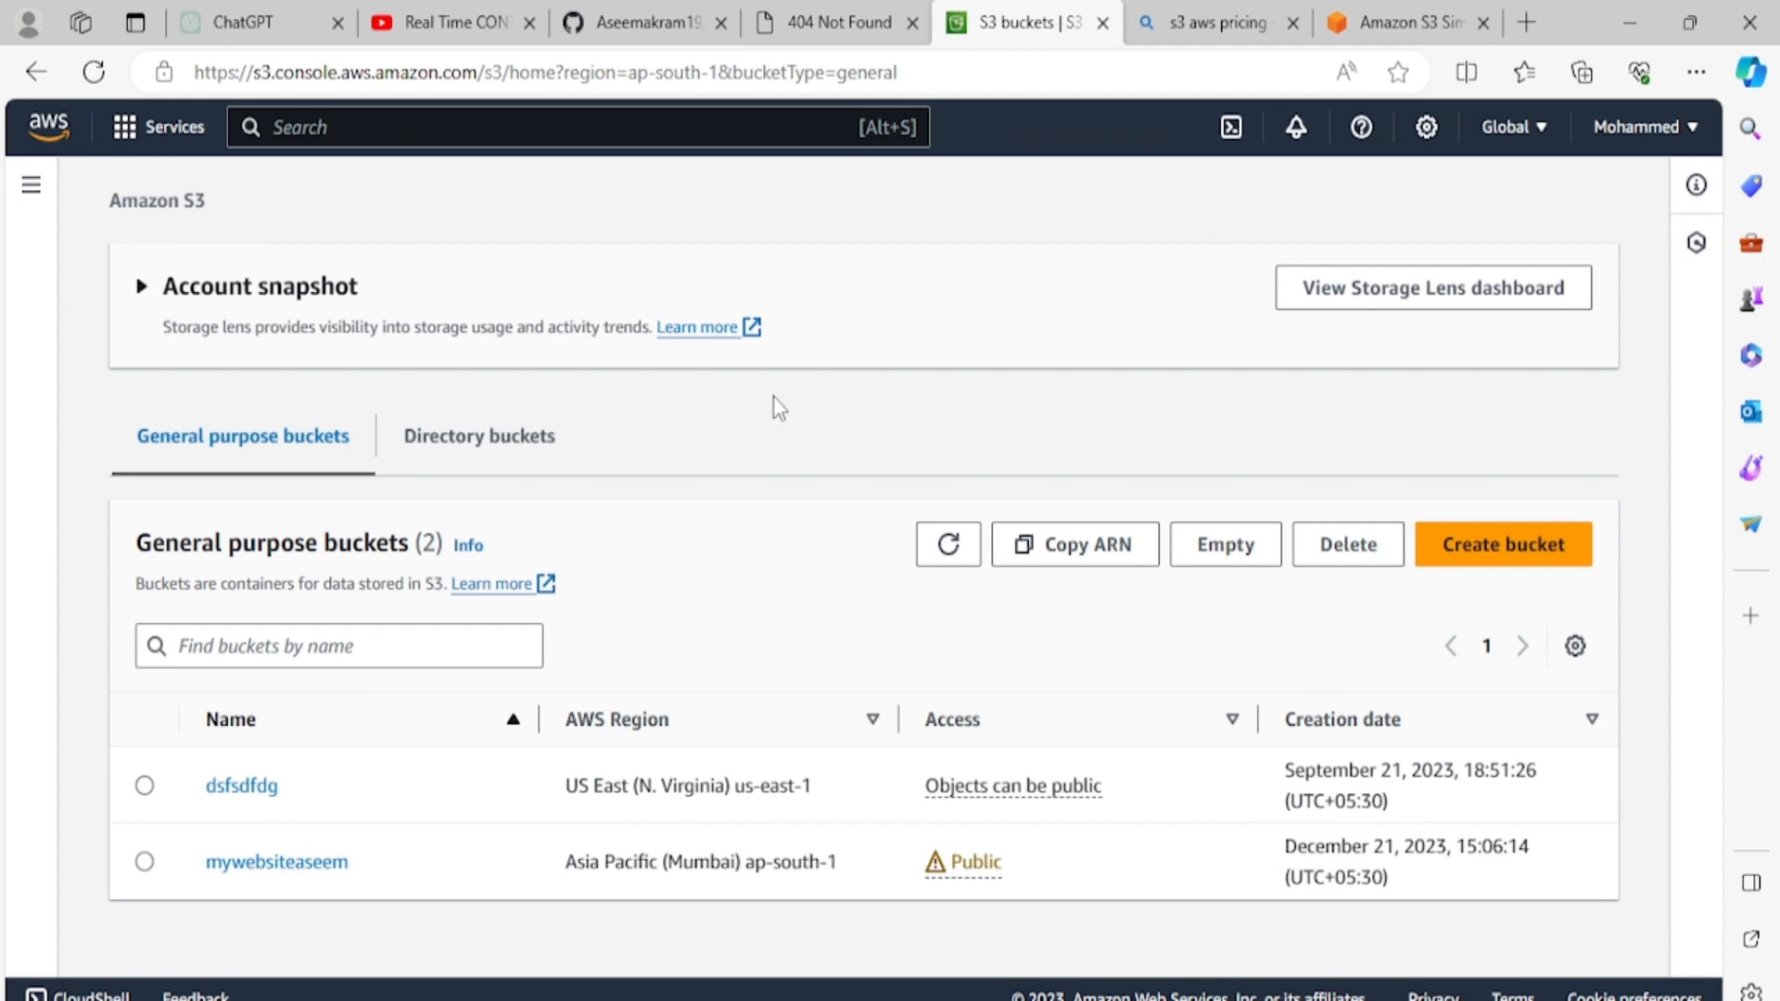